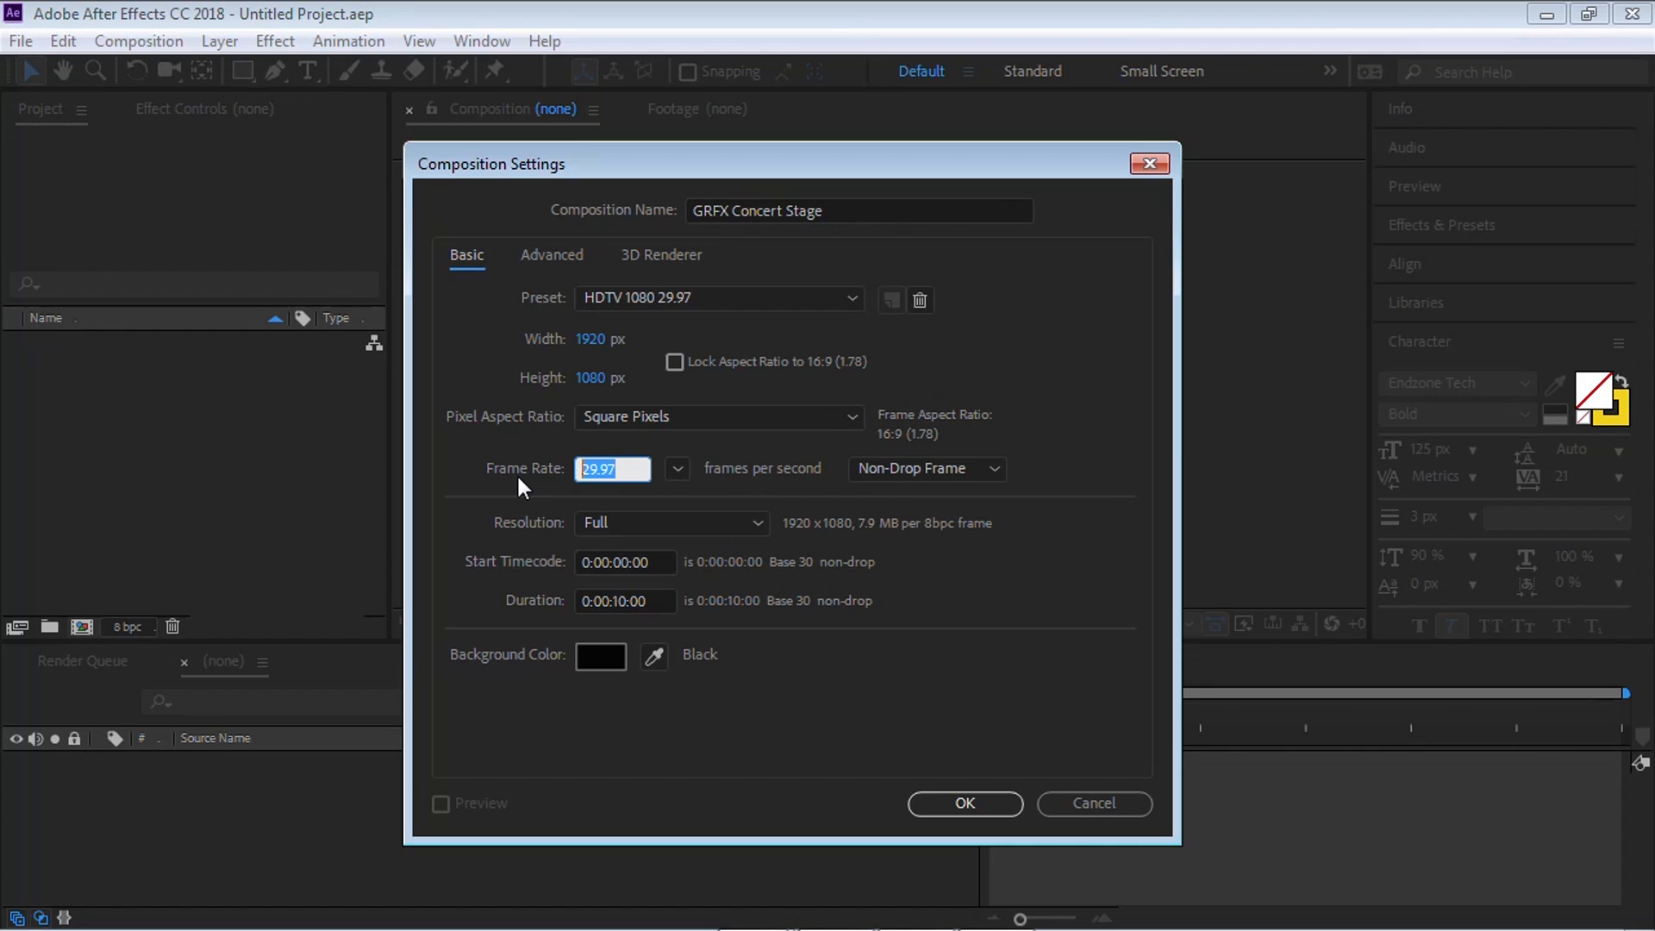
Step: Create the GRFX Concert Stage composition at 29.97 frames per second with a duration of 0:00:10:00
left_click(679, 468)
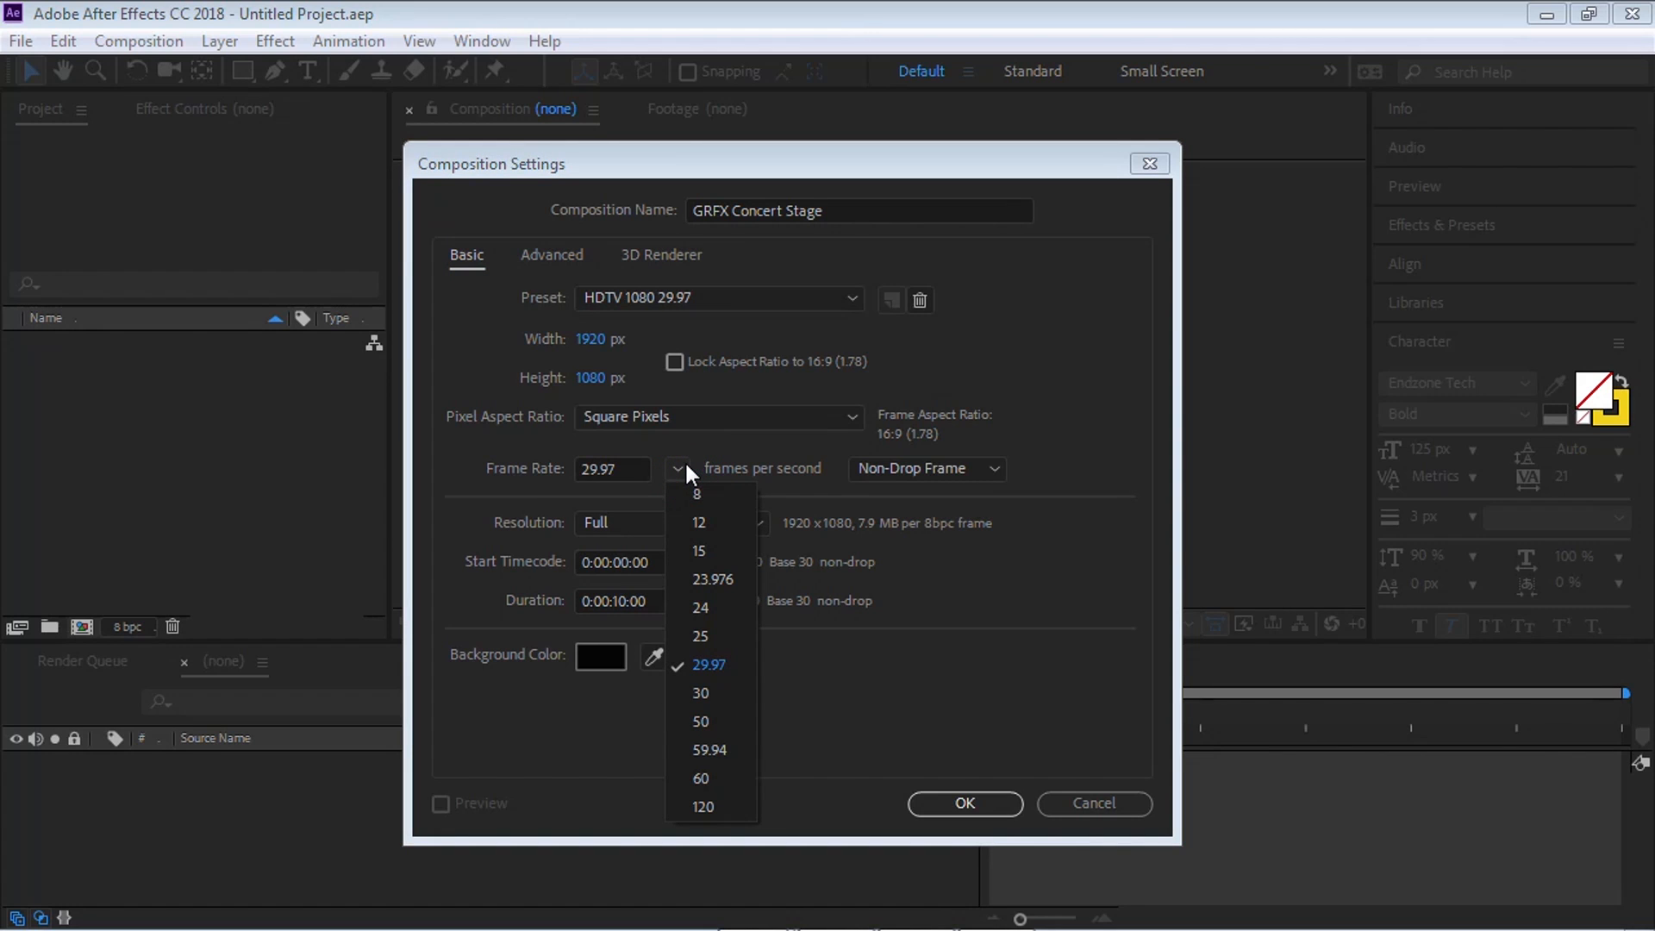
left_click(948, 576)
left_click(656, 596)
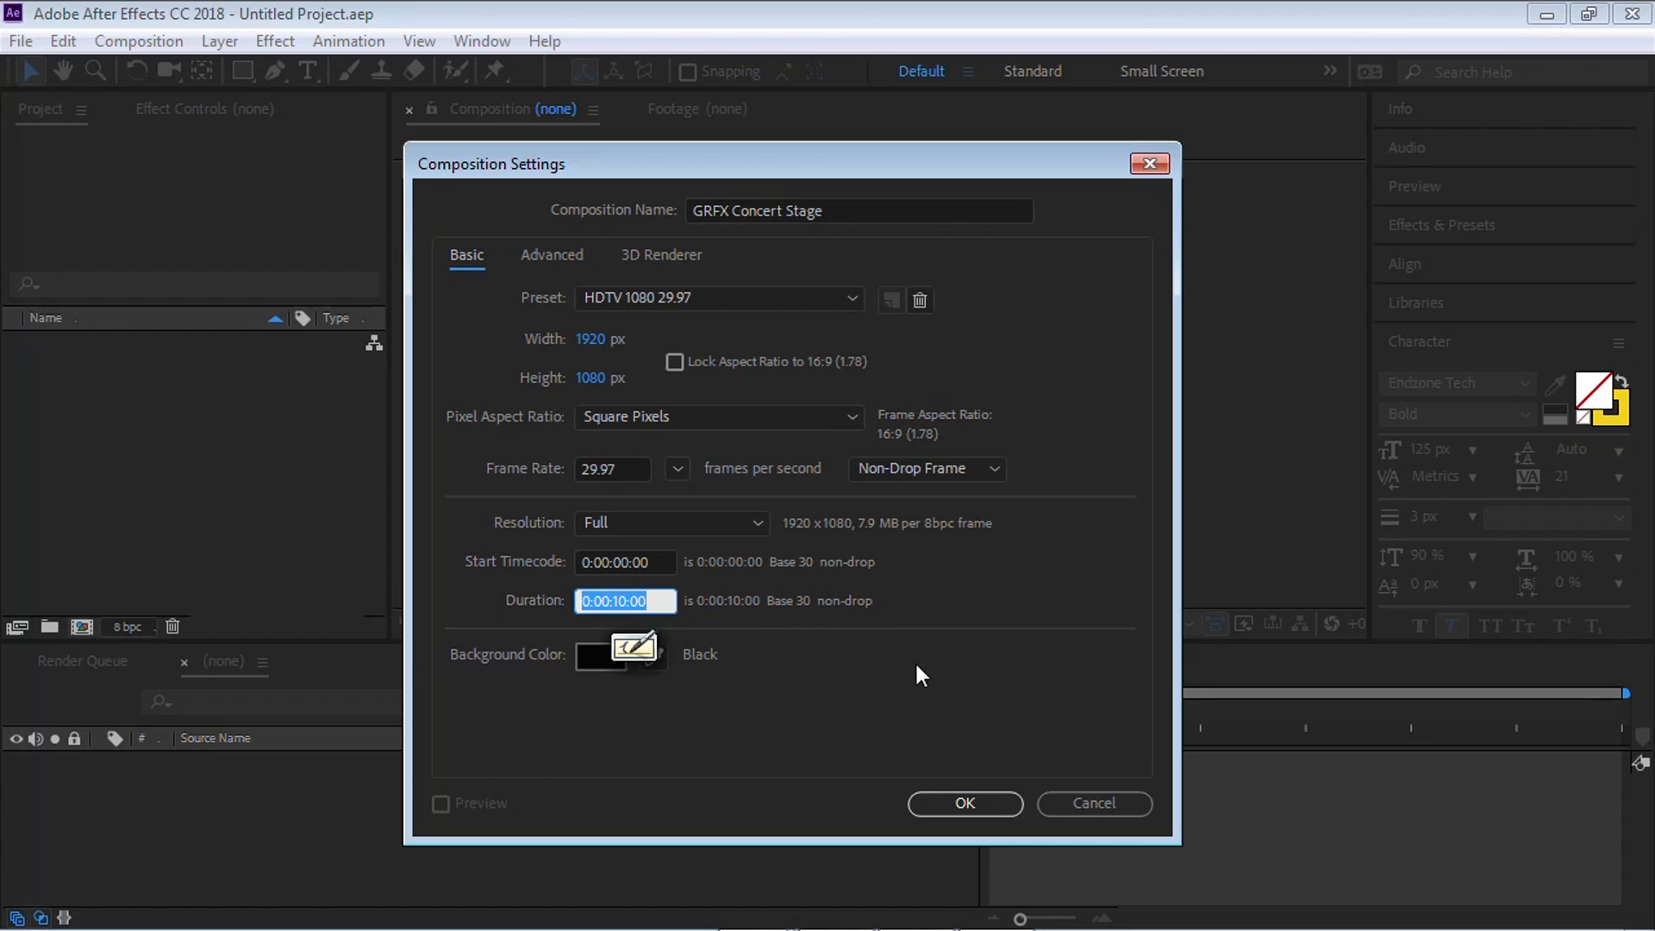
left_click(972, 802)
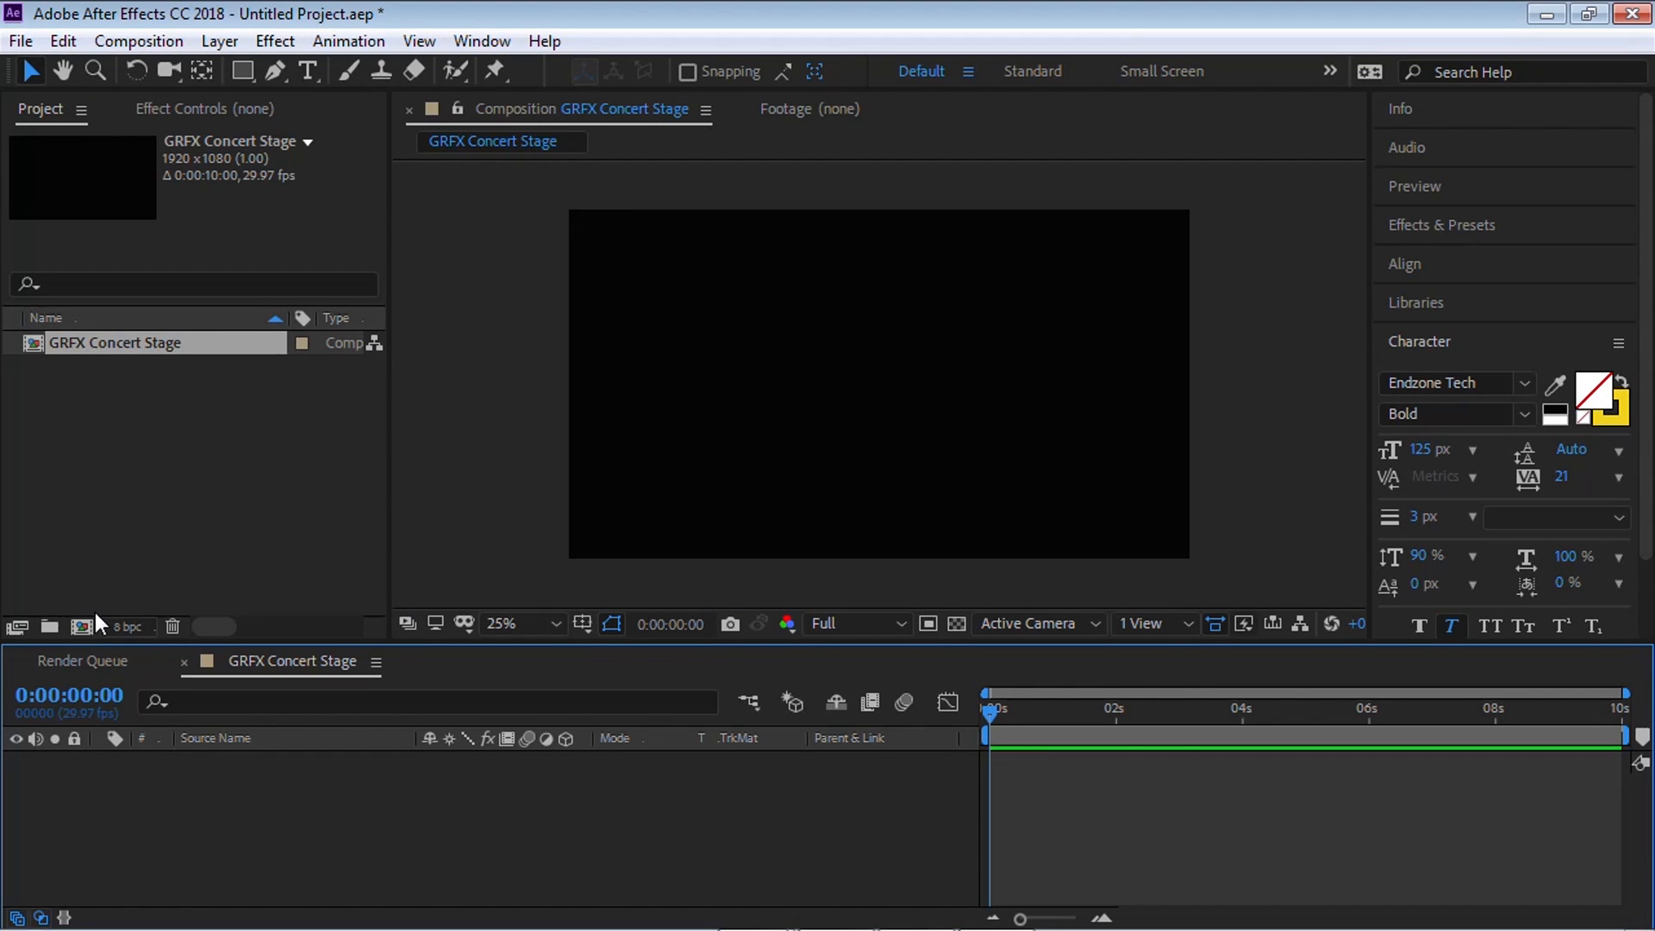
Step: Create a second composition named VIDEO FOOTAGE, keeping the HDTV 1080 29.97 settings
left_click(82, 627)
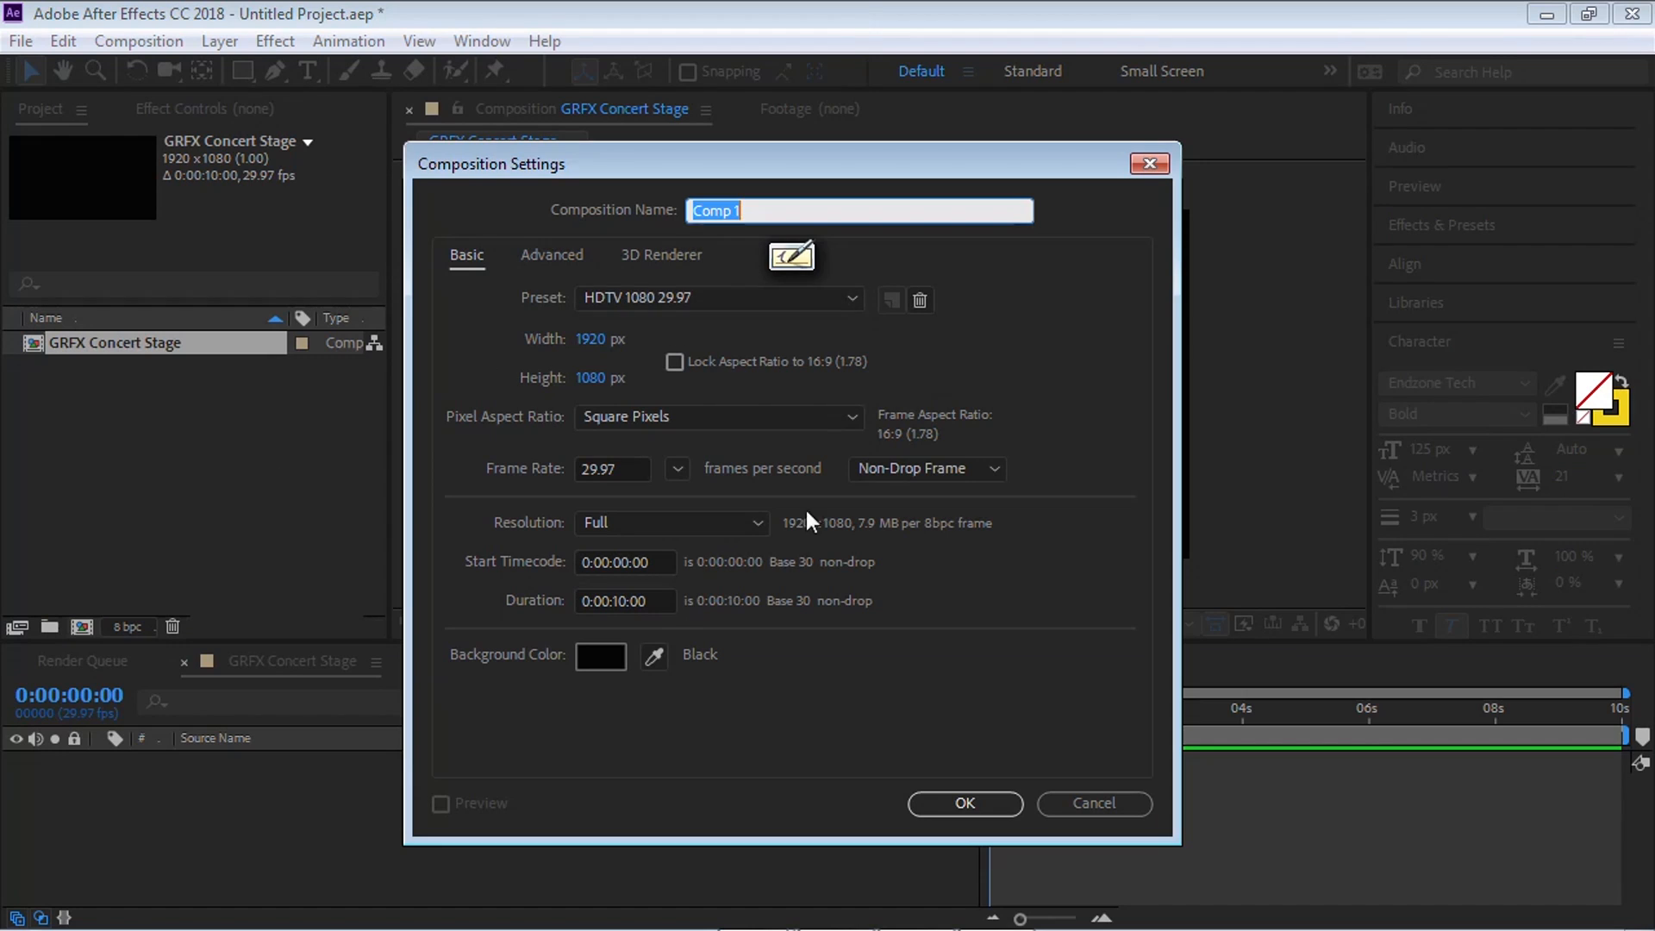
type("VIDEO FOOTAGE")
left_click(956, 805)
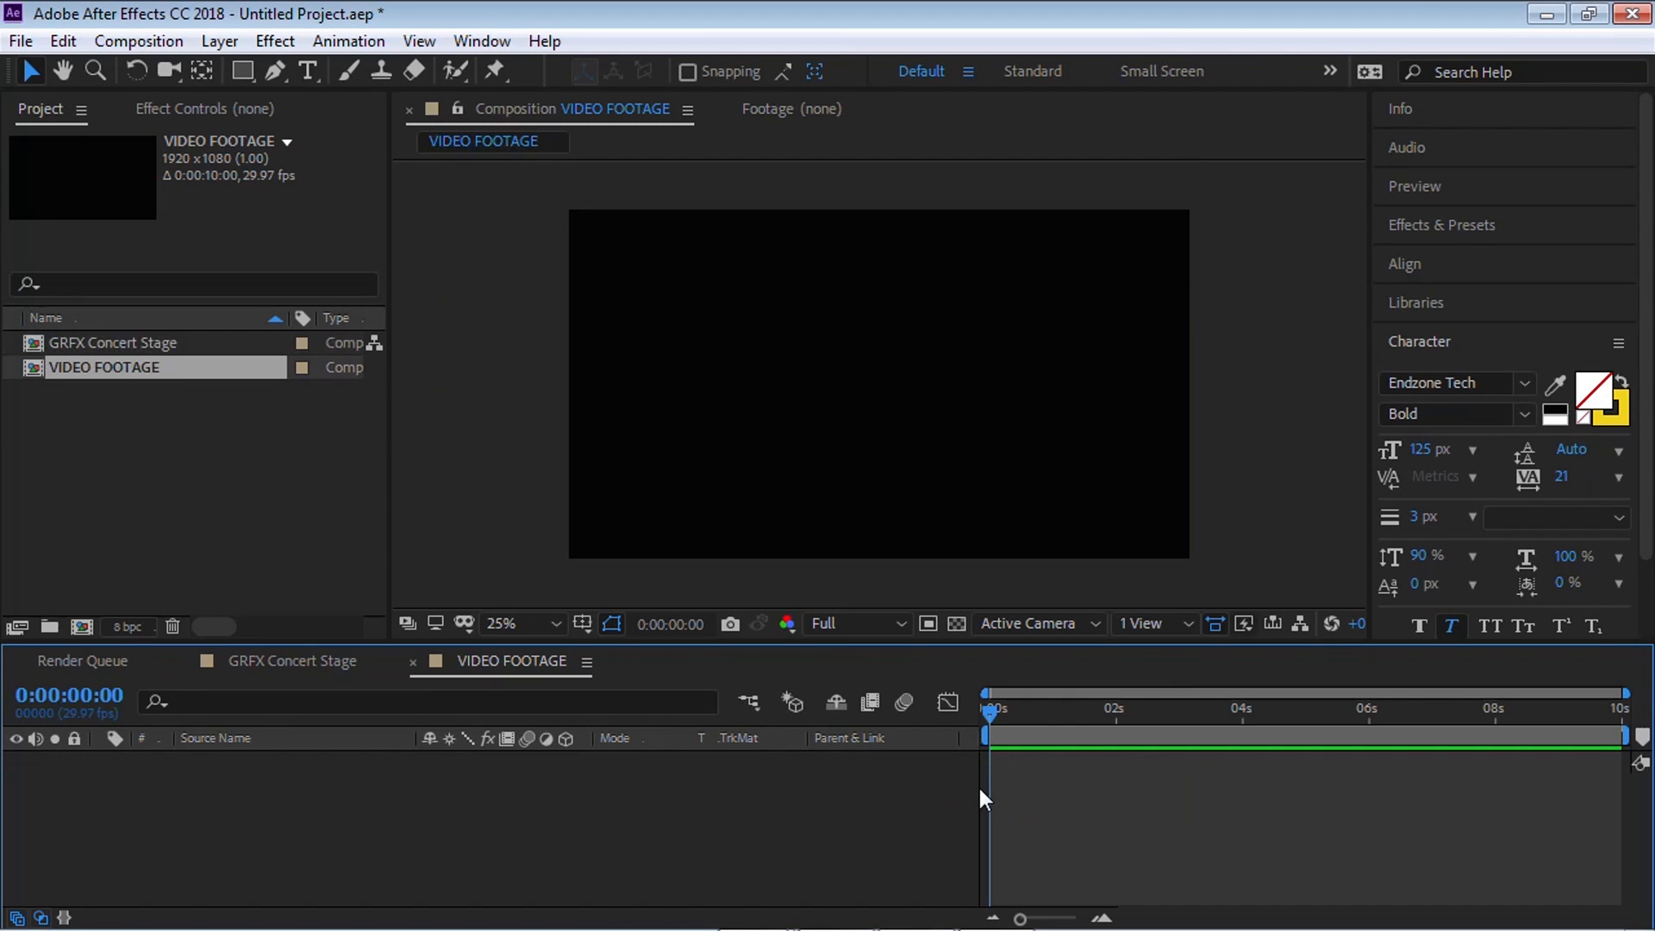
Step: Import the _NYC in 60 seconds video from the TNF Rock You folder as footage
key("ctrl+i")
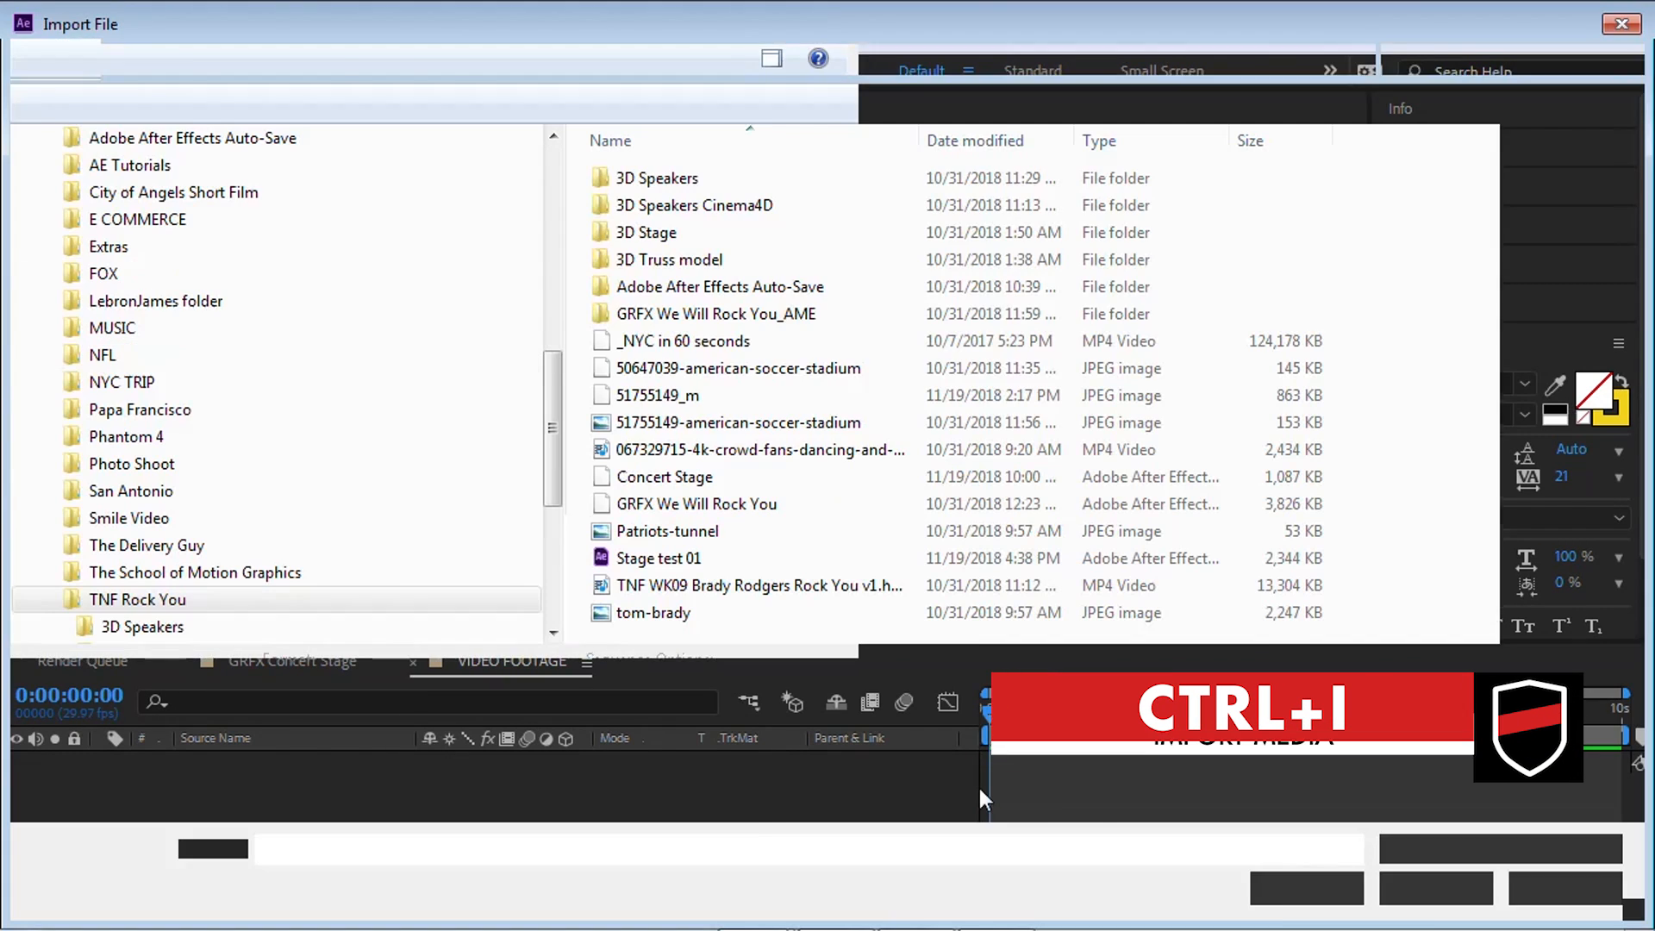
left_click(714, 349)
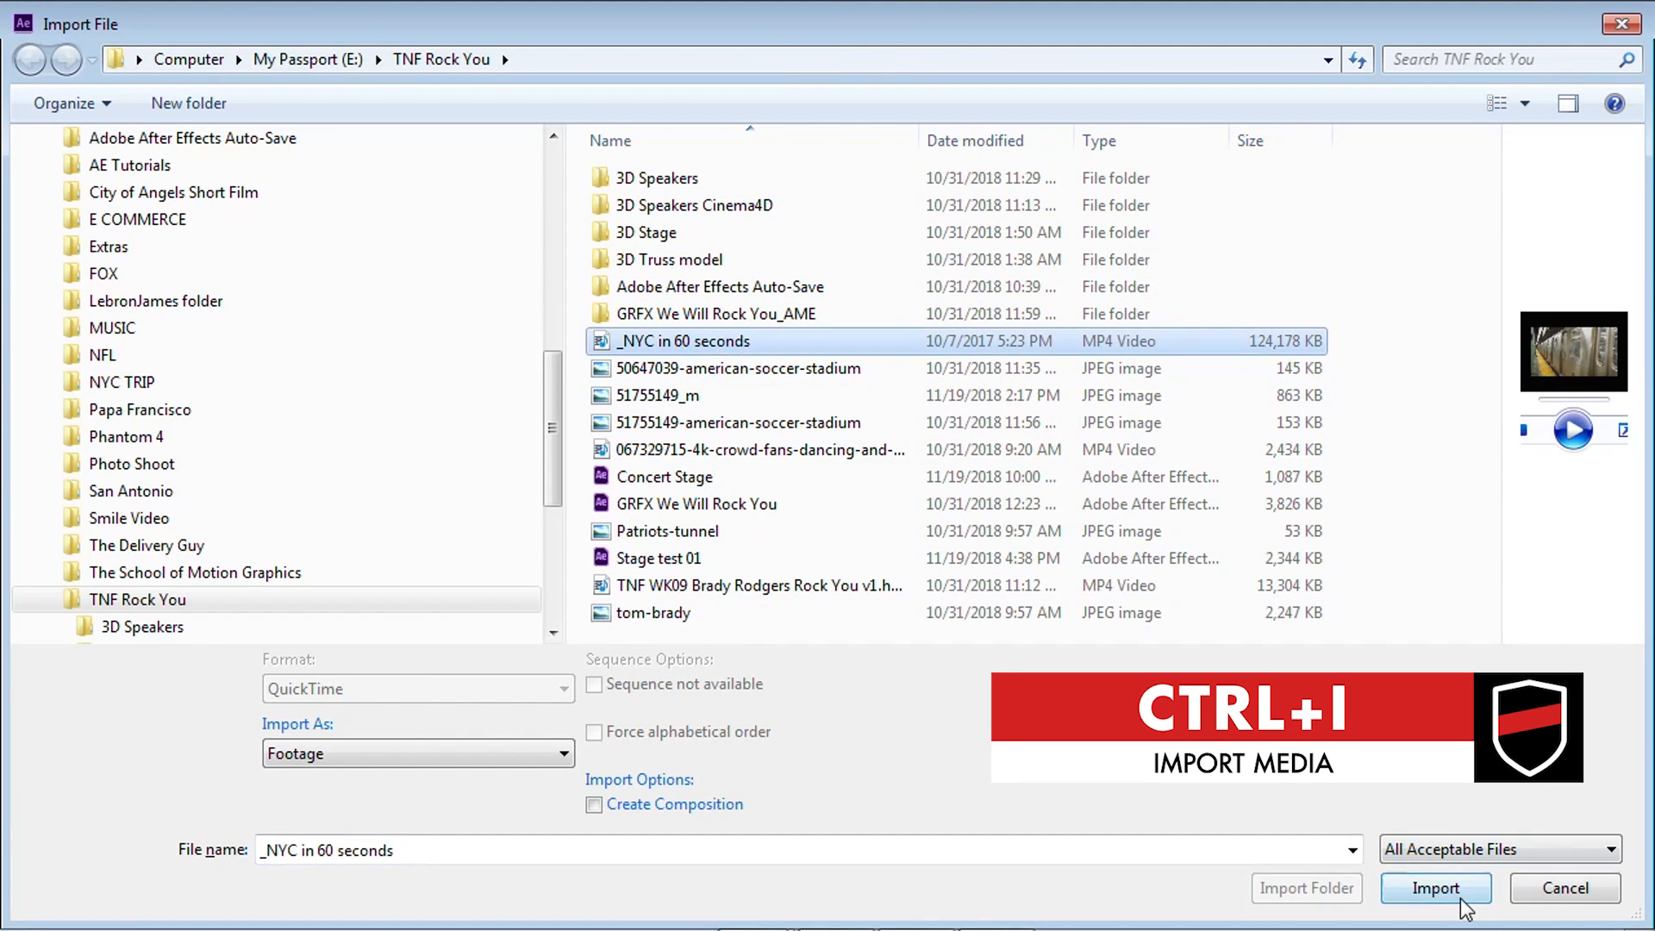
left_click(1436, 888)
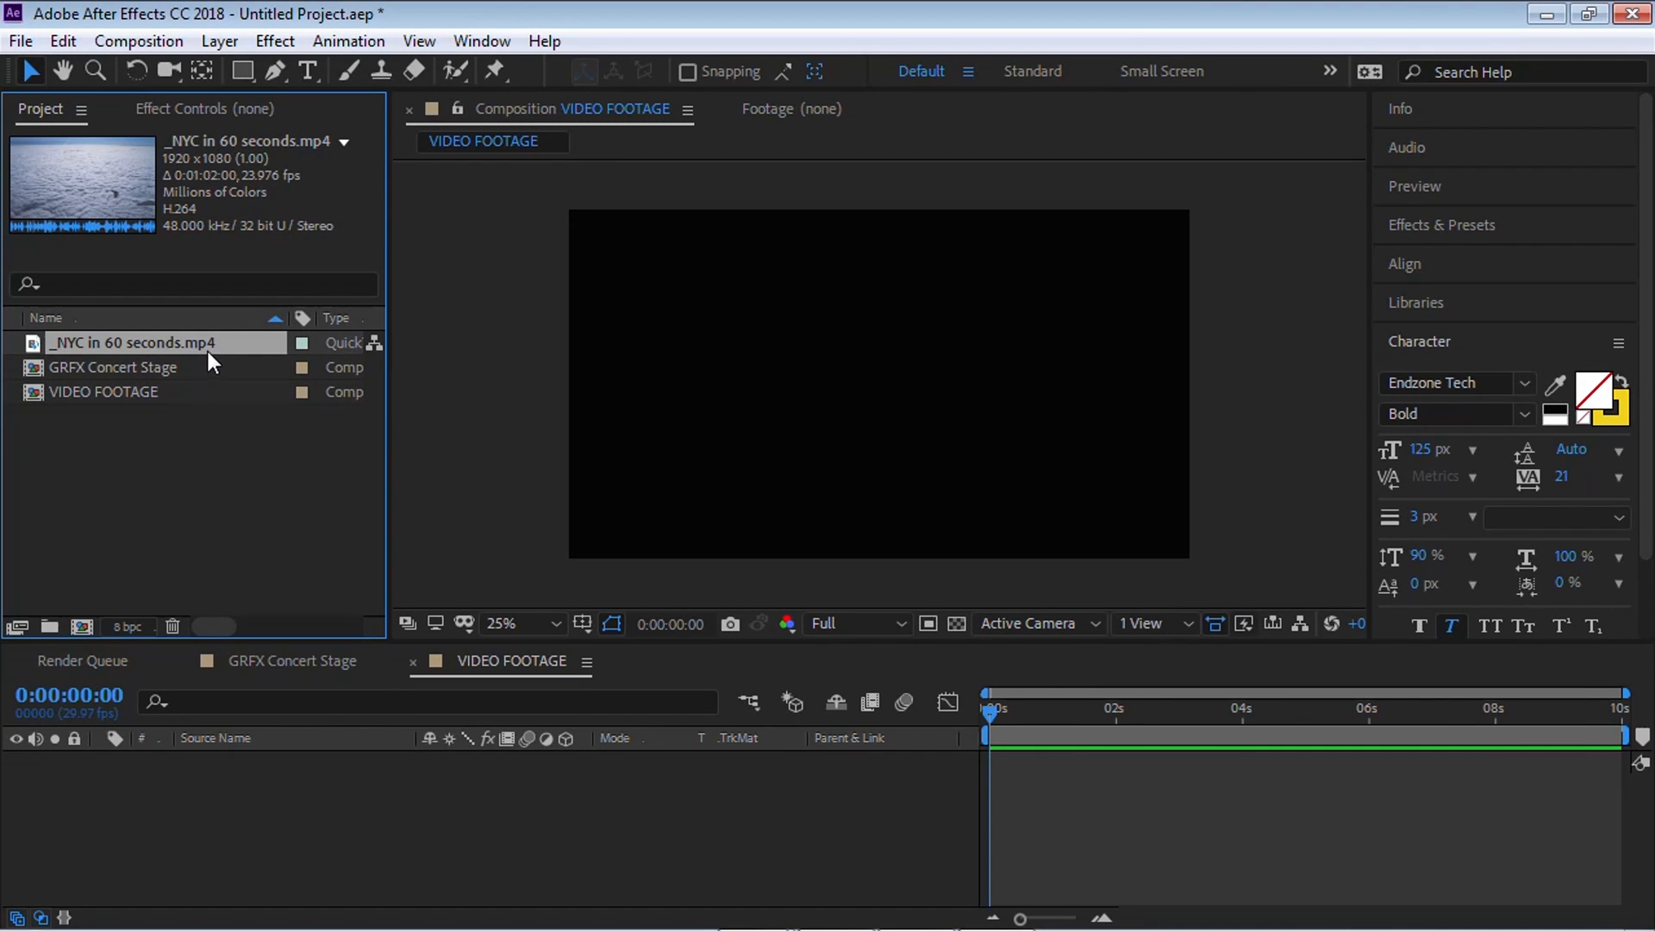
Step: Add the NYC clip to VIDEO FOOTAGE, shift it earlier so it starts on the woman at the bridge, and close that composition
left_click_drag(210, 342, 336, 841)
left_click_drag(1559, 761, 1012, 784)
left_click_drag(1450, 762, 991, 779)
left_click_drag(1508, 765, 1153, 761)
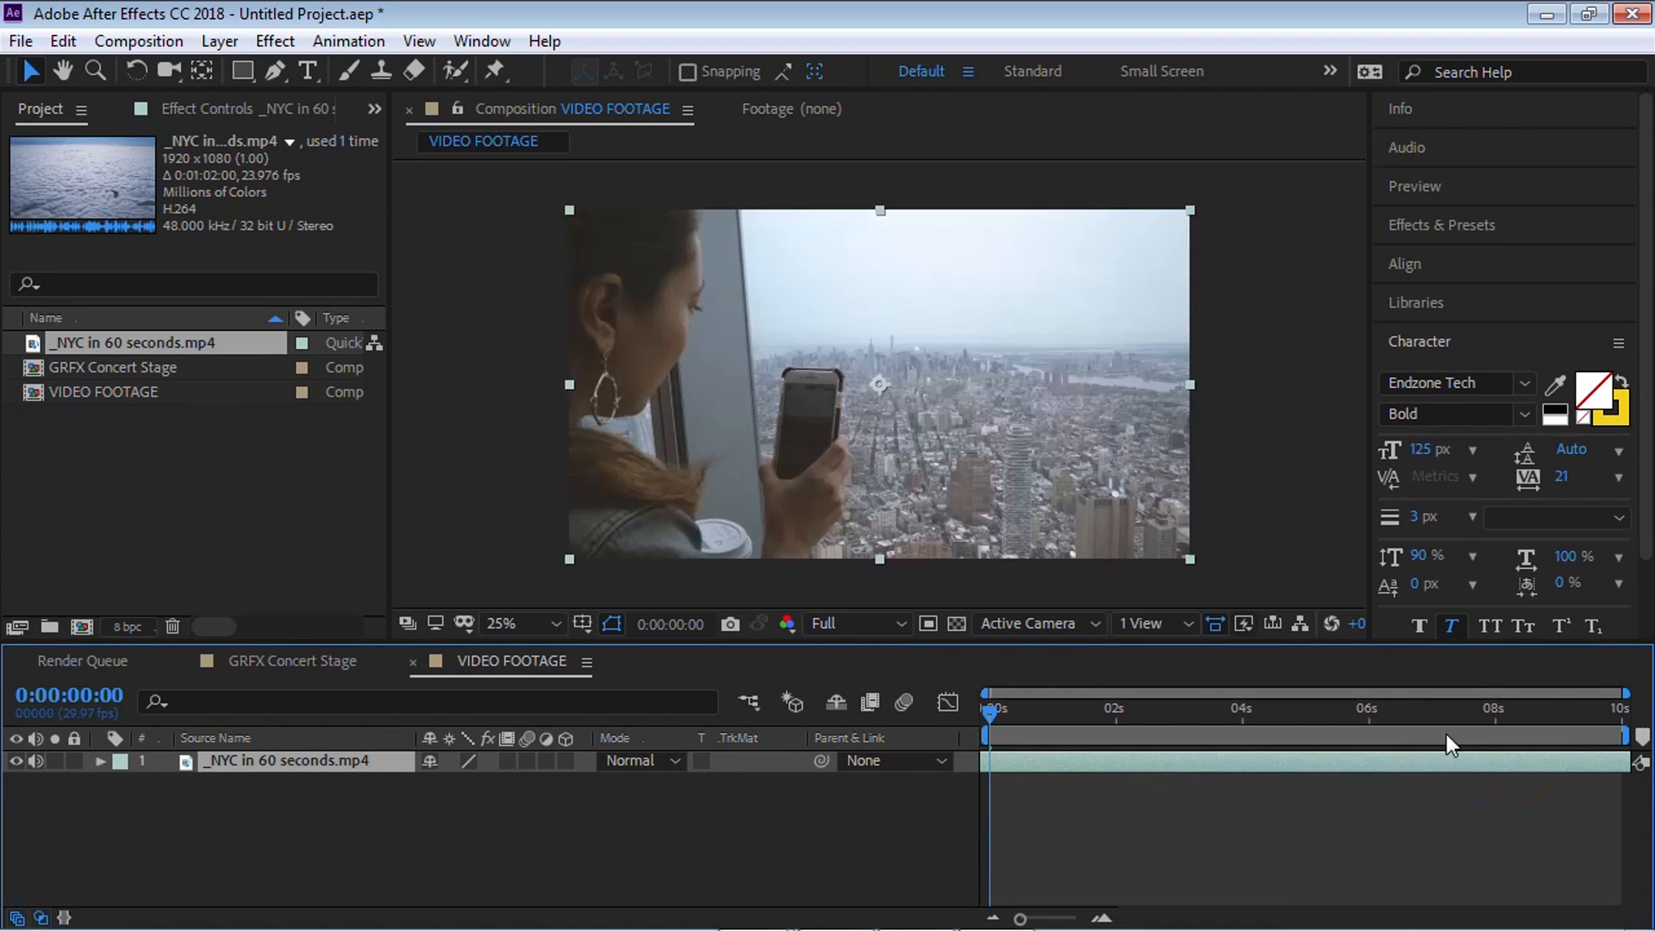
mouse_move(1500, 763)
left_mouse_down()
mouse_move(1052, 768)
mouse_move(1529, 752)
left_mouse_up()
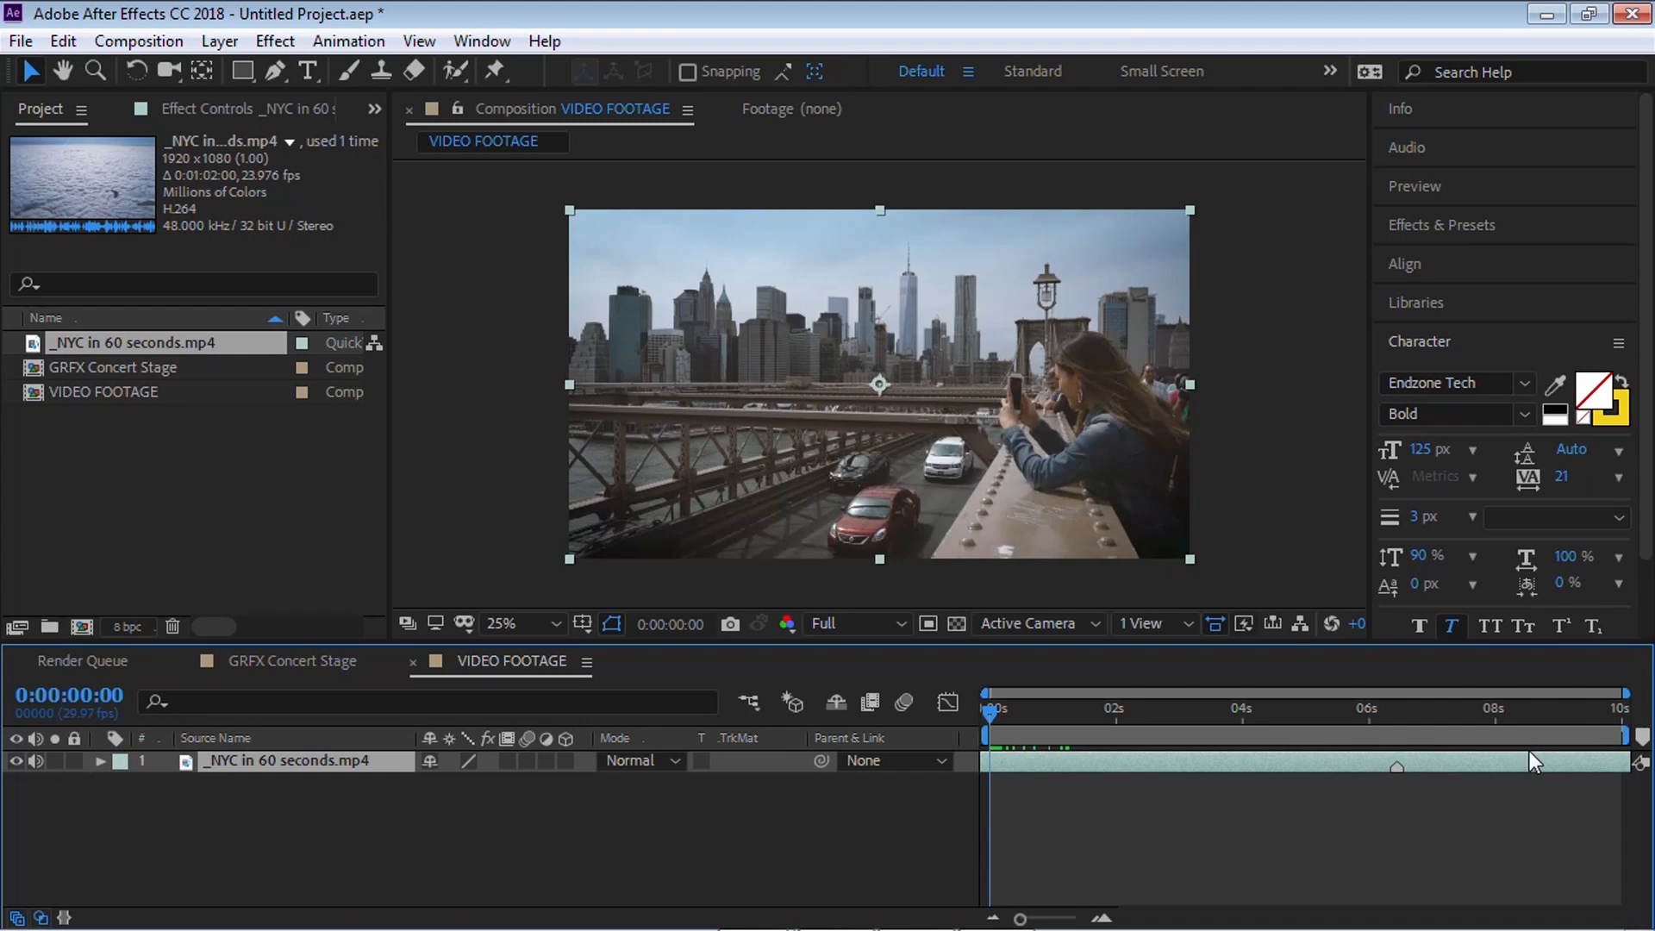
left_click_drag(1186, 759, 1203, 762)
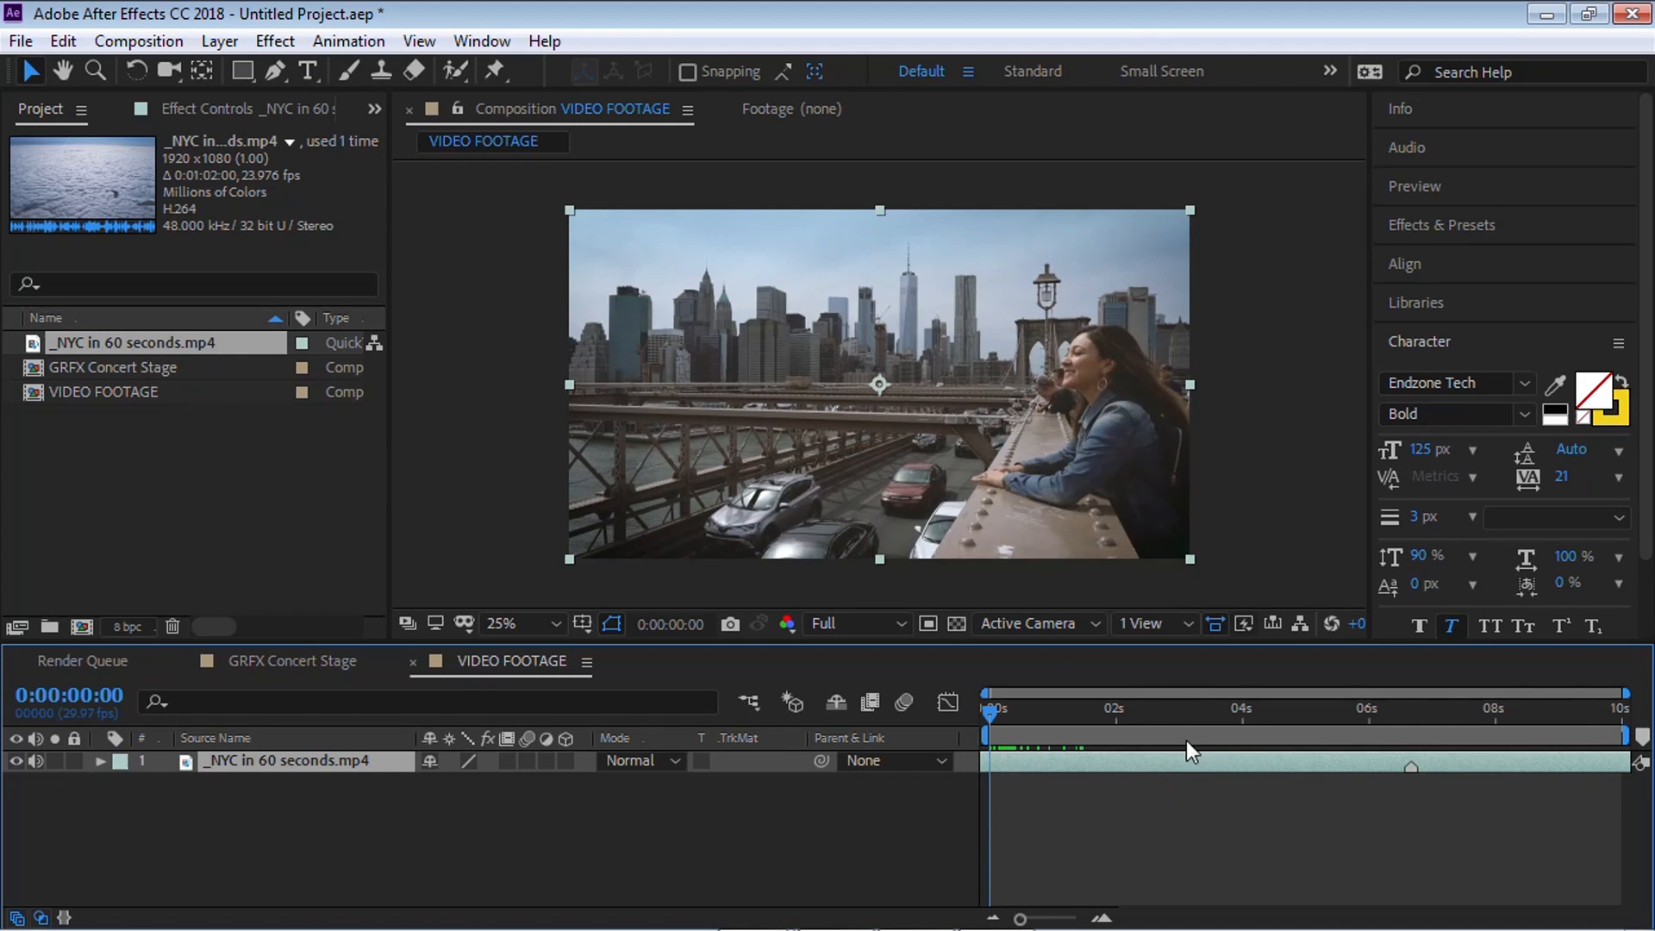
left_click(412, 663)
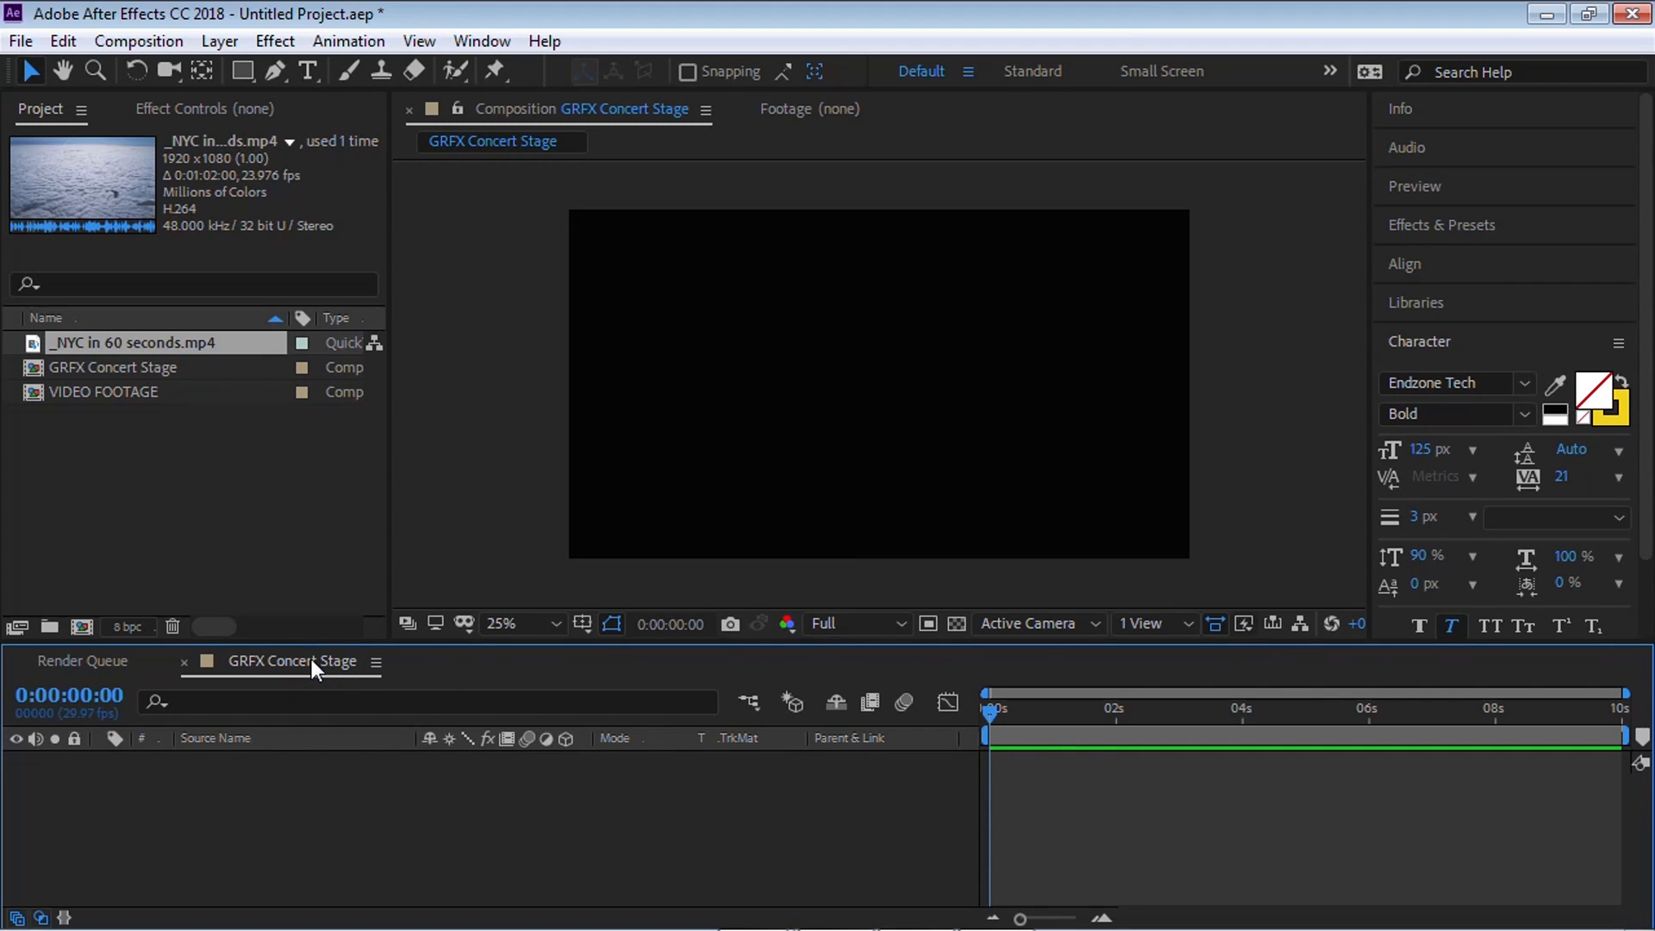
Step: Create a comp-sized gray solid in the GRFX Concert Stage composition
left_click(220, 43)
mouse_move(302, 43)
left_click(749, 64)
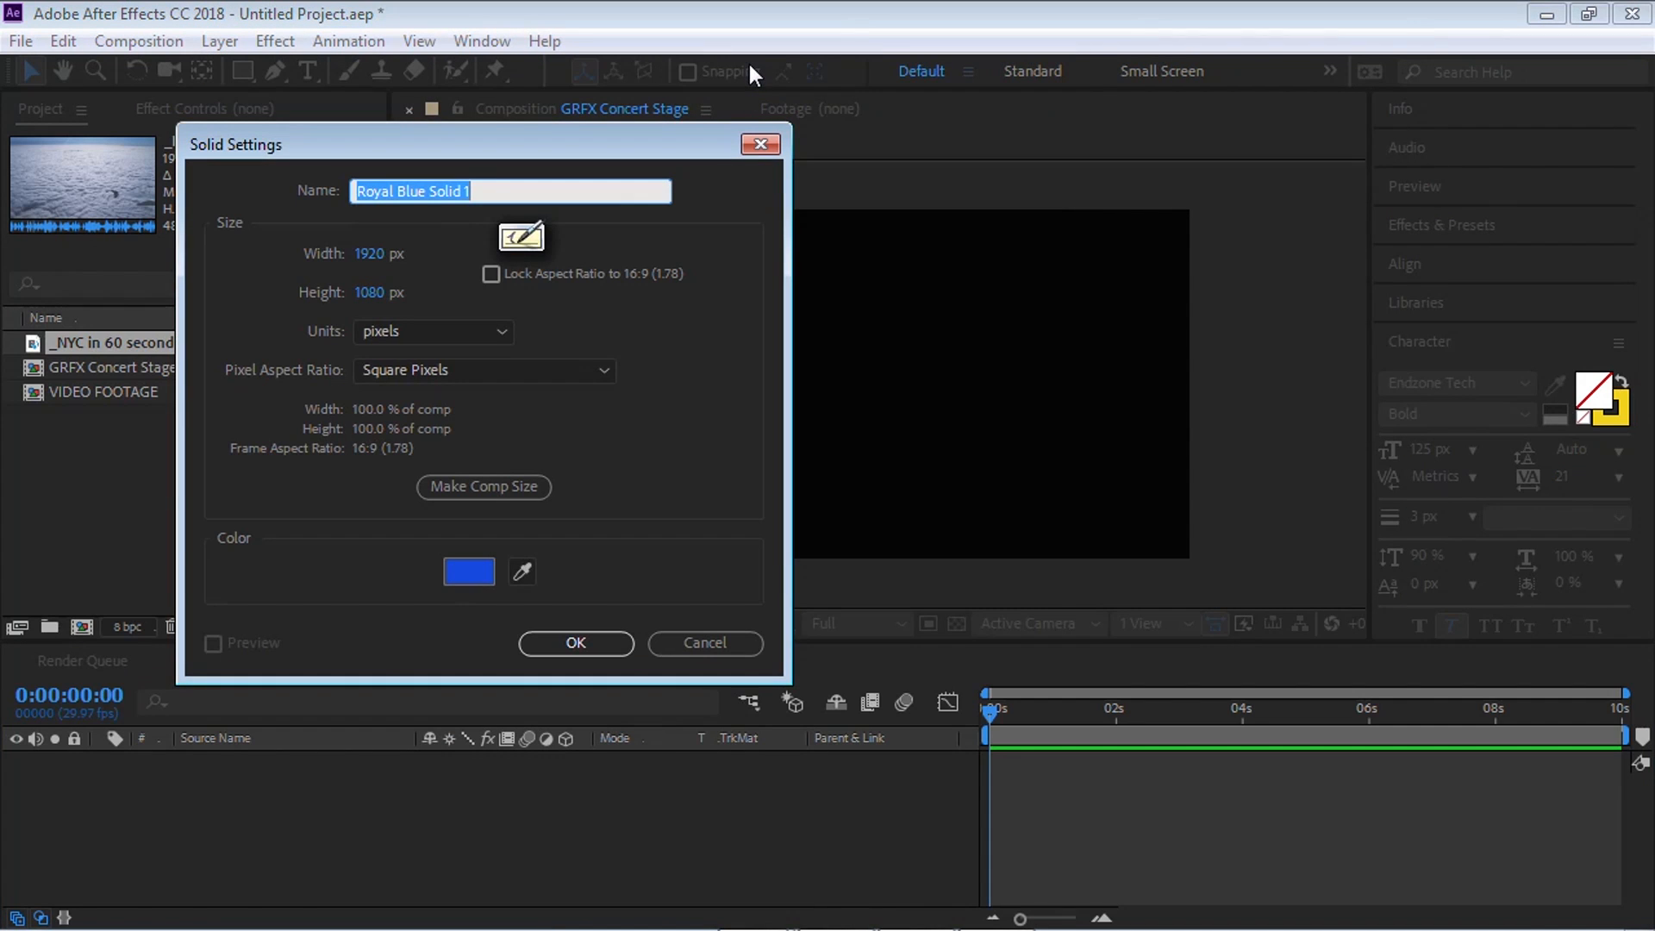
left_click(469, 573)
left_click_drag(216, 212, 12, 207)
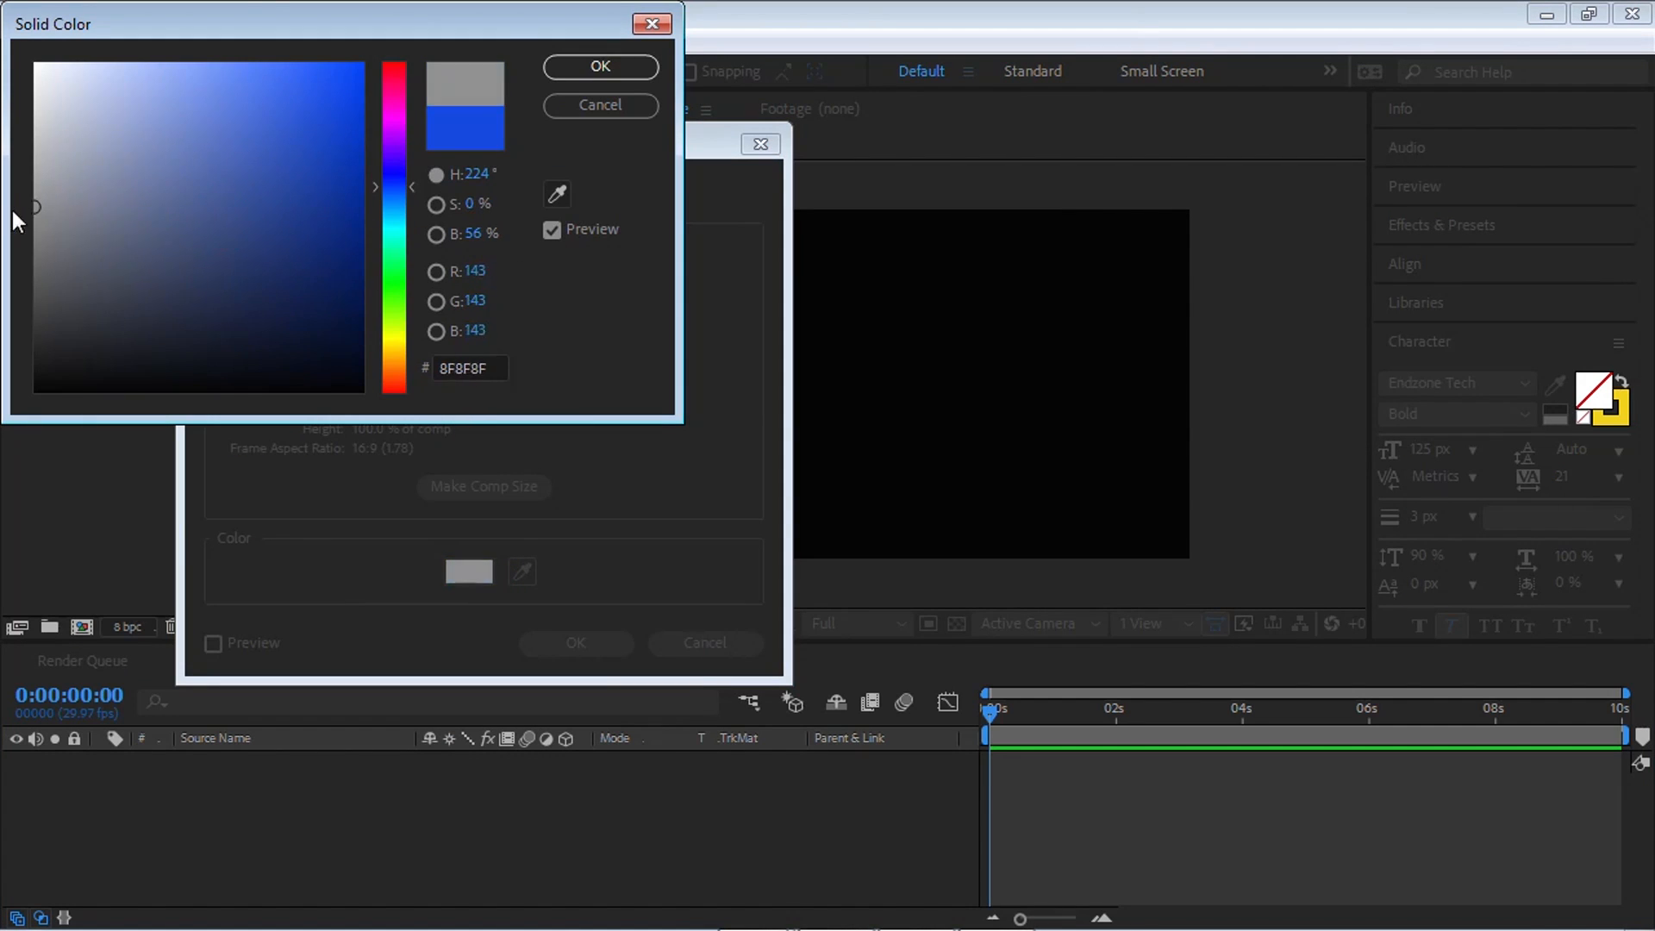
left_click(595, 67)
left_click(505, 488)
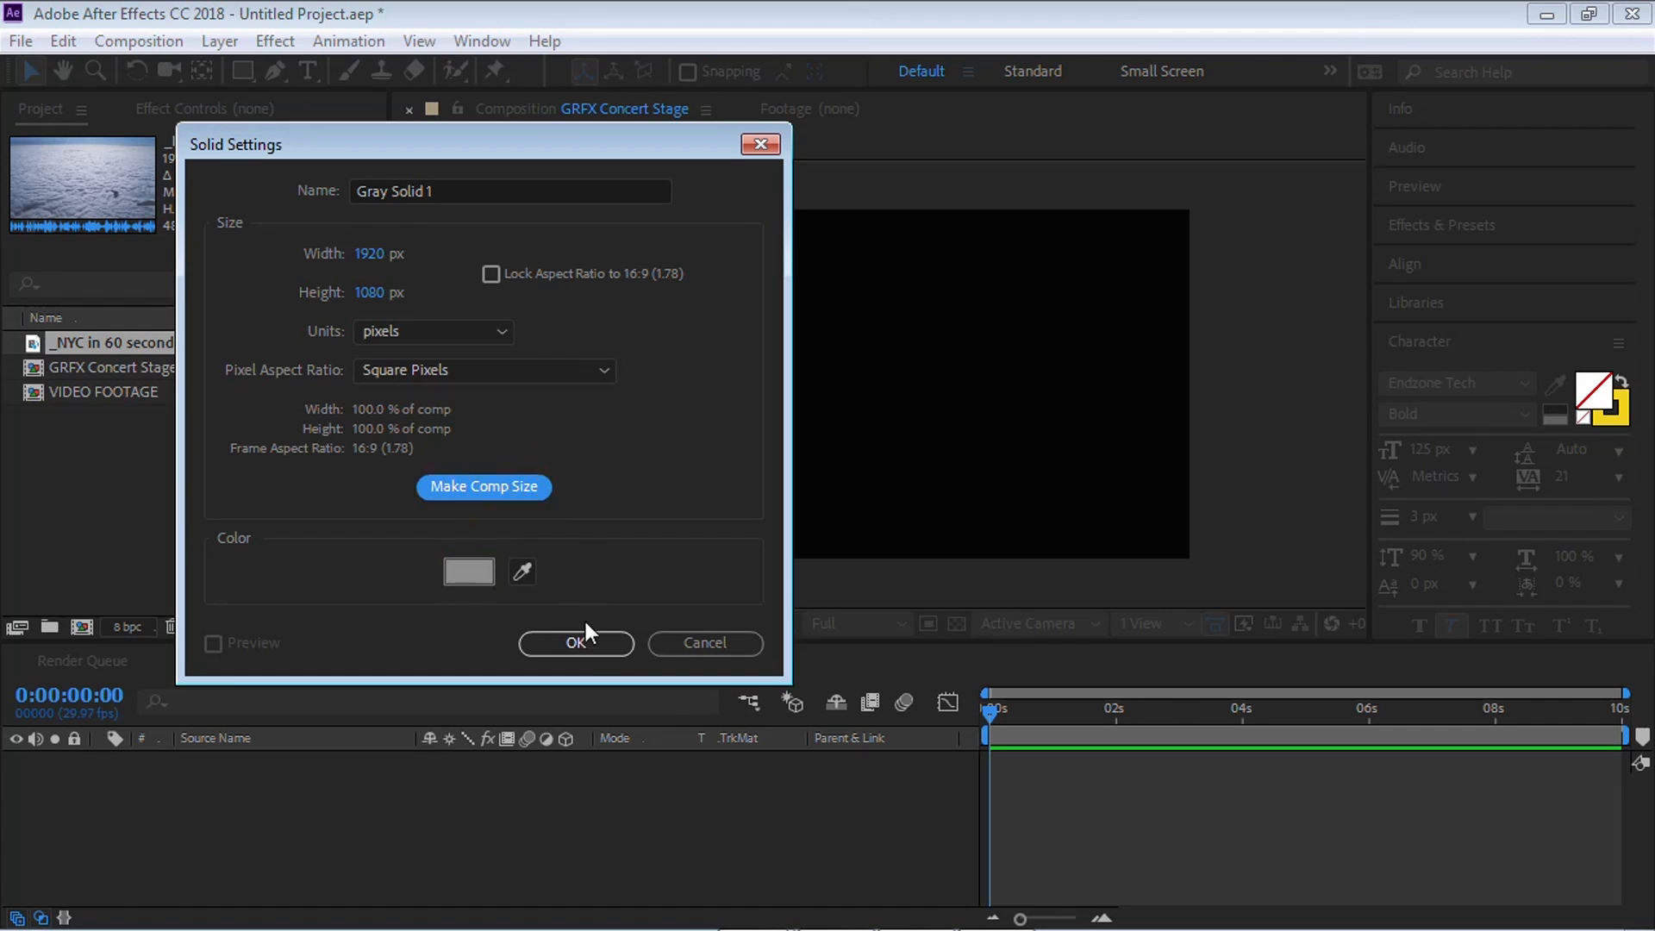
left_click(582, 640)
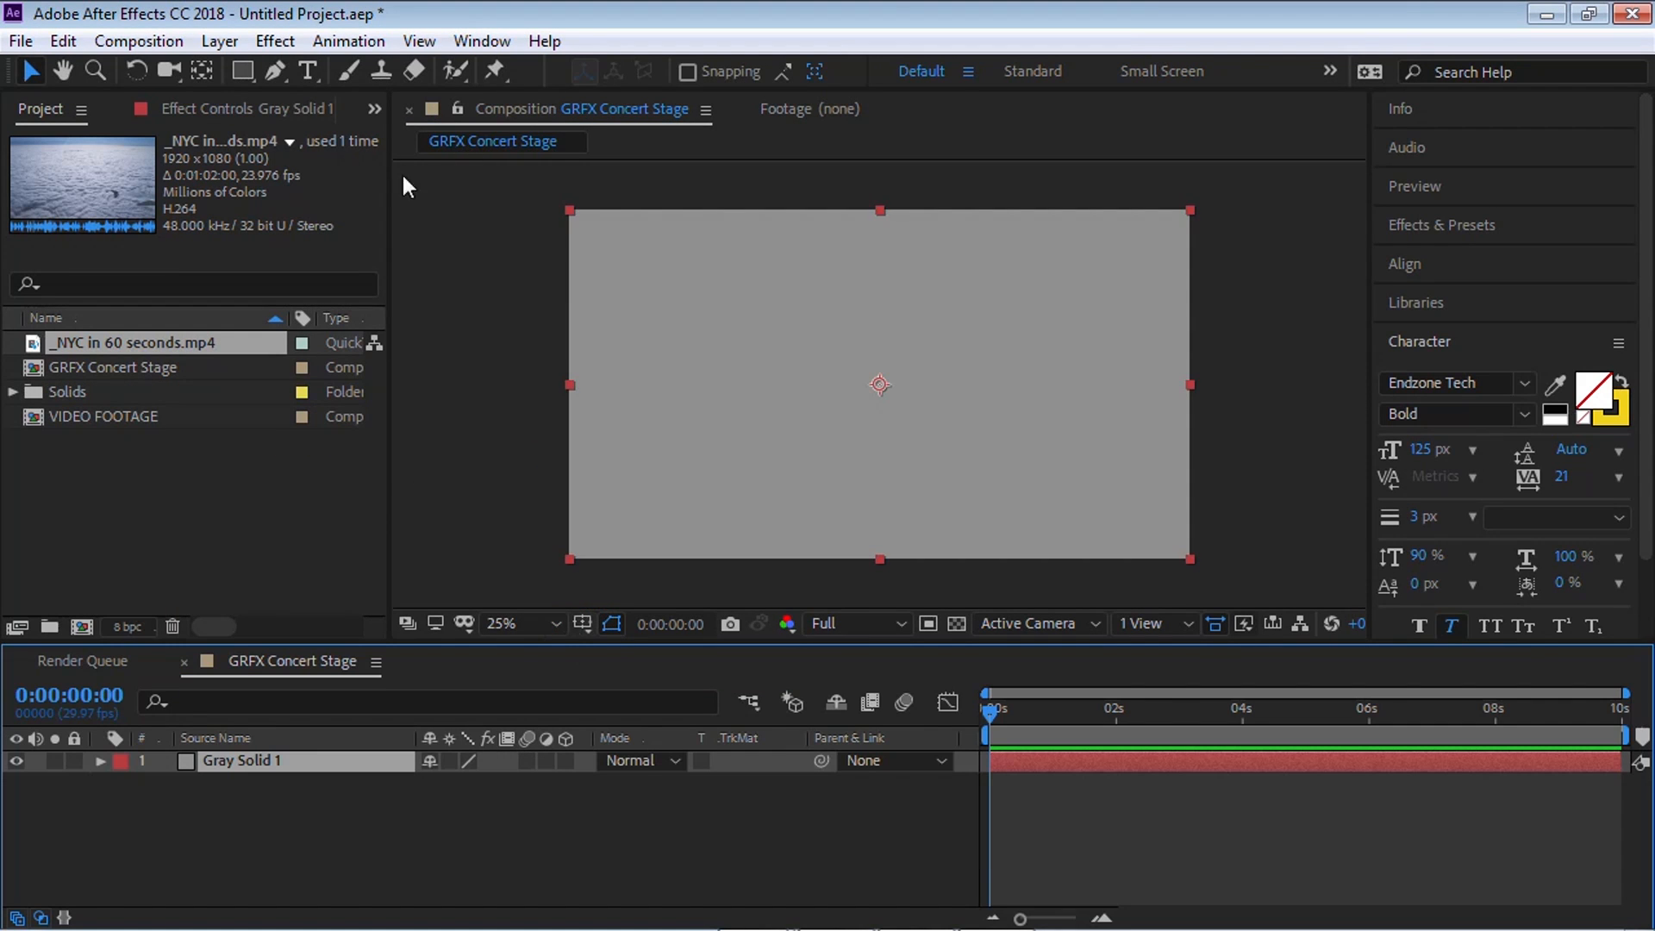
Step: Add a full-frame rectangular mask to the gray solid and rename the layer Video Screen
double_click(241, 74)
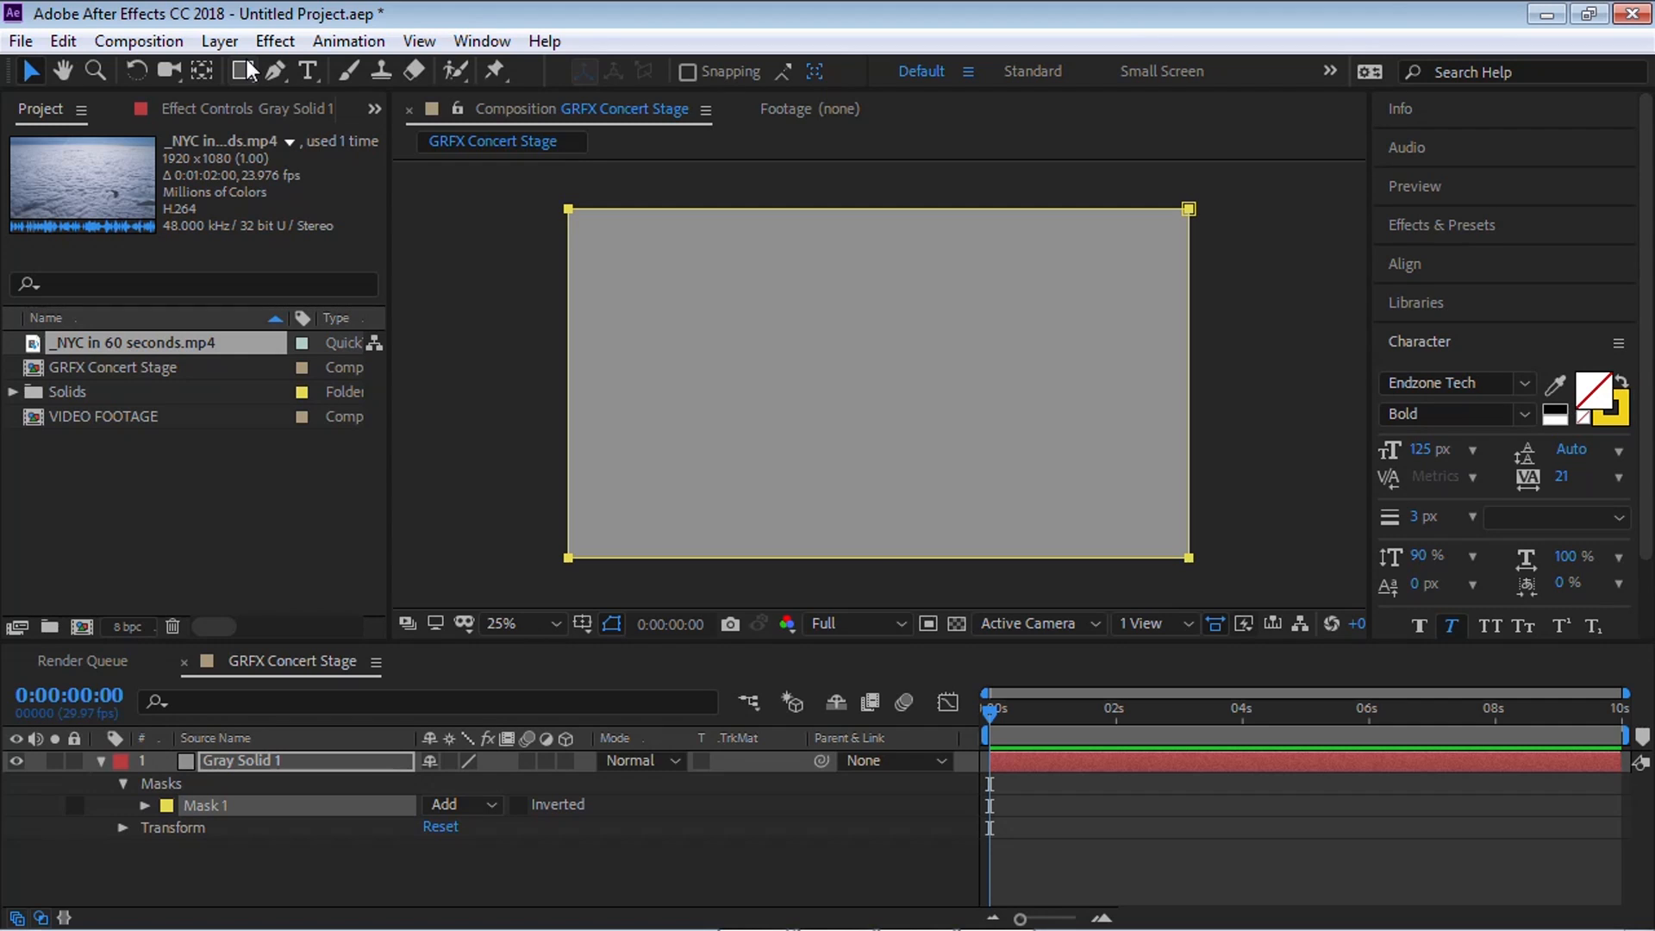
left_click(298, 750)
key("Return")
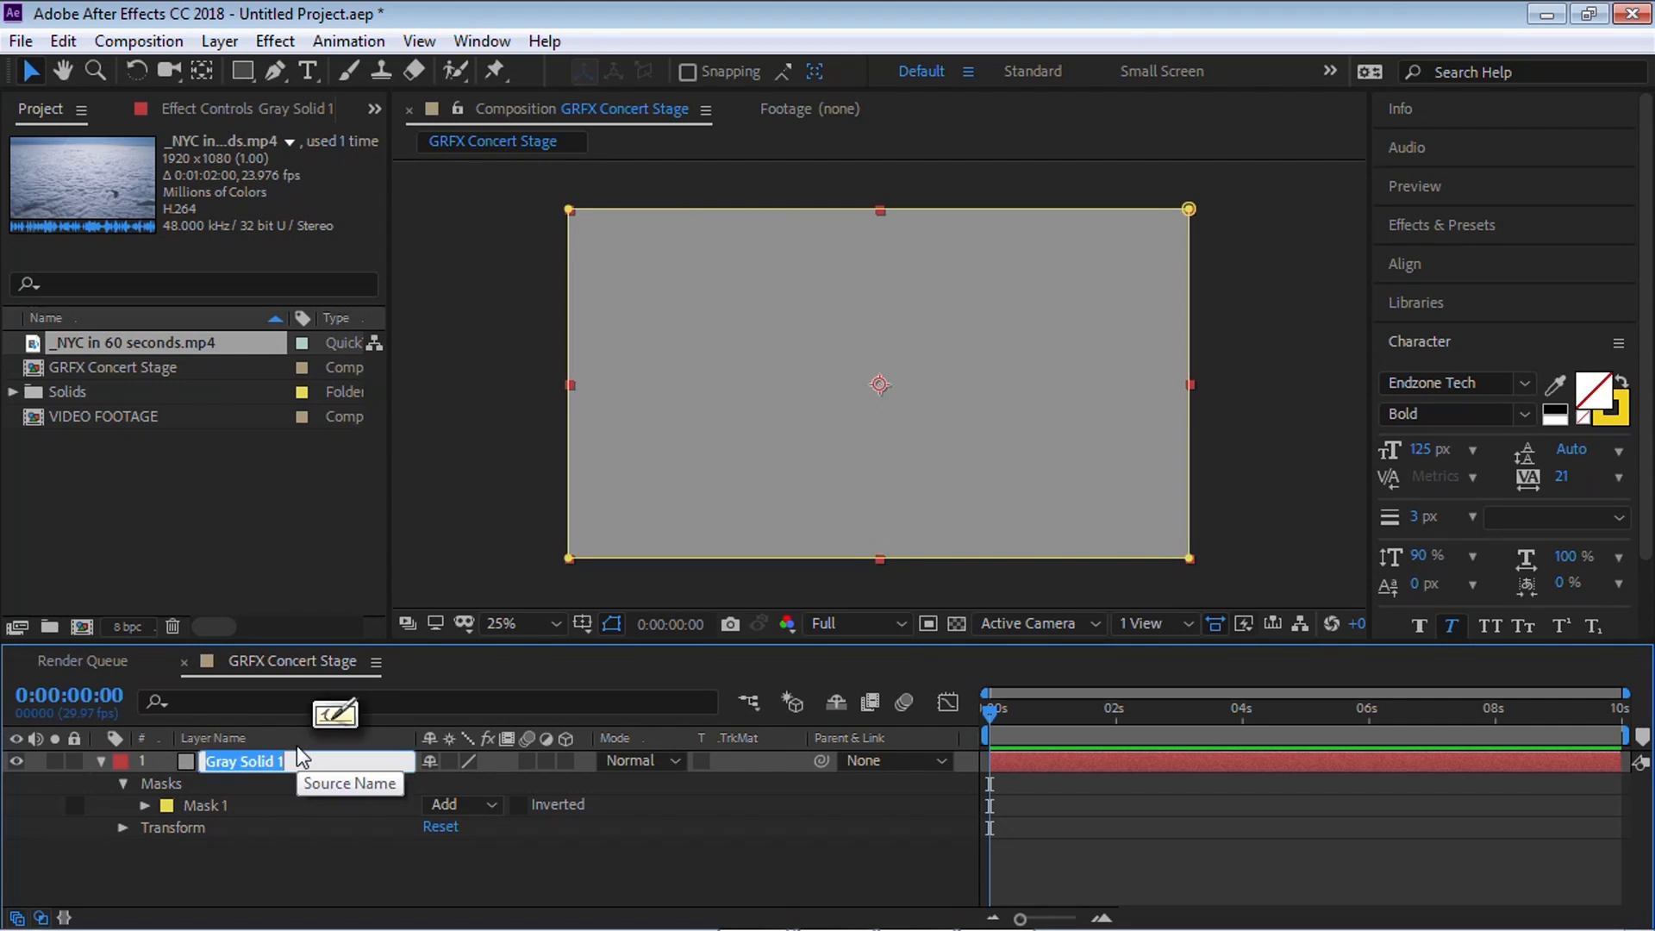
type("Video Screen")
key("Return")
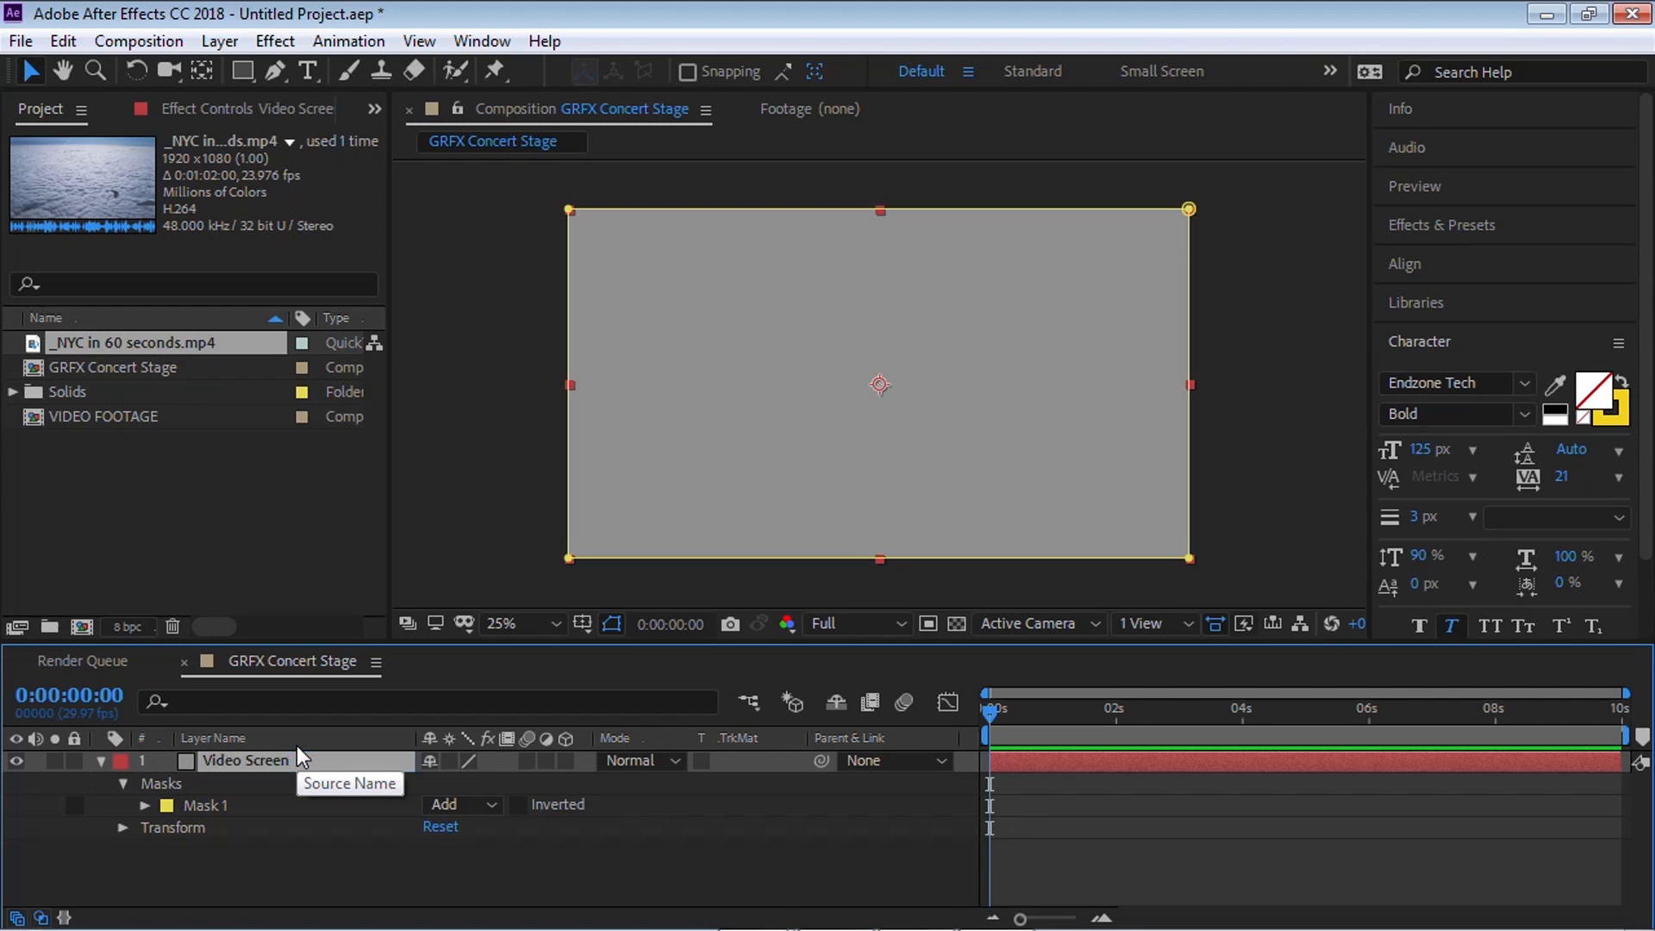
Step: Hide the Video Screen layer, then place the VIDEO FOOTAGE composition beneath it and hide that layer too
left_click(16, 760)
left_click(100, 761)
left_click_drag(137, 416, 269, 810)
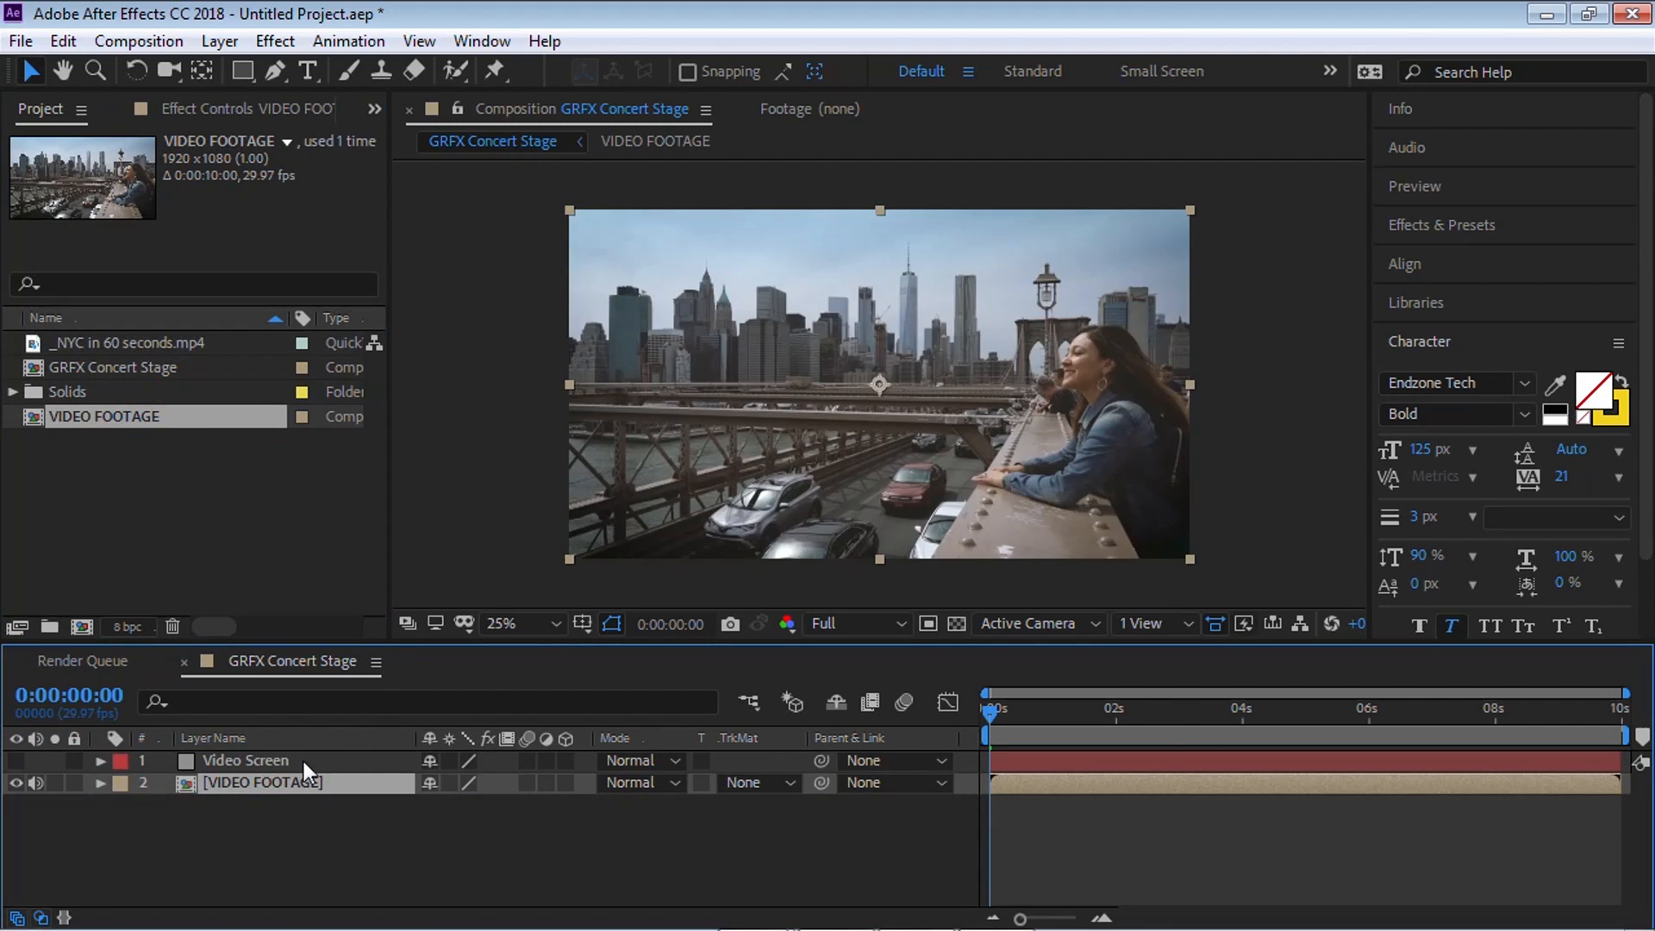
left_click(16, 783)
Step: Set the label color of the Video Screen and VIDEO FOOTAGE layers to None
left_click(210, 759)
left_click(215, 783, "shift")
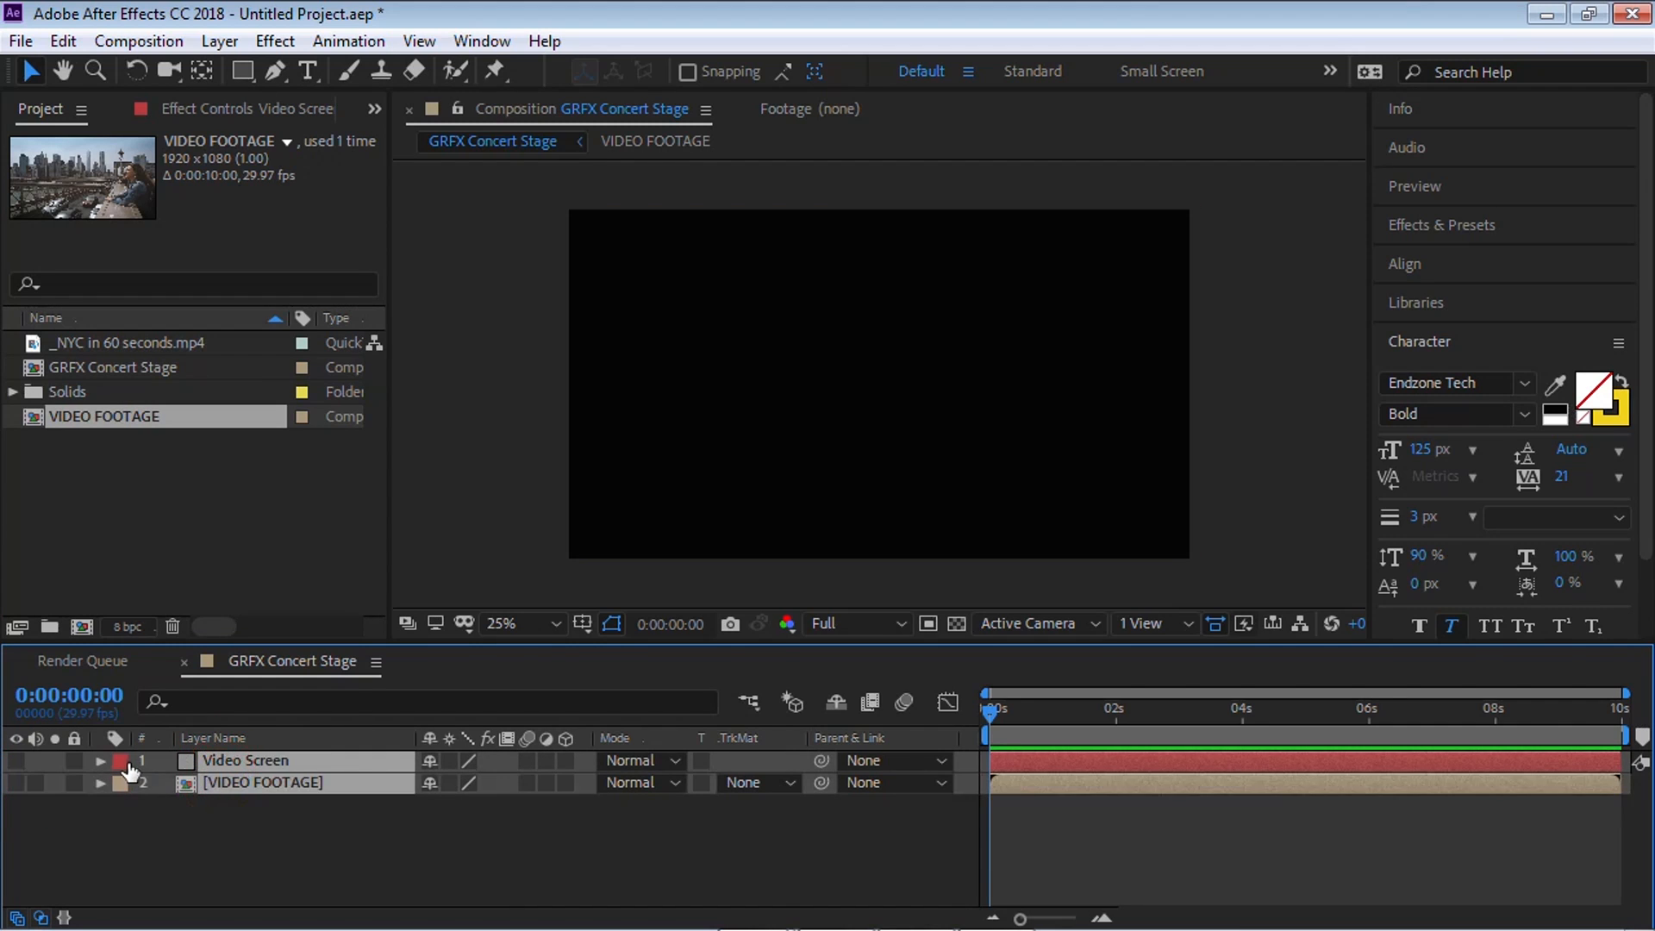
left_click(121, 760)
left_click(191, 287)
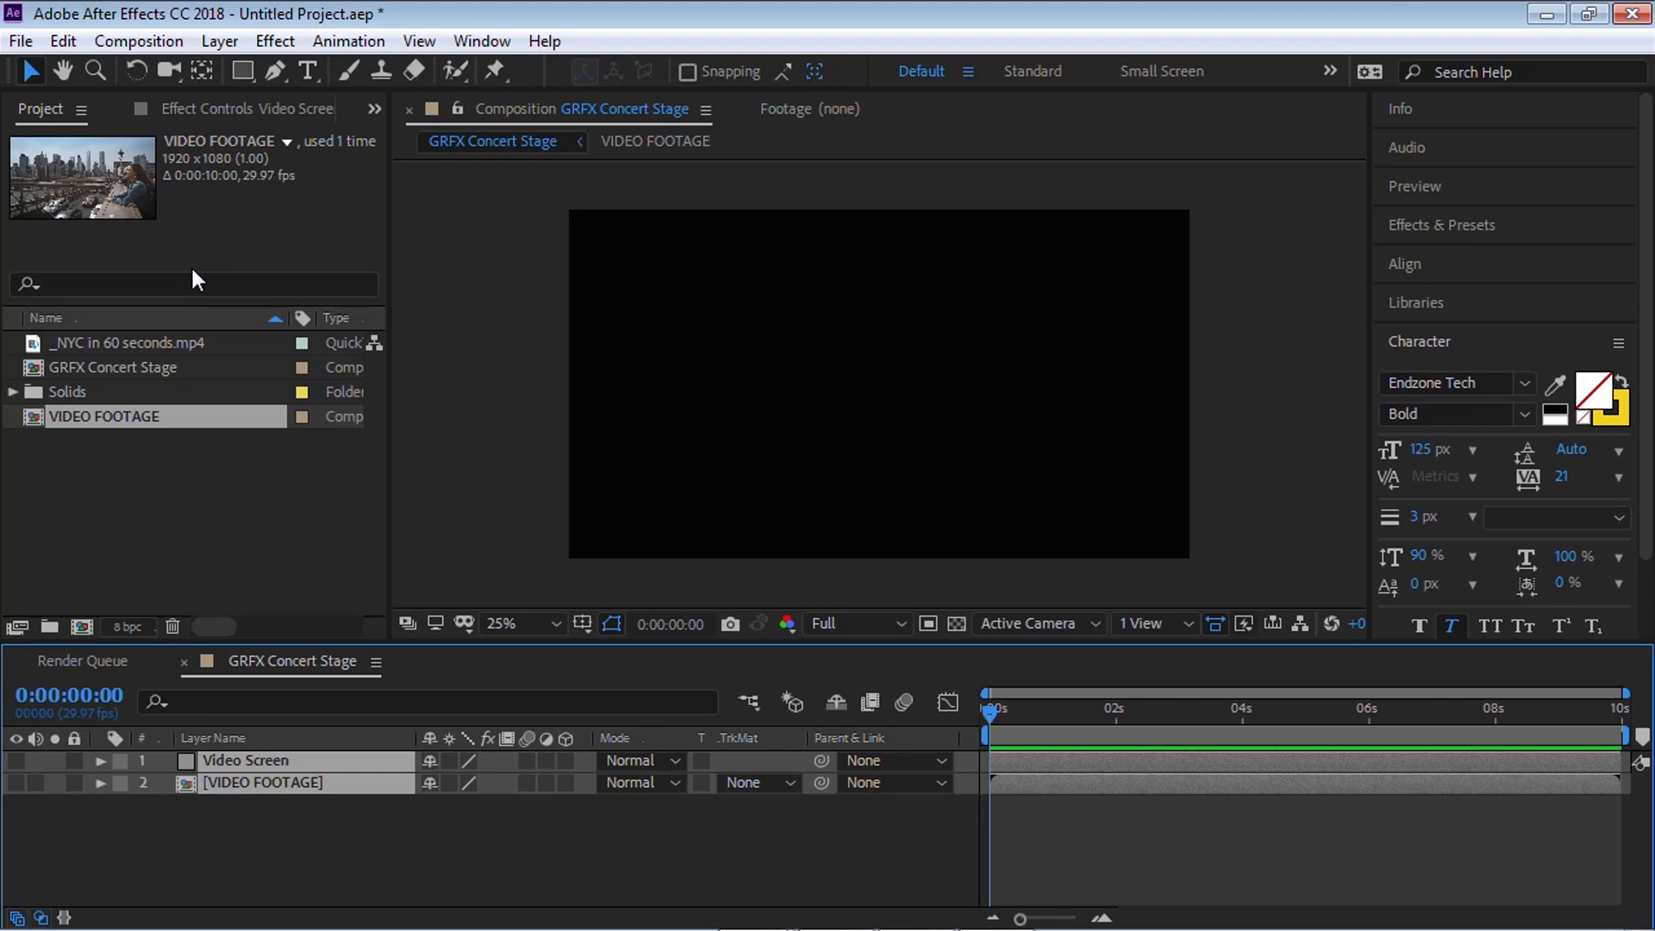
left_click(525, 828)
Step: Create a new full-size solid with the blue color 4444DB
left_click(219, 41)
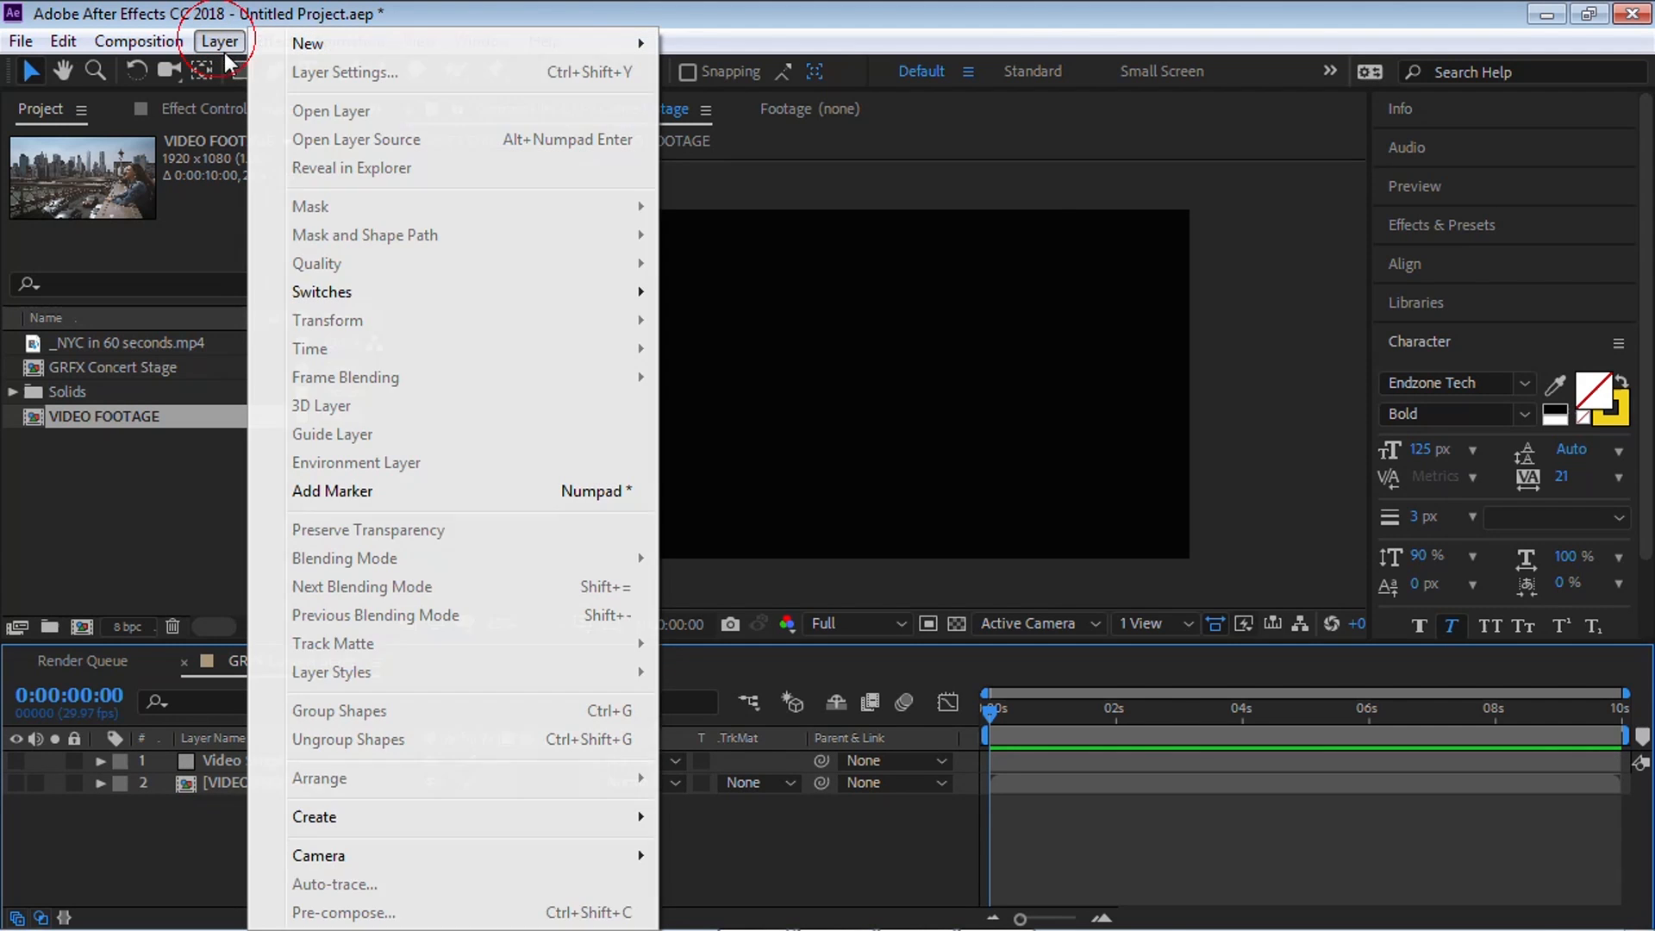
mouse_move(312, 54)
left_click(1121, 71)
left_click(468, 570)
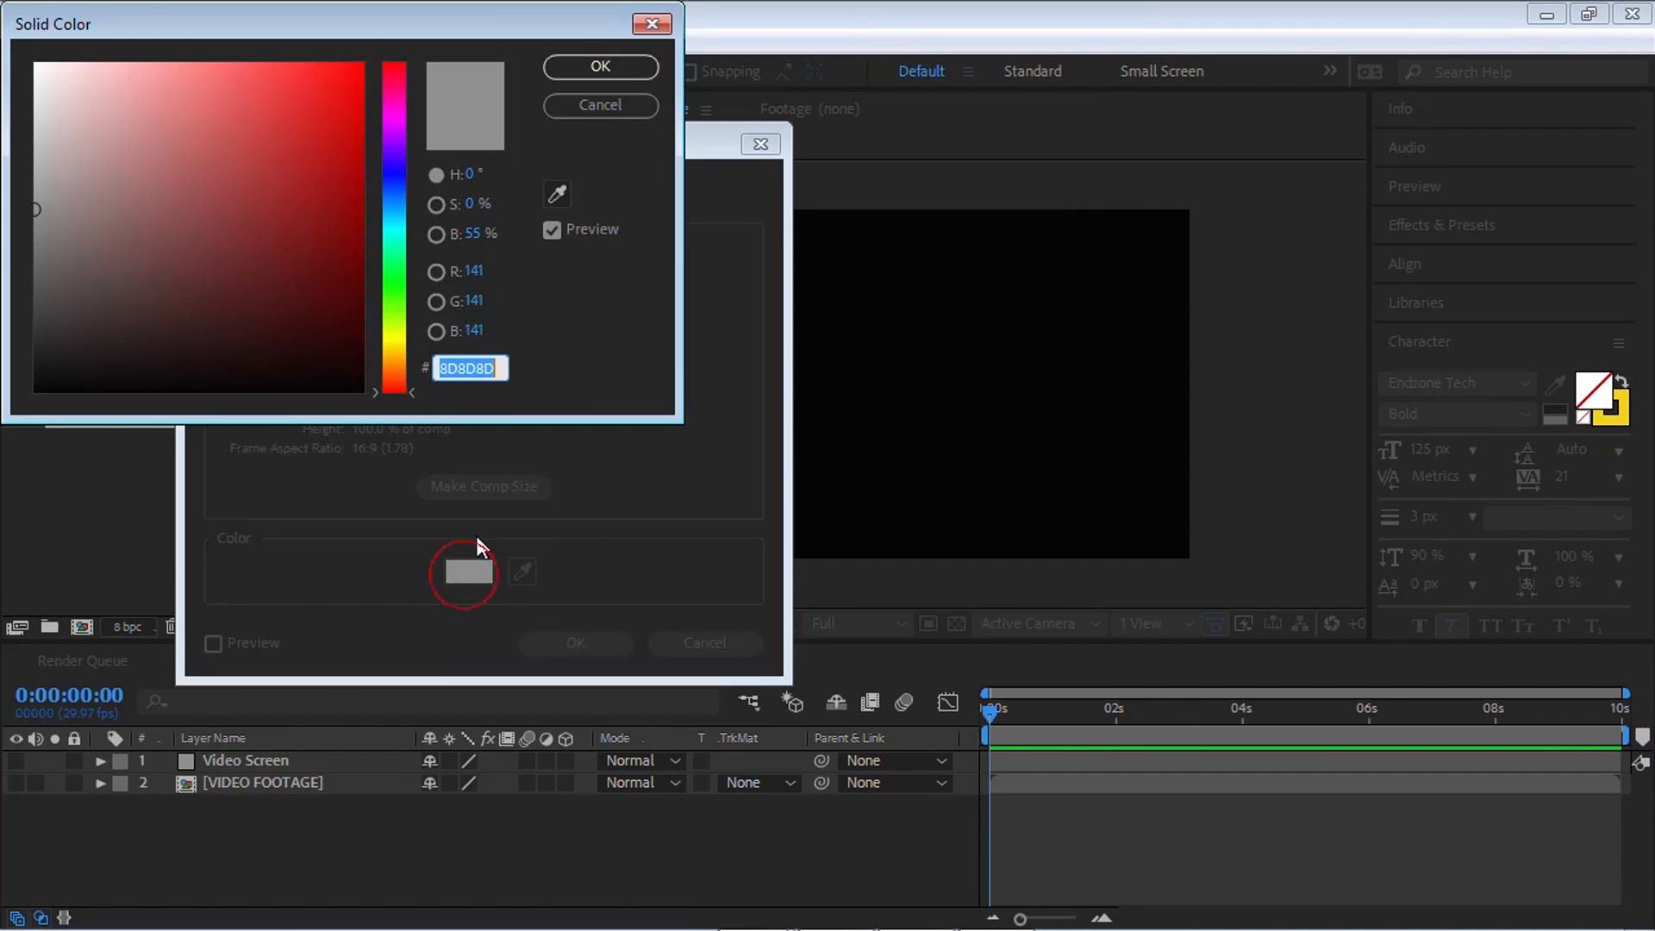
left_click(394, 172)
left_click(260, 109)
left_click(597, 67)
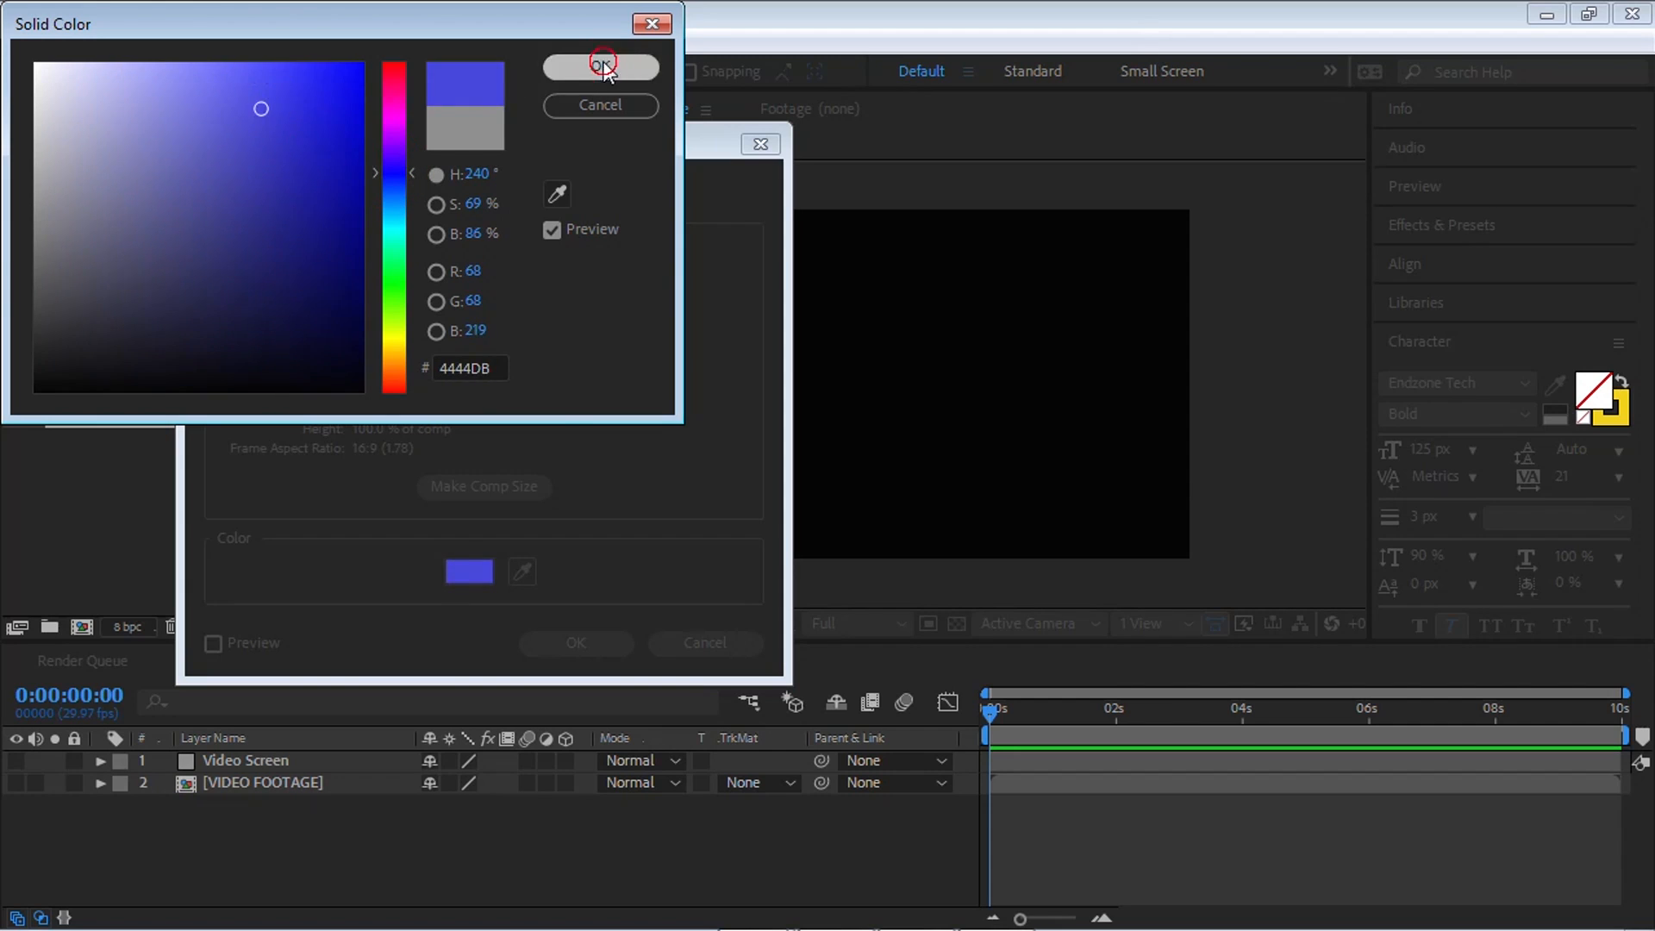
left_click(586, 642)
Step: Rename the blue solid E3D and apply the Video Copilot Element effect to it
key("Return")
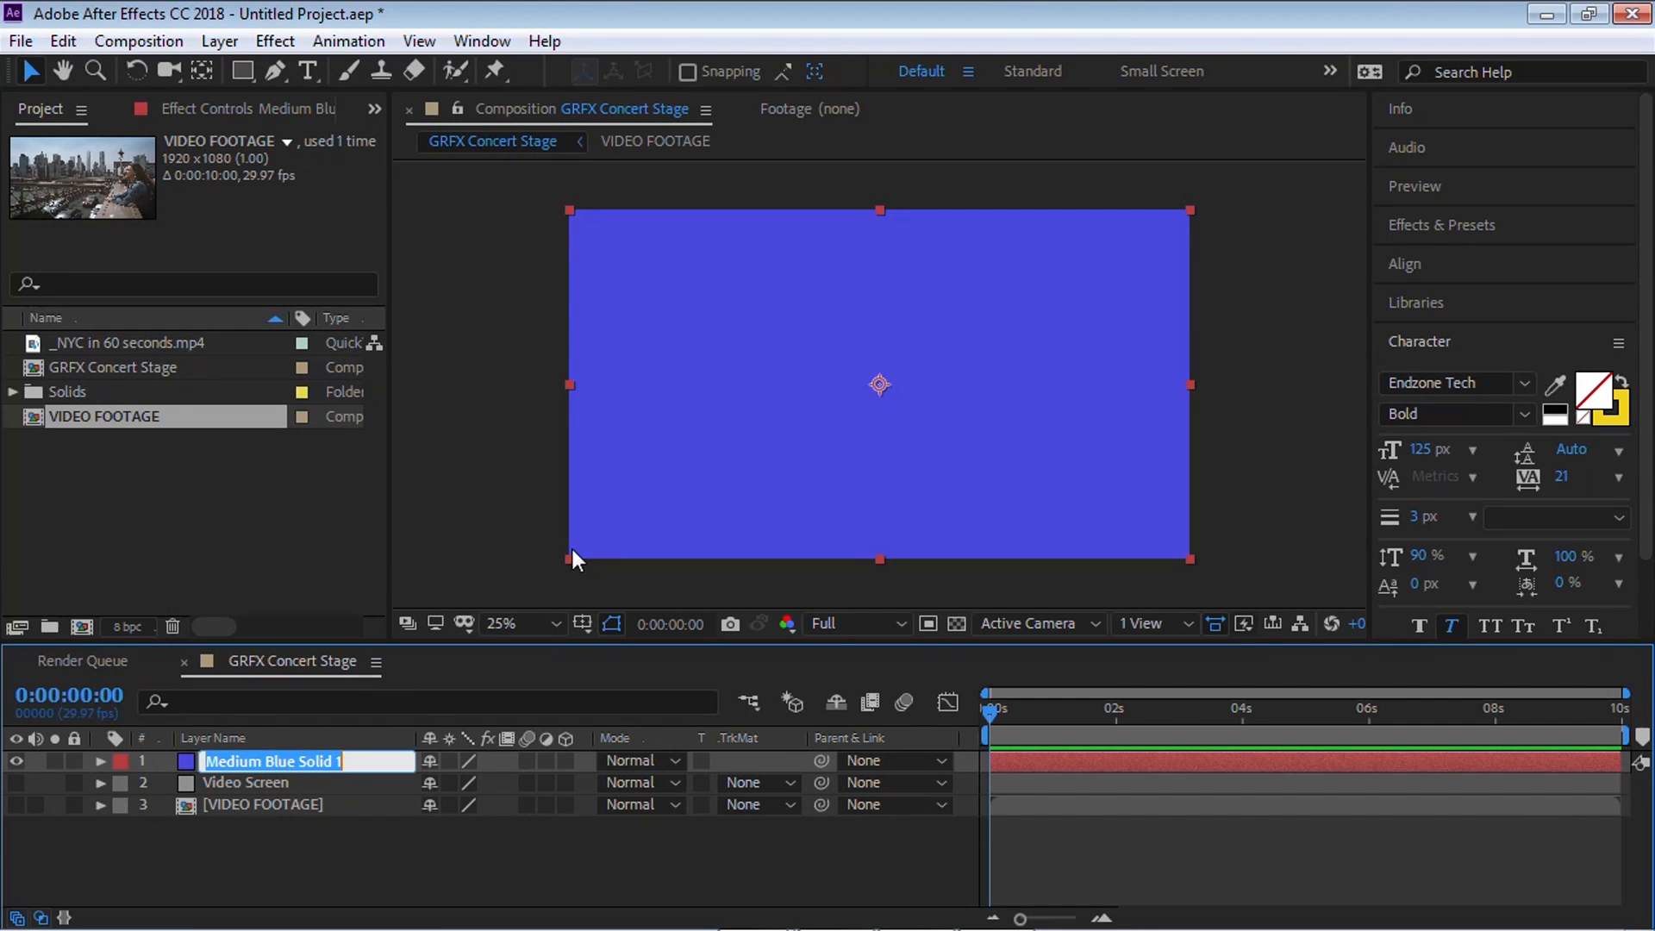
type("E3D")
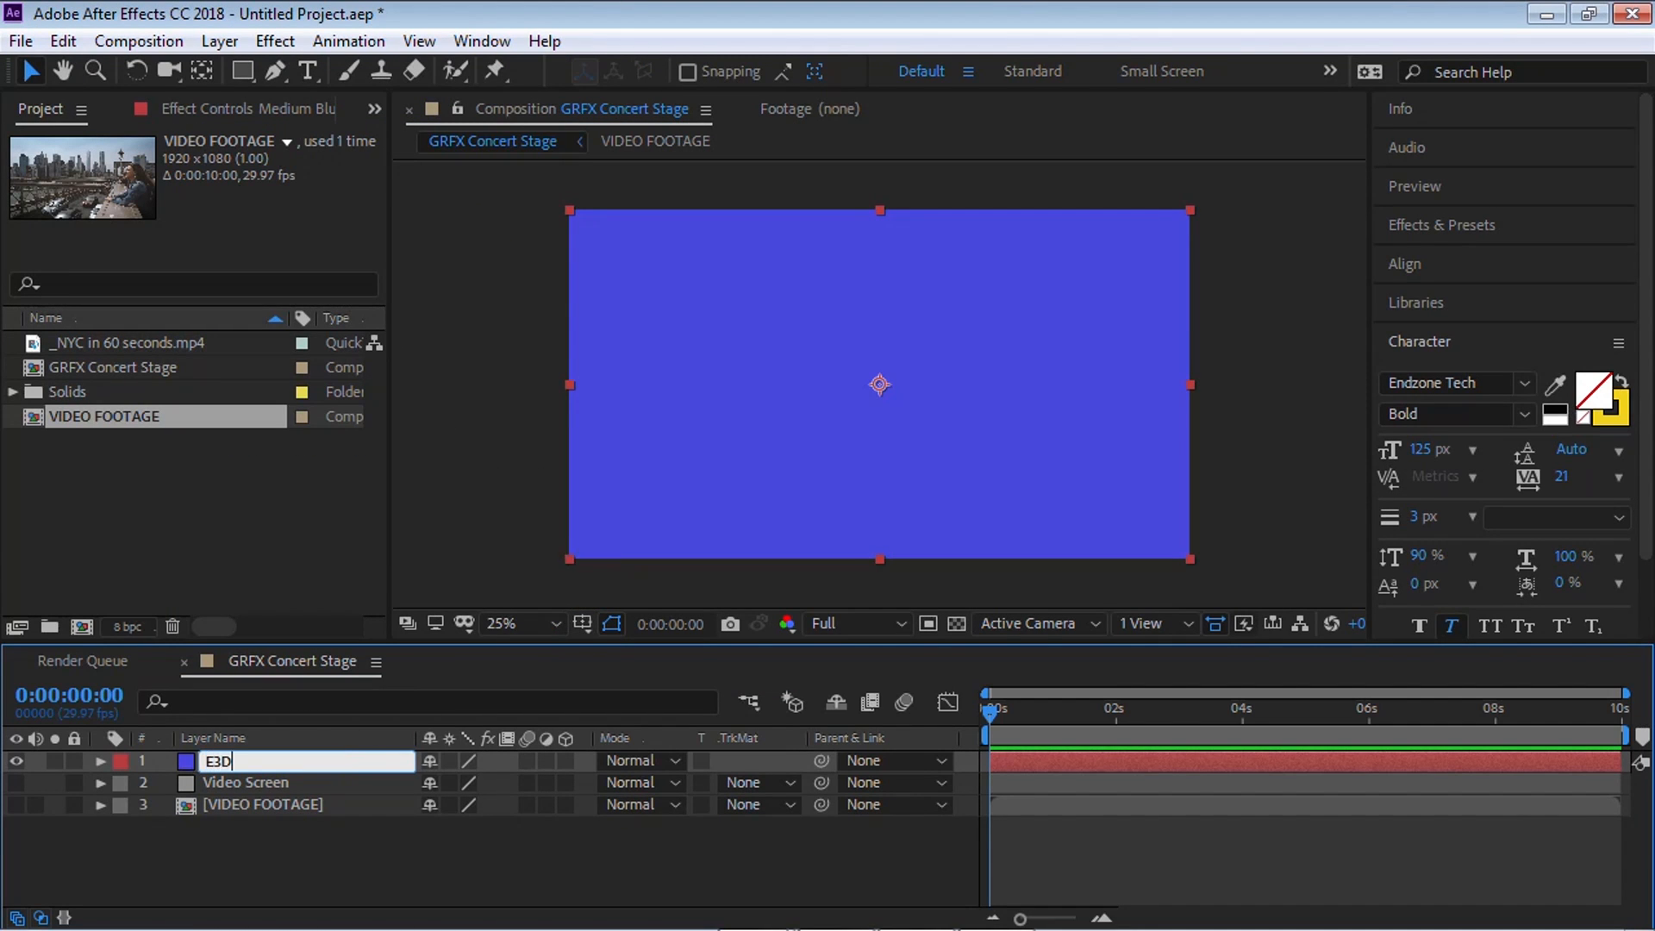
key("Return")
left_click(275, 42)
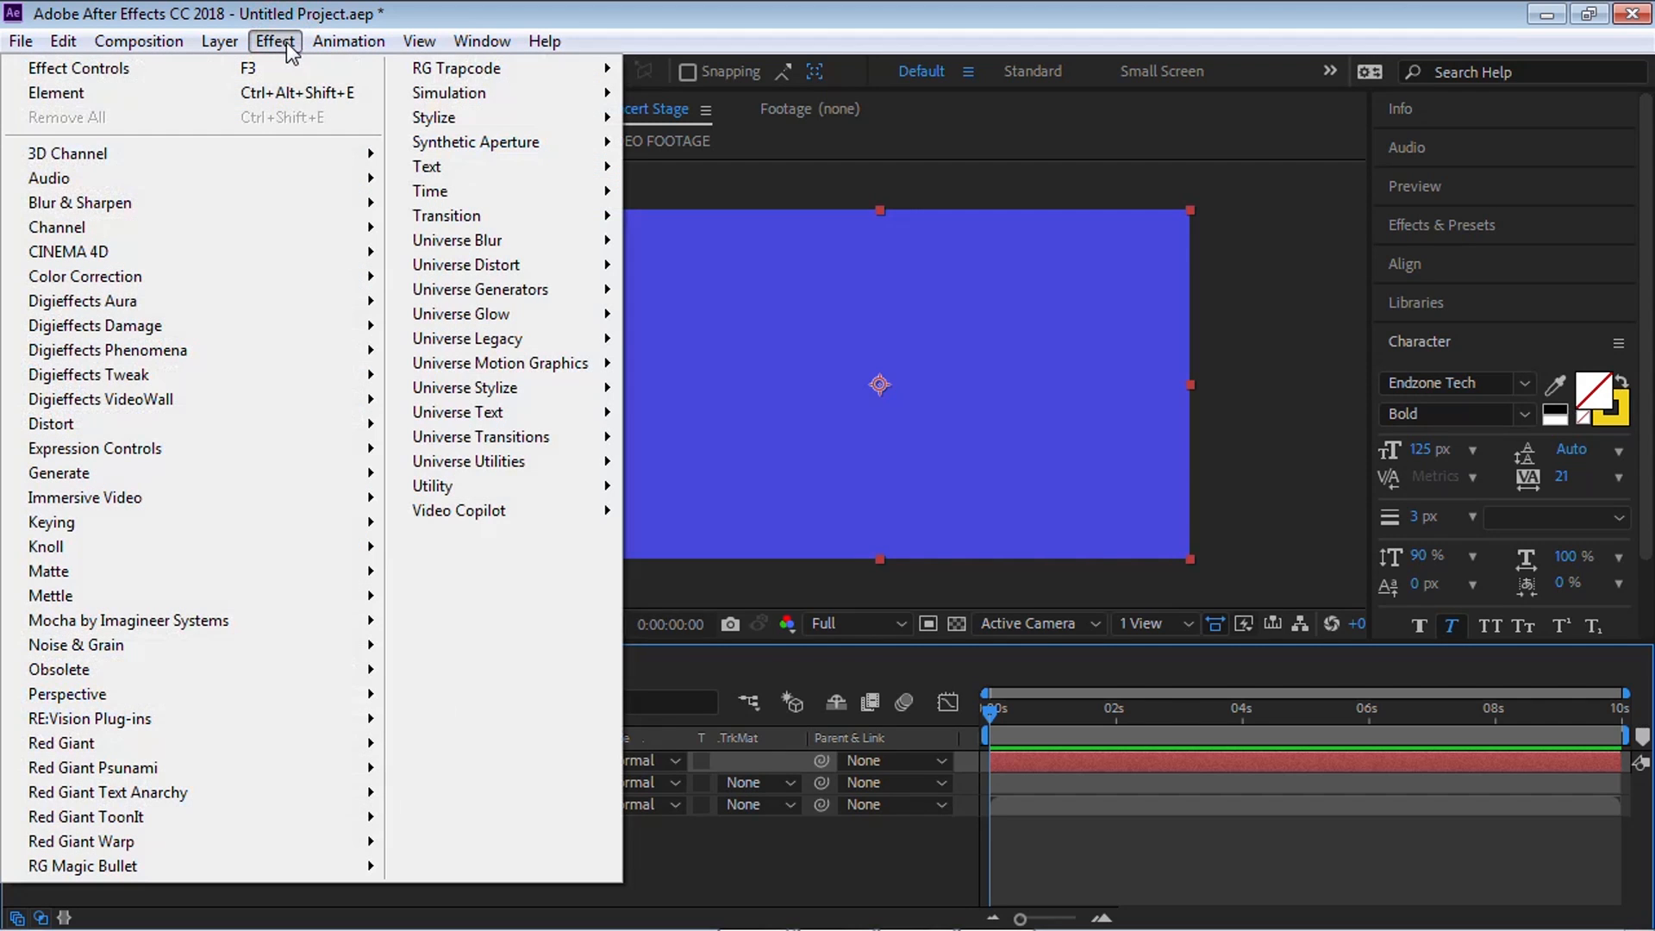
mouse_move(517, 512)
left_click(696, 515)
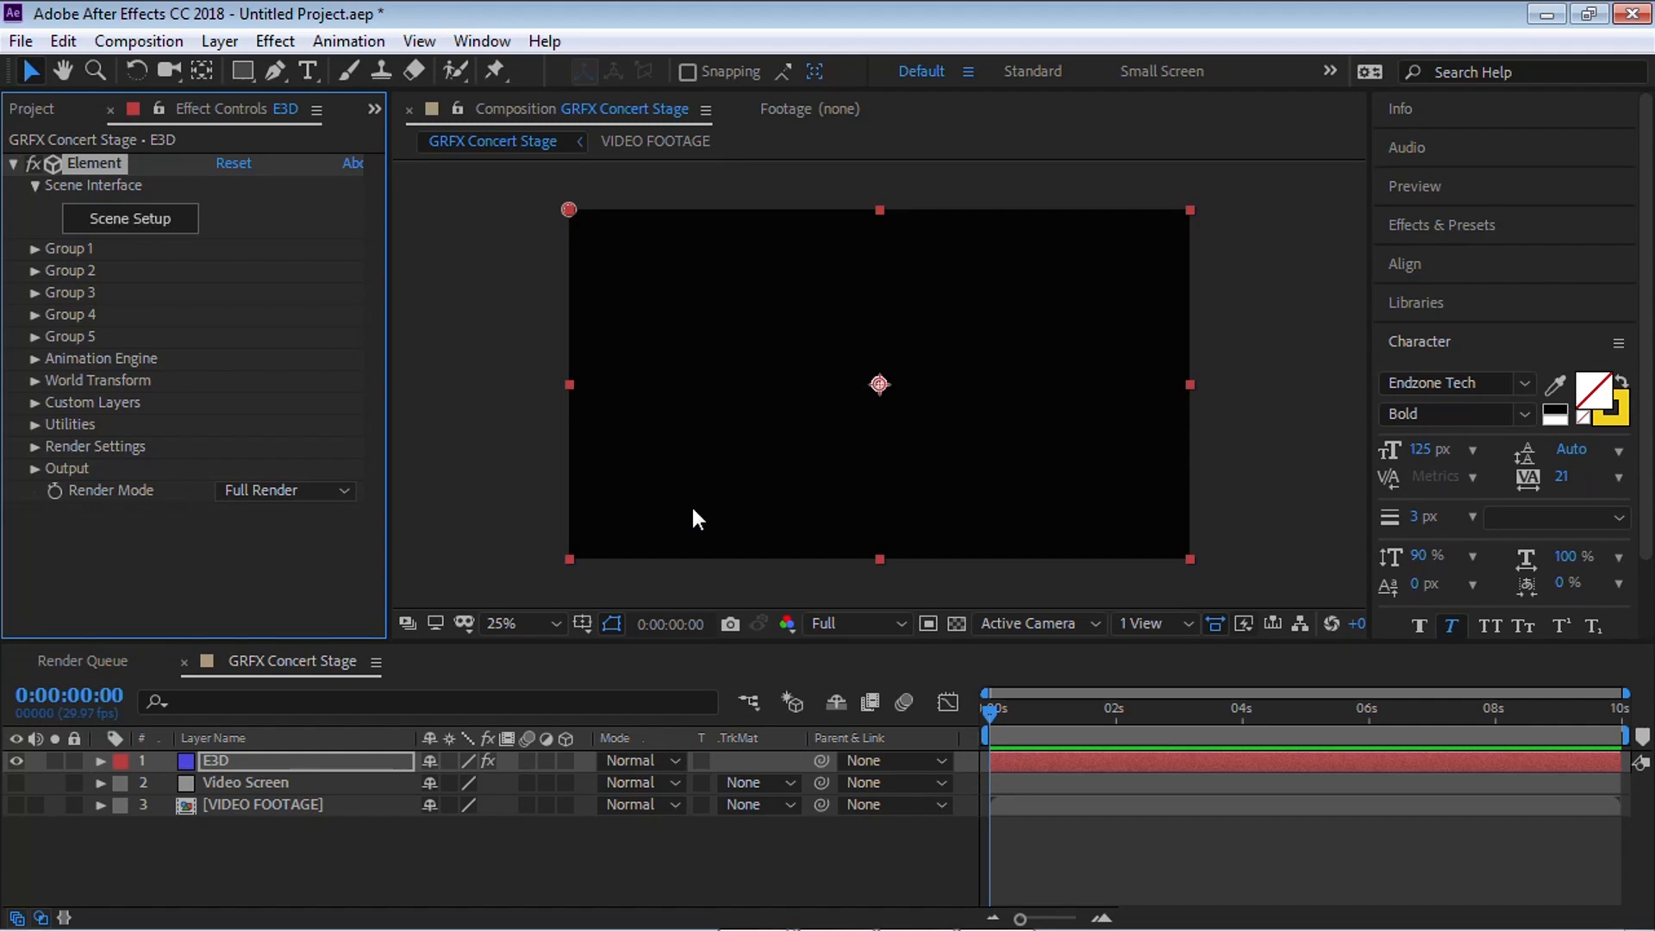
Step: Assign the Video Screen layer as Path Layer 1 in the E3D layer's Element custom text and masks
left_click(279, 781)
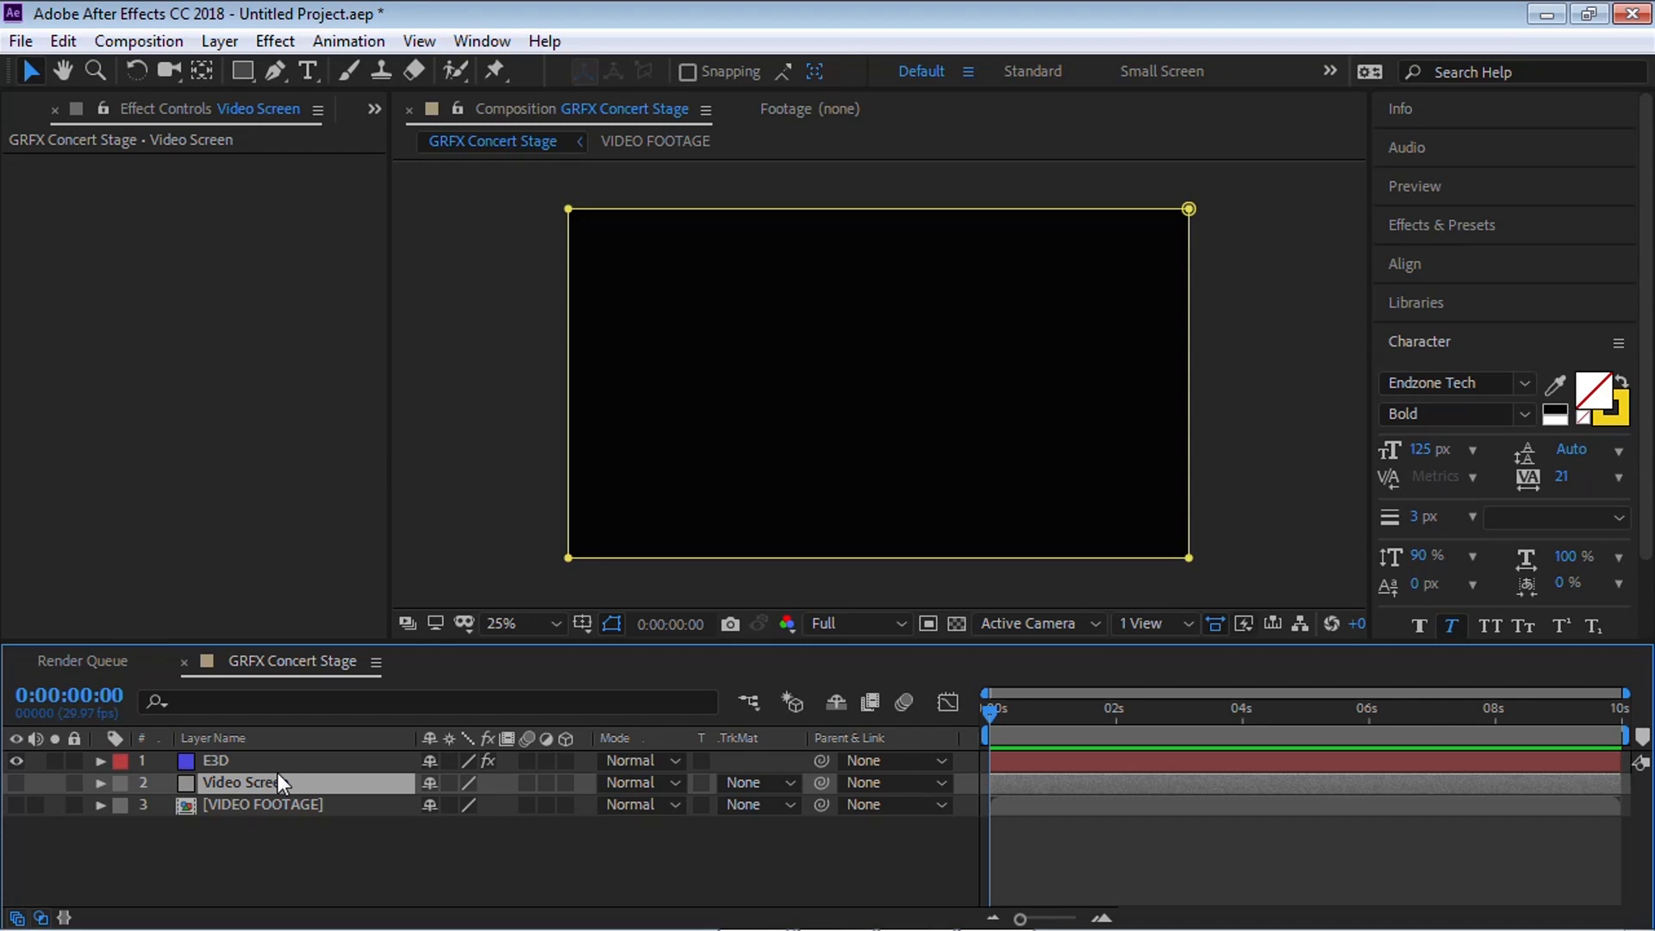
left_click(219, 759)
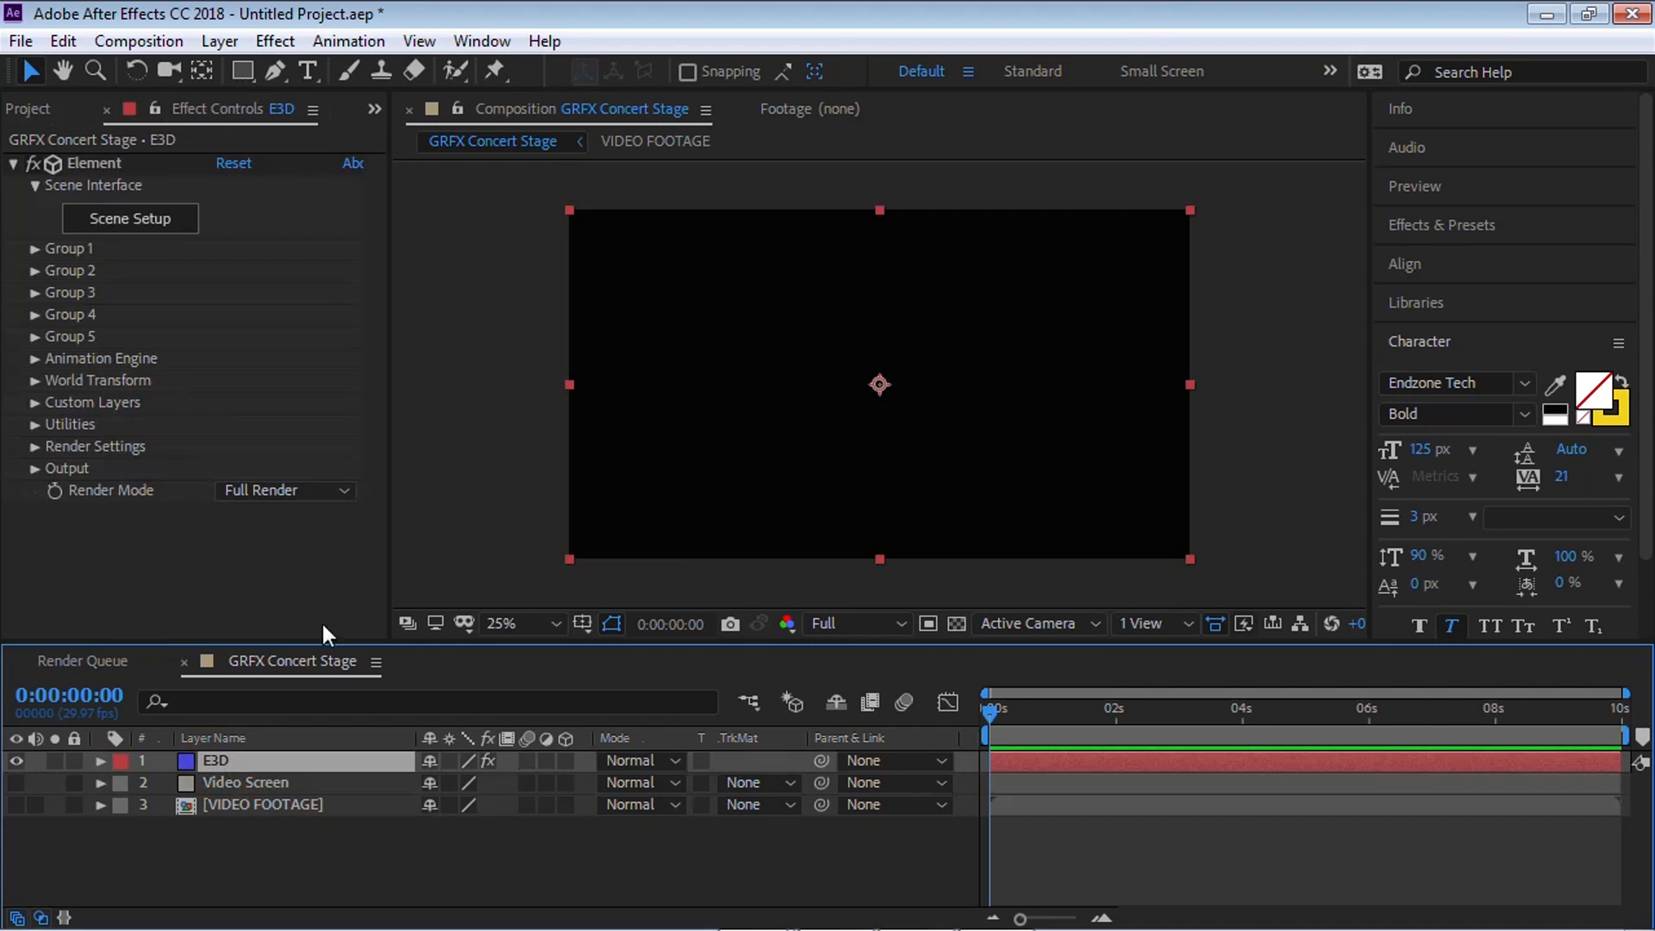
left_click(35, 402)
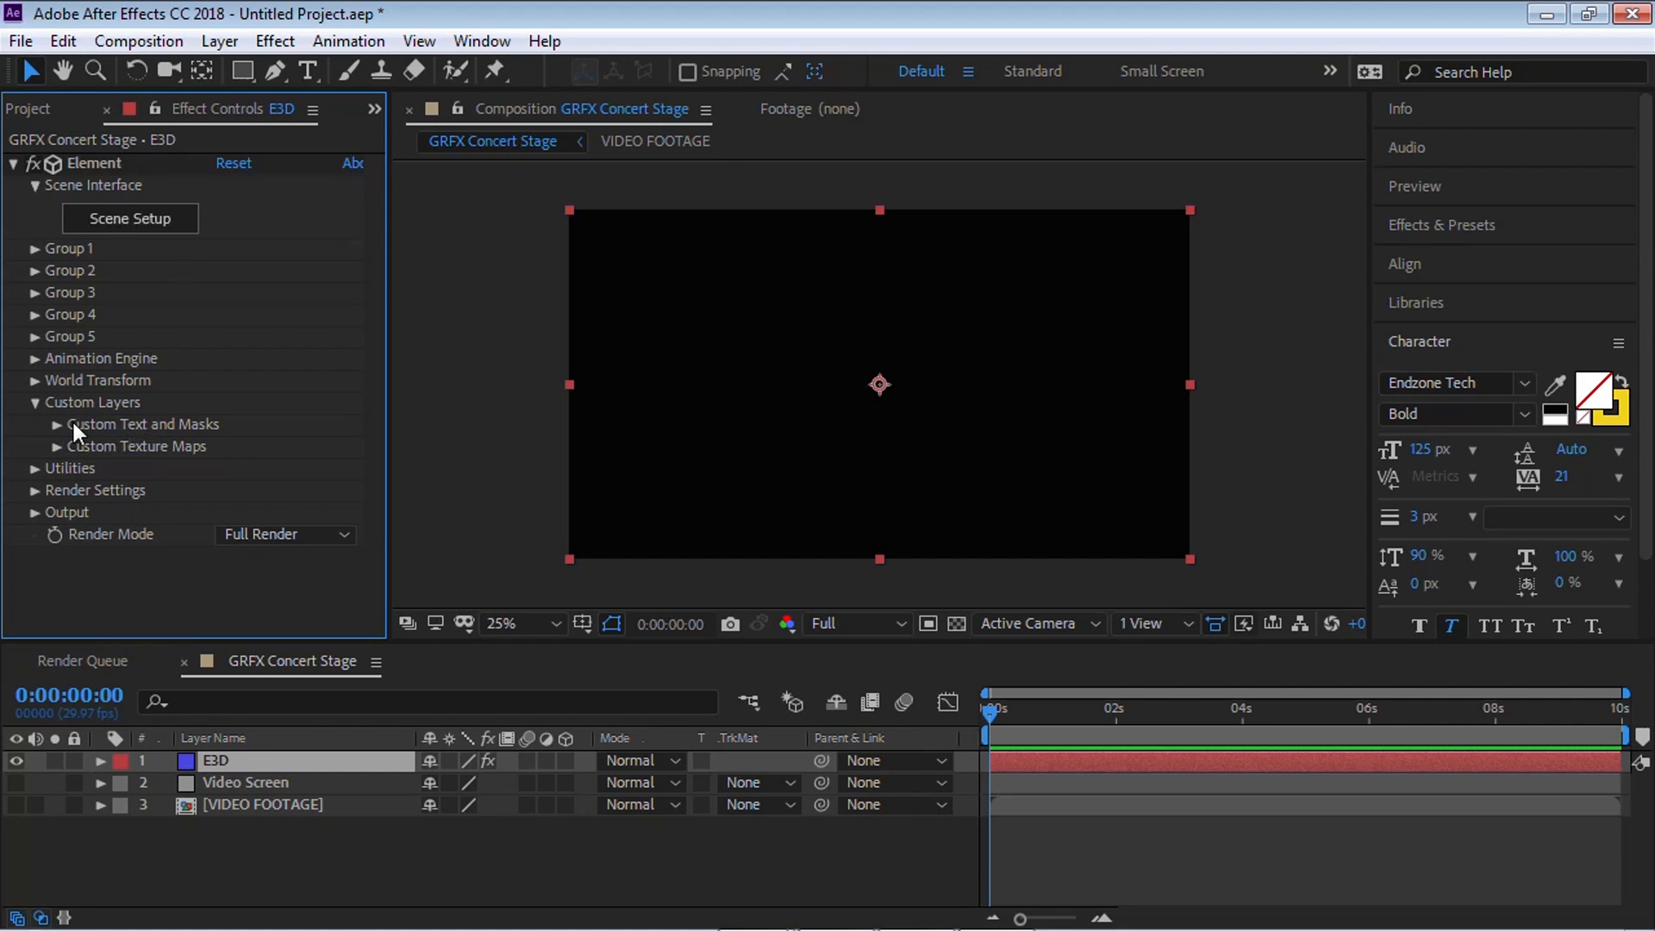
left_click(58, 422)
left_click_drag(368, 281, 376, 319)
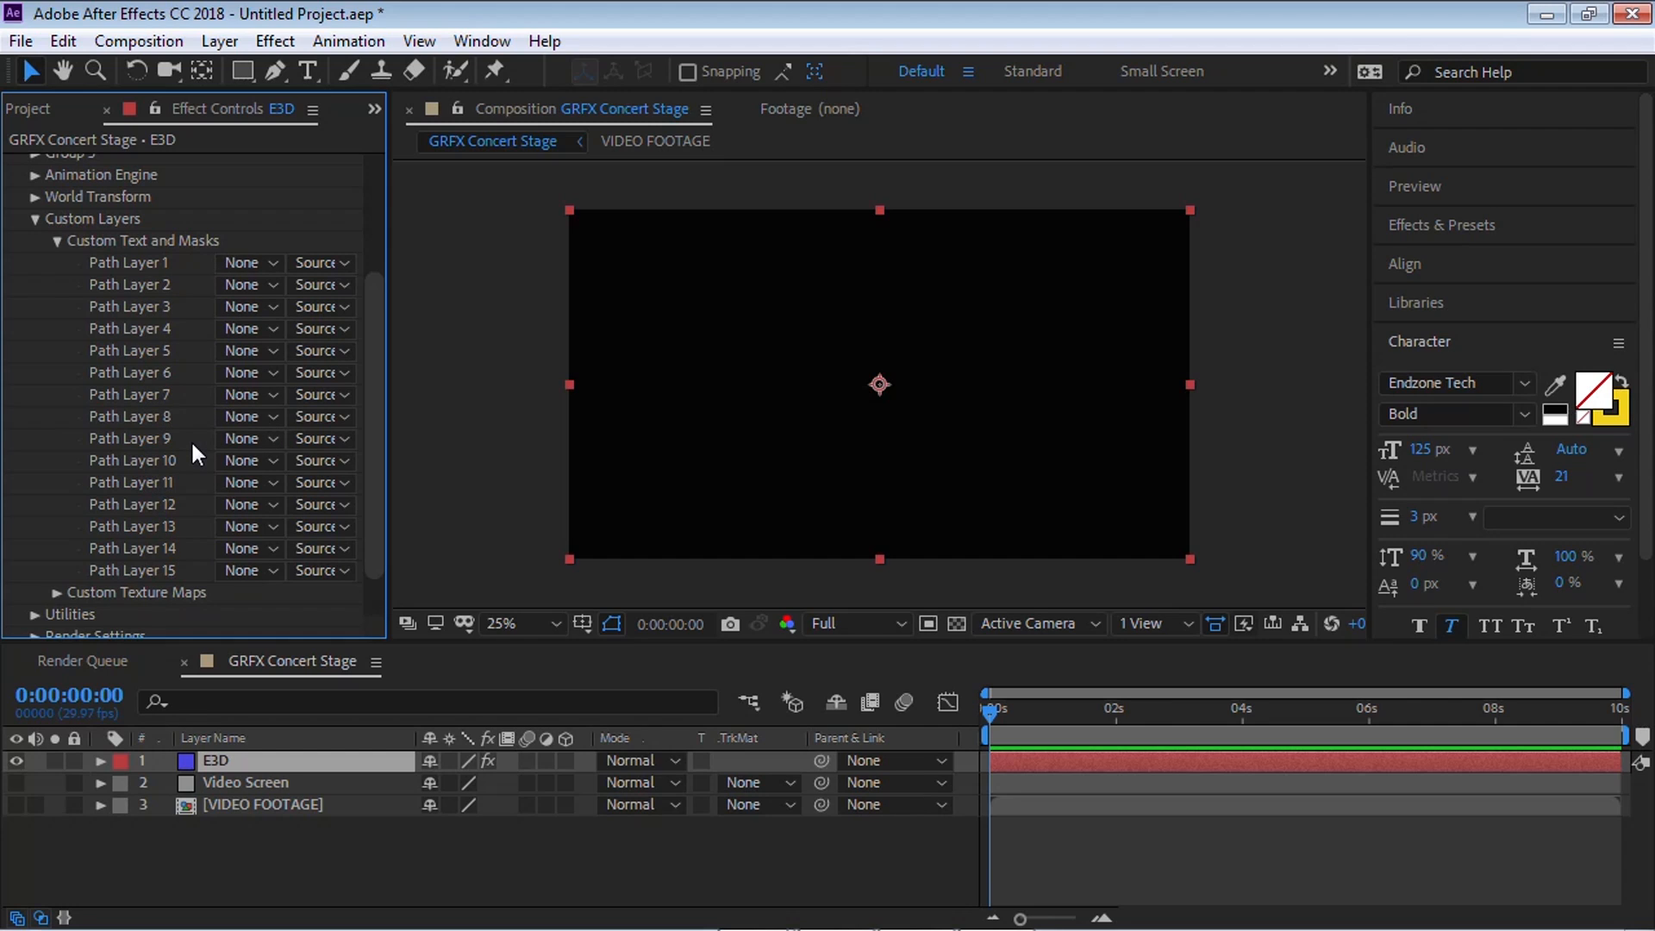
left_click(252, 263)
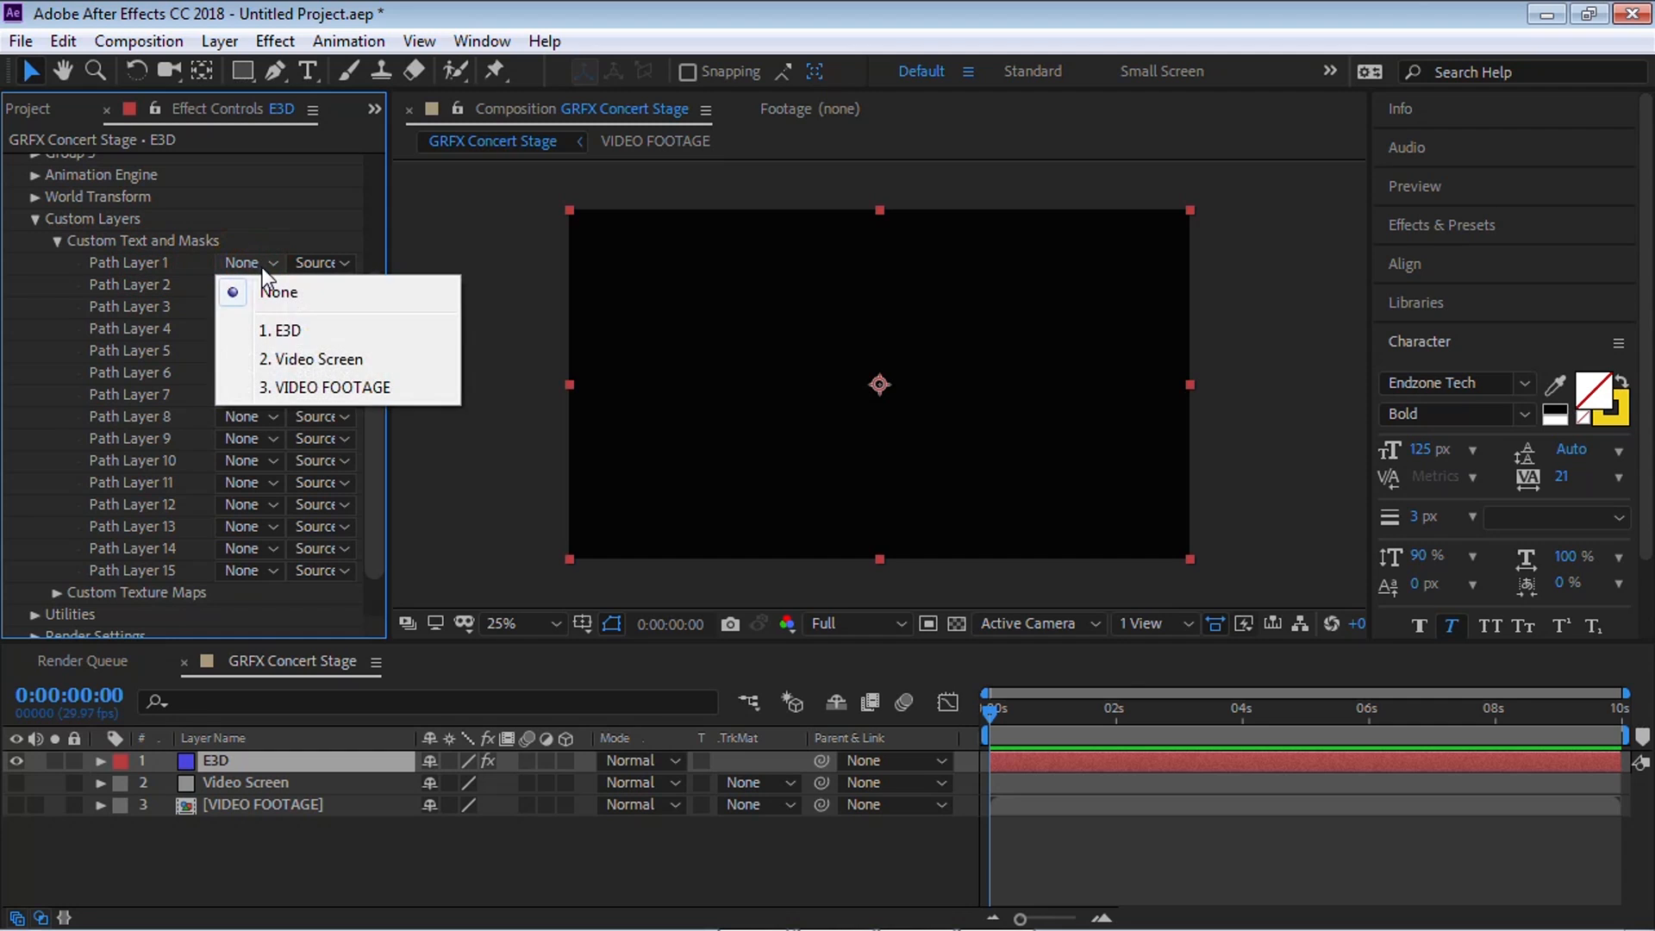
left_click(336, 358)
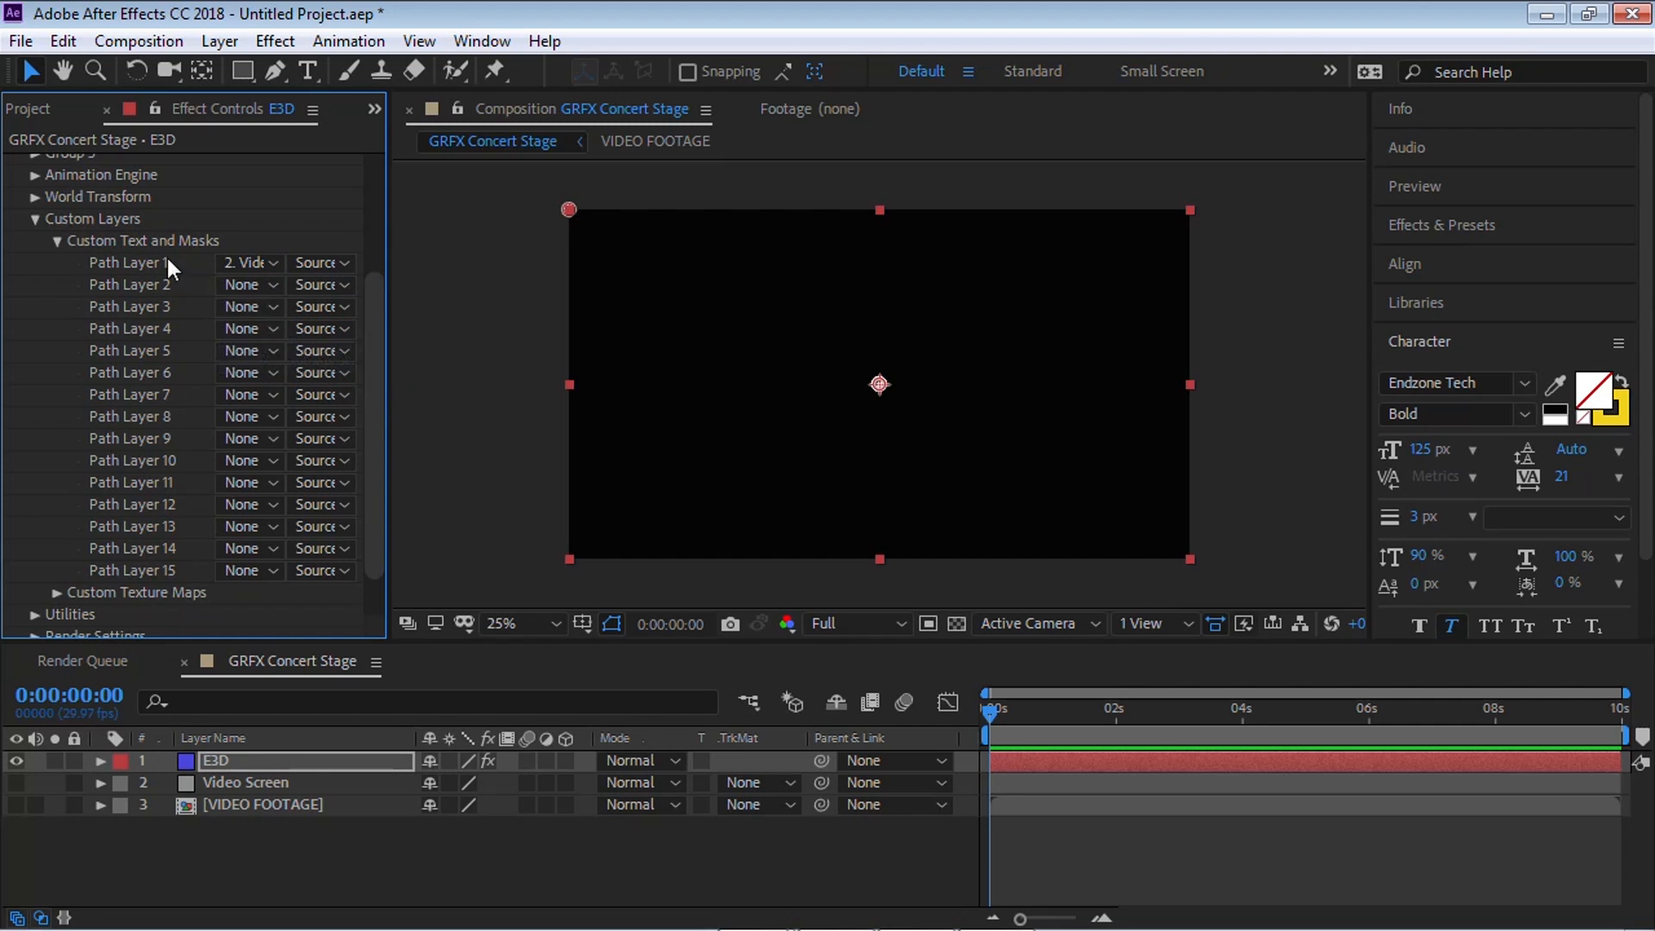
Step: Assign the VIDEO FOOTAGE layer as Layer 1 in the E3D layer's Element custom texture maps
left_click(58, 240)
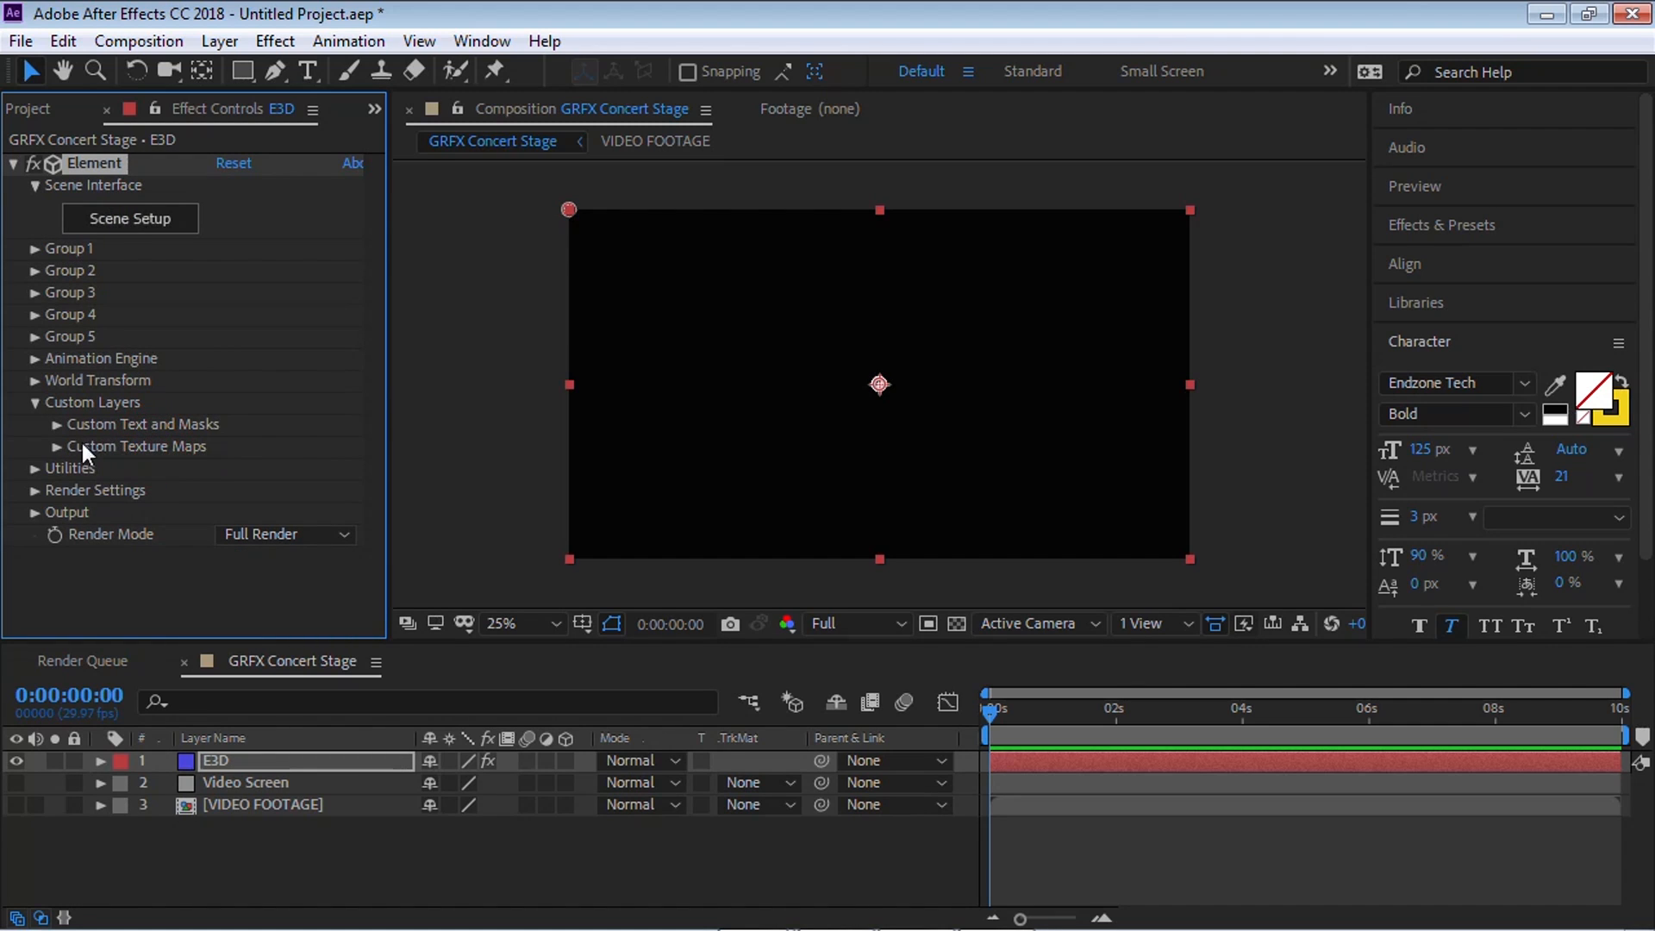
left_click(56, 446)
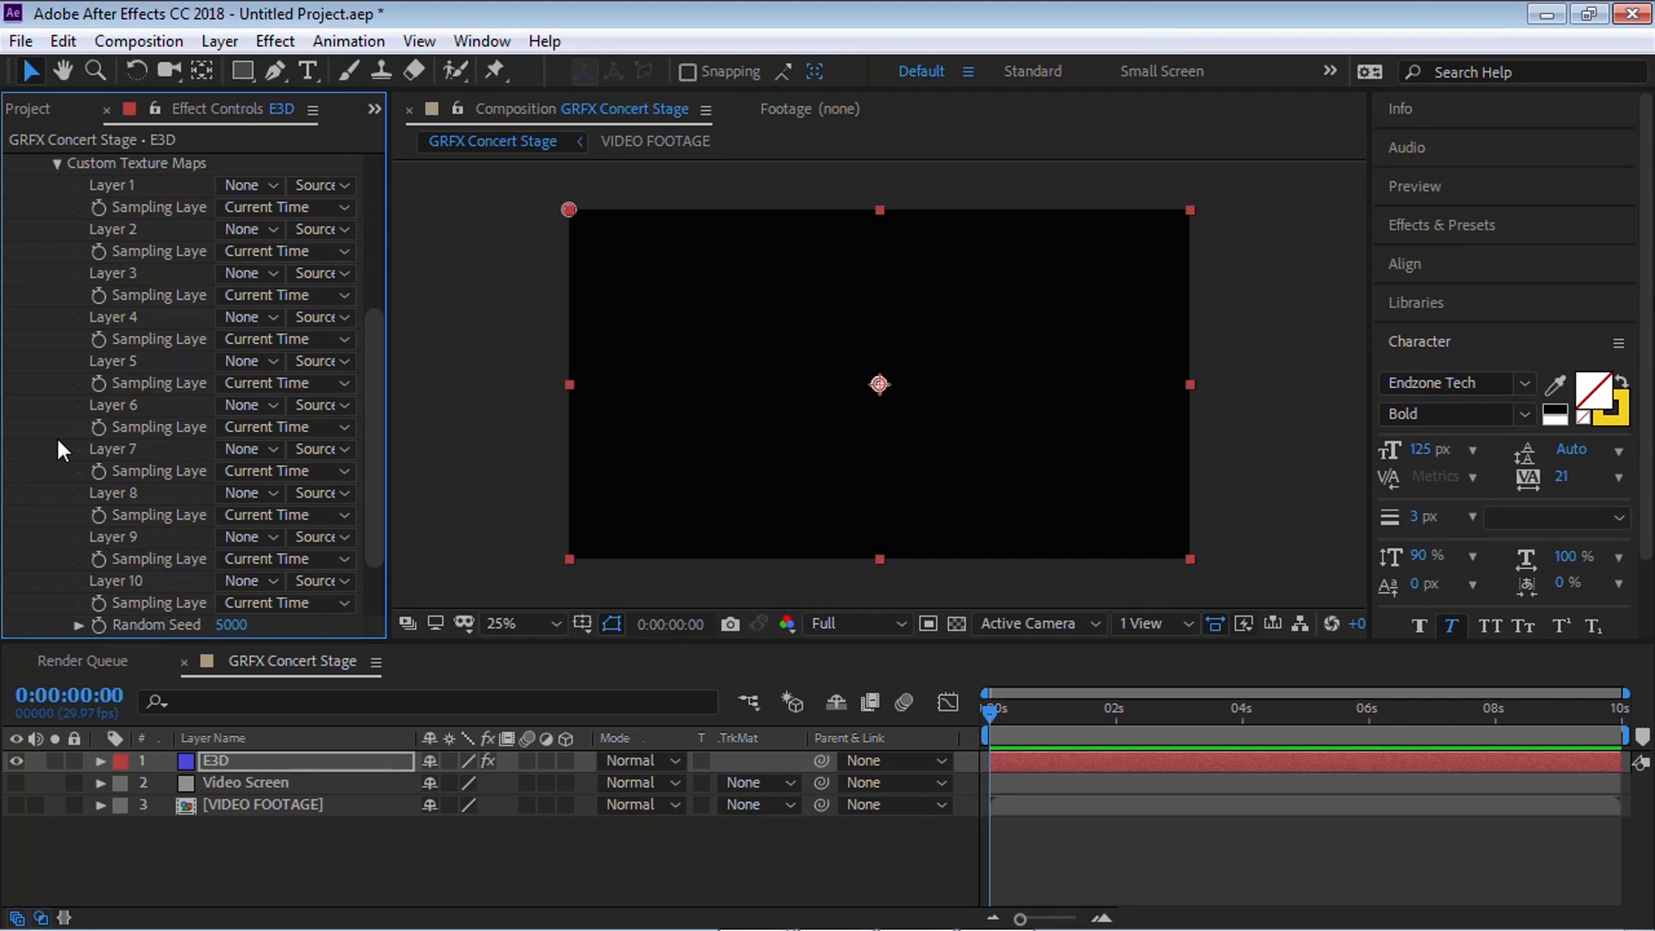
left_click_drag(378, 399, 373, 359)
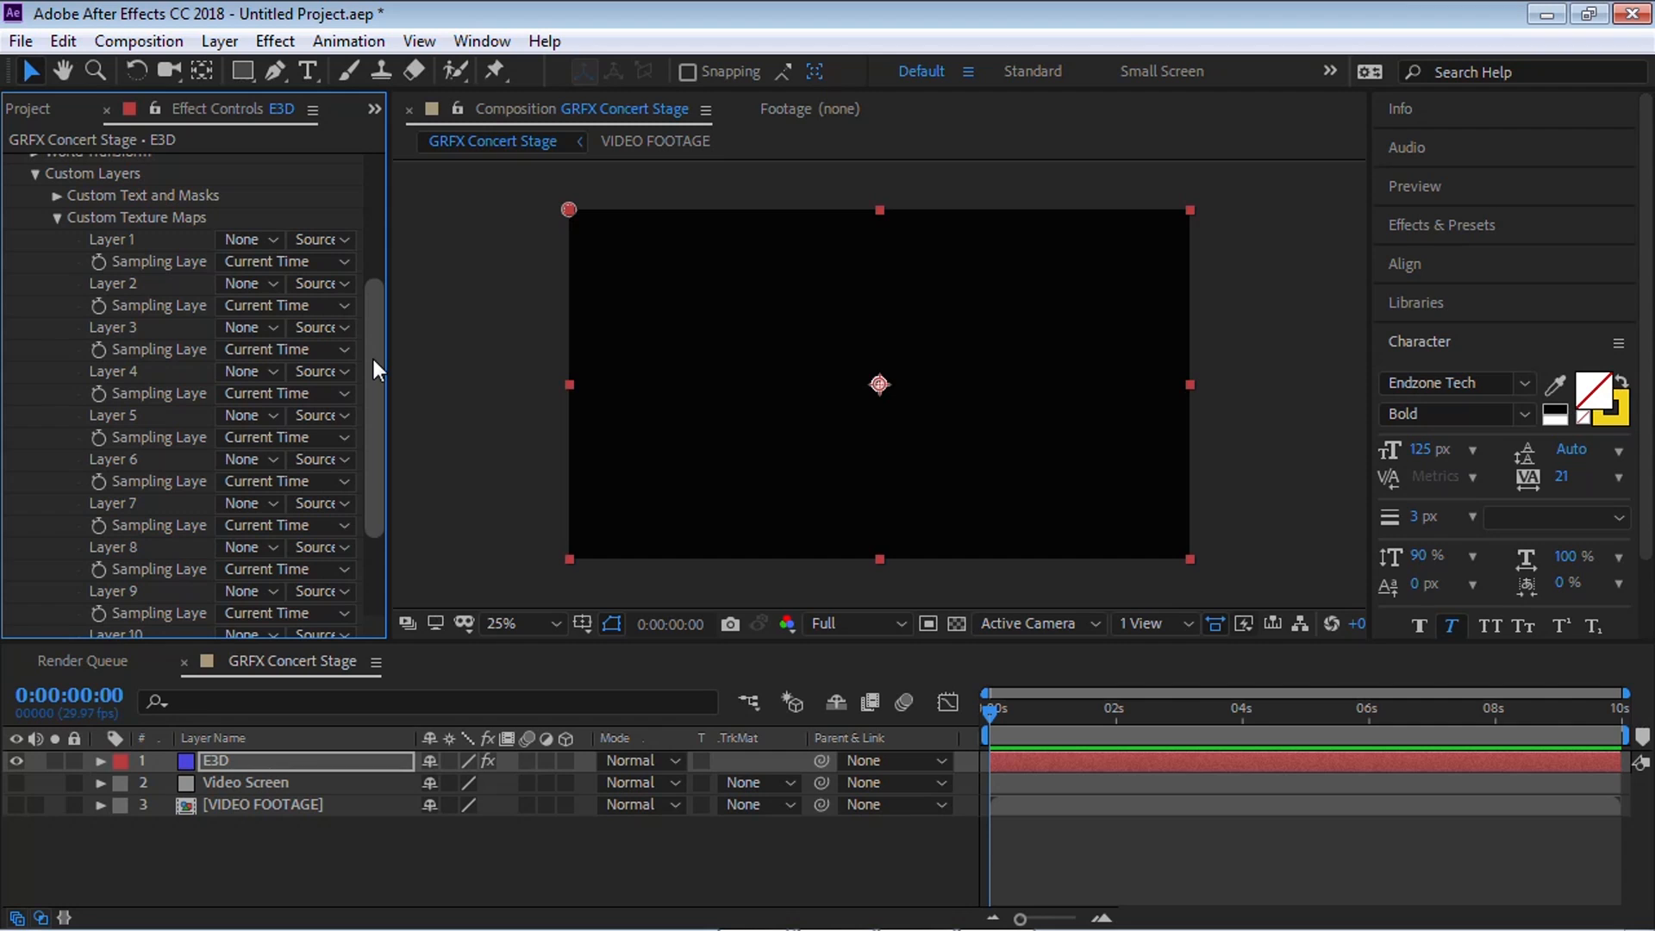
left_click(247, 239)
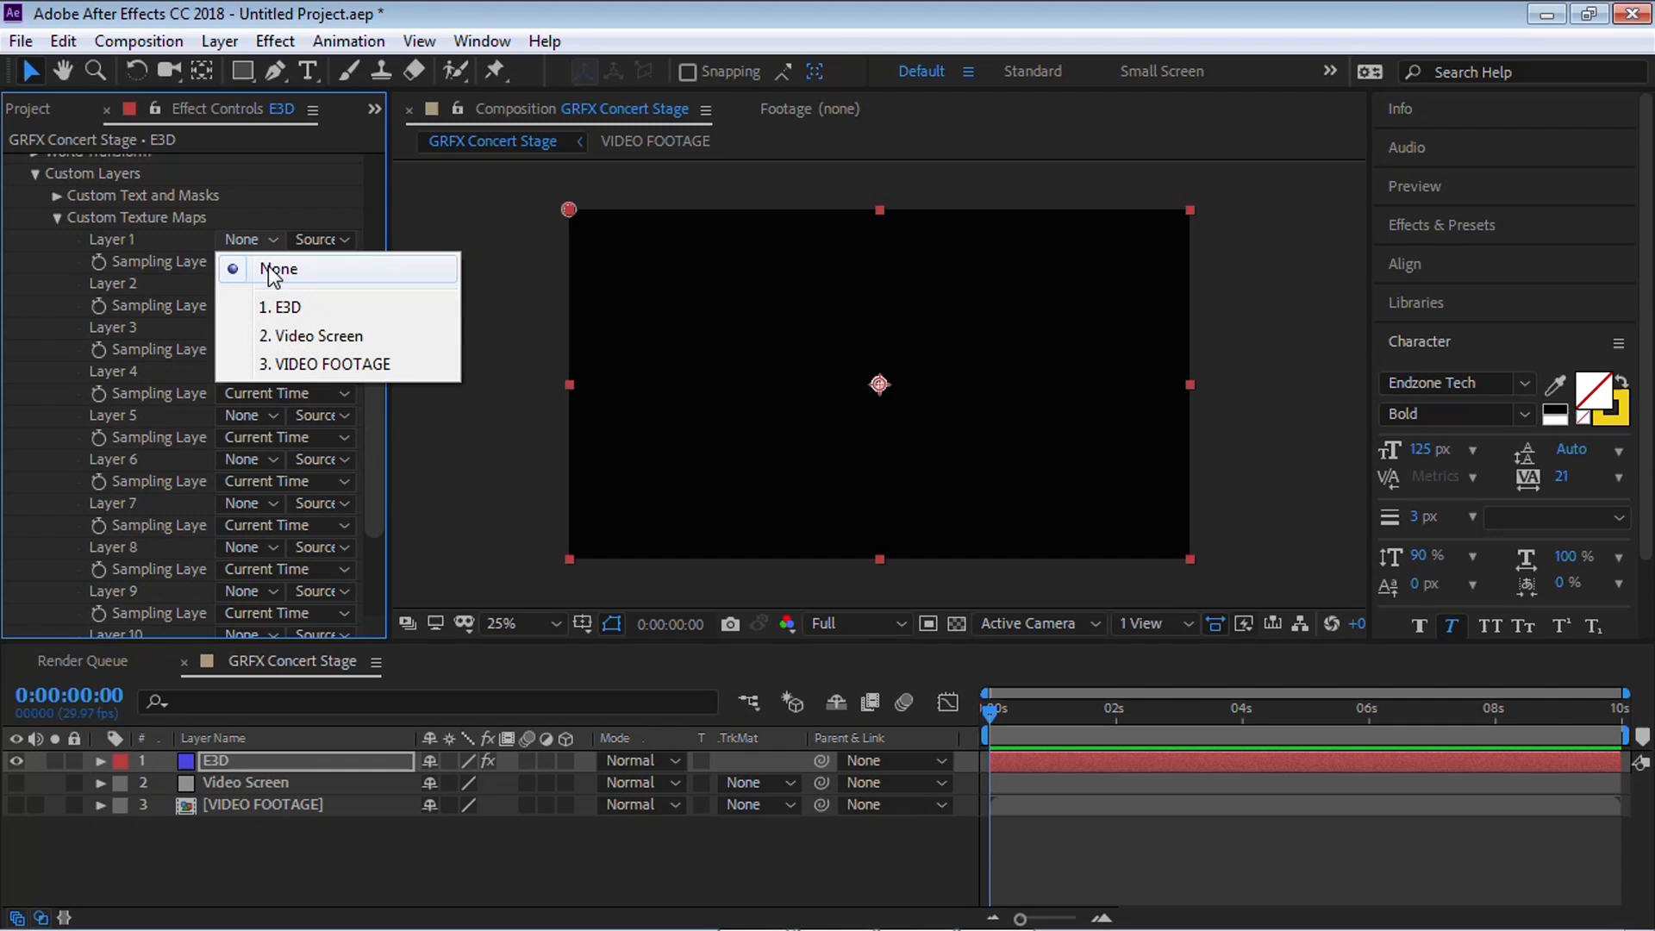
left_click(299, 364)
left_click_drag(374, 320, 380, 188)
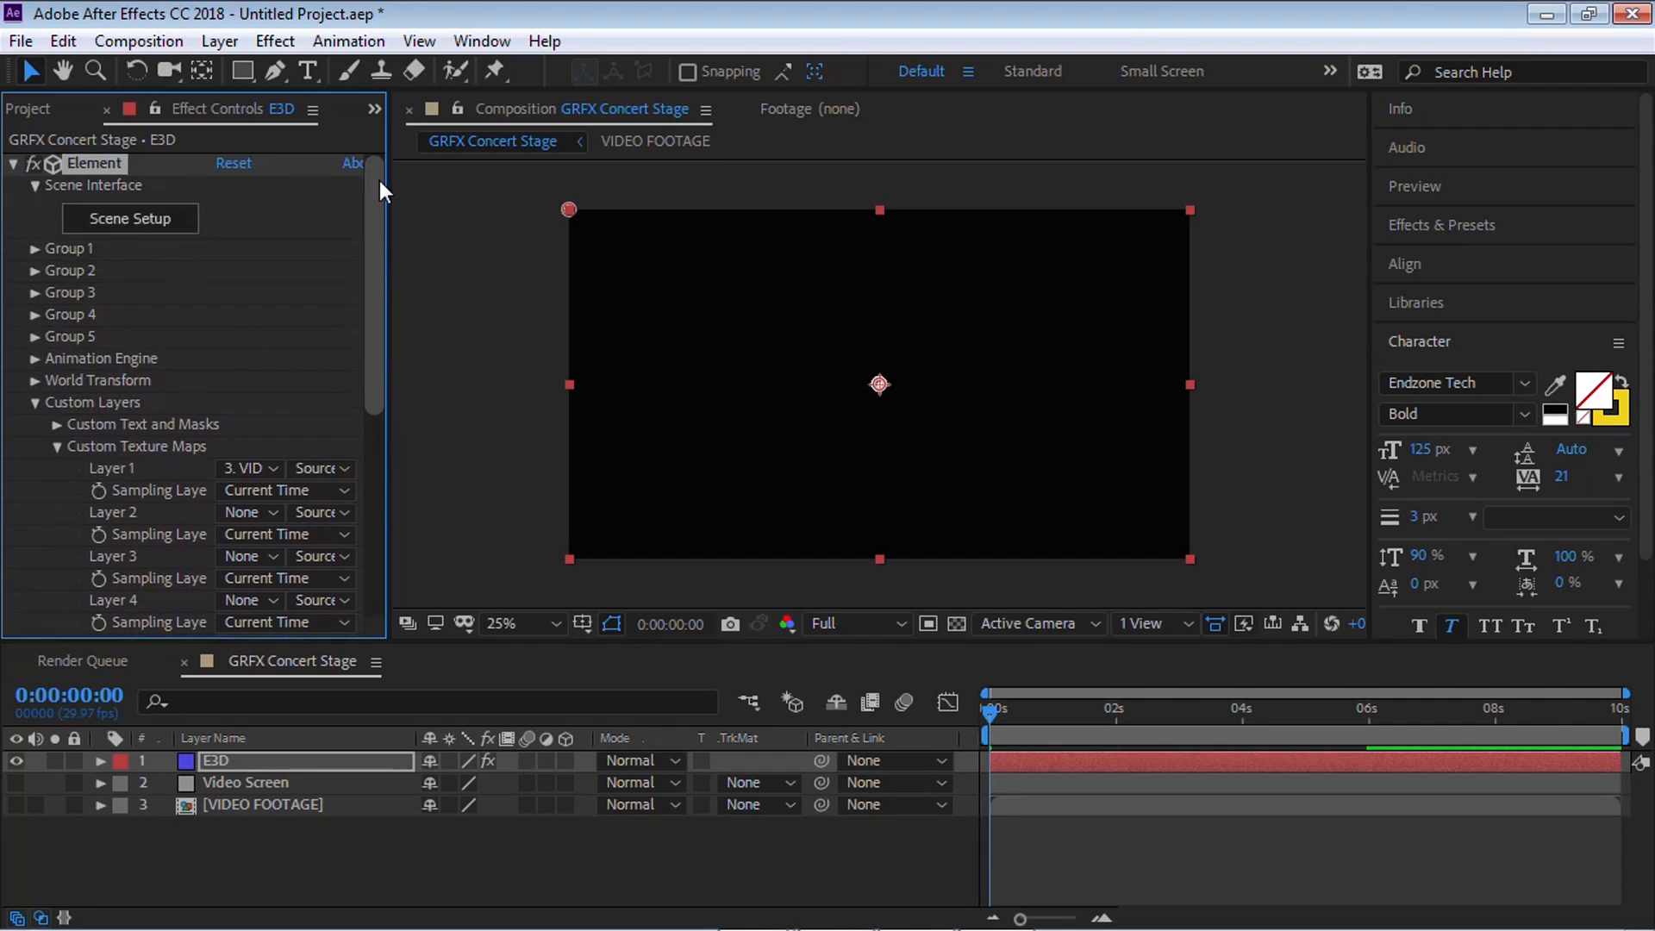
Step: Open Element's Scene Setup and dismiss the Metropolitan pack registration prompt
left_click(177, 221)
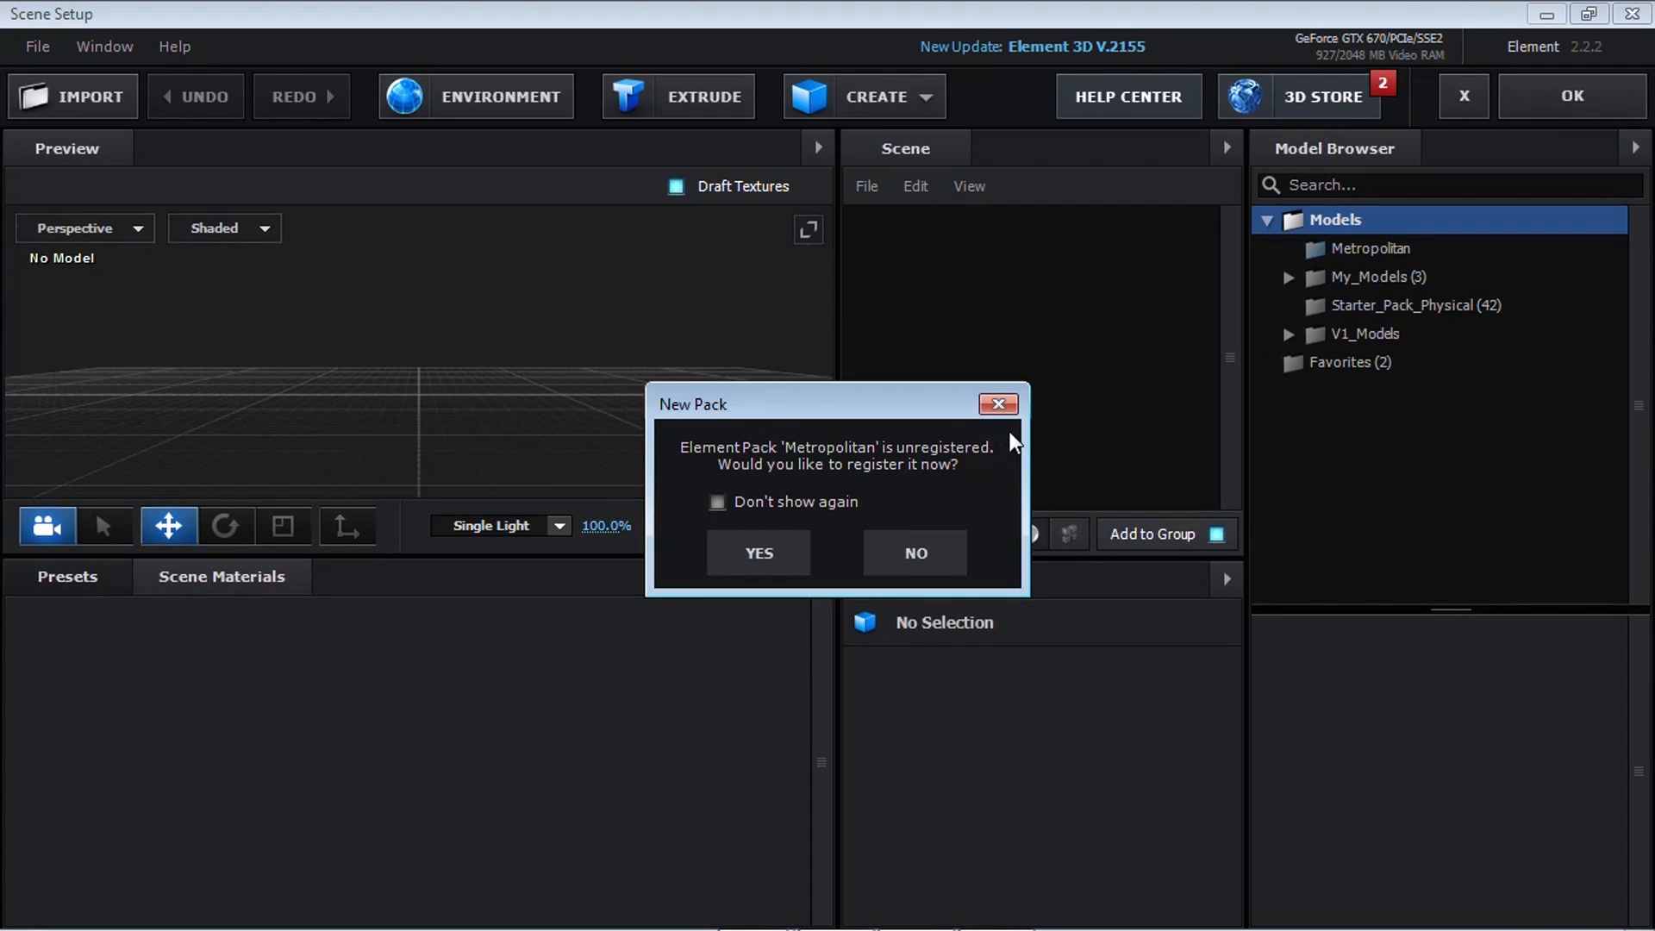
left_click(1005, 402)
Step: Switch to the browser, check the file formats of the free stage models on Free3D, and return to Scene Setup
key("alt+Tab")
key("alt+Tab")
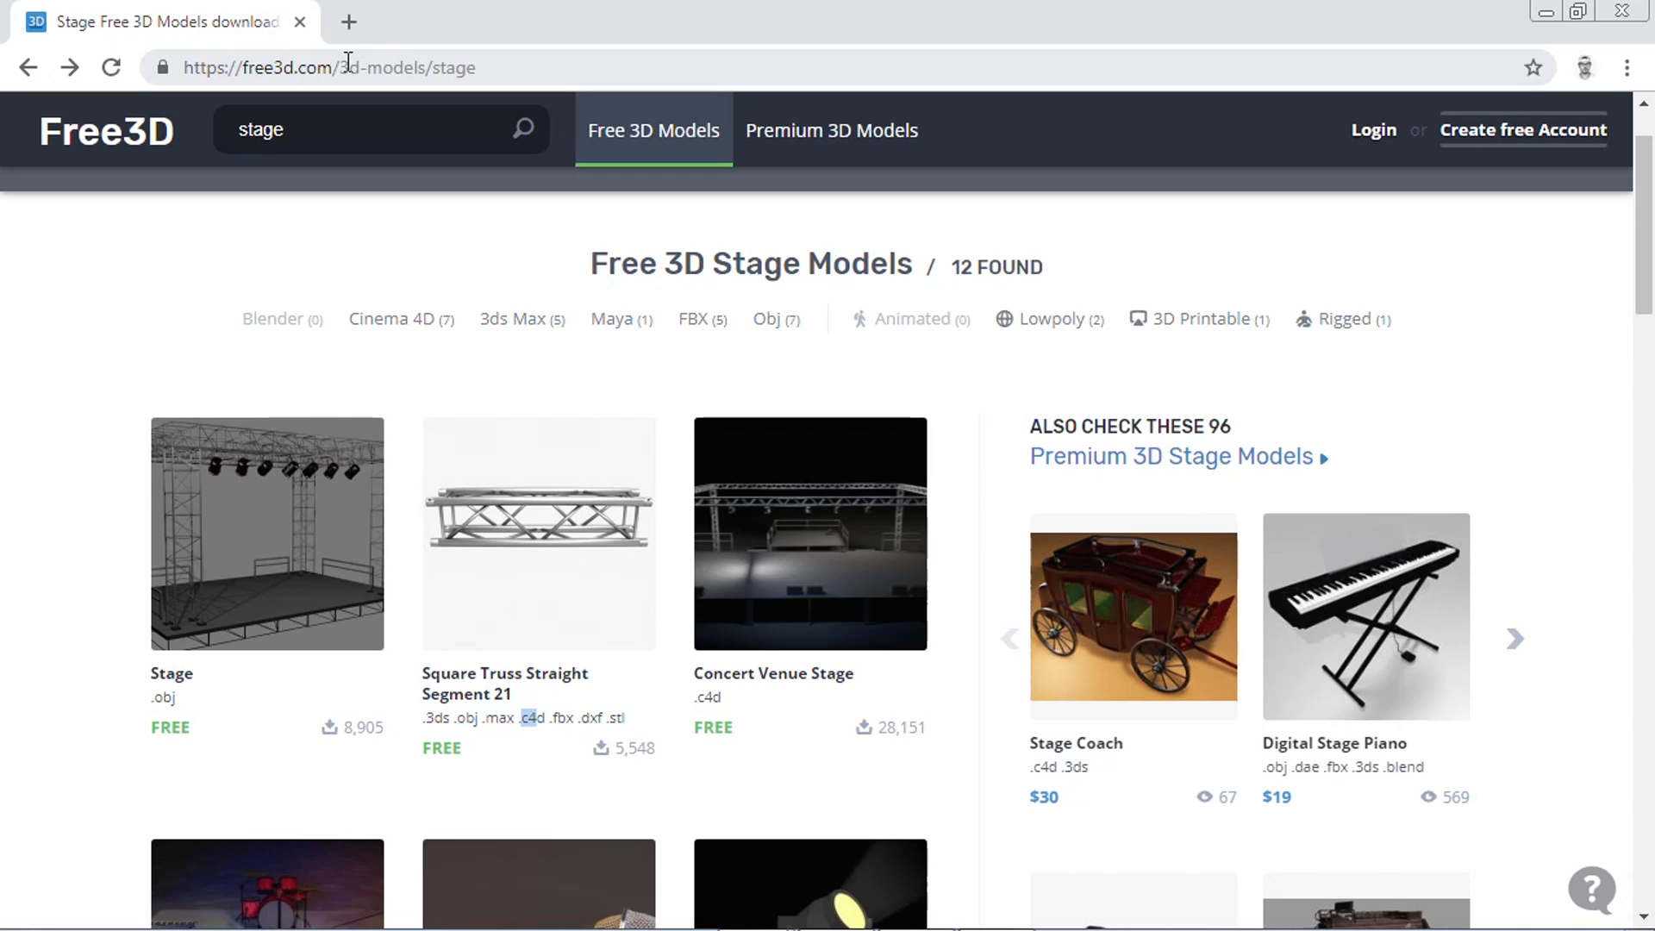
double_click(175, 698)
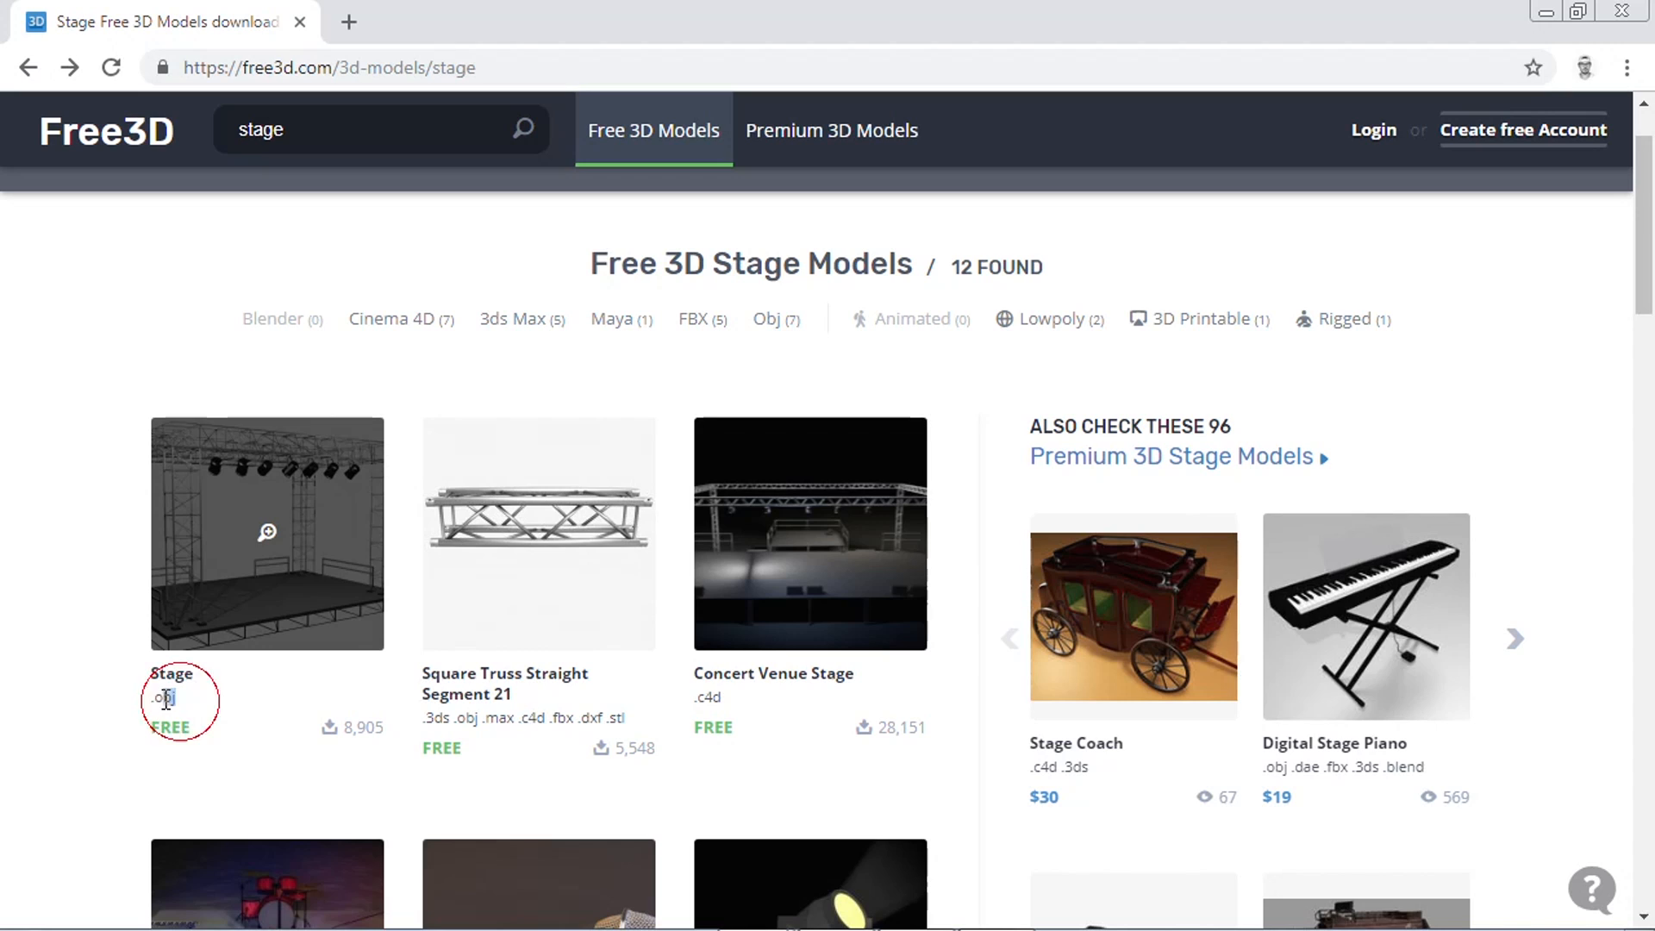
double_click(537, 718)
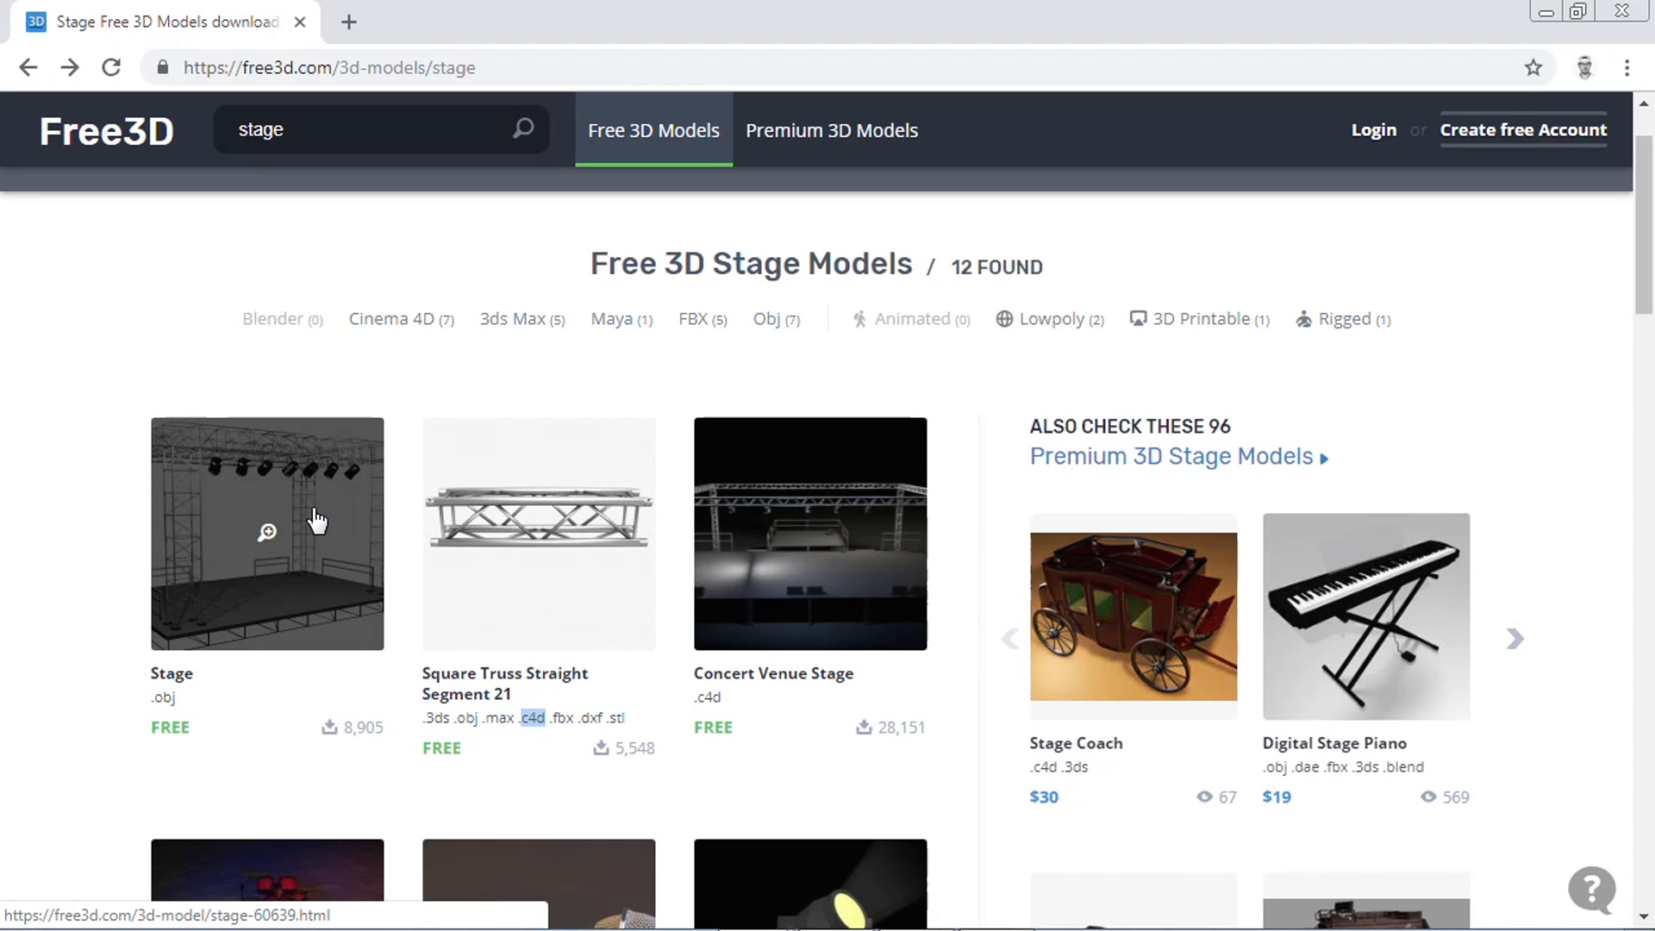
key("alt+Tab")
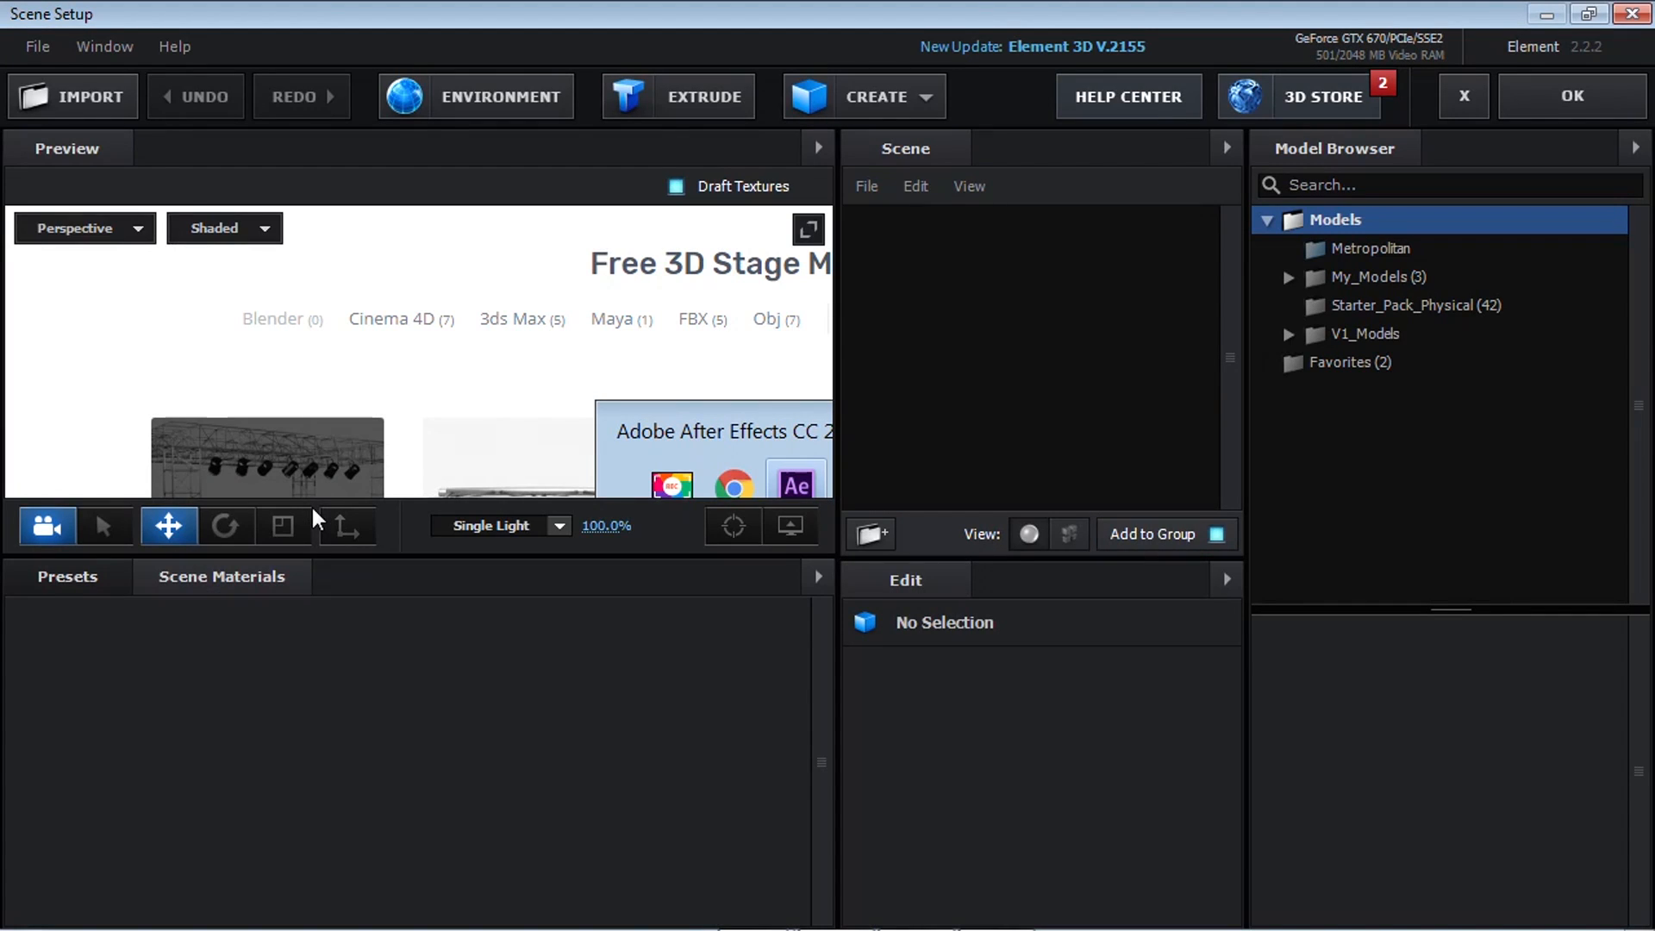
Step: Import the stage OBJ model from the 3D Stage folder with the default import preferences
left_click(102, 117)
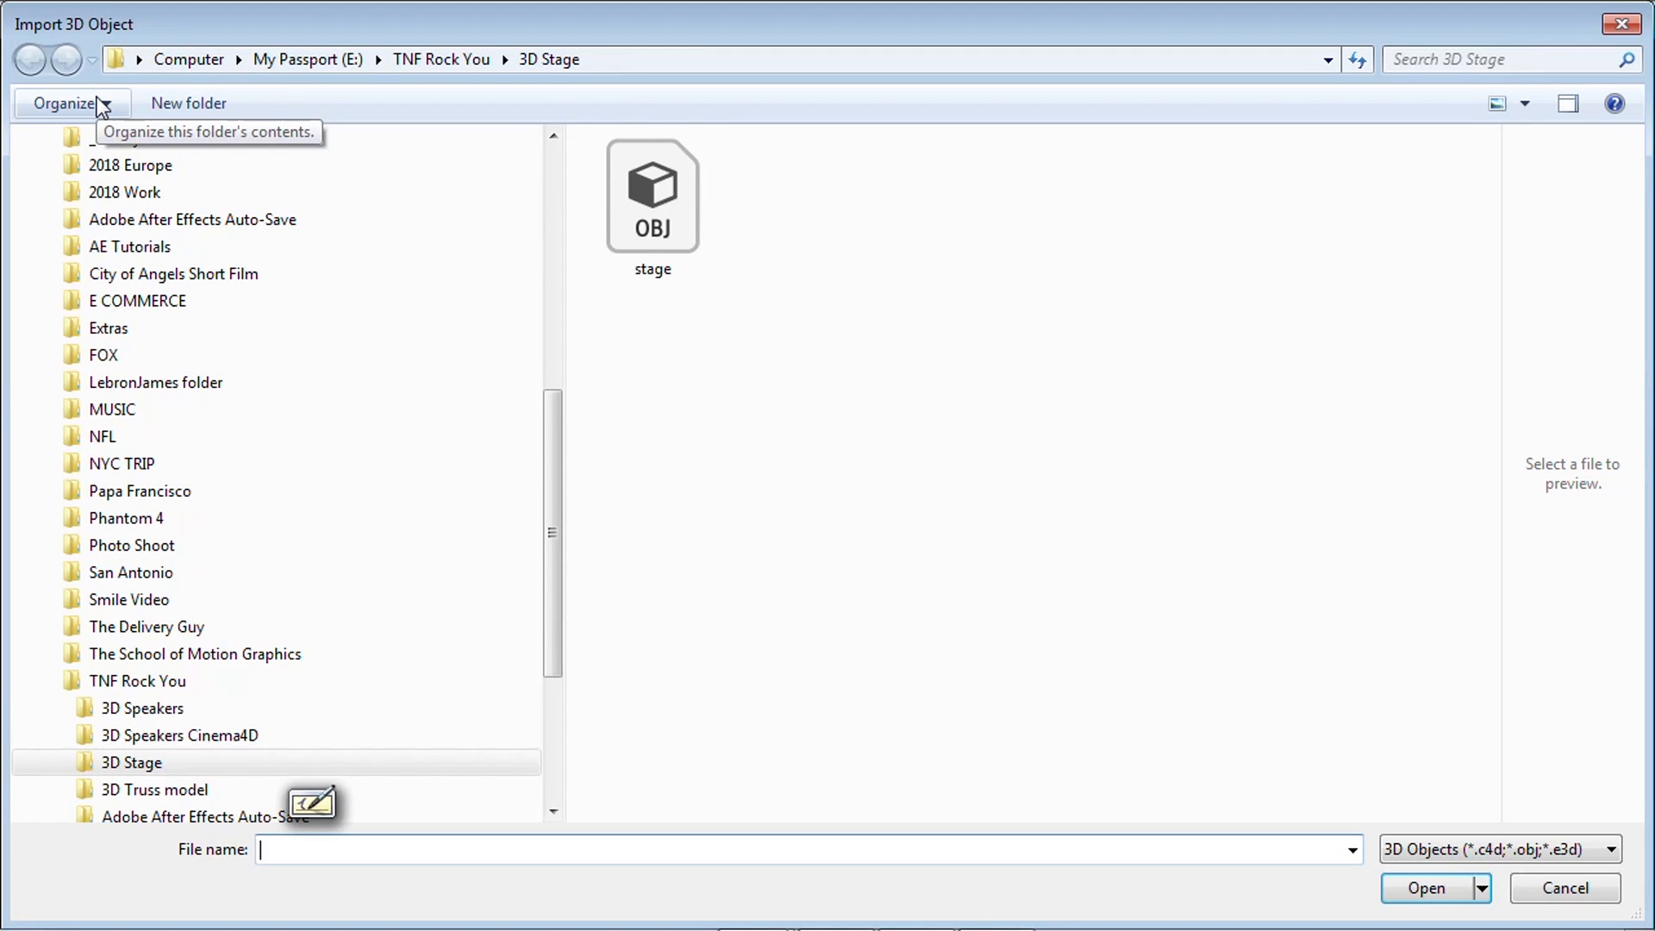
left_click(663, 228)
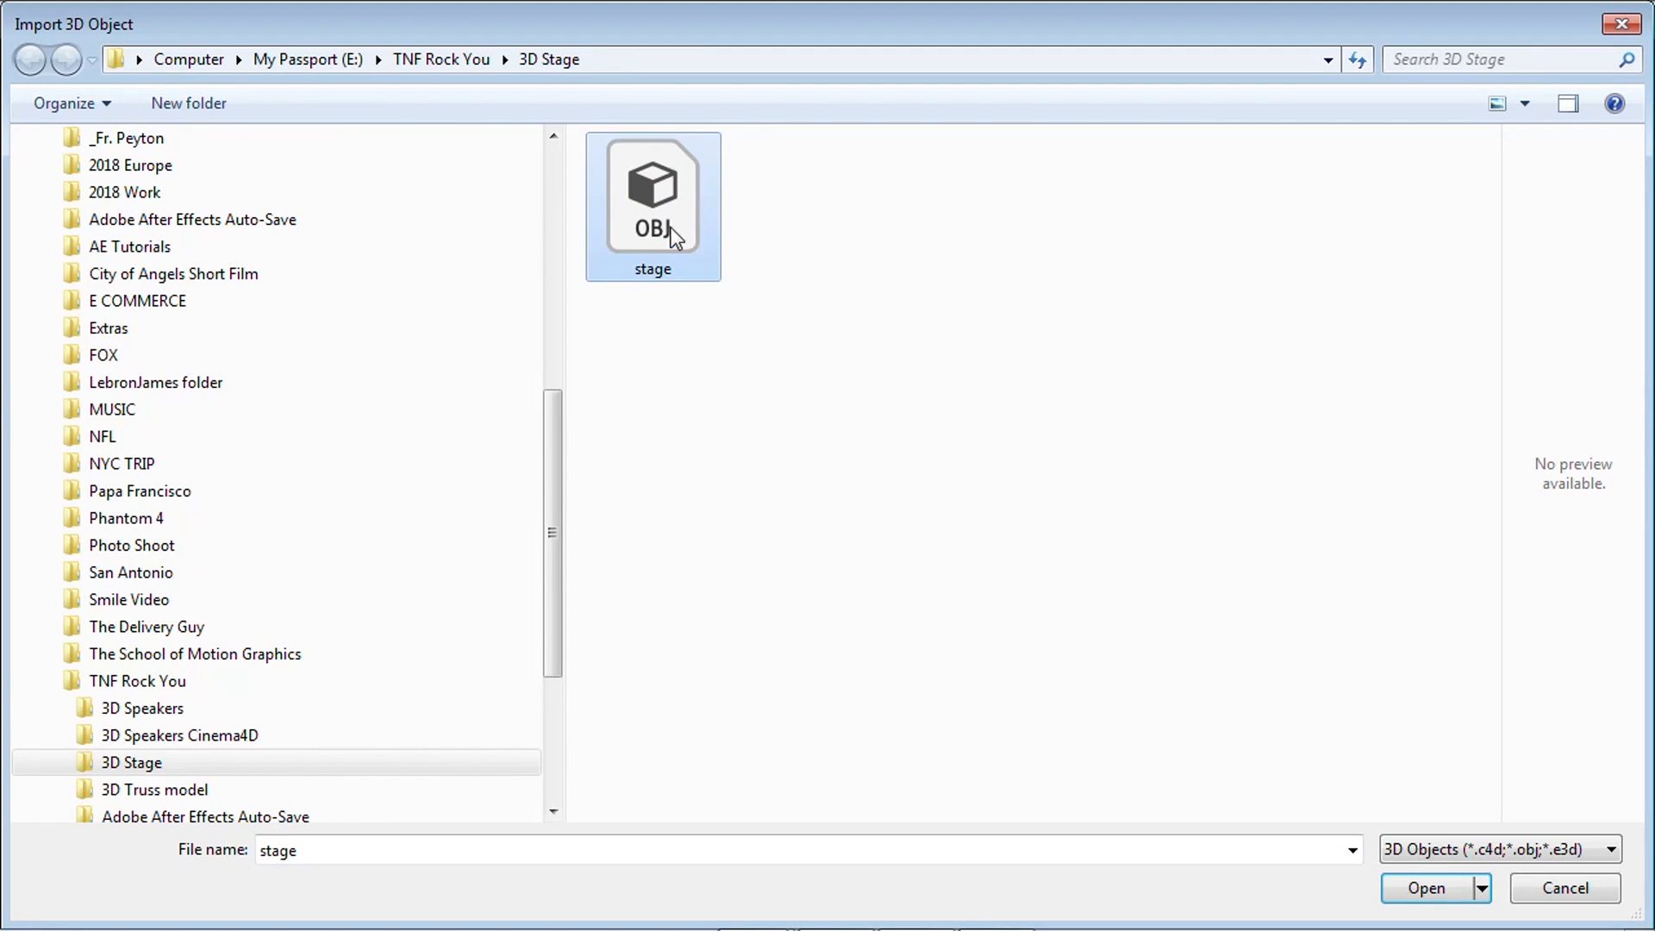
left_click(1441, 887)
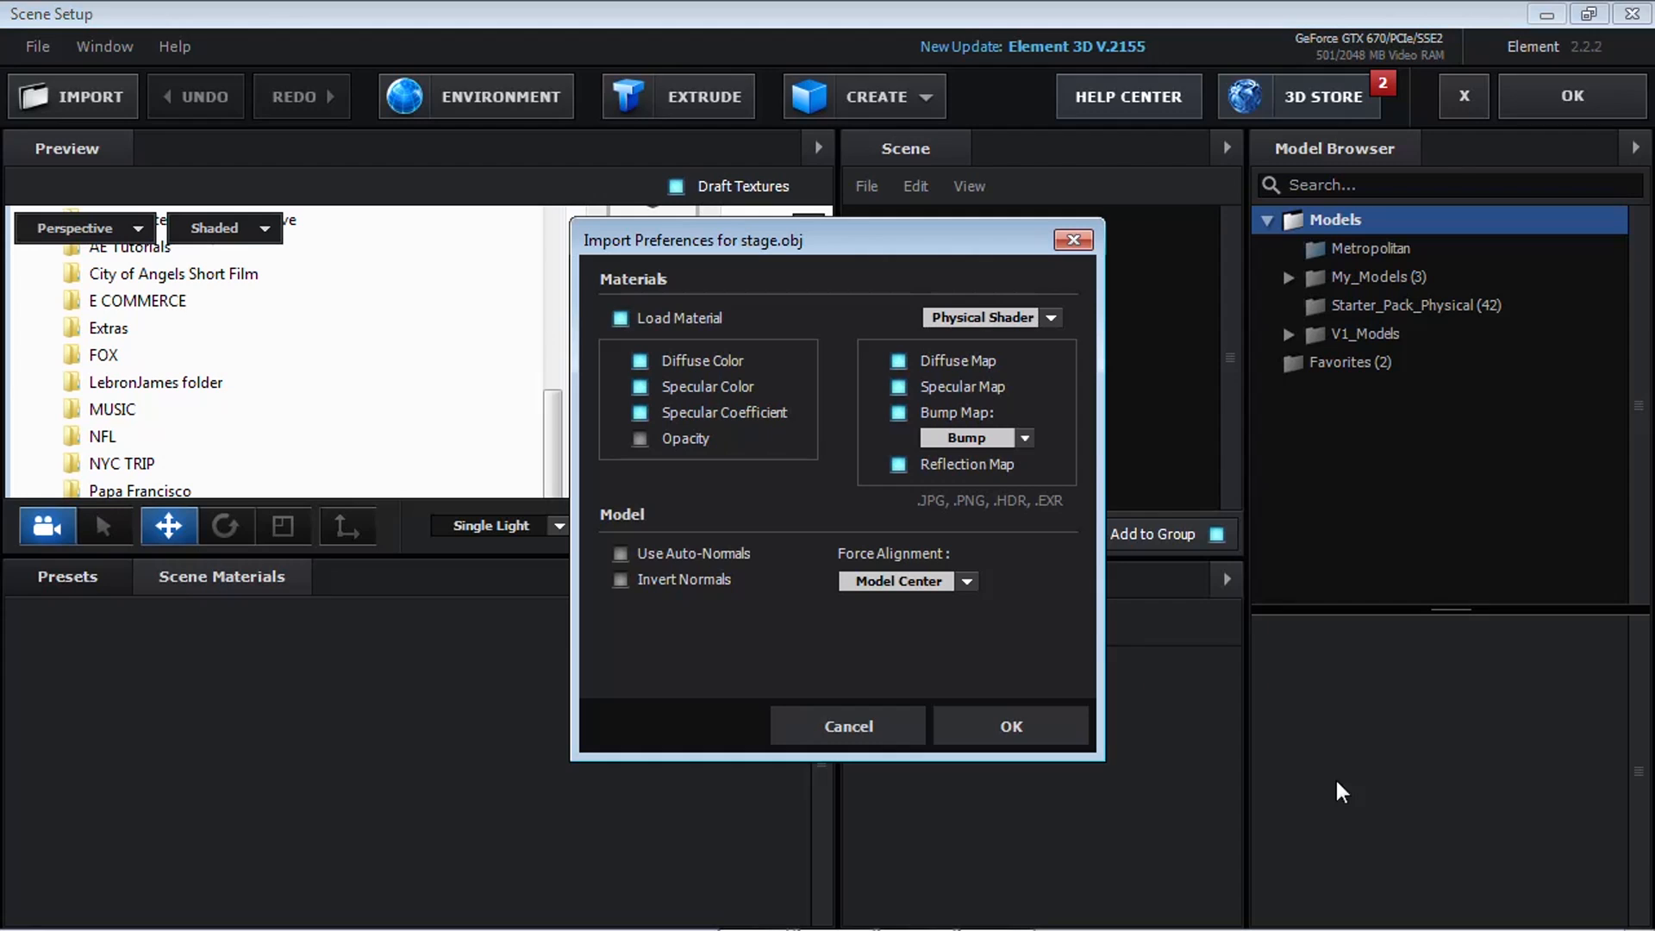
left_click(1002, 725)
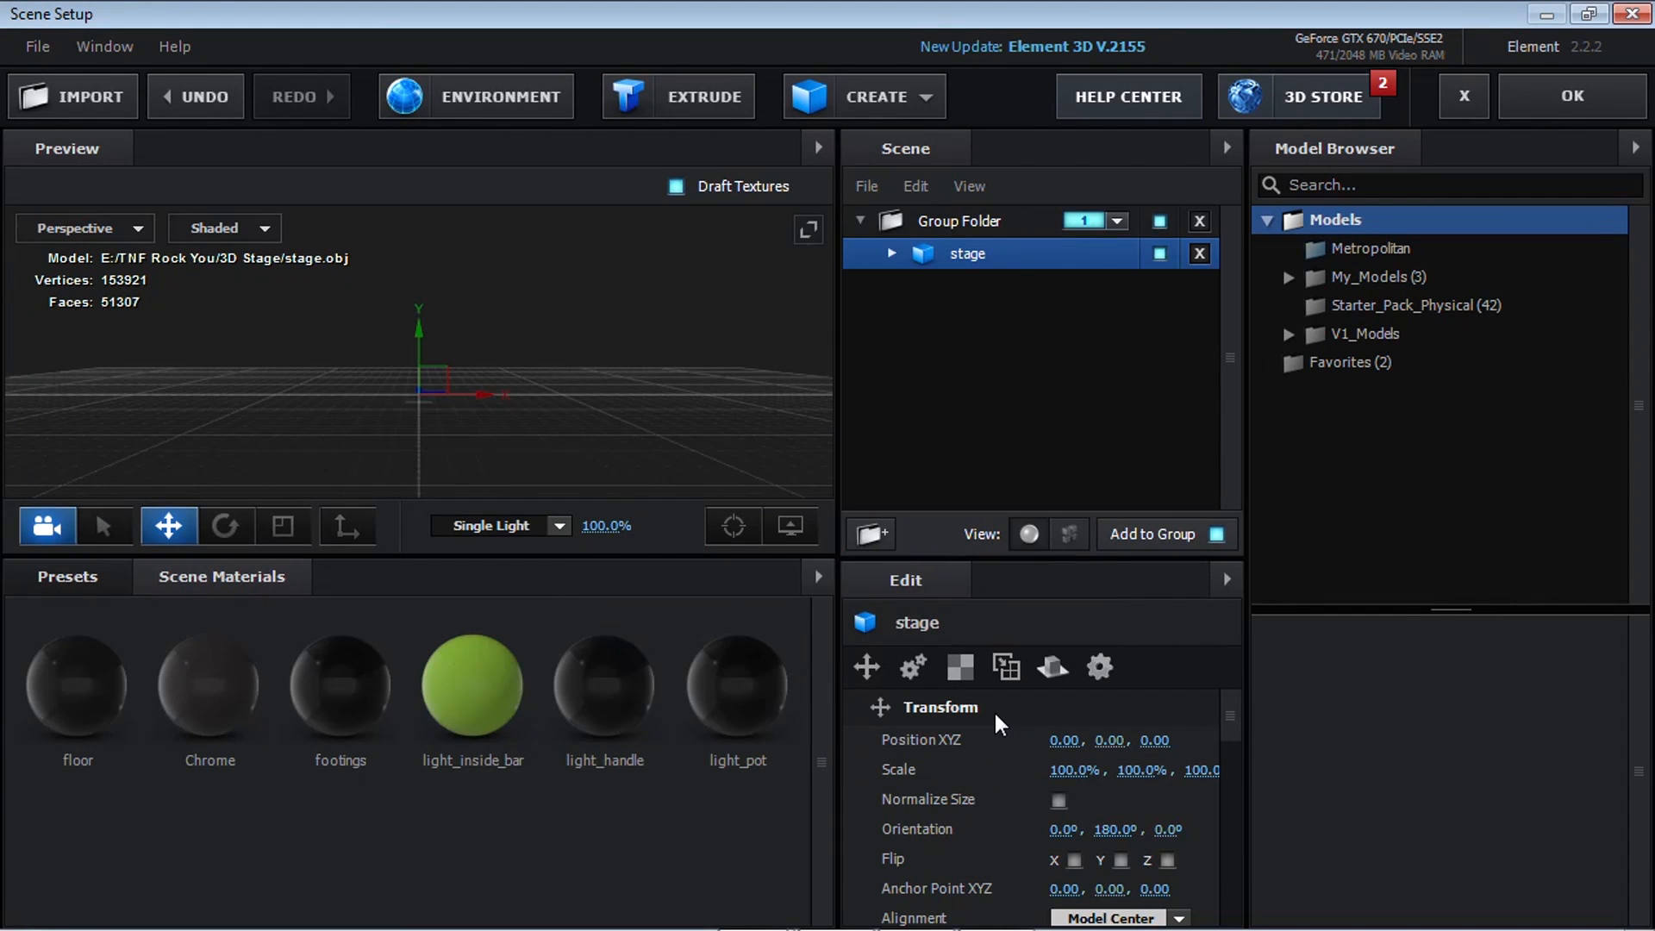
Step: Scale the imported stage model uniformly to 1500%
left_click_drag(669, 351, 648, 394)
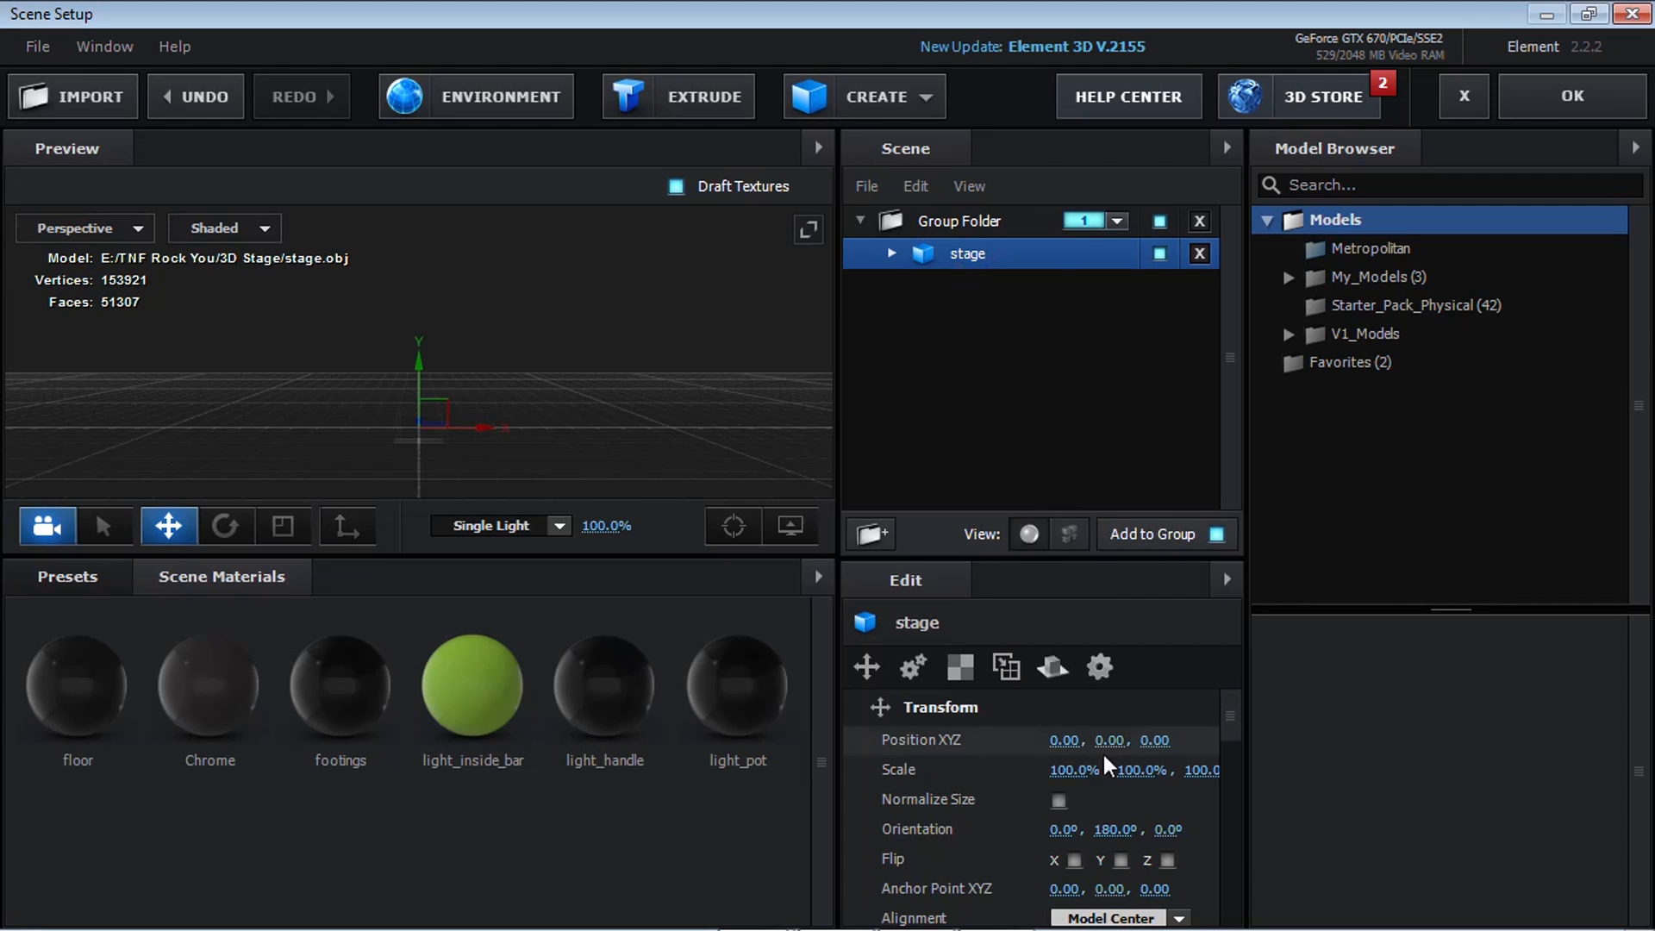
left_click(1075, 769)
type("1500")
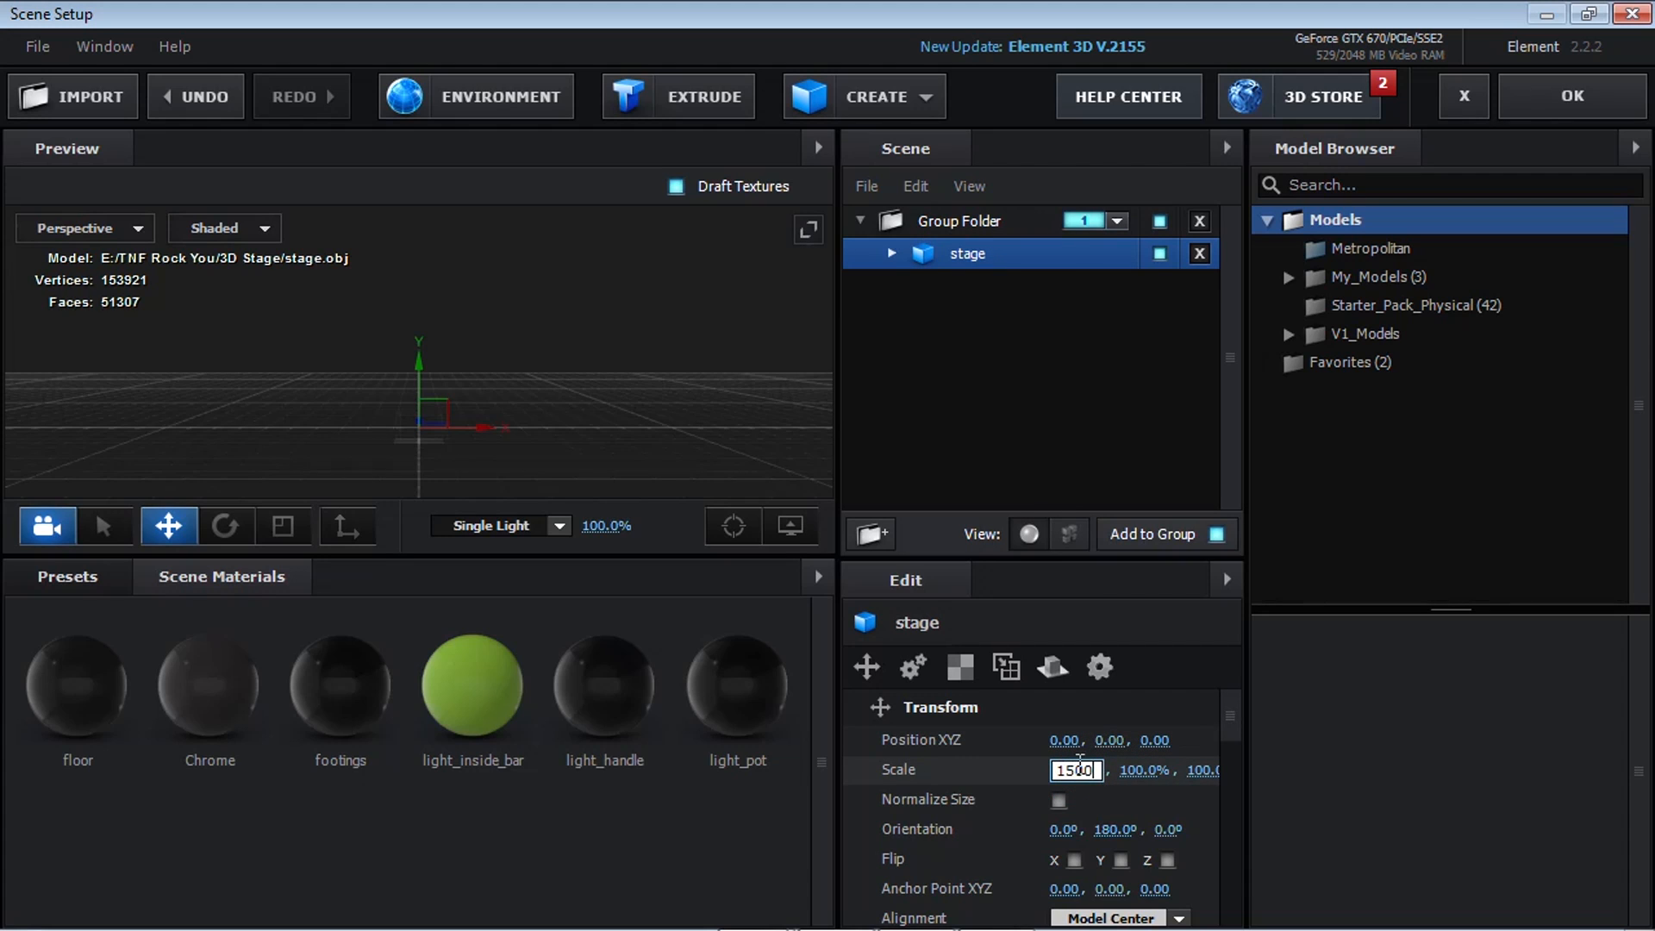
key("Return")
scroll(508, 316, "down", 5)
Step: Apply the Paint_Red preset from the Physical materials to the stage model's floor
left_click(892, 253)
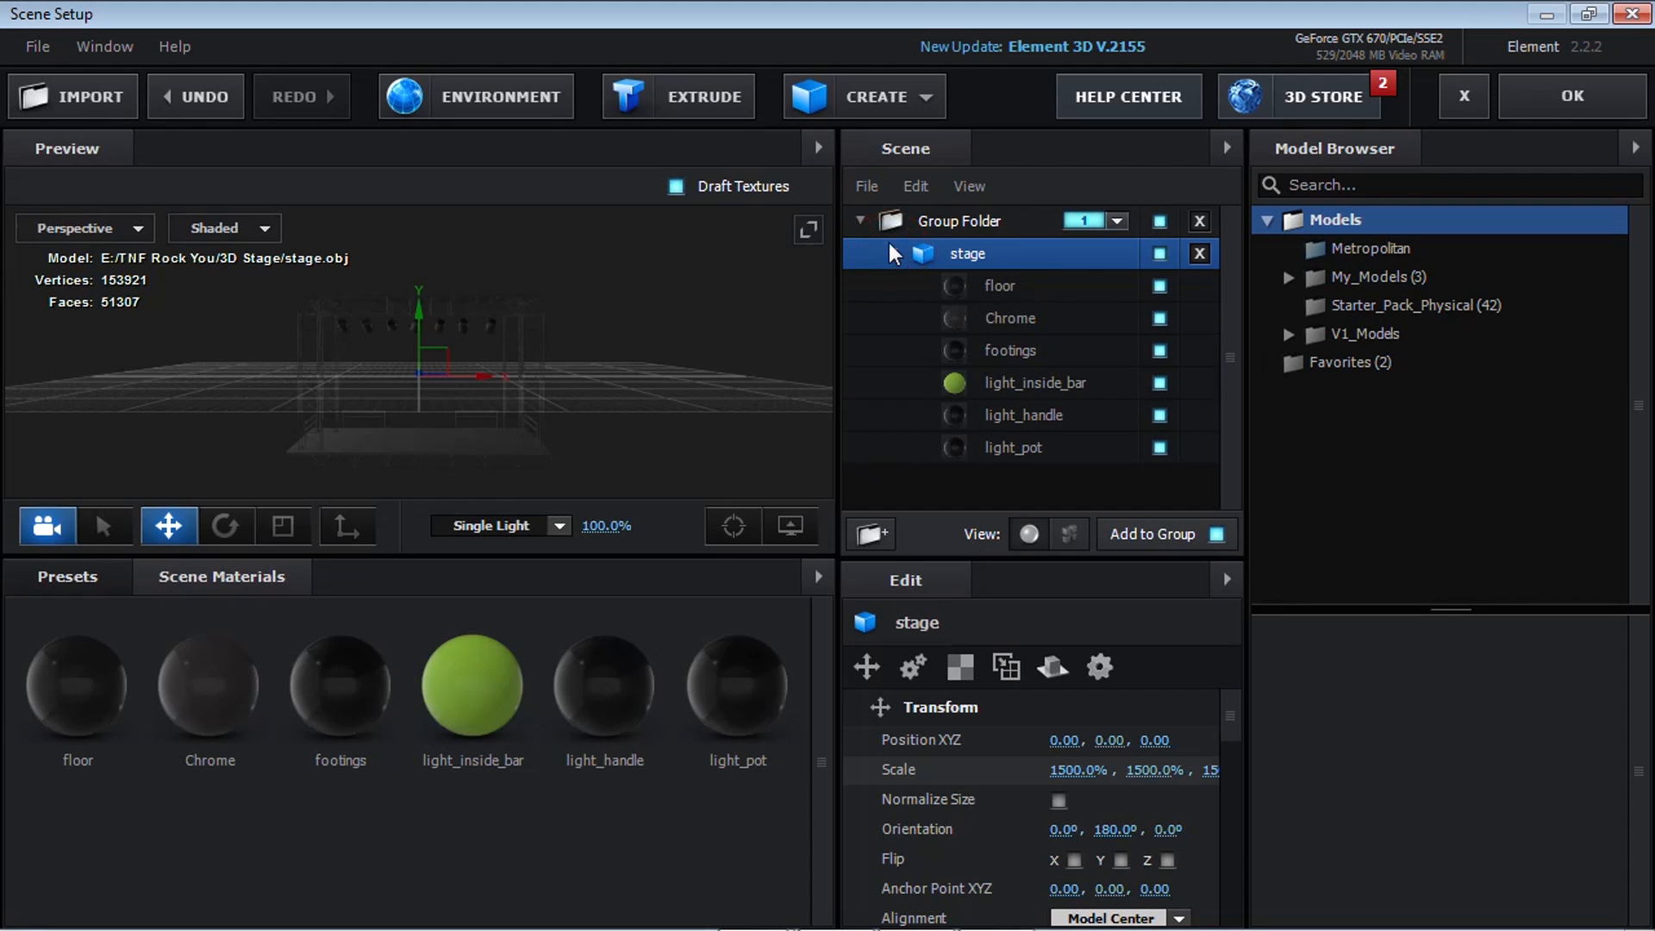
left_click(1009, 287)
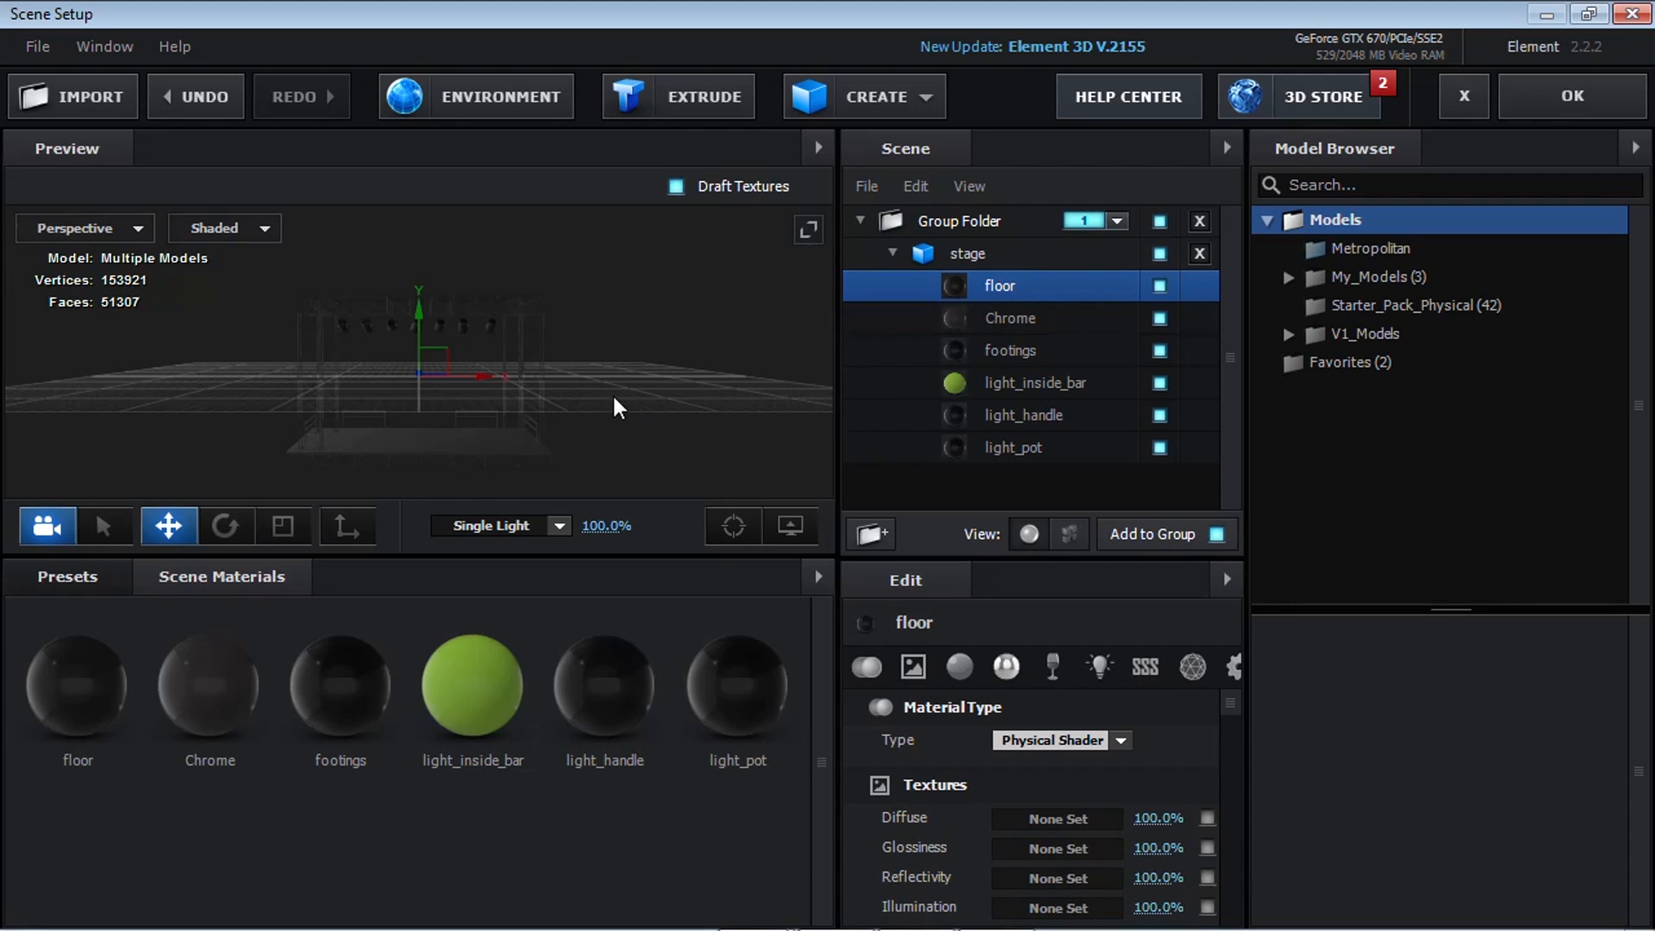
left_click_drag(610, 399, 663, 411)
left_click_drag(694, 414, 663, 388)
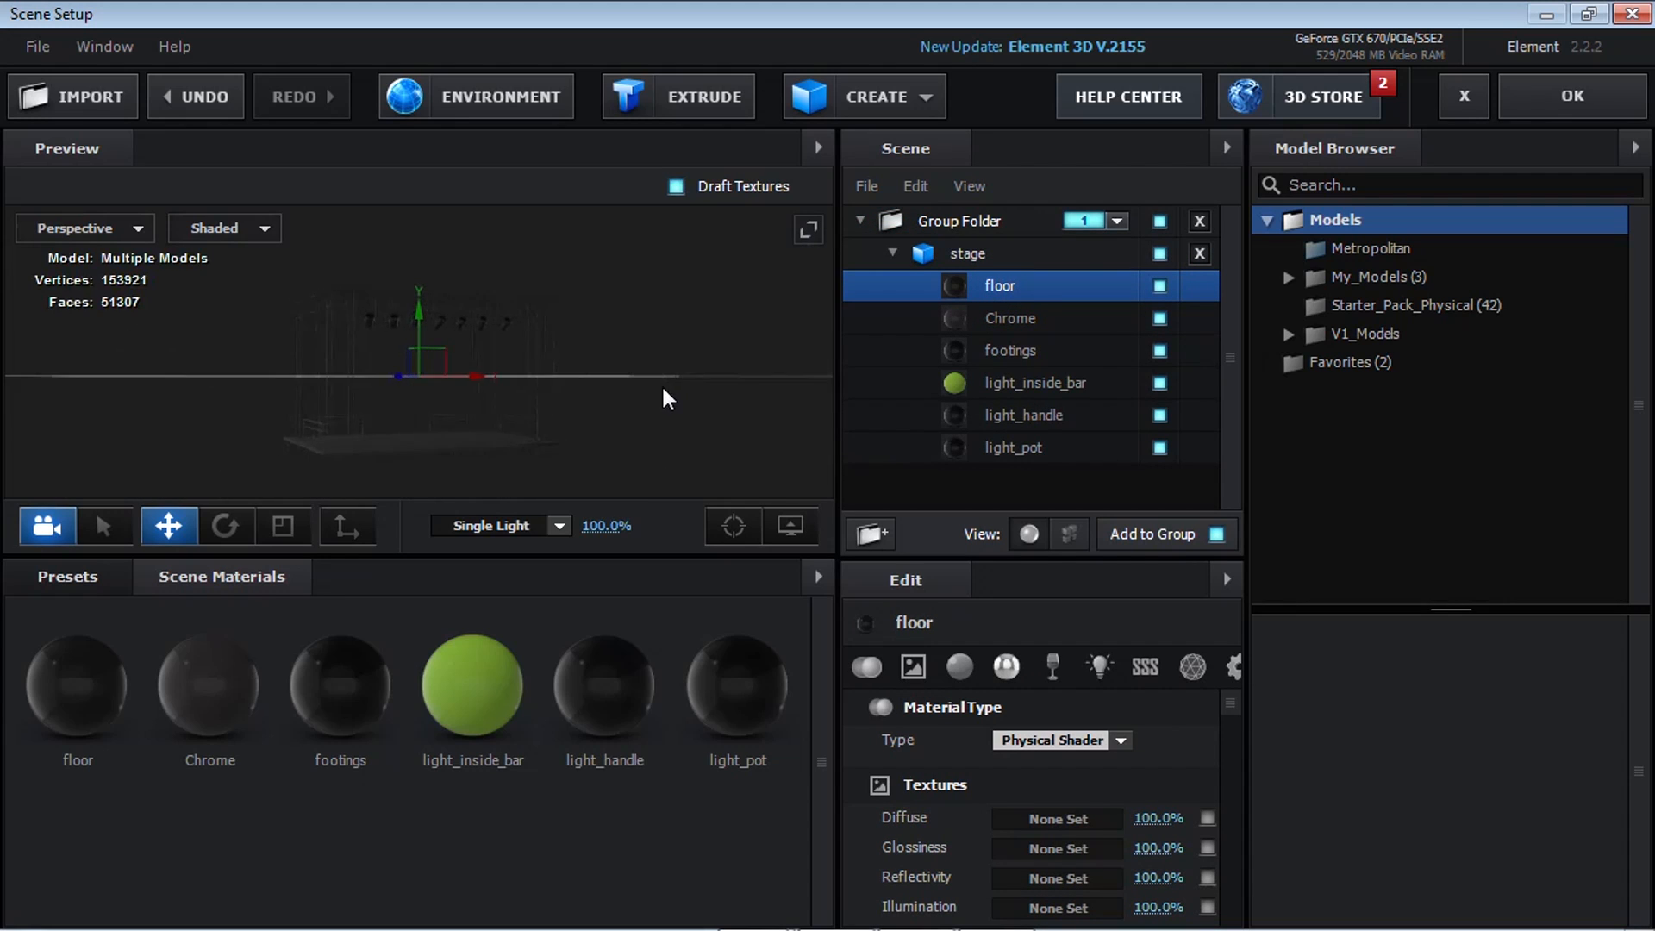
left_click(1006, 322)
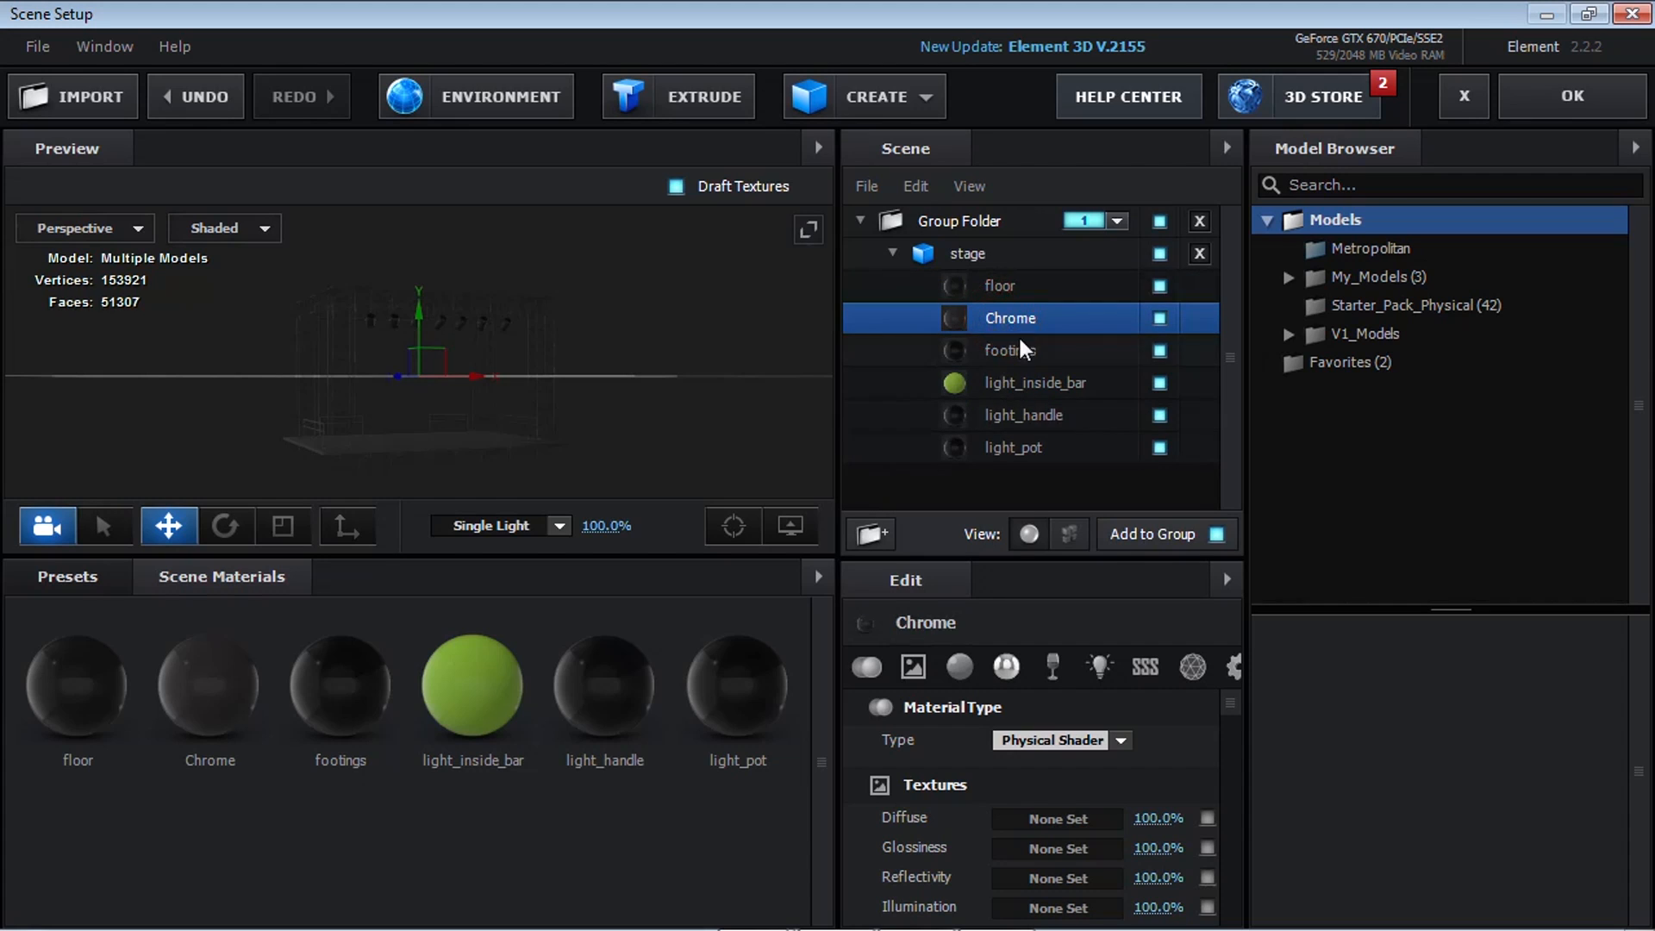
left_click(92, 577)
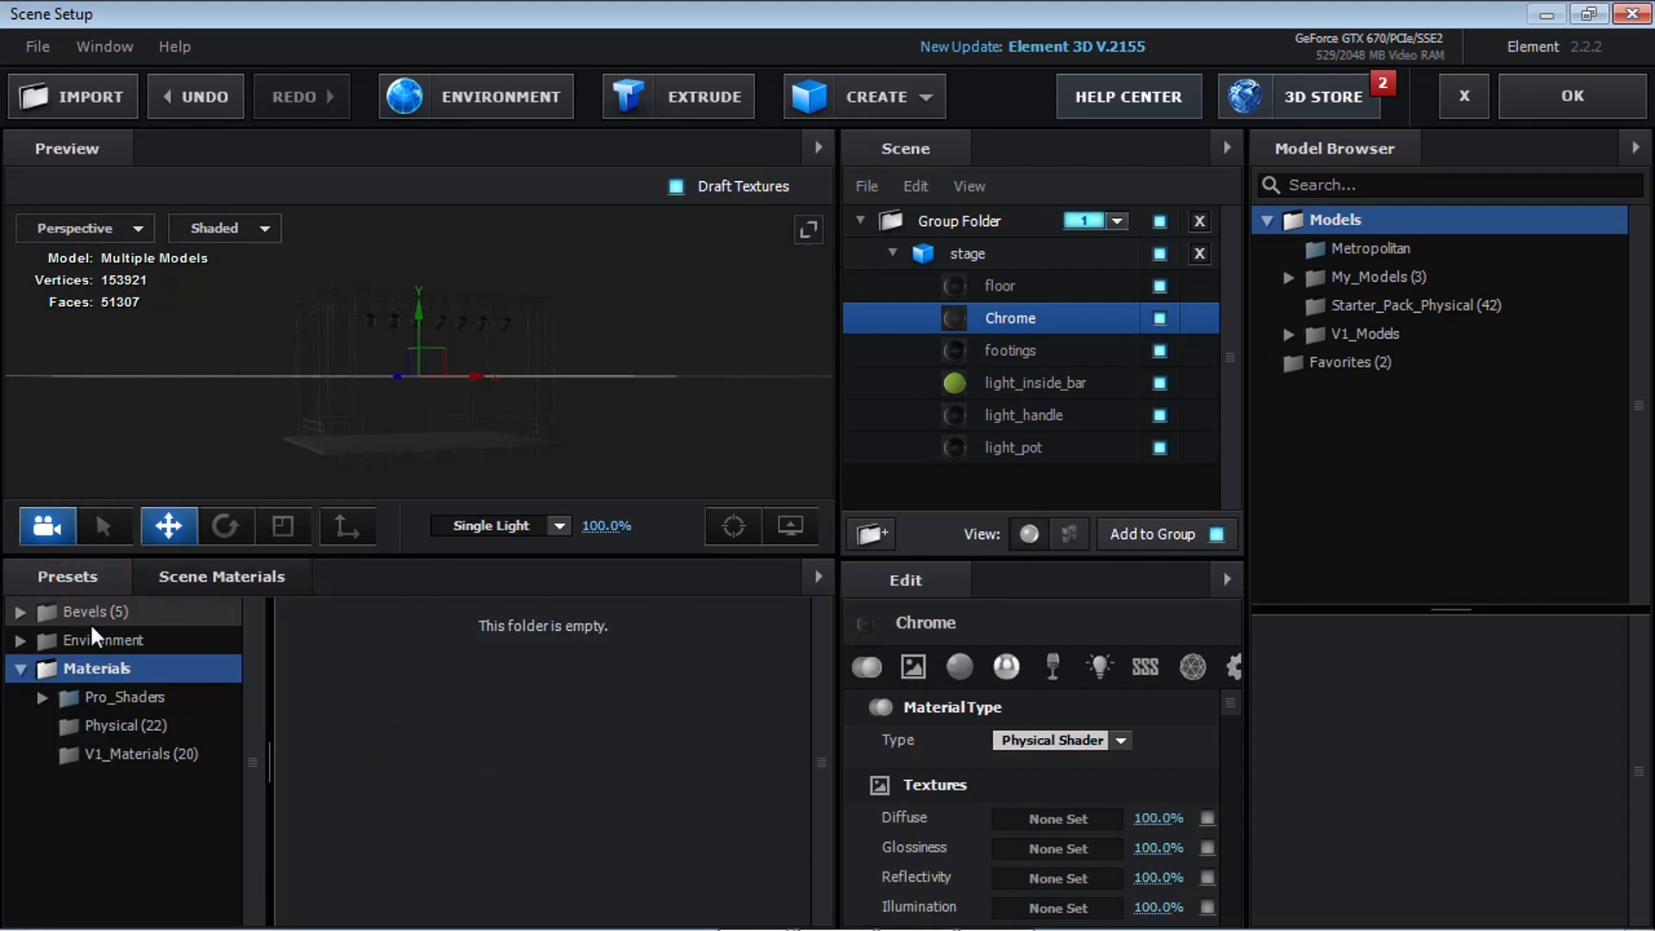
left_click(128, 727)
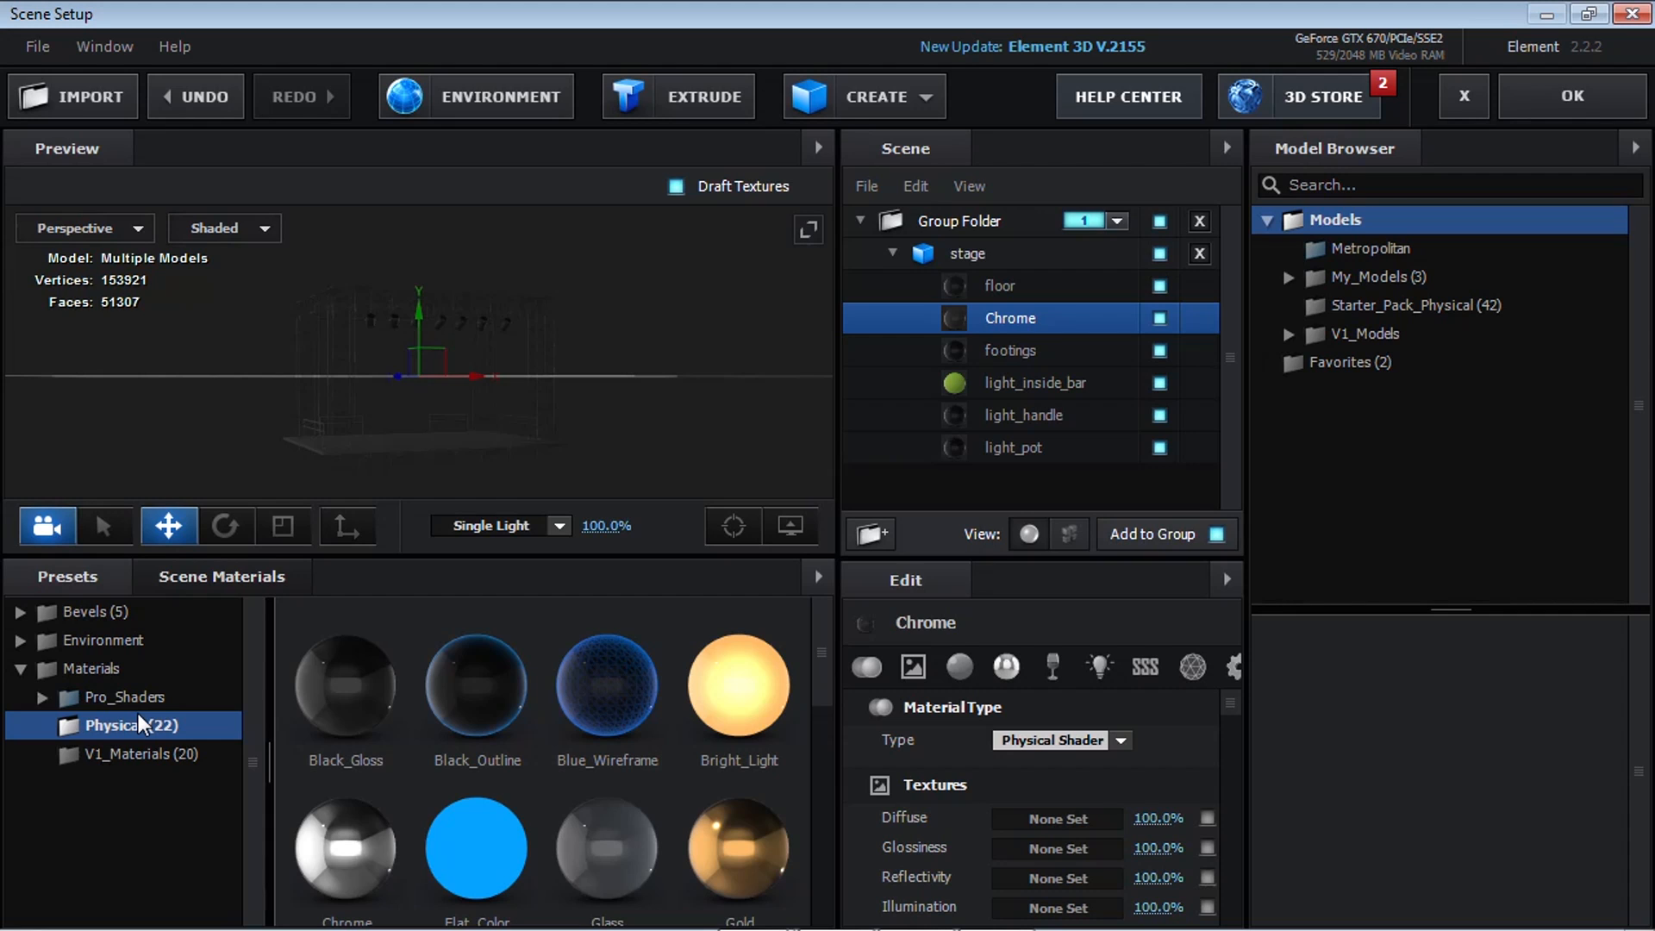
left_click(1002, 287)
left_click_drag(819, 655, 821, 792)
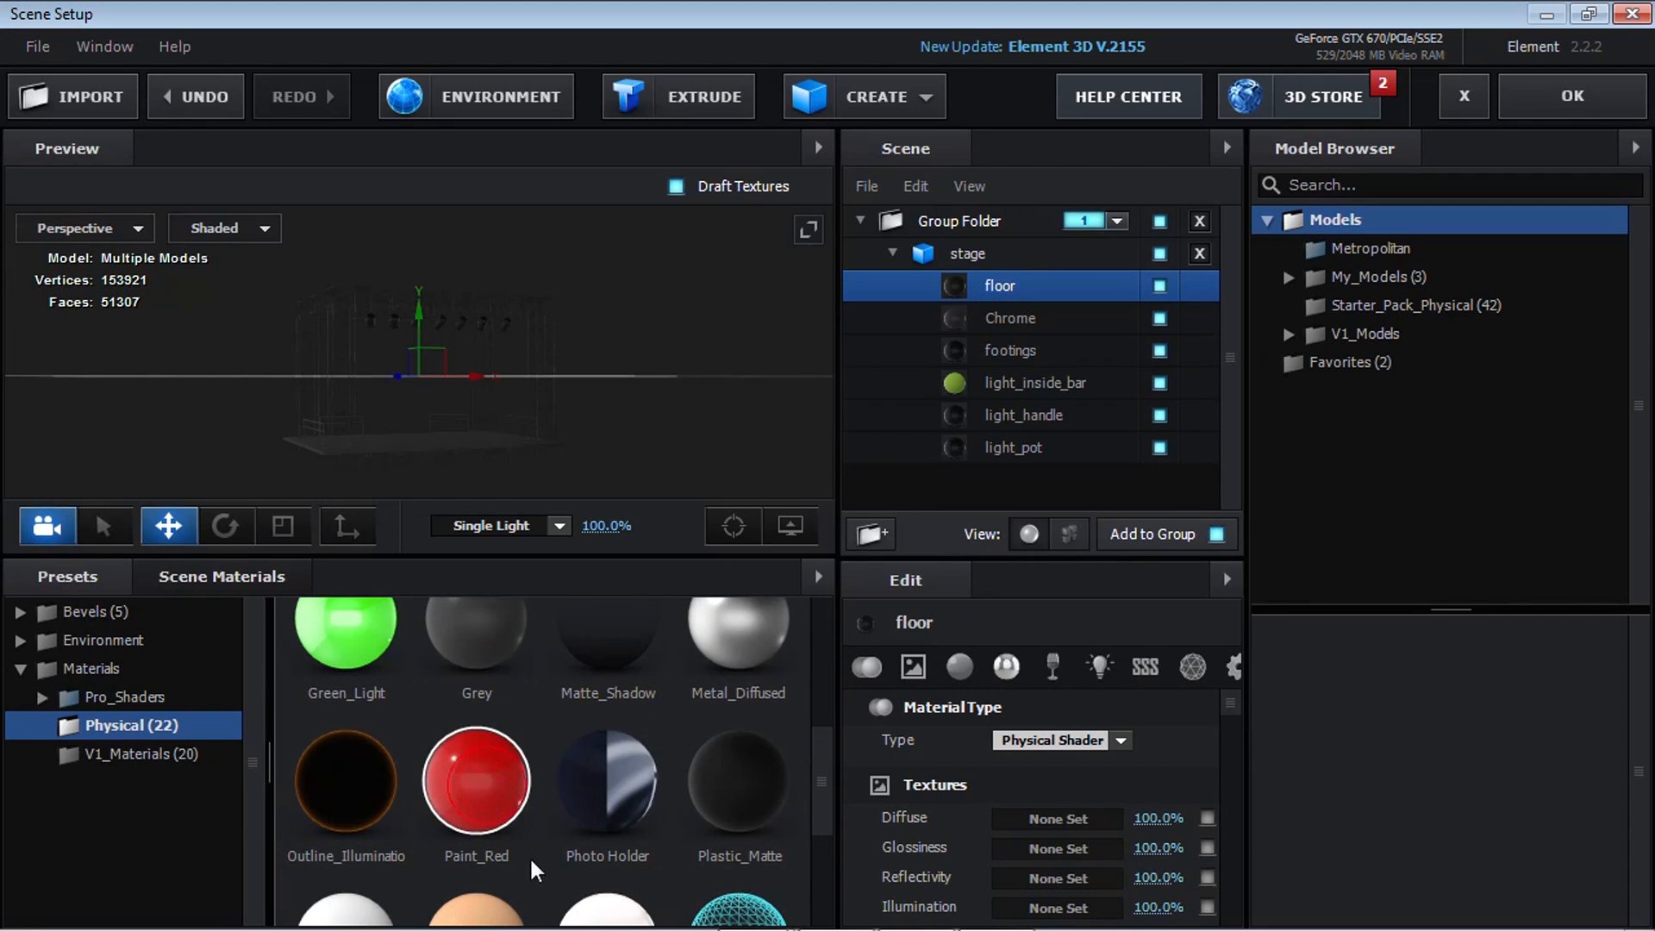
mouse_move(482, 791)
left_mouse_down()
mouse_move(1016, 267)
mouse_move(1015, 292)
left_mouse_up()
Step: Set the diffuse color of the stage floor's Paint_Red material to blue 005FFF
left_click_drag(1229, 712, 1230, 741)
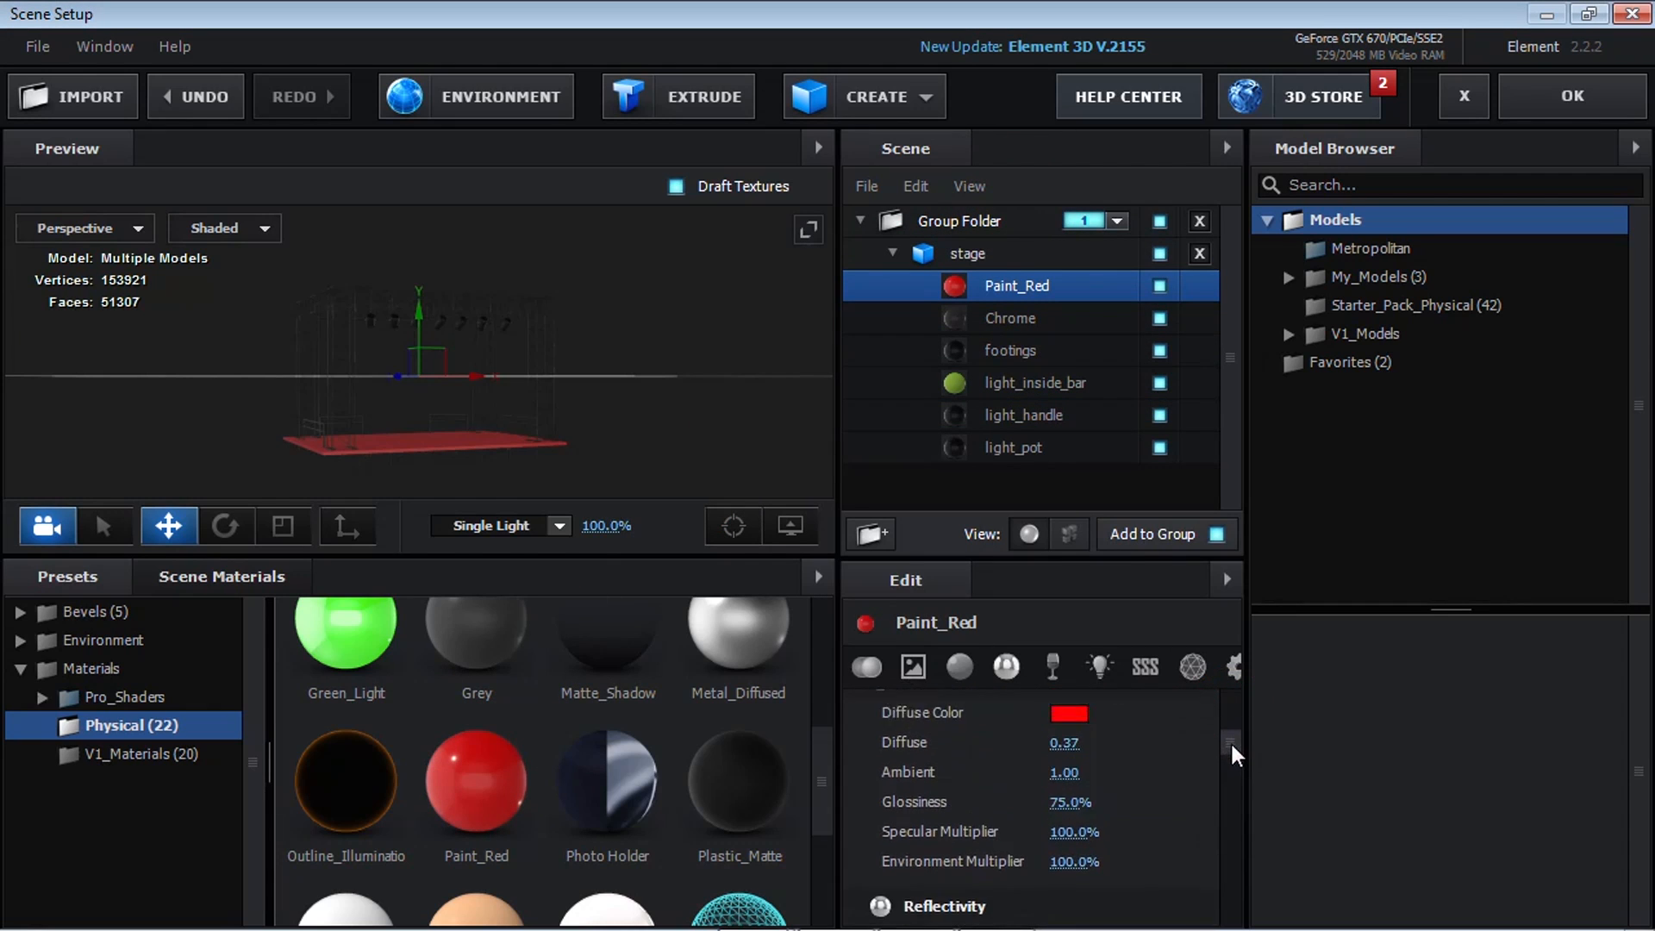
left_click(1077, 761)
left_click(1198, 712)
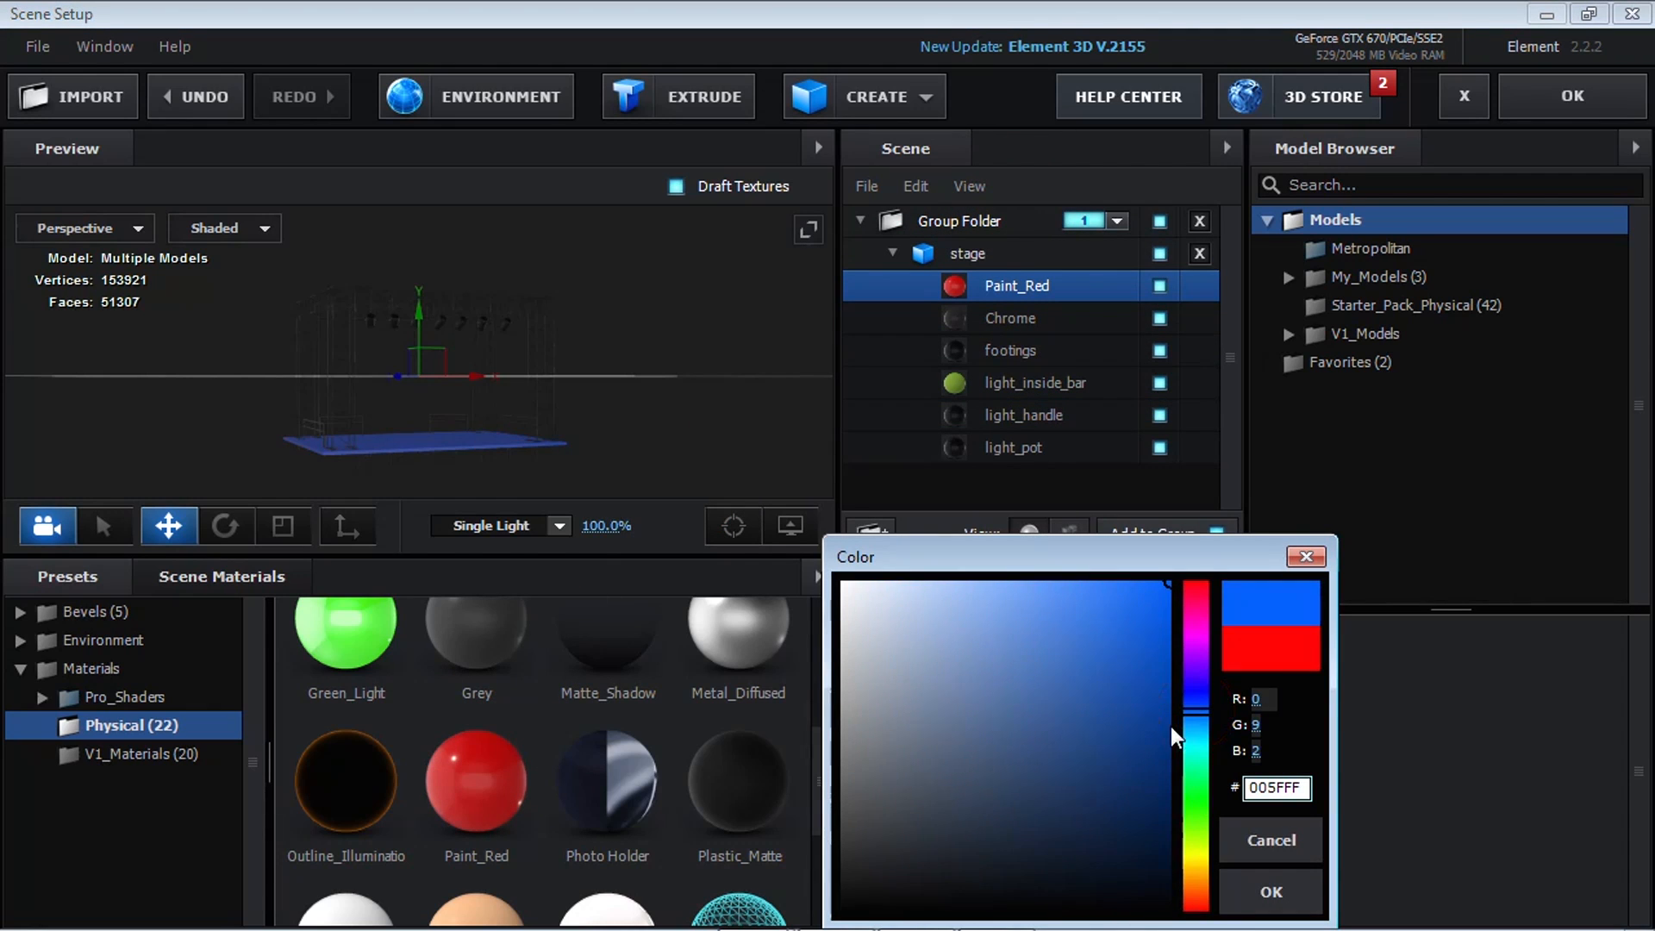
left_click(1269, 876)
left_click_drag(810, 436, 744, 405)
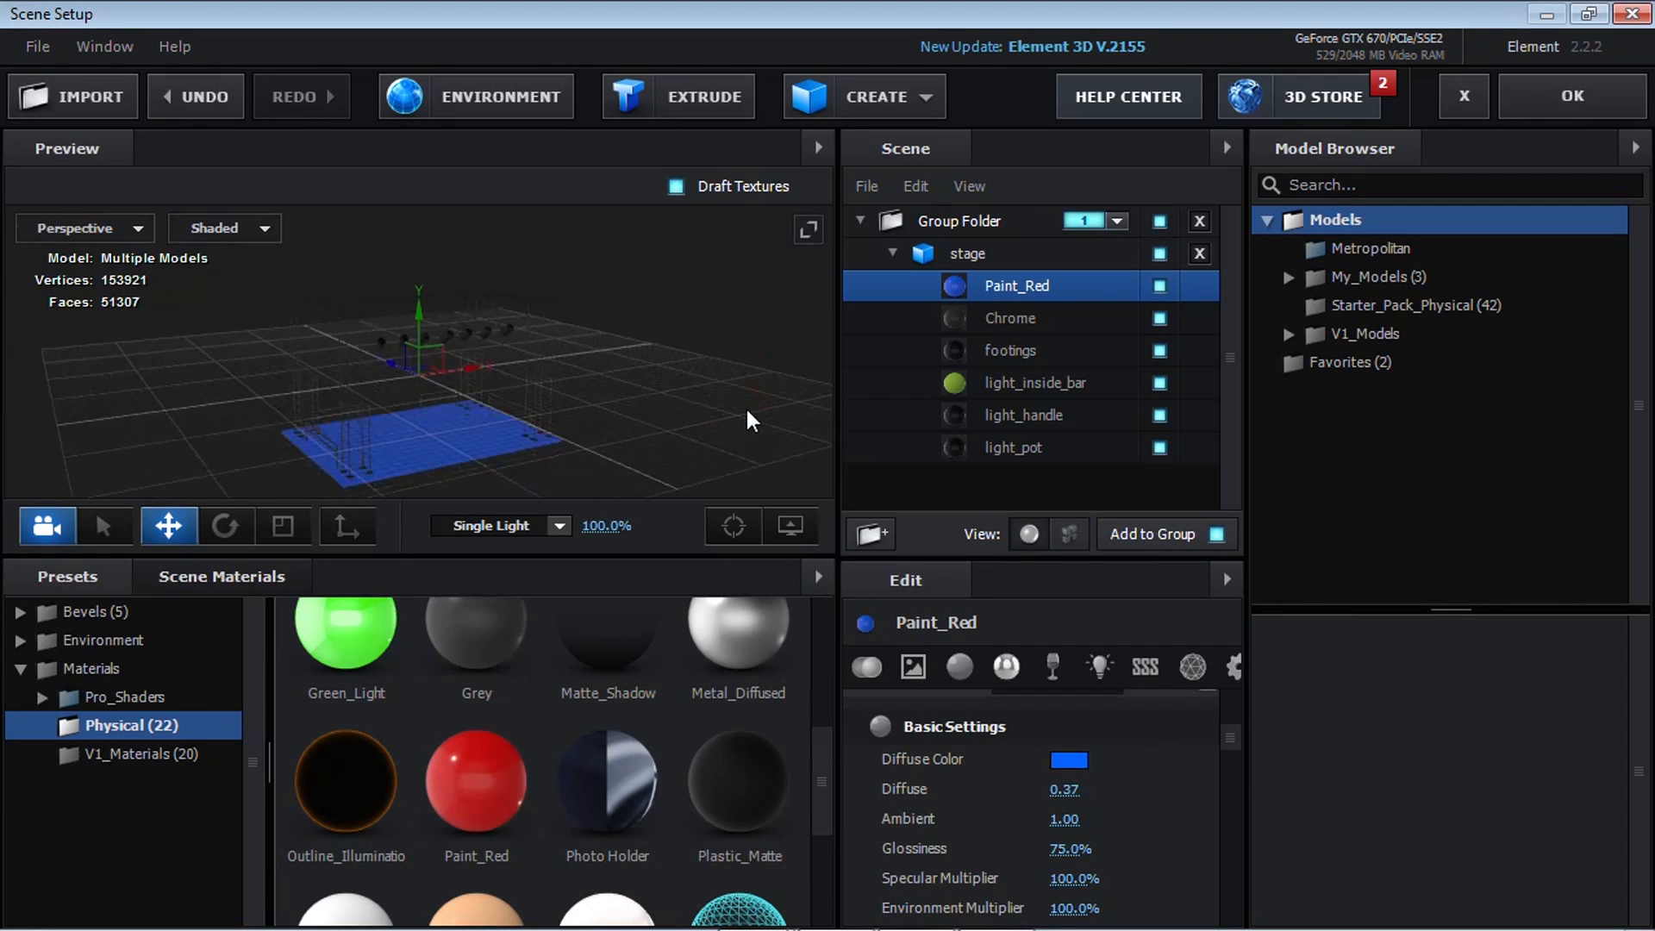
Step: Apply the Chrome preset from the Physical materials to the stage model's Chrome truss part
left_click(1016, 319)
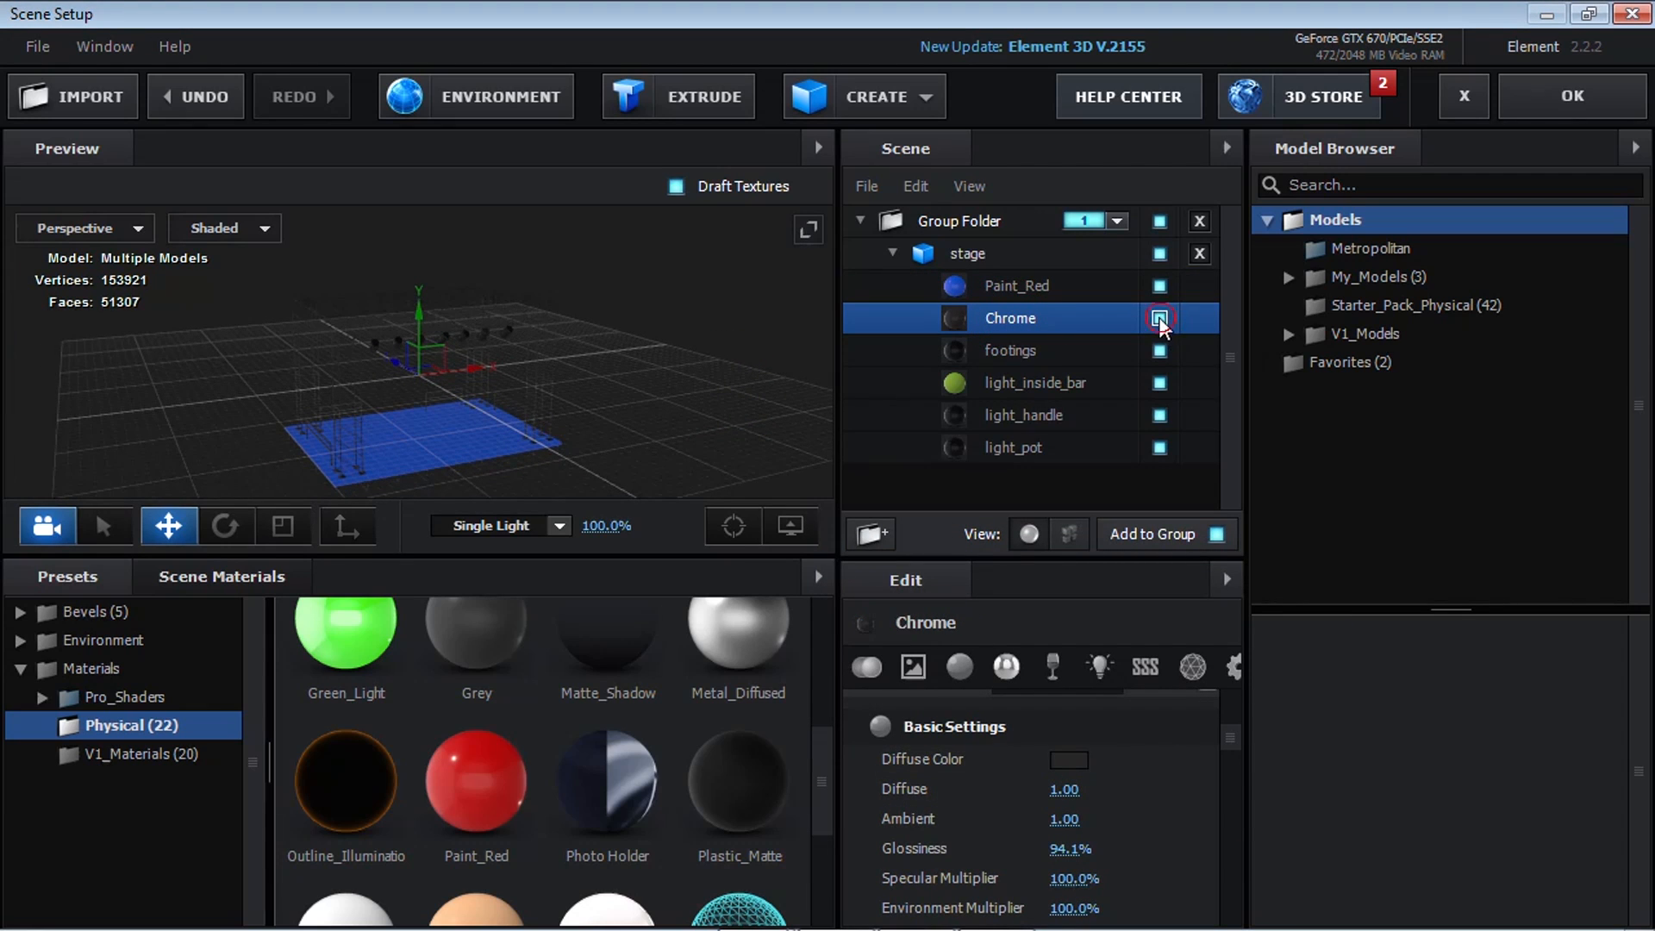
left_click_drag(759, 380, 757, 357)
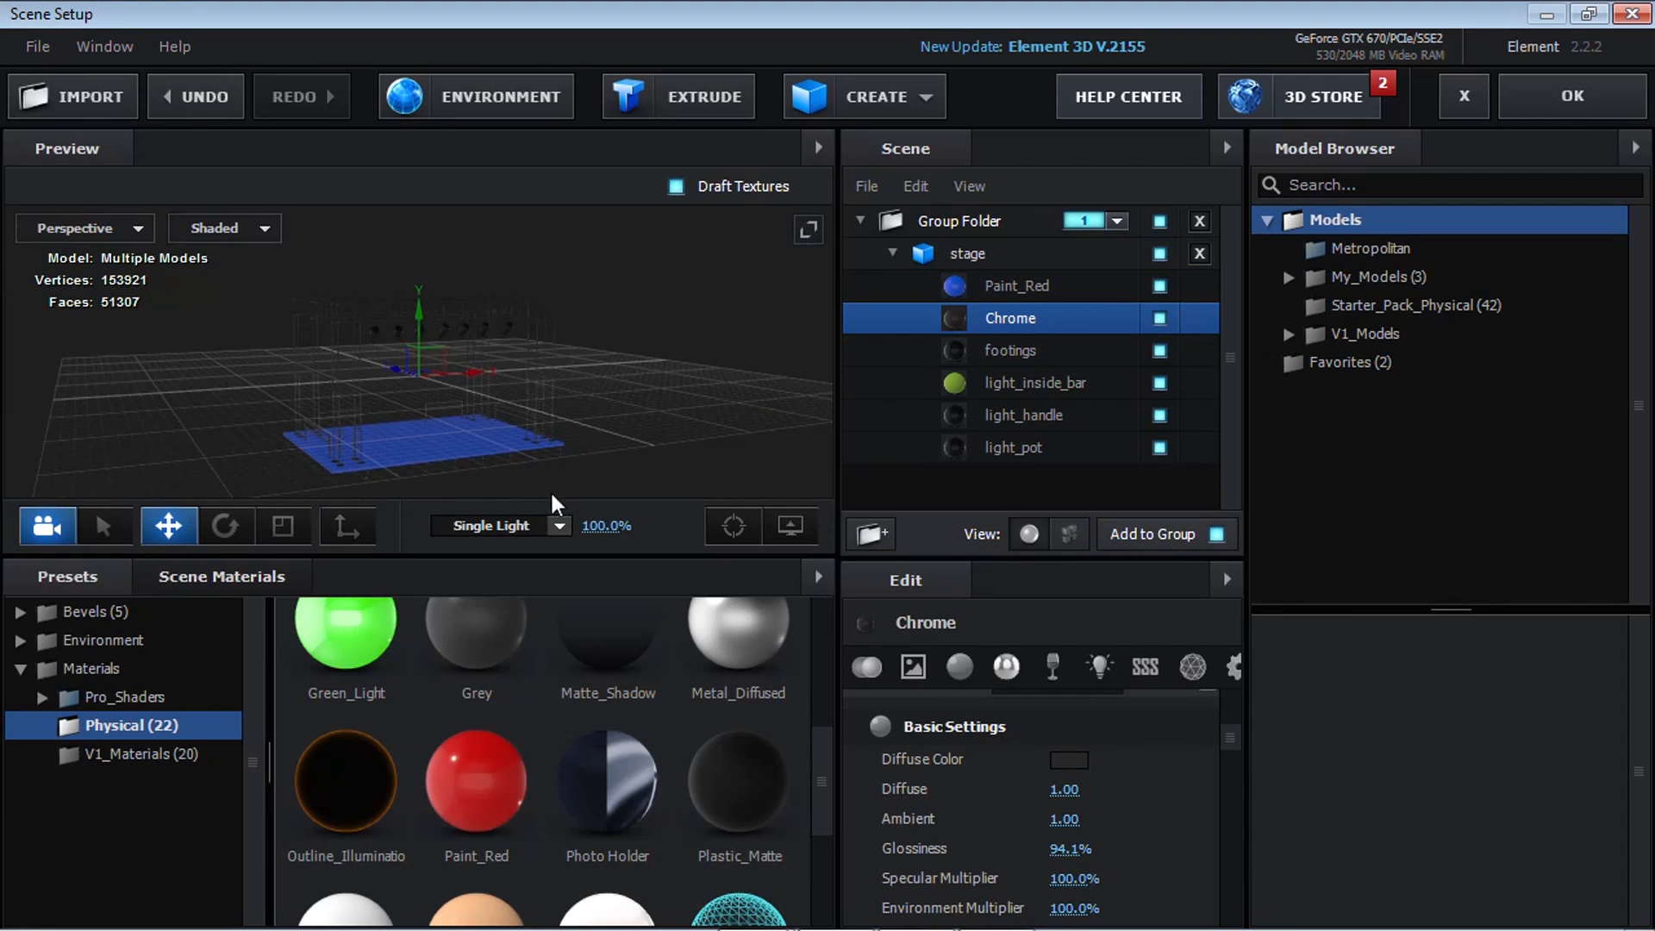
left_click_drag(821, 741, 793, 649)
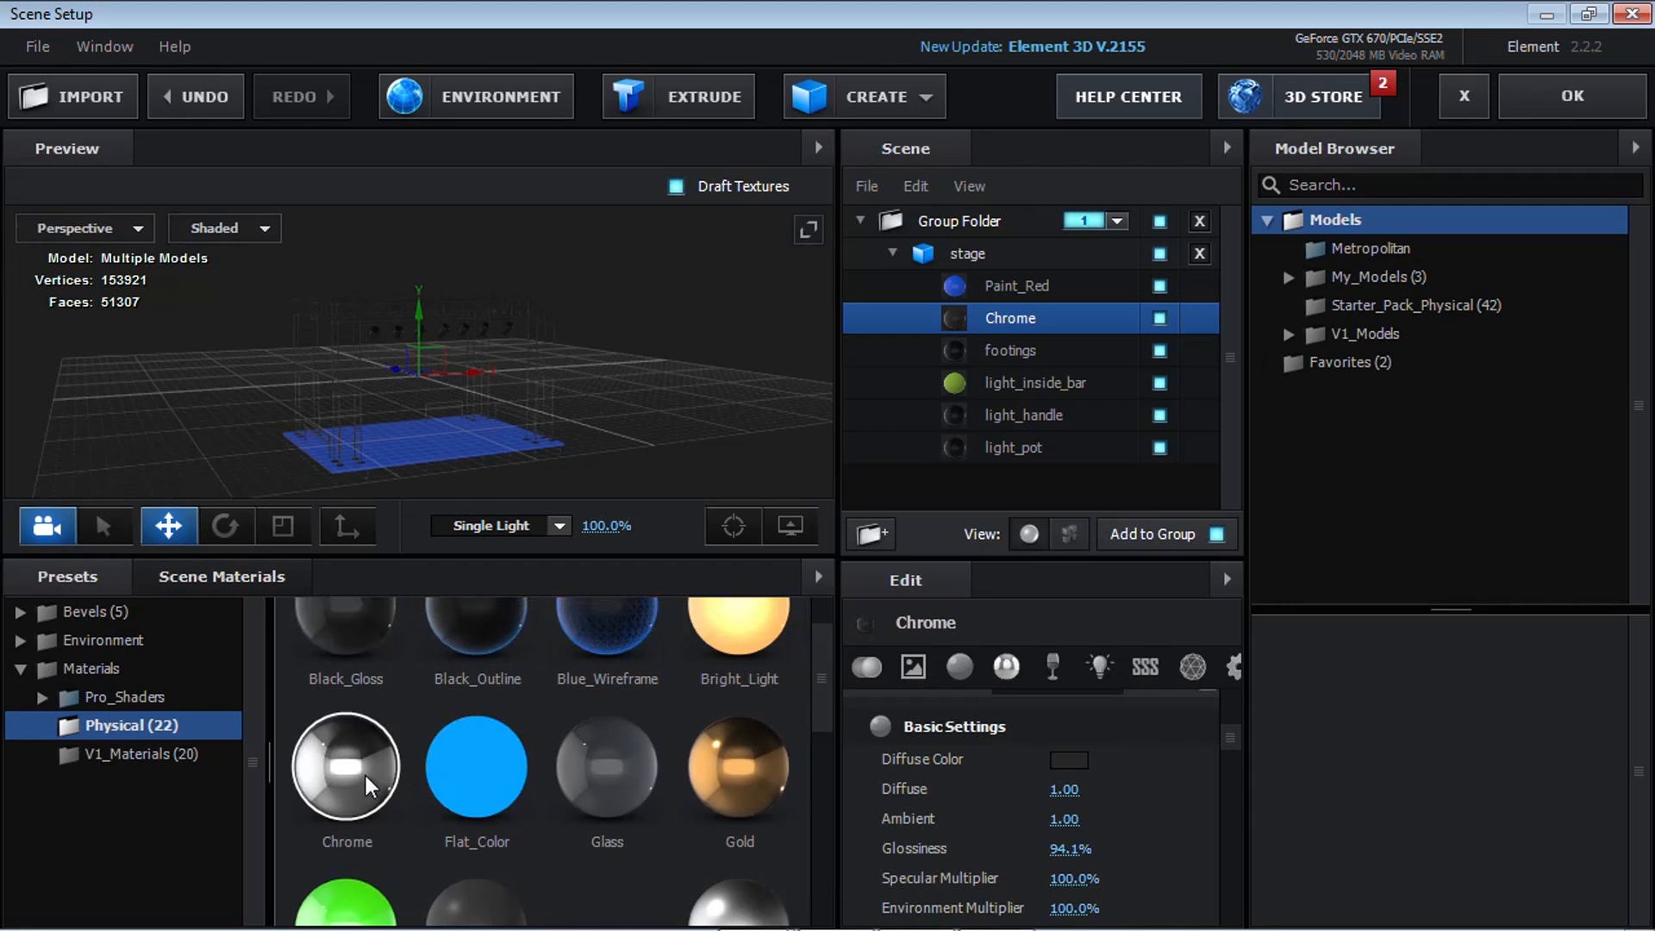
left_click_drag(363, 772, 1020, 327)
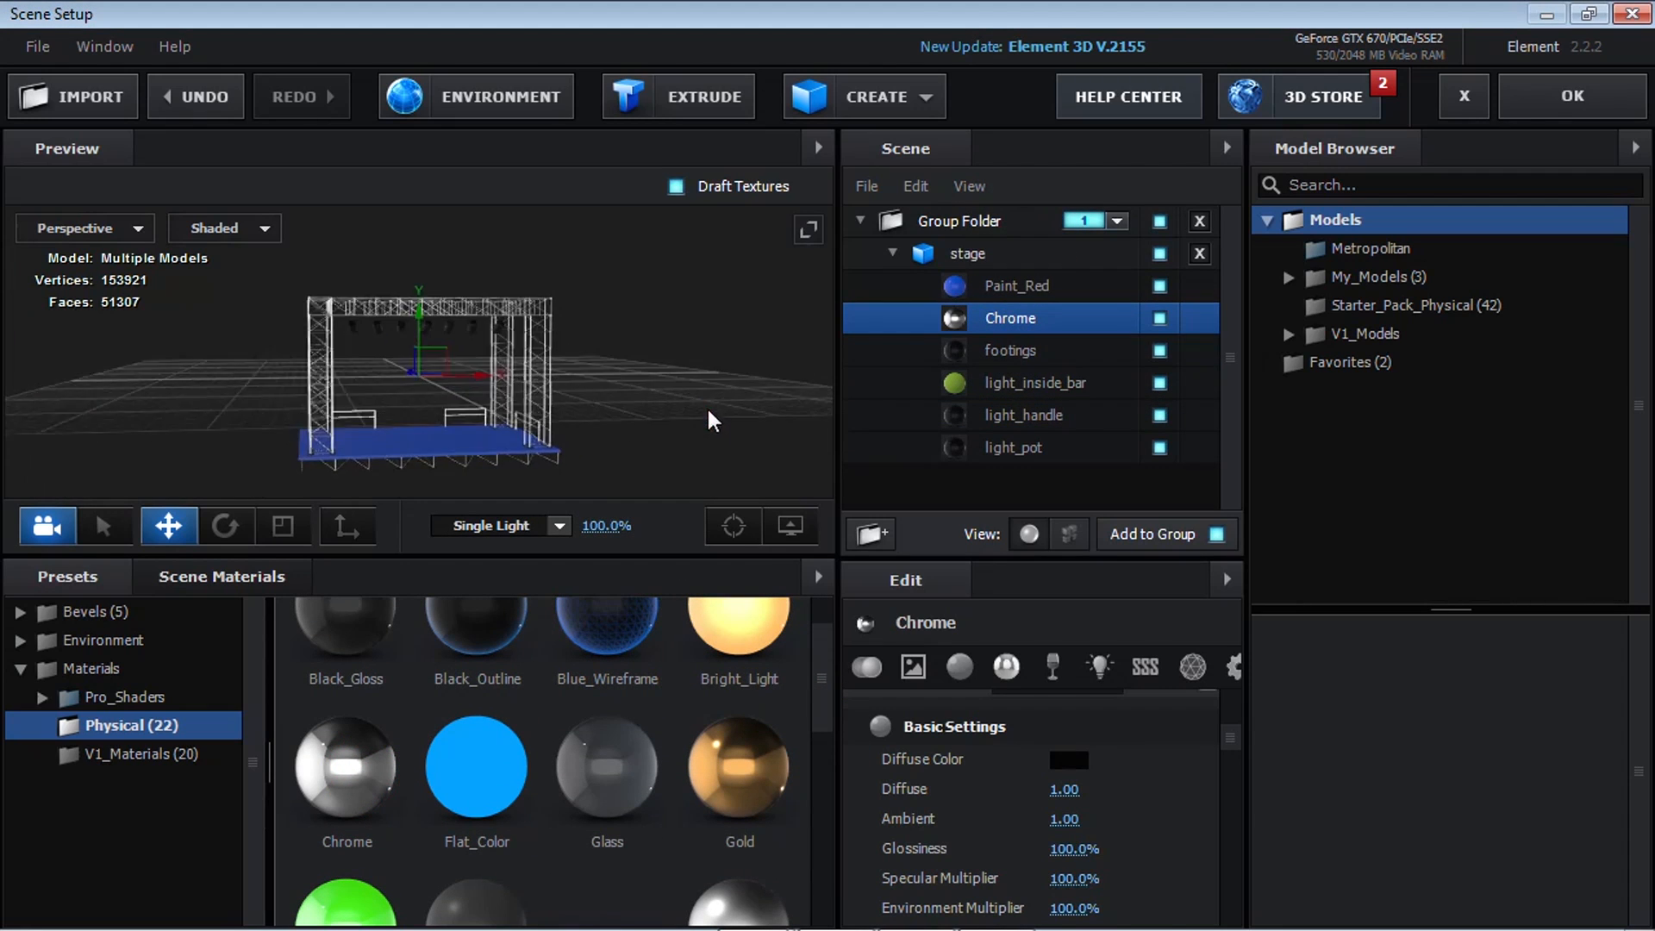
Step: Examine which parts of the stage the footings material covers by toggling its visibility off and on
left_click(1006, 355)
left_click_drag(767, 424, 782, 450)
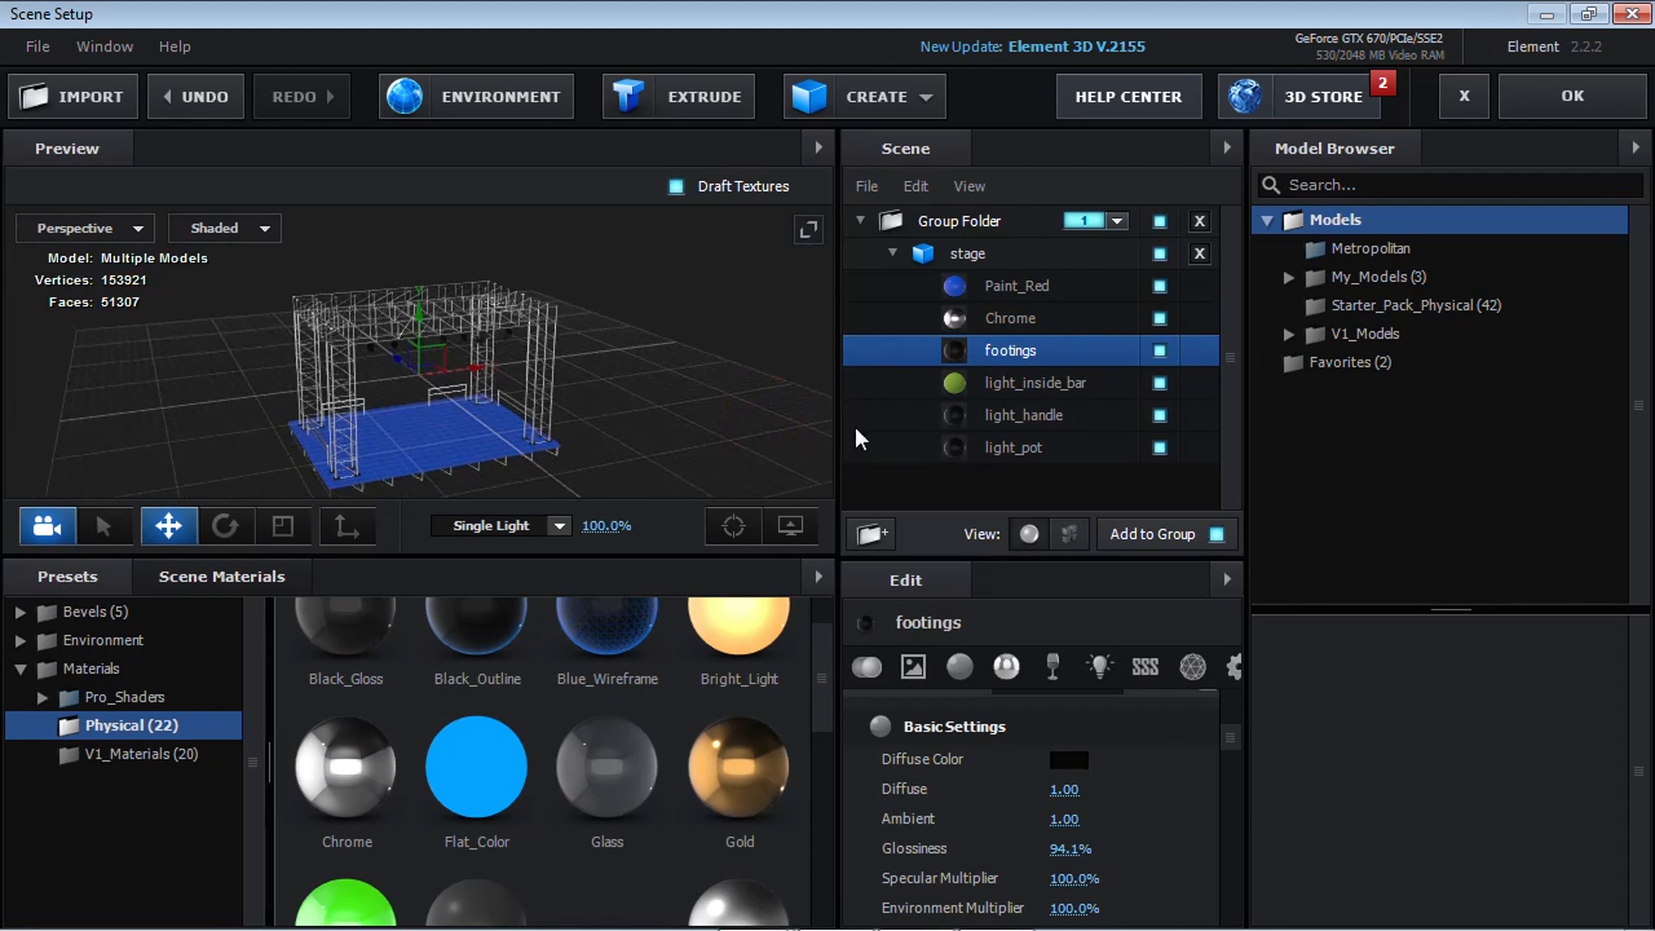
left_click(734, 525)
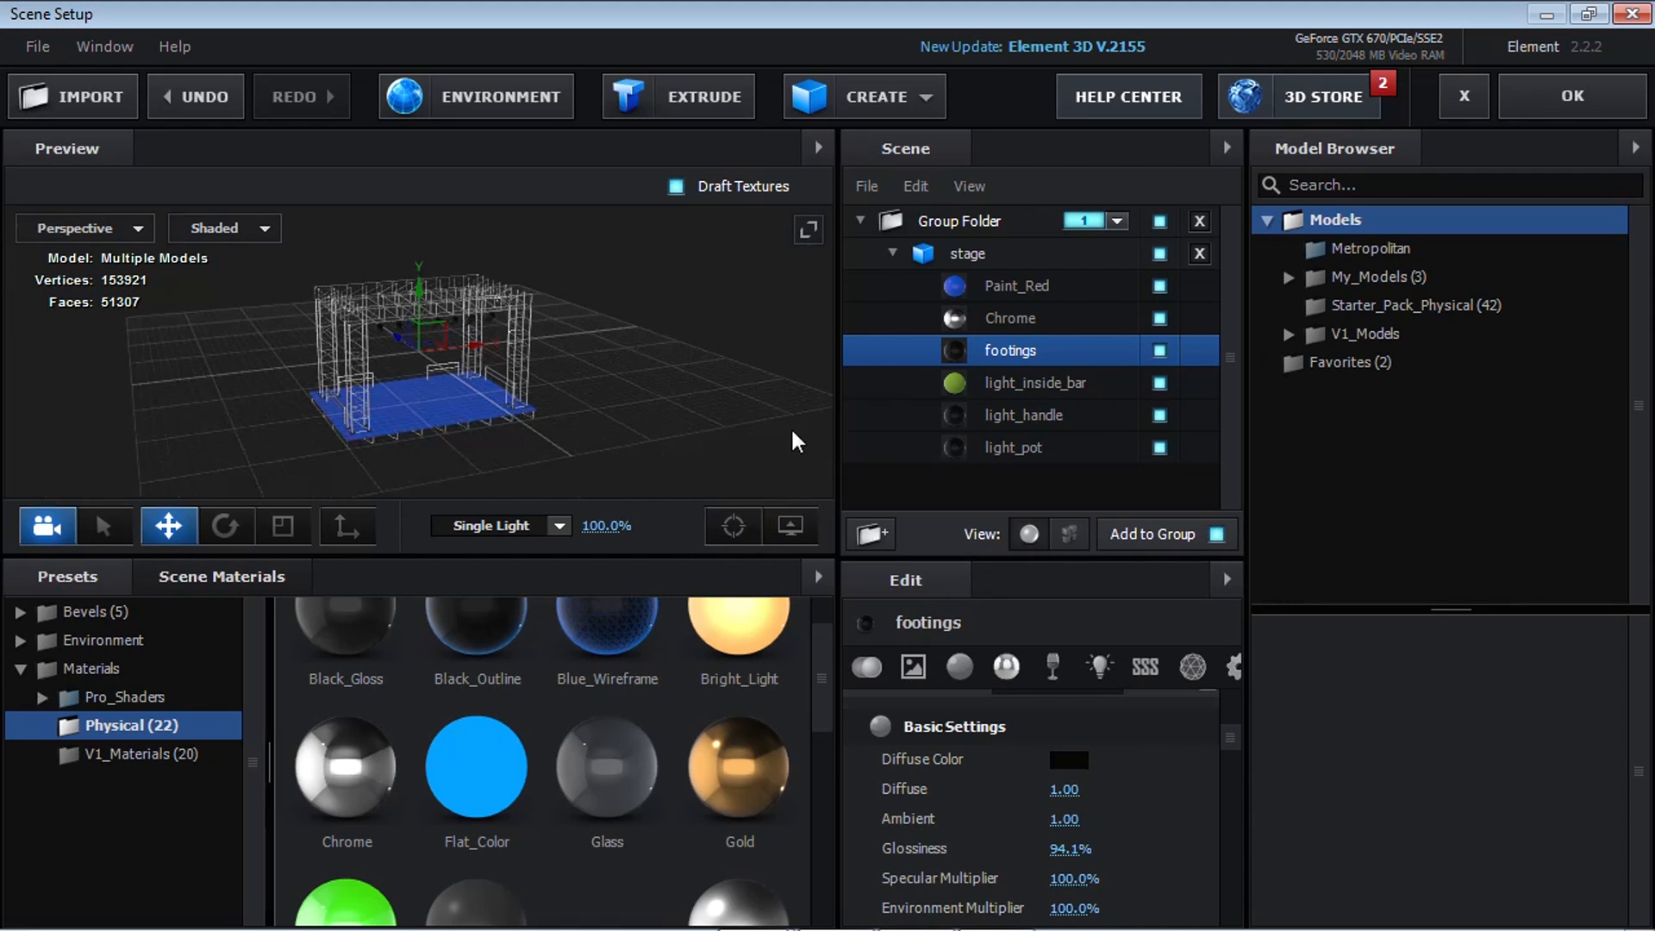
scroll(682, 431, "up", 8)
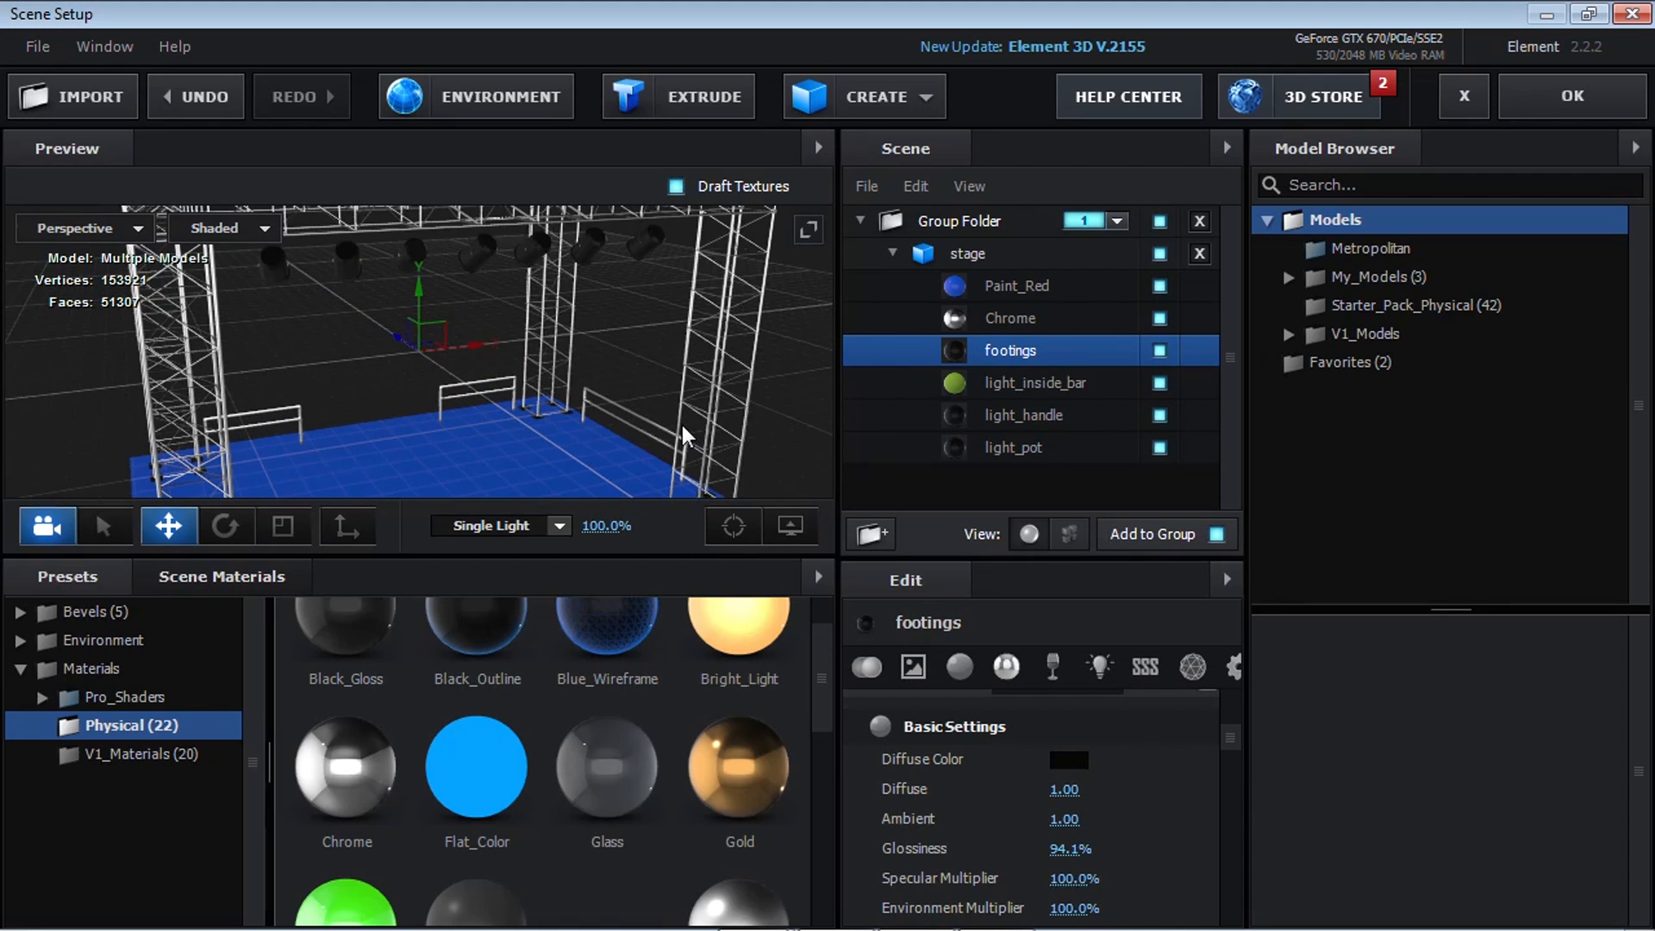
left_click_drag(701, 458, 727, 484)
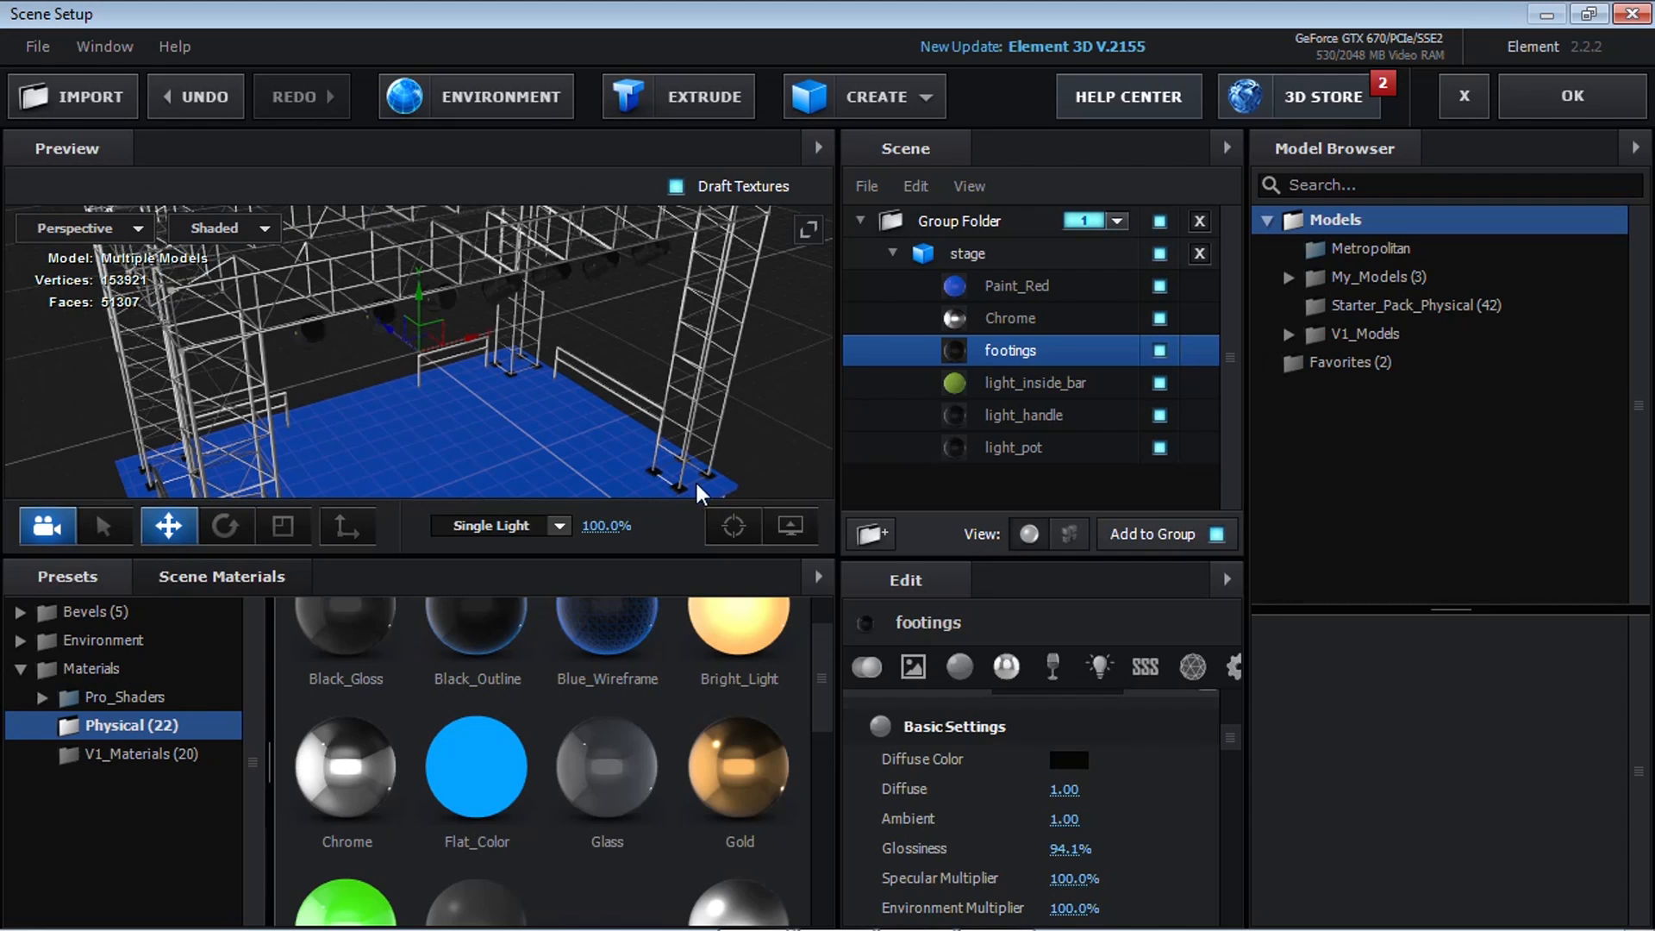
left_click(1159, 351)
left_click(1158, 351)
left_click(1158, 351)
left_click(1159, 350)
Step: Apply the Bright_Light preset from the Physical materials to the stage model's light_inside_bar part
left_click(1110, 385)
left_click_drag(649, 429, 532, 256)
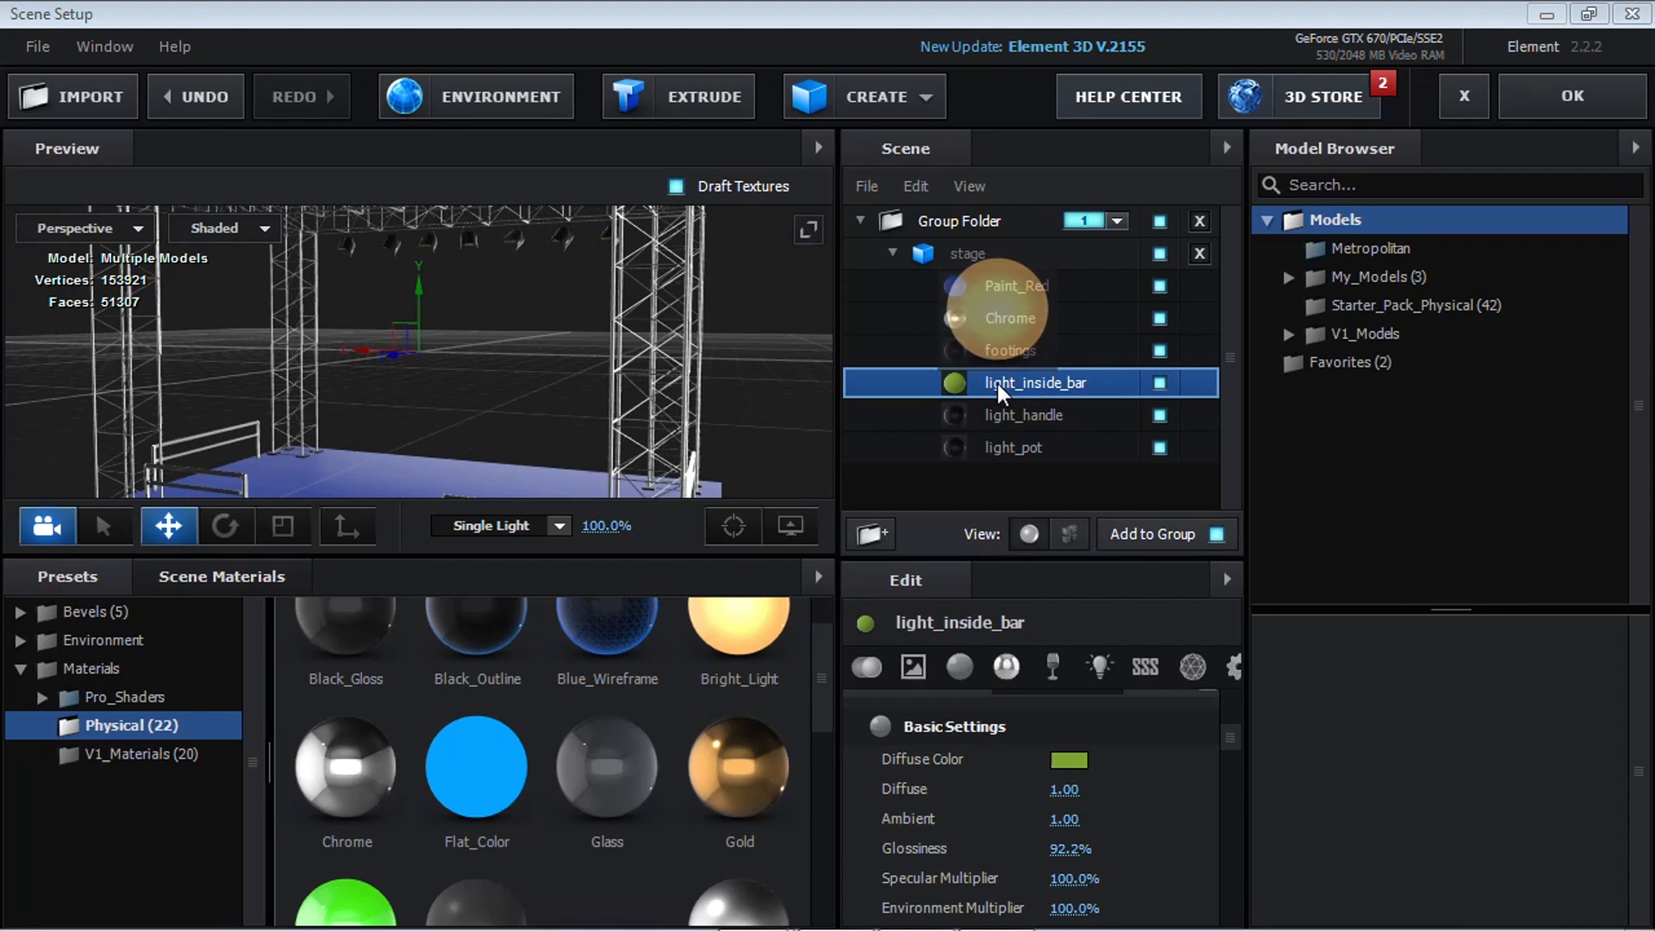
left_click_drag(996, 385, 997, 385)
Step: Apply the Chrome preset from the Physical materials to the stage model's light_handle part
left_click(1031, 418)
left_click_drag(372, 789, 1005, 419)
left_click_drag(739, 377, 388, 293)
Step: Apply the Black_Gloss preset from the Physical materials to the stage model's light_pot part
left_click(1034, 449)
left_click_drag(711, 402, 729, 479)
left_click_drag(349, 642, 1008, 447)
left_click_drag(734, 384, 711, 371)
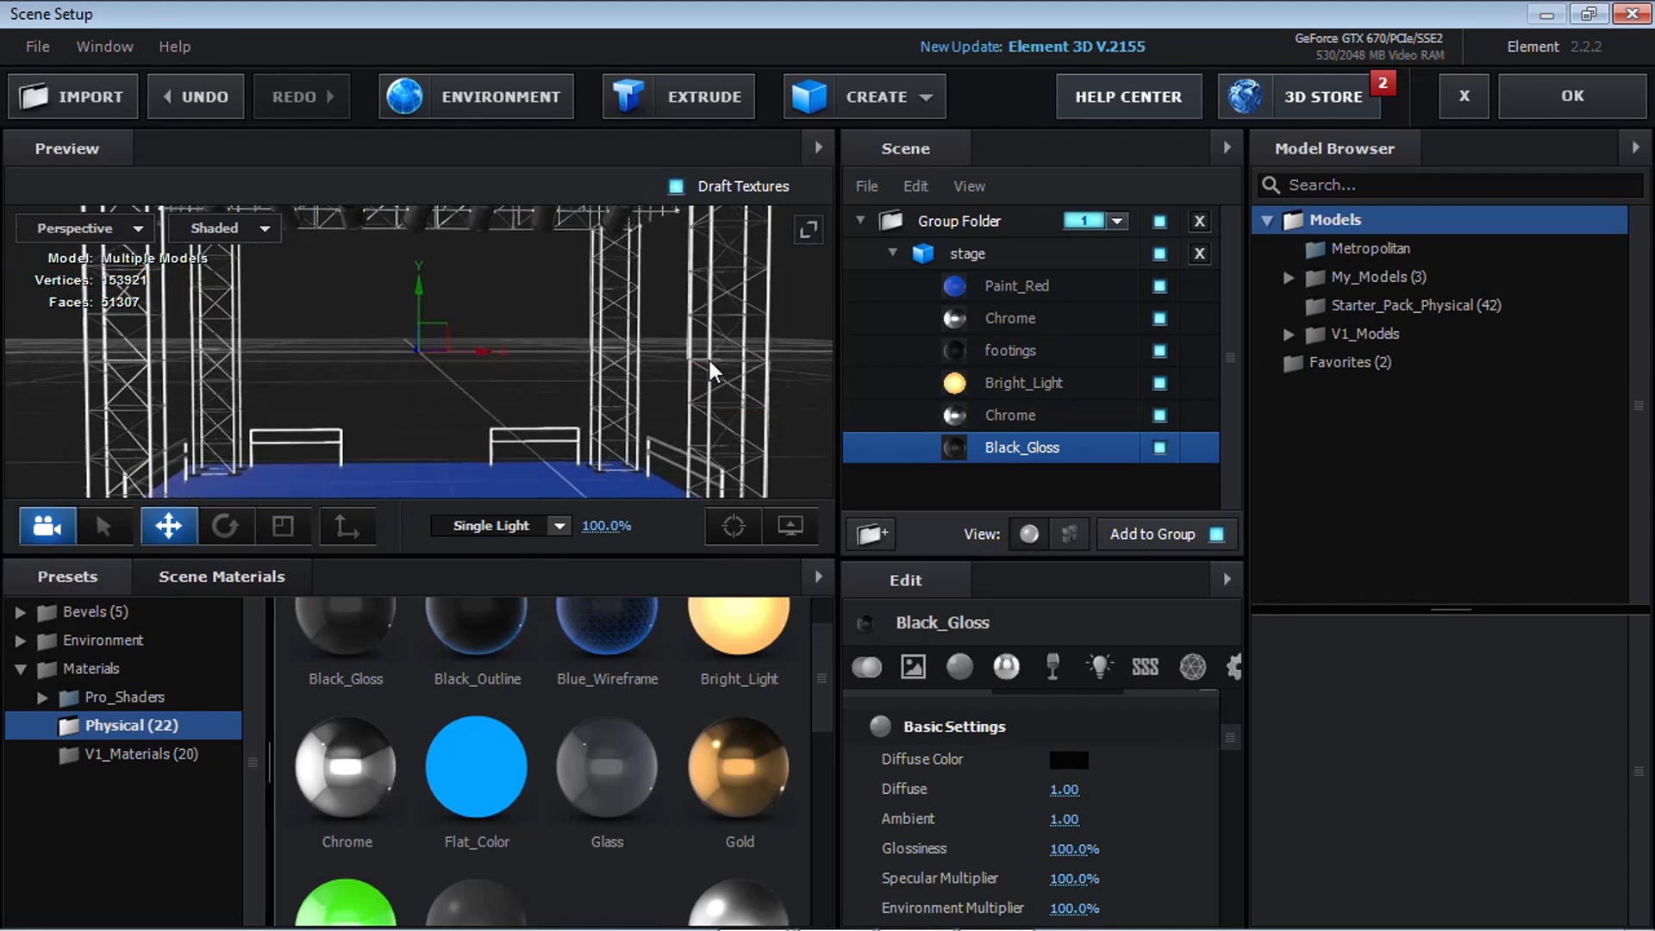
scroll(690, 366, "down", 5)
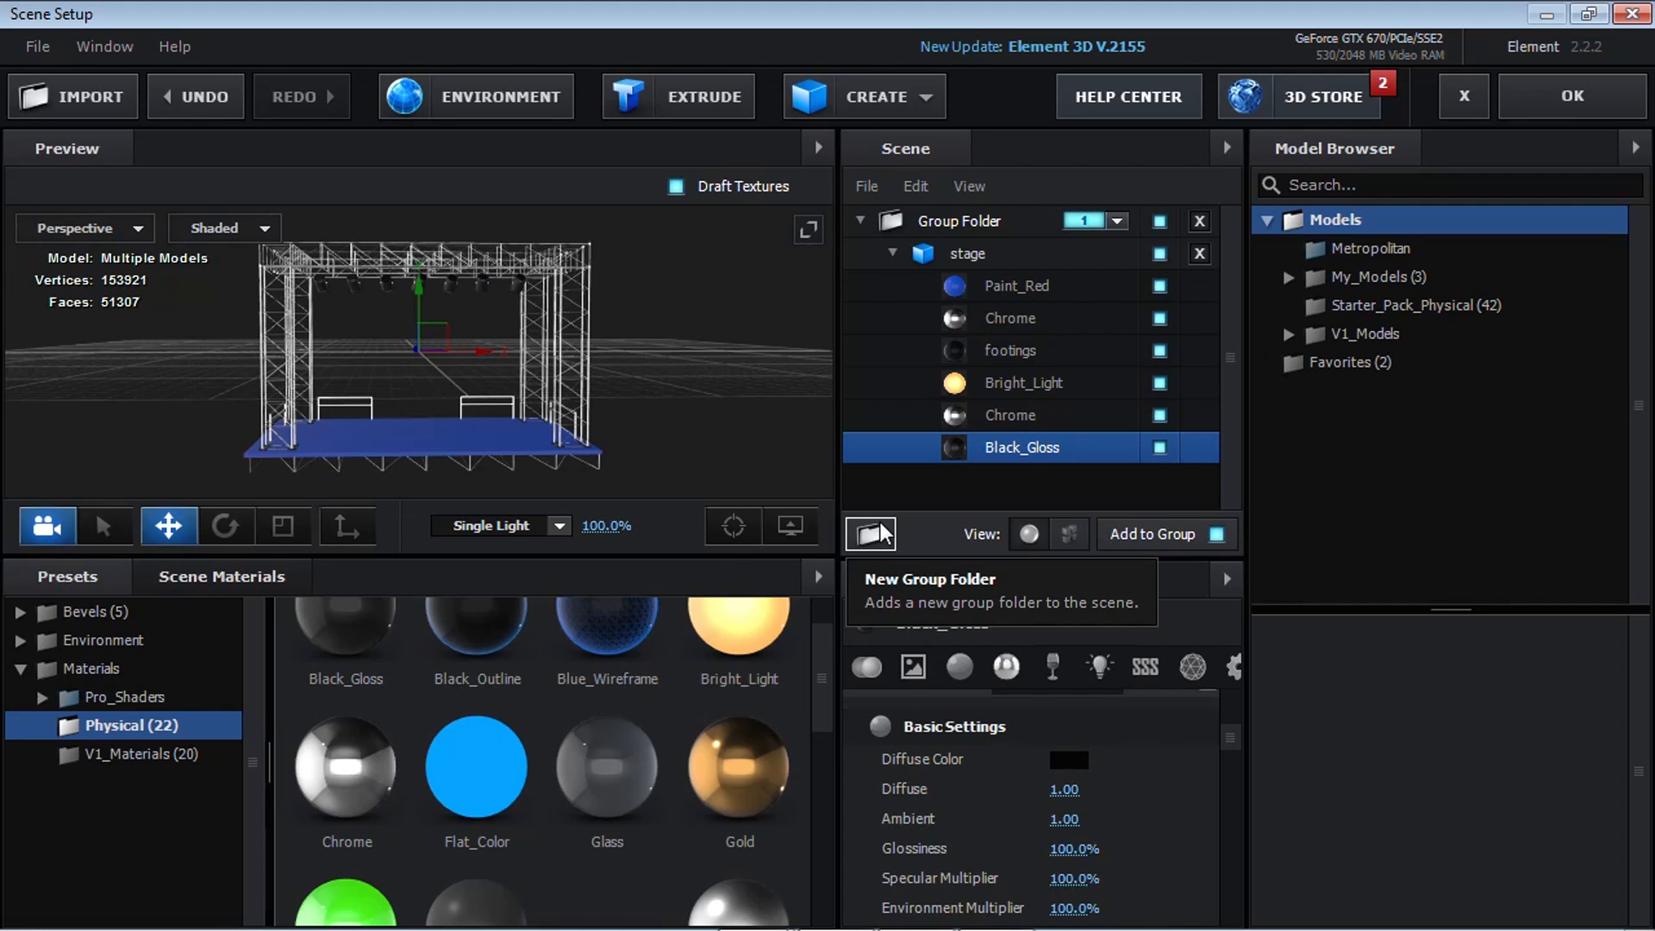
Step: Add a new group folder named Video Screen and create an extrusion model inside it
left_click(969, 254)
left_click(881, 531)
double_click(1010, 243)
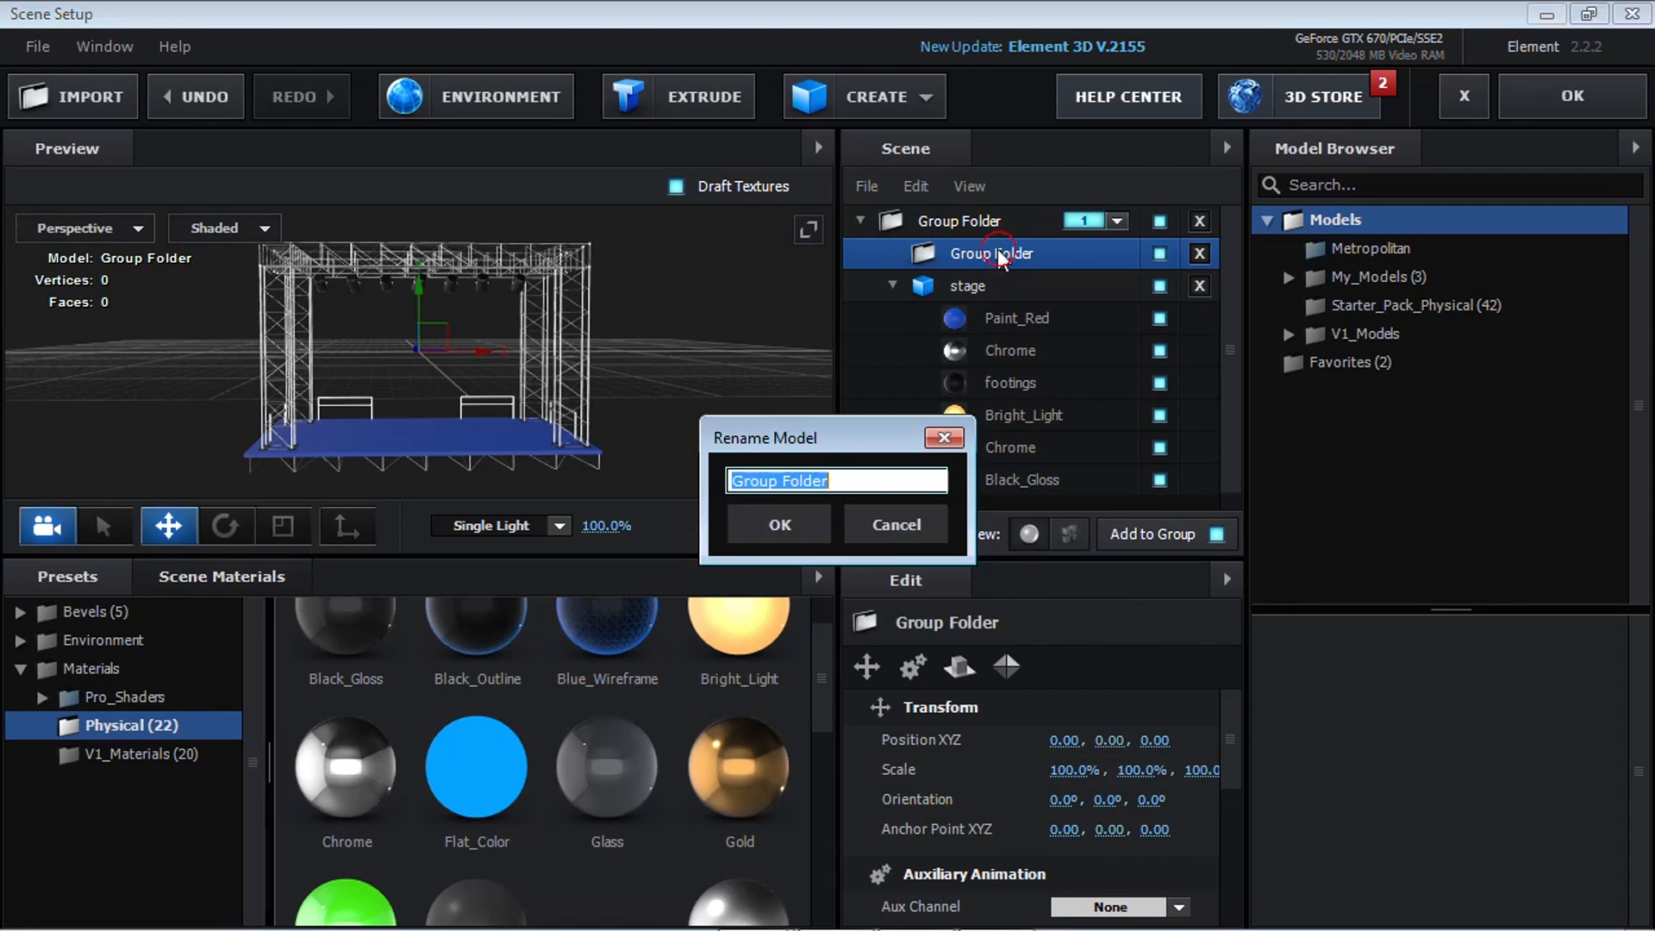
type("Video Screen")
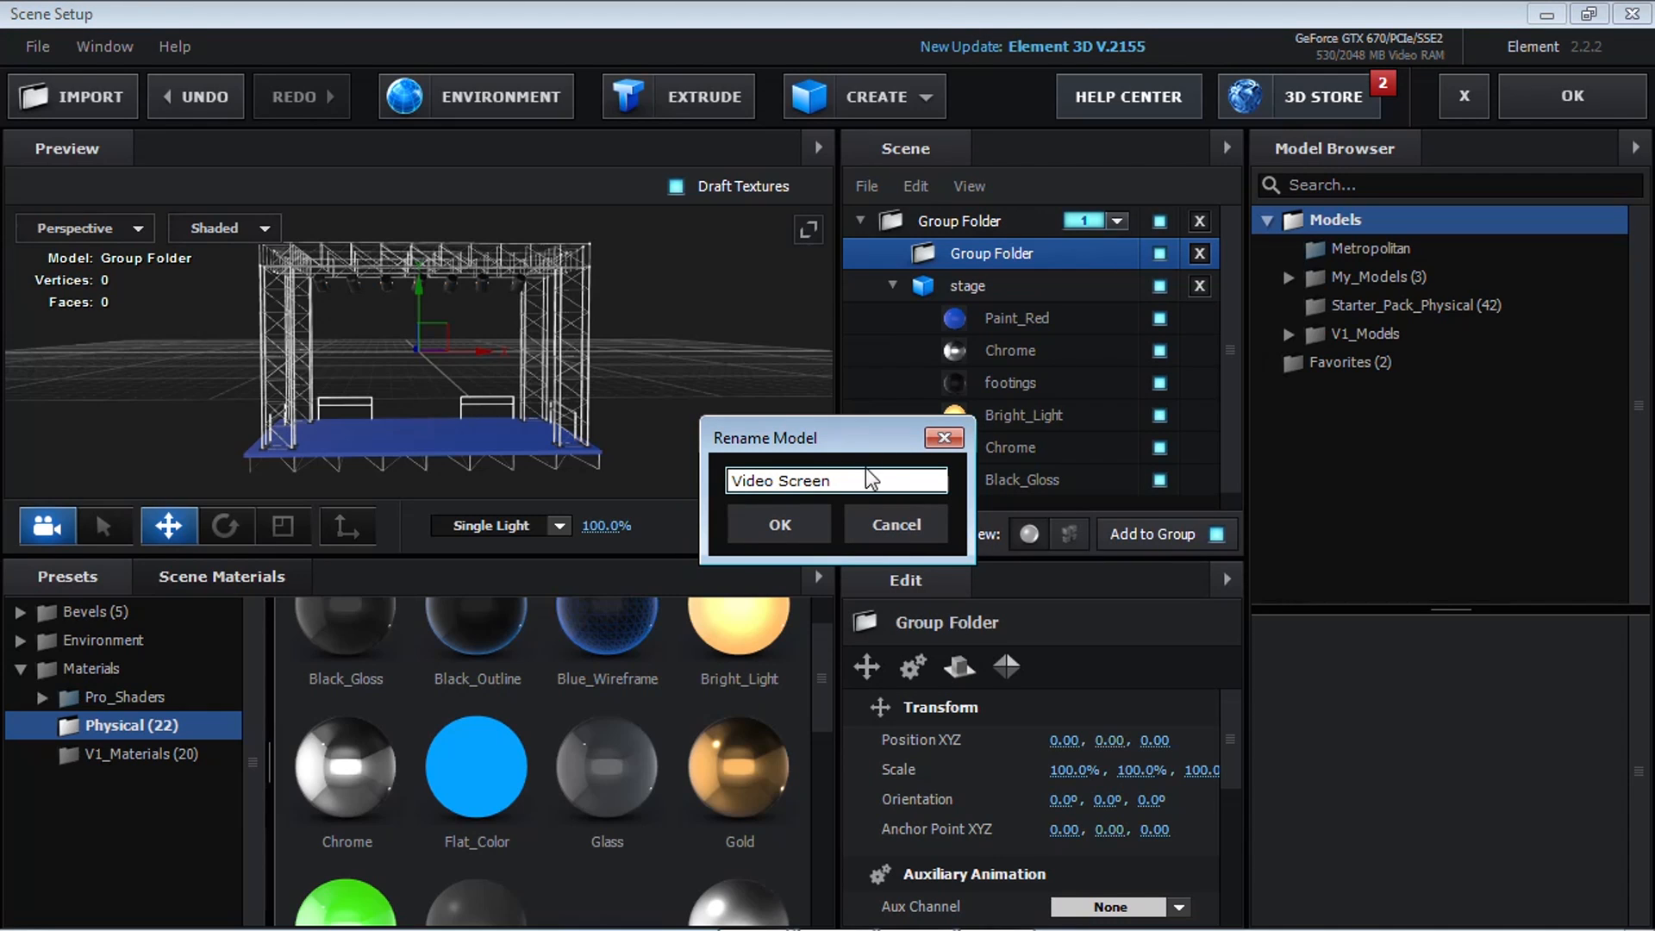
left_click(776, 524)
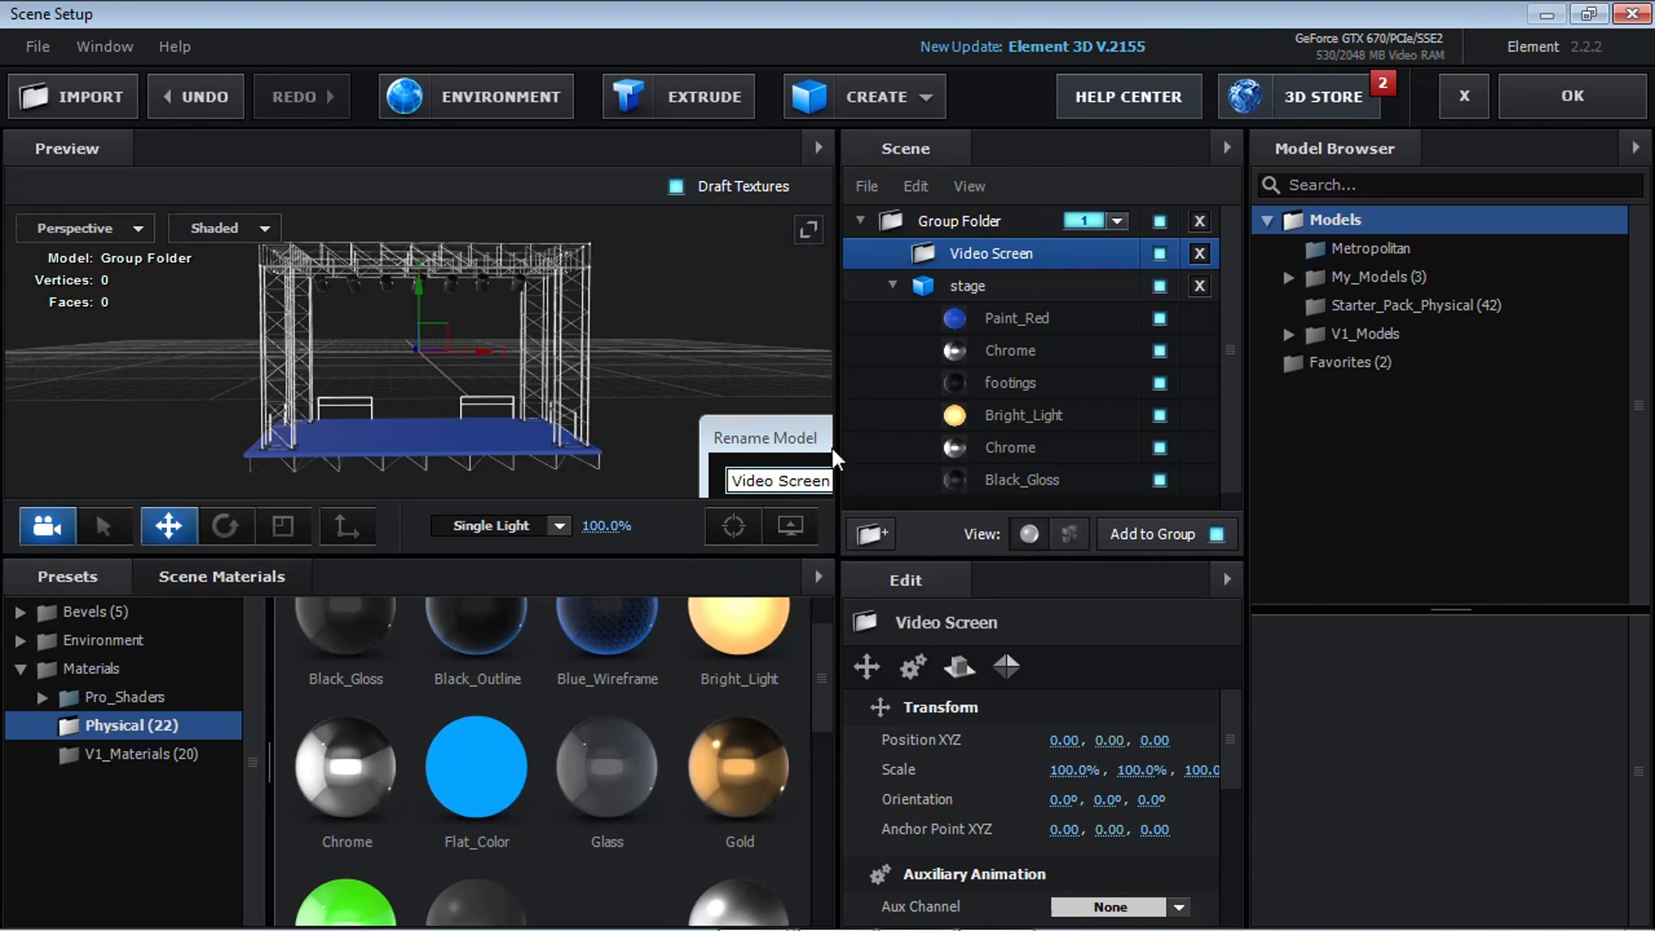
left_click(666, 97)
left_click_drag(726, 343, 686, 348)
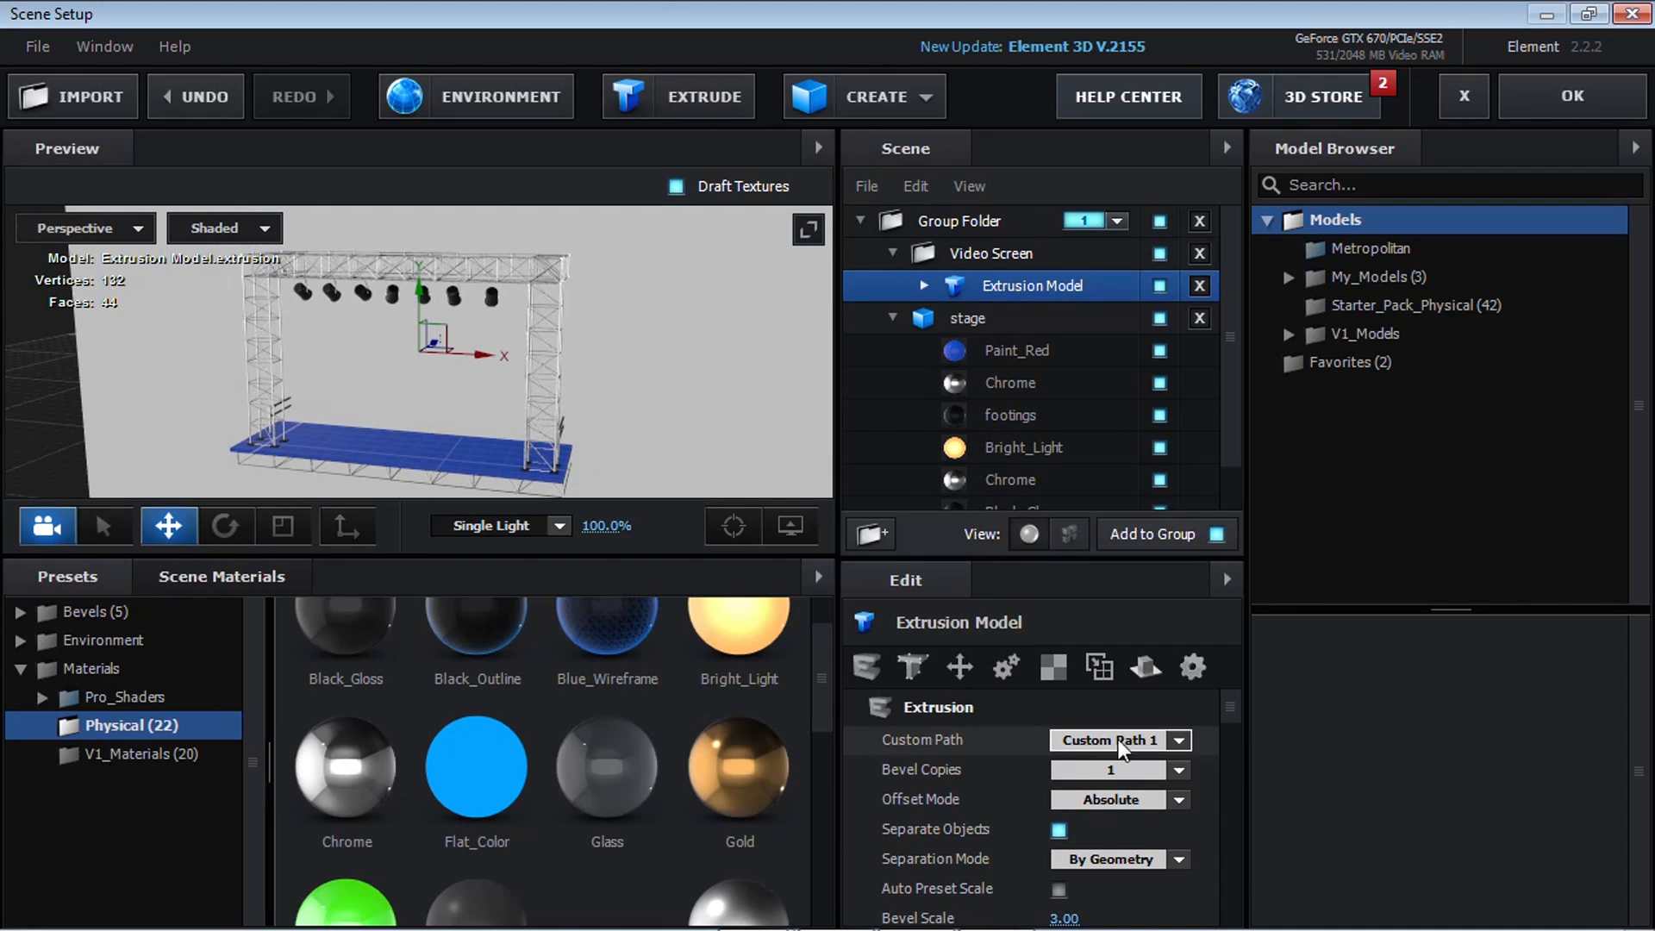
Step: Try Custom Path 2 for the extrusion model and return it to Custom Path 1
left_click(1178, 743)
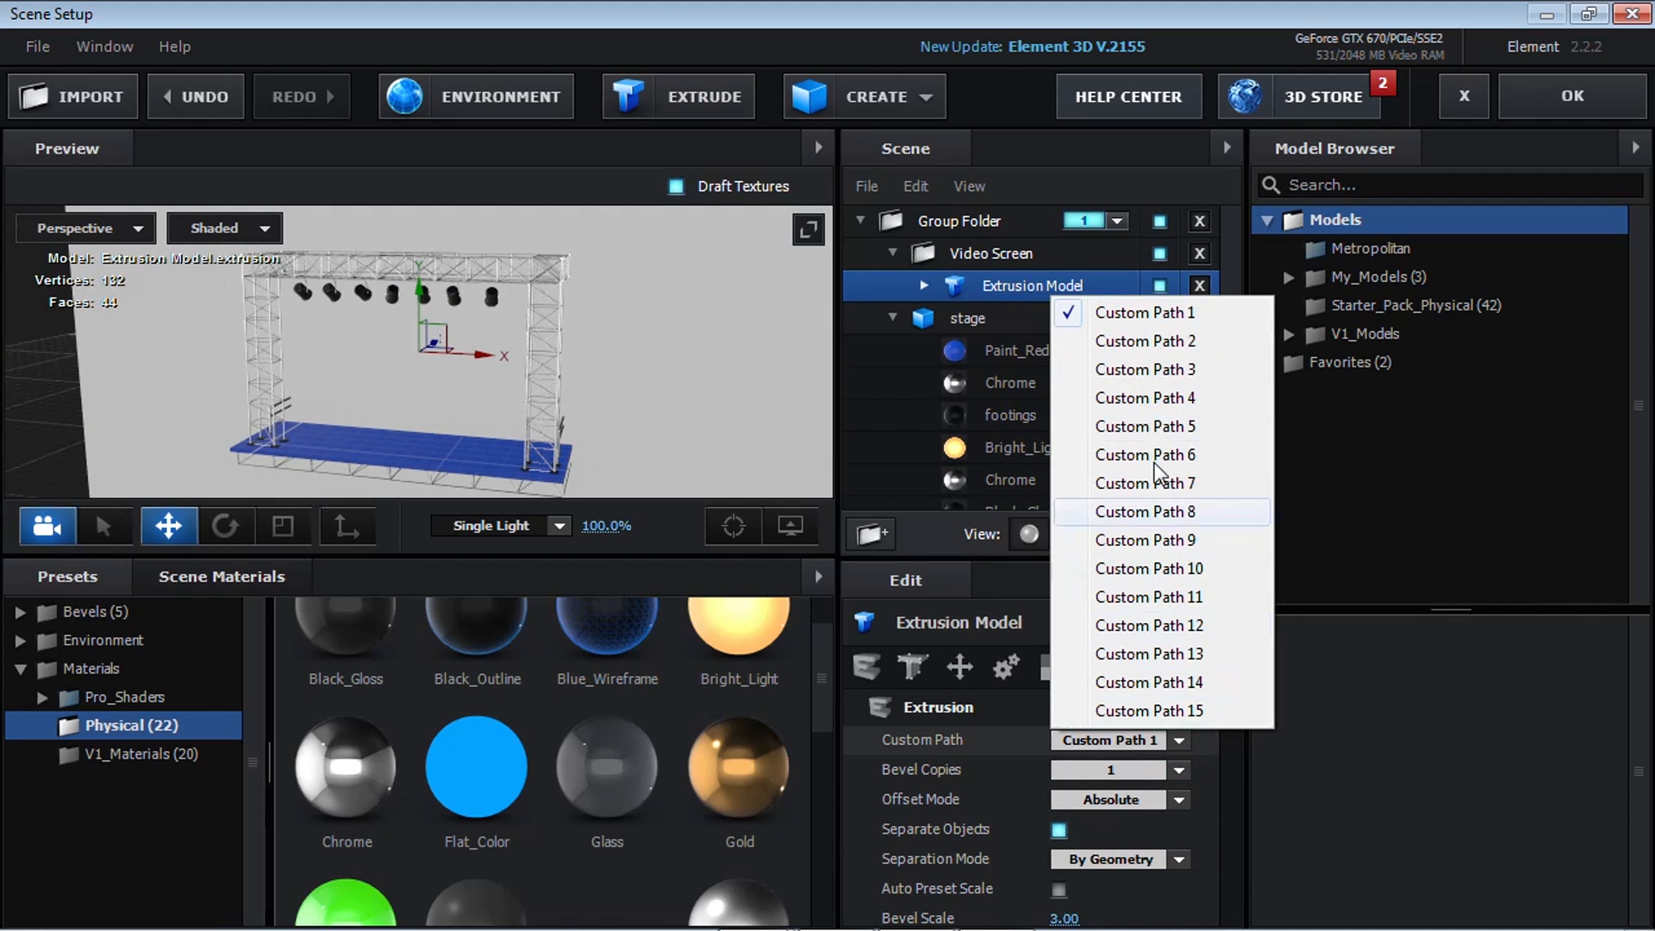
left_click(1186, 342)
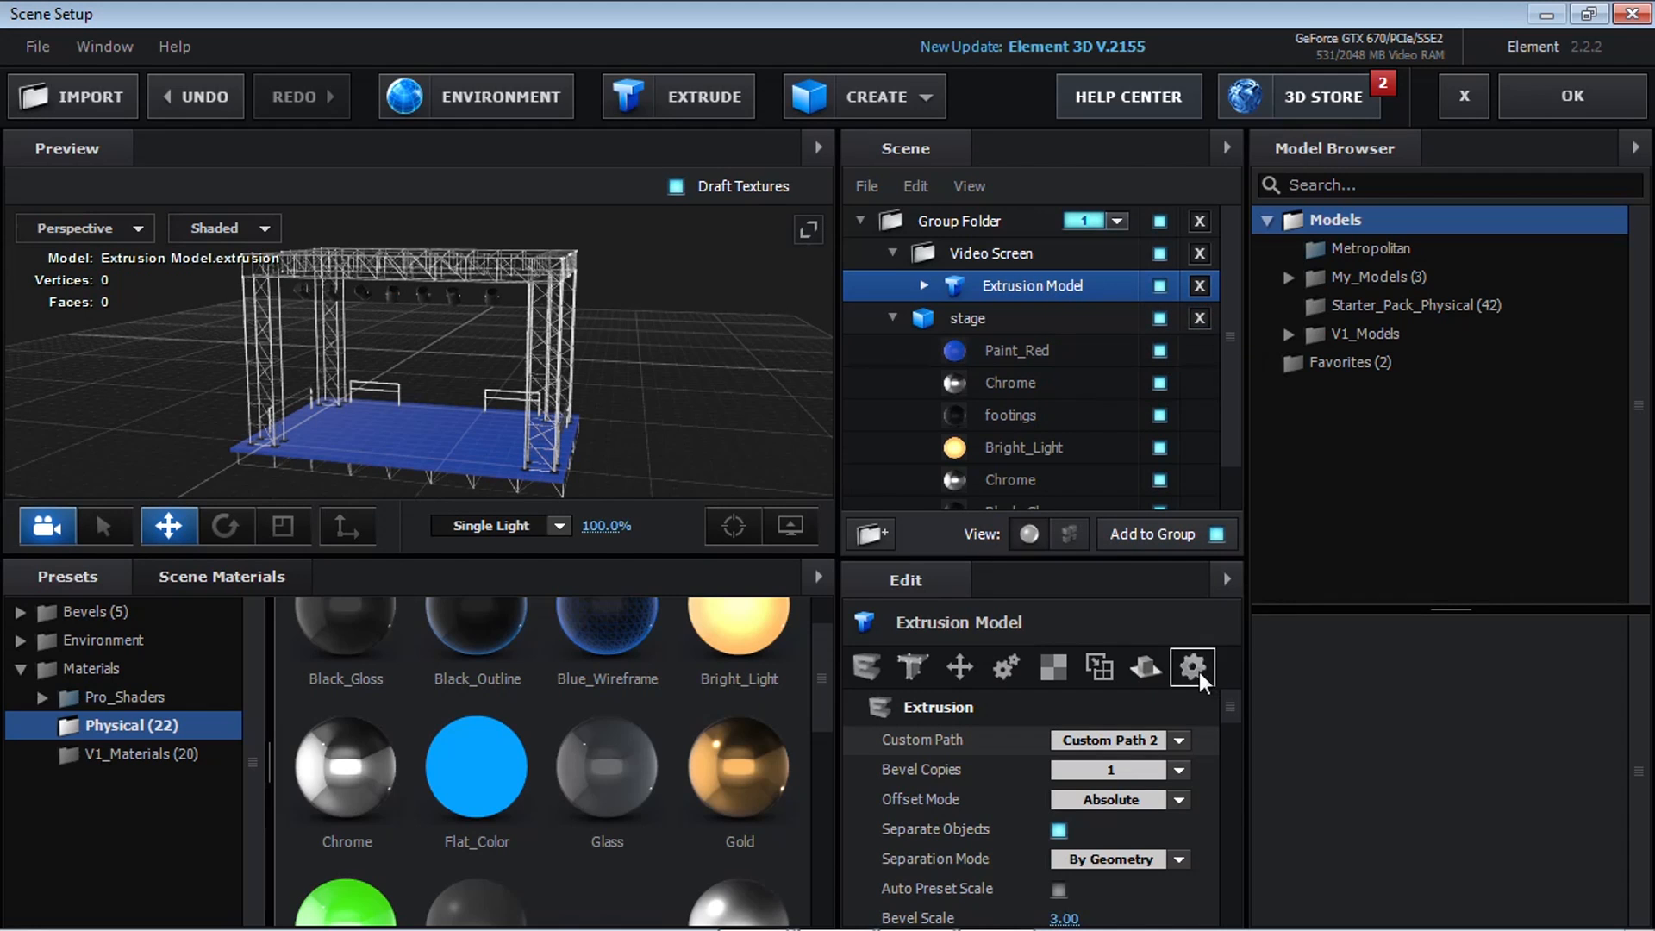
left_click(1180, 740)
left_click(1187, 312)
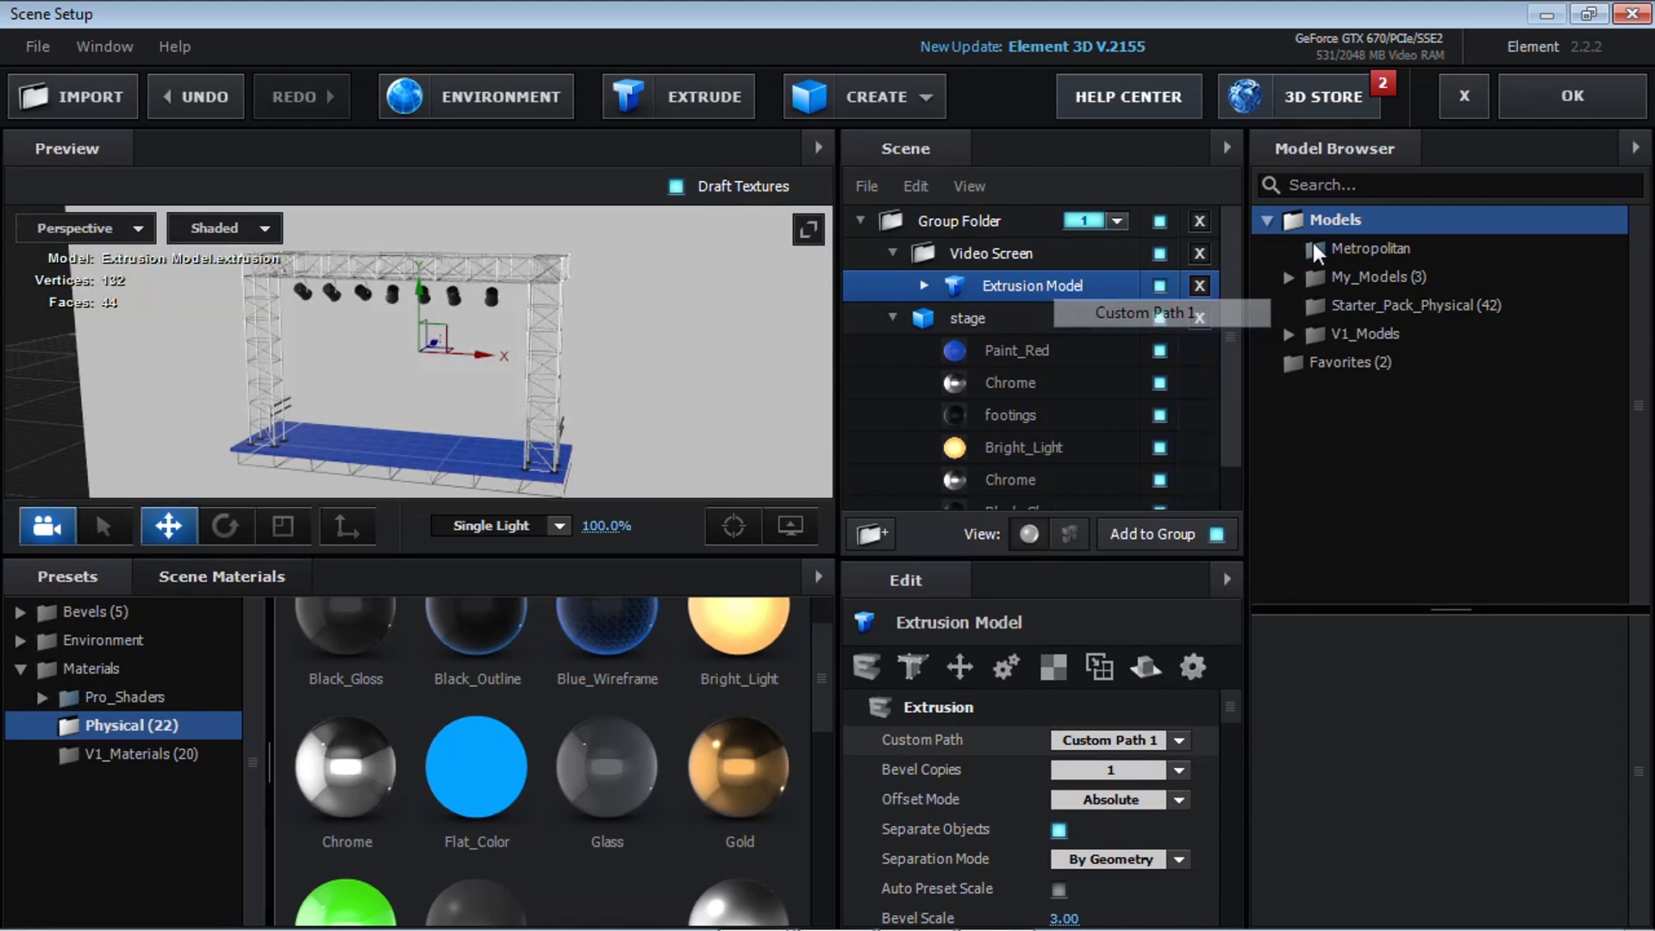
Step: Leave Scene Setup to check the Video Screen layer assignment of Path Layer 1 in Custom Text and Masks, and reopen Scene Setup
left_click(1573, 96)
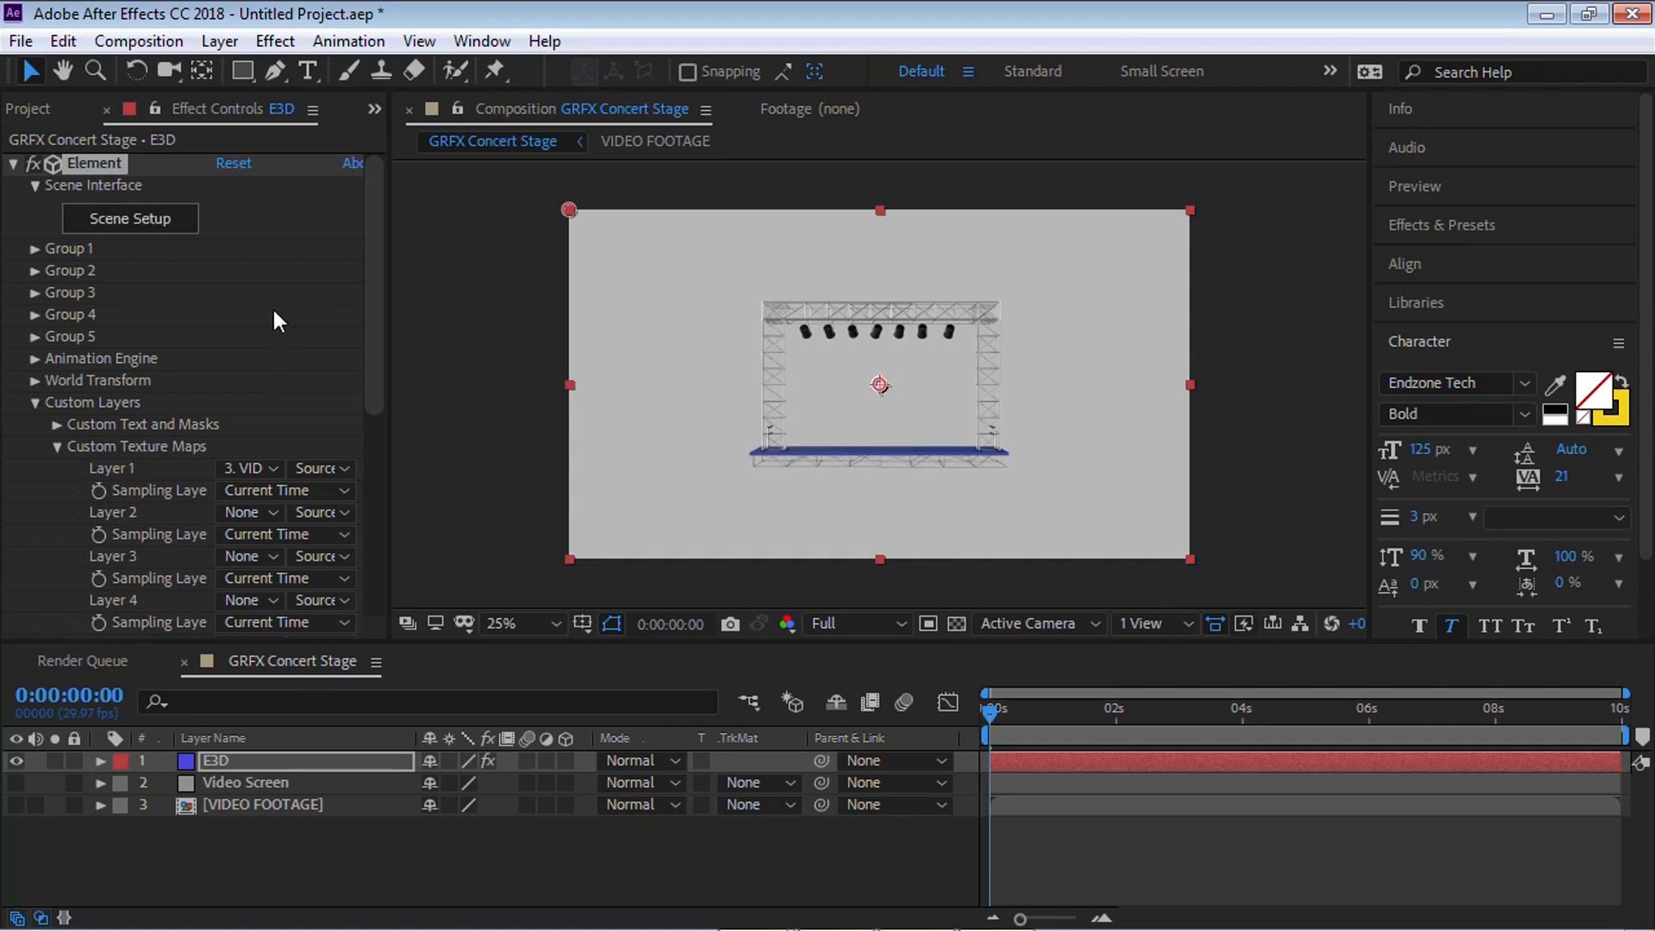
left_click(59, 446)
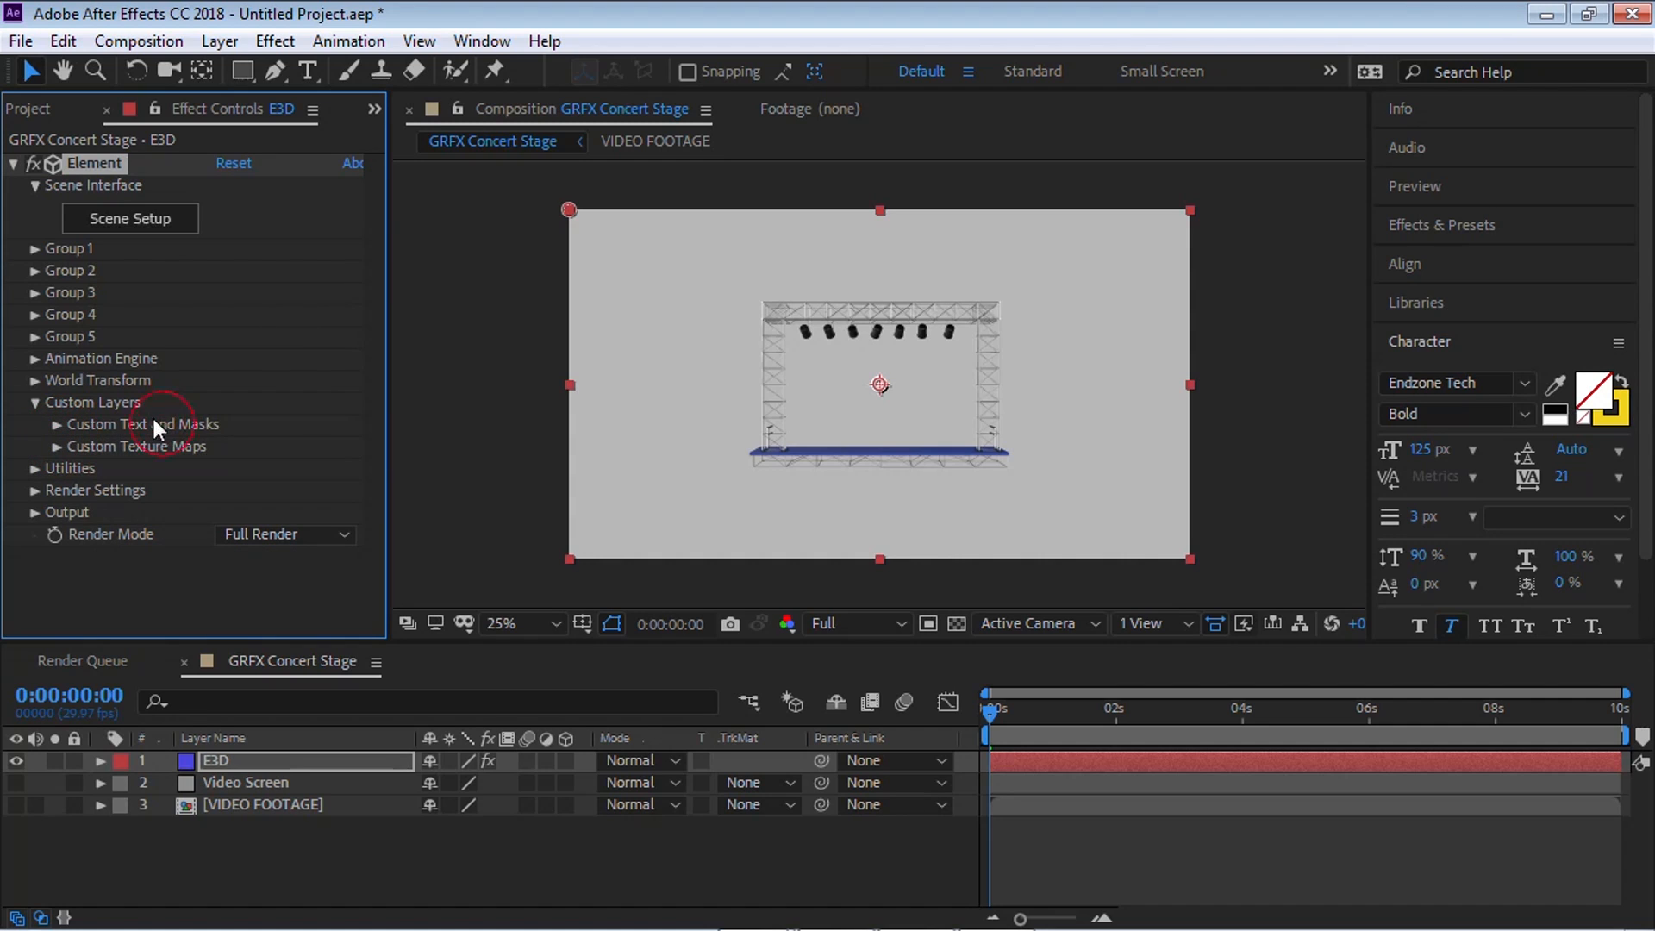
left_click(54, 424)
scroll(121, 414, "down", 2)
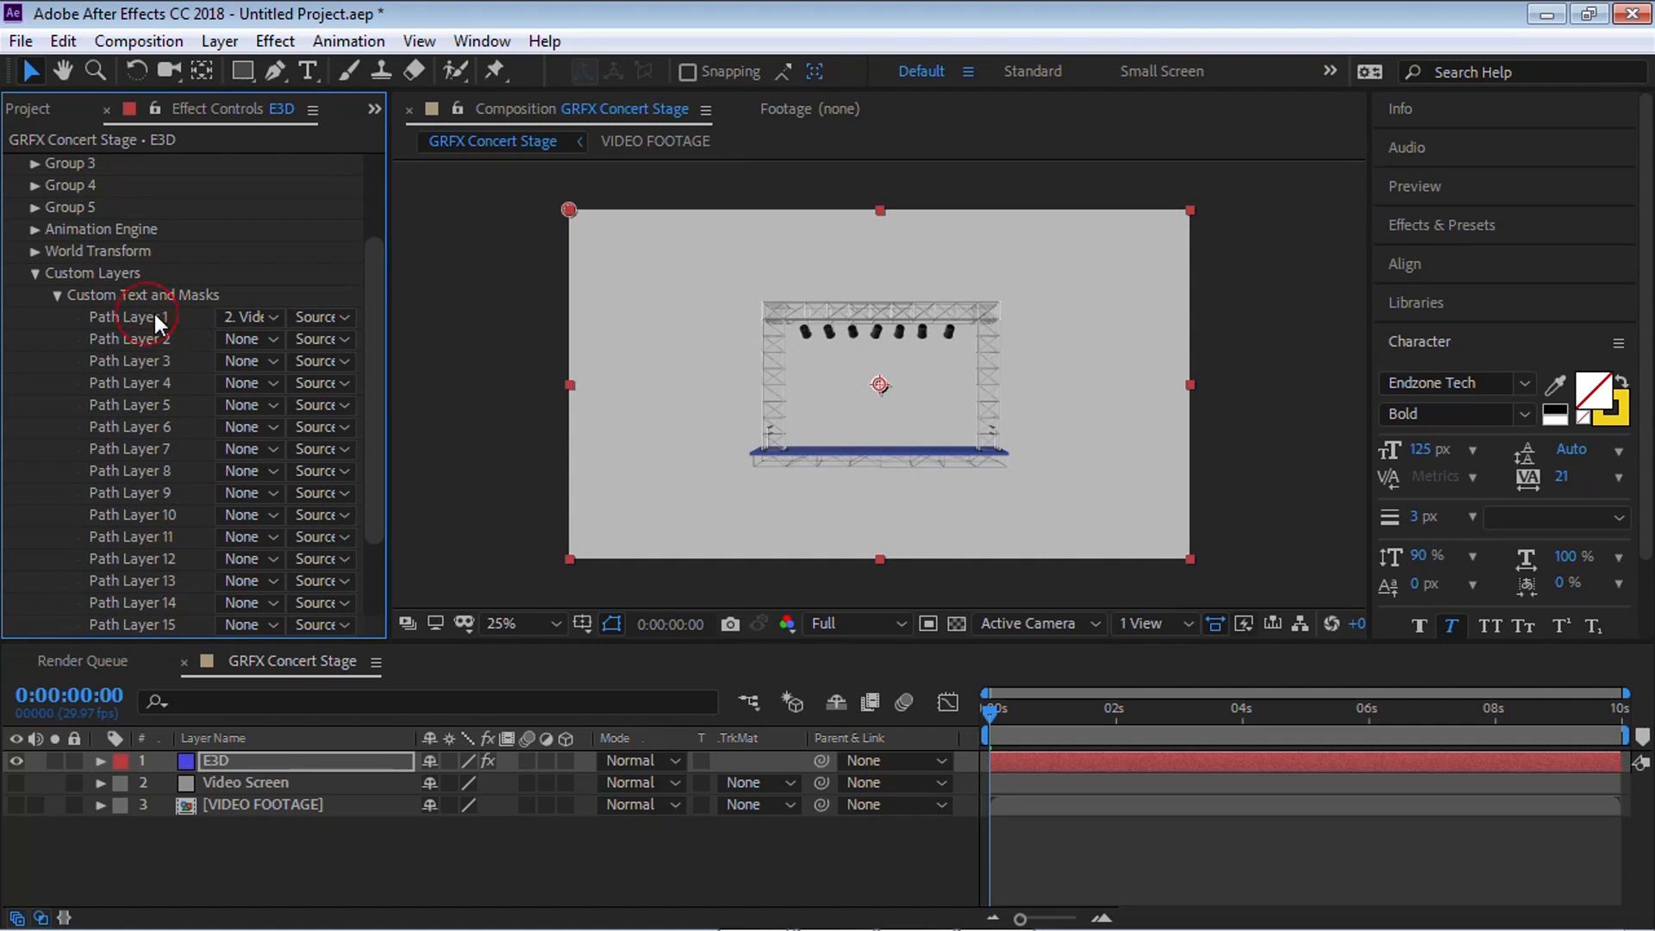
left_click(245, 318)
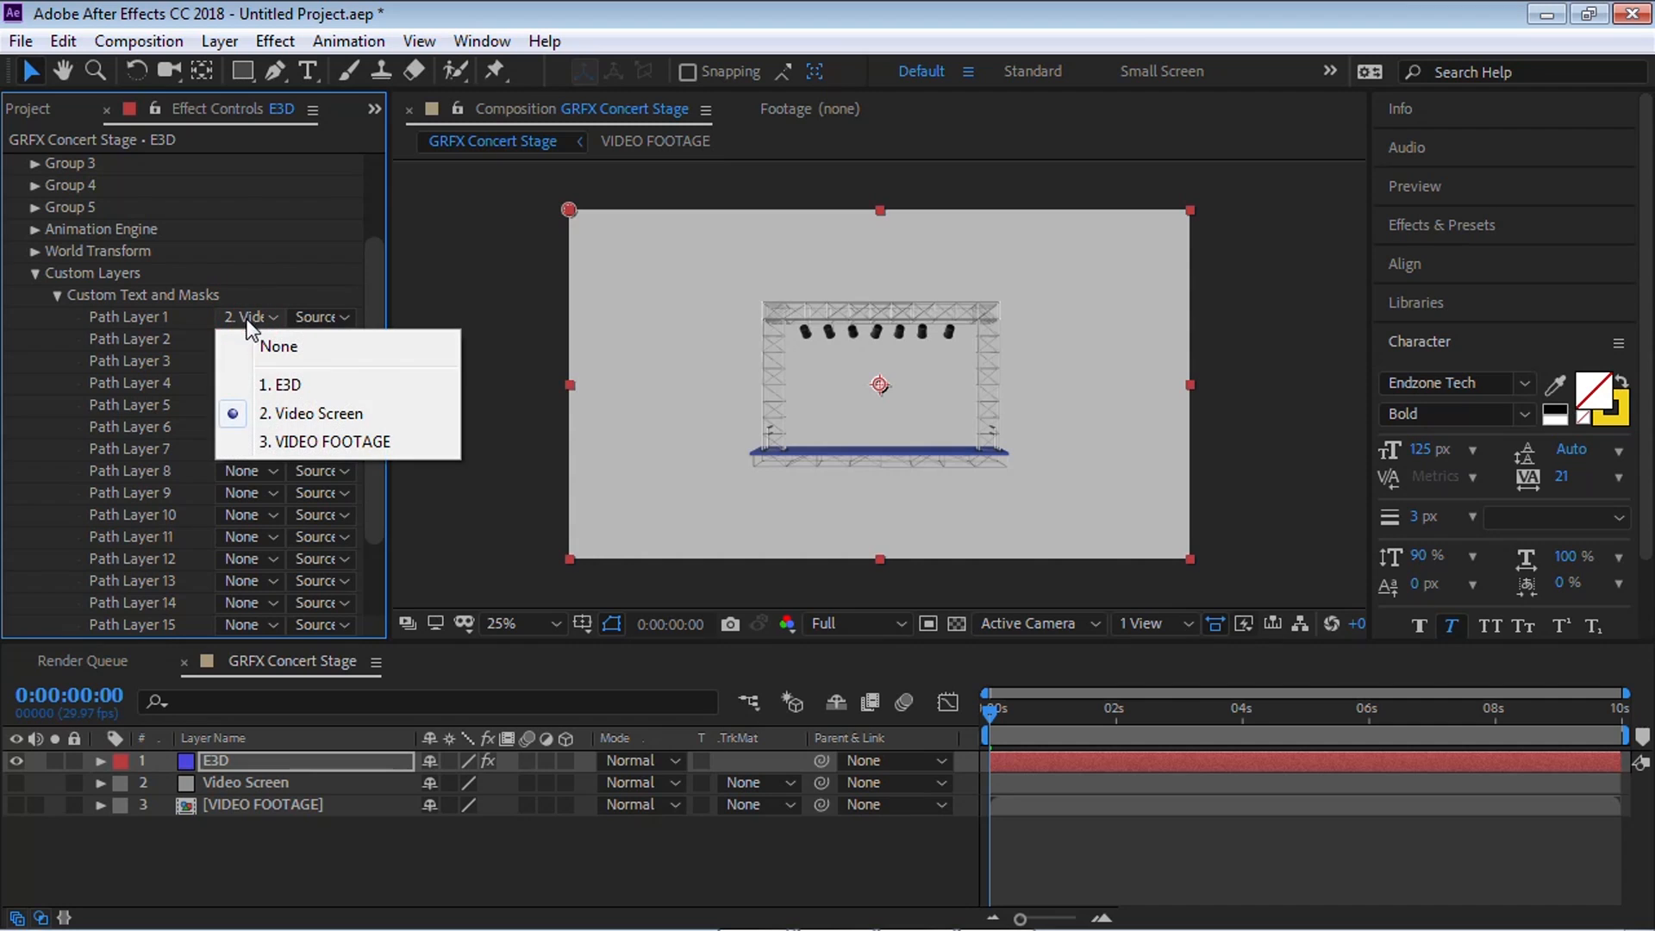
left_click(169, 310)
left_click(245, 317)
left_click(284, 413)
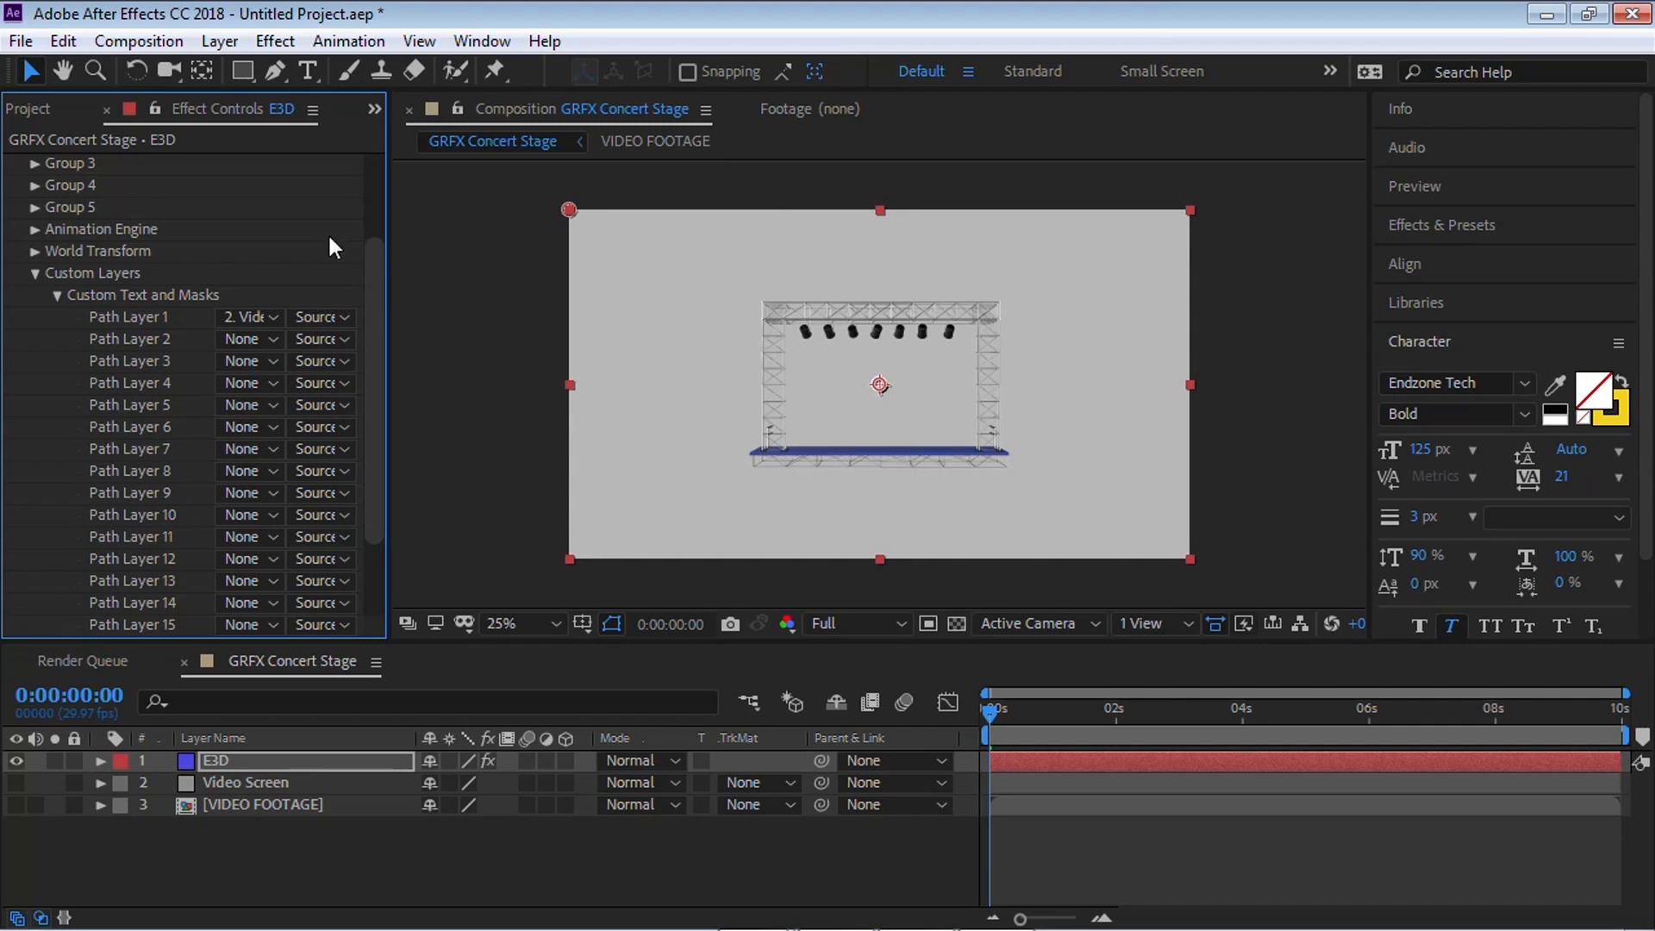
left_click_drag(370, 277, 230, 191)
left_click(169, 222)
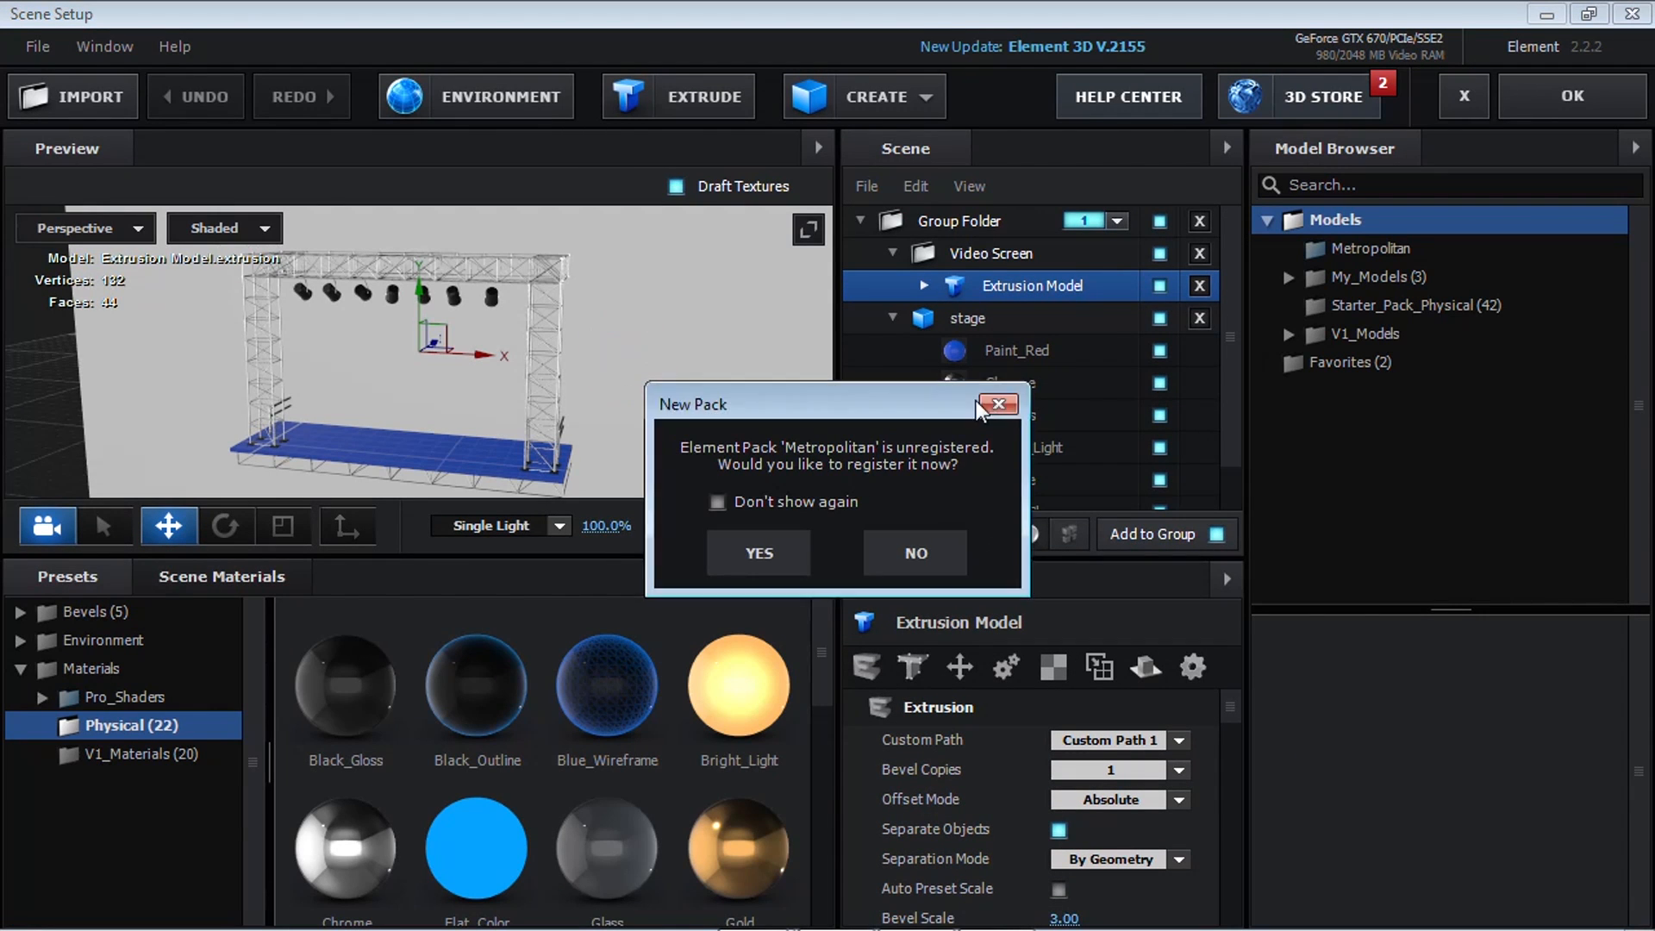
left_click(995, 403)
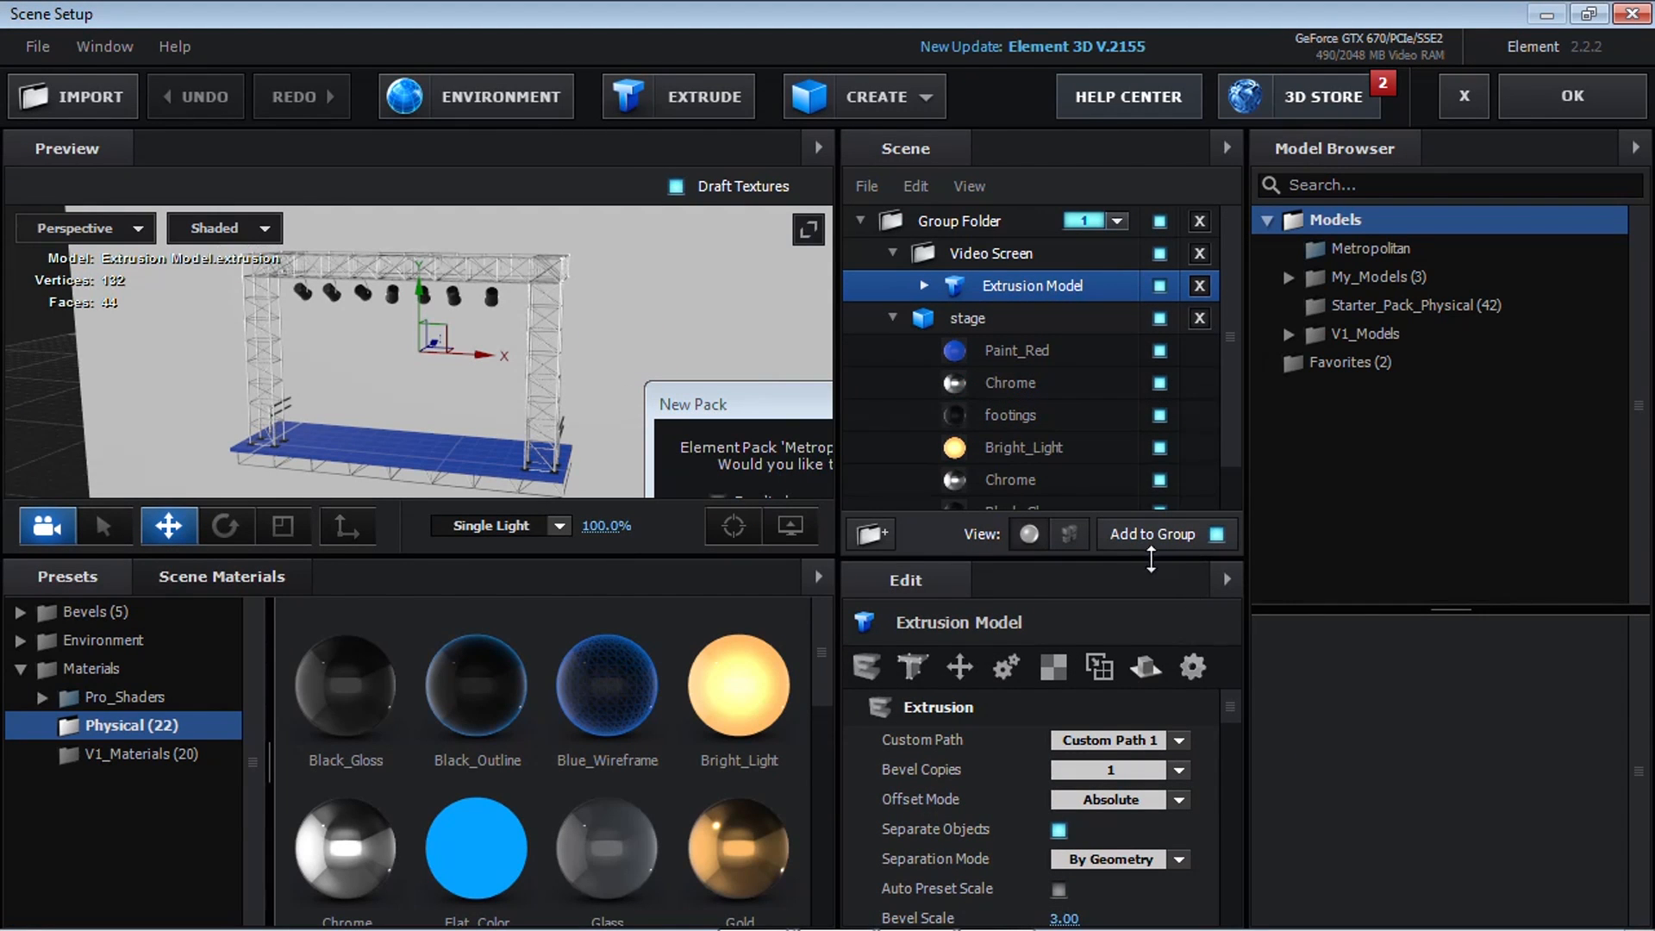
Step: Set the extrusion model's scale to 25% on all axes
left_click(959, 667)
left_click(1078, 776)
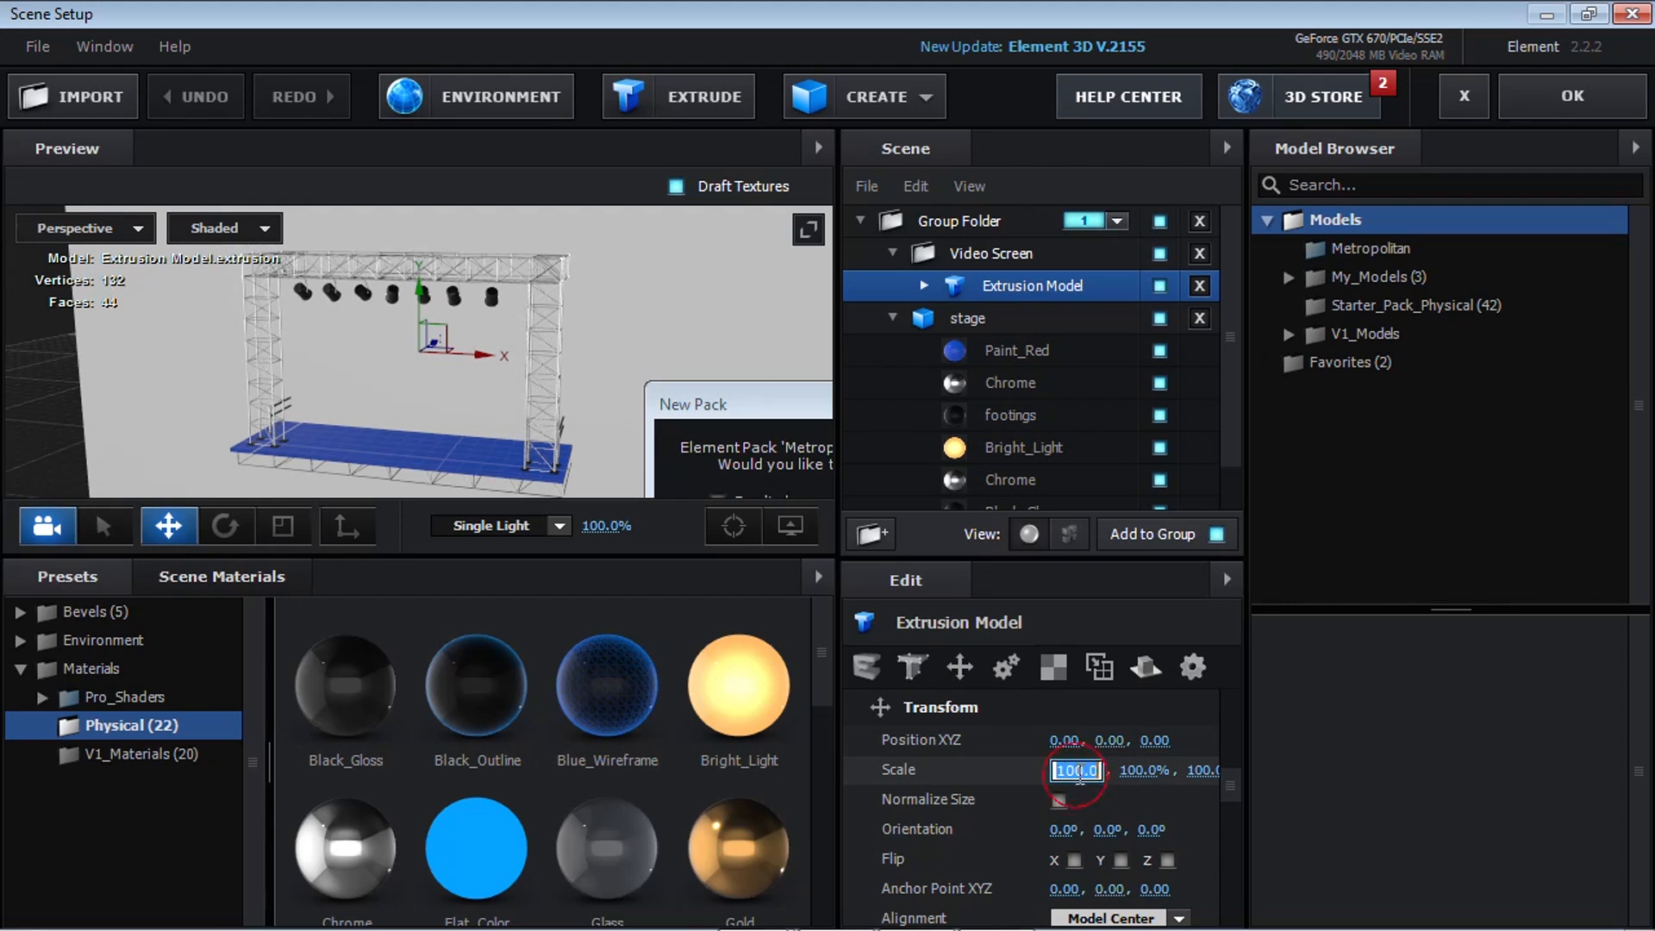
type("25")
key("Return")
Step: Set the Extrude depth of the extrusion model's Bevel 1 to 0.20
left_click_drag(576, 324, 720, 361)
scroll(385, 314, "up", 8)
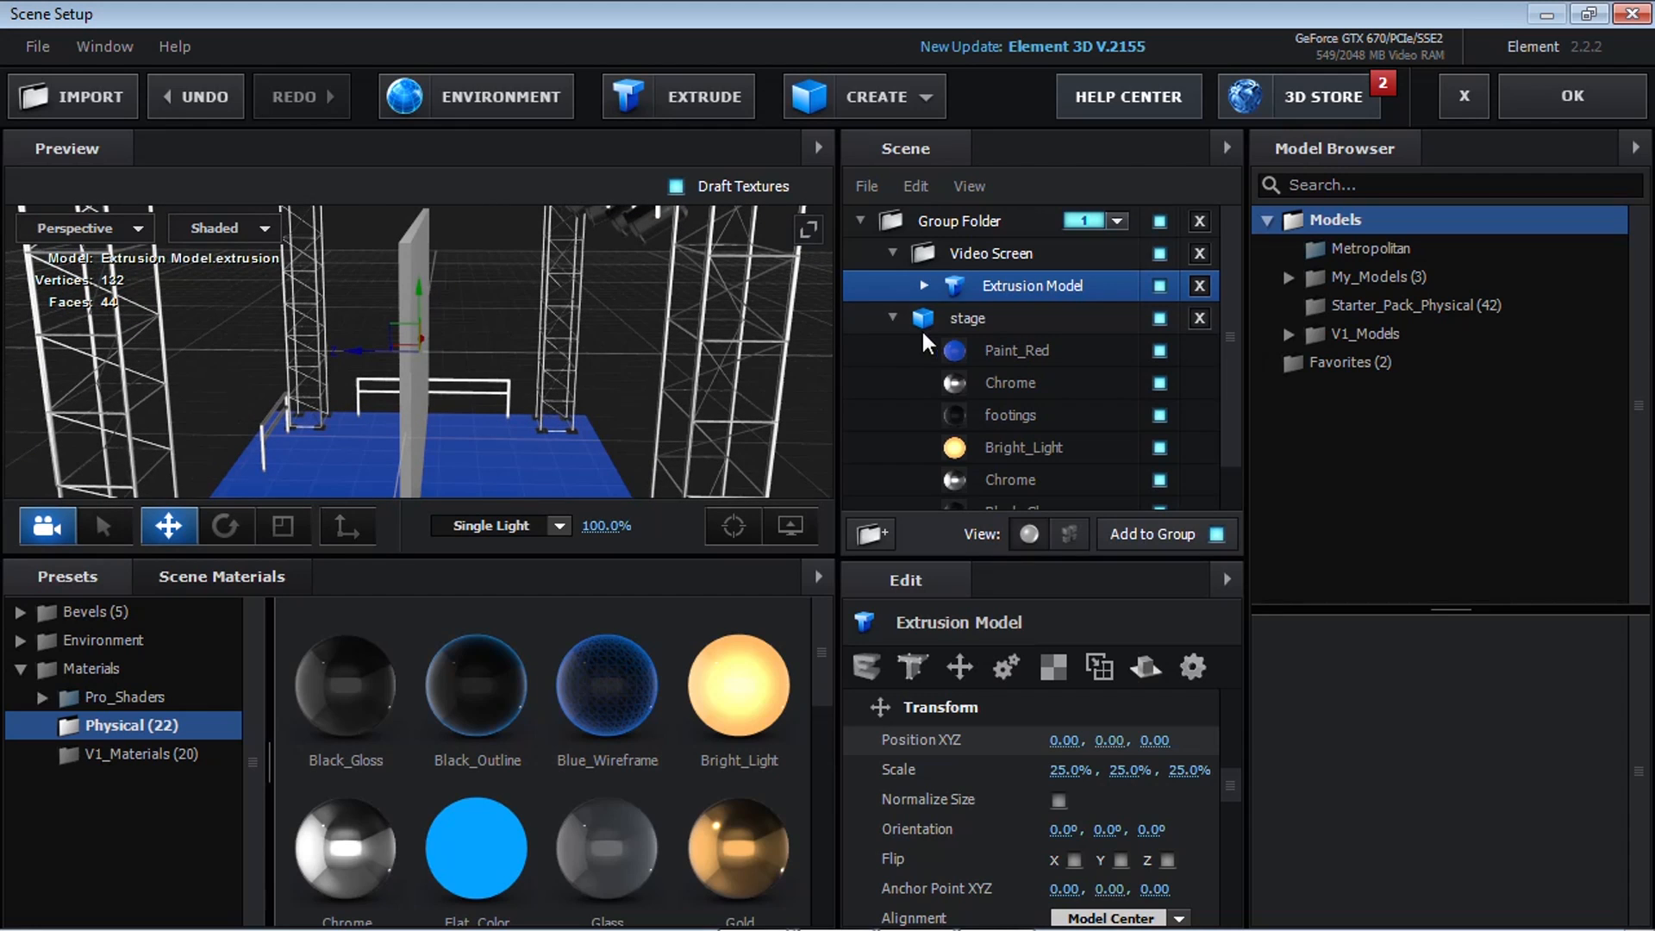
left_click(925, 285)
left_click(1030, 319)
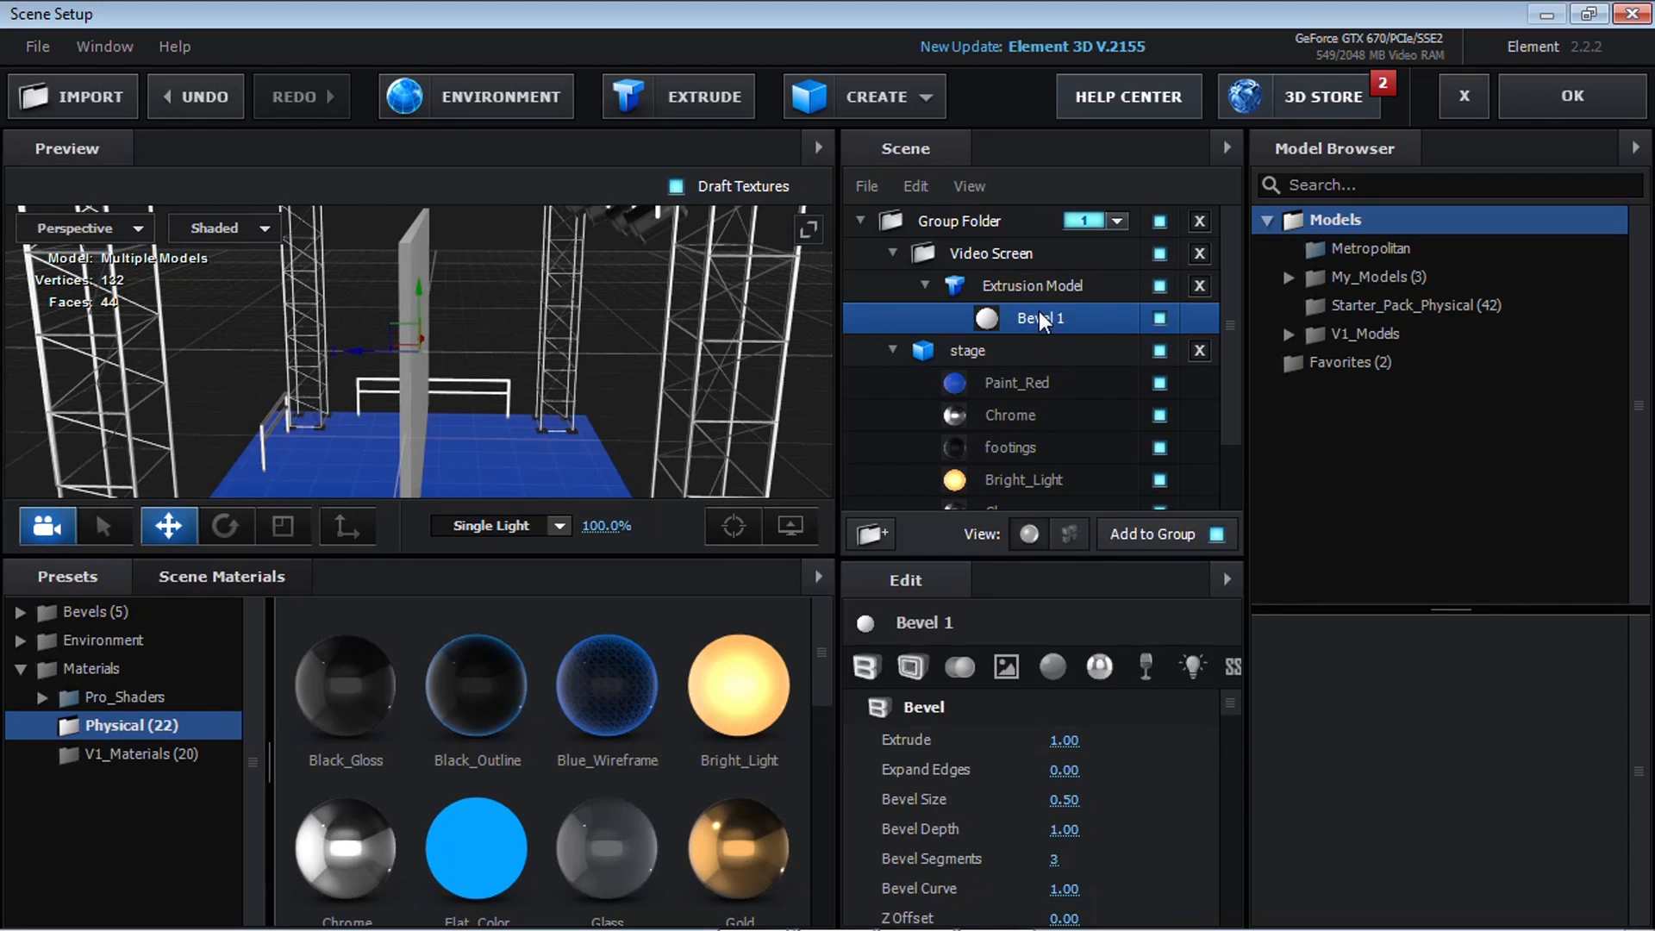
left_click(1066, 739)
type(".2")
key("Return")
left_click_drag(694, 369, 469, 350)
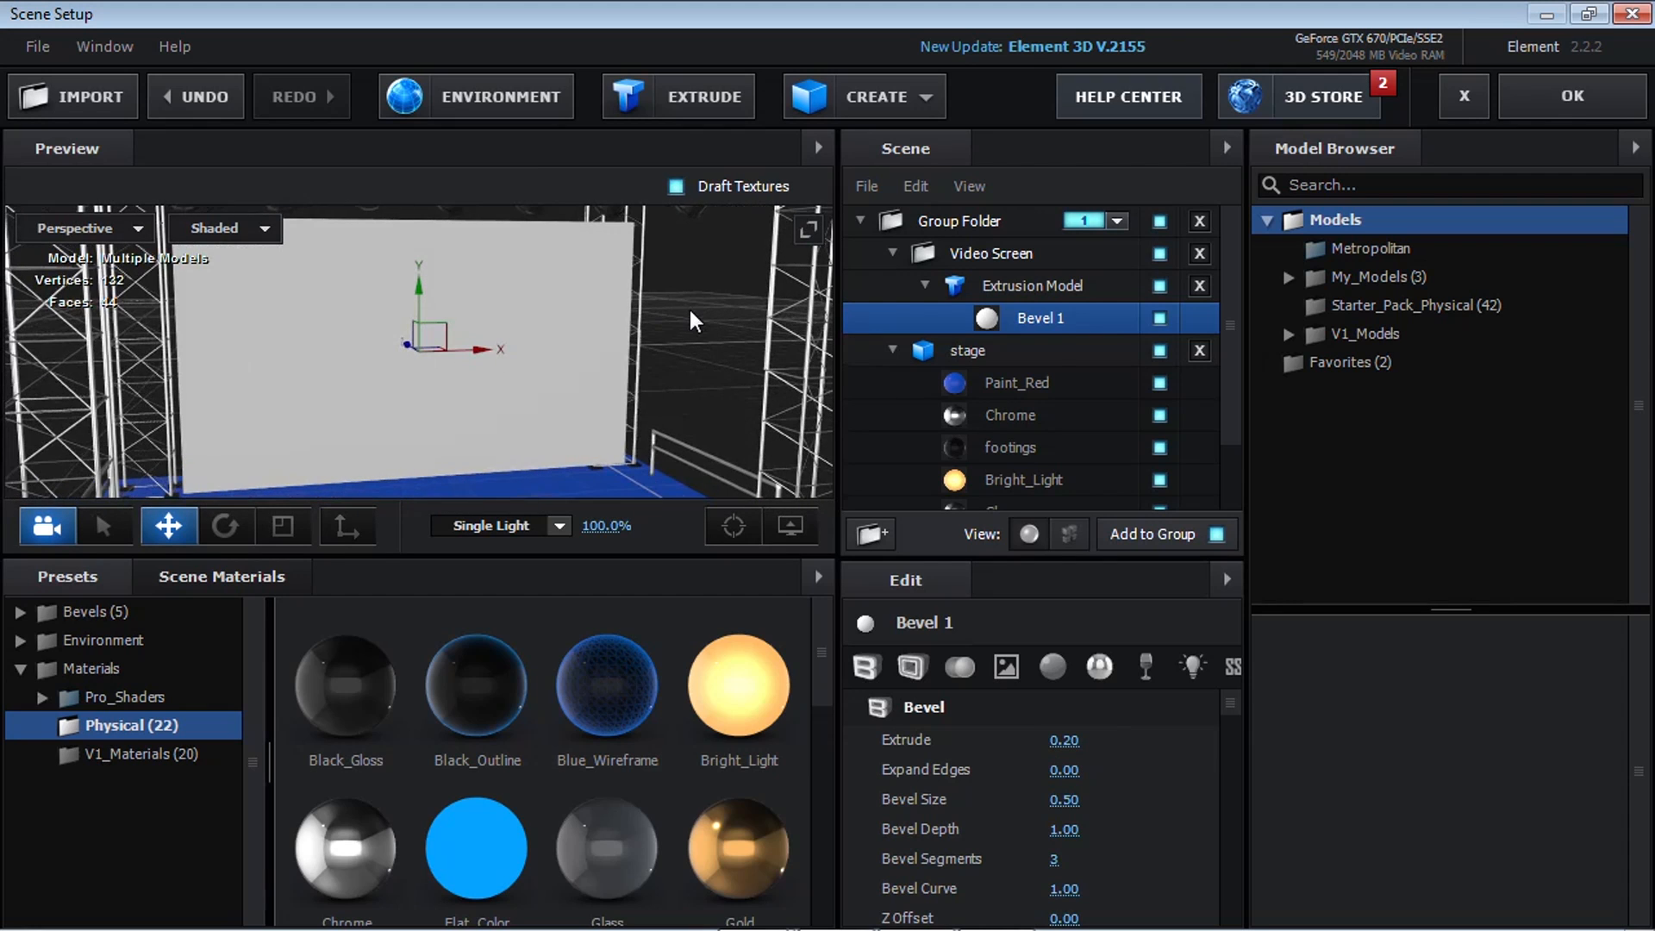
scroll(546, 352, "down", 5)
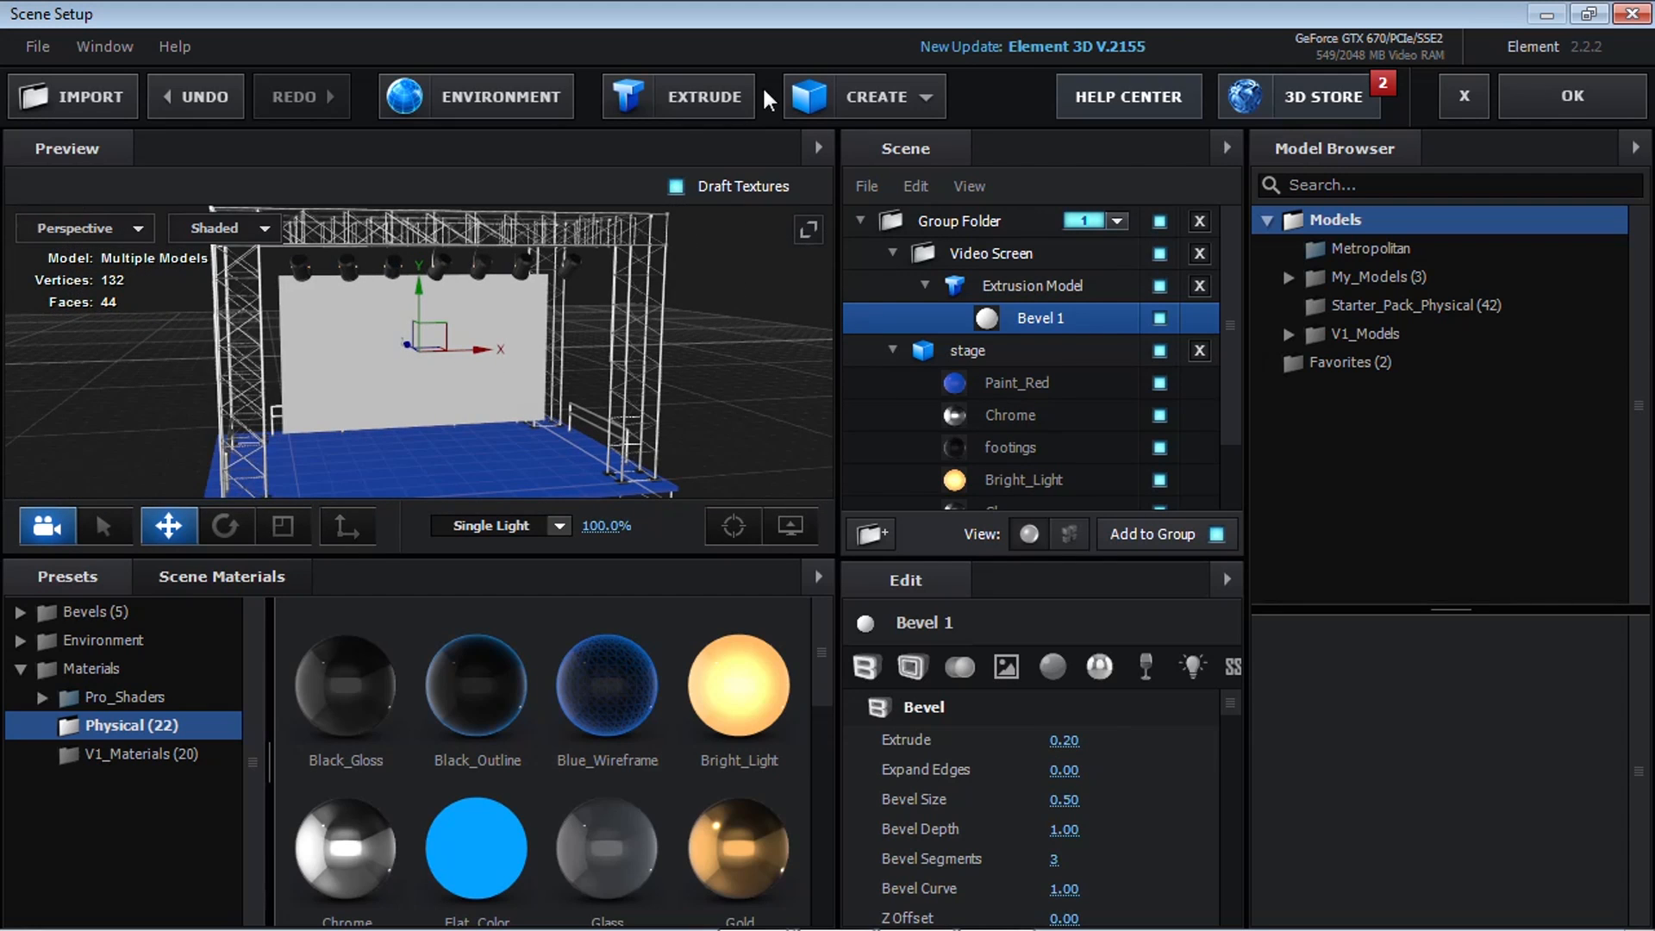
Step: Create a cylinder model in the group folder and set its chamfer to 0
left_click(923, 96)
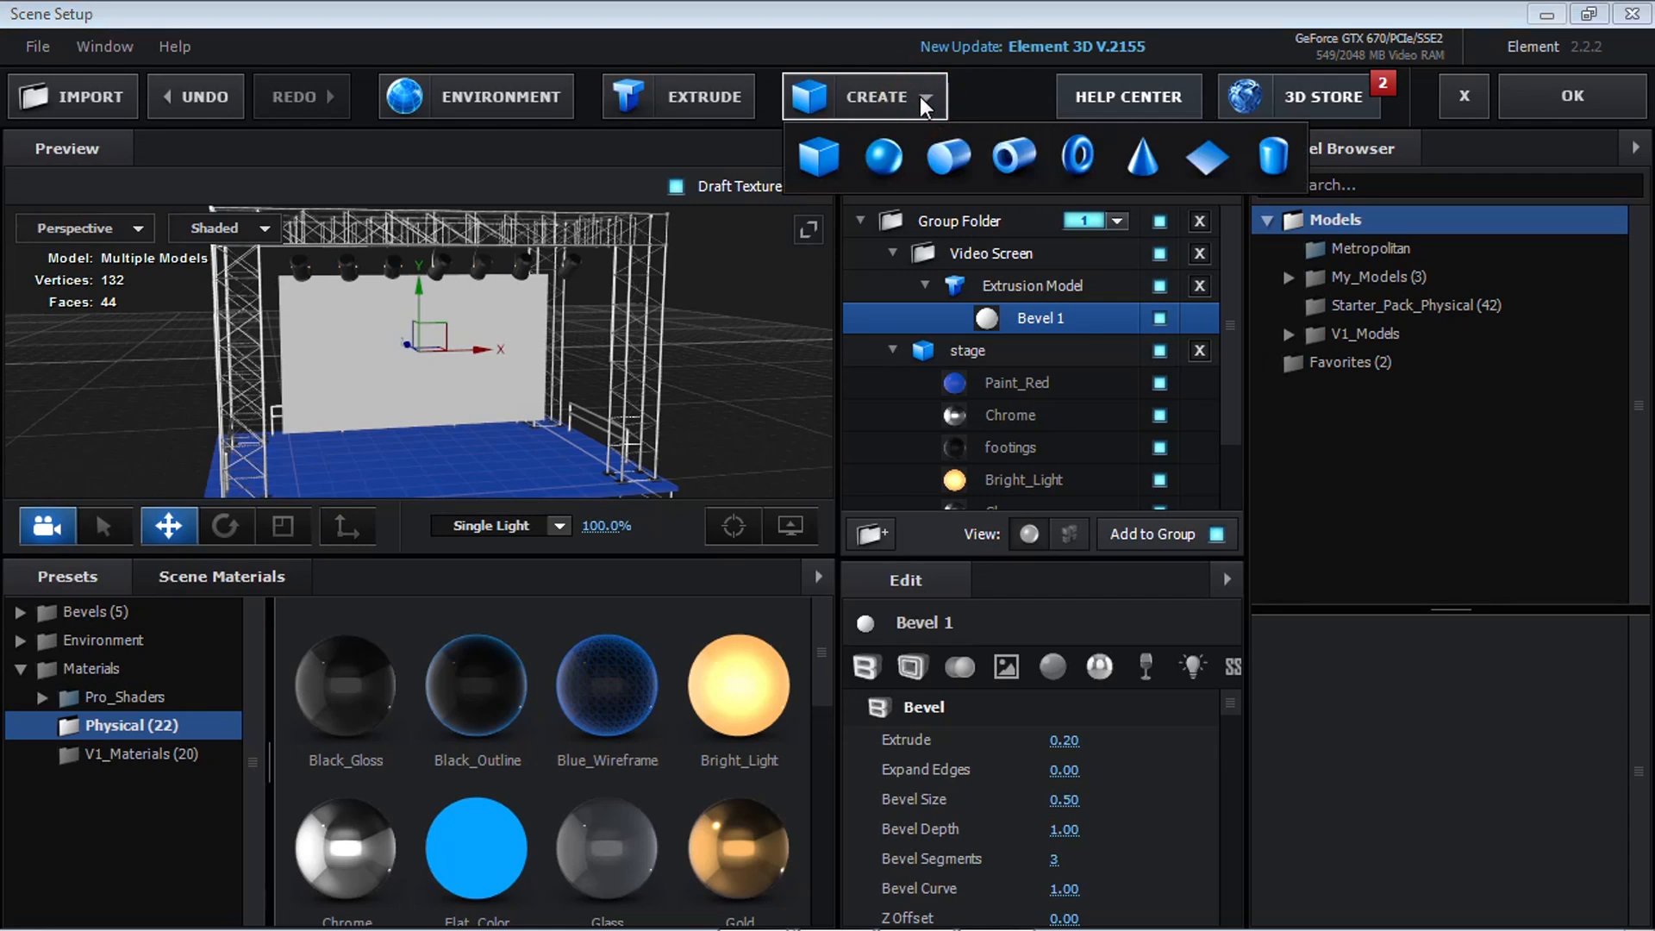
left_click(949, 159)
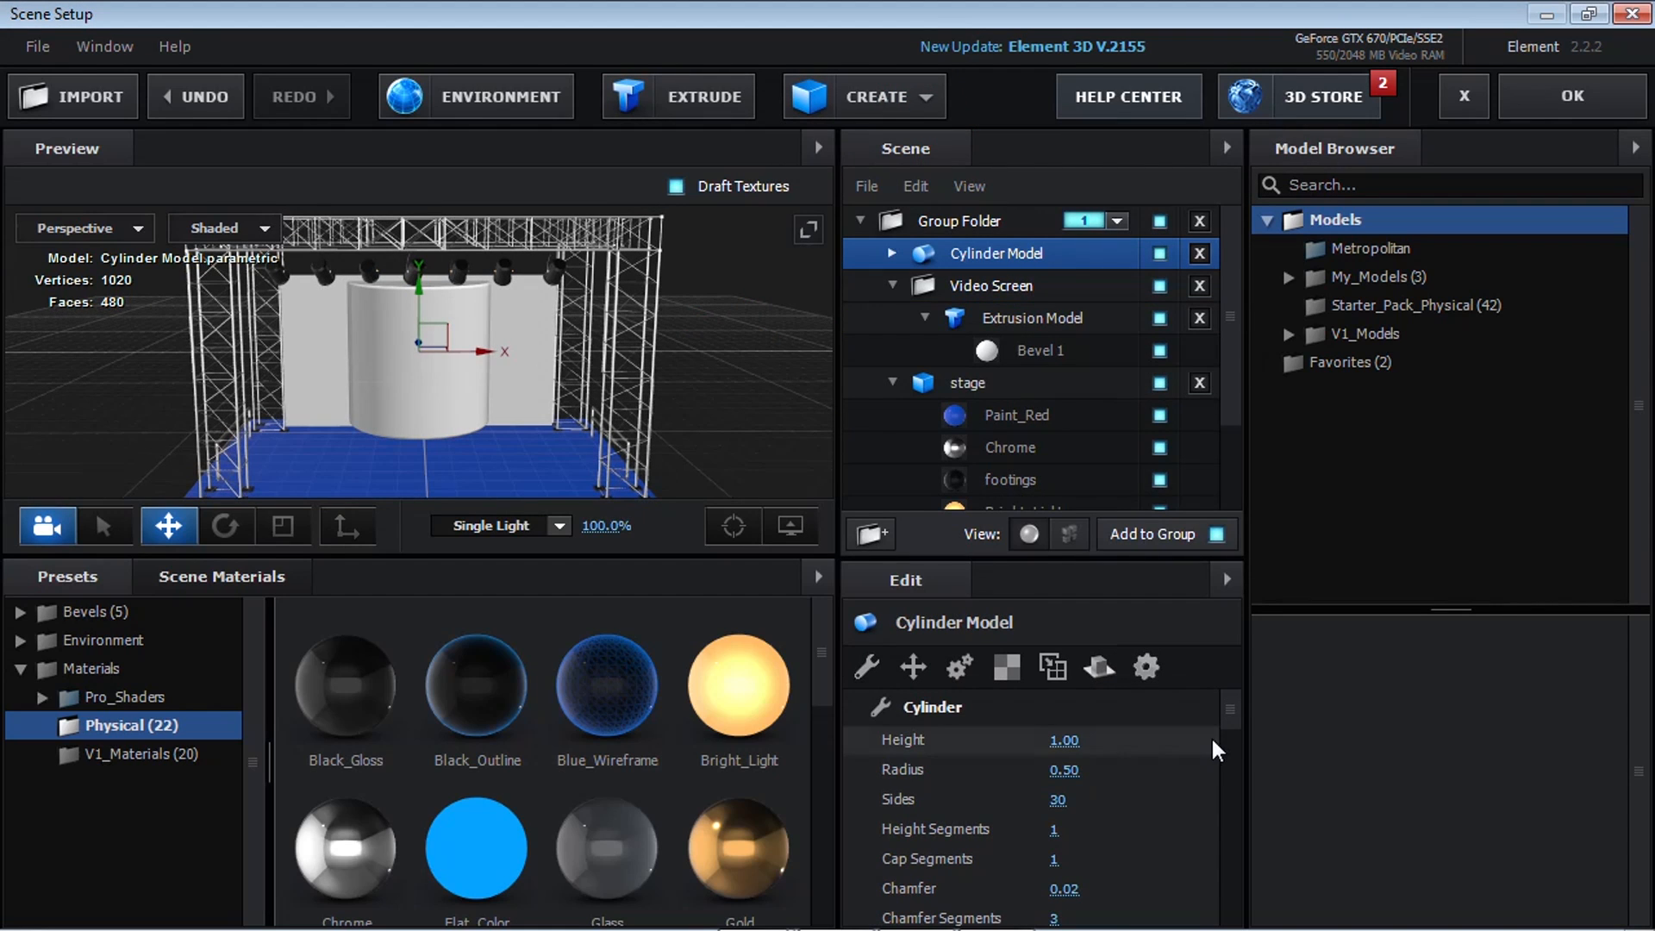
scroll(1226, 724, "down", 1)
left_click(1073, 845)
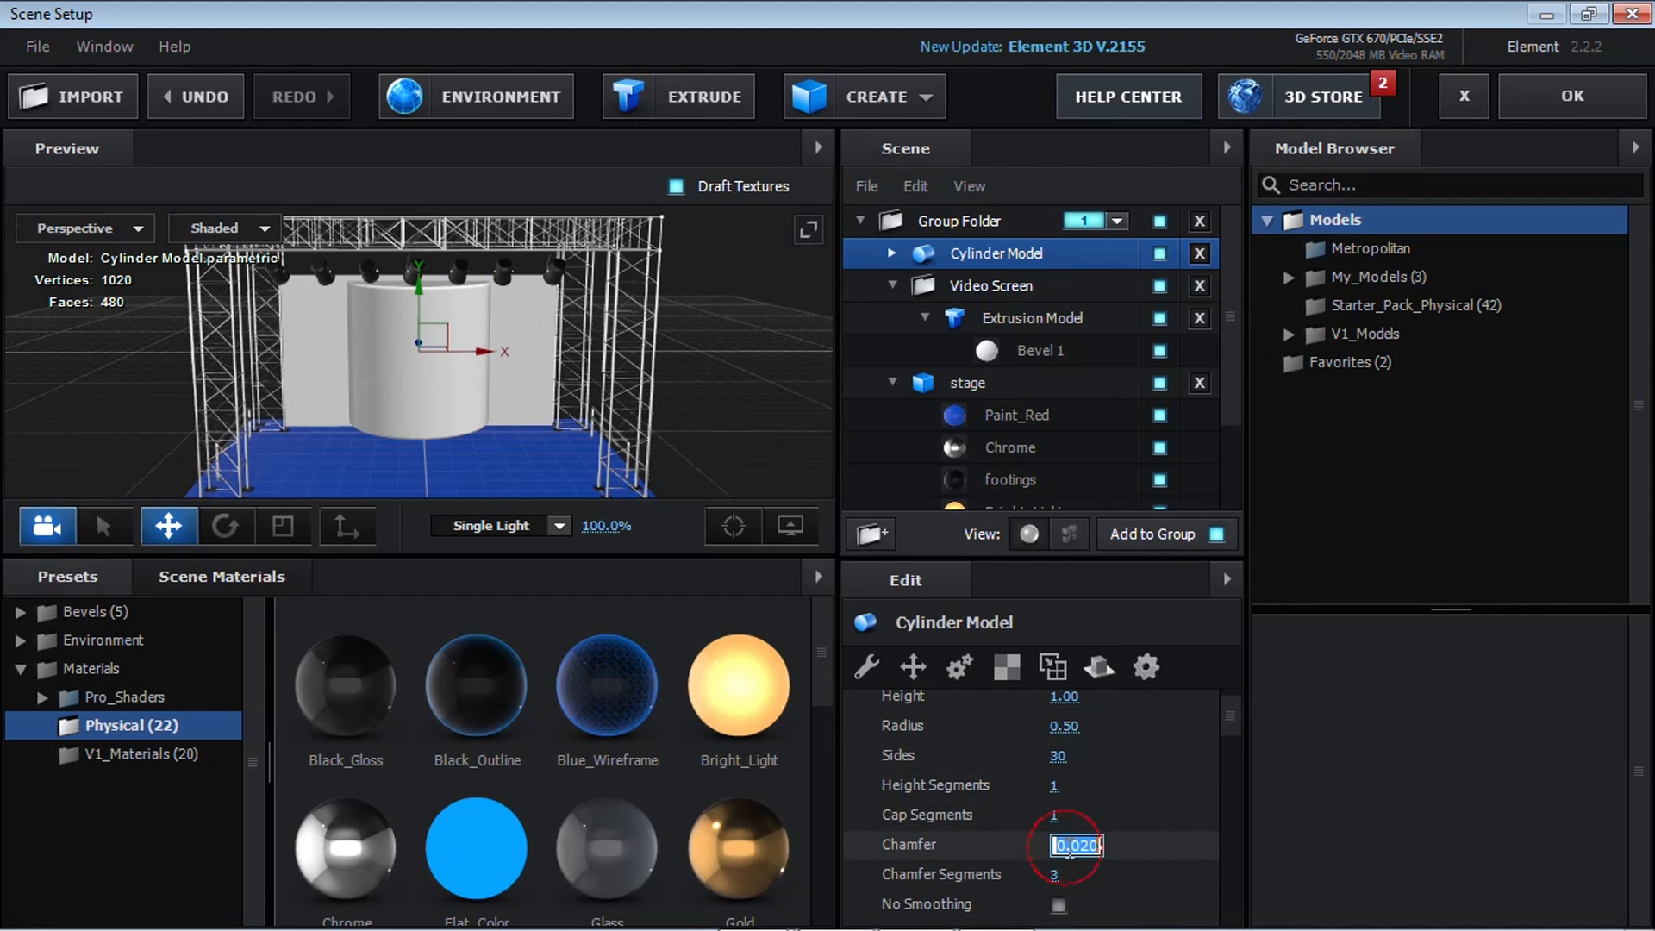
type("0")
key("Return")
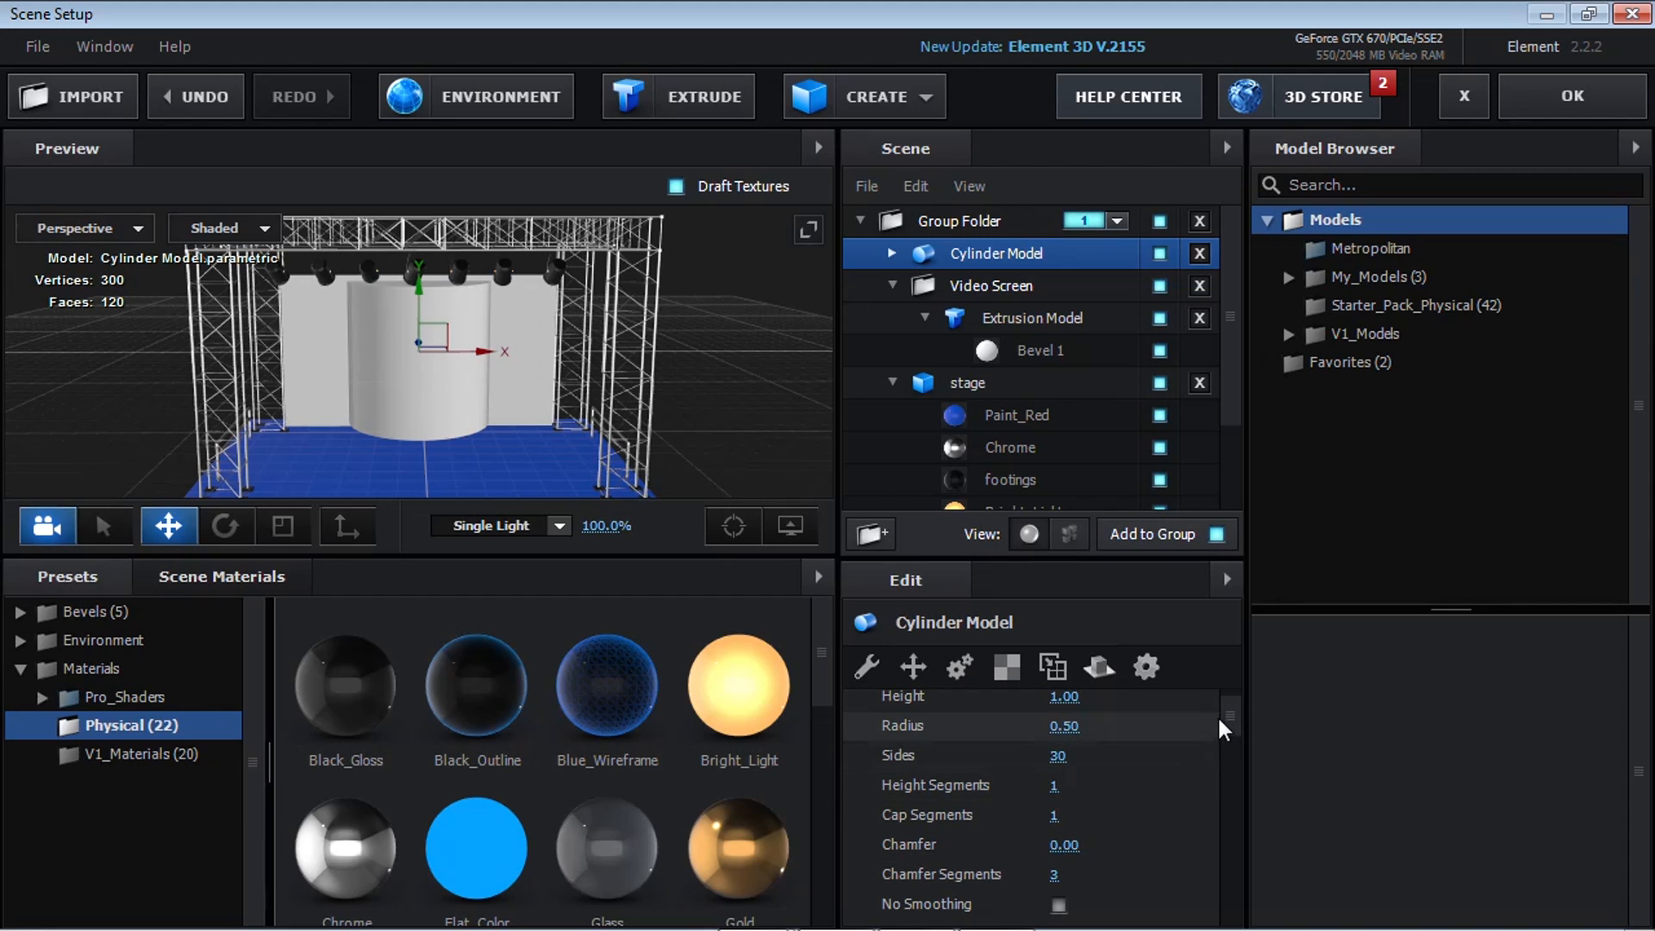
Step: Set the cylinder's height and radius both to 0.01
scroll(1222, 728, "up", 1)
left_click(1064, 733)
type(".0")
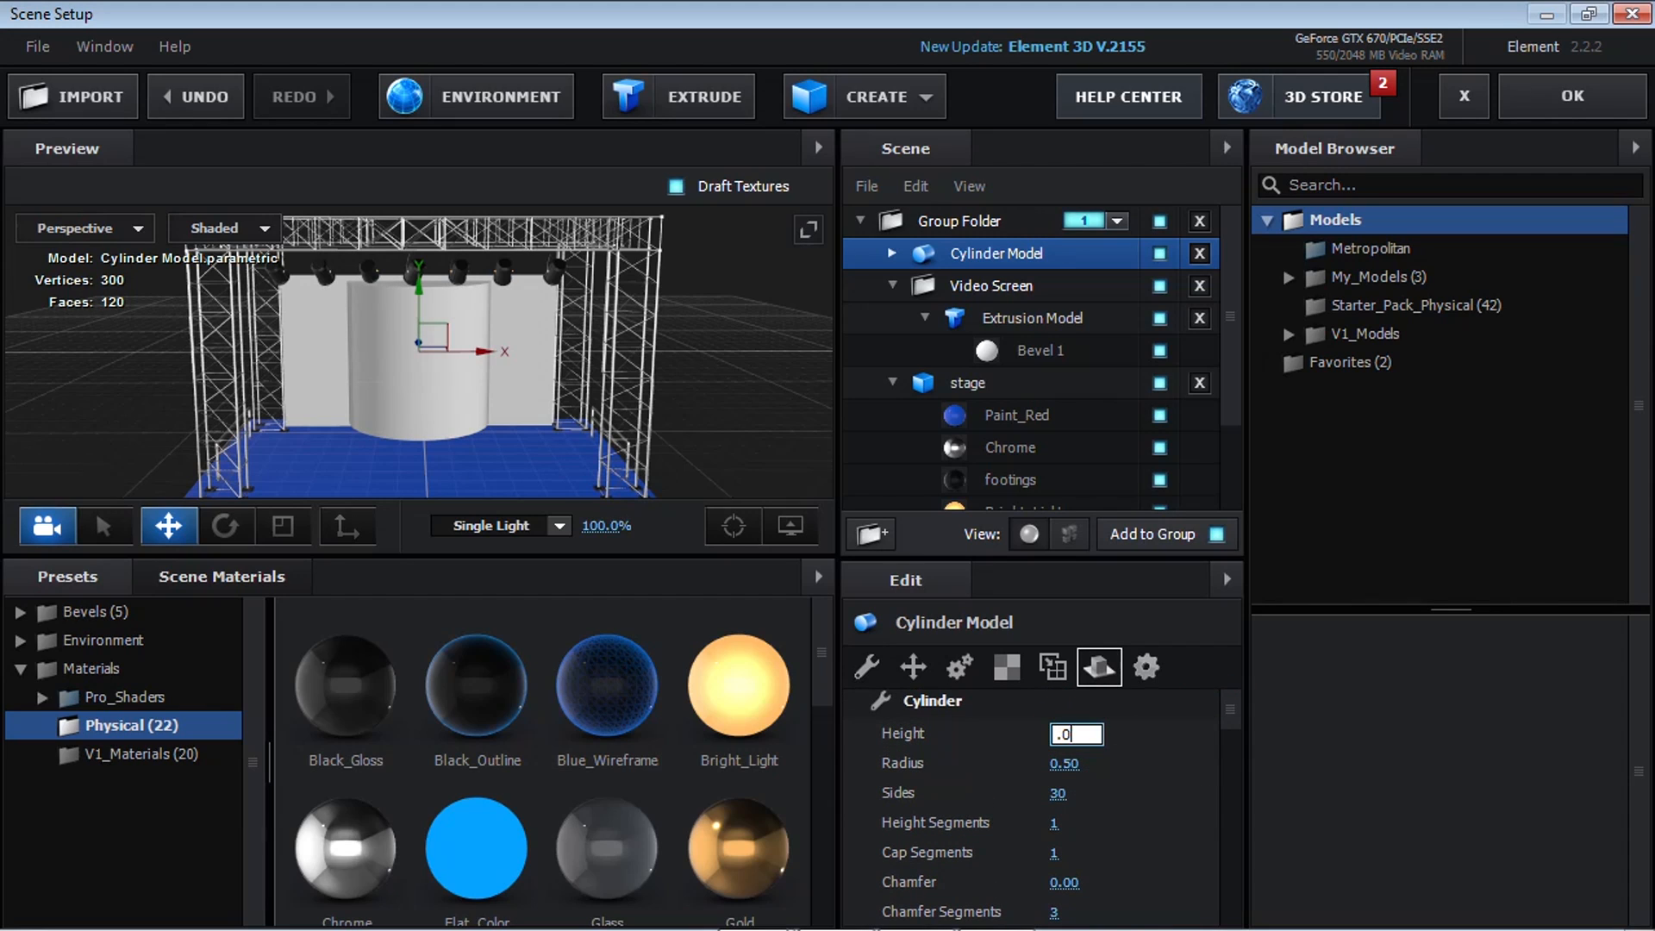
type("1")
key("Tab")
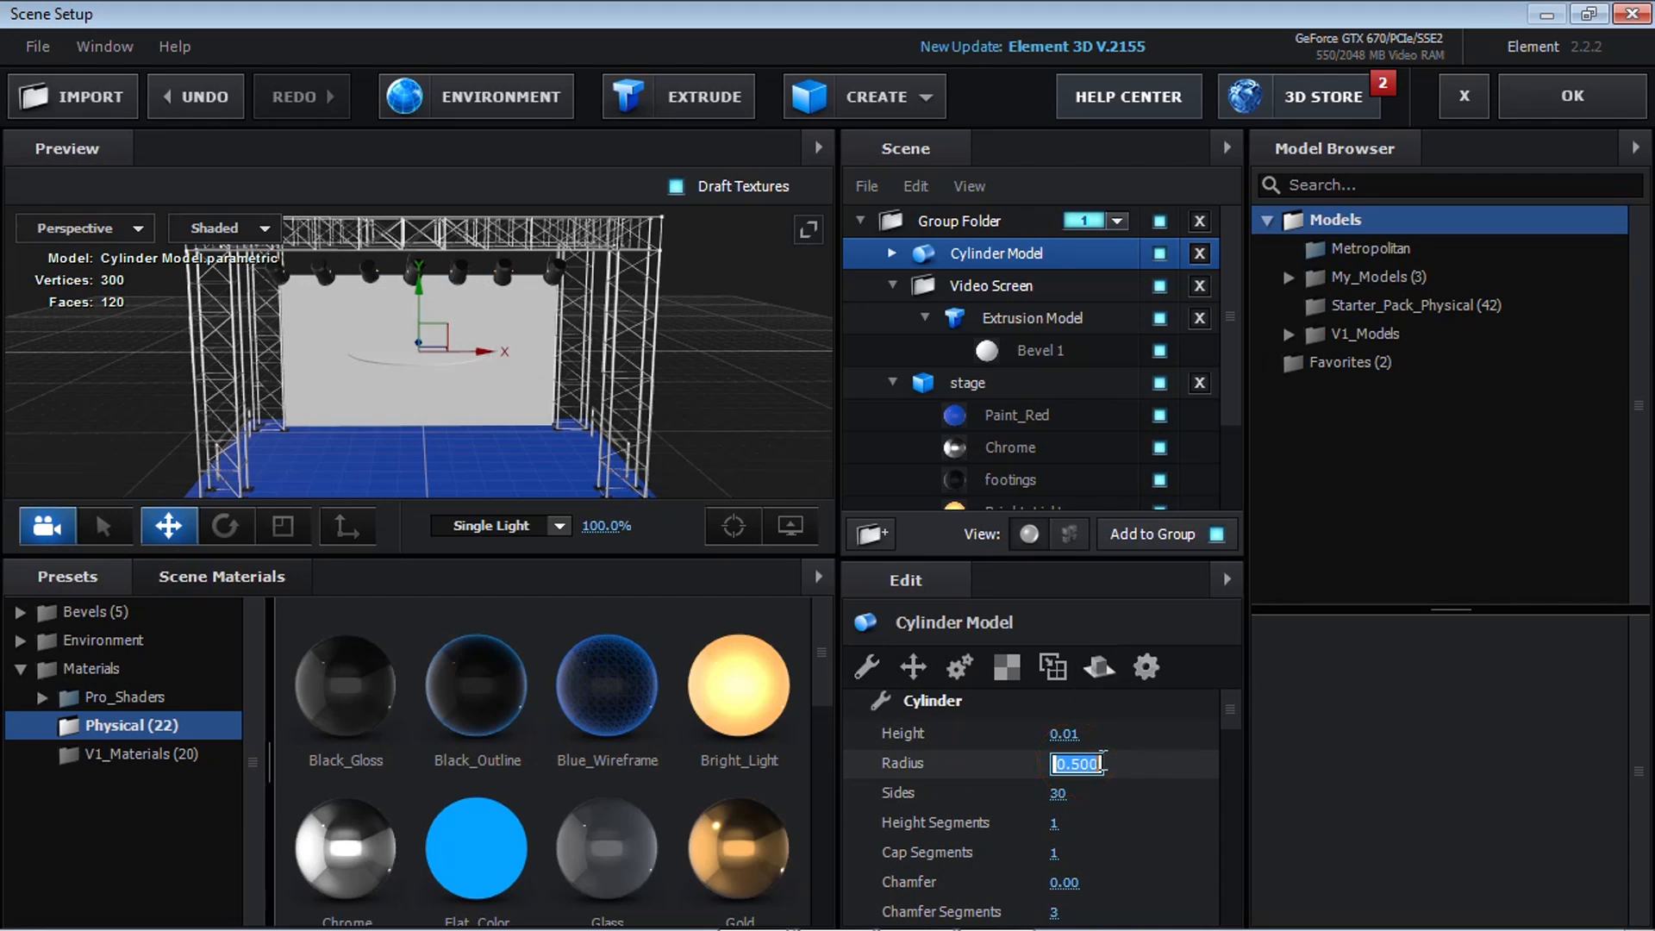
type(".01")
key("Return")
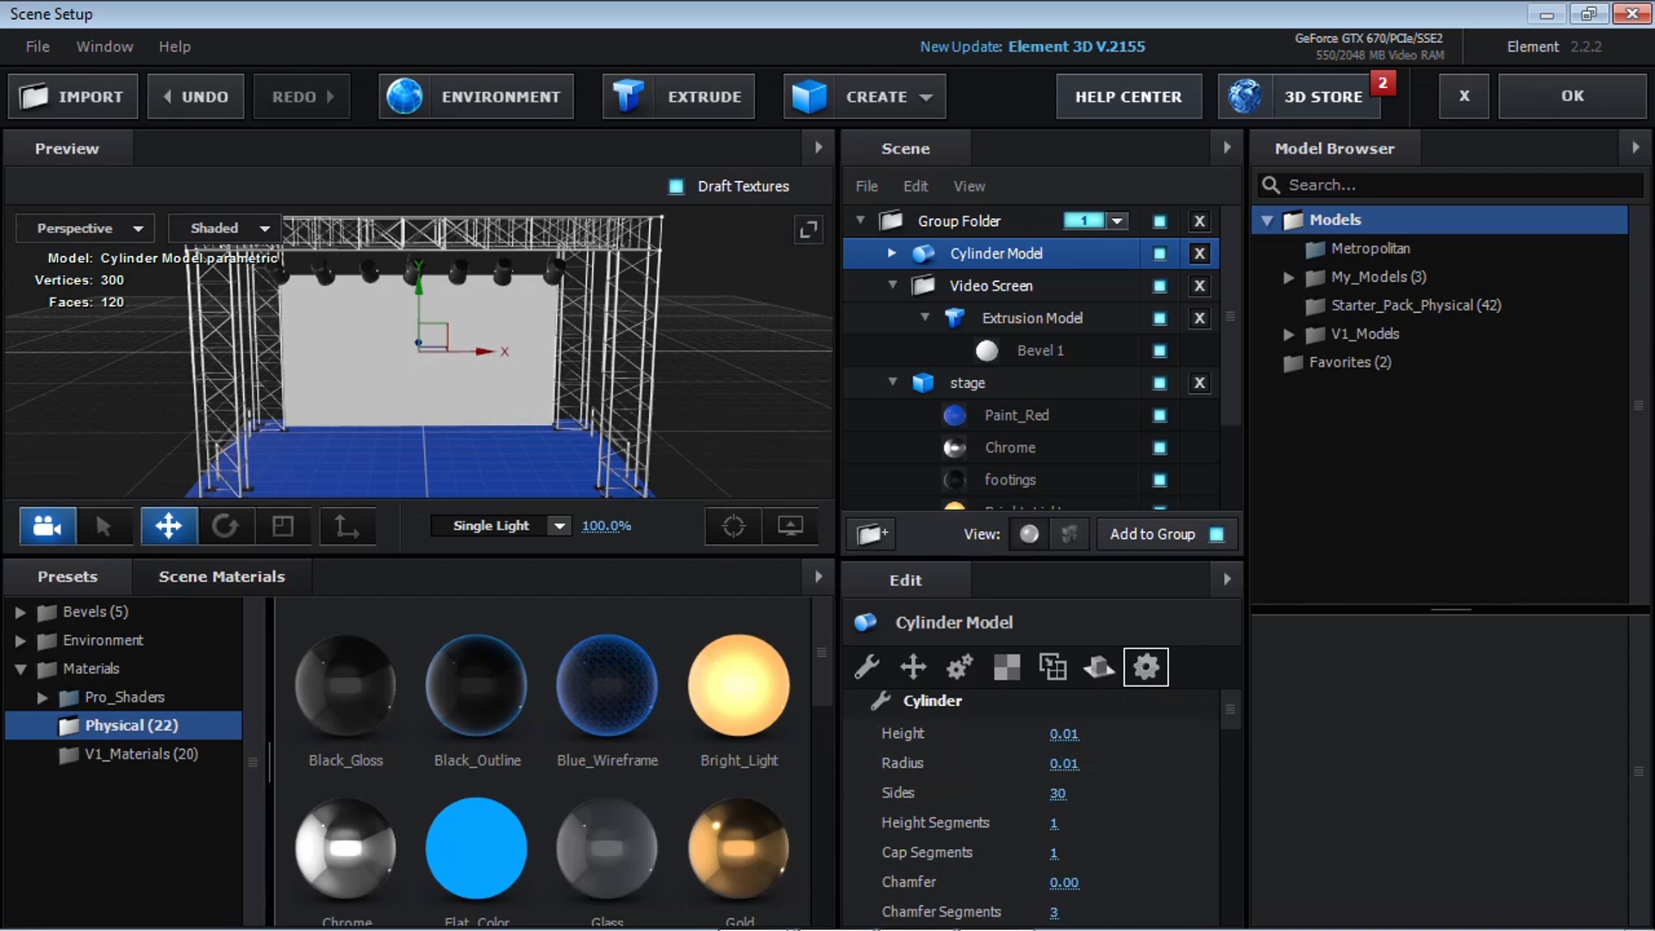
Step: Set the cylinder's height to 0.25
left_click(1067, 733)
type(".25")
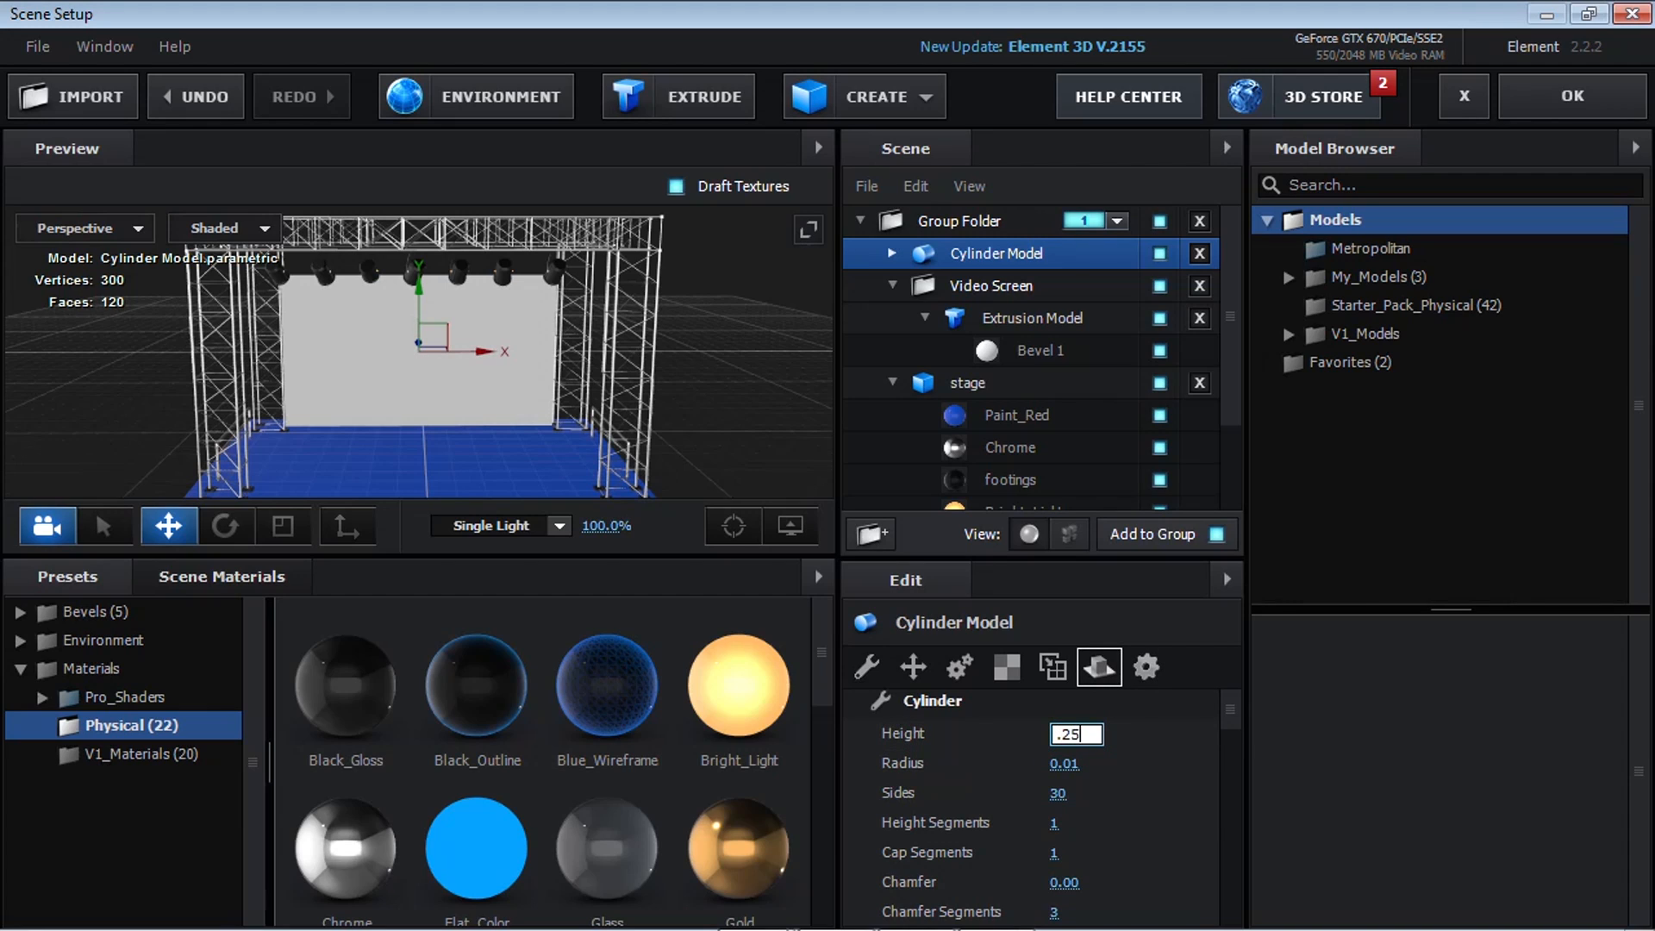
key("Return")
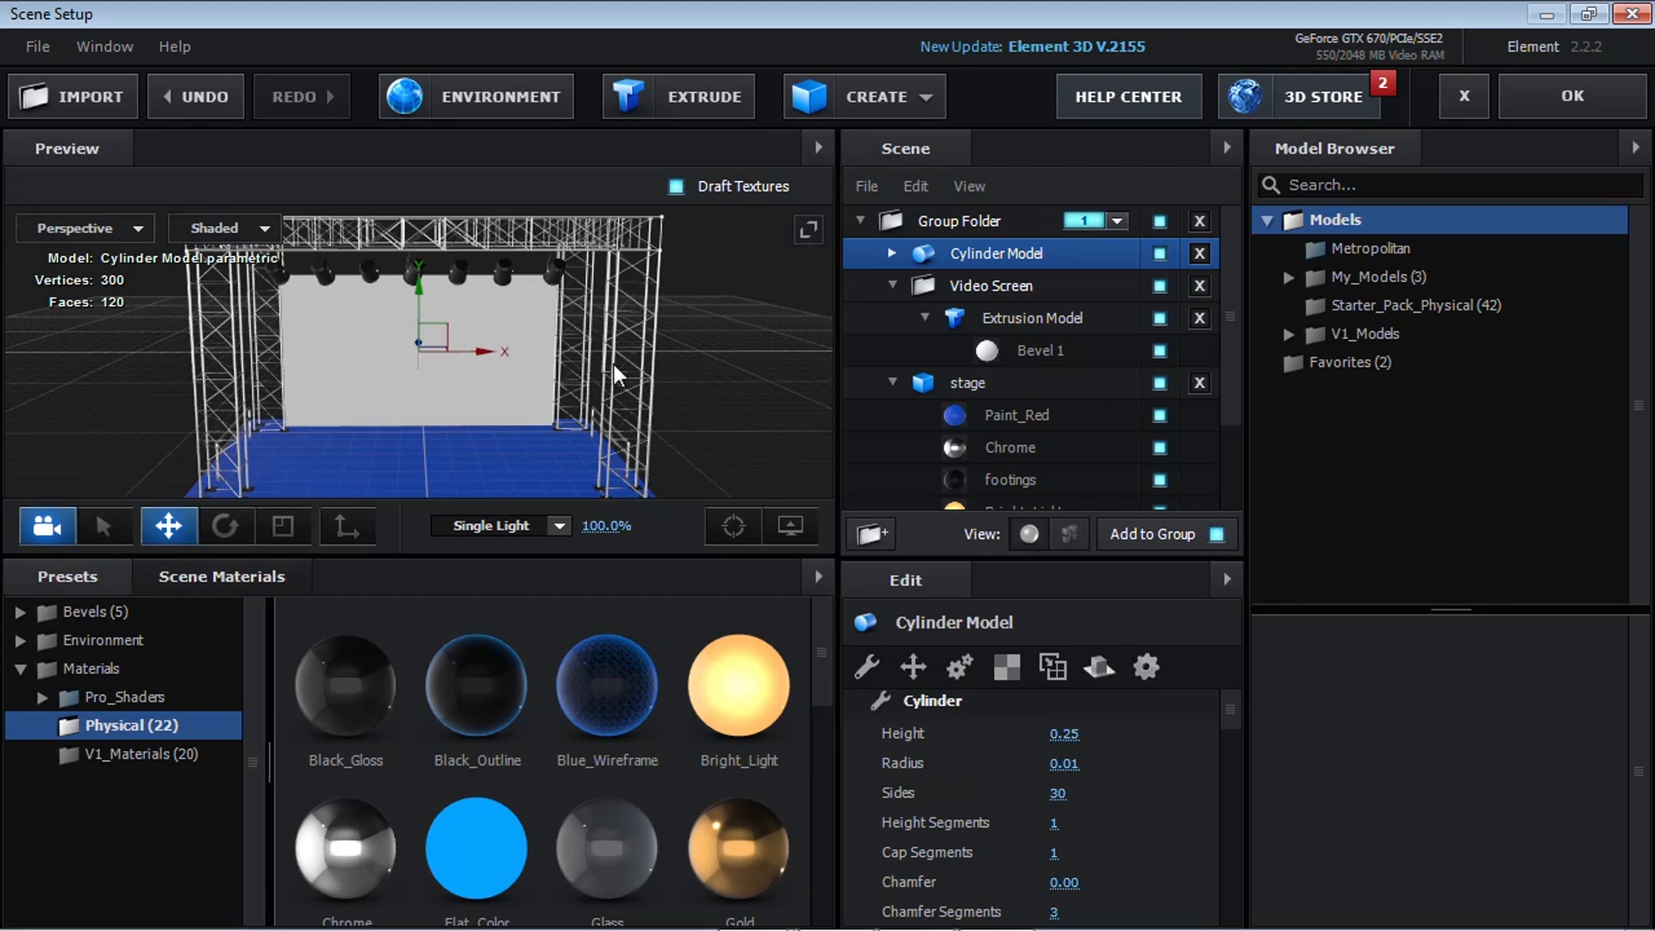
Step: Move the cylinder sideways along X in the front view, toward the right part of the video screen
left_click_drag(604, 360, 416, 319)
left_click(126, 229)
left_click(120, 231)
left_click(106, 227)
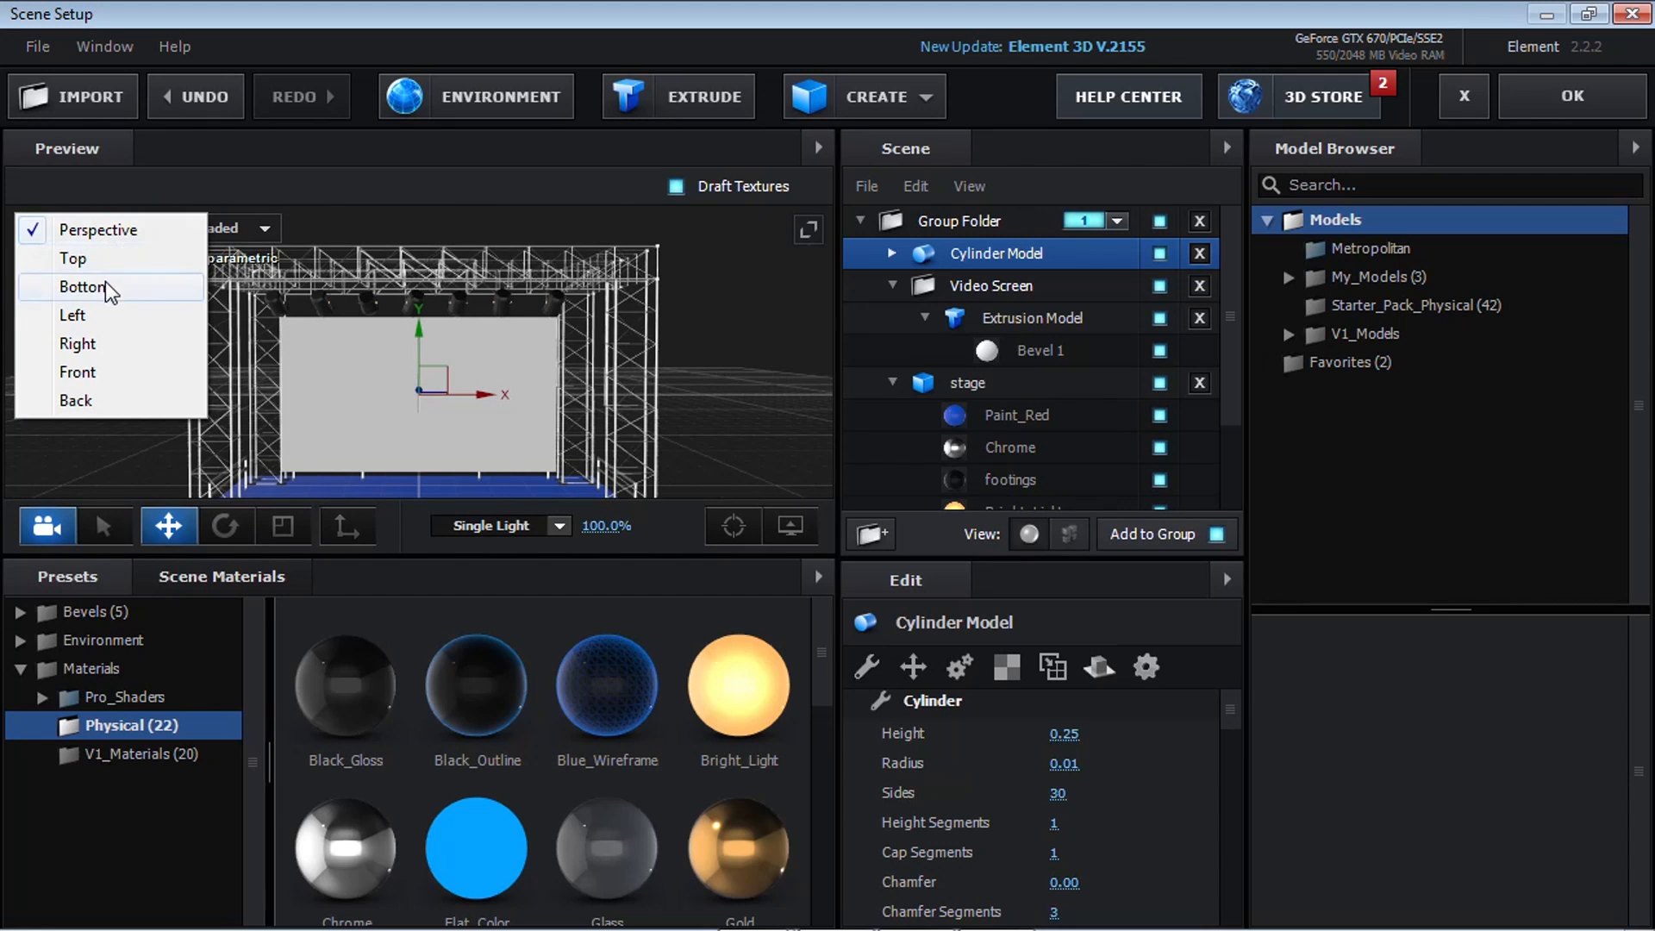
left_click(78, 372)
scroll(302, 308, "up", 3)
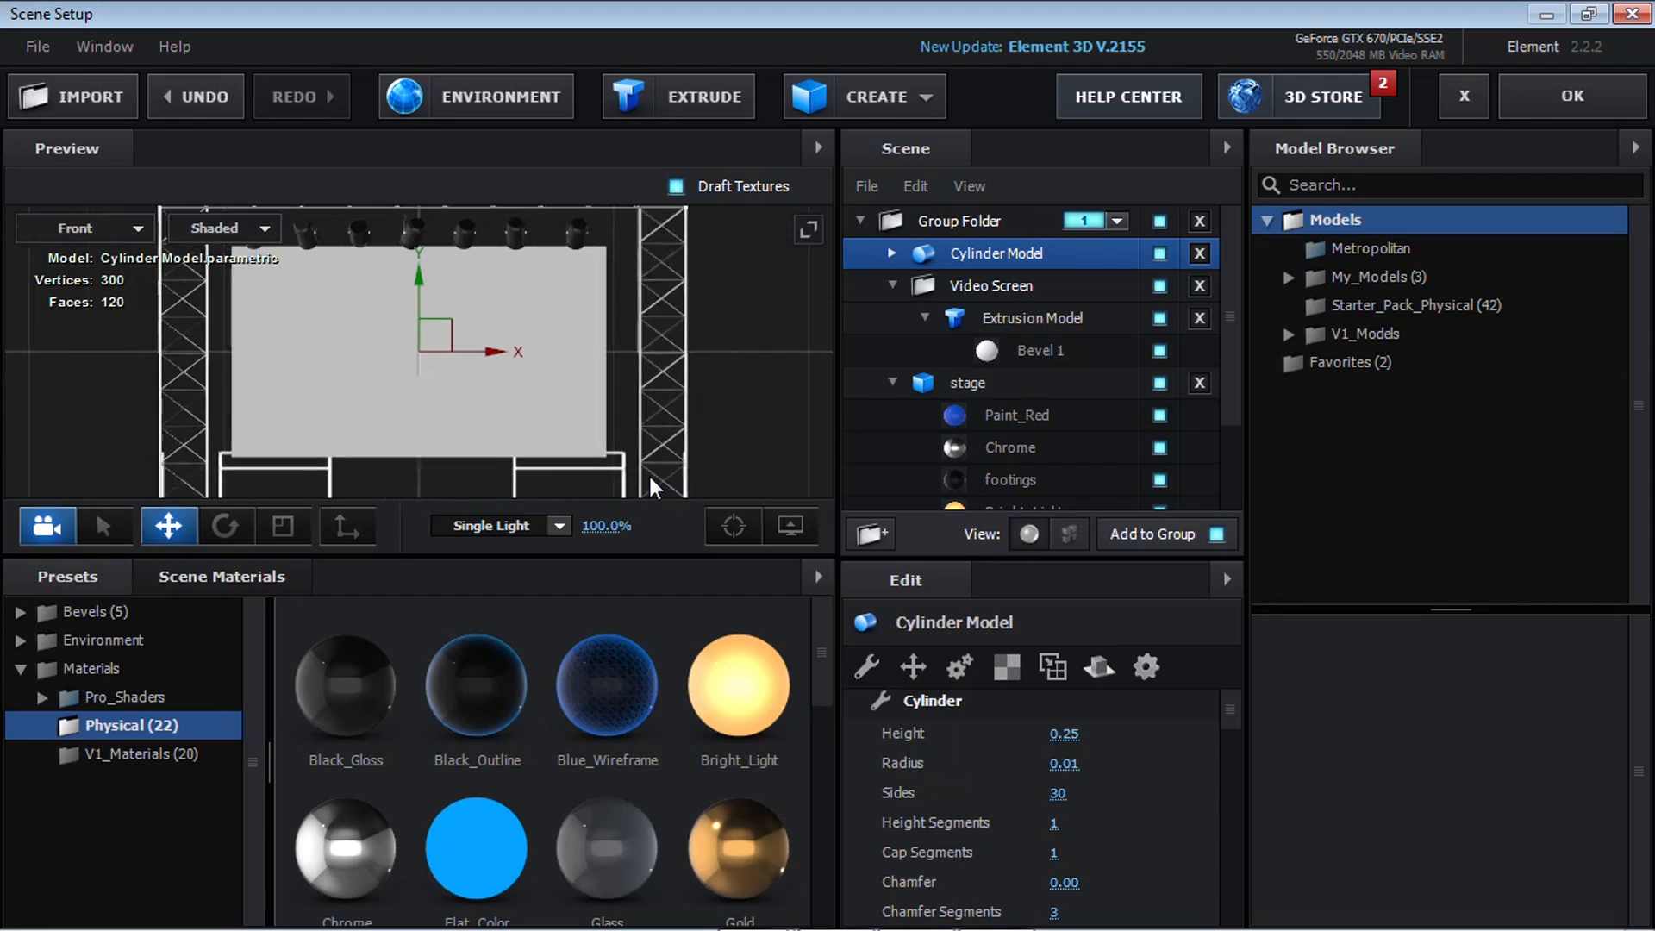
scroll(525, 410, "up", 2)
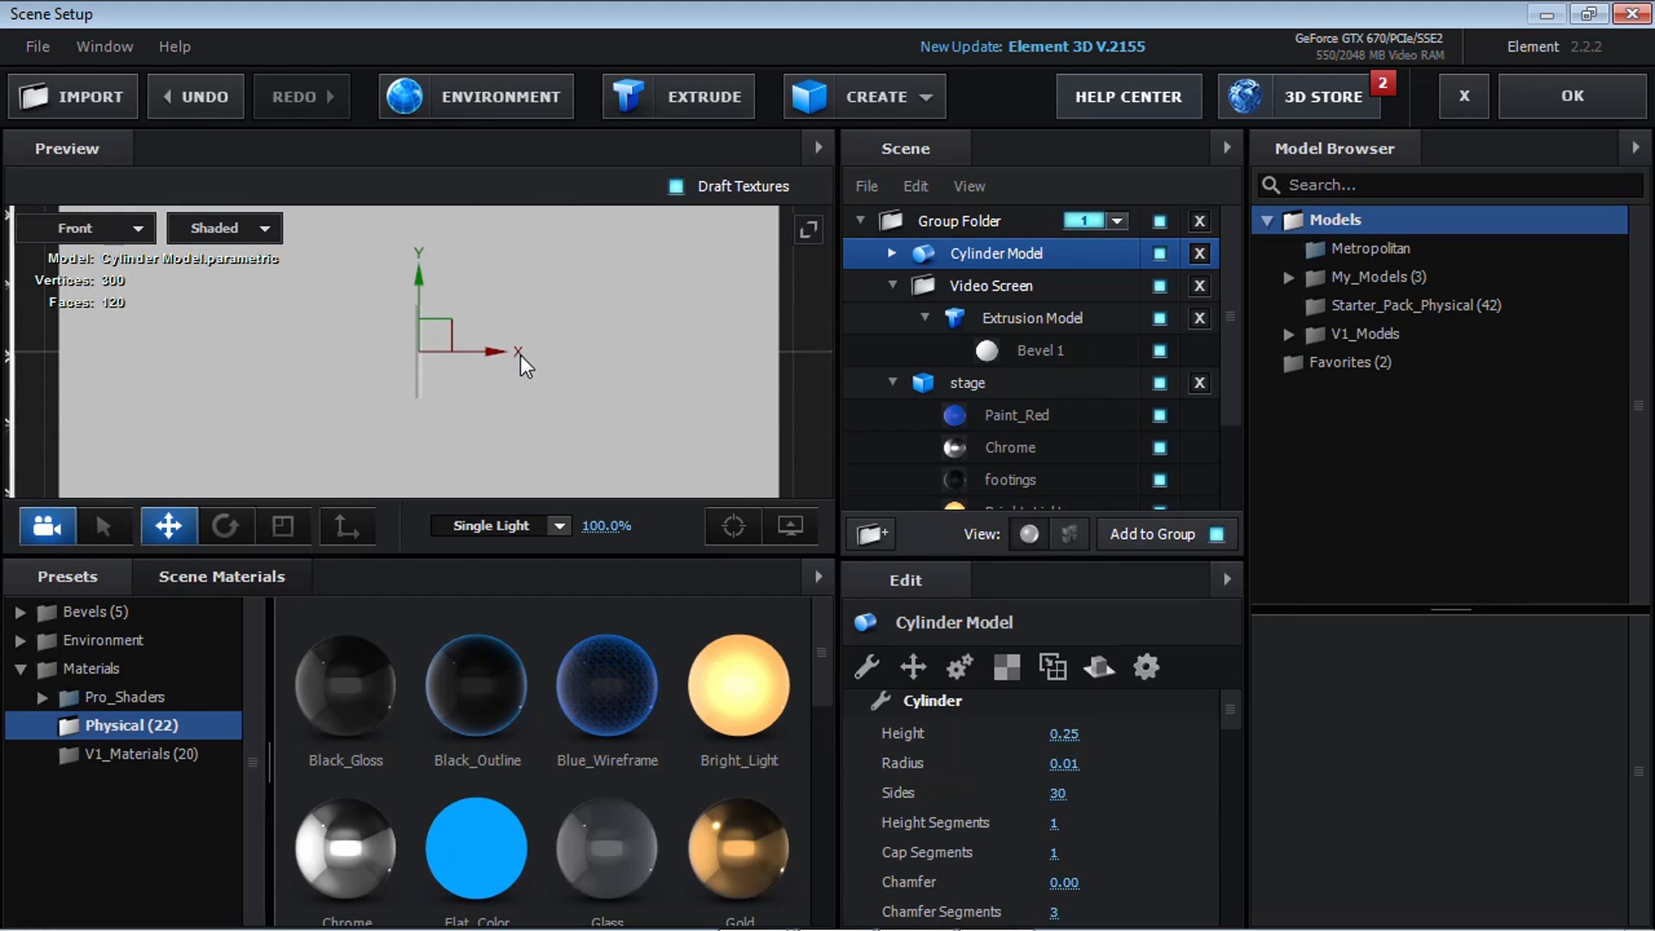
right_click(586, 353)
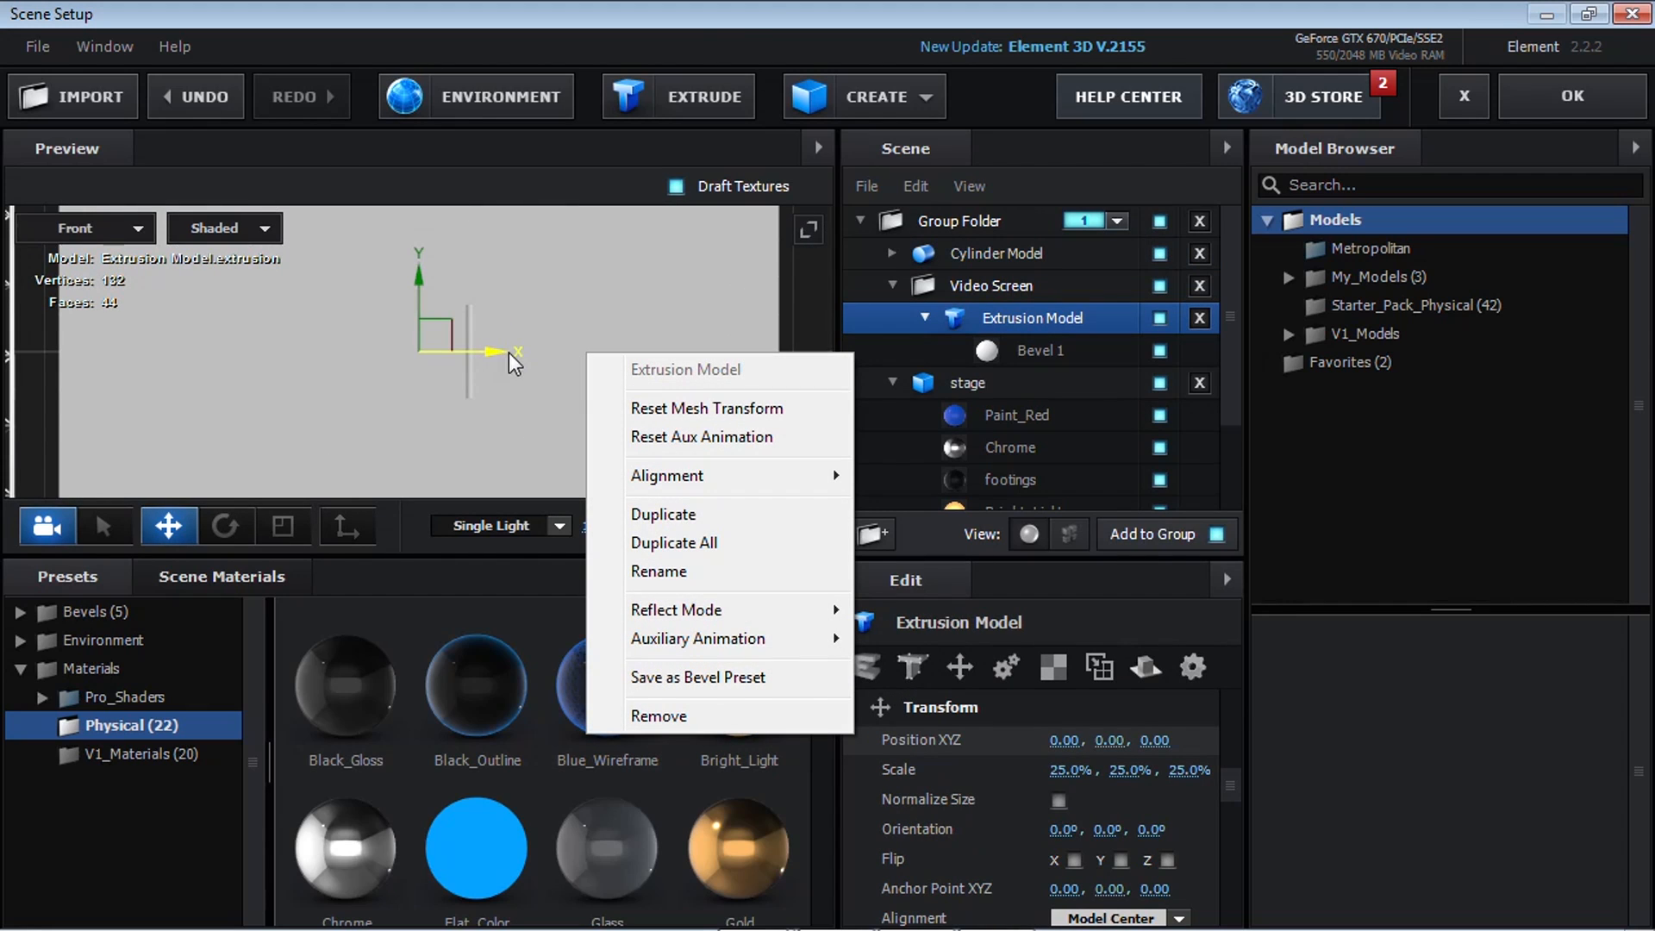
left_click(743, 17)
left_click(495, 352)
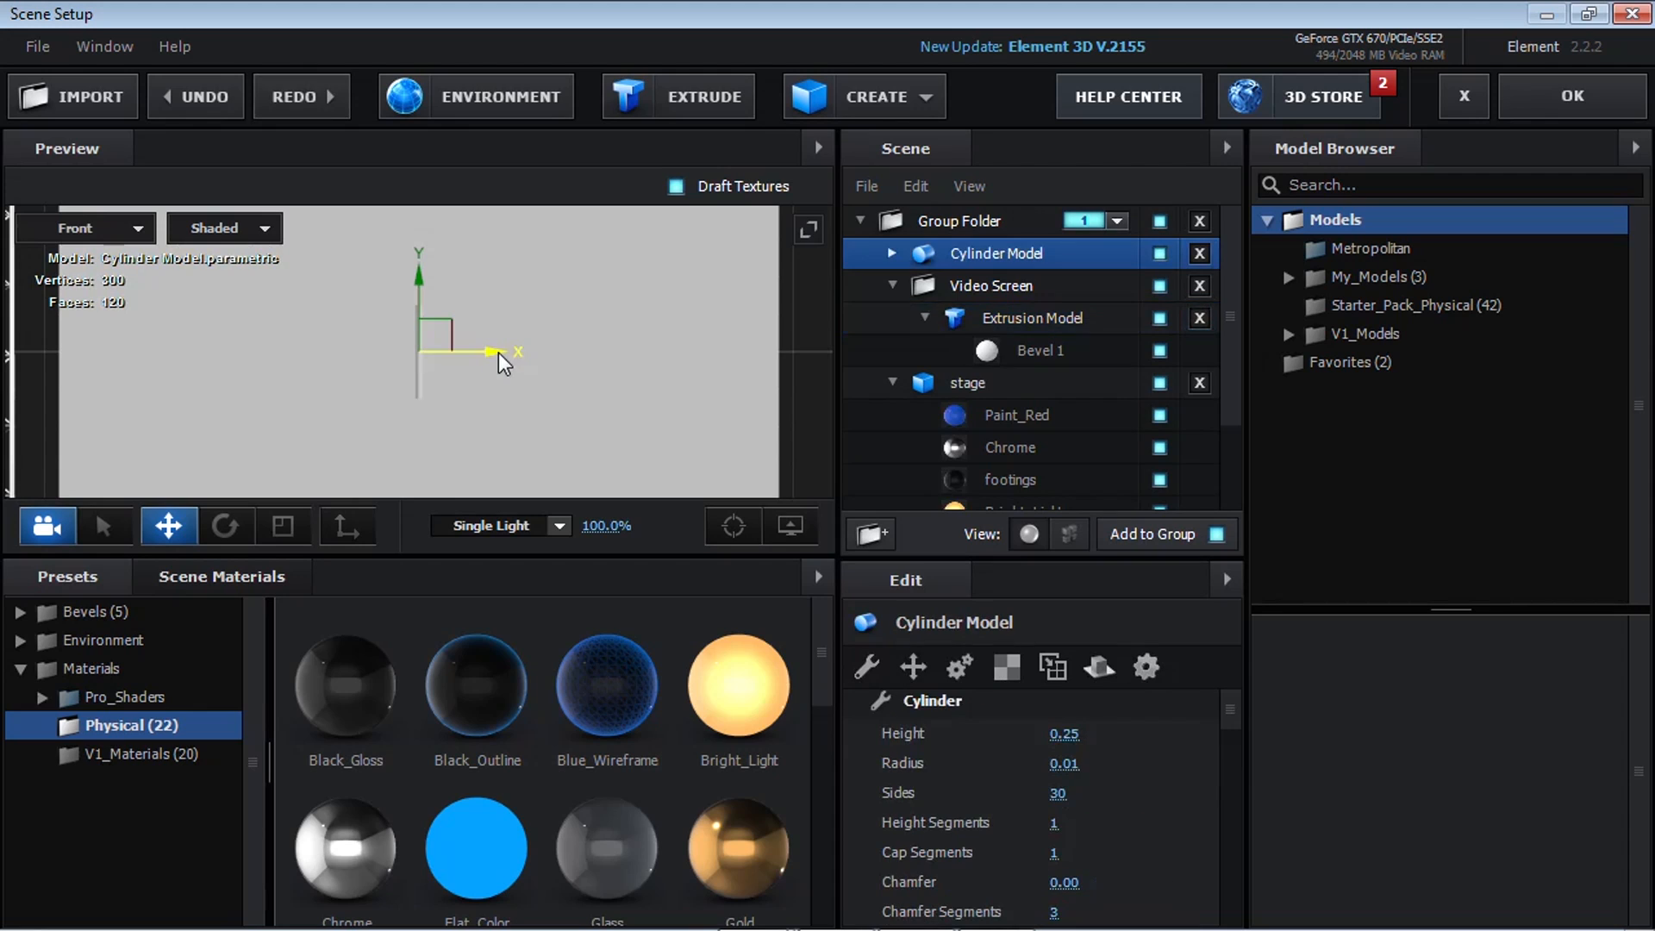
left_click_drag(498, 354, 633, 343)
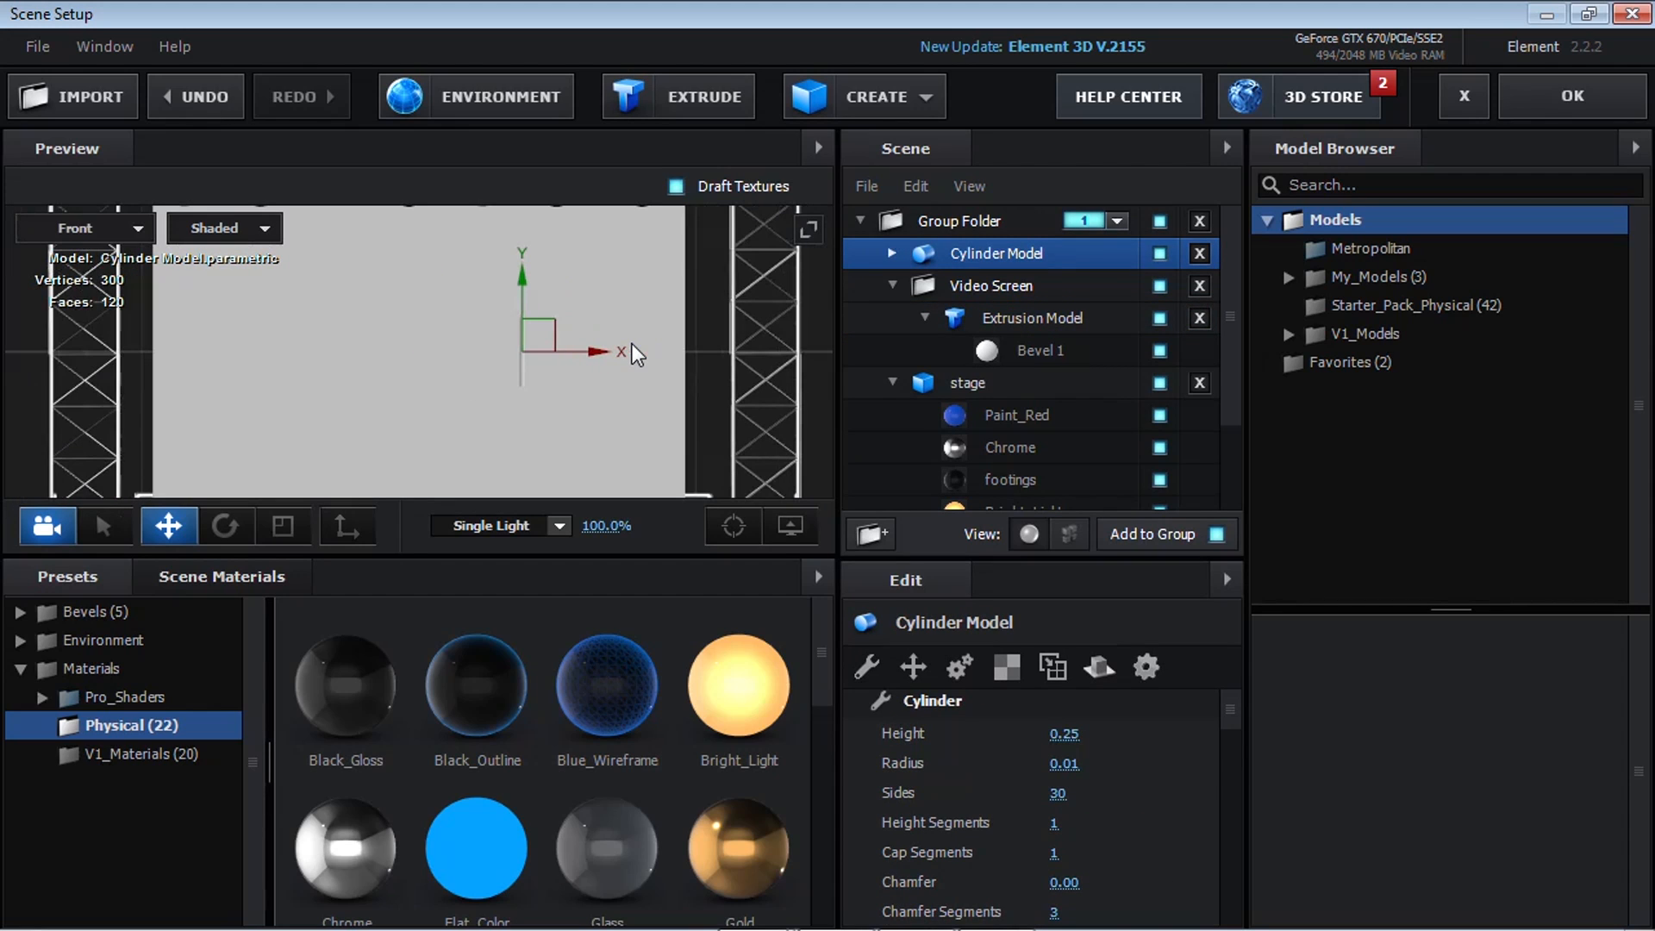
Step: Raise the cylinder to the truss above the screen and shift it farther right, to about X 0.63, Y 0.67
left_click_drag(632, 273, 629, 353)
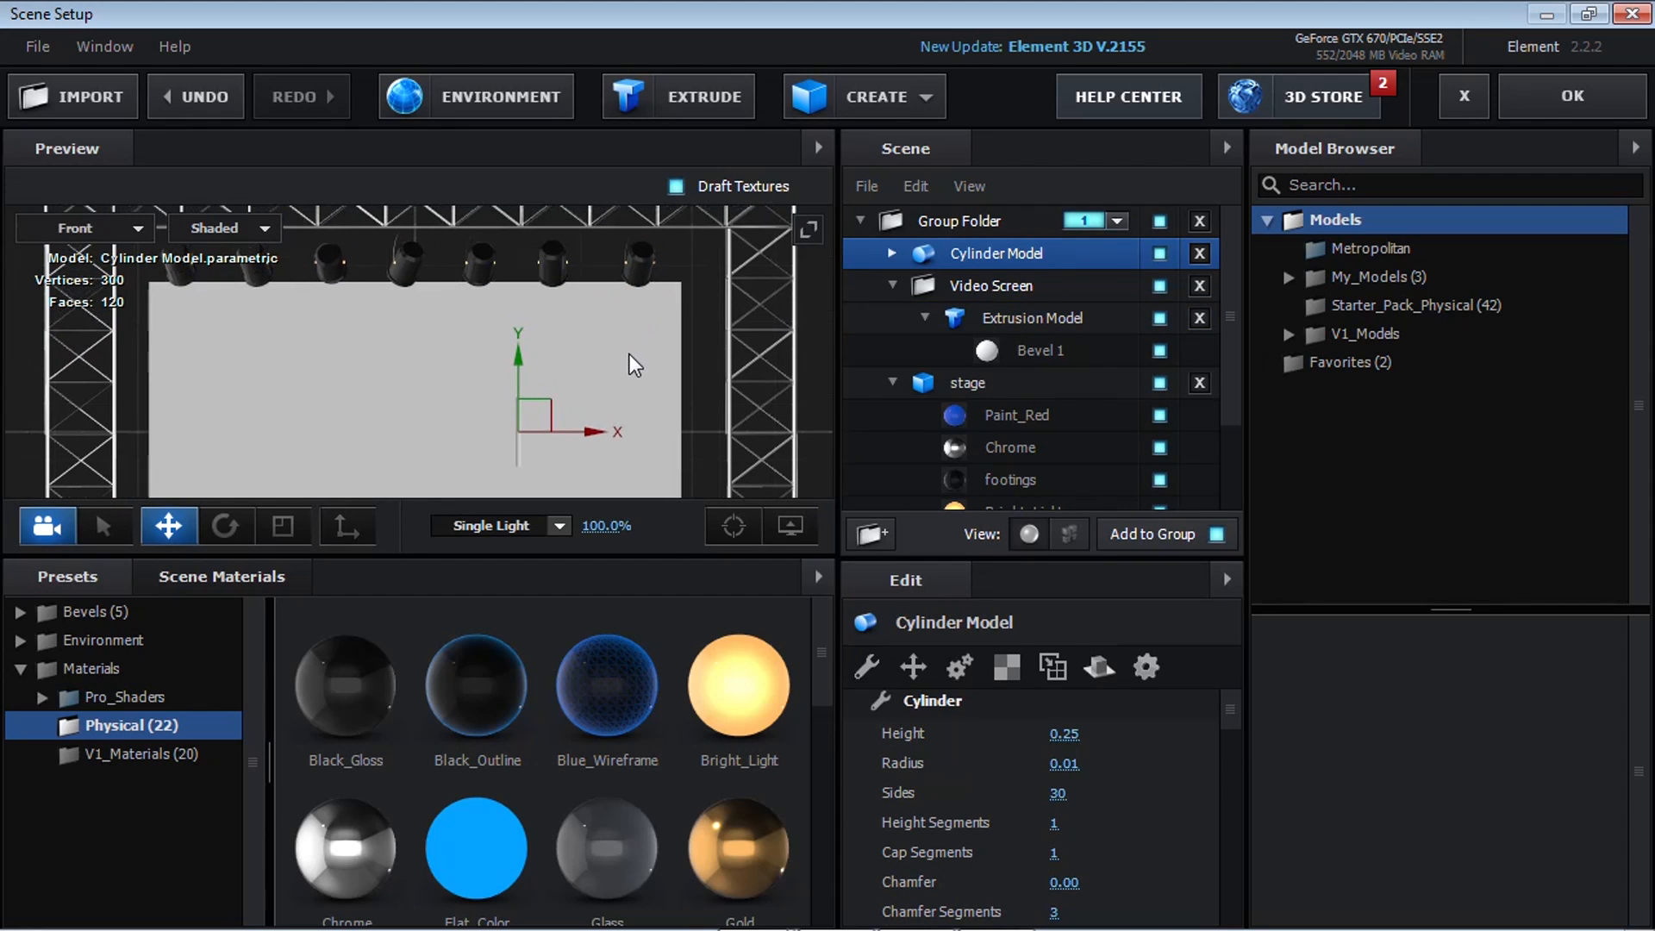
left_click_drag(519, 364, 552, 173)
left_click_drag(592, 245, 664, 247)
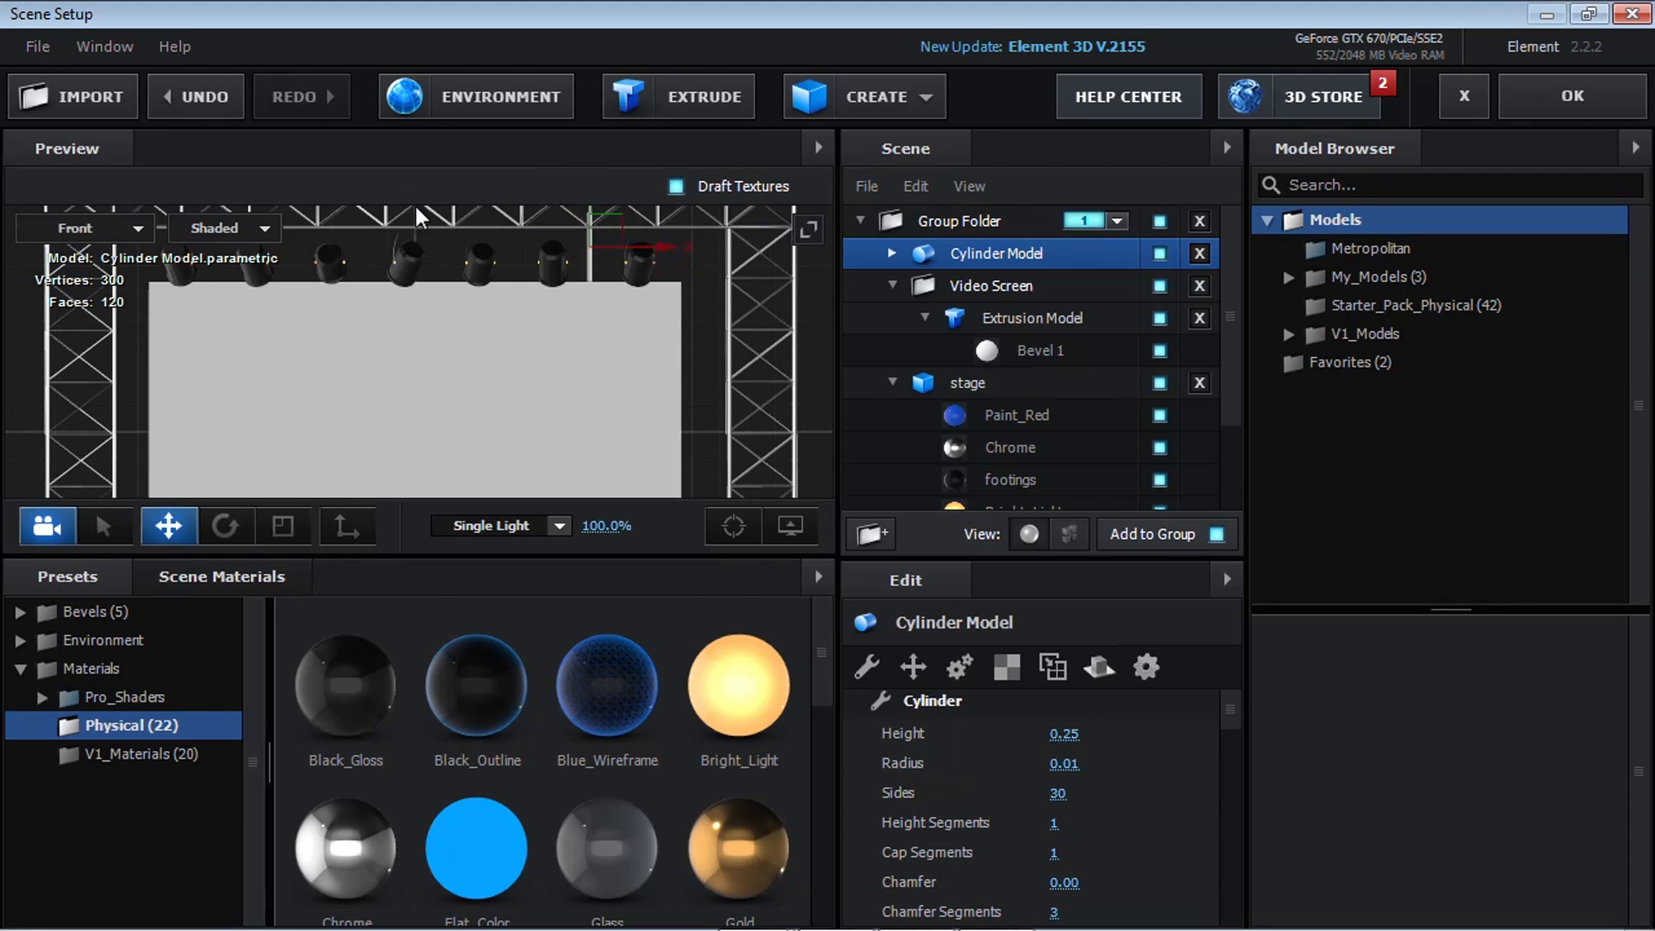
Step: Check the cylinder against the truss from the top view and set its scale to 75%
left_click(129, 228)
left_click(116, 257)
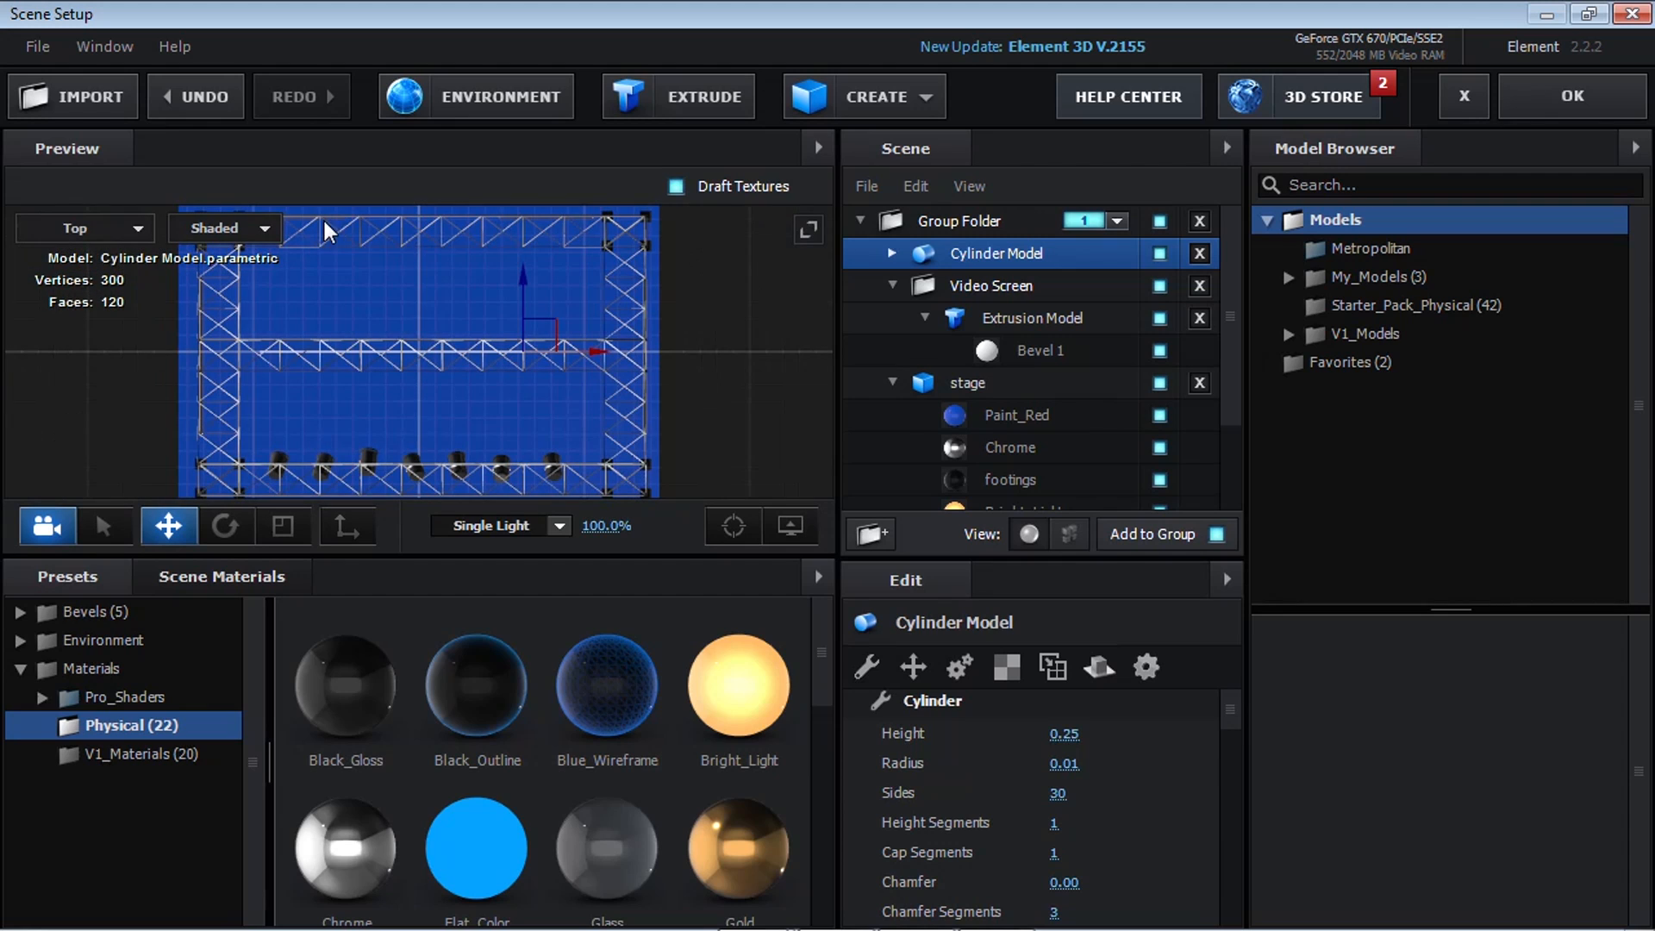
scroll(648, 364, "up", 2)
scroll(652, 382, "up", 2)
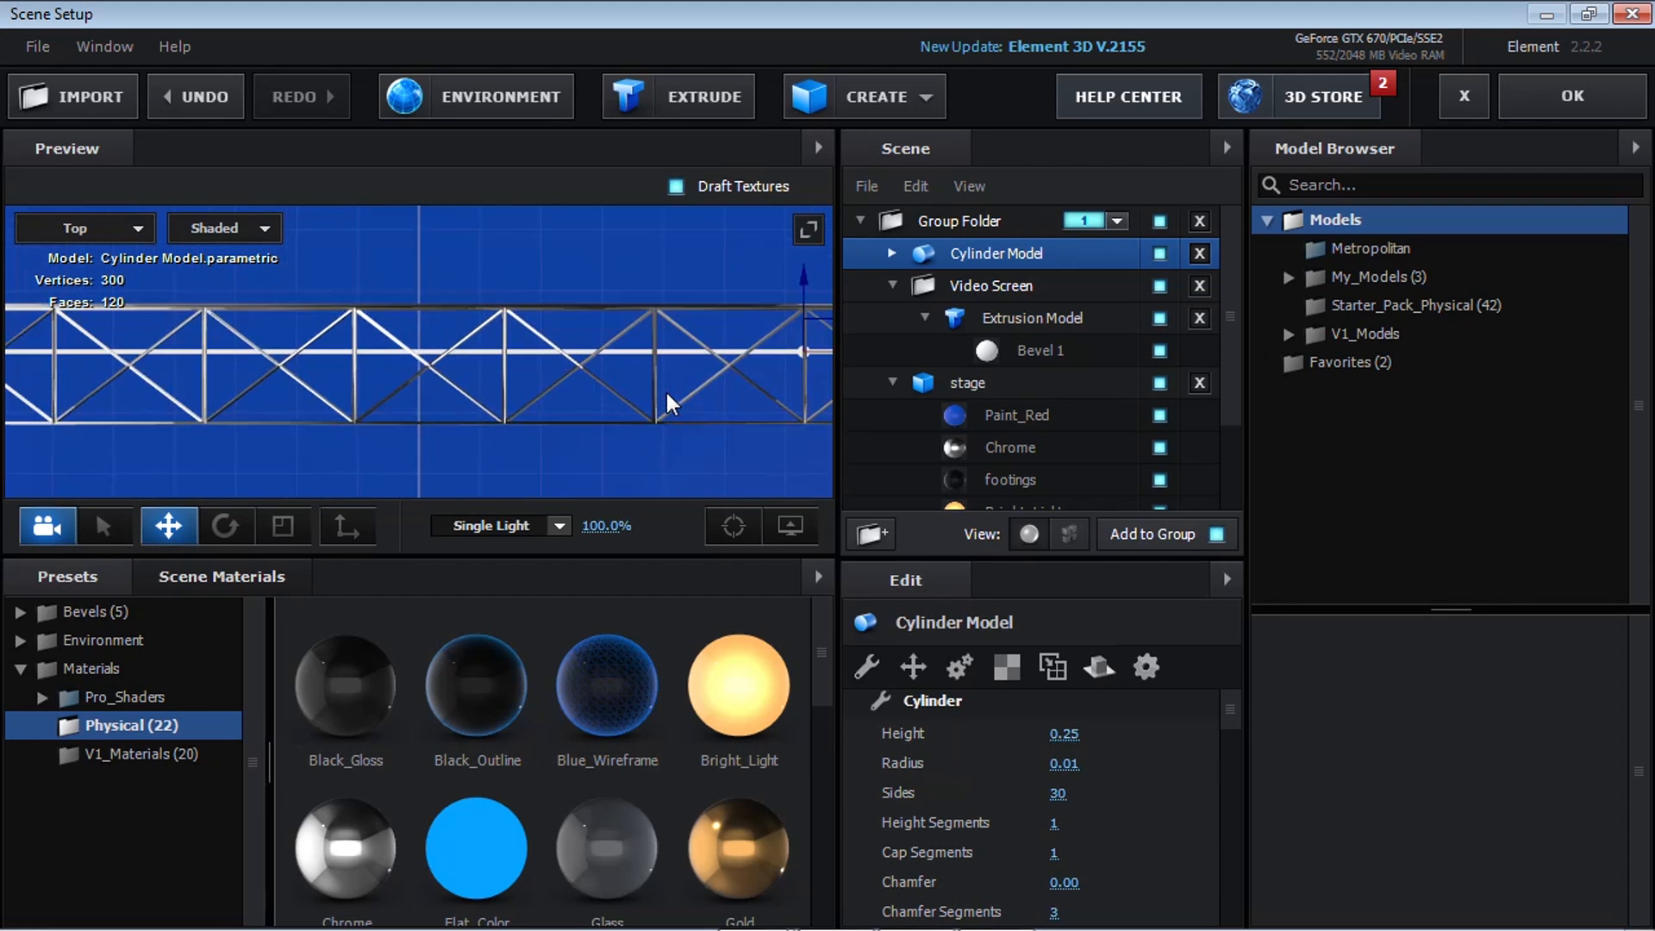
scroll(1072, 773, "down", 5)
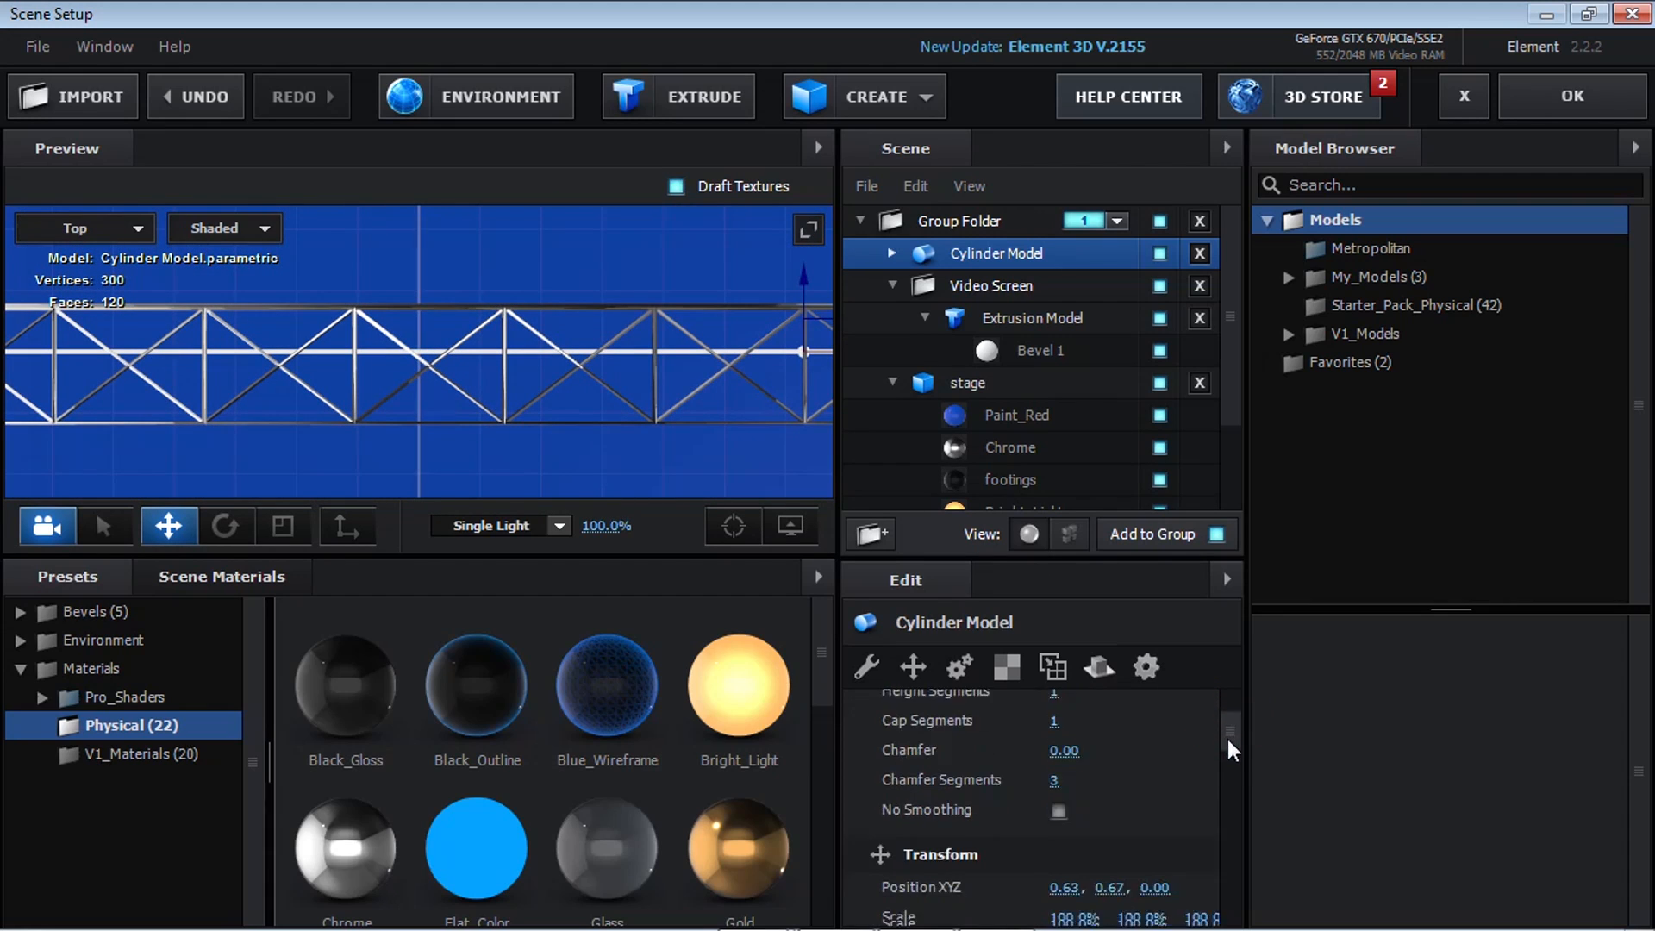
left_click(1073, 774)
type("75")
key("Return")
Step: Focus on the cylinder in the front view and lower it to about Y 0.64, between the truss and screen
left_click(138, 227)
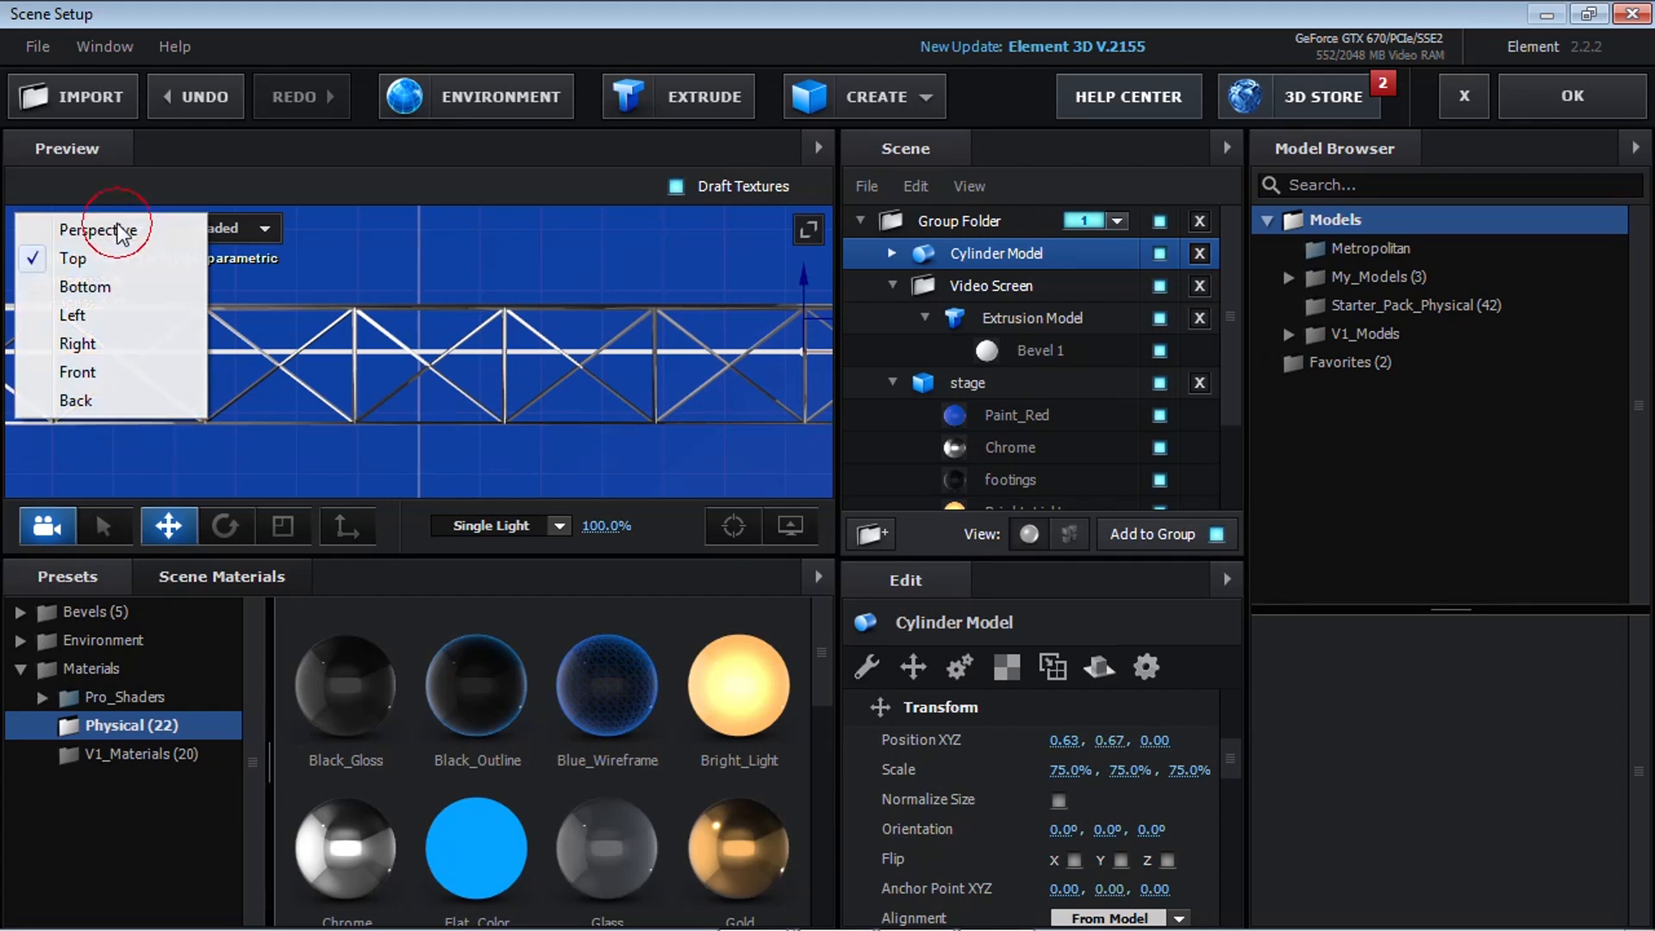
left_click(117, 370)
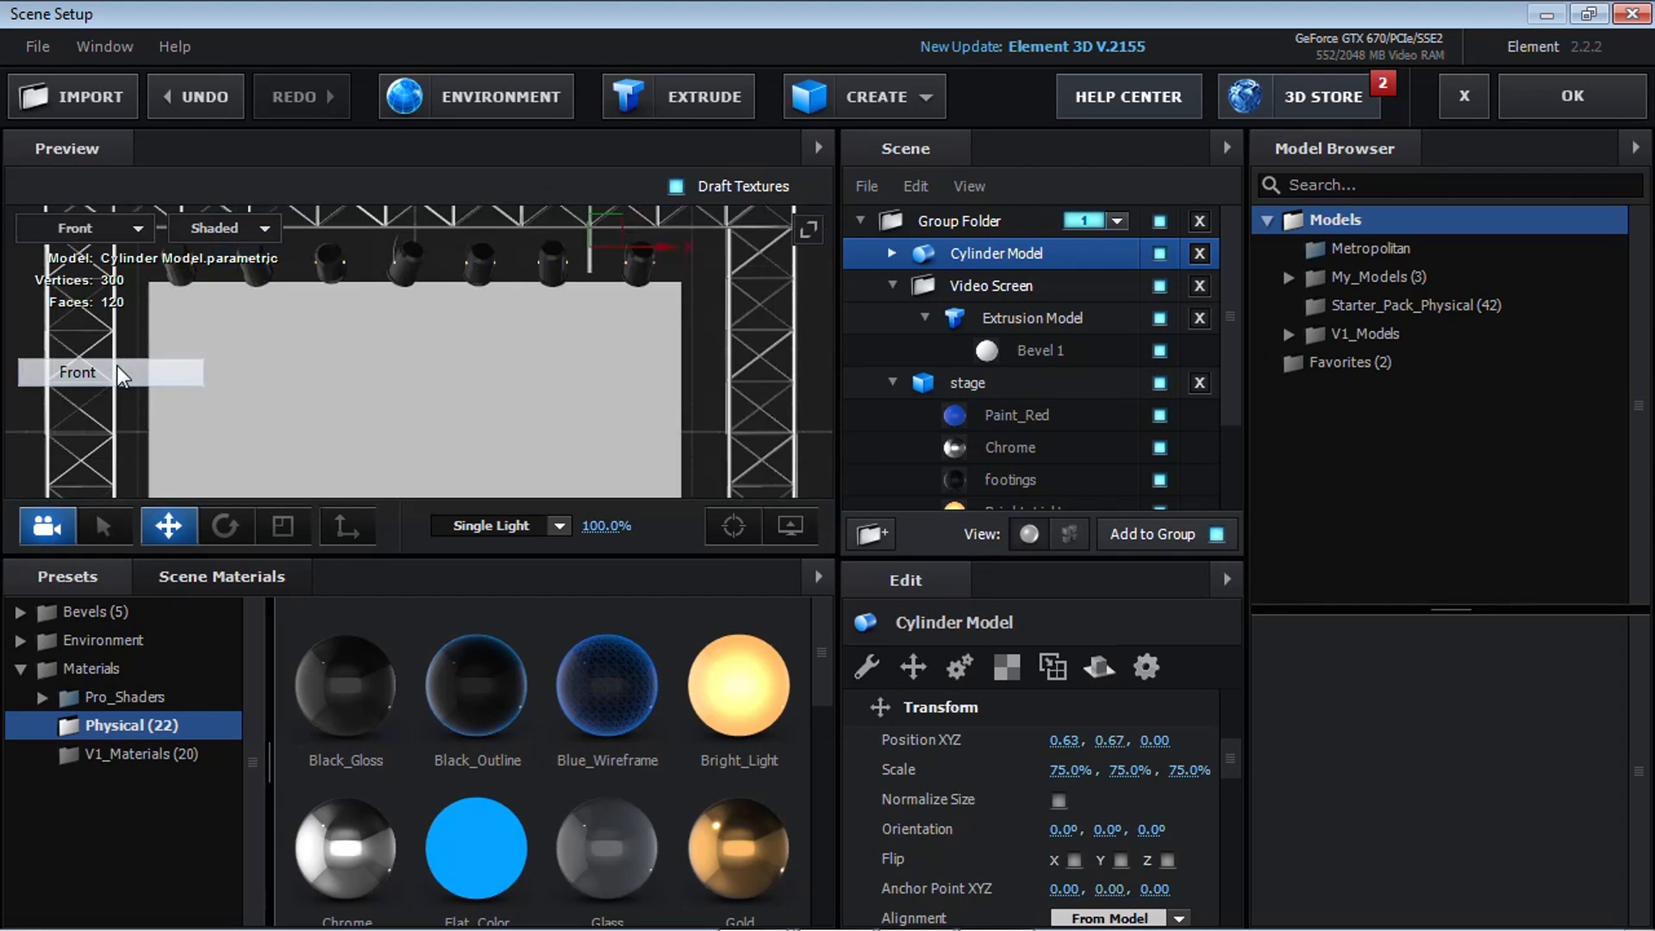
left_click(733, 528)
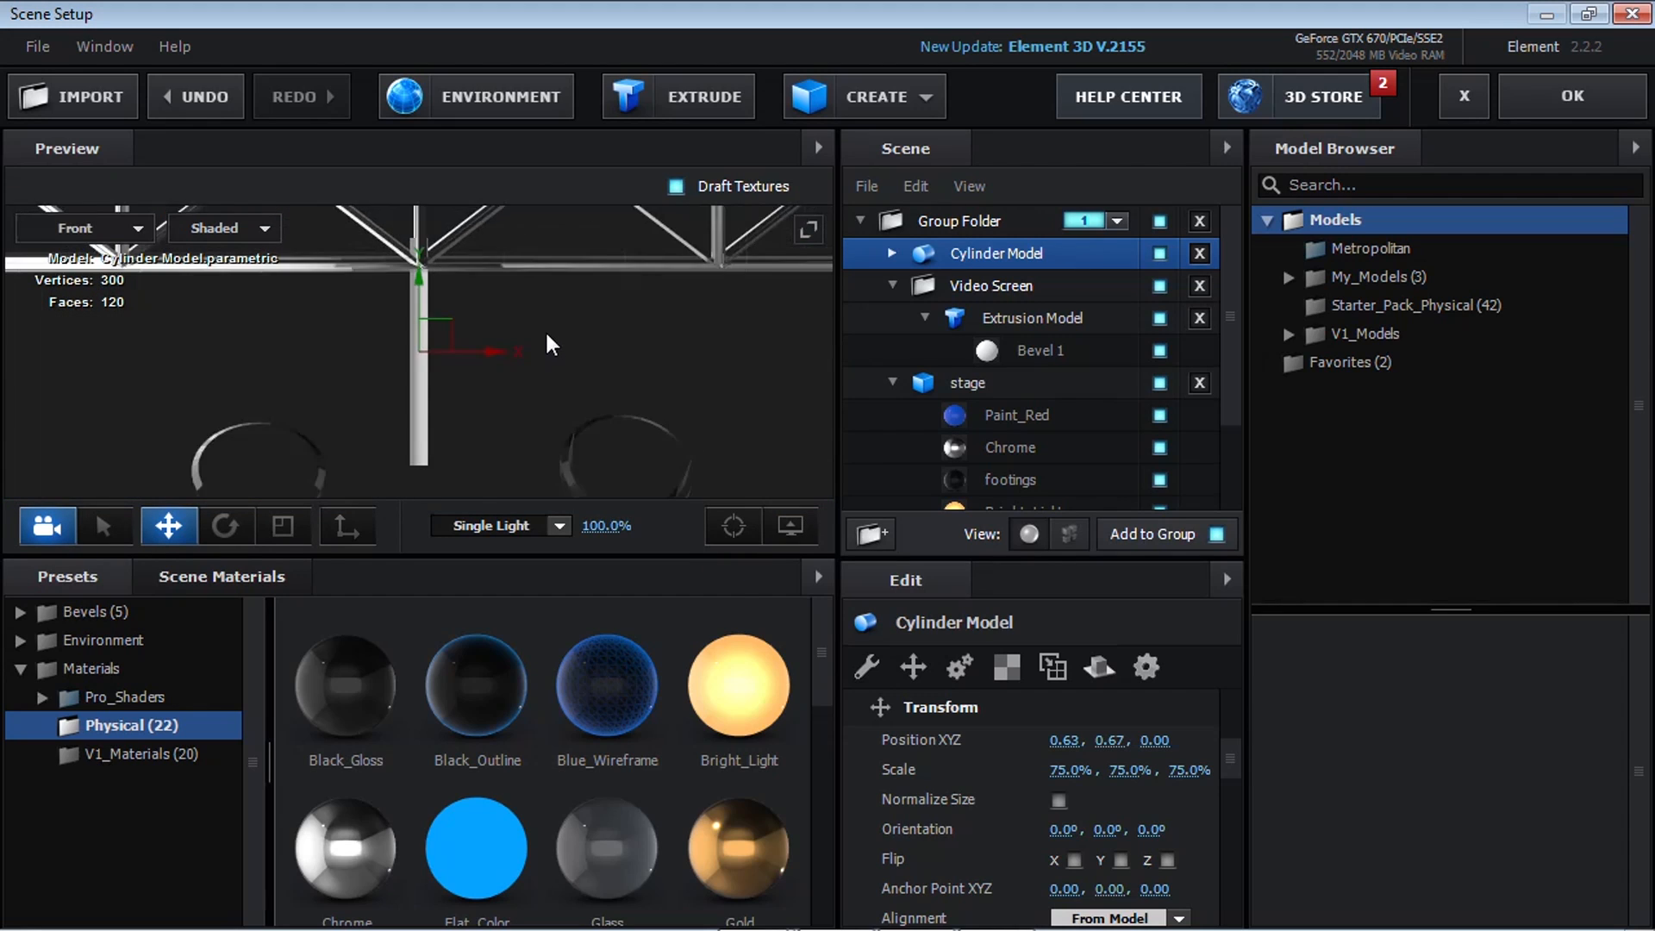
left_click_drag(419, 262, 423, 321)
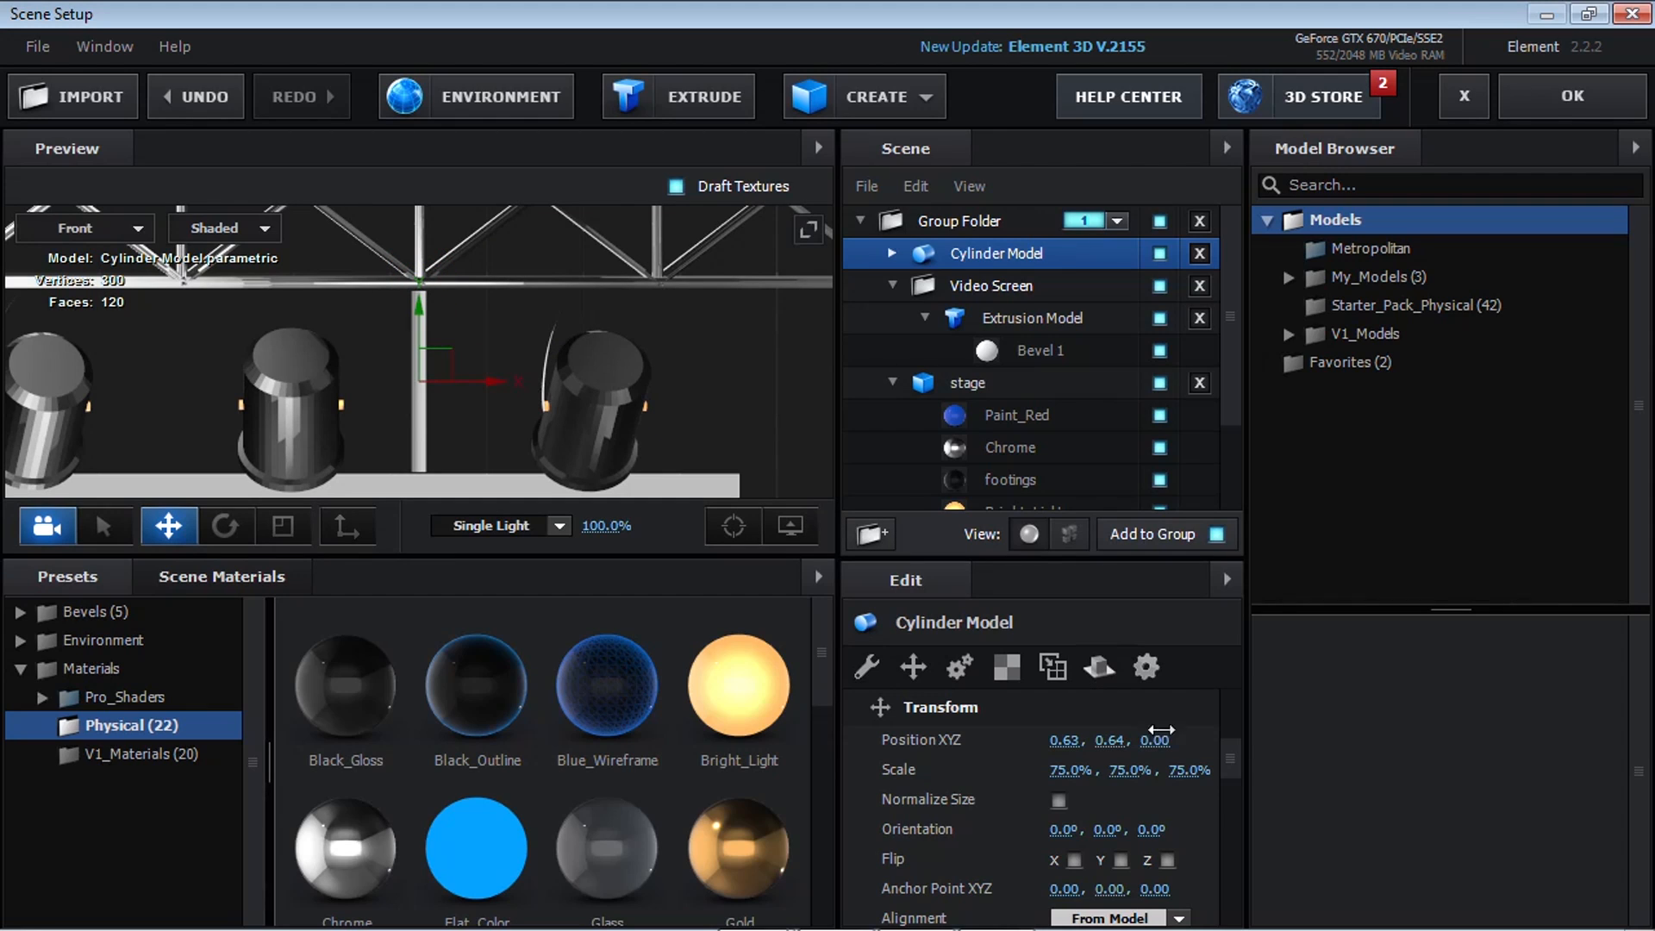
Step: Set the cylinder's height to 0.26 and move it into the Video Screen folder
left_click_drag(1229, 757, 1231, 696)
left_click(1071, 739)
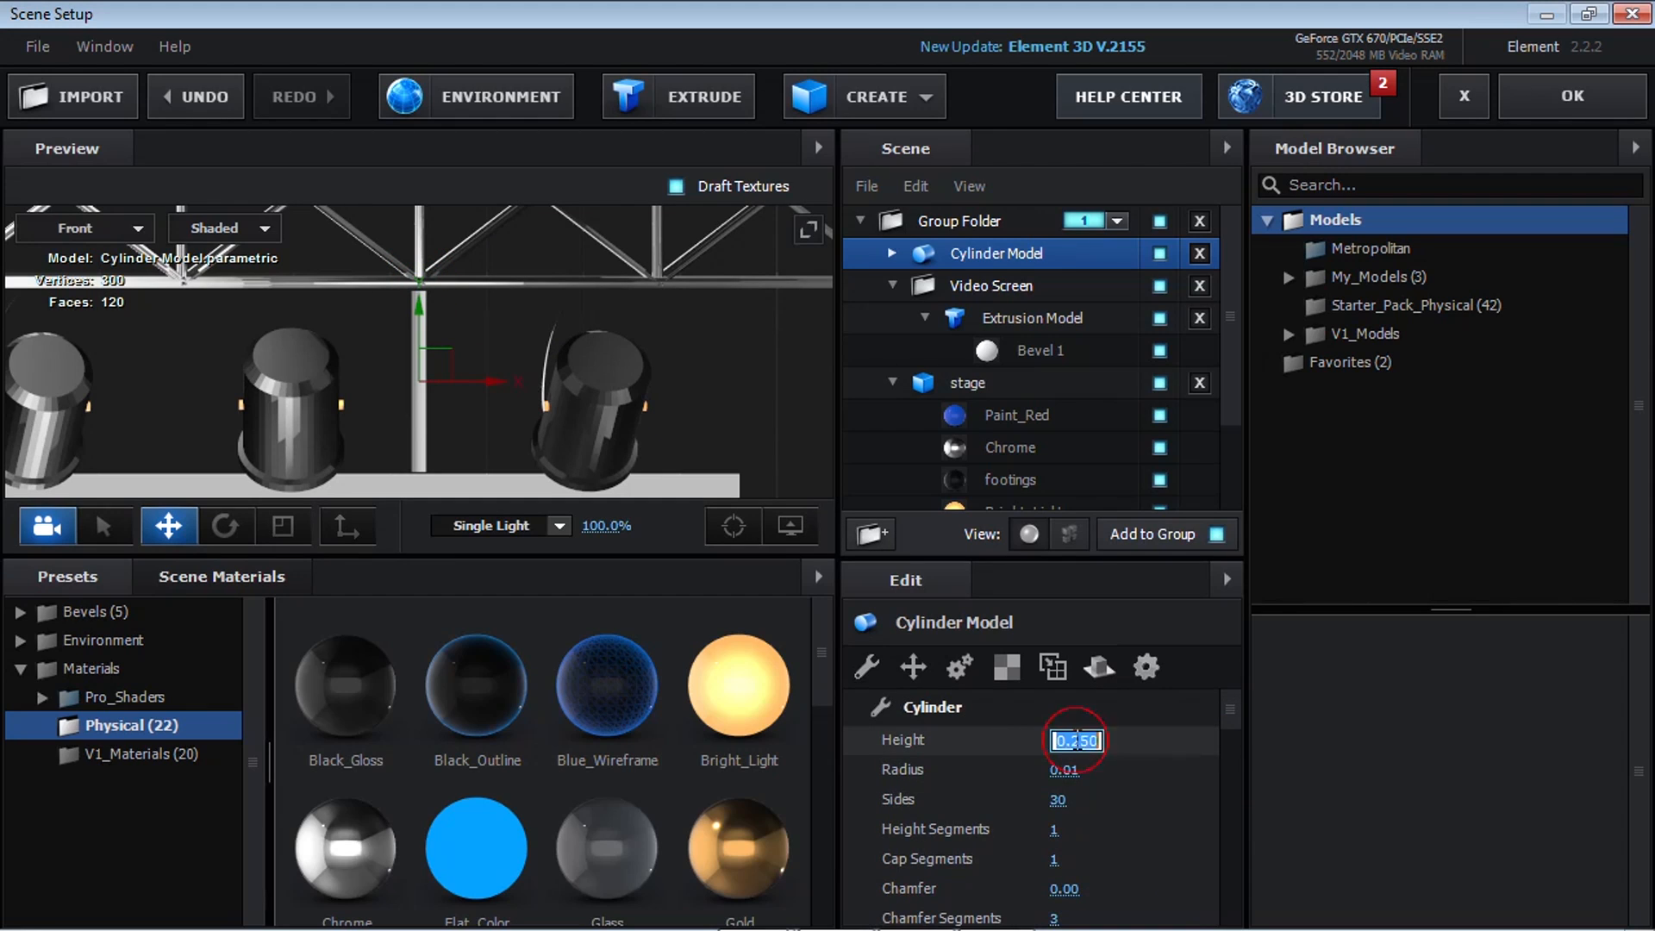
type("0.26")
key("Return")
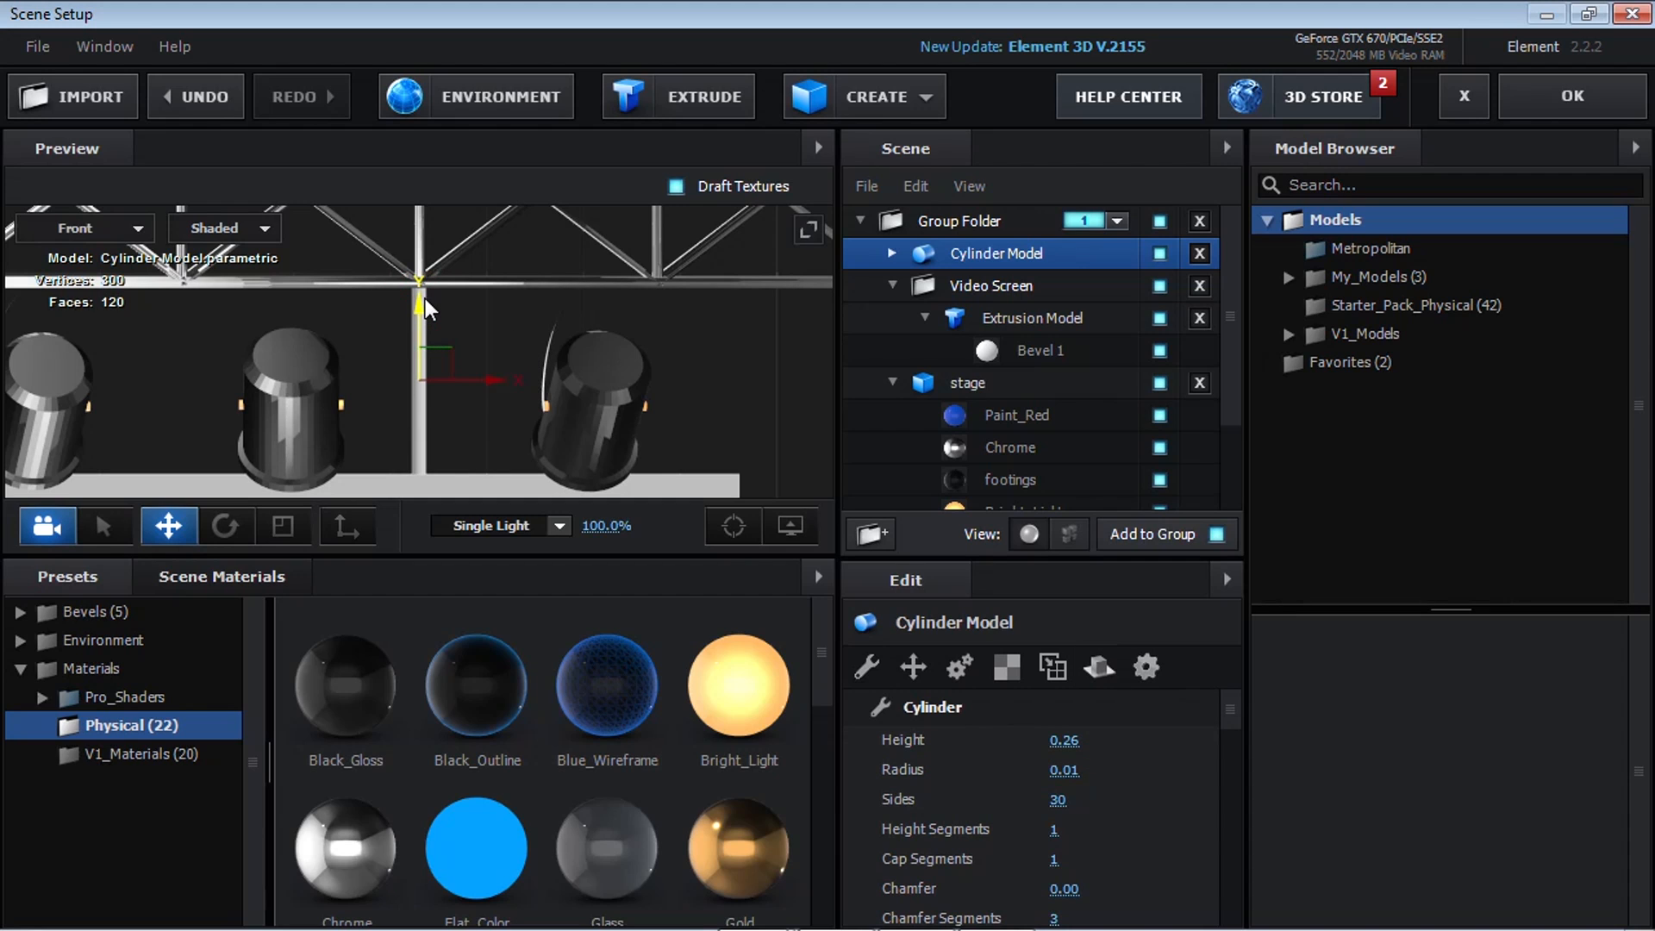
scroll(435, 326, "down", 5)
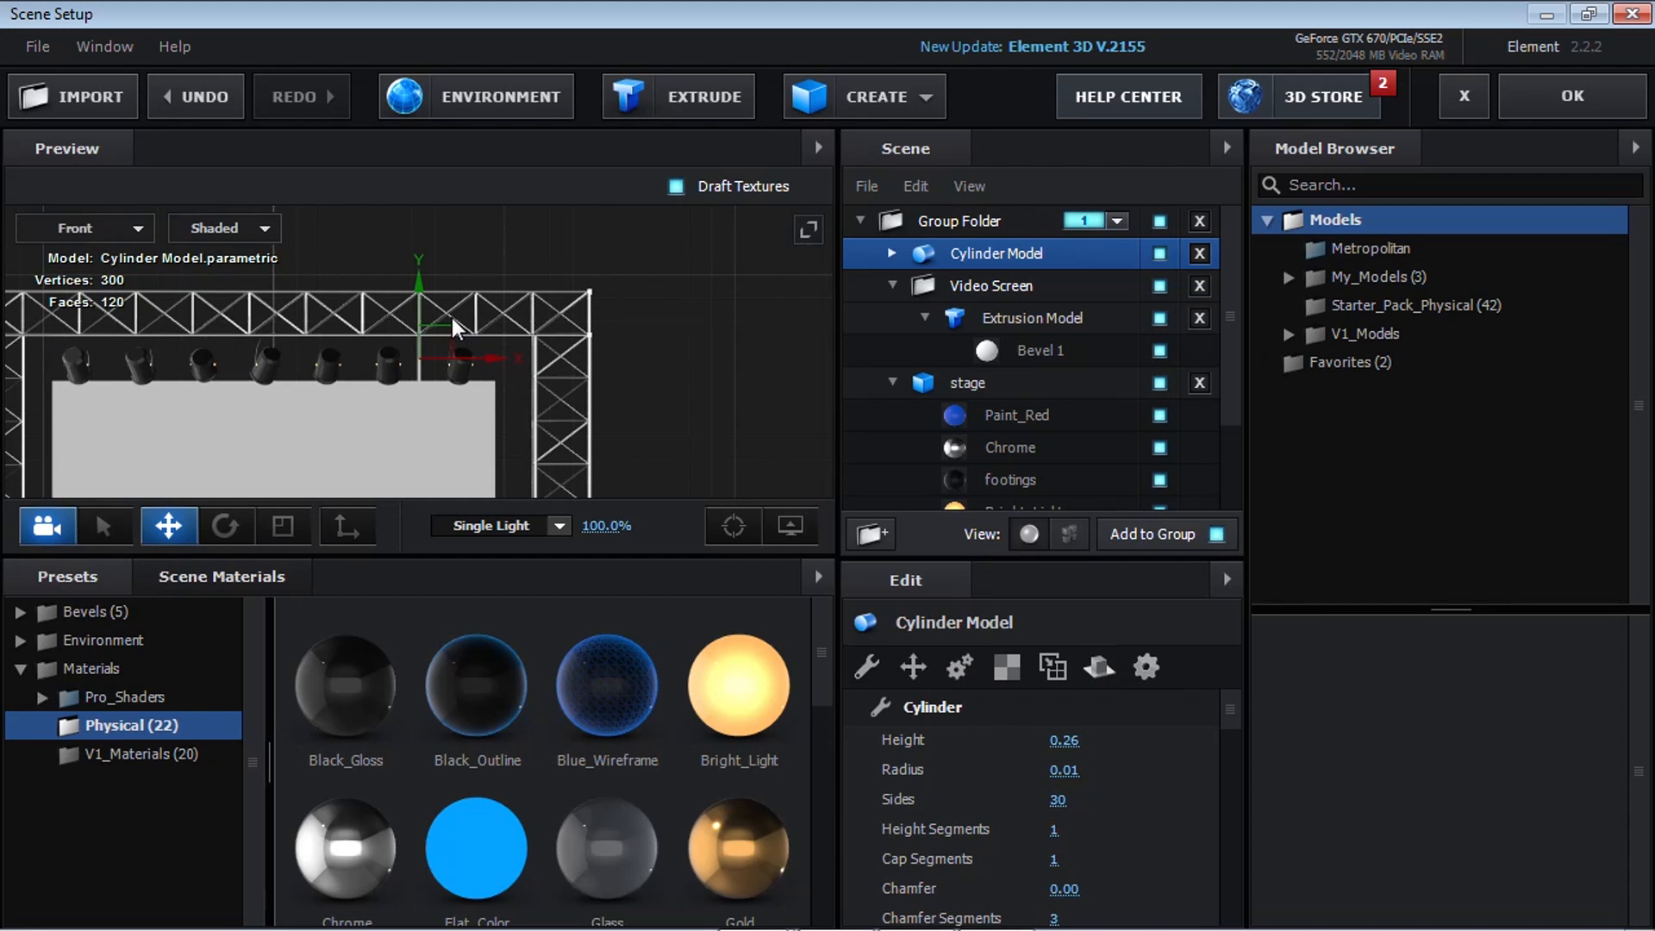
left_click_drag(1021, 254, 1074, 271)
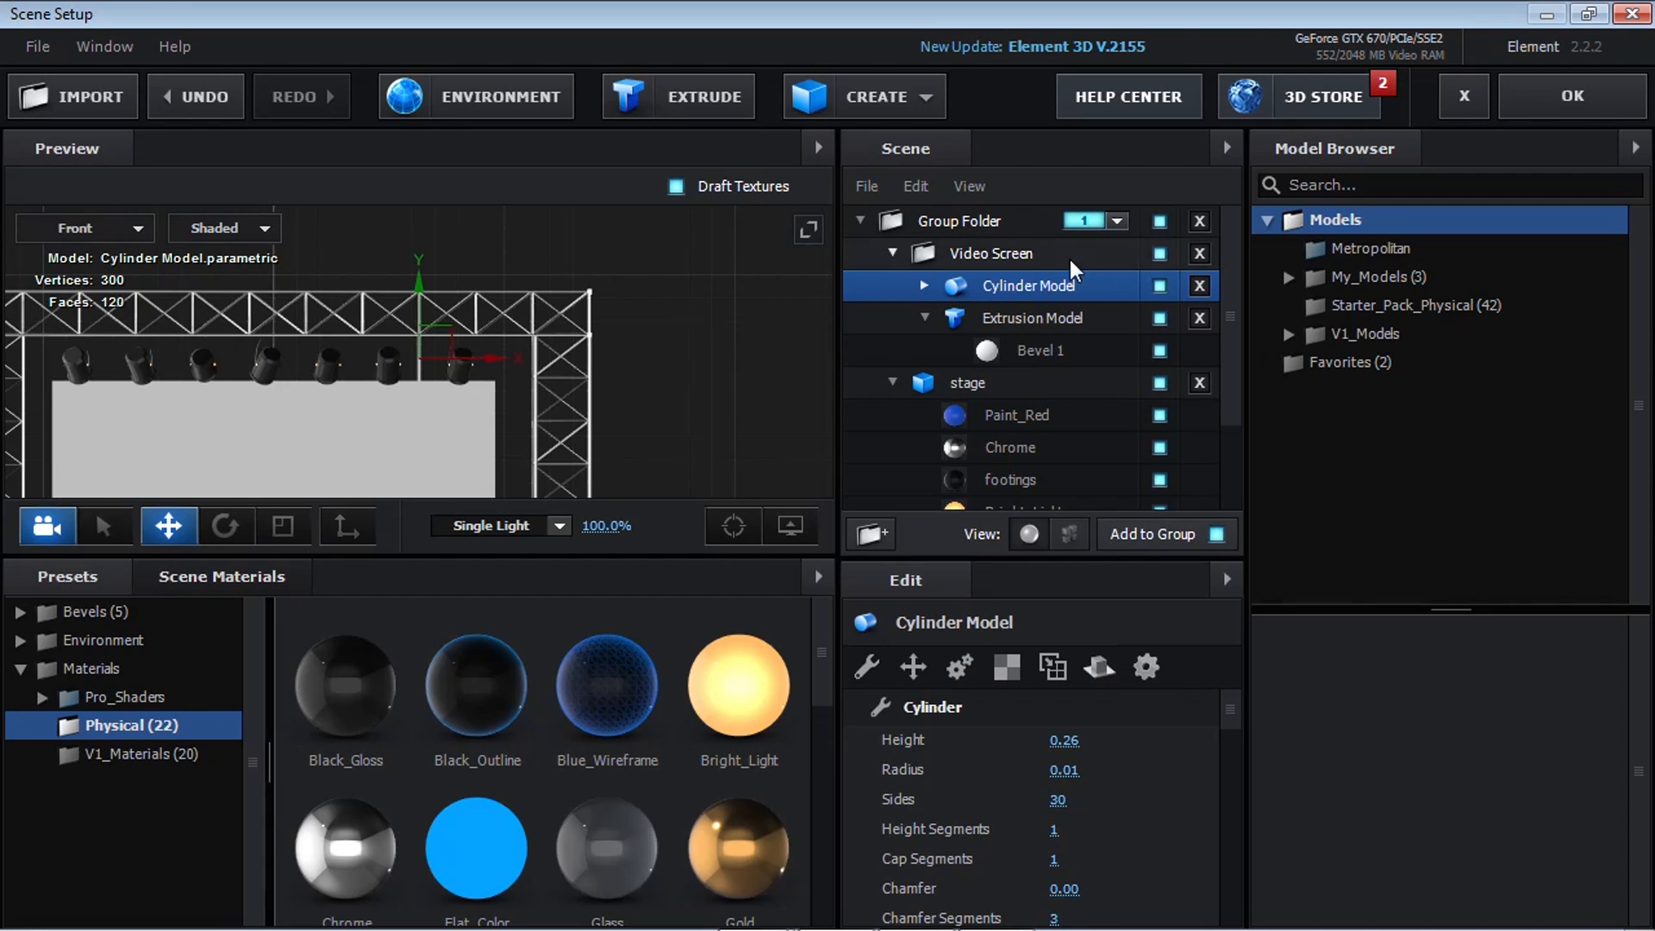
Step: Duplicate the cylinder model and move the copy along X to the left part of the video screen
right_click(1102, 288)
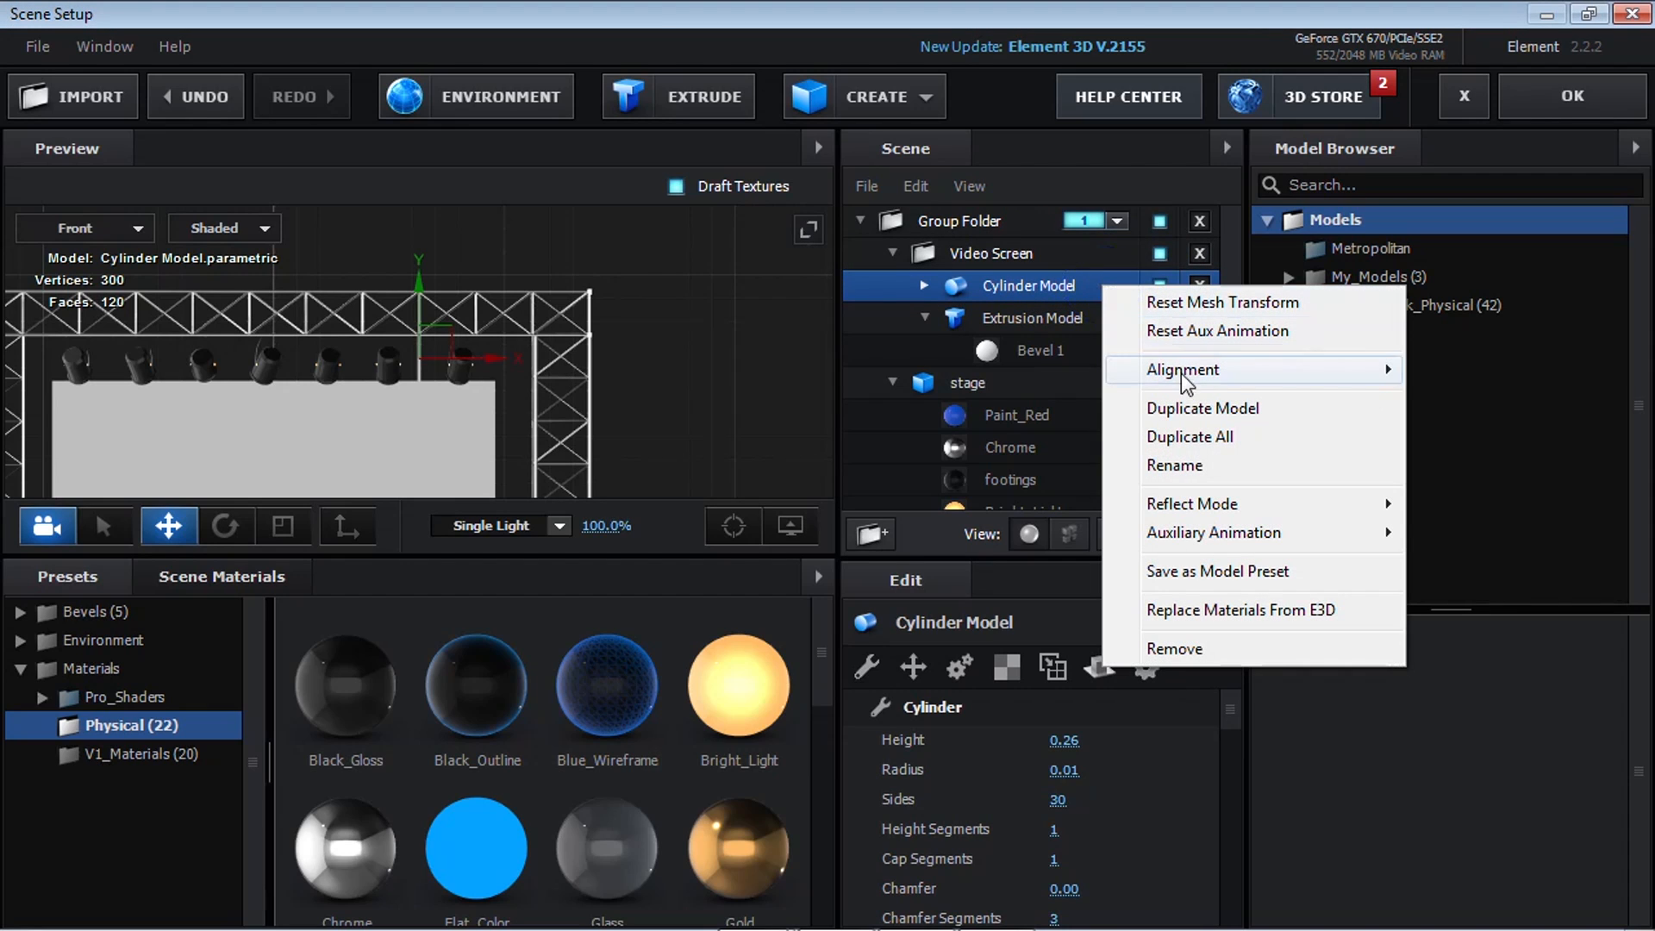
left_click(1233, 409)
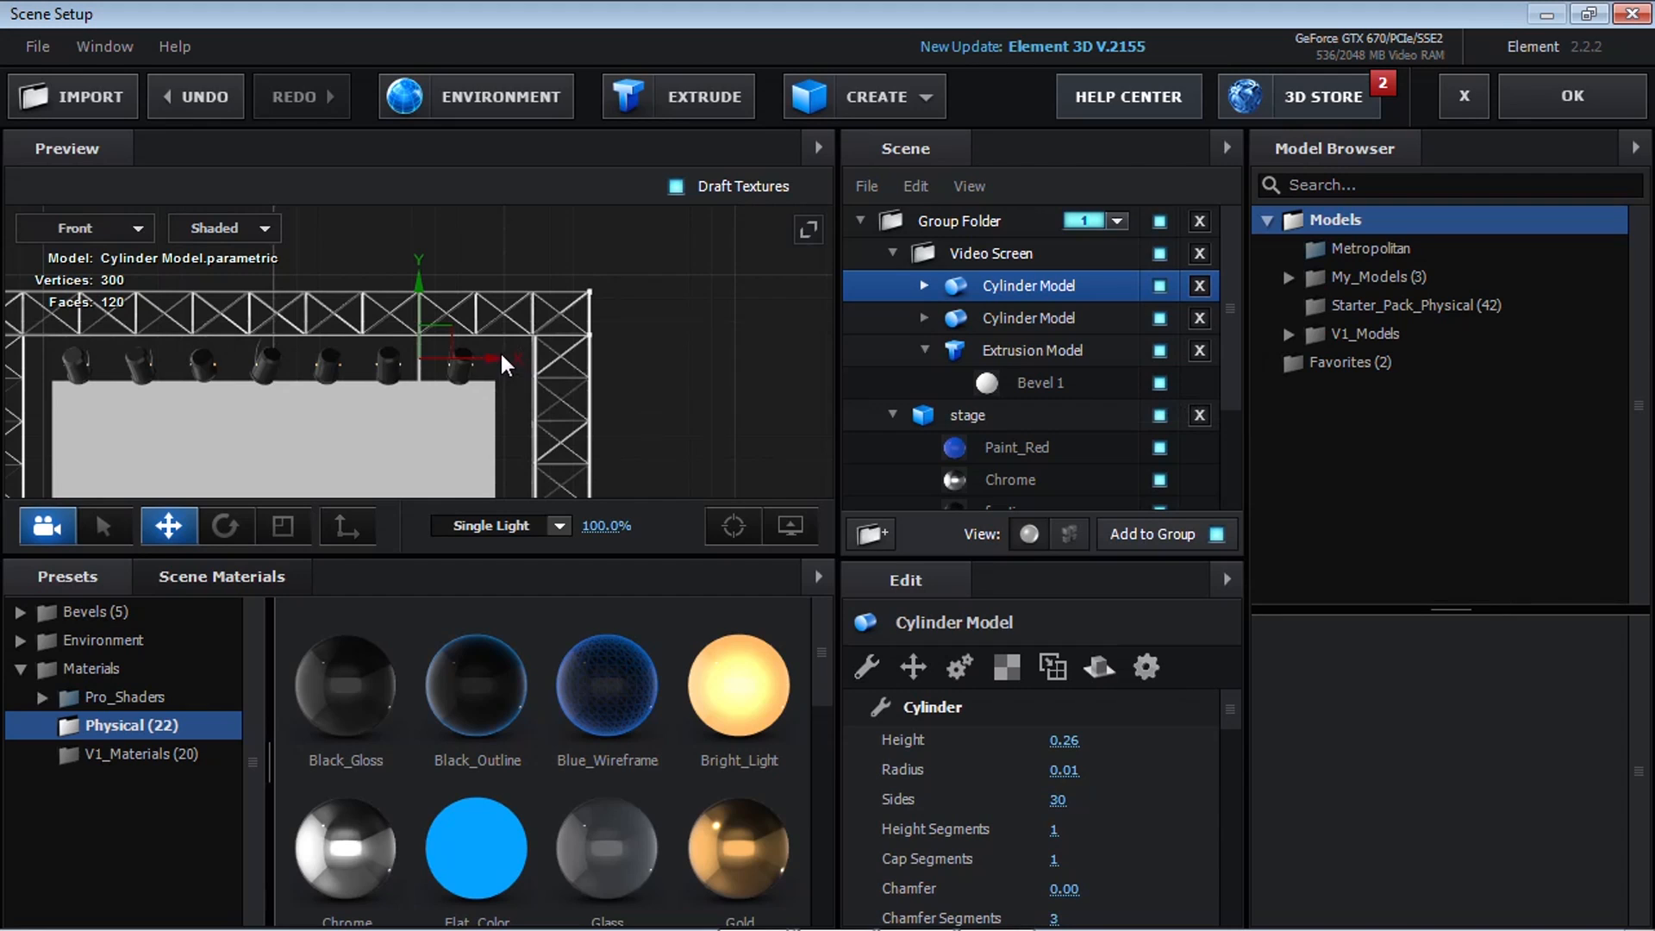
left_click_drag(505, 364, 215, 361)
Step: Move the whole Video Screen folder to about Z 0.07 in the top view, in line with the truss bar
left_click(1009, 250)
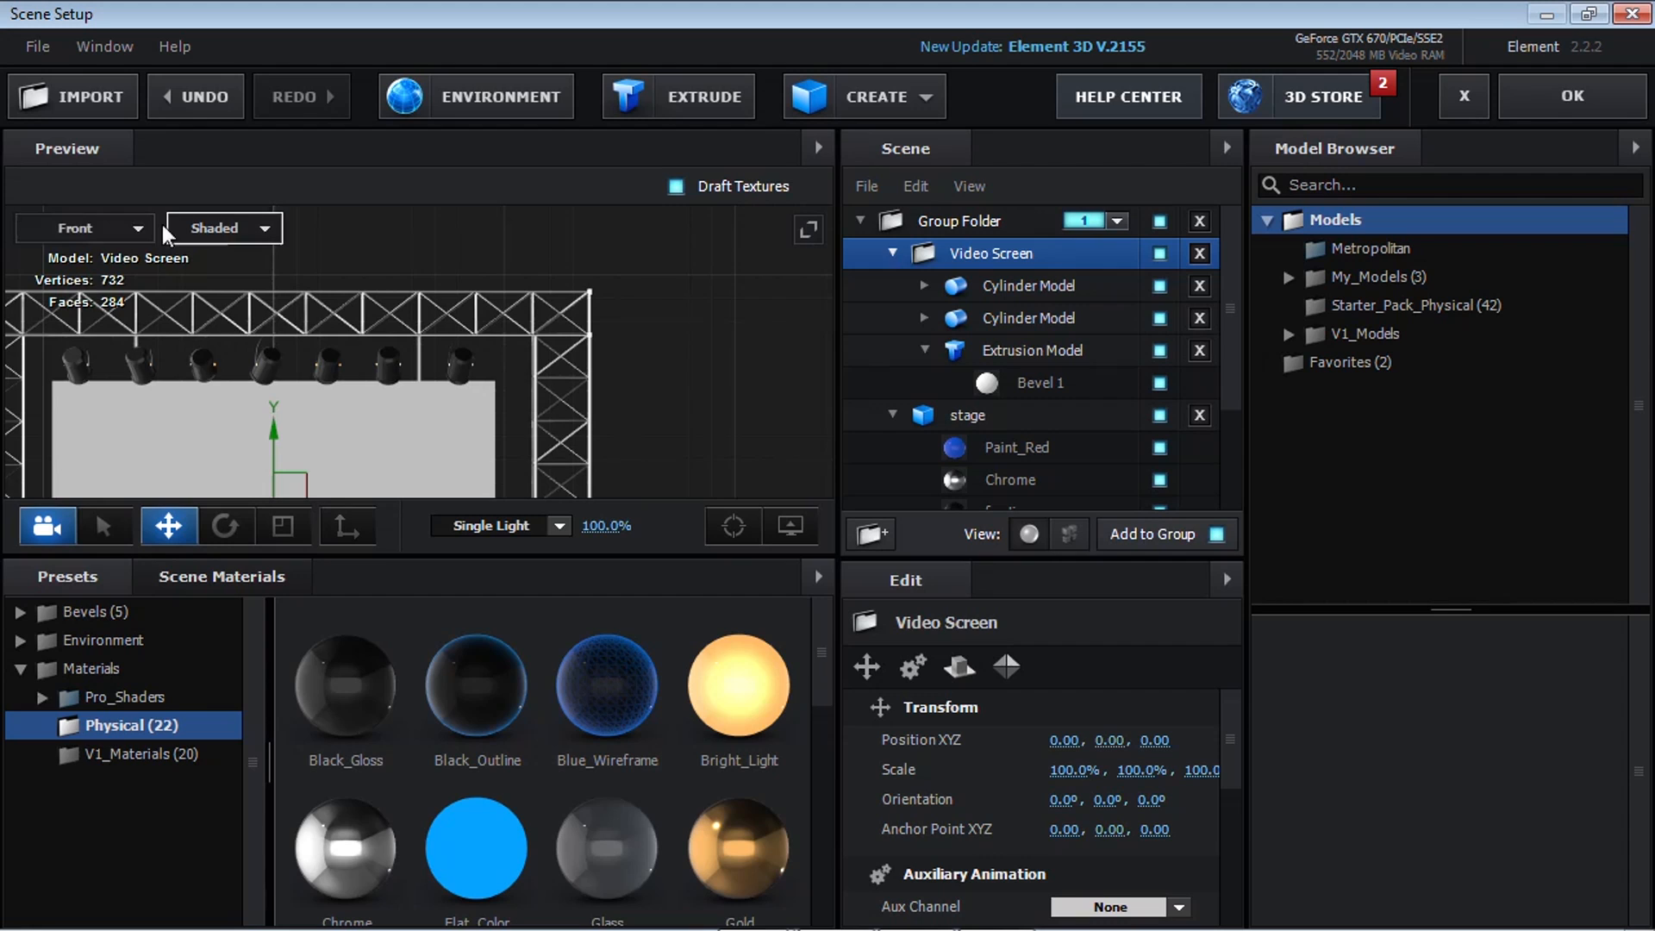
double_click(128, 228)
left_click(116, 234)
left_click(119, 262)
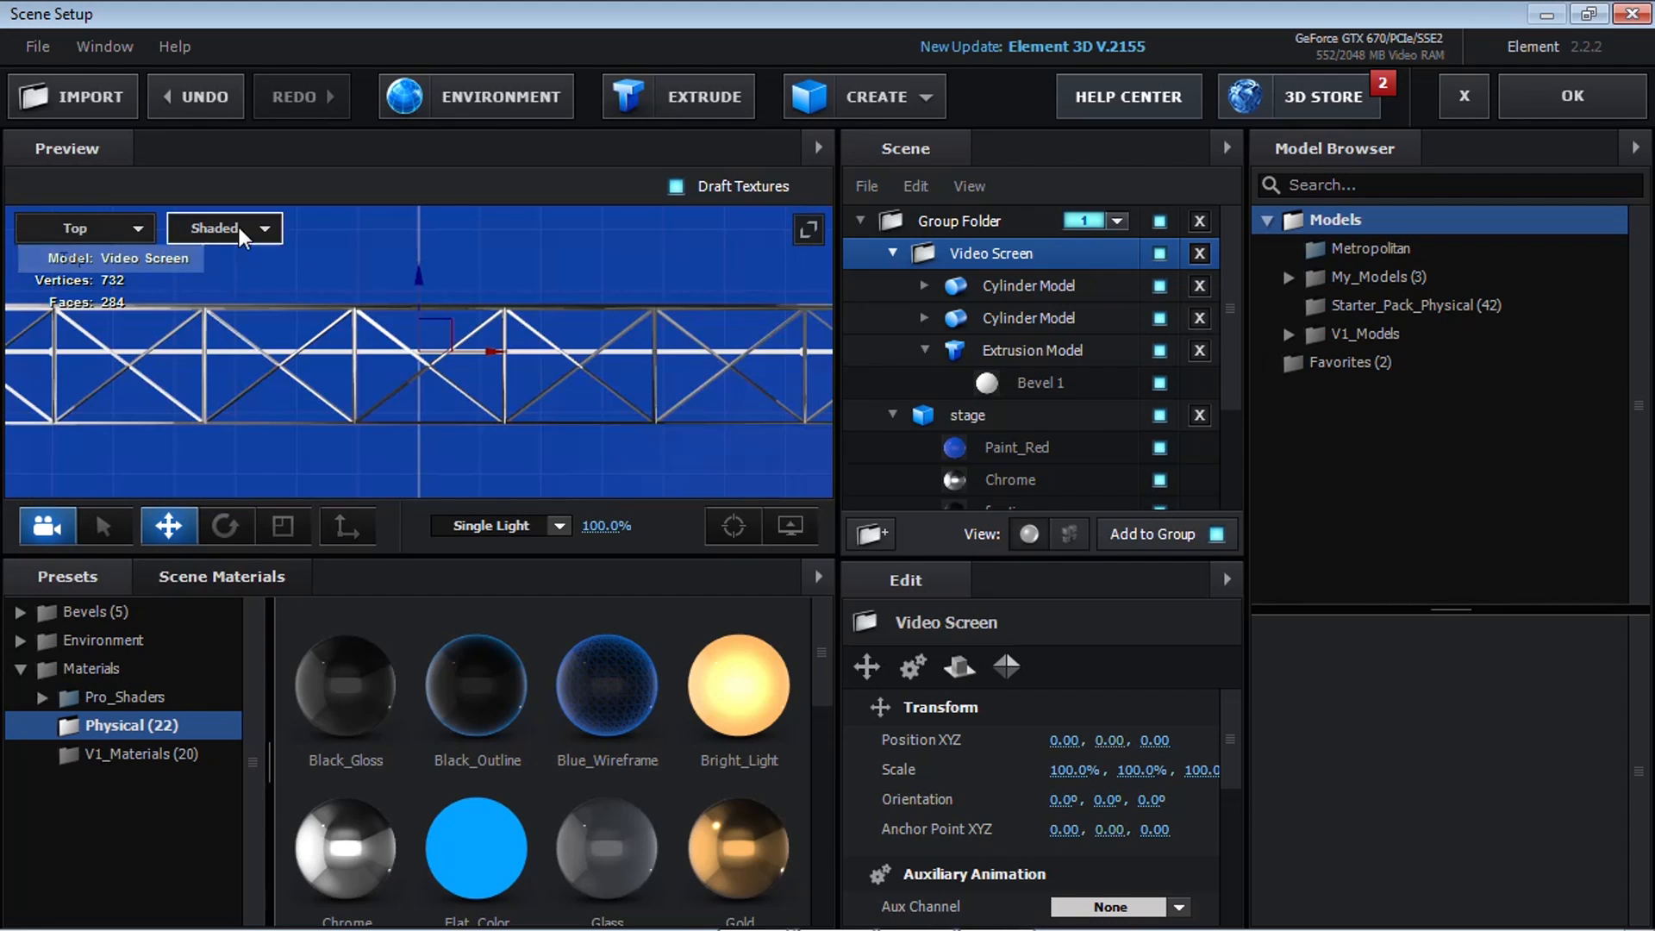
left_click_drag(420, 278, 423, 231)
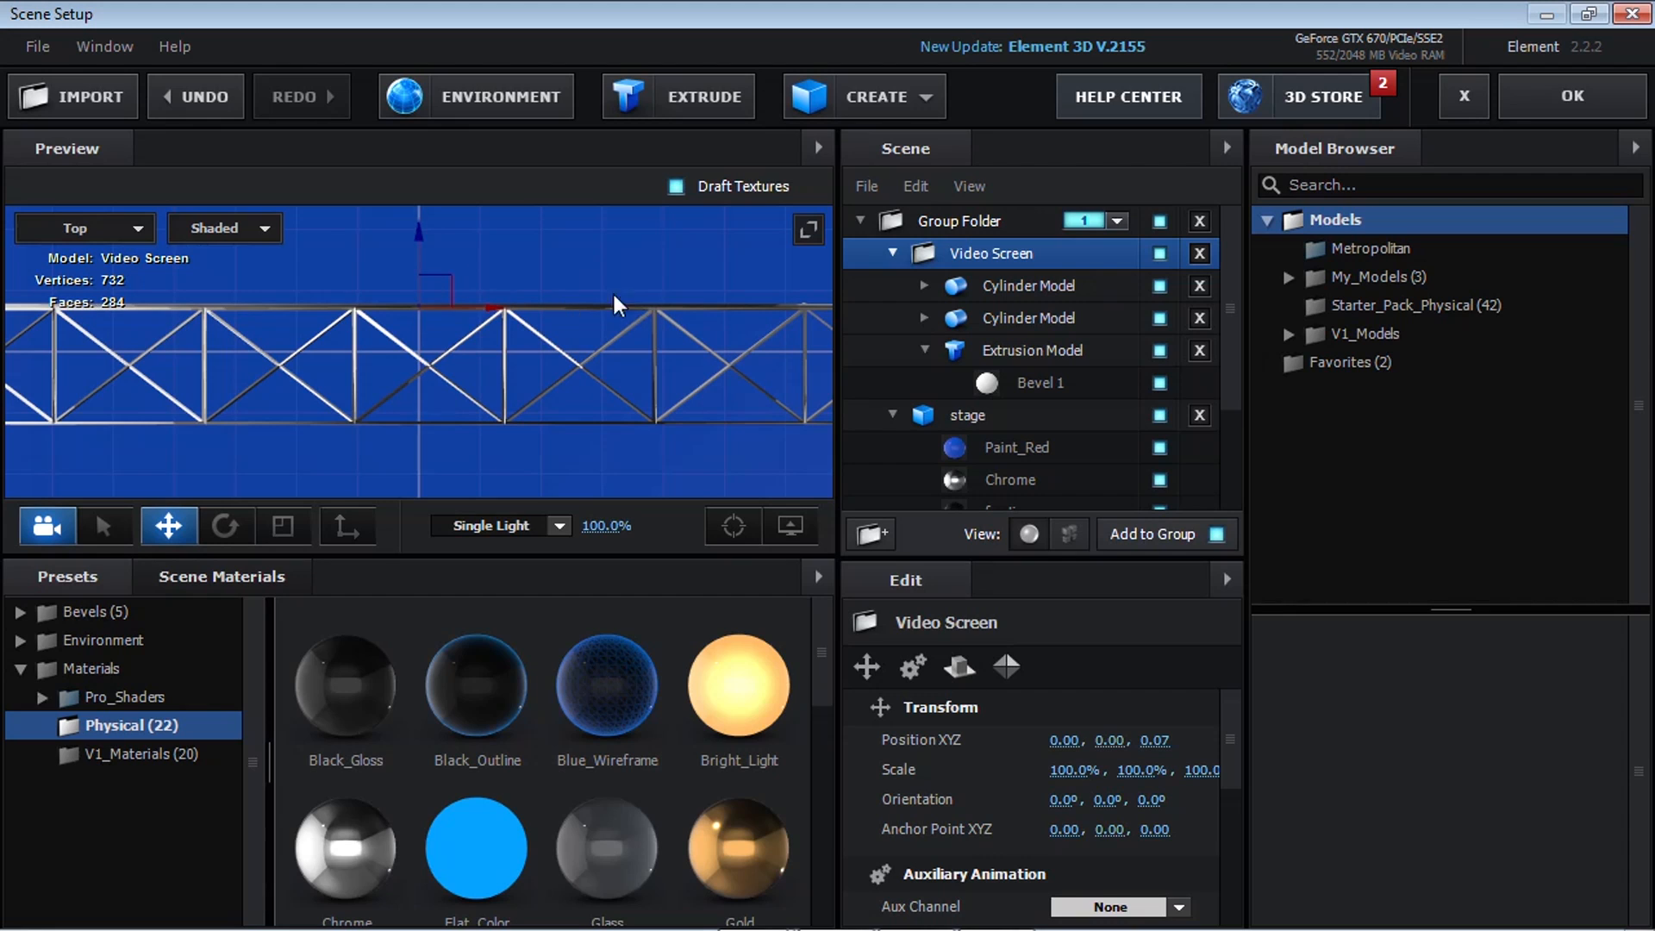
Step: Return to the perspective view and apply the Chrome material to both cylinder models
left_click(87, 227)
left_click(60, 222)
left_click(706, 332)
left_click_drag(716, 335, 800, 302)
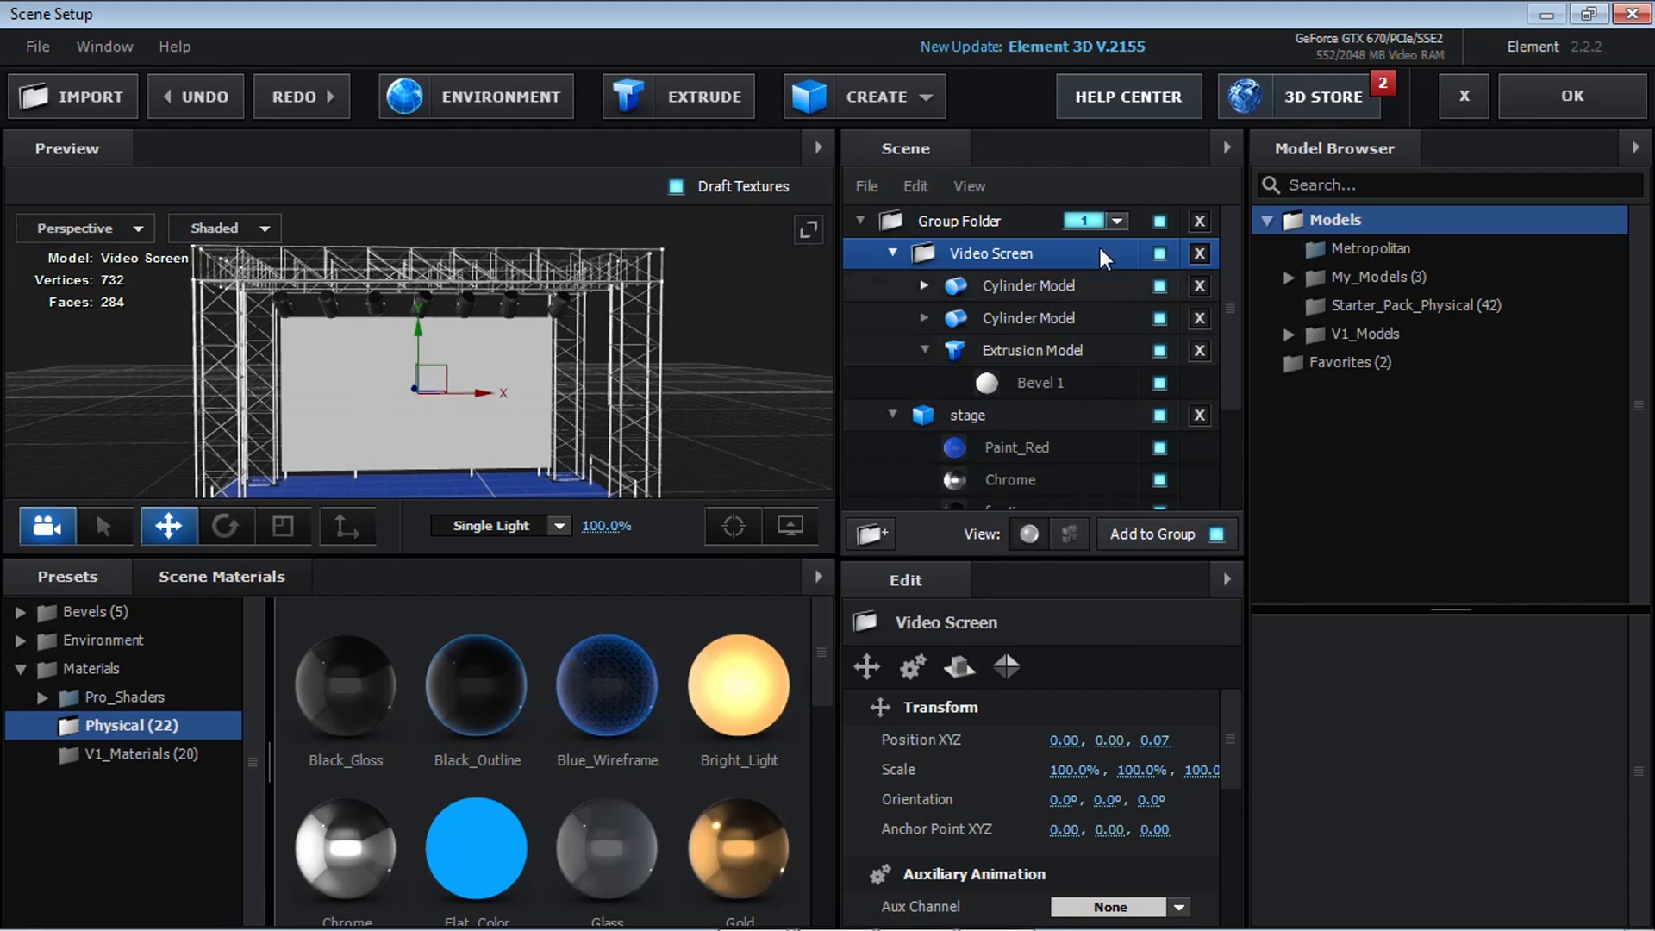
left_click_drag(388, 819, 1033, 288)
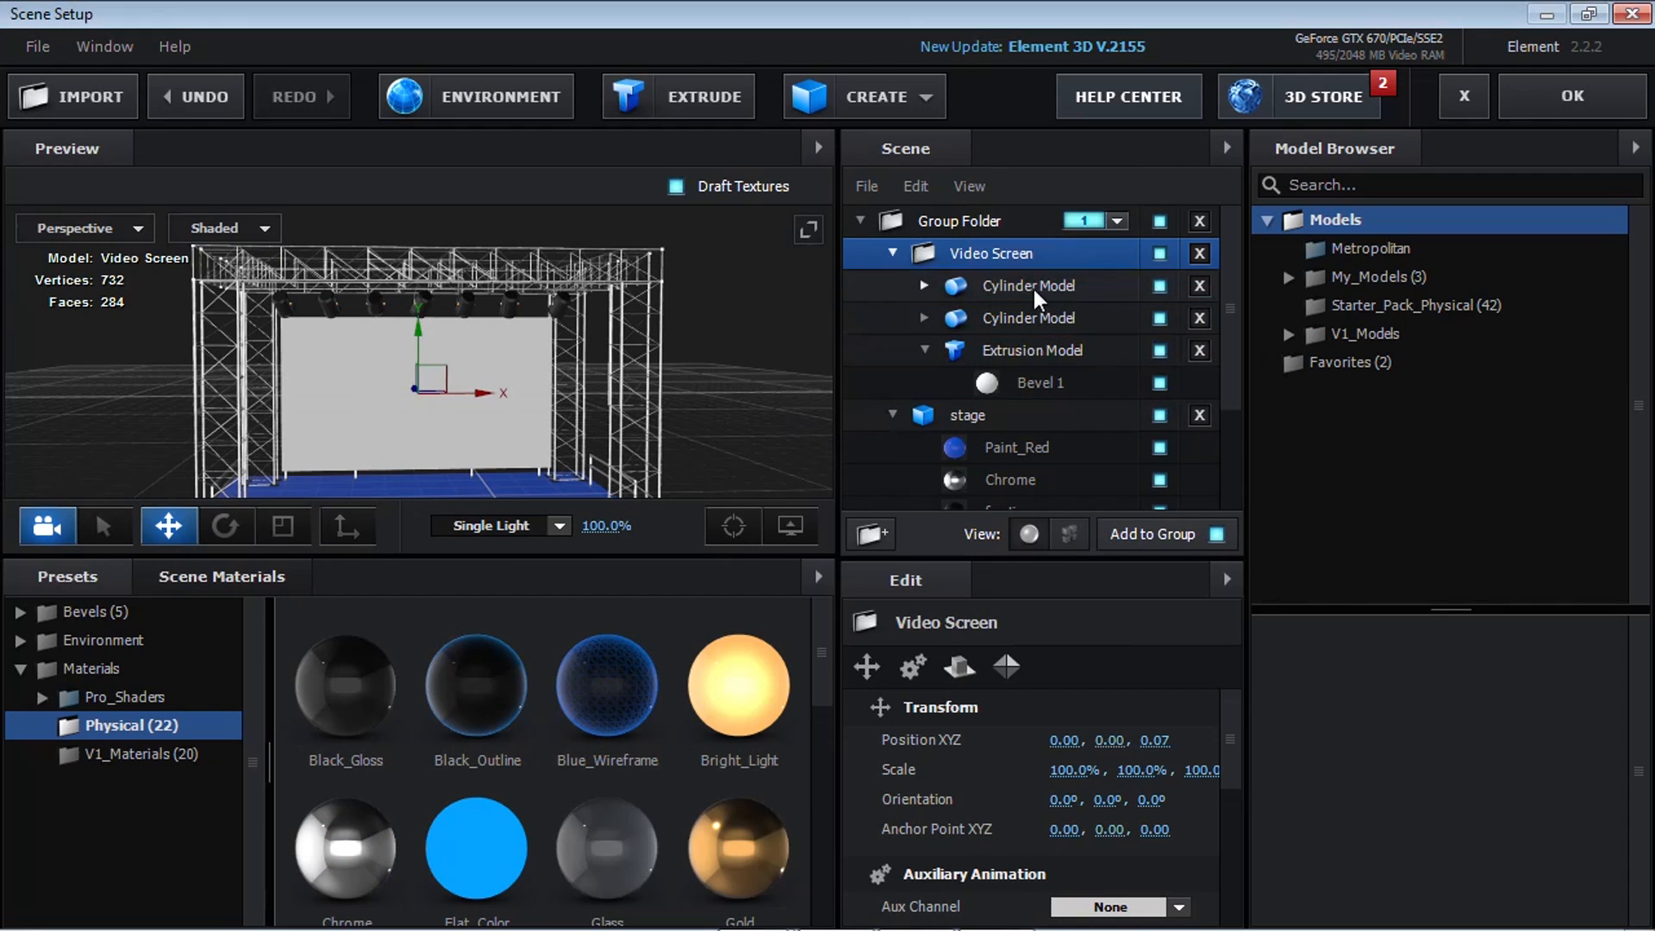
left_click_drag(366, 851, 1012, 322)
Step: Apply the Photo Holder physical material to Bevel 1 of the extrusion model
left_click_drag(758, 363, 722, 369)
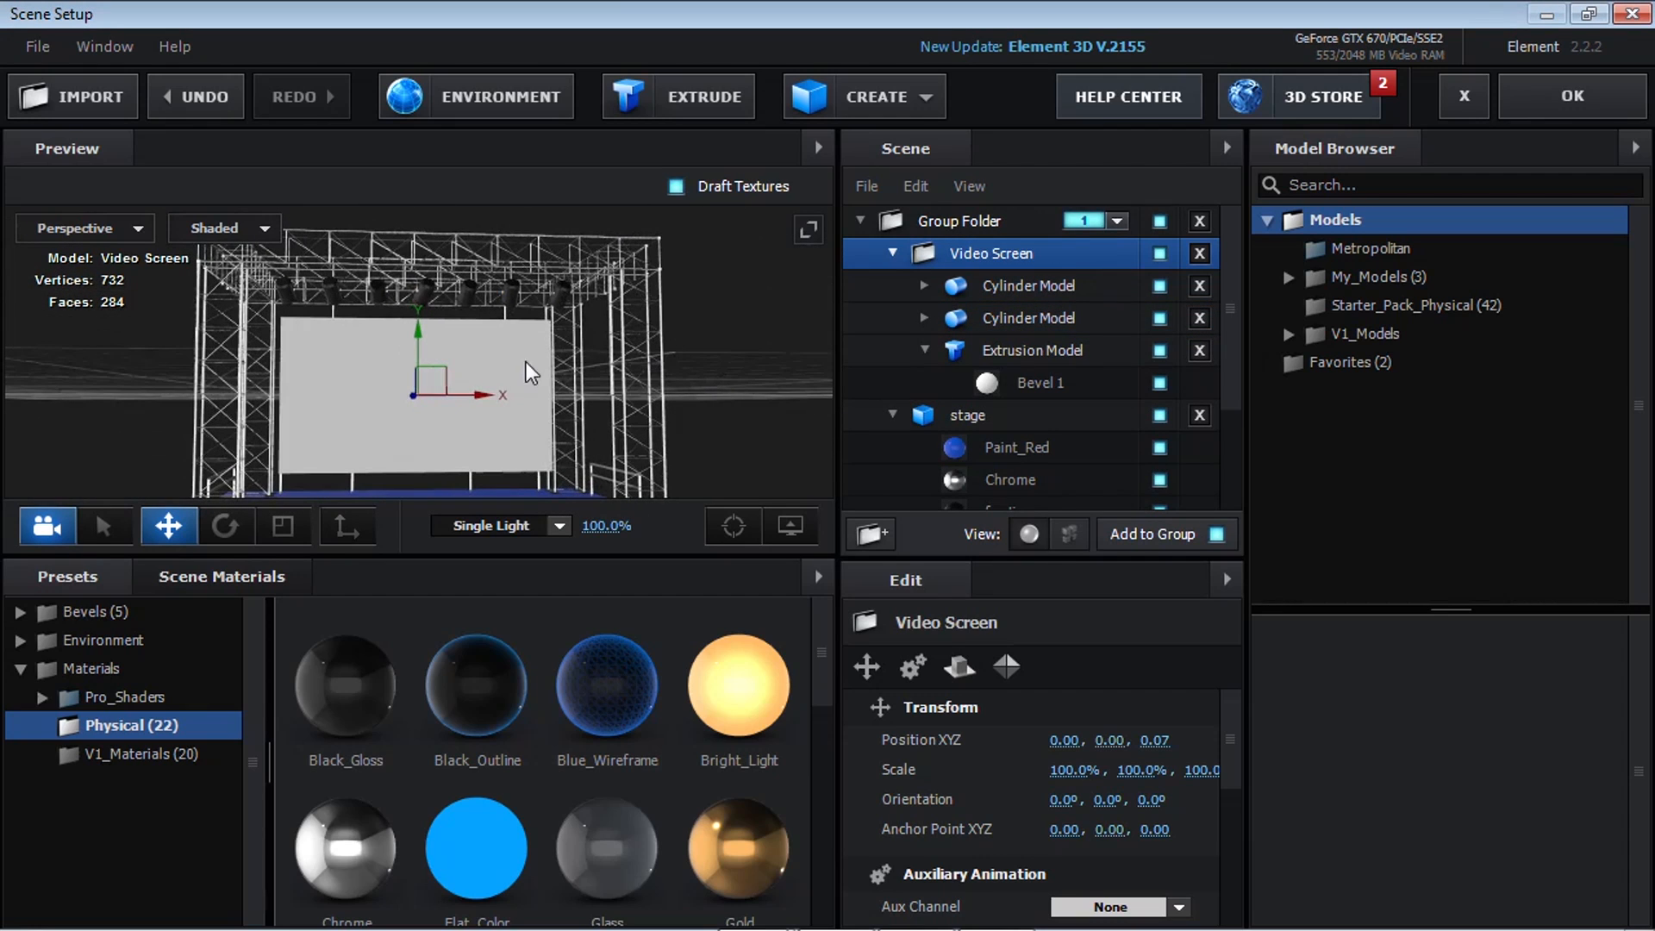
left_click(1058, 350)
left_click_drag(826, 665, 824, 805)
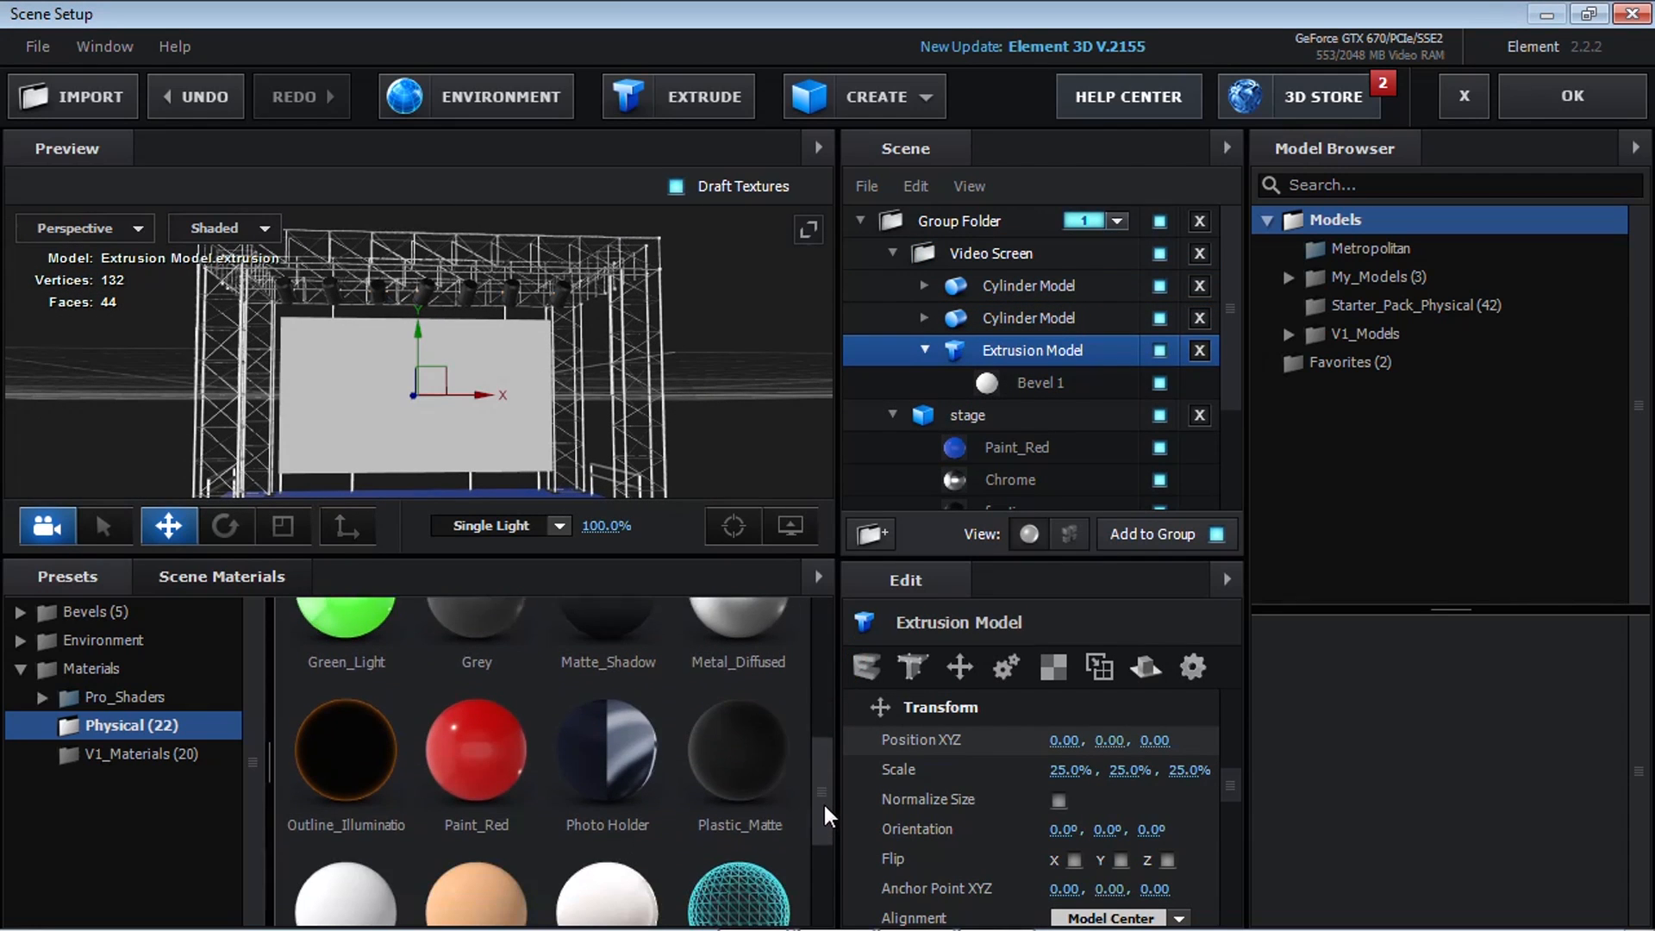
left_click_drag(610, 759, 1052, 383)
Step: Set the Photo Holder material's Diffuse texture to Custom Layer 1 [VIDEO FOOTAGE]
left_click(1056, 381)
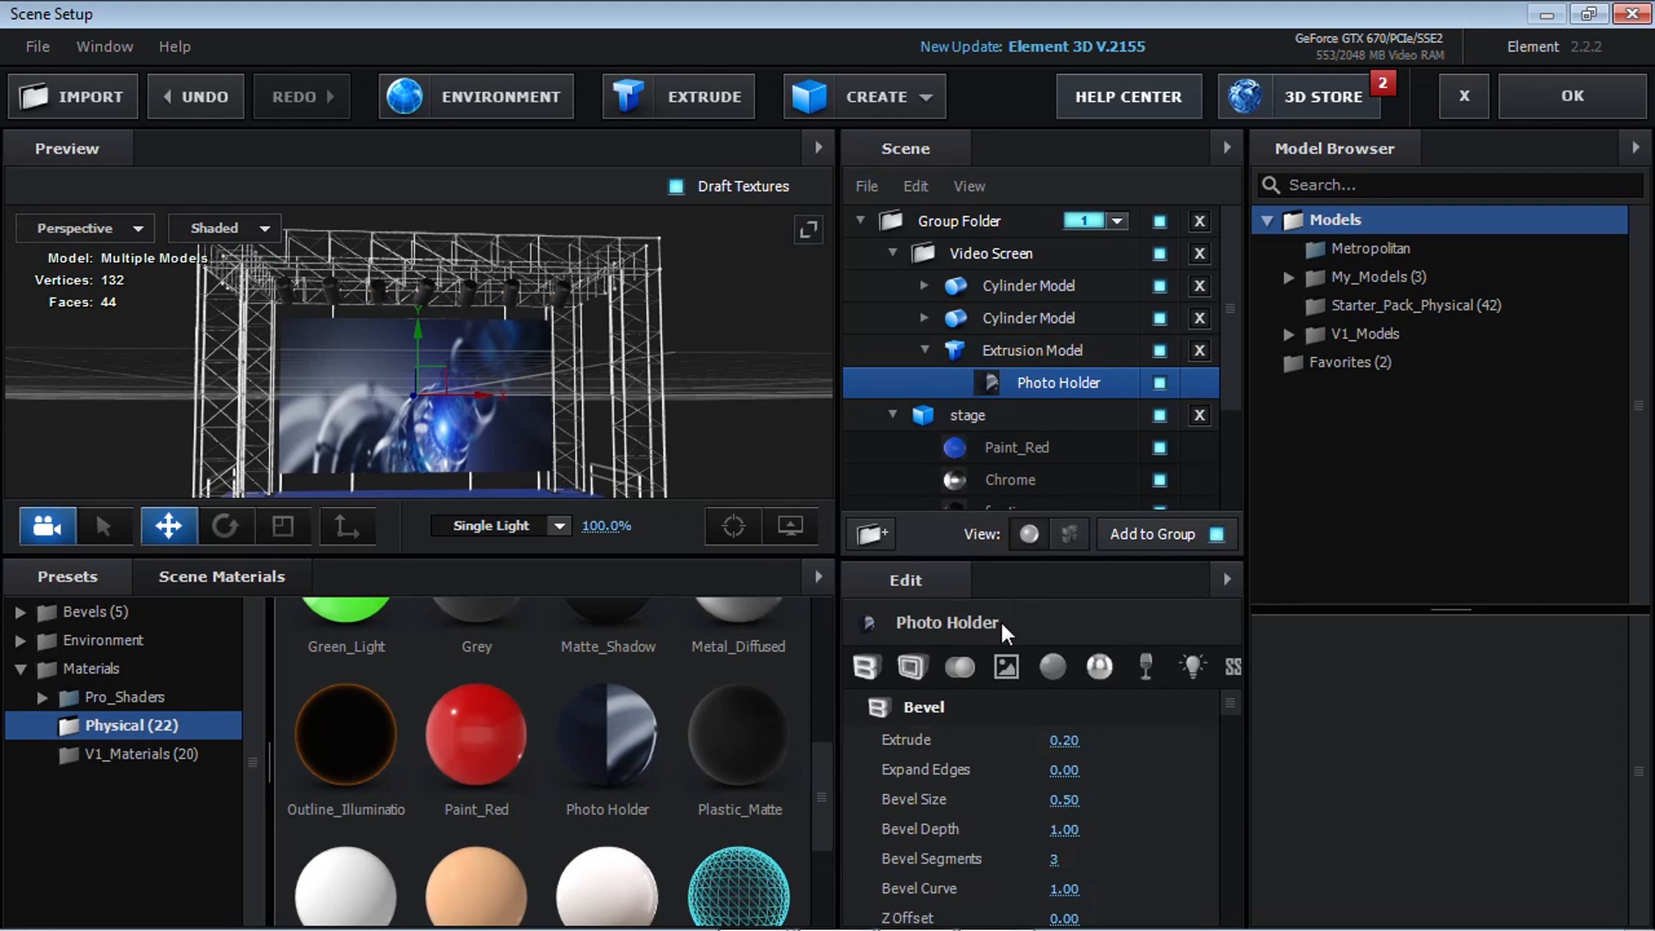
left_click(1007, 668)
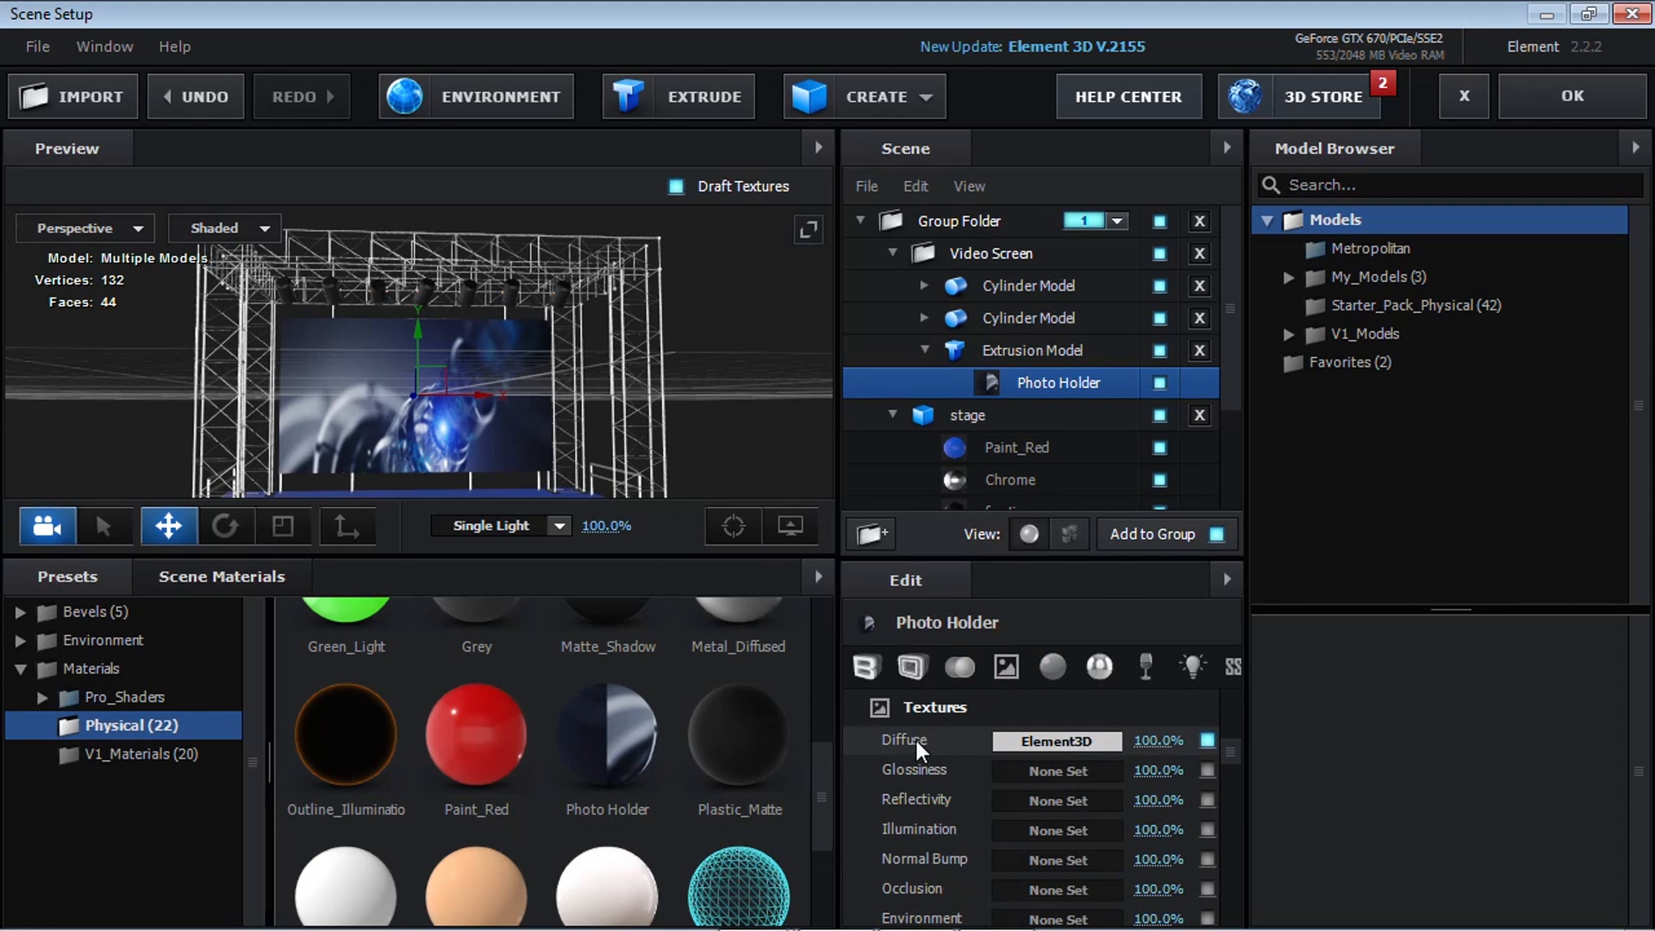
left_click(1037, 740)
left_click_drag(1151, 376, 1095, 247)
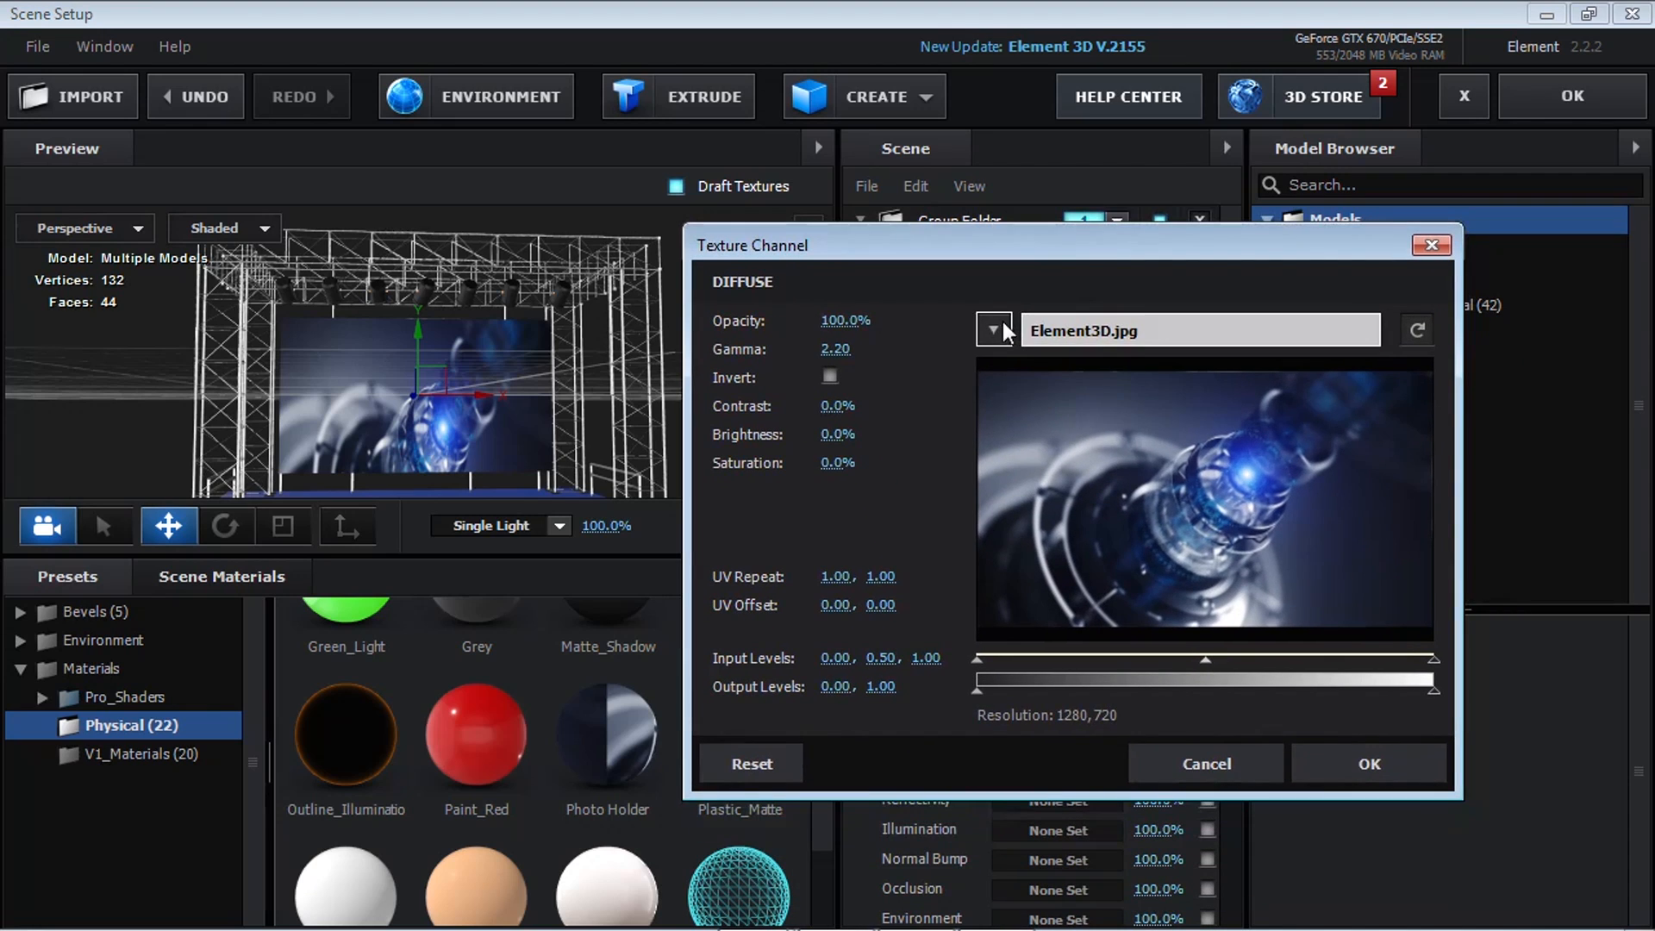
left_click(994, 330)
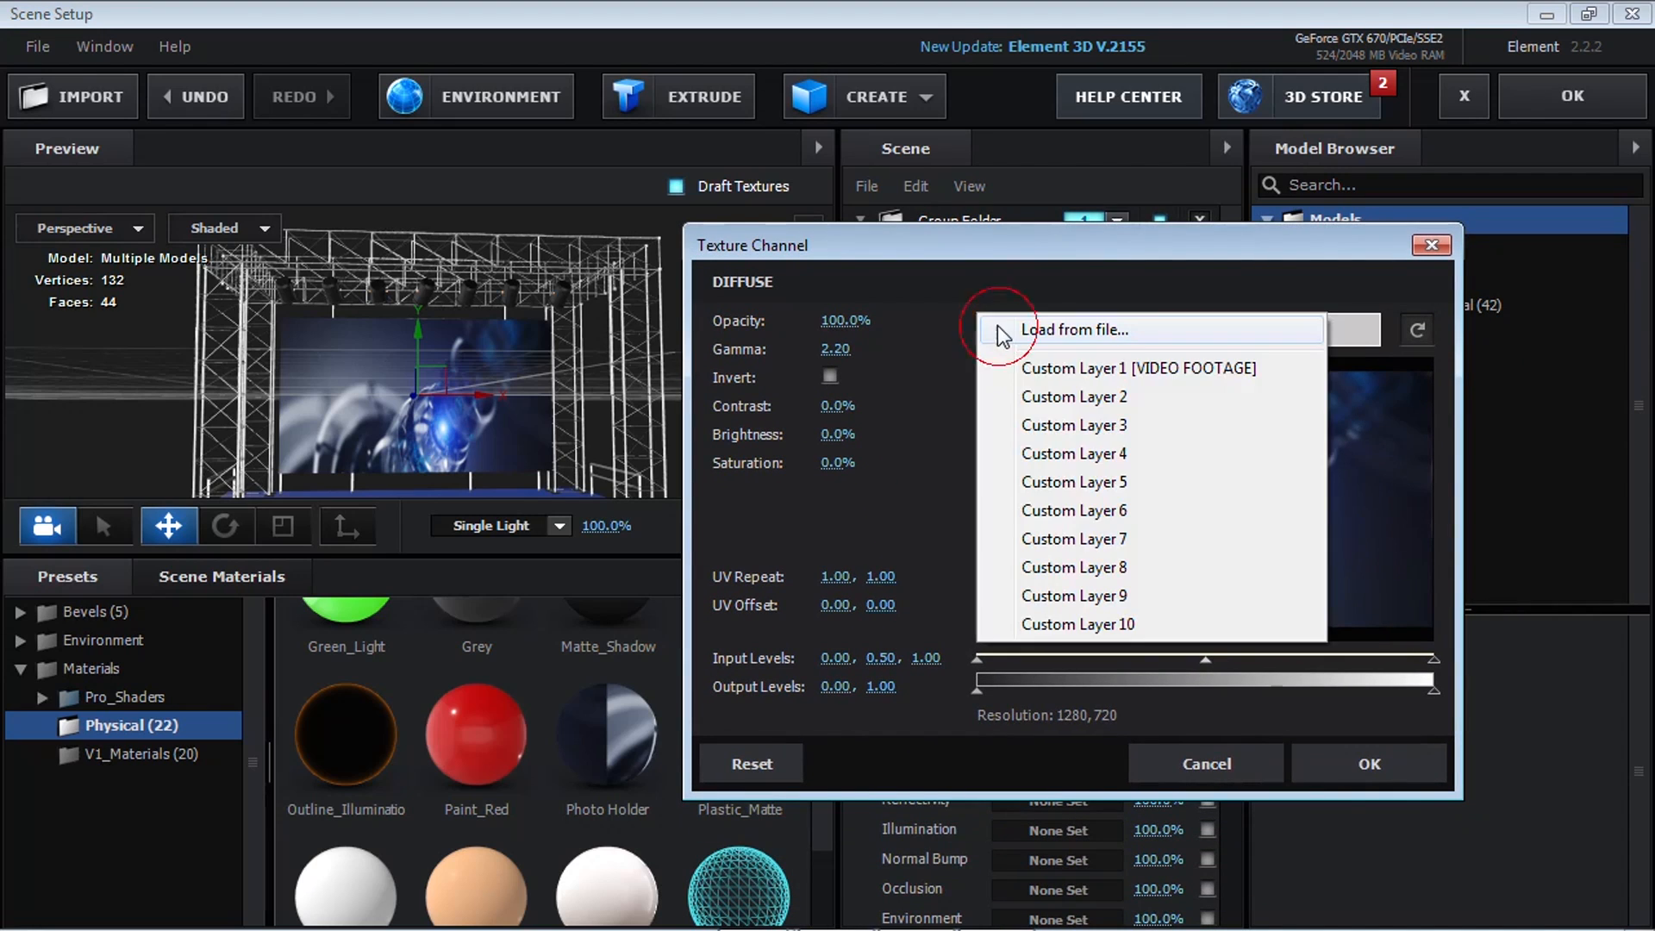
left_click(1182, 378)
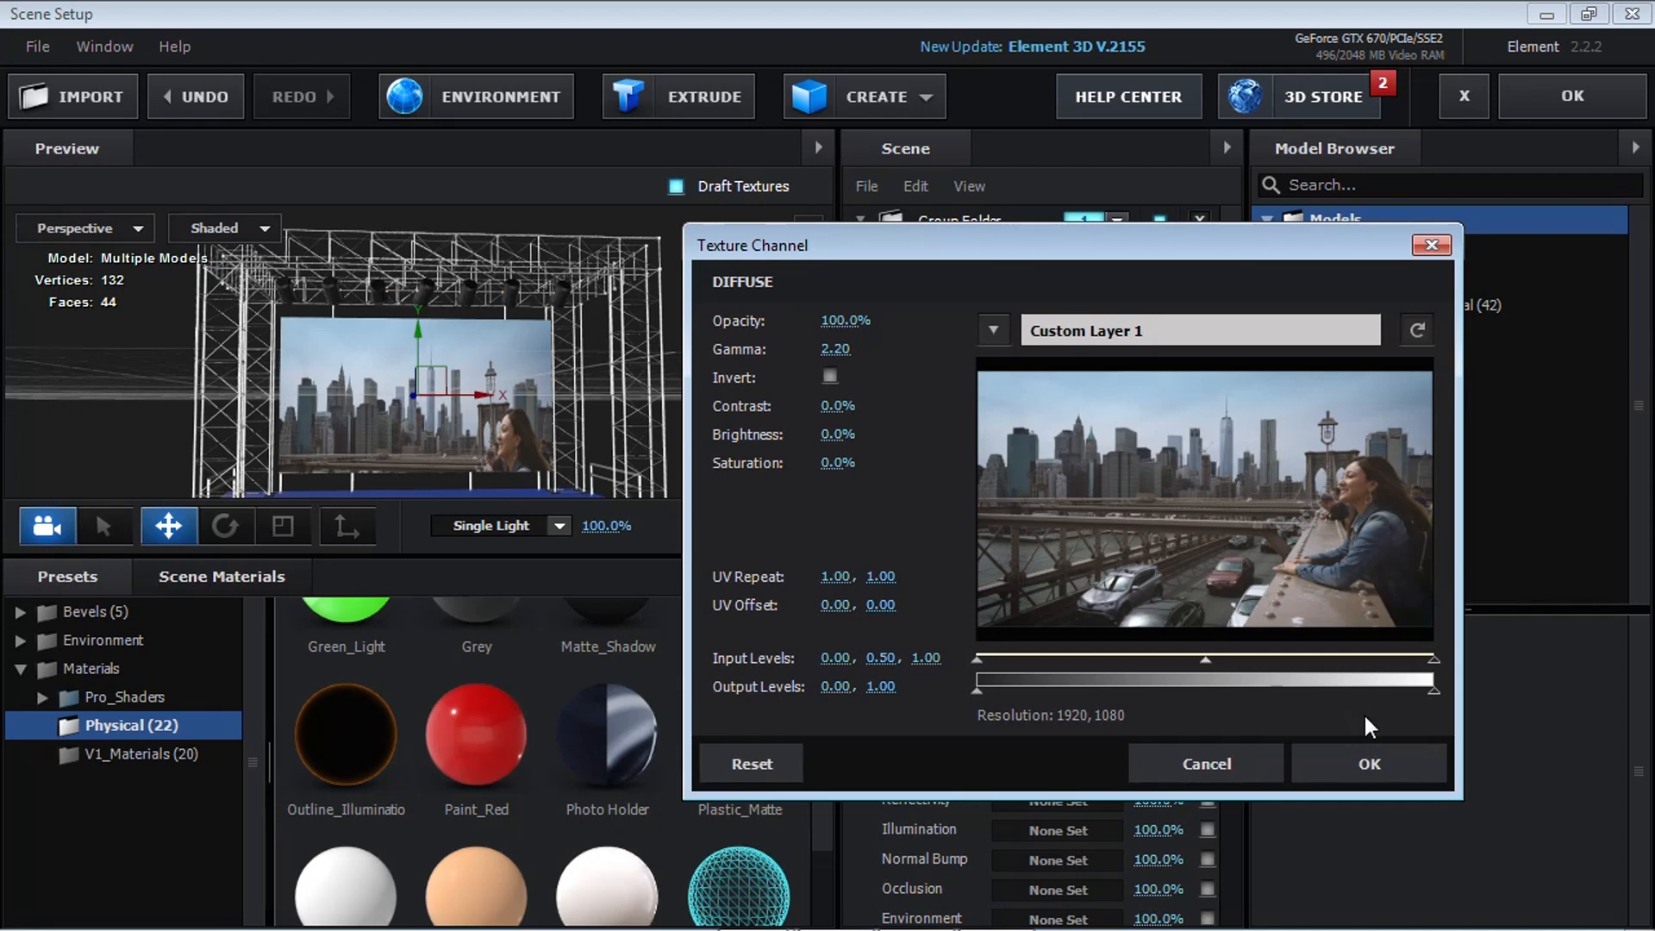
left_click(1371, 764)
Step: Enable Use Layer as UV in the Photo Holder material's bevel settings
scroll(1240, 735, "up", 3)
scroll(1240, 735, "up", 4)
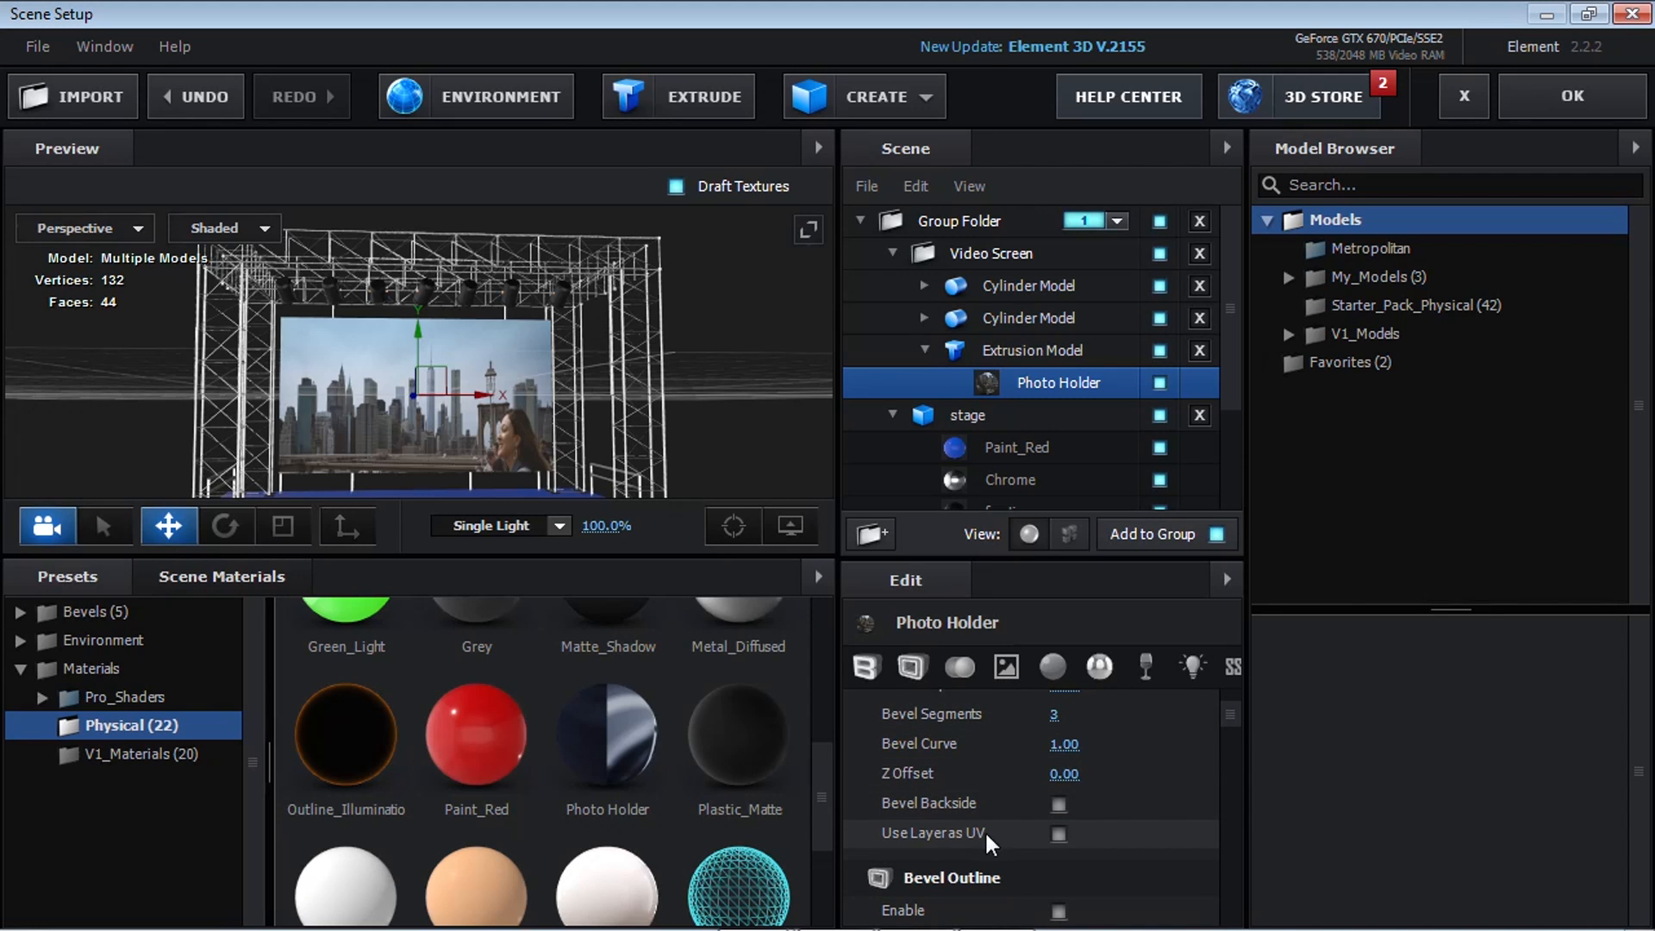
left_click(1058, 833)
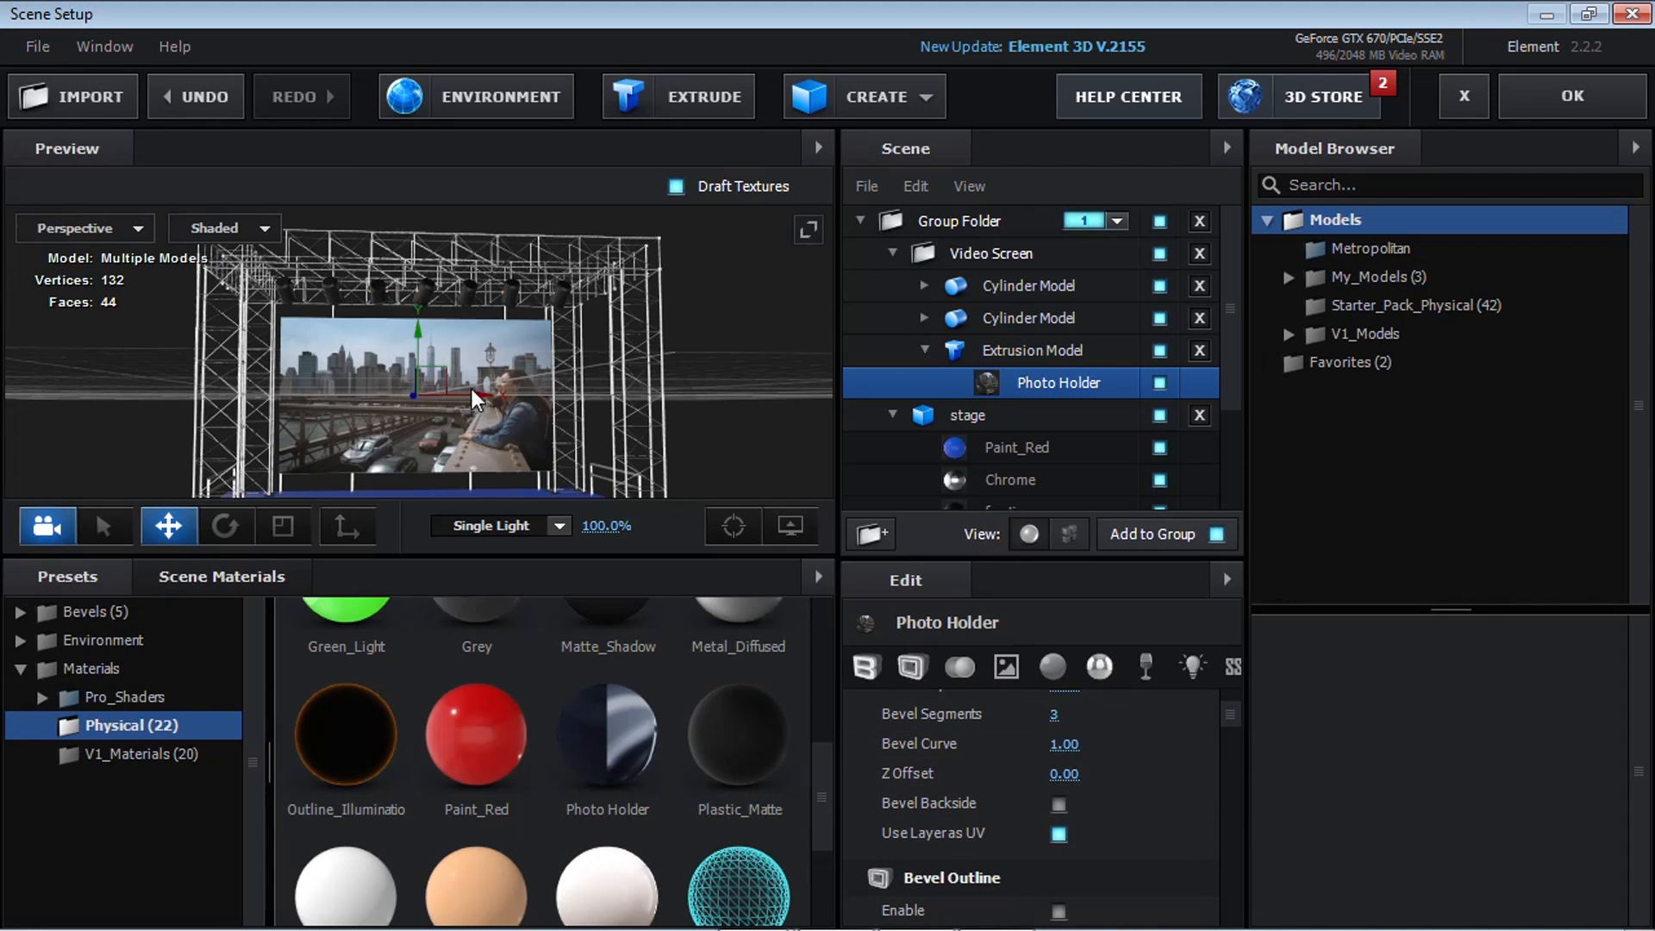
Step: Accept the finished Element scene setup and return to the composition
mouse_move(747, 353)
left_mouse_down()
mouse_move(648, 375)
mouse_move(817, 410)
mouse_move(776, 350)
left_mouse_up()
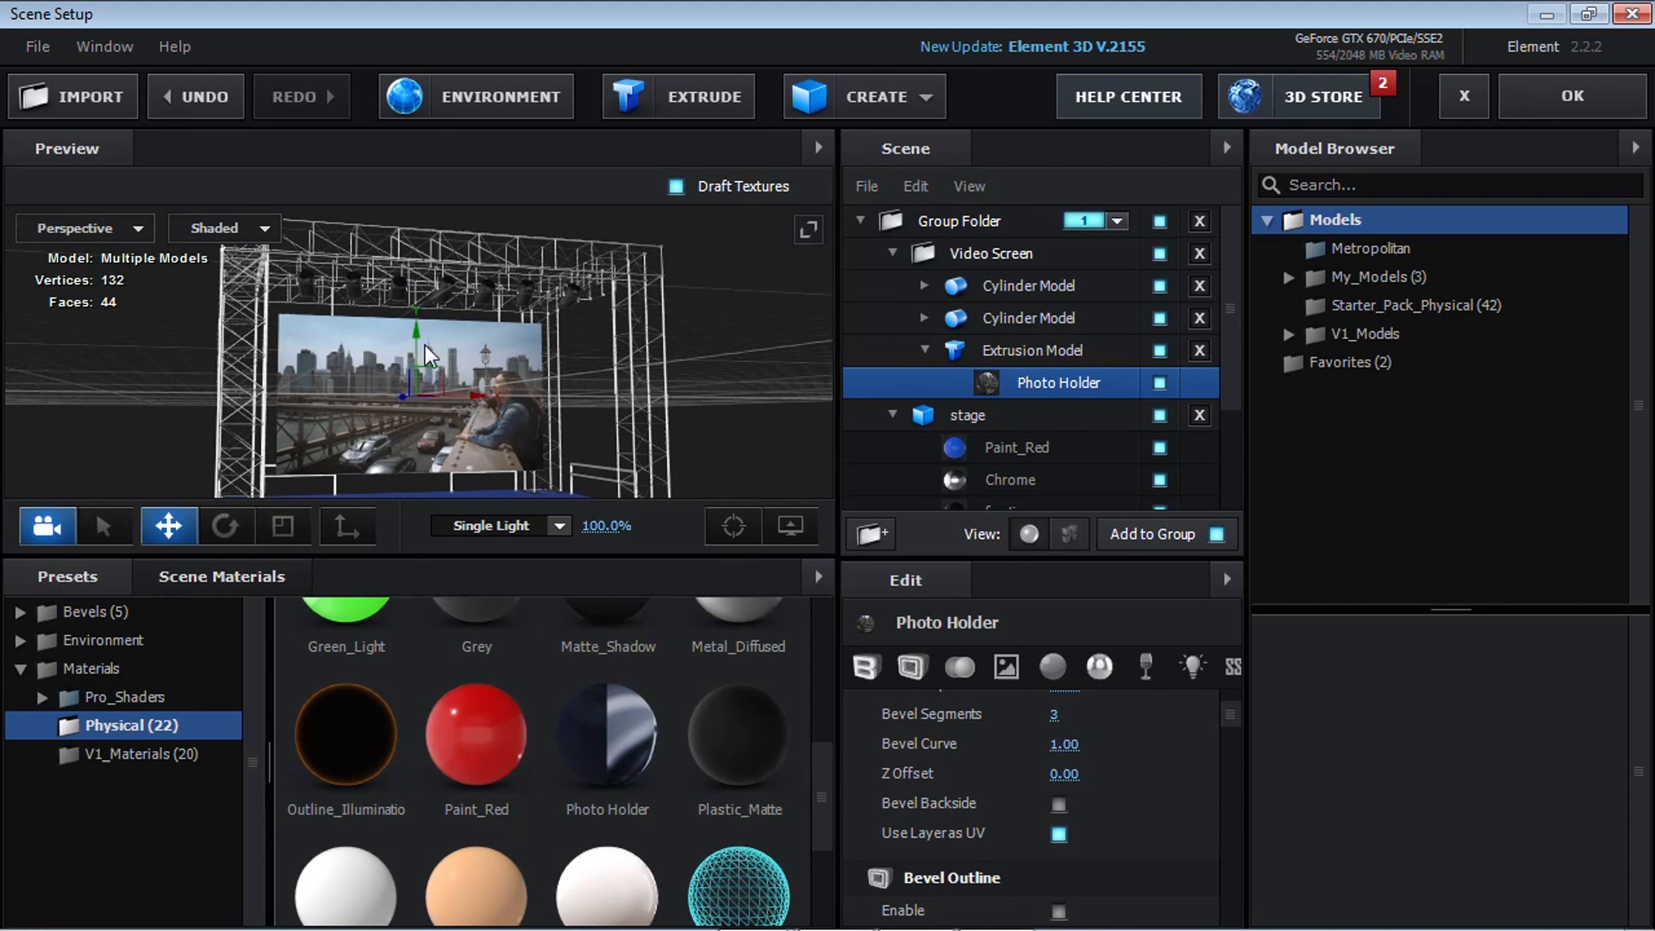
left_click(1547, 92)
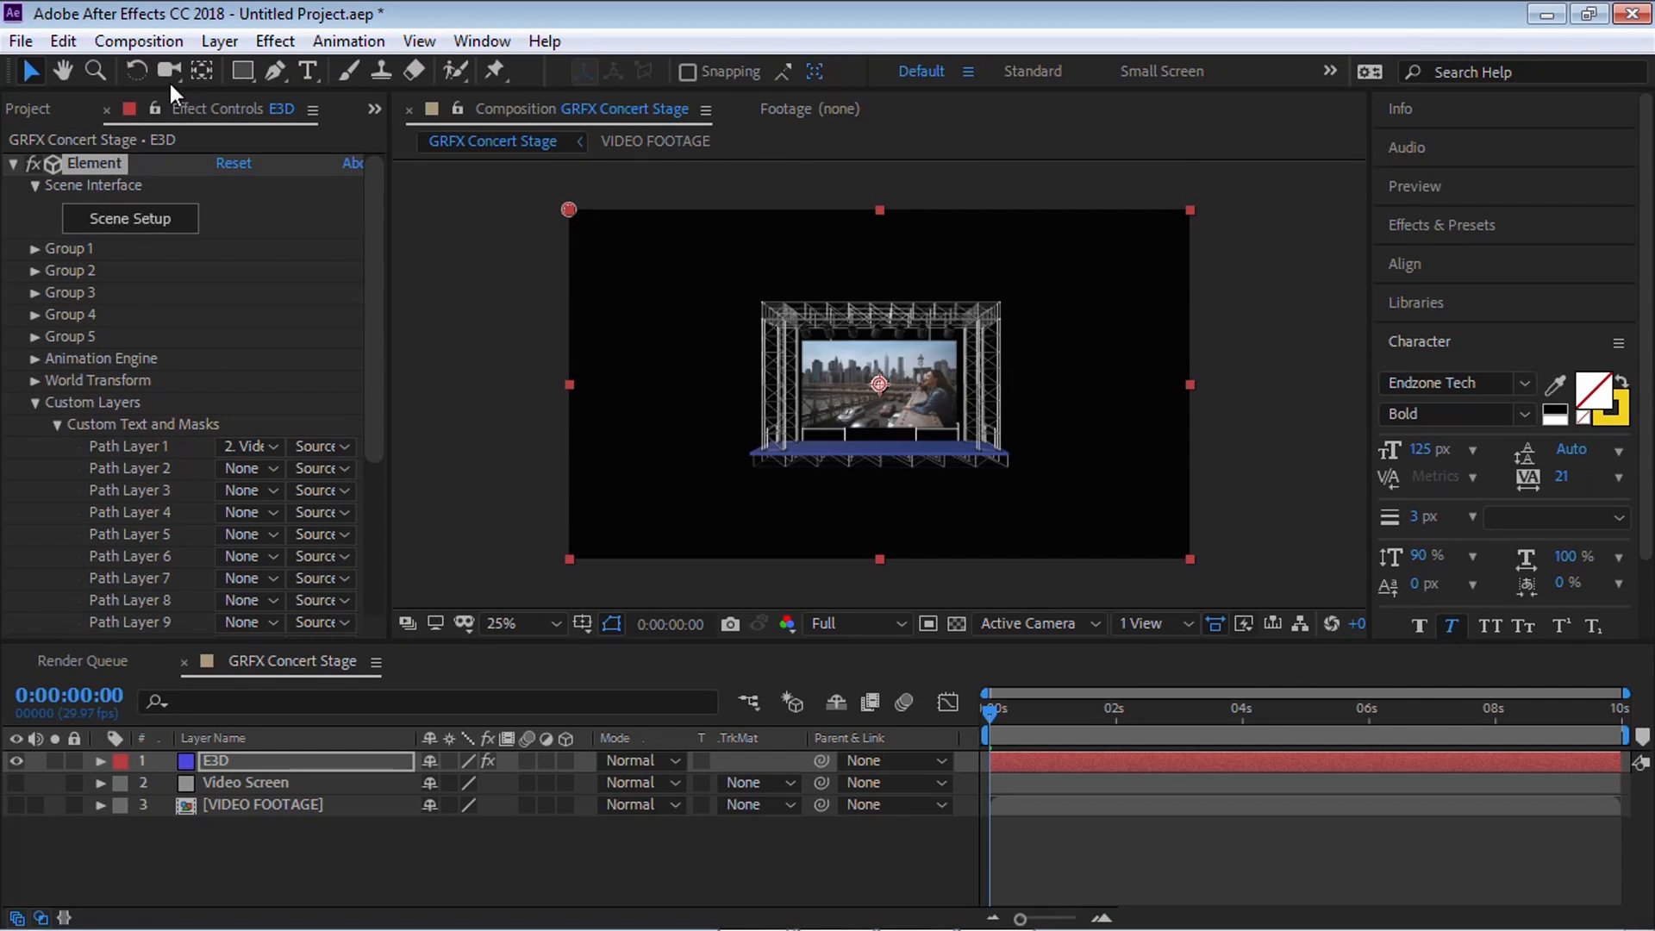
left_click(40, 112)
left_click(167, 473)
key("ctrl+i")
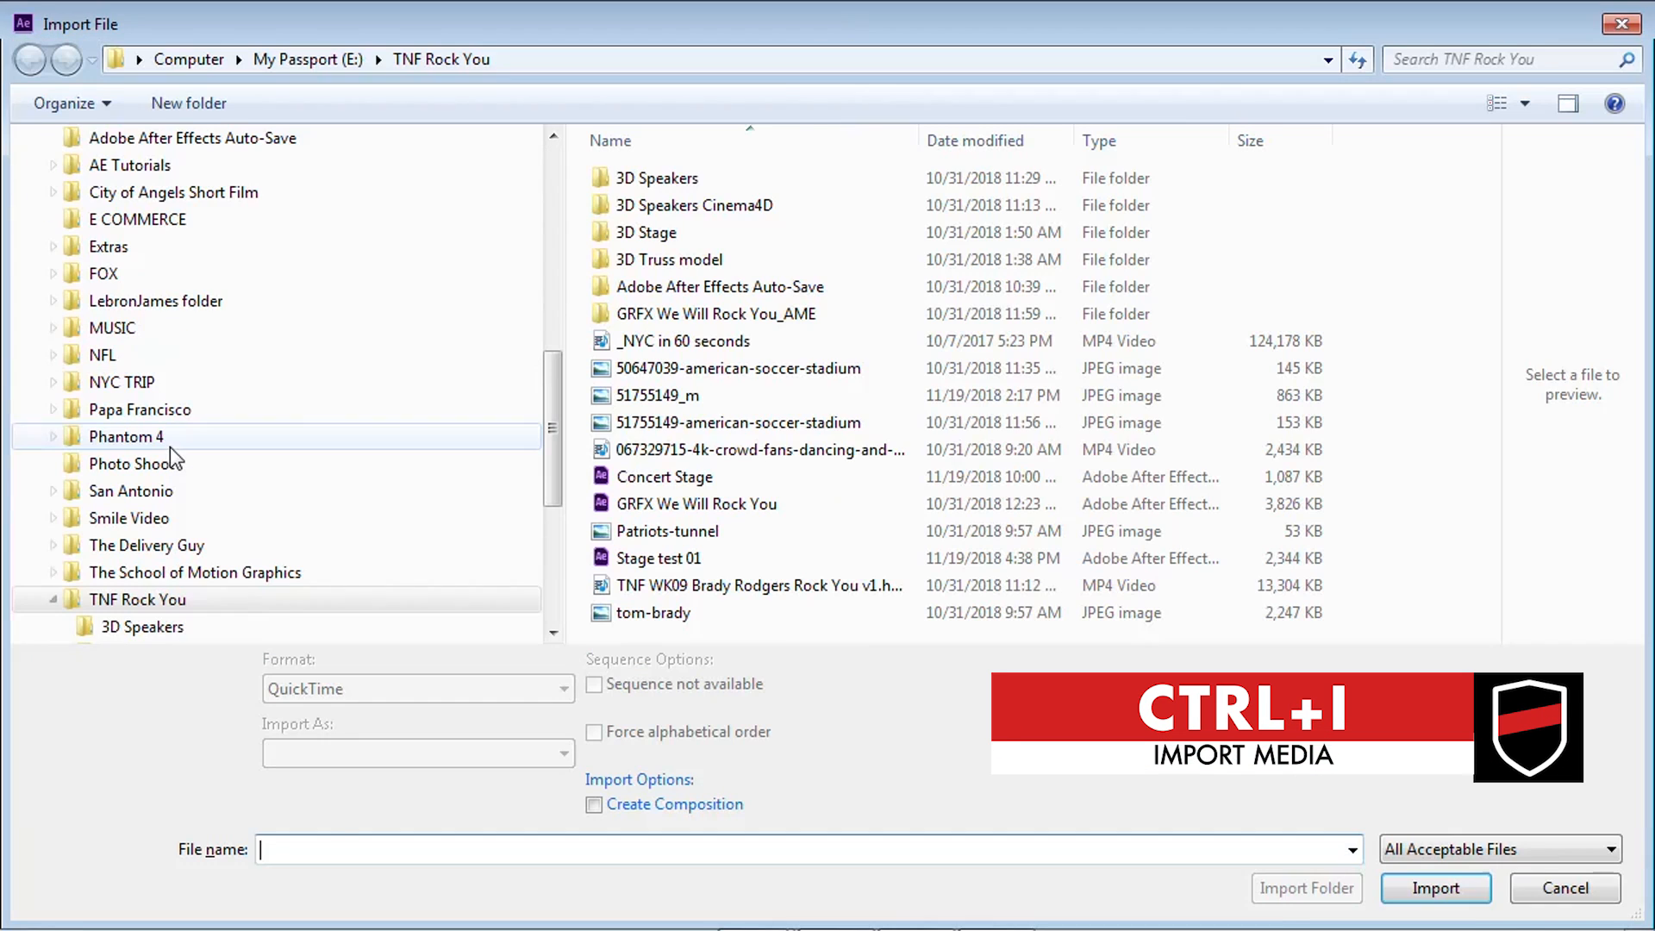
left_click(702, 447)
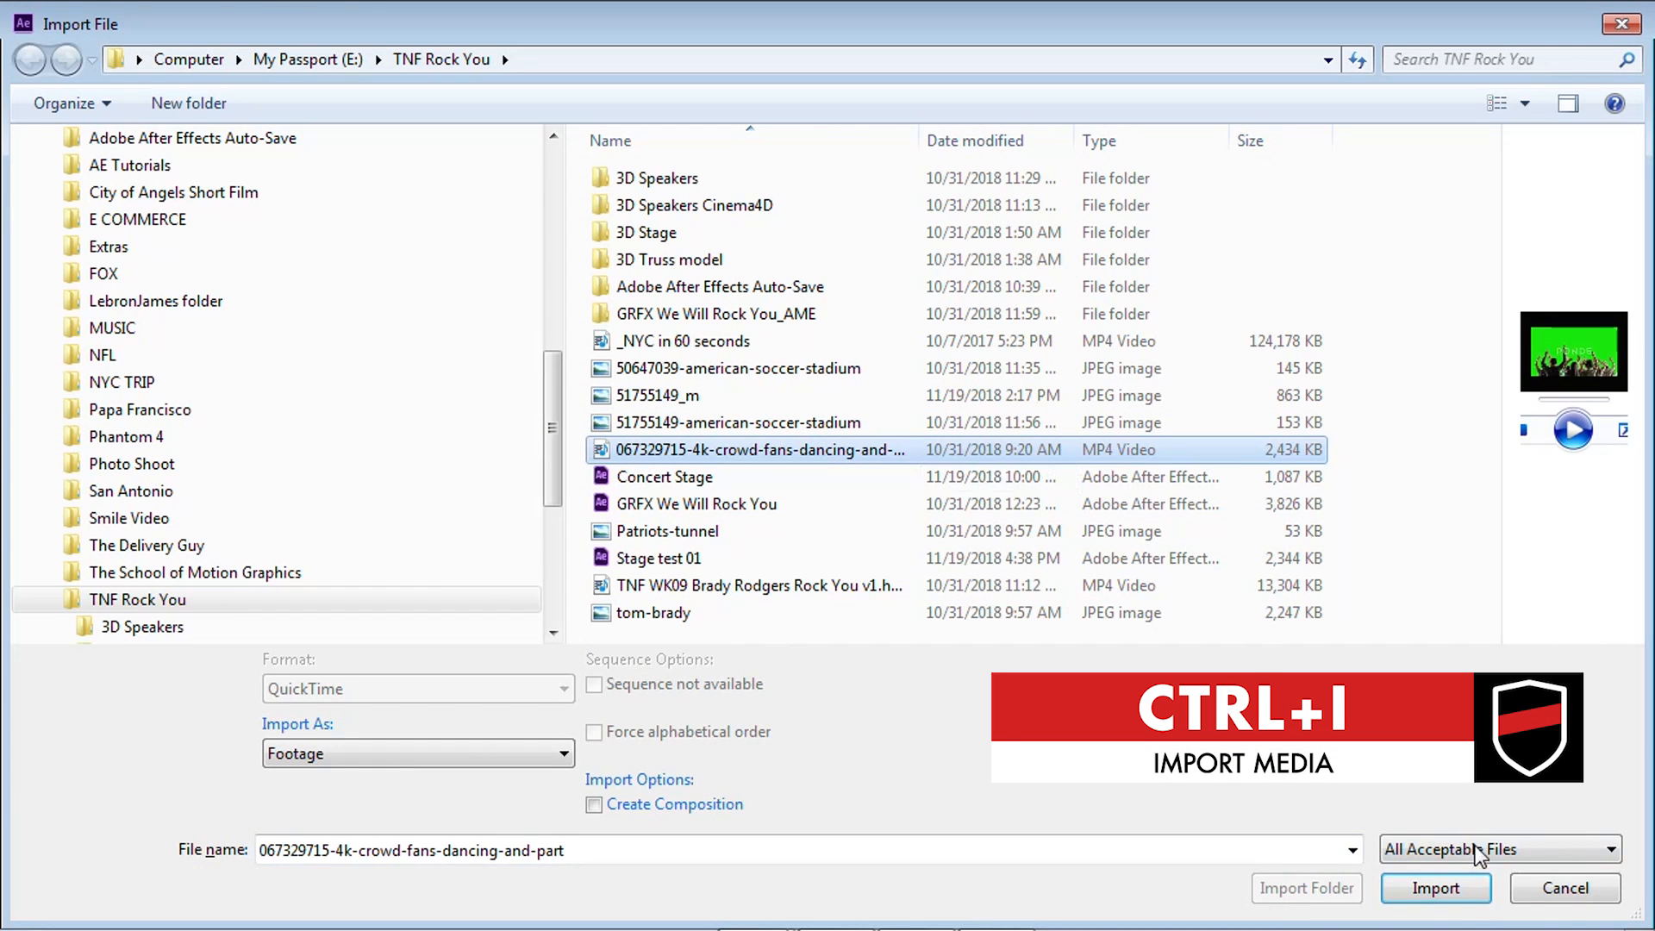
left_click(1435, 888)
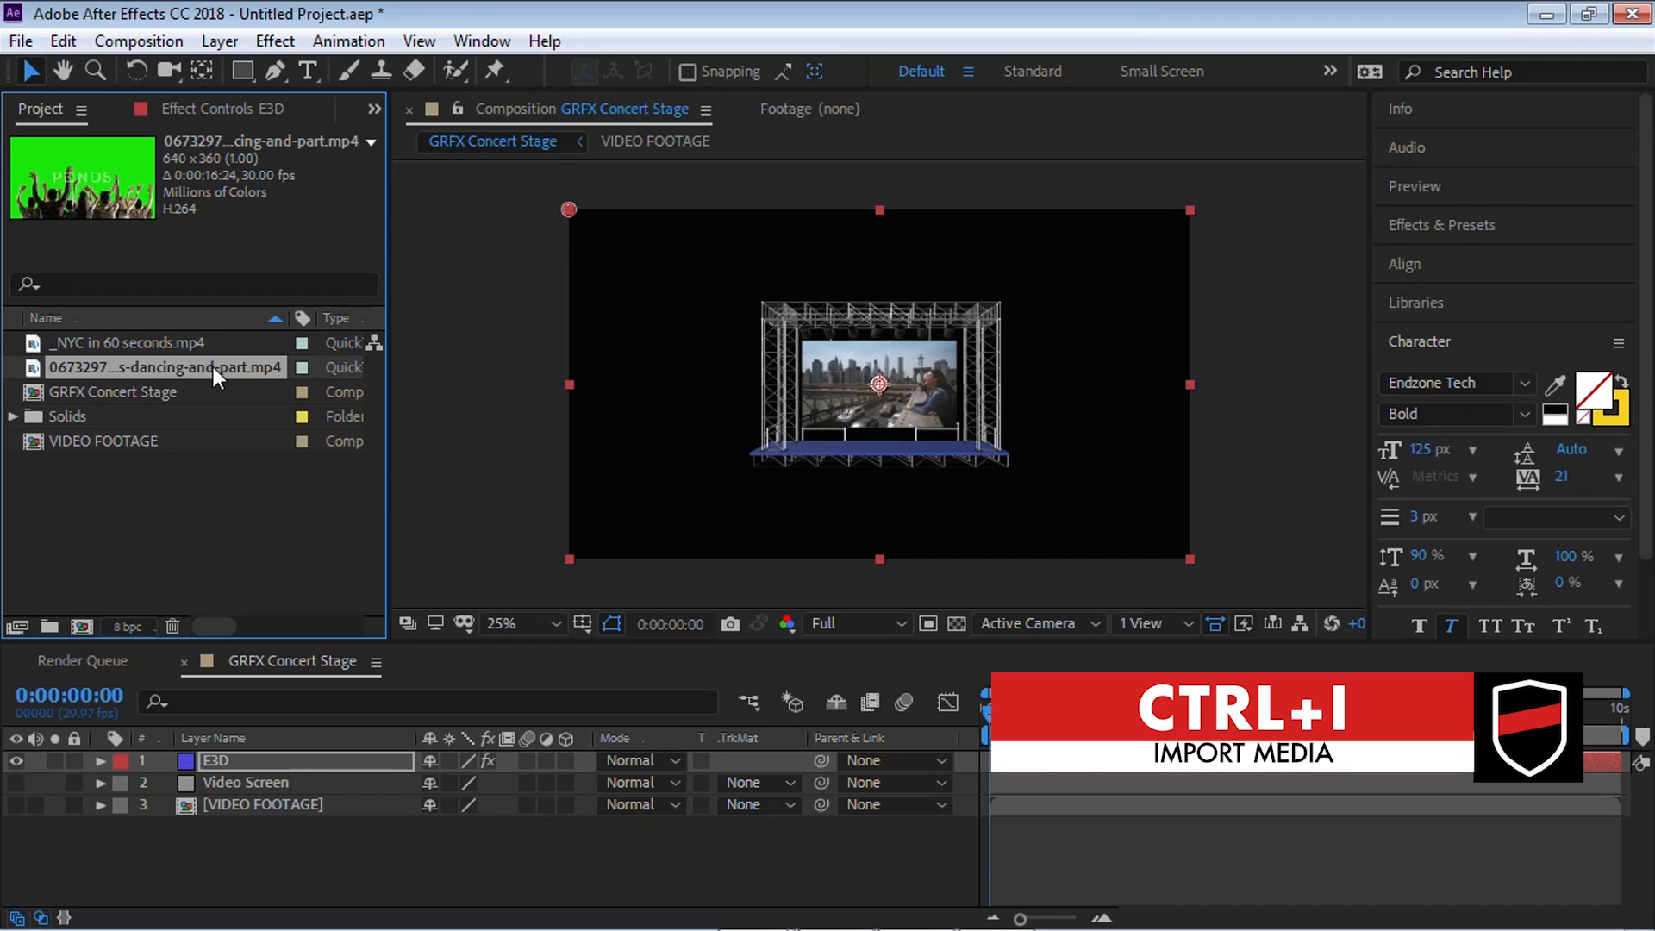
Step: Open the imported crowd clip on its own and play it through to check the green-screen footage
double_click(213, 368)
key("period")
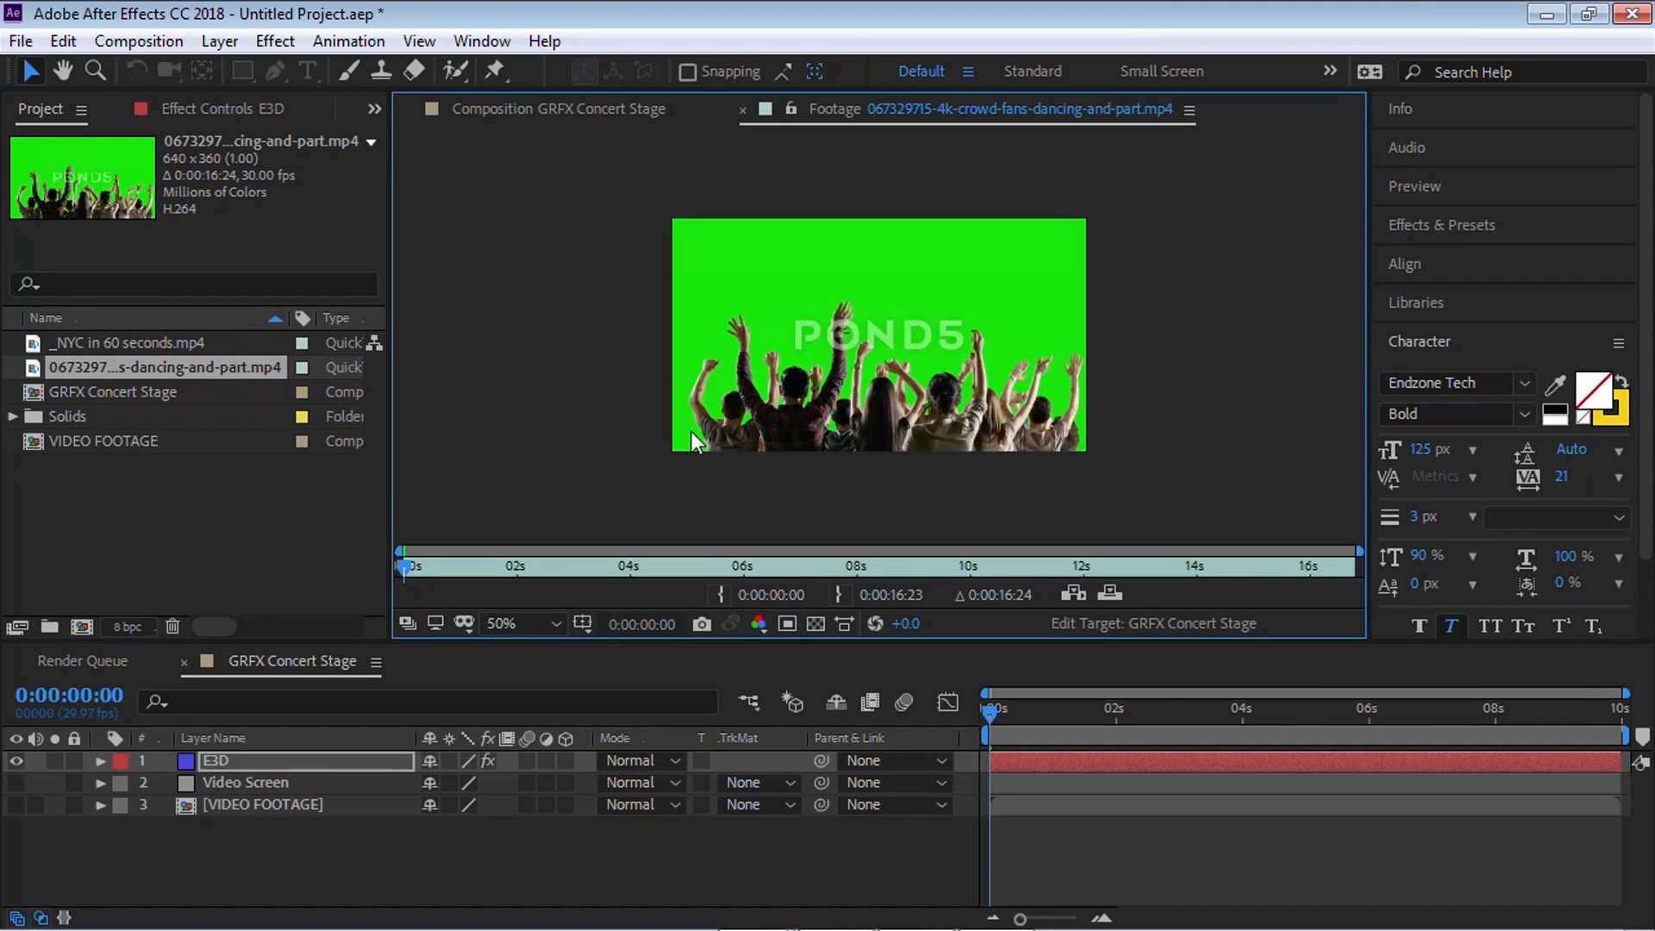
key("space")
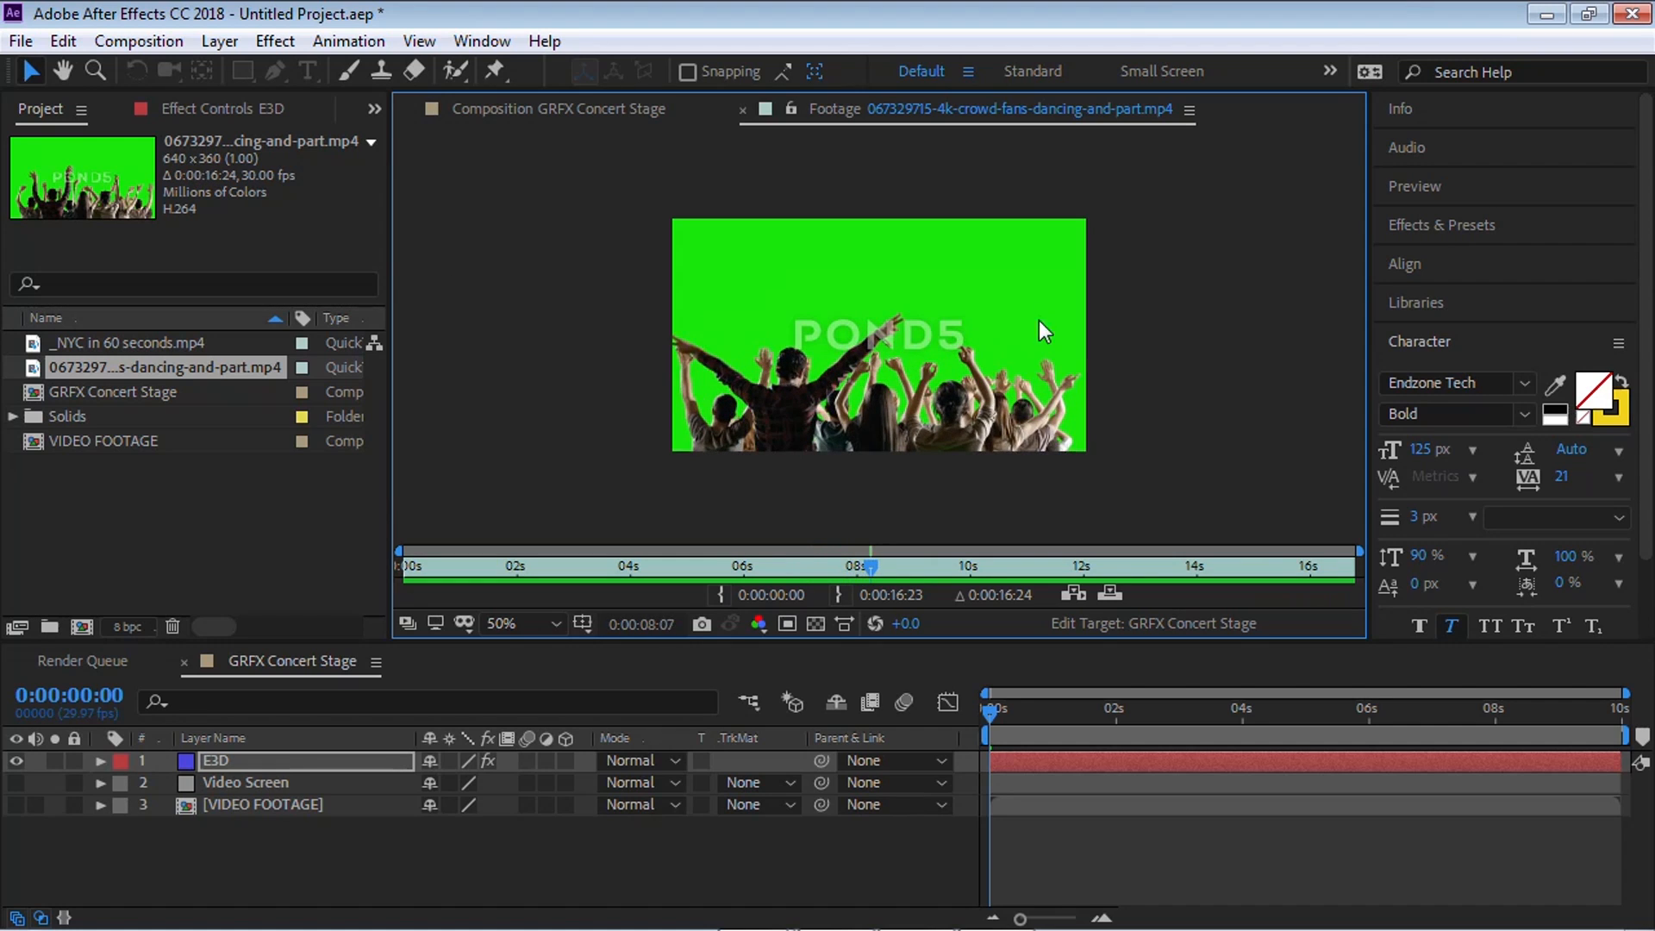
Step: Create a composition from the crowd clip and key out its green background with Keylight (1.2)
left_click_drag(239, 379, 86, 625)
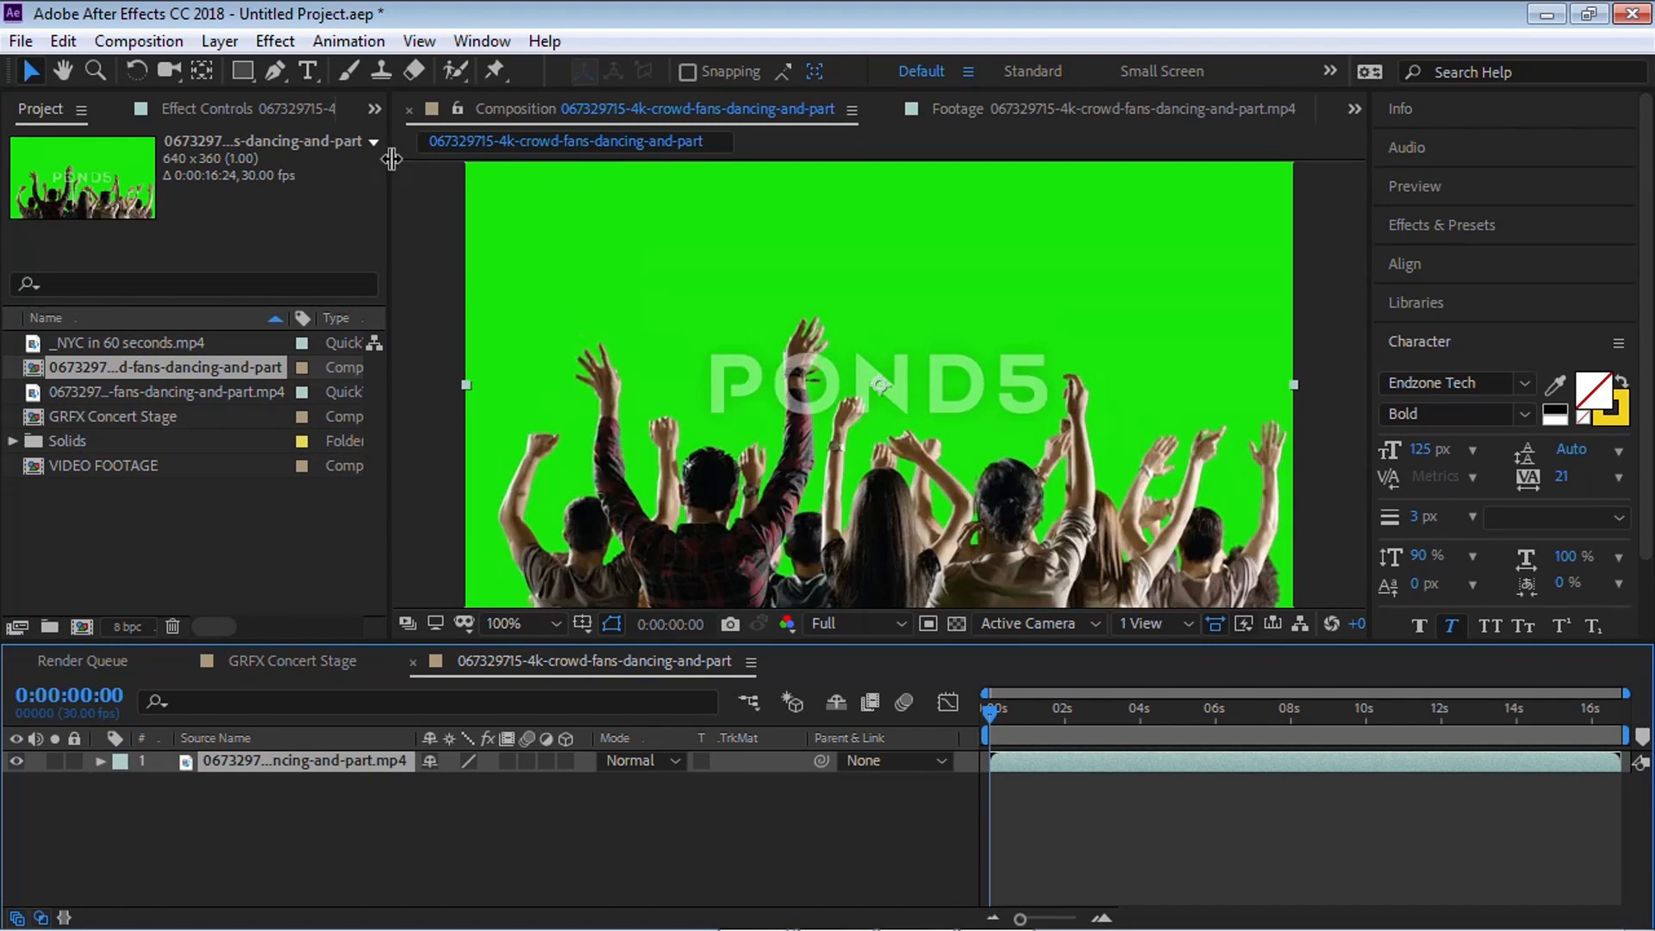
left_click(275, 41)
left_click(265, 521)
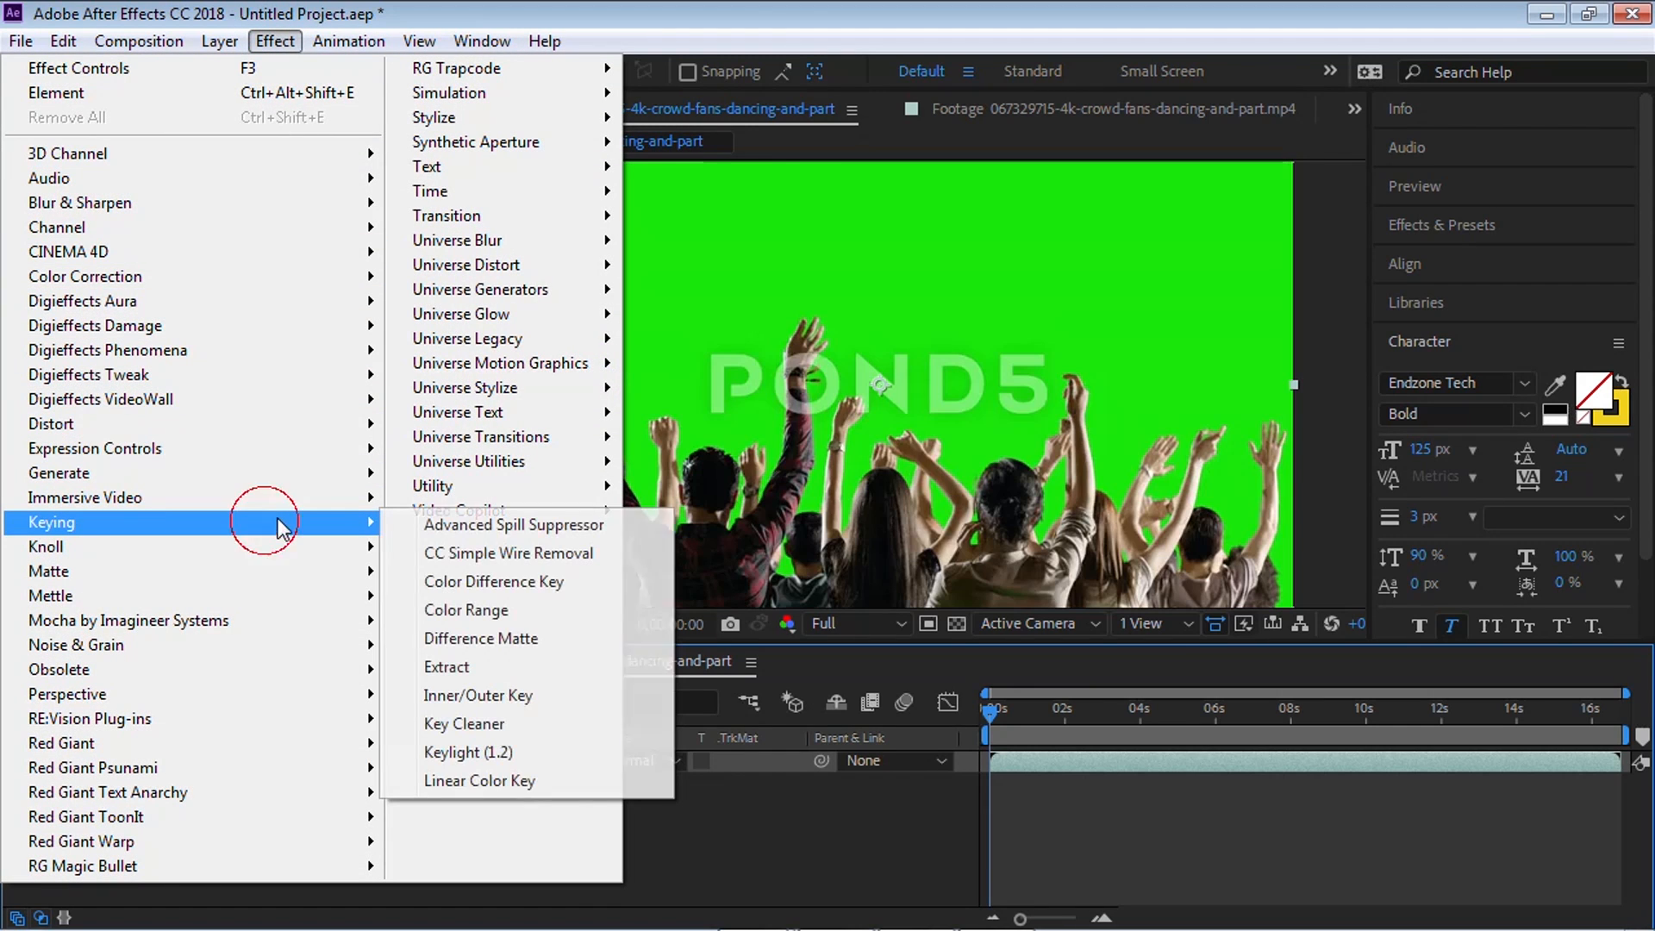
left_click(469, 752)
left_click(263, 326)
left_click(923, 260)
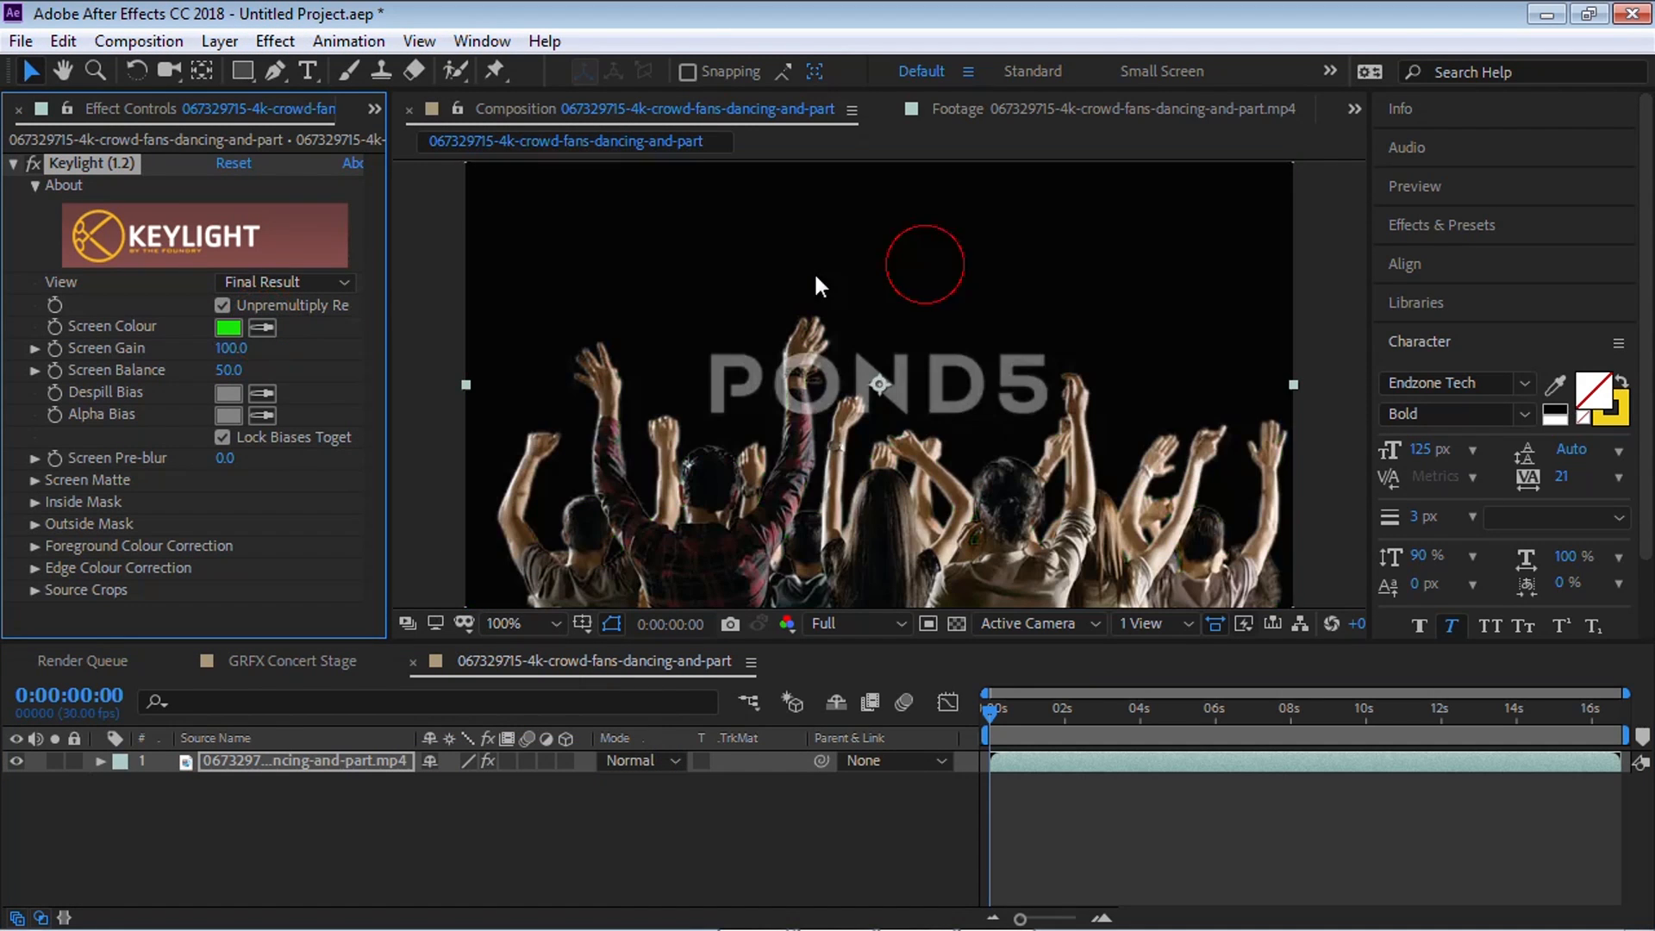
Step: Set Keylight's view to Screen Matte, with Clip Black at 15 and Clip White at 80
left_click(37, 482)
left_click(231, 448)
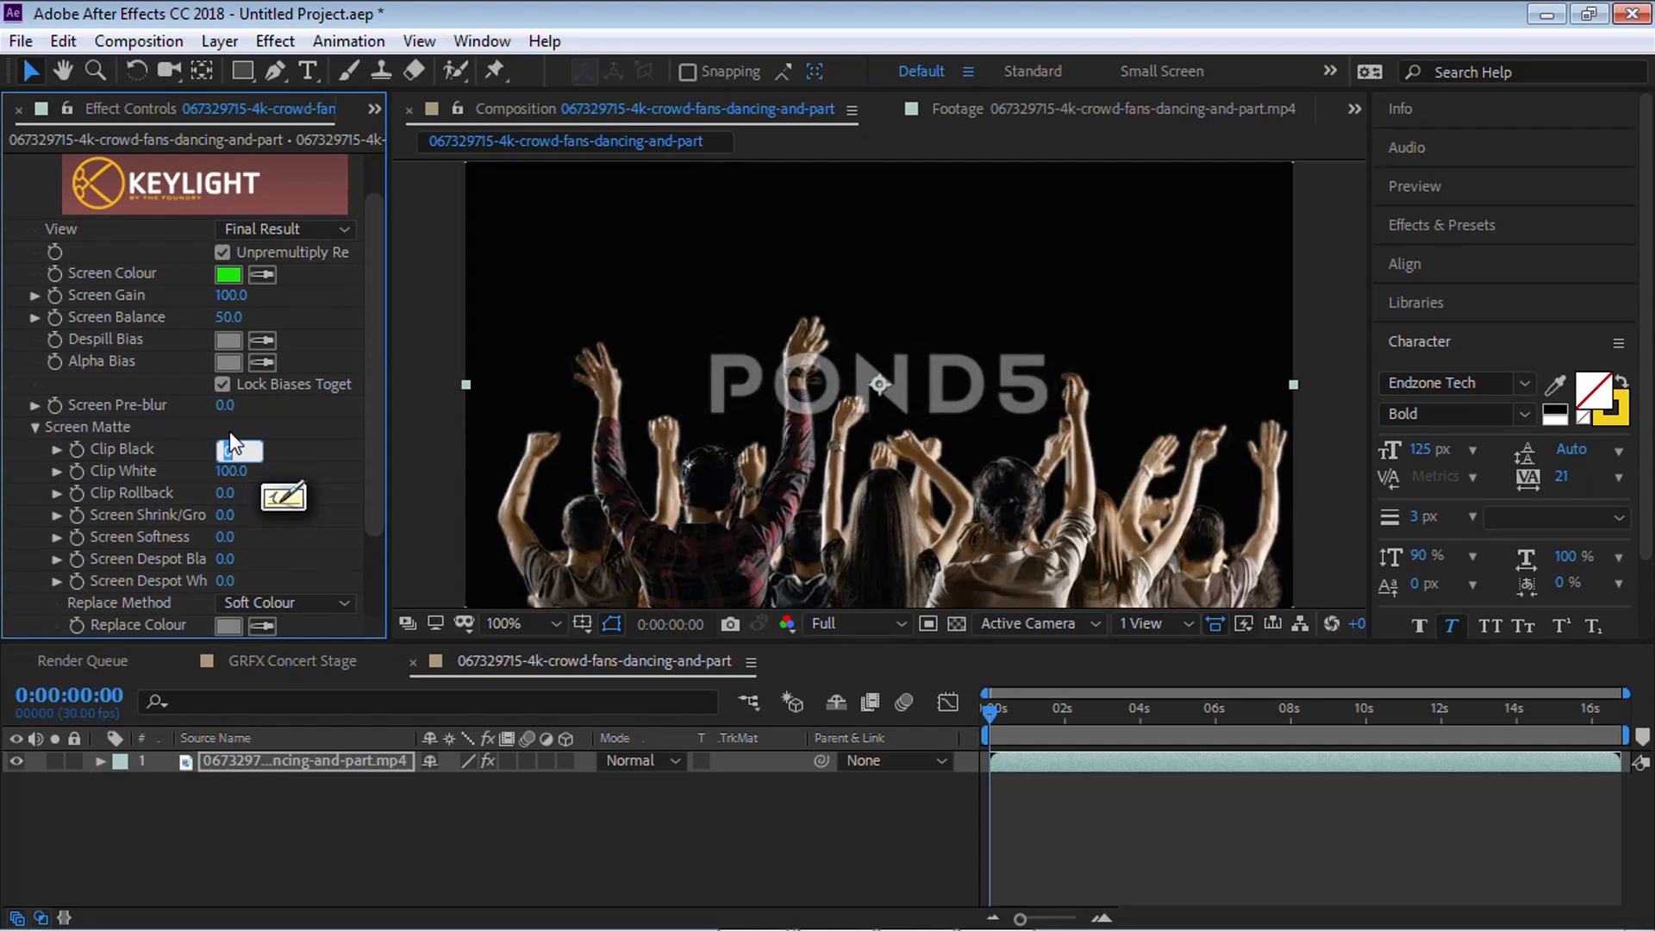
left_click(241, 227)
left_click(267, 374)
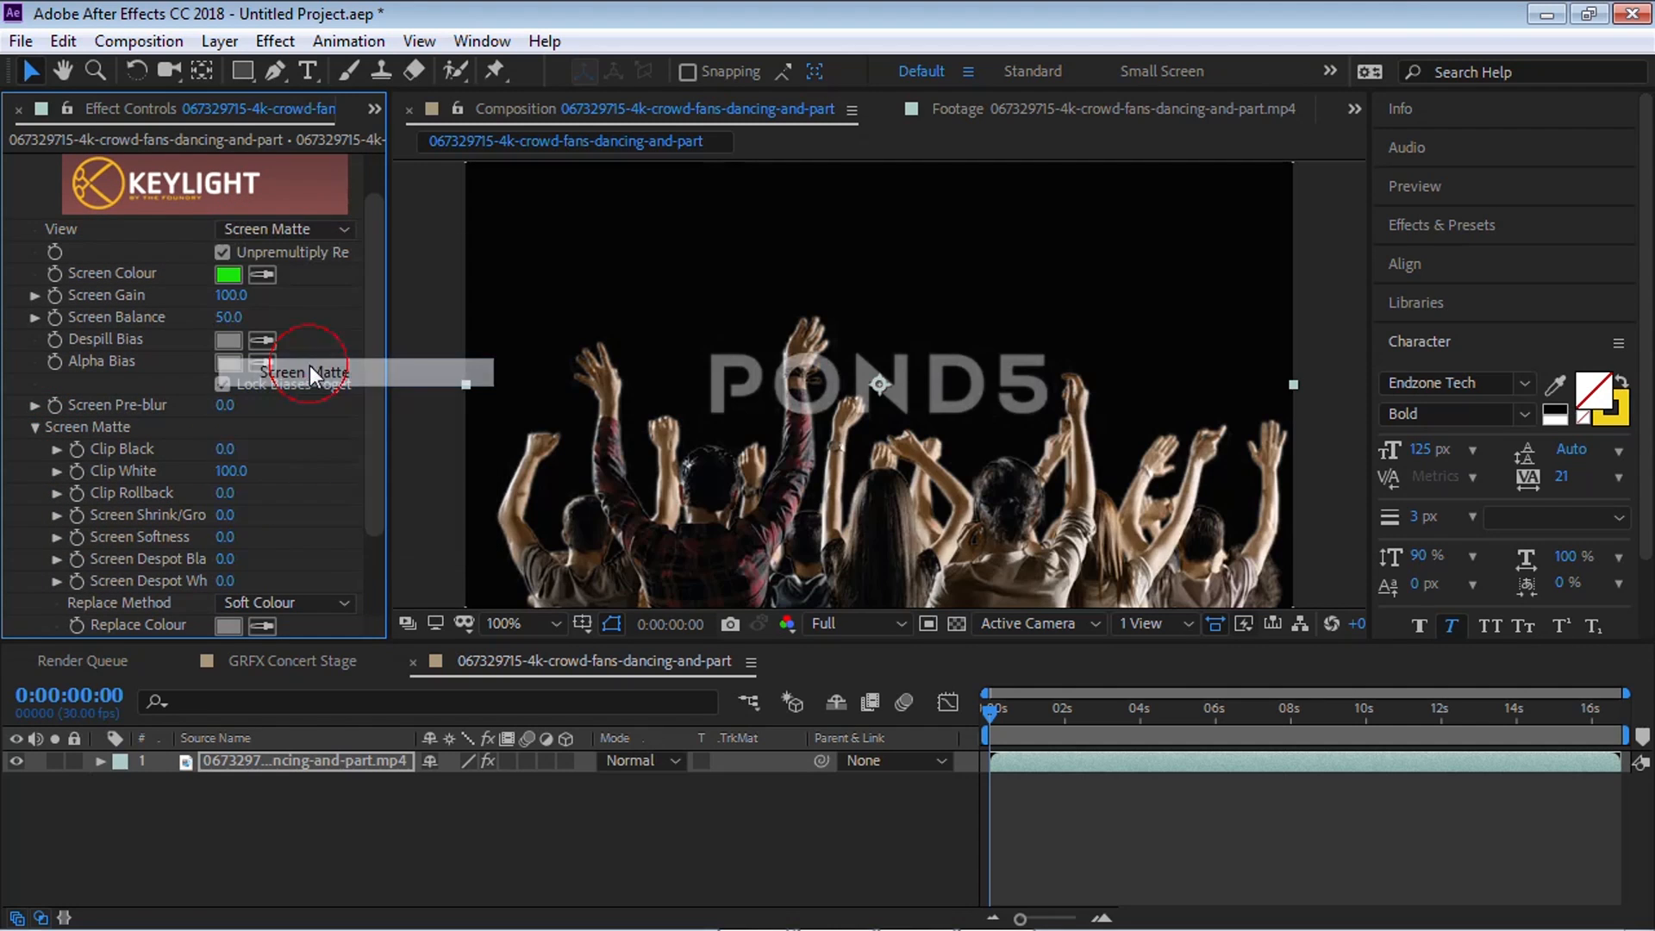
left_click(227, 450)
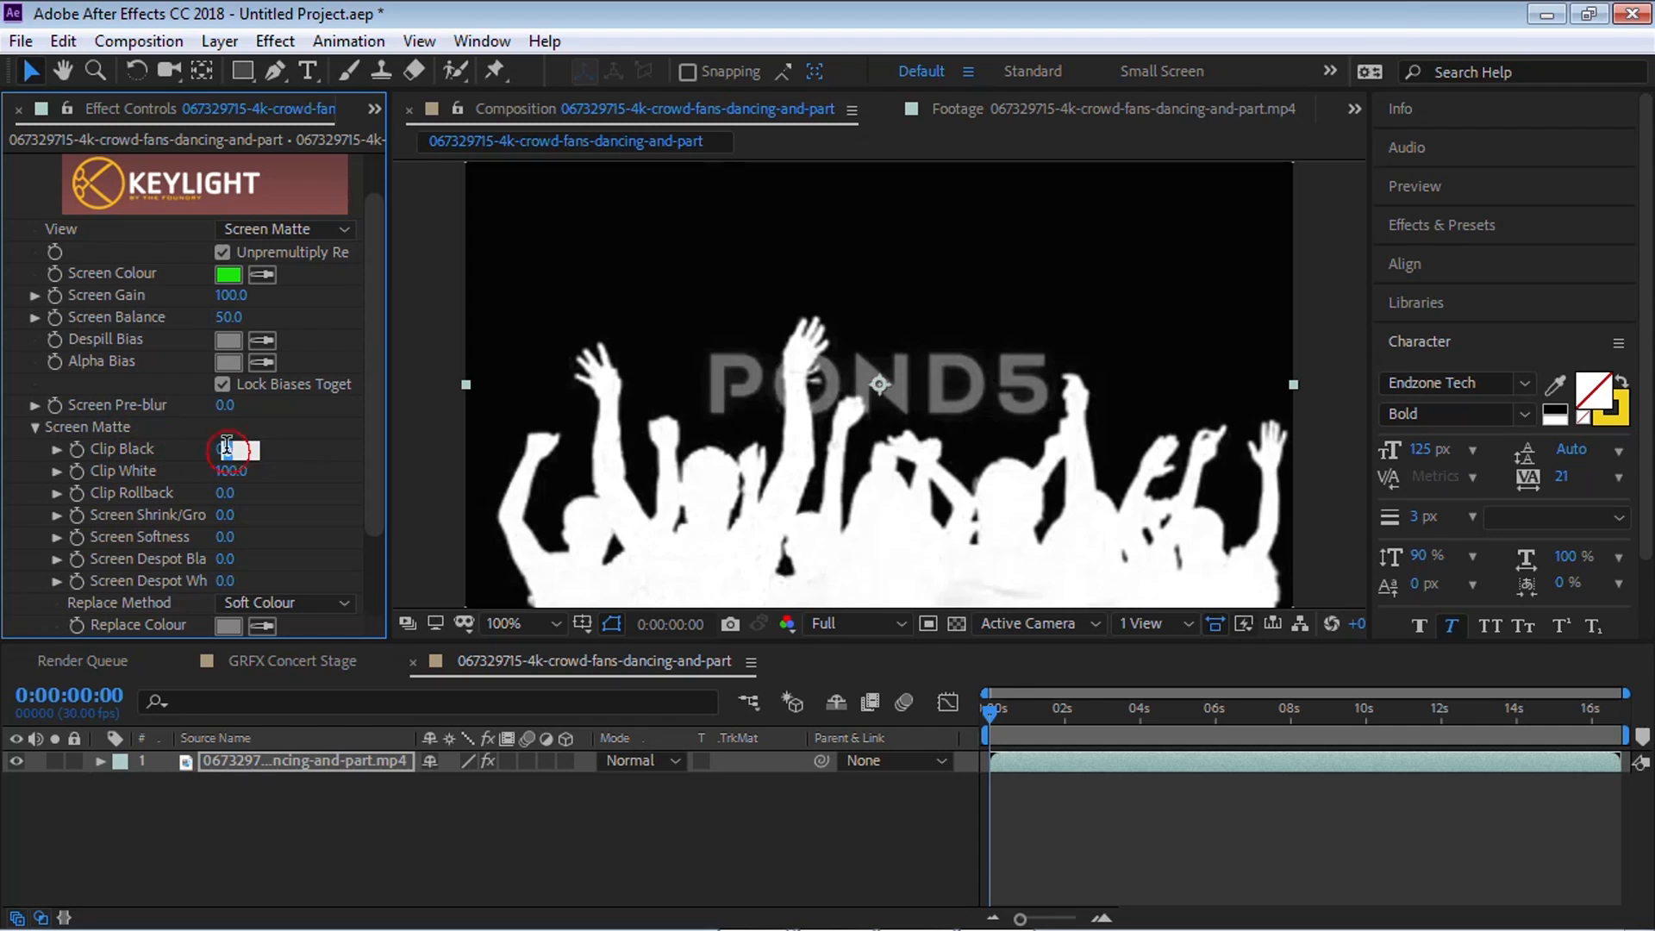
type("15")
key("Return")
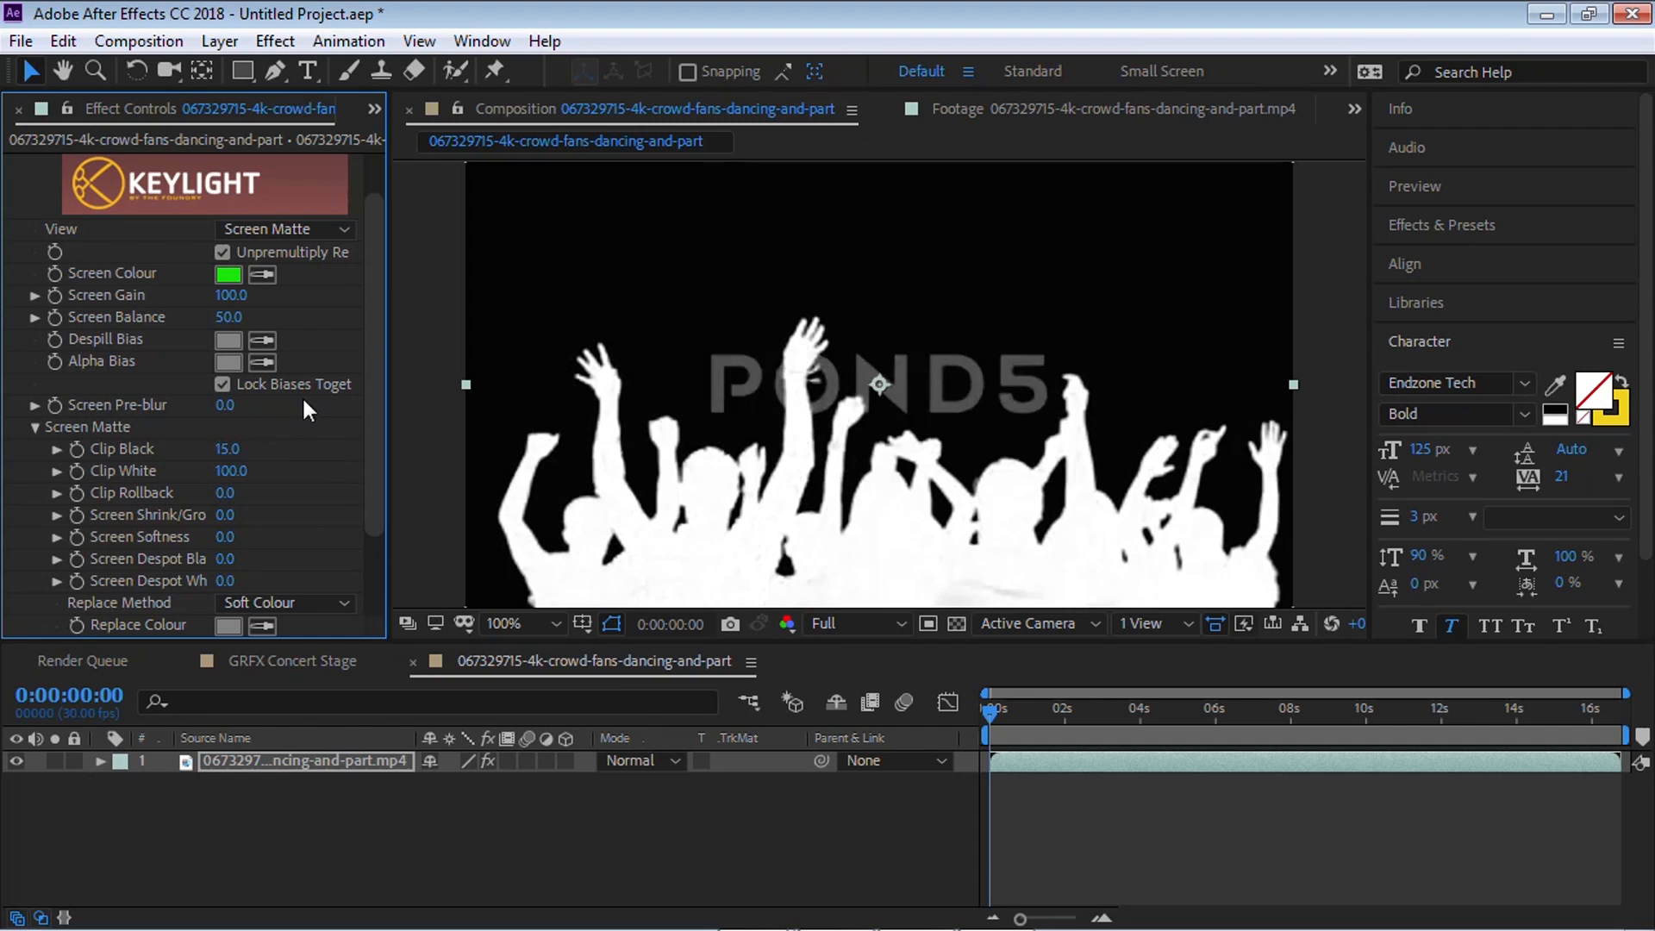
left_click(233, 469)
type("80")
key("Return")
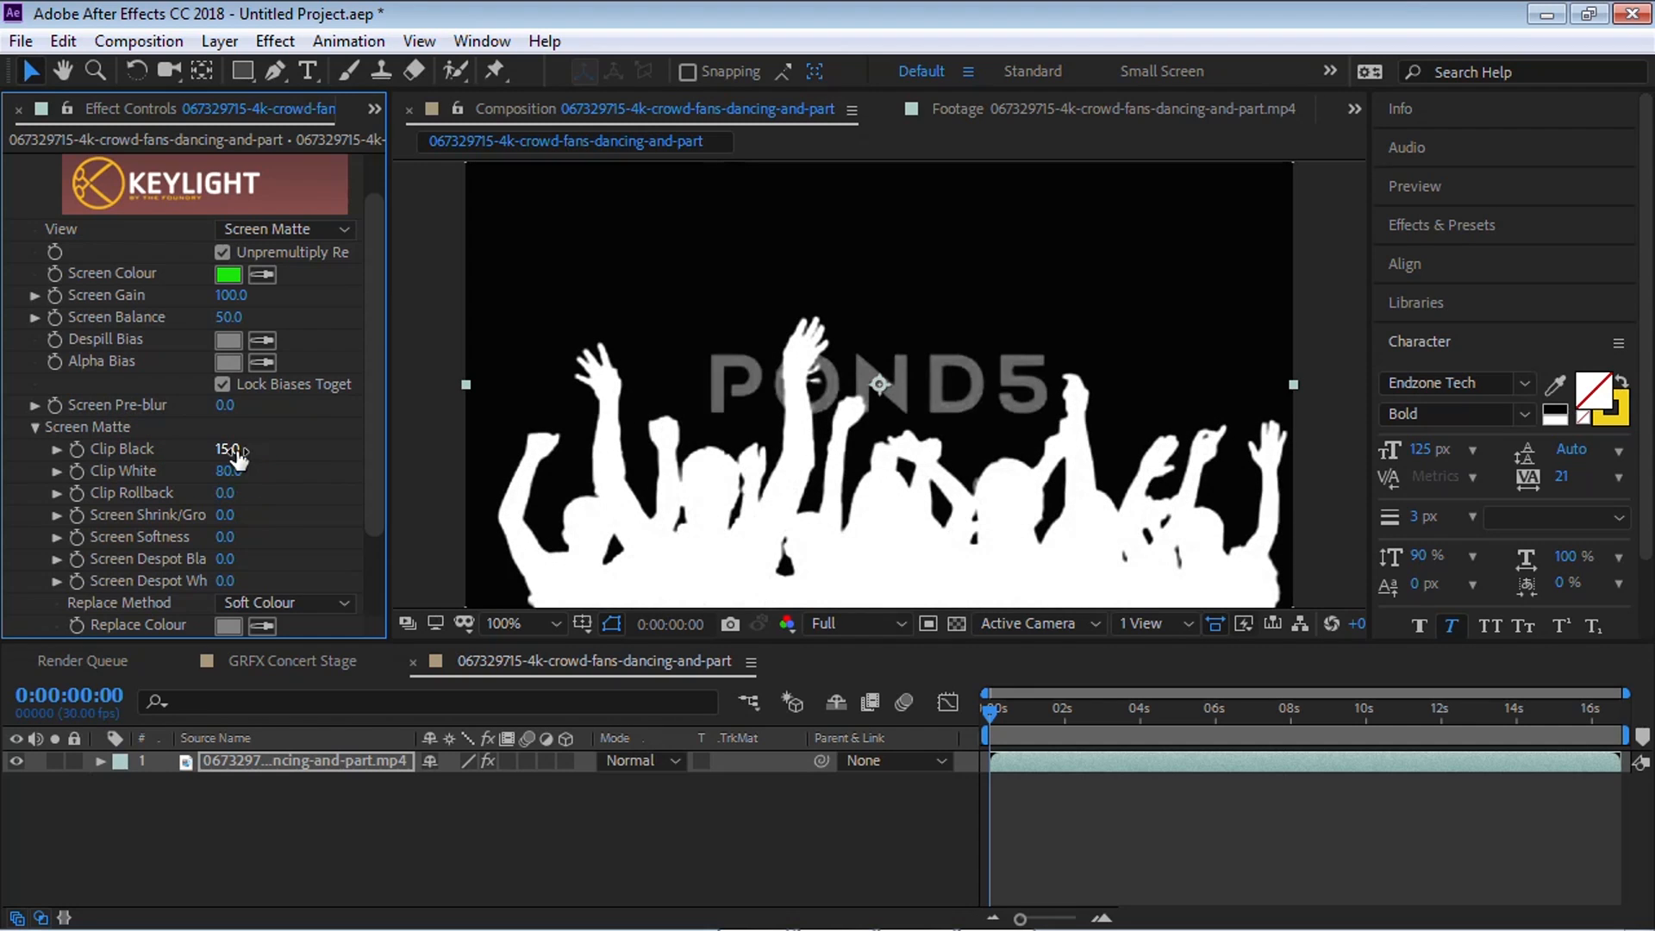
Step: Set Keylight's Screen Shrink/Grow to -0.3 and Screen Softness to 0.1
left_click_drag(971, 440, 957, 393)
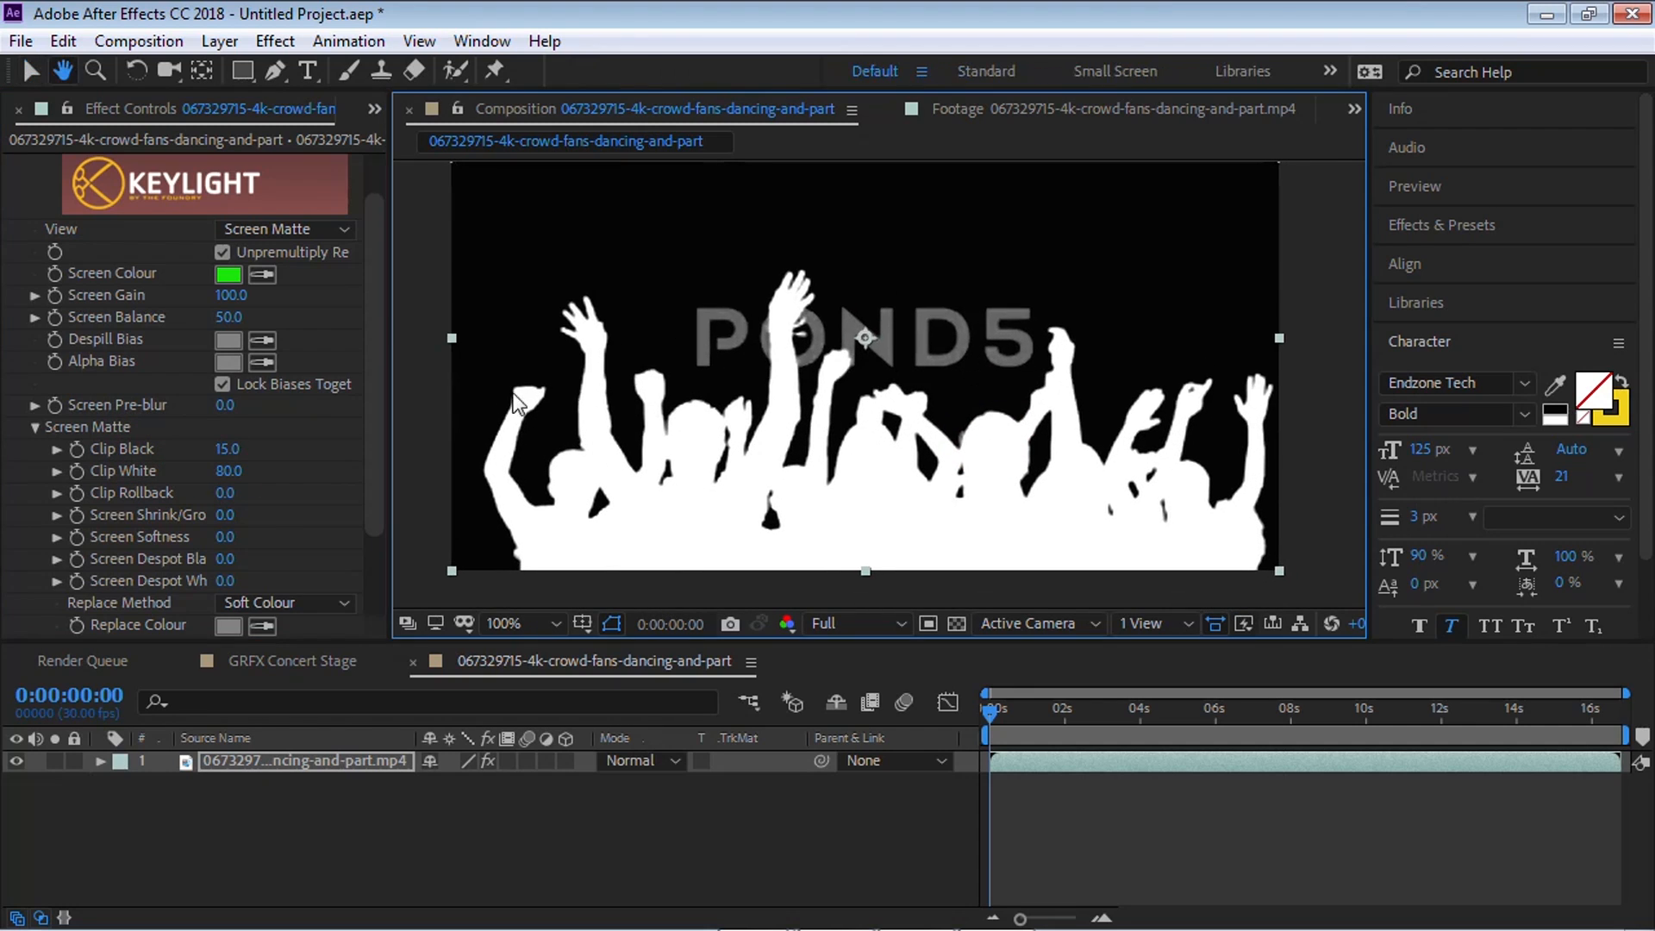
left_click(228, 515)
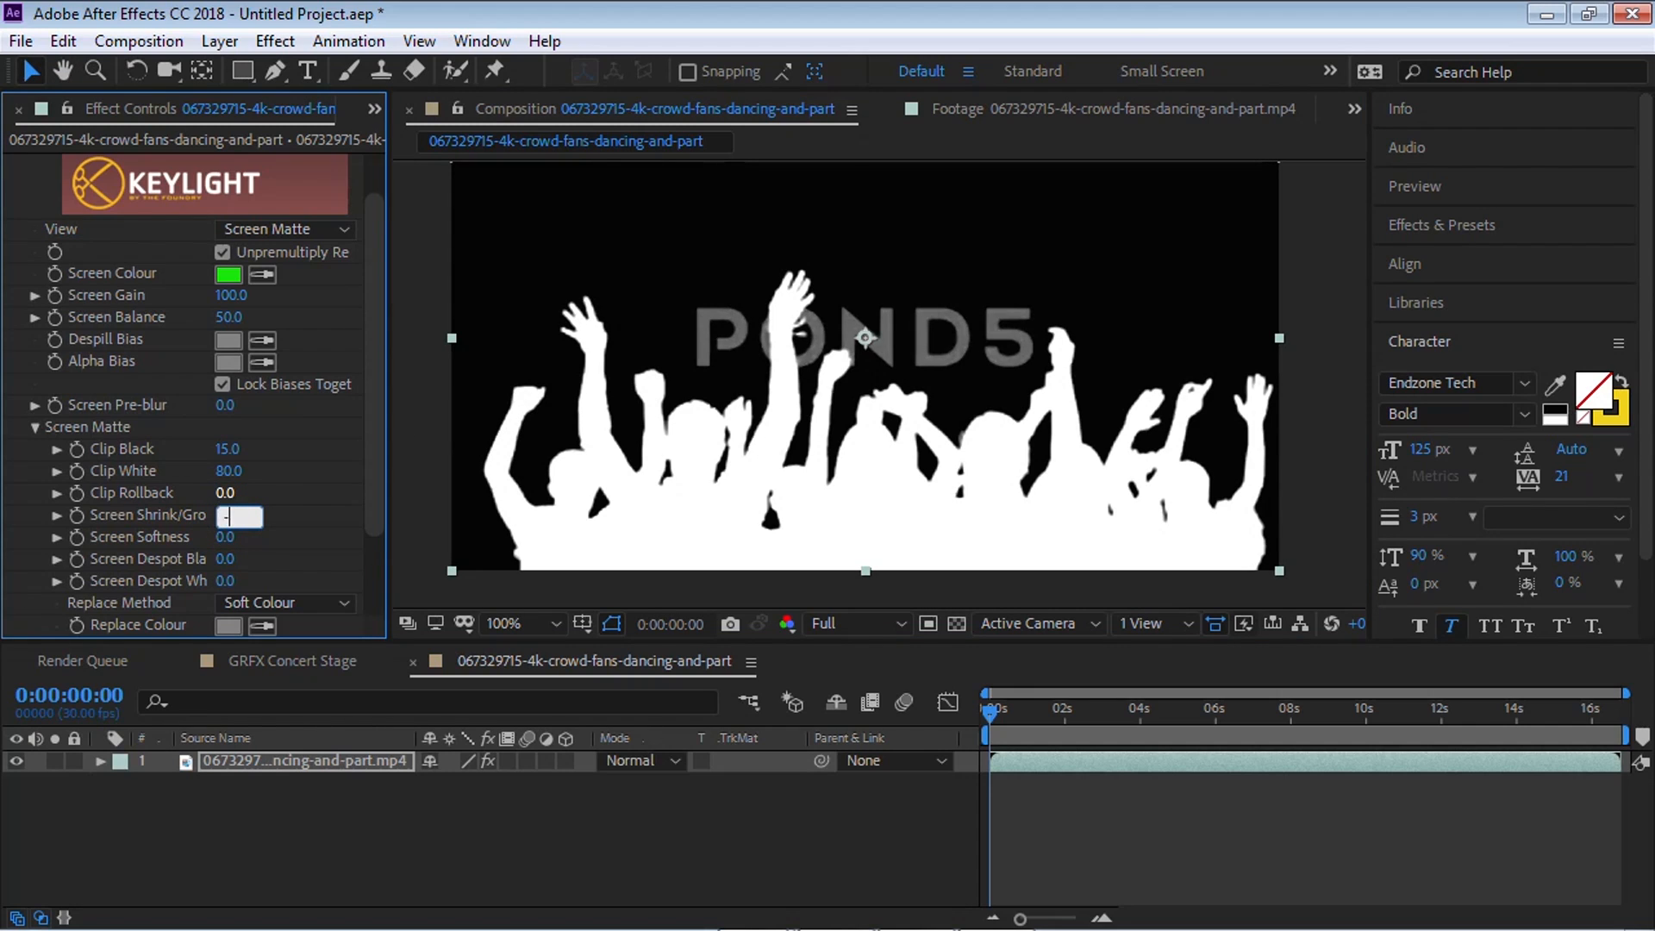
key("Return")
left_click(228, 538)
type(".1")
key("Return")
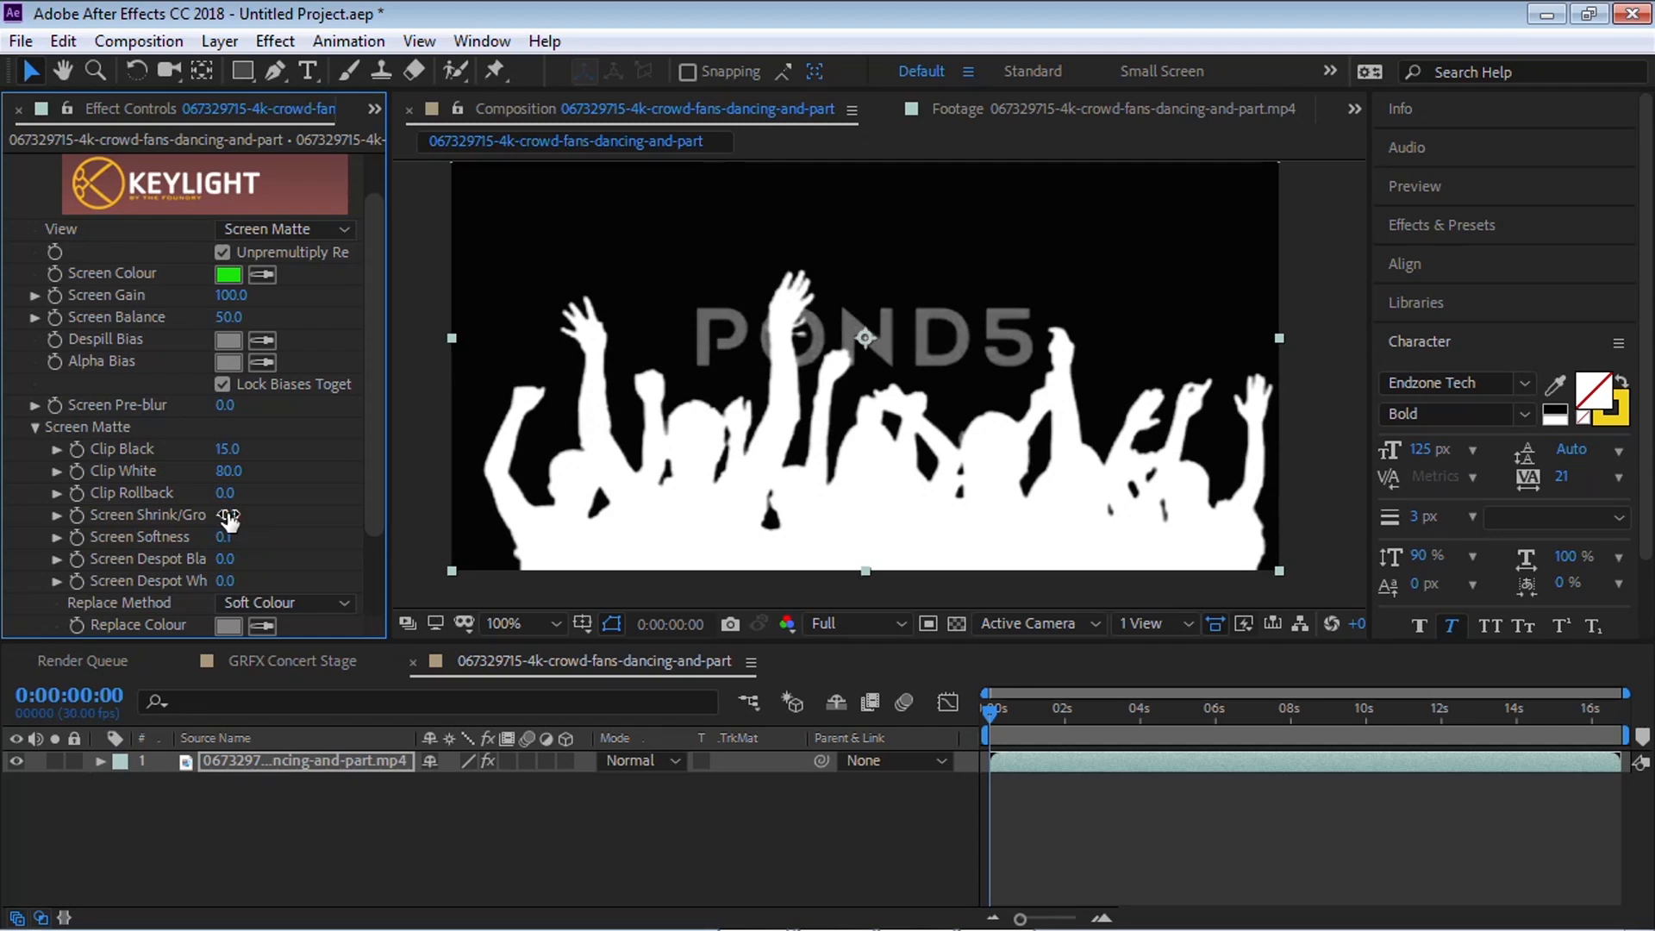
Step: Set Keylight's view to Intermediate Result and add the Advanced Spill Suppressor effect to the crowd clip
left_click(256, 229)
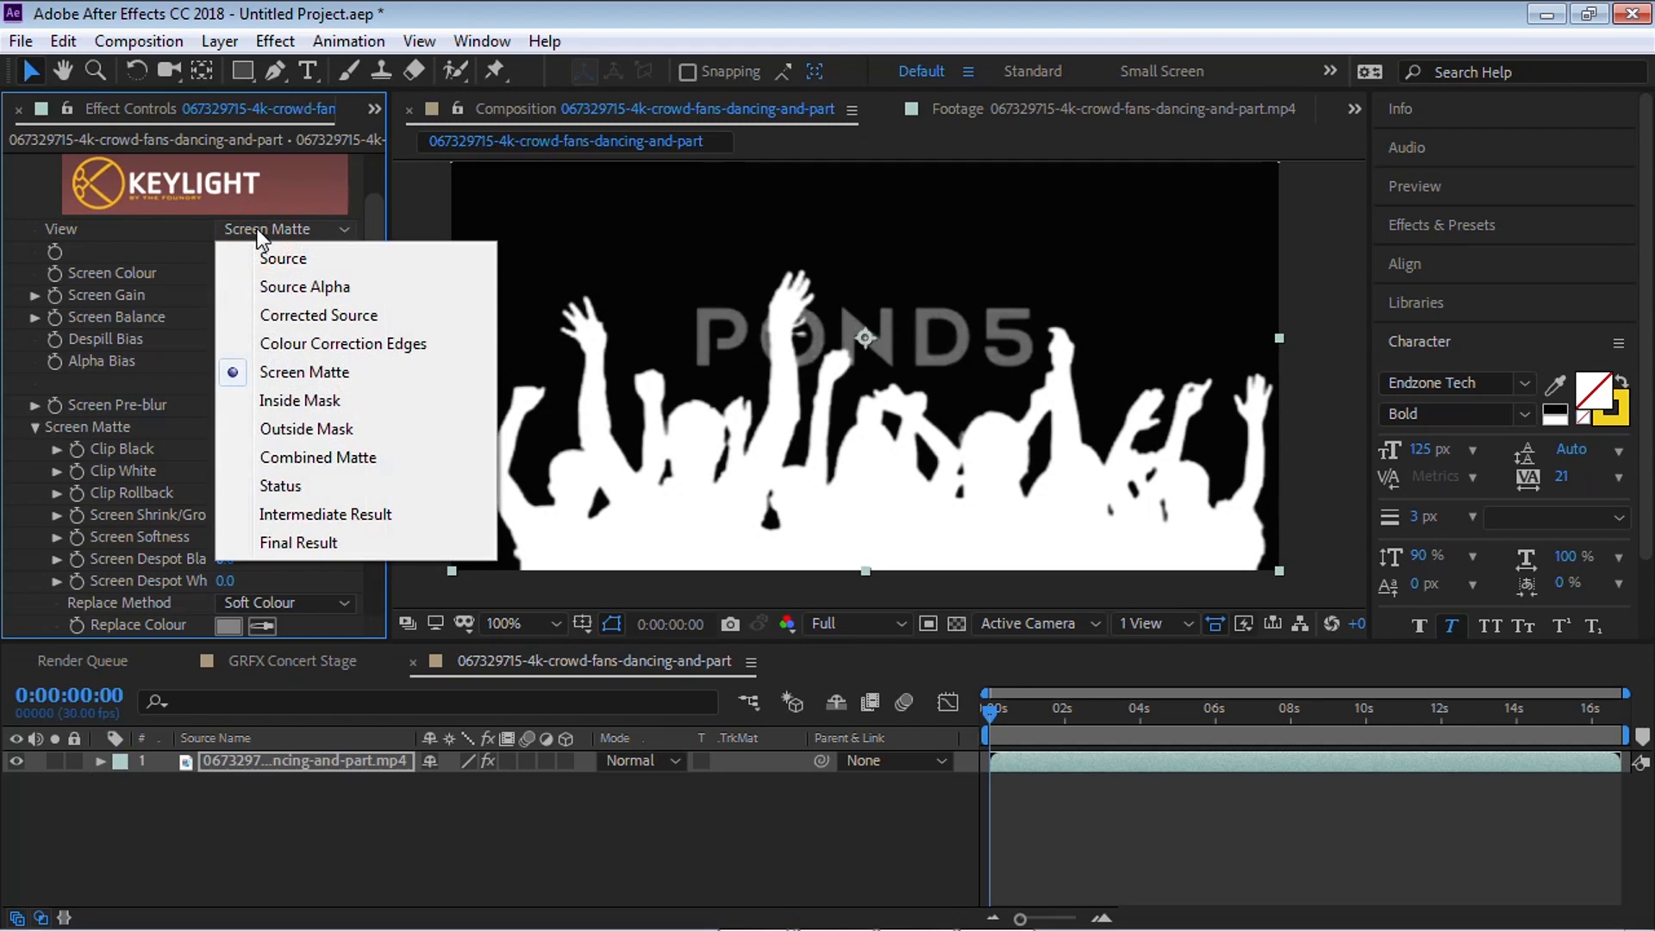
left_click(369, 518)
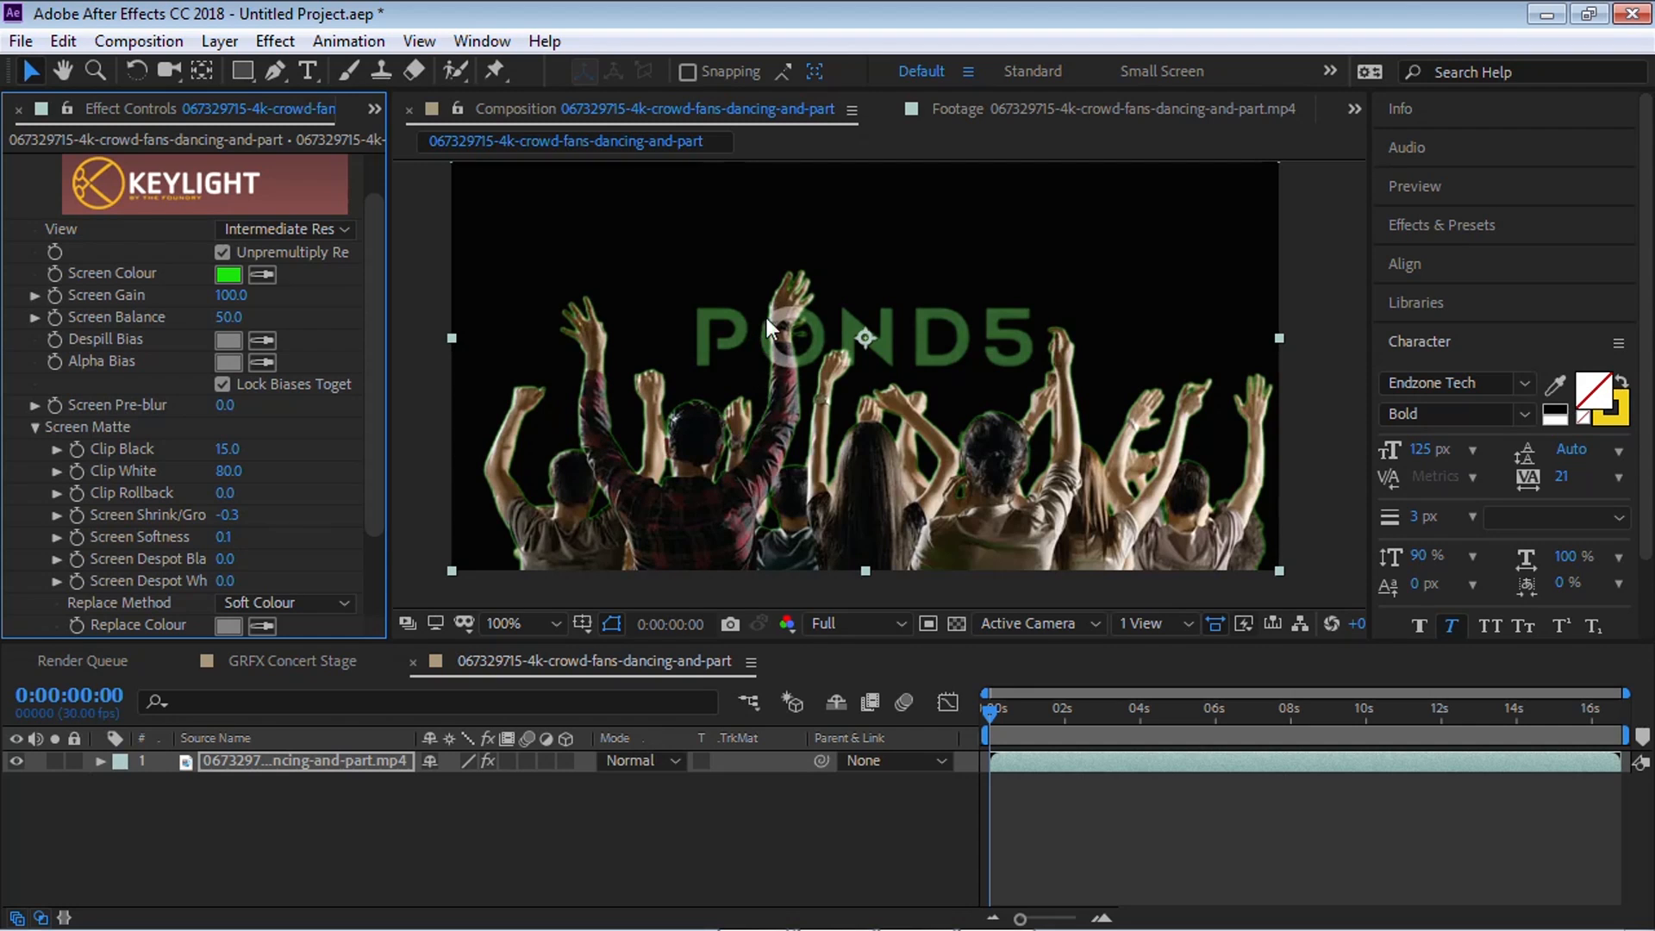
left_click(274, 41)
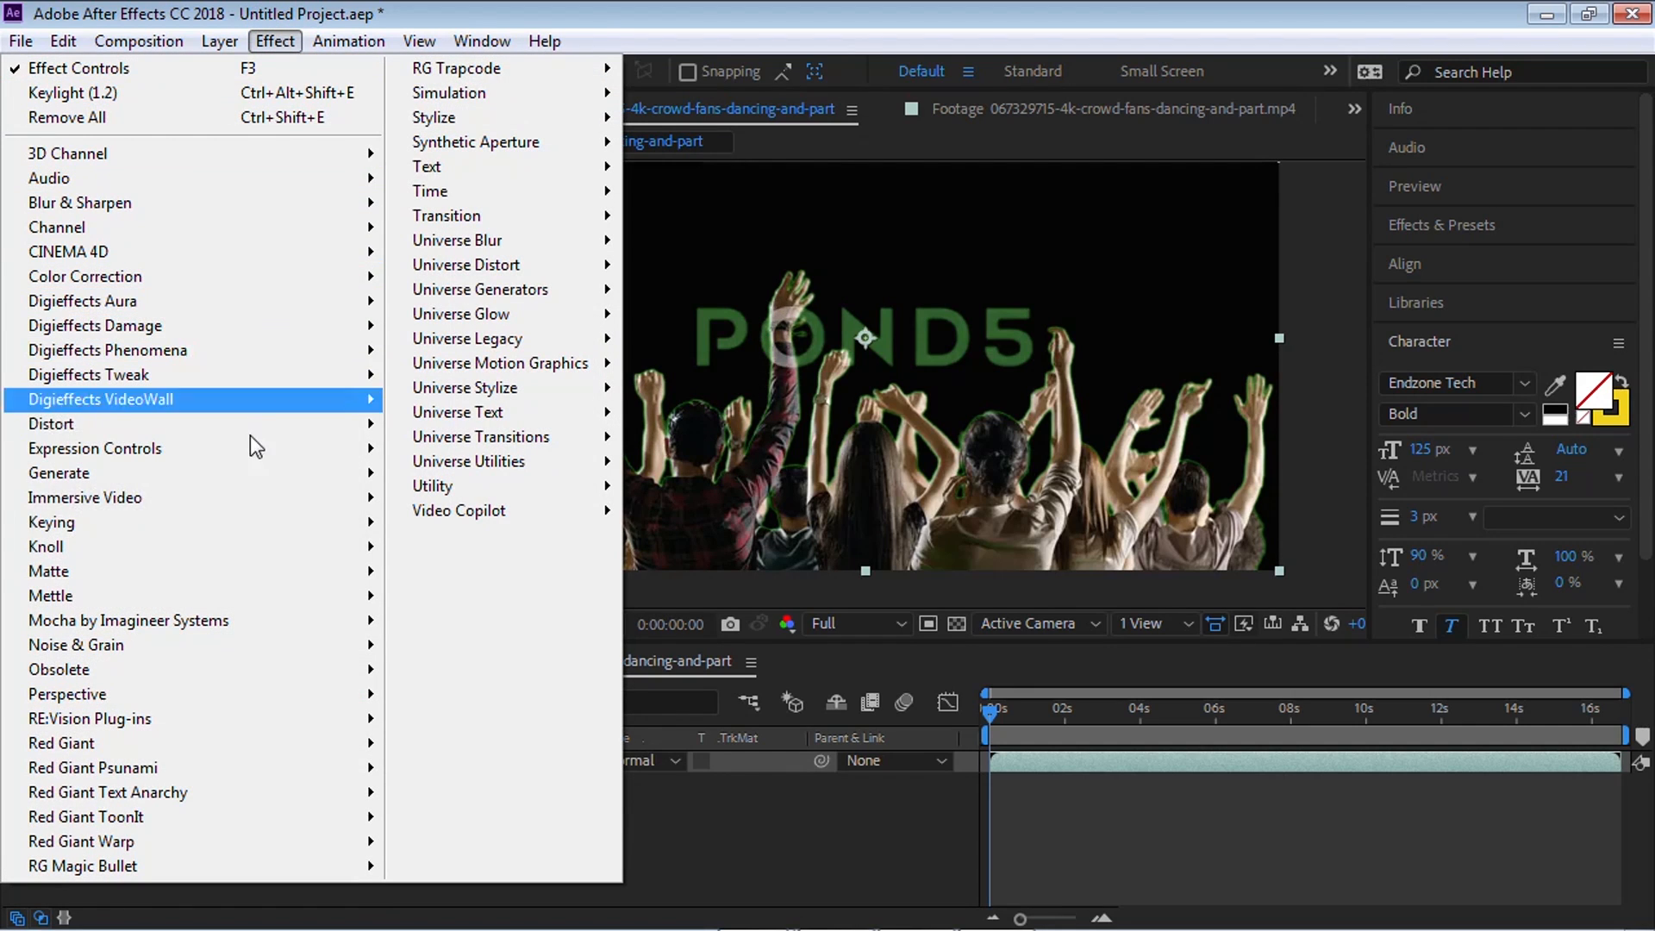
mouse_move(259, 521)
left_click(536, 528)
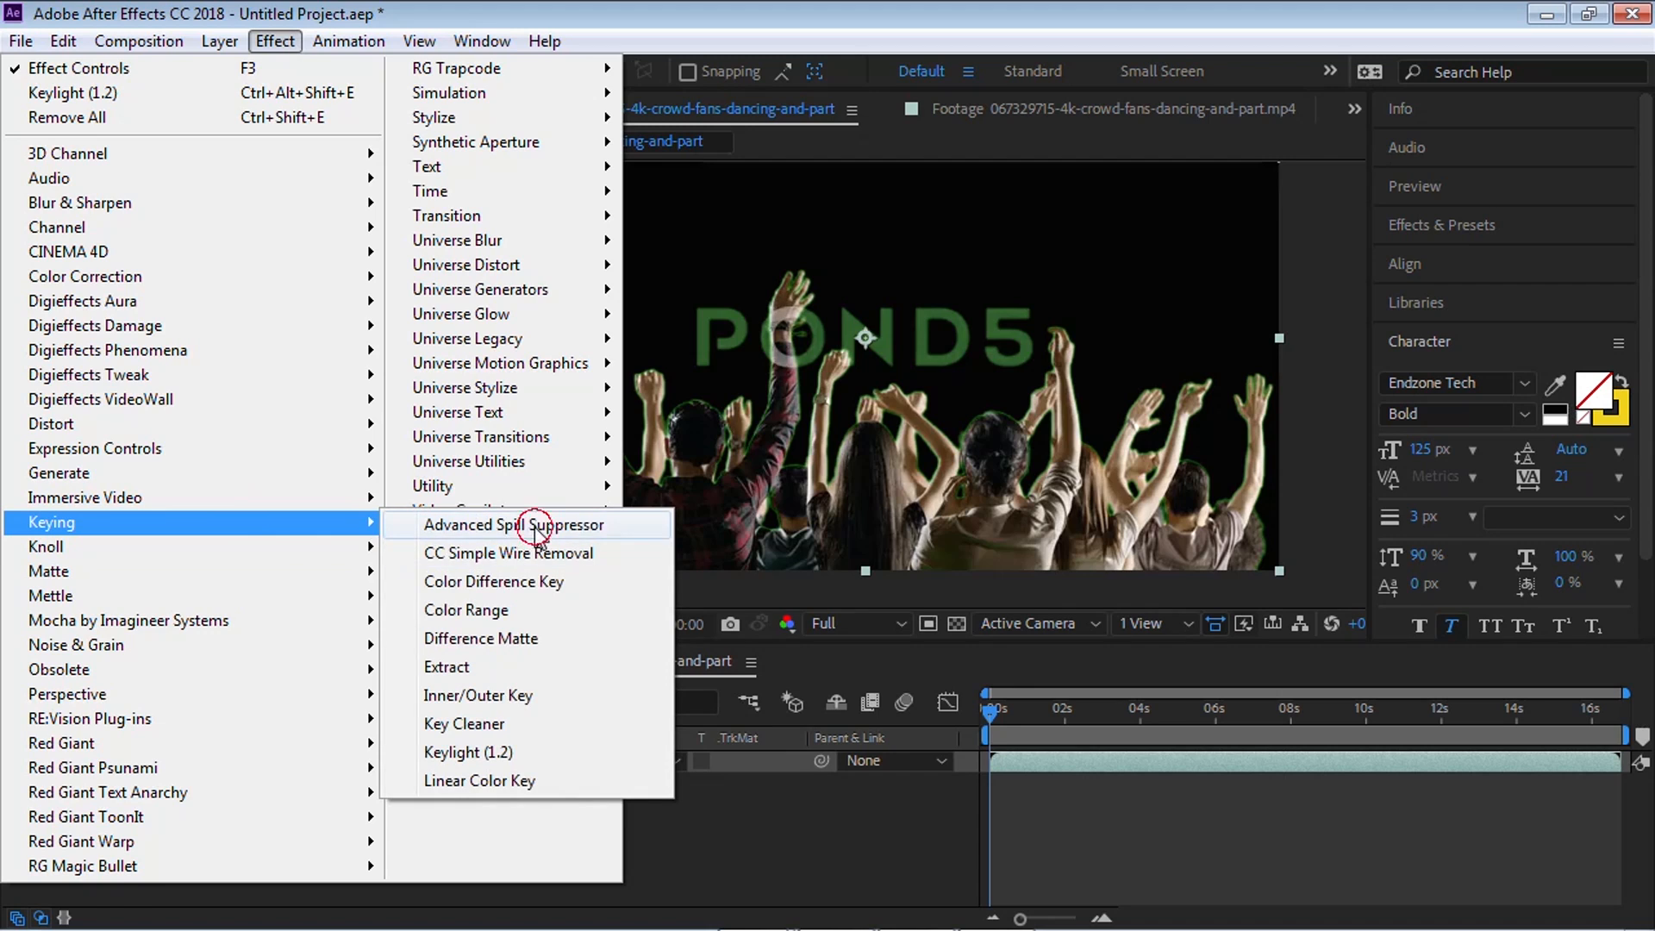
left_click_drag(376, 353, 328, 163)
Step: Rename the crowd clip's composition as Crowd
left_click(377, 109)
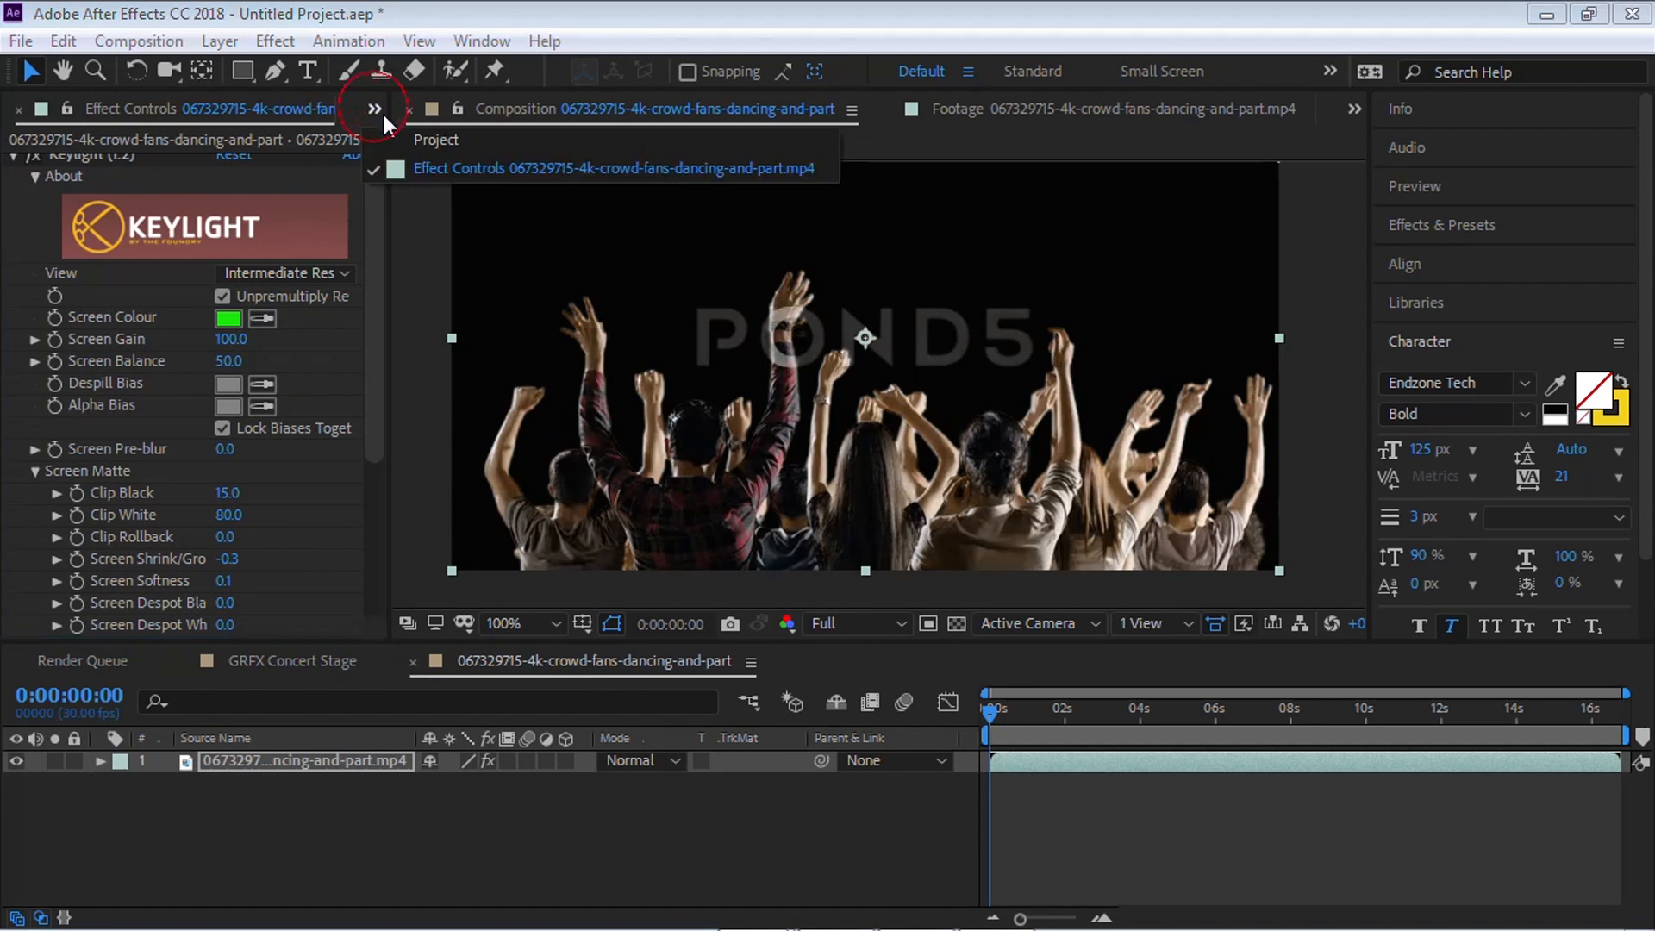
left_click(402, 133)
key("Return")
type("Crowd")
key("Return")
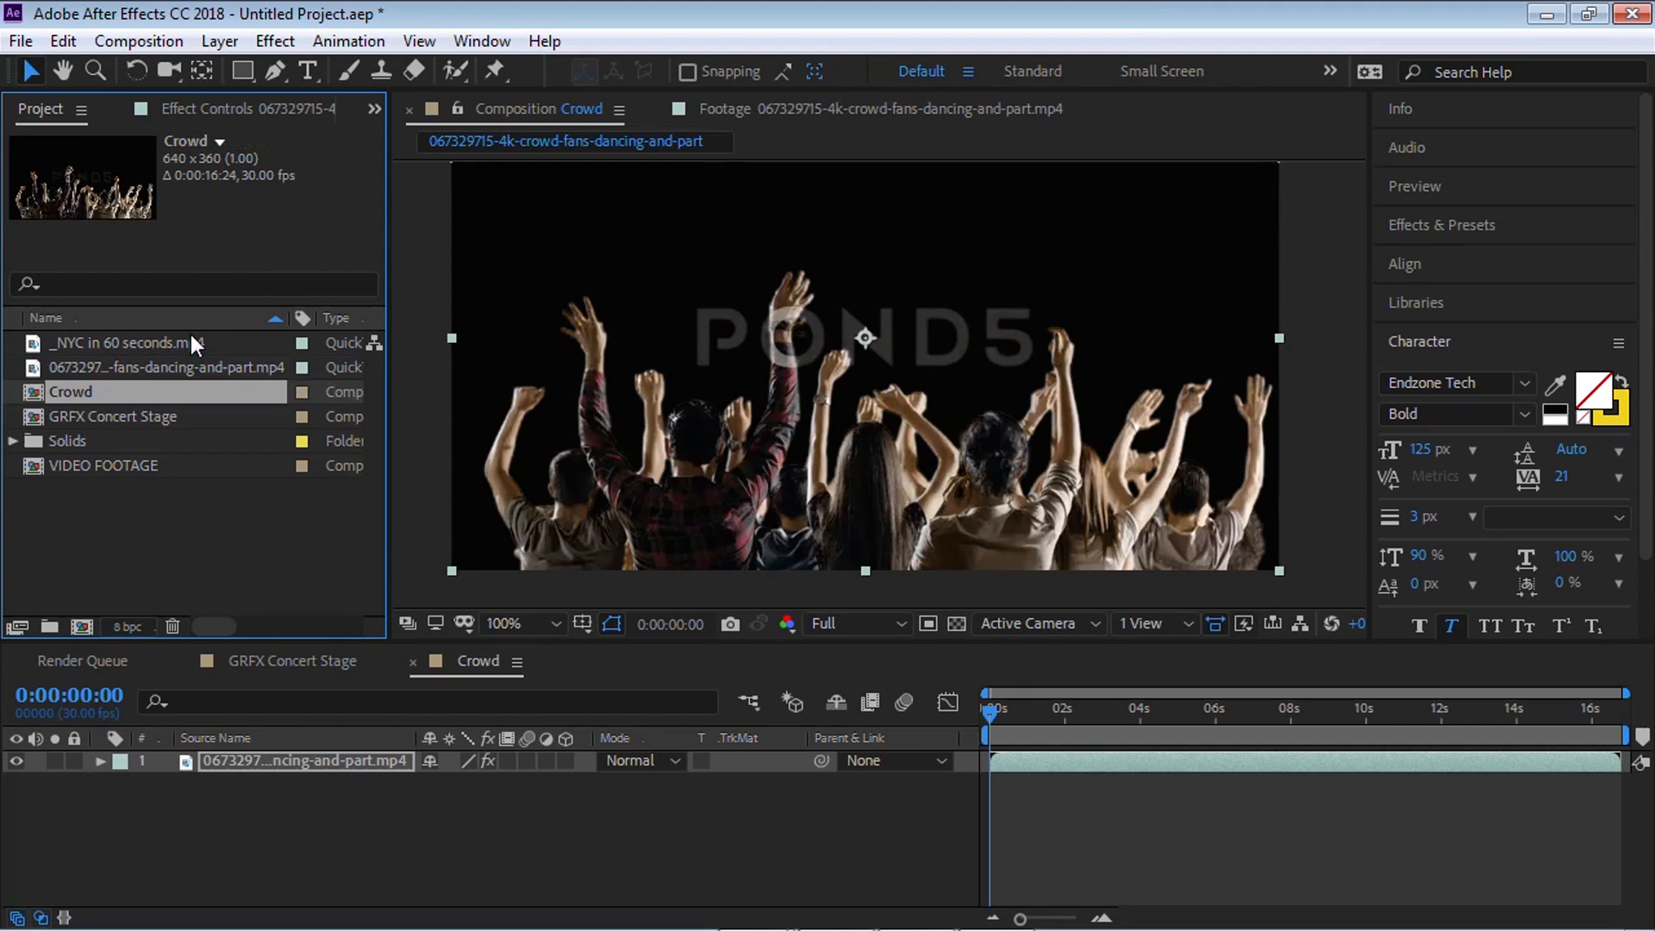
Step: Add the Crowd composition above the E3D layer in GRFX Concert Stage and make it a 3D layer
left_click(411, 661)
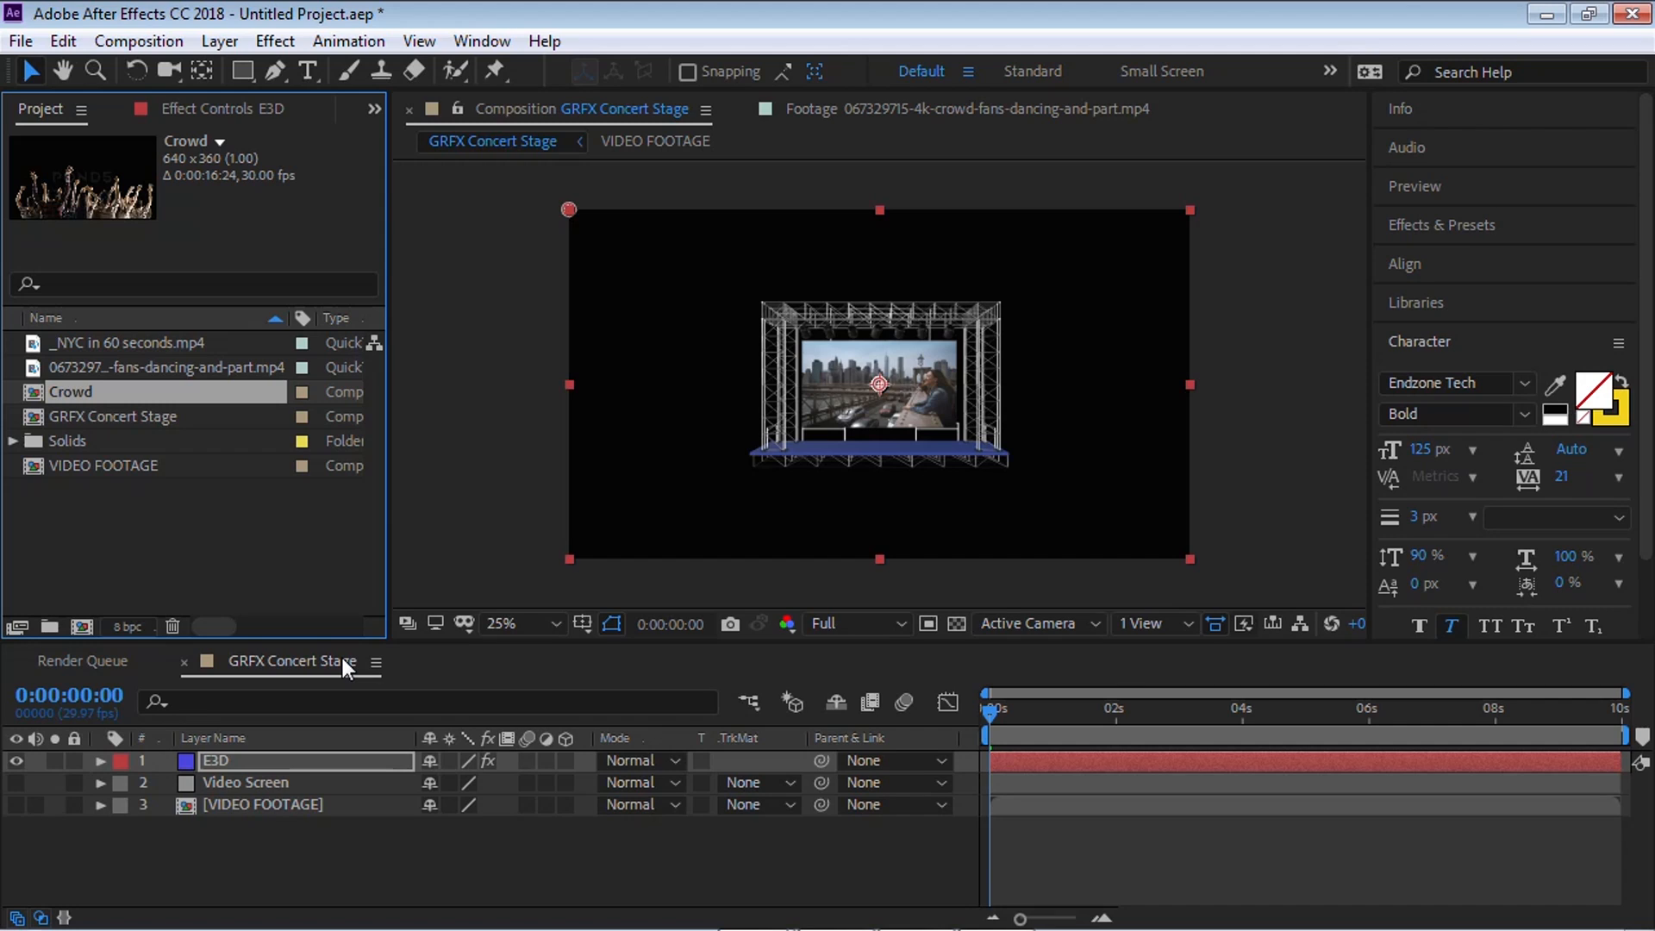
left_click_drag(107, 382, 336, 753)
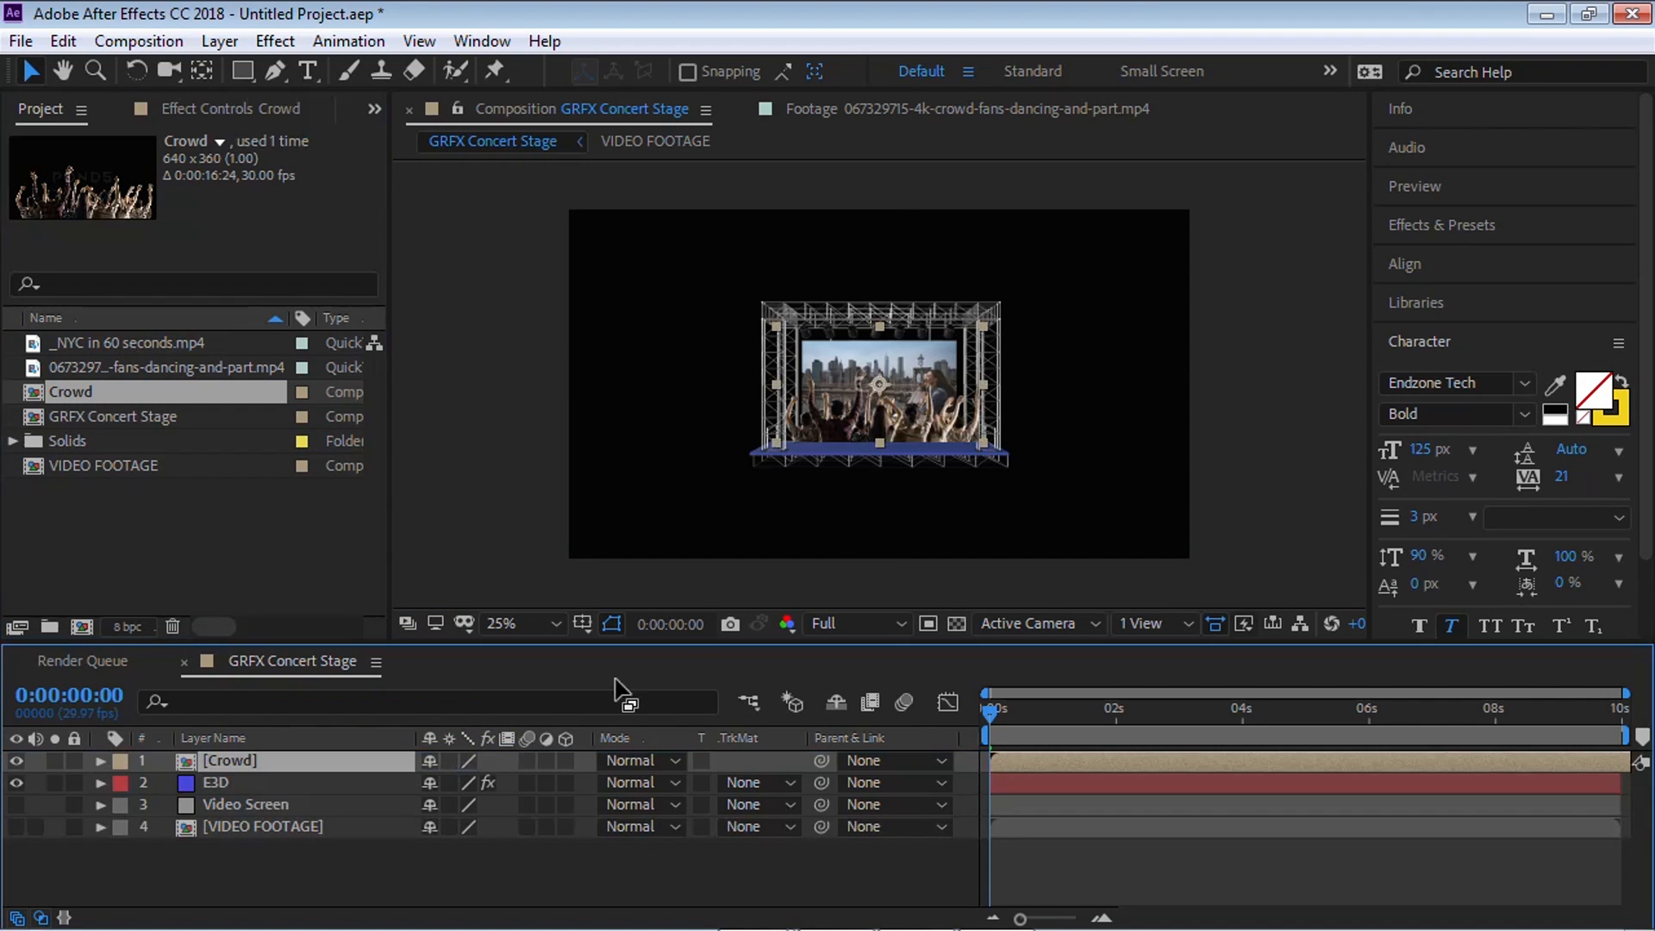
left_click(565, 760)
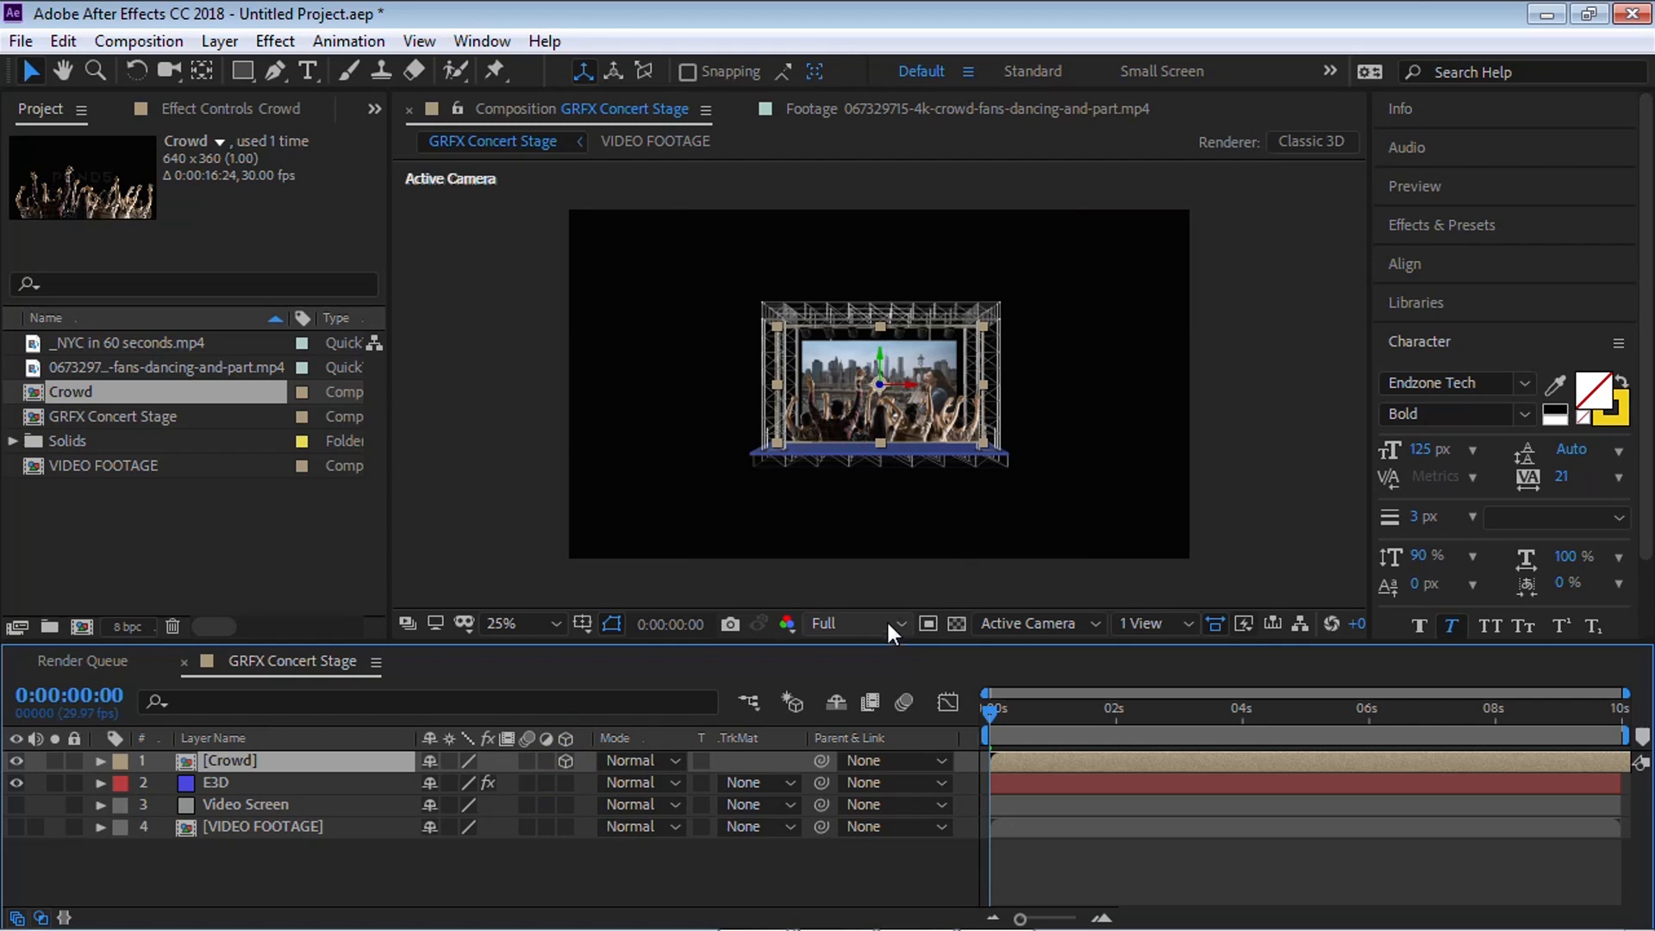
Step: Move the Crowd layer forward in depth to the front of the stage using the Top view, and return to Active Camera
left_click(1057, 622)
left_click(1024, 419)
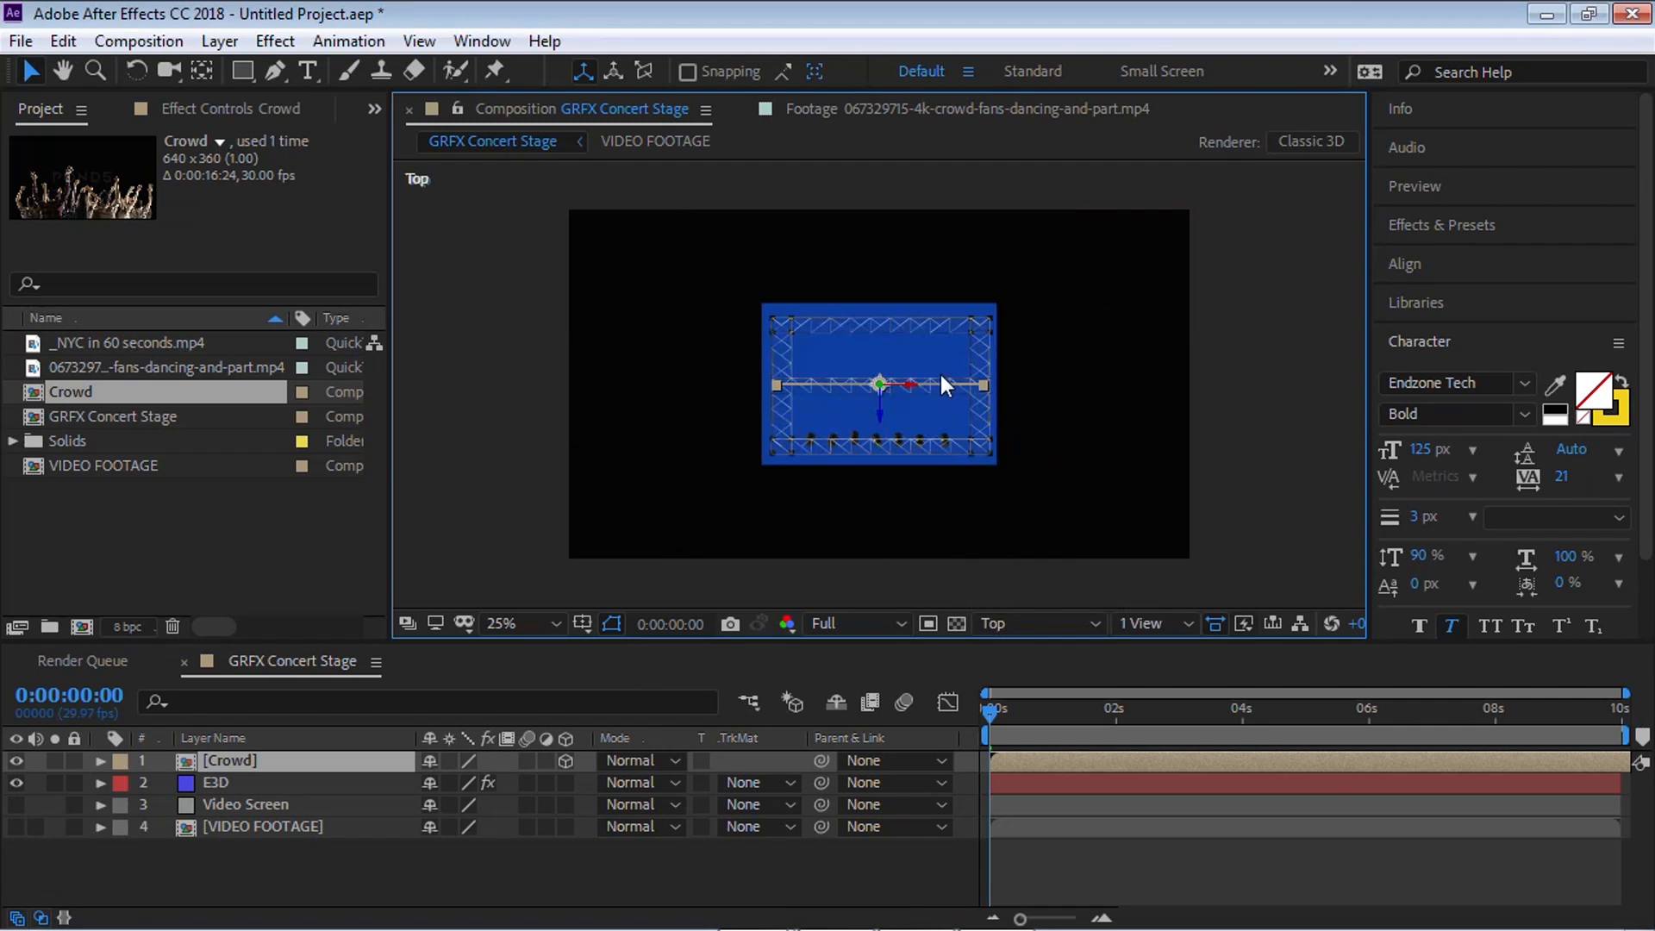
left_click(1035, 622)
left_click(1034, 327)
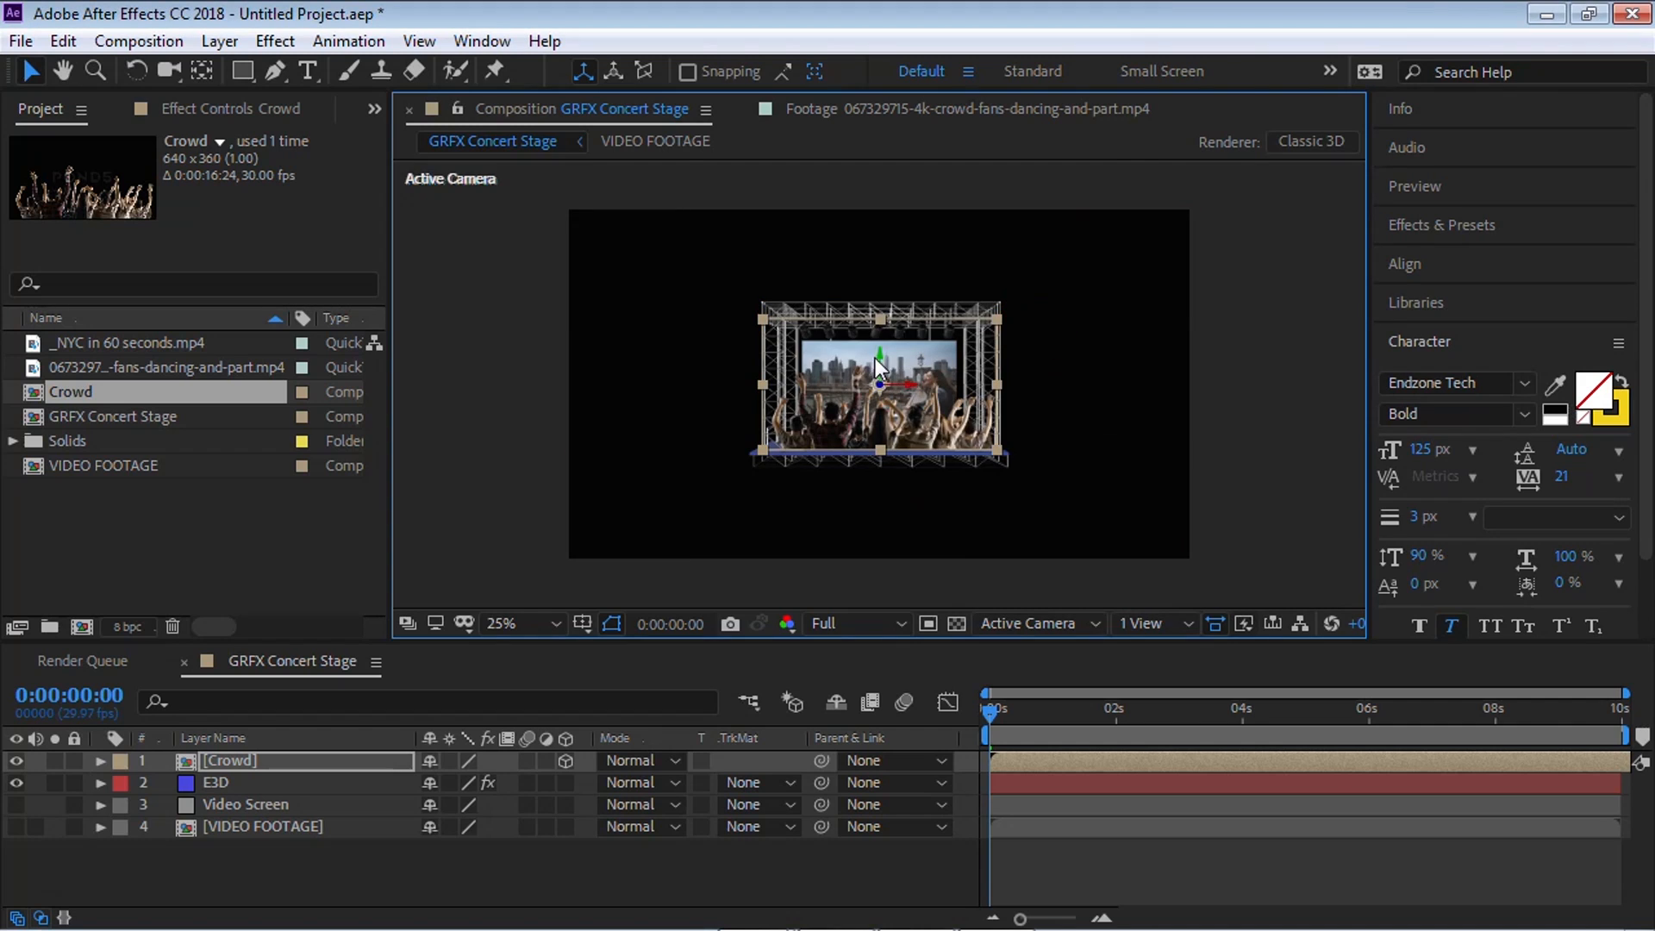
Step: Lower the Crowd layer to the stage's front edge and set its scale to 80%
key("s")
left_click(463, 783)
type("80")
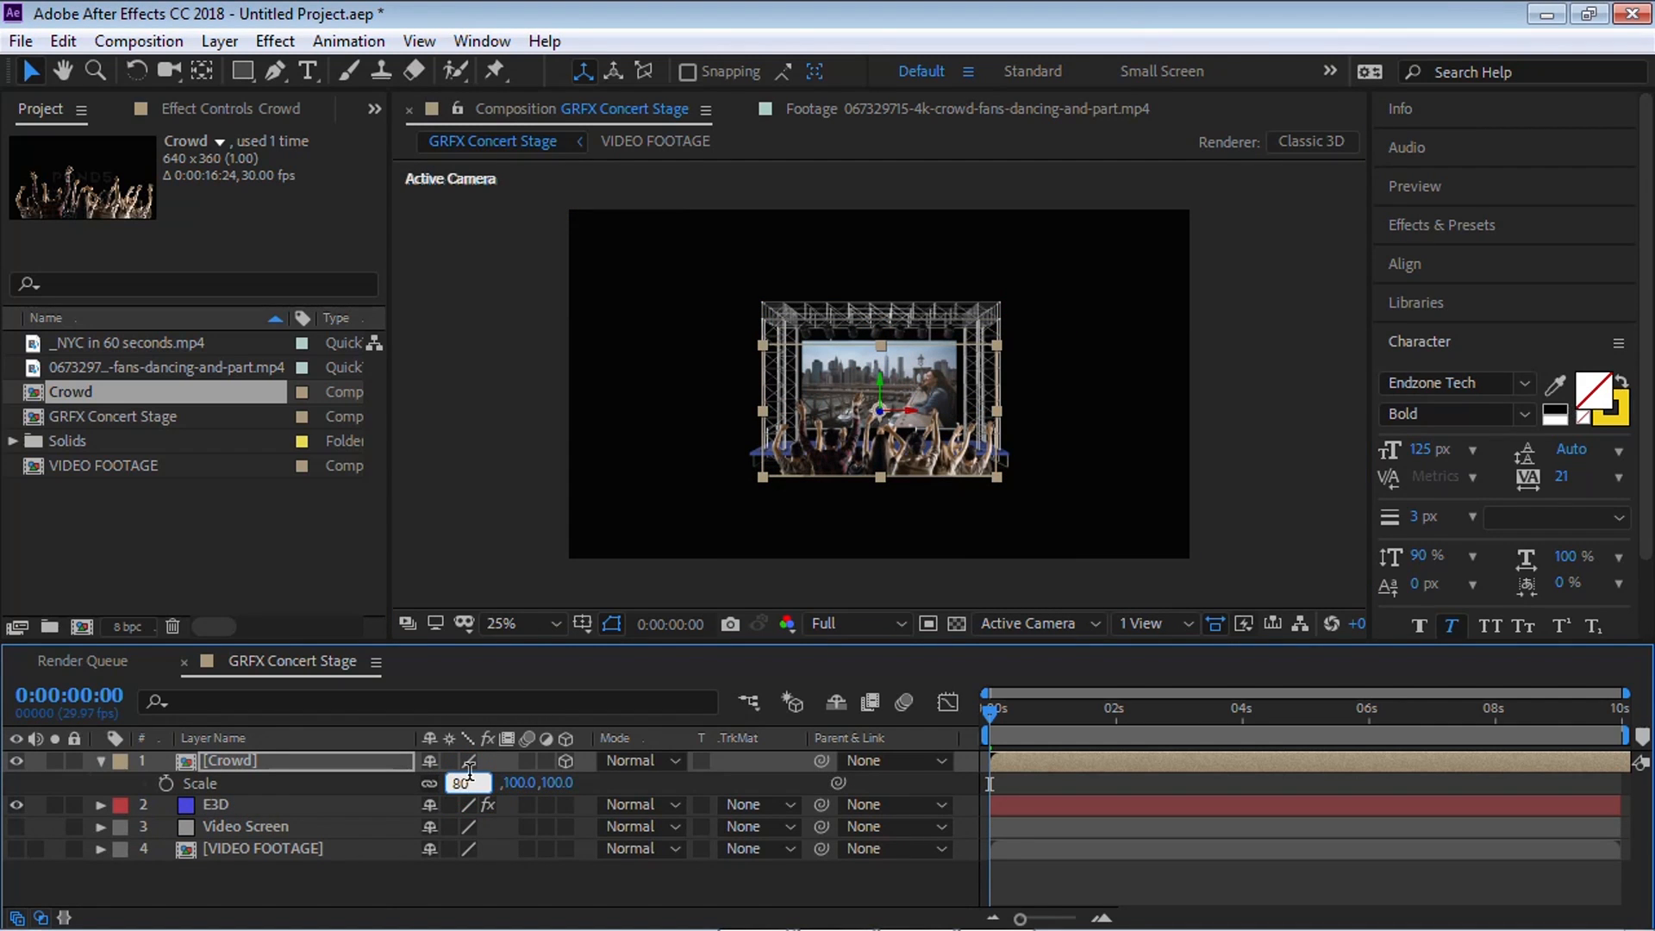
key("Return")
Step: Create a two-node camera with the 50mm preset
left_click(1039, 623)
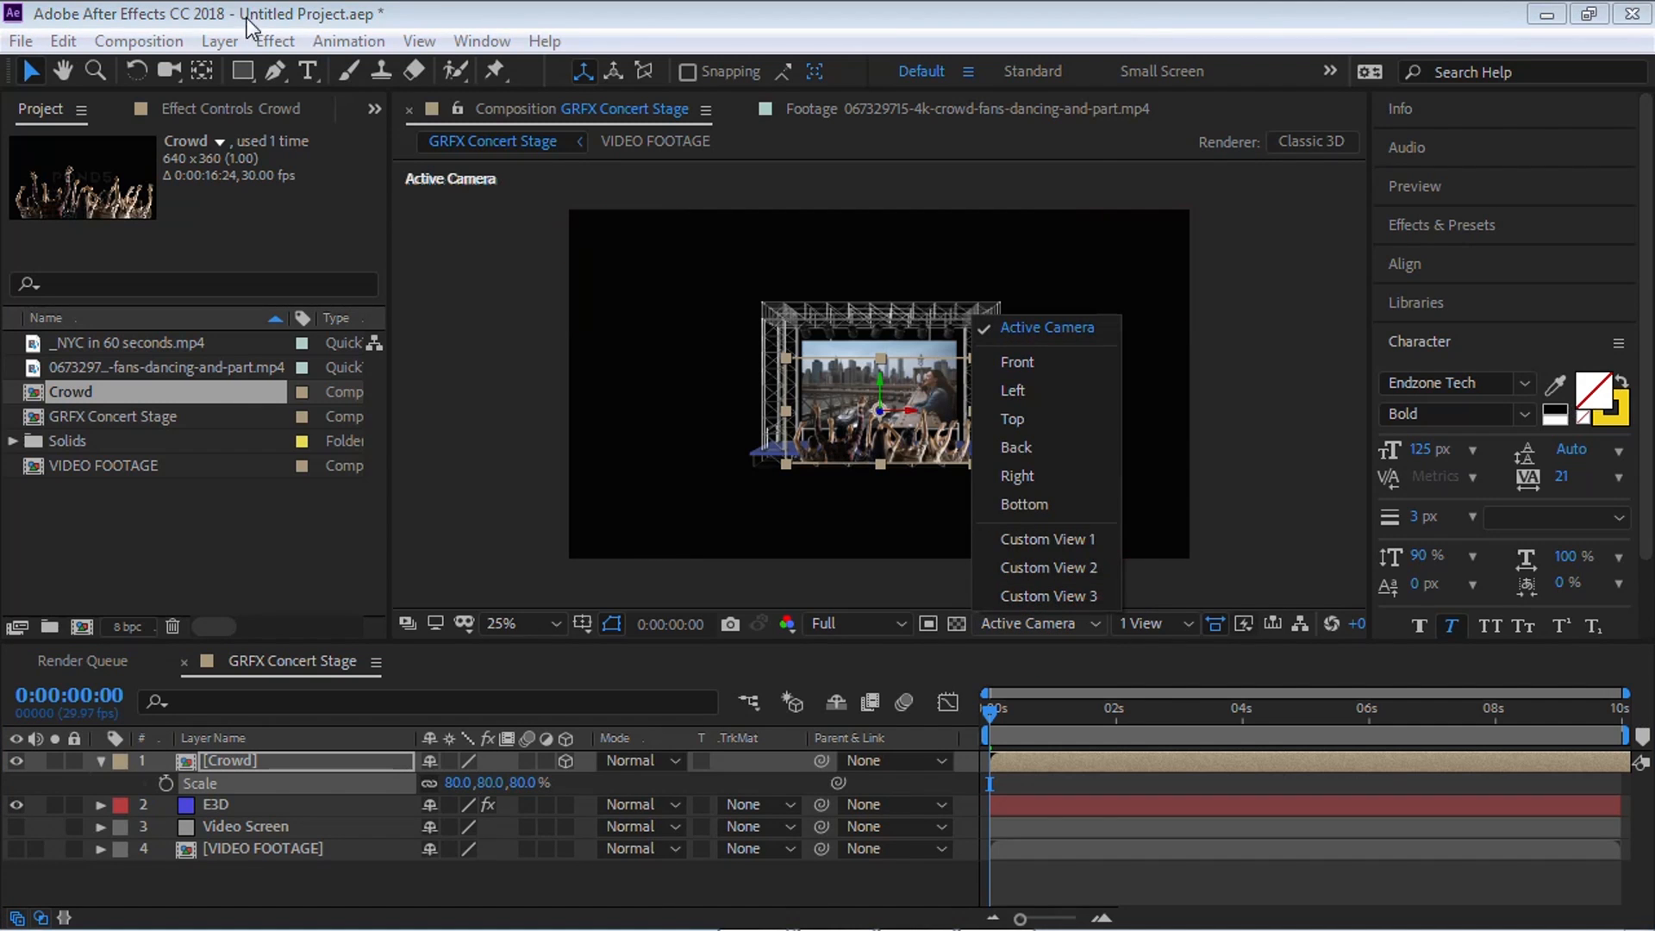
left_click(219, 41)
mouse_move(304, 45)
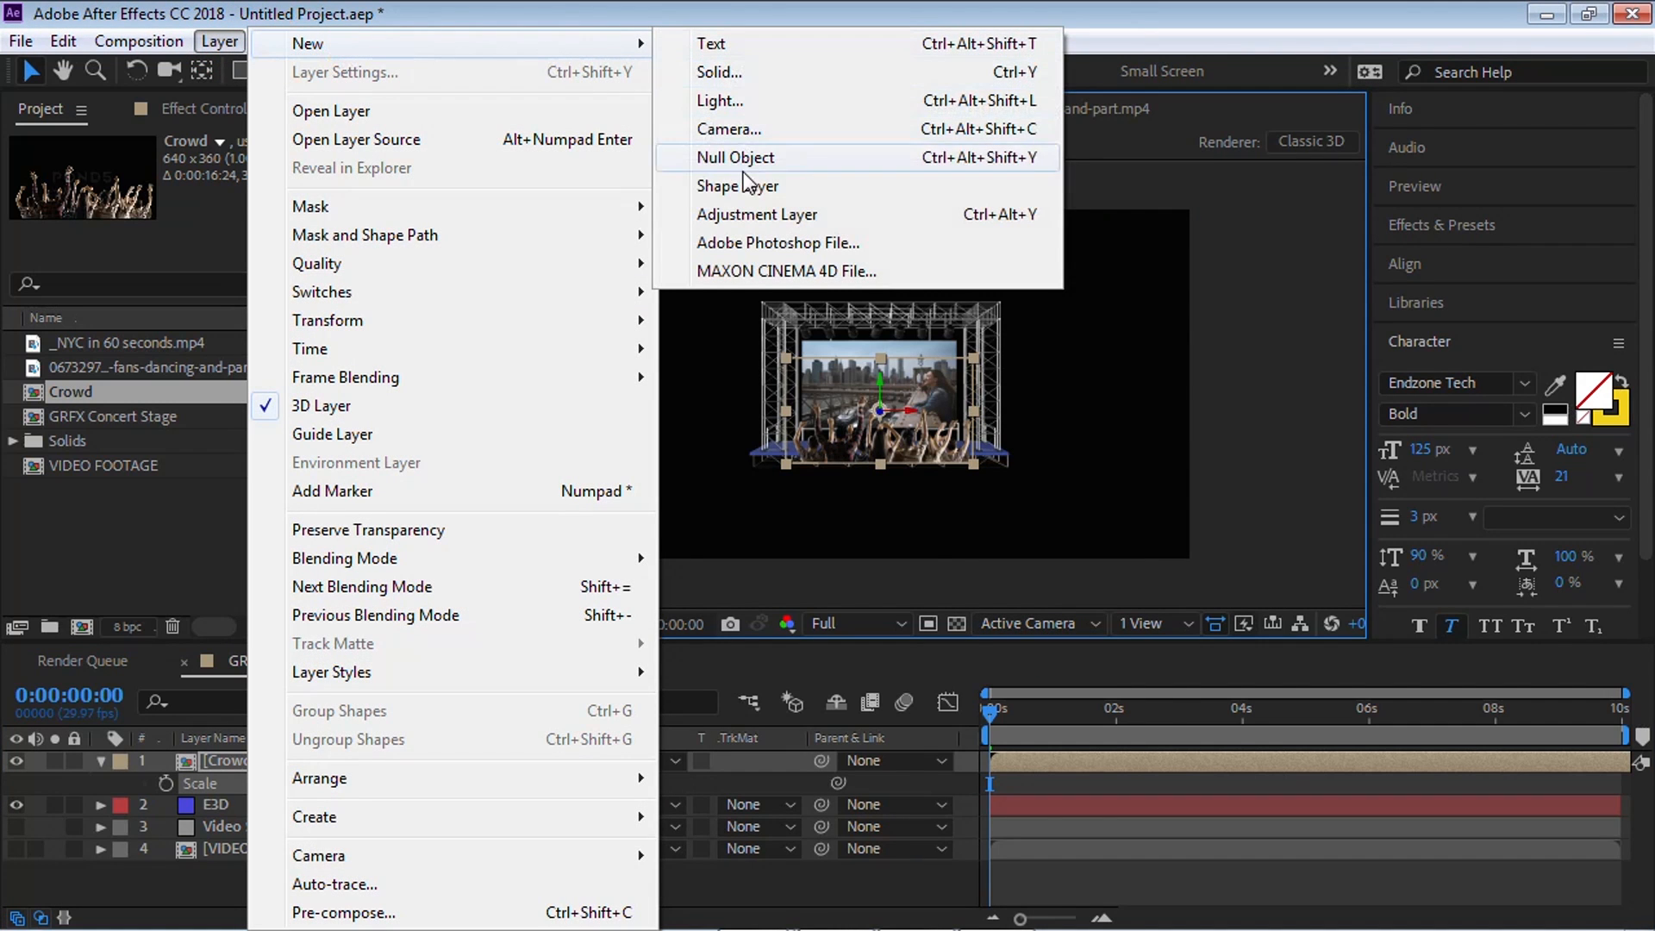
left_click(728, 129)
left_click(758, 621)
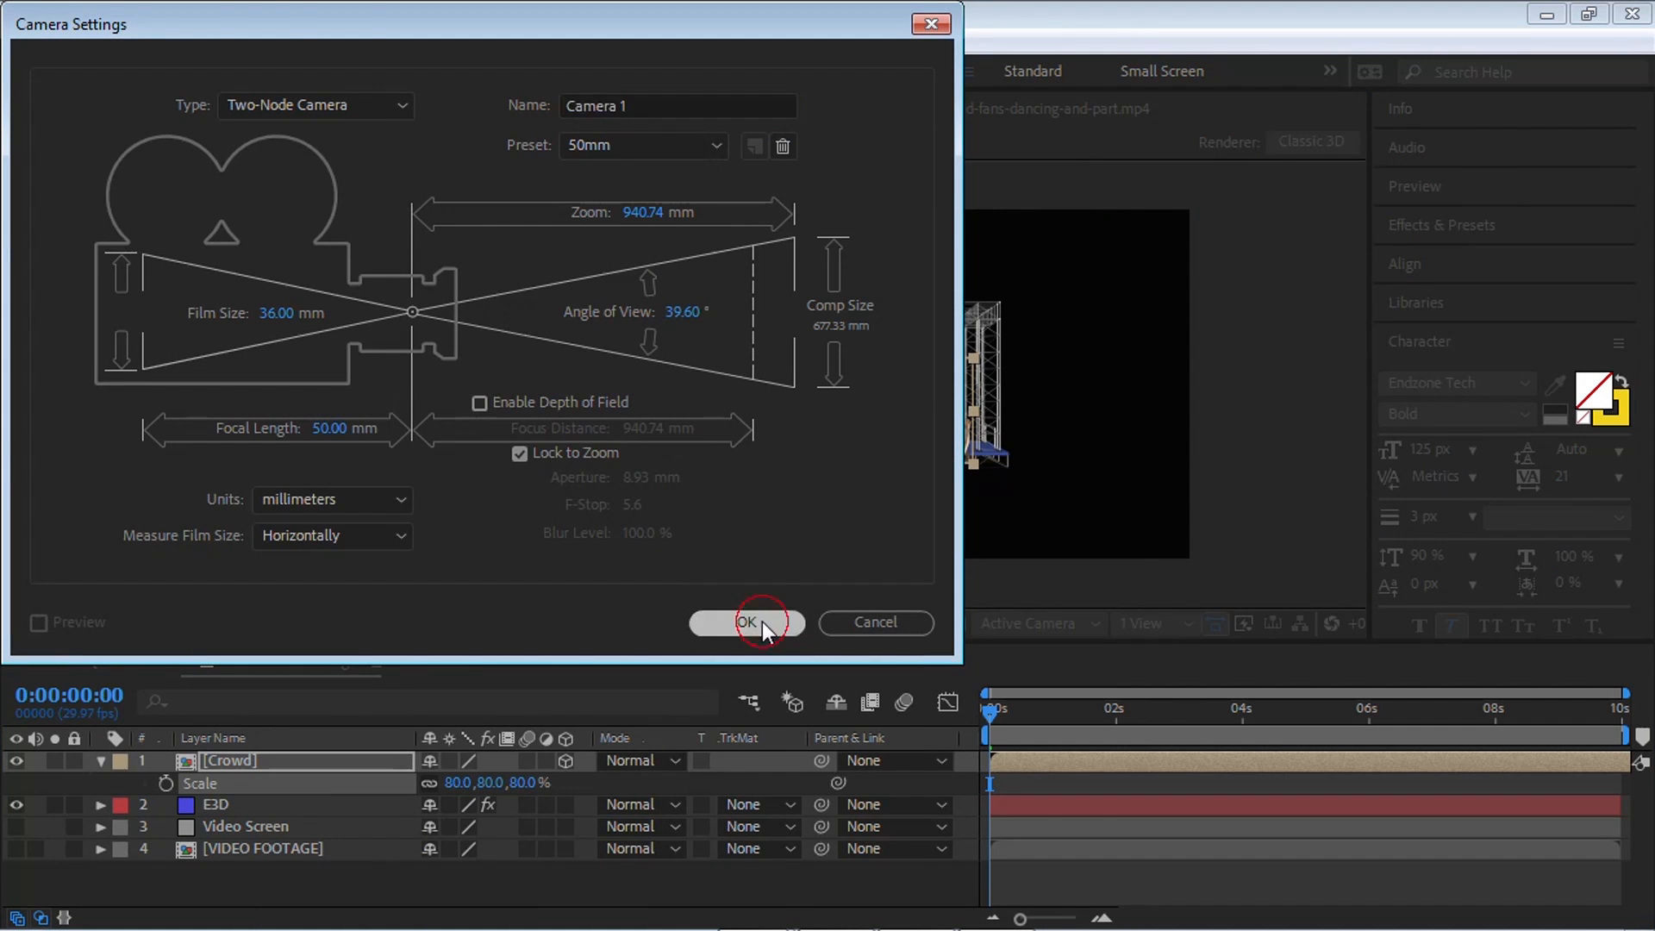
Step: Duplicate the Crowd layer in Custom View 1 and move the copy forward in front of the original
left_click(1064, 622)
left_click(1069, 539)
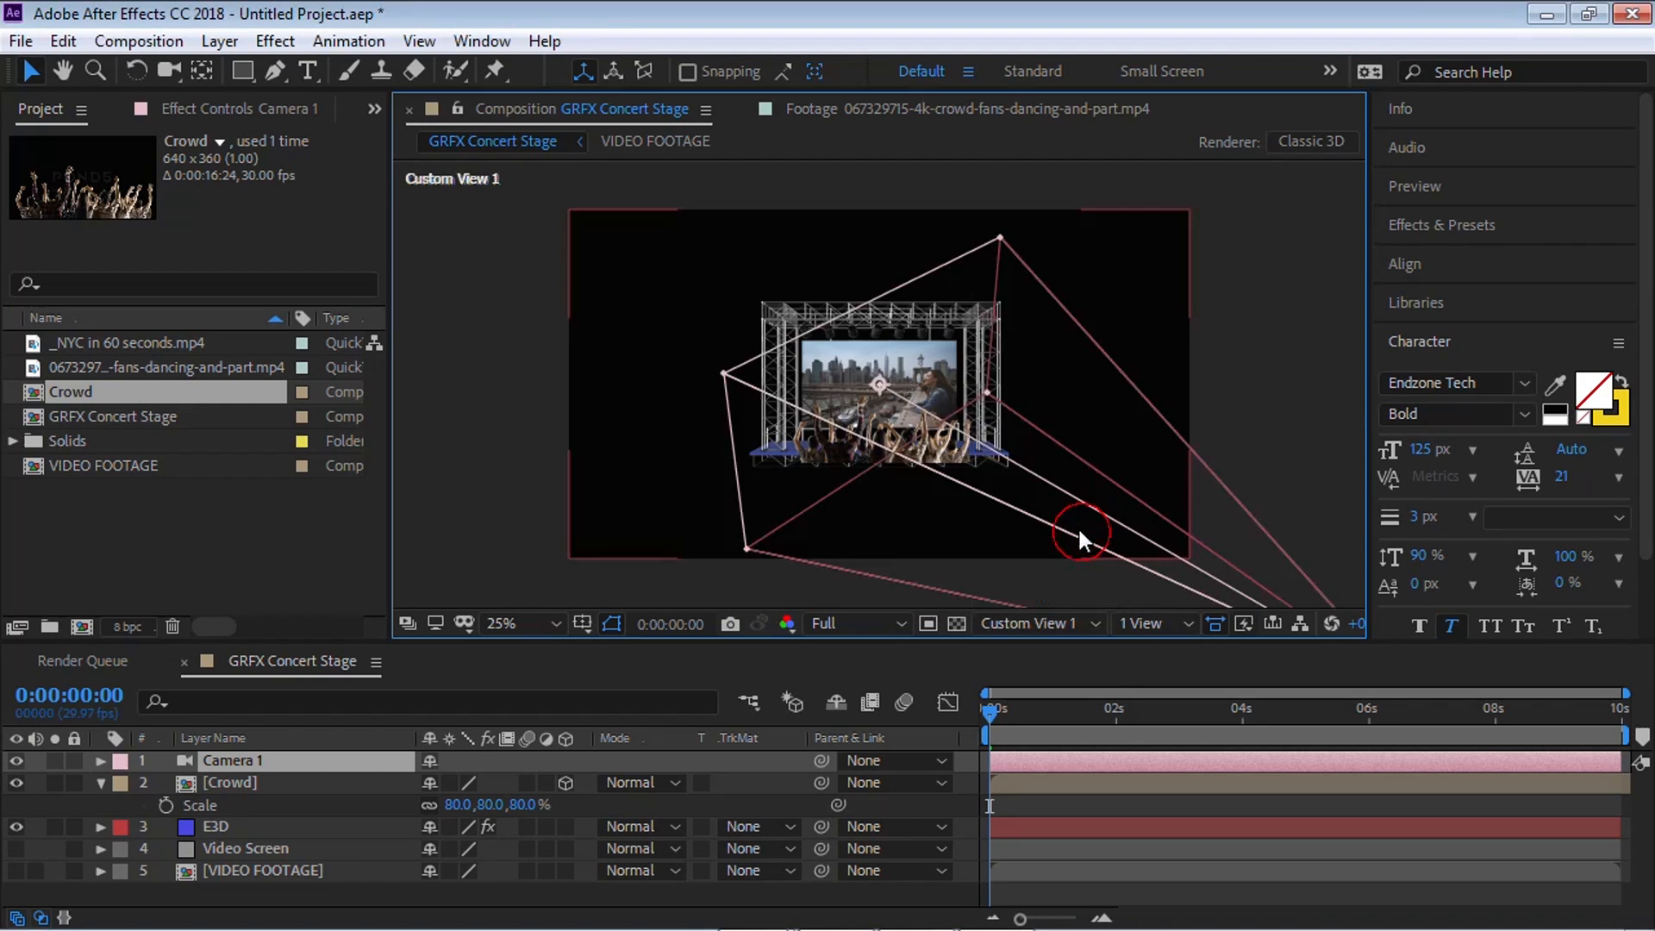
key("c")
left_click_drag(931, 492, 887, 470)
left_click(259, 780)
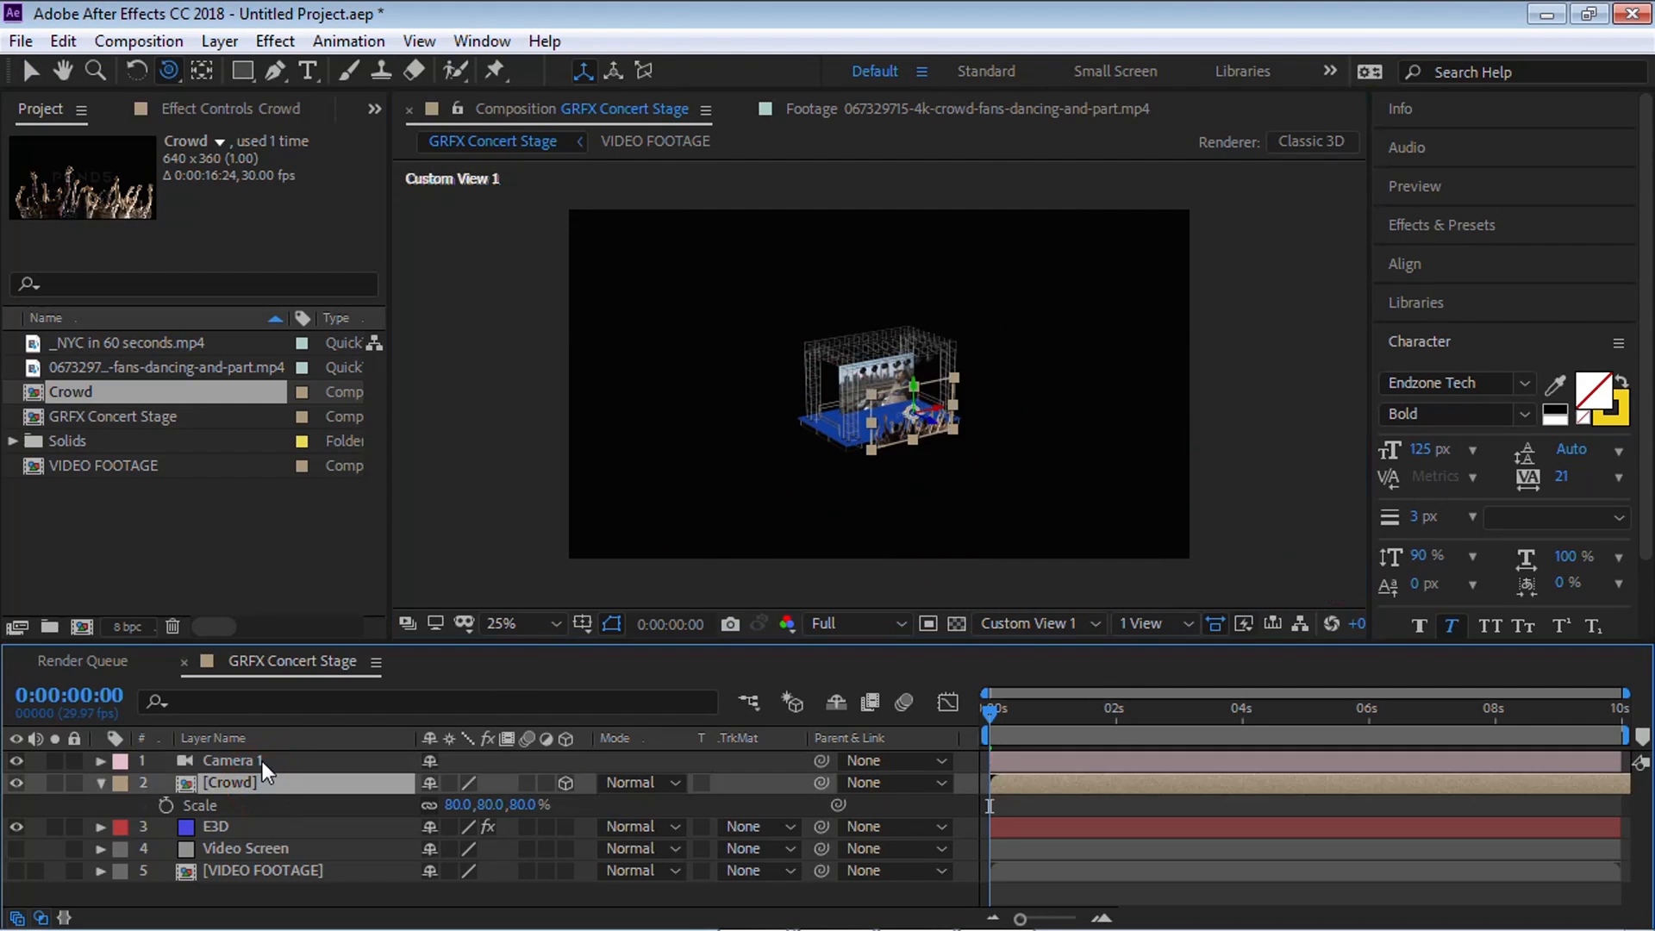
key("ctrl+d")
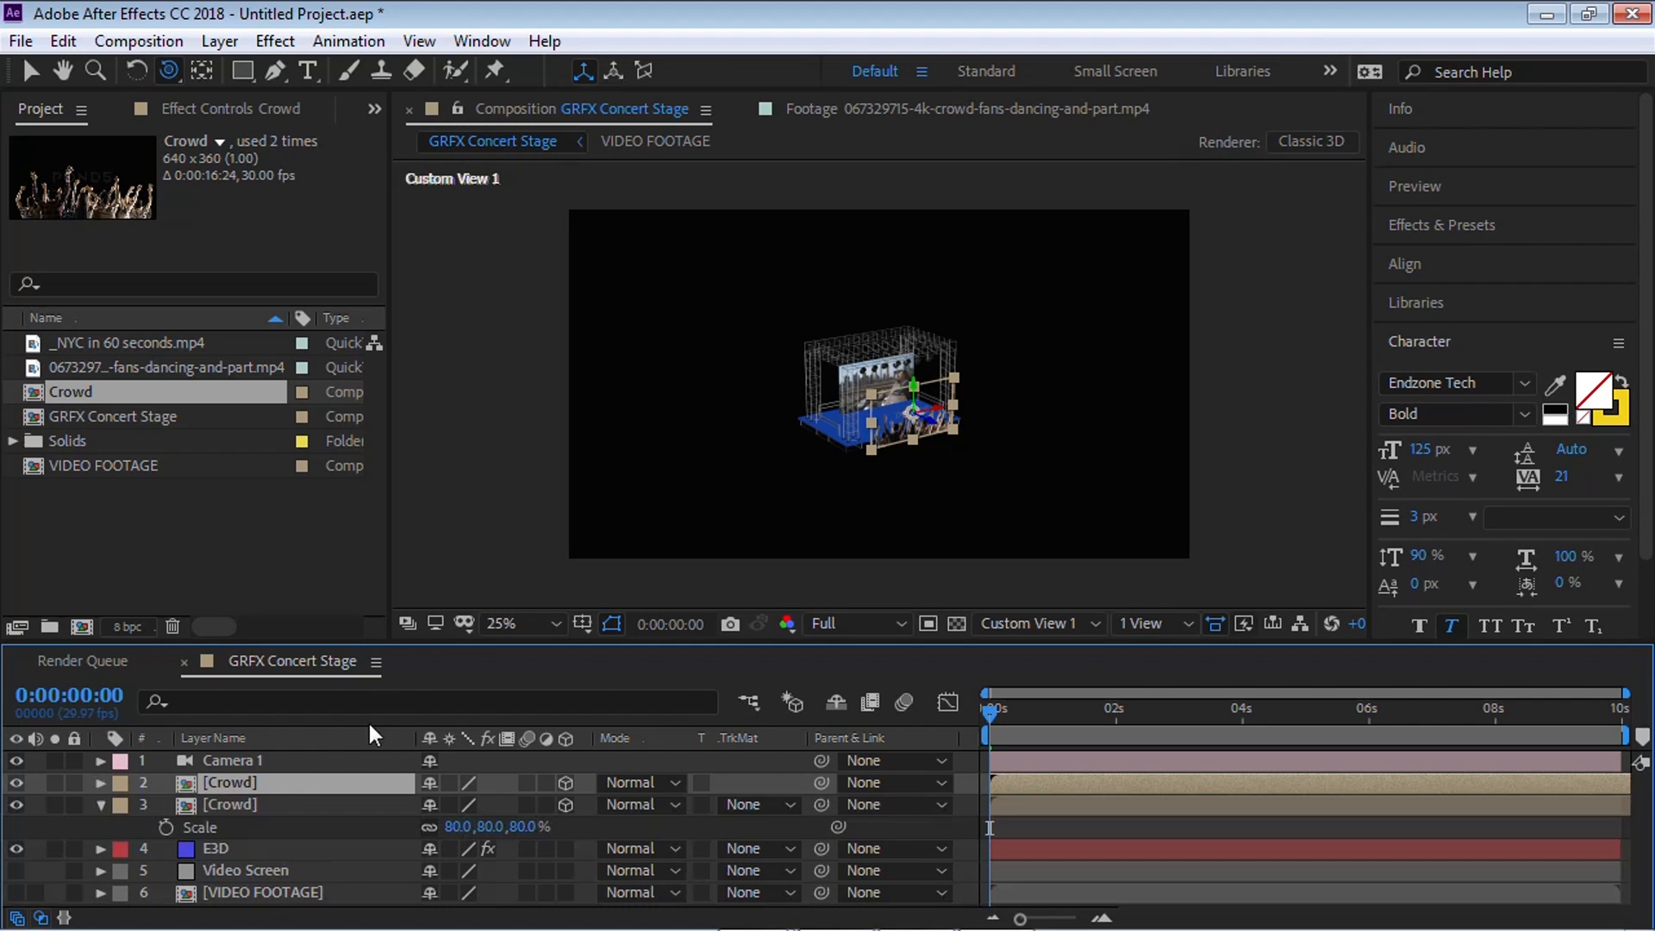
key("v")
left_click_drag(942, 433, 974, 440)
Step: Make two more copies of the front Crowd layer, offsetting each sideways or forward to thicken the crowd
key("c")
key("c")
key("c")
key("c")
left_click(248, 784)
key("ctrl+d")
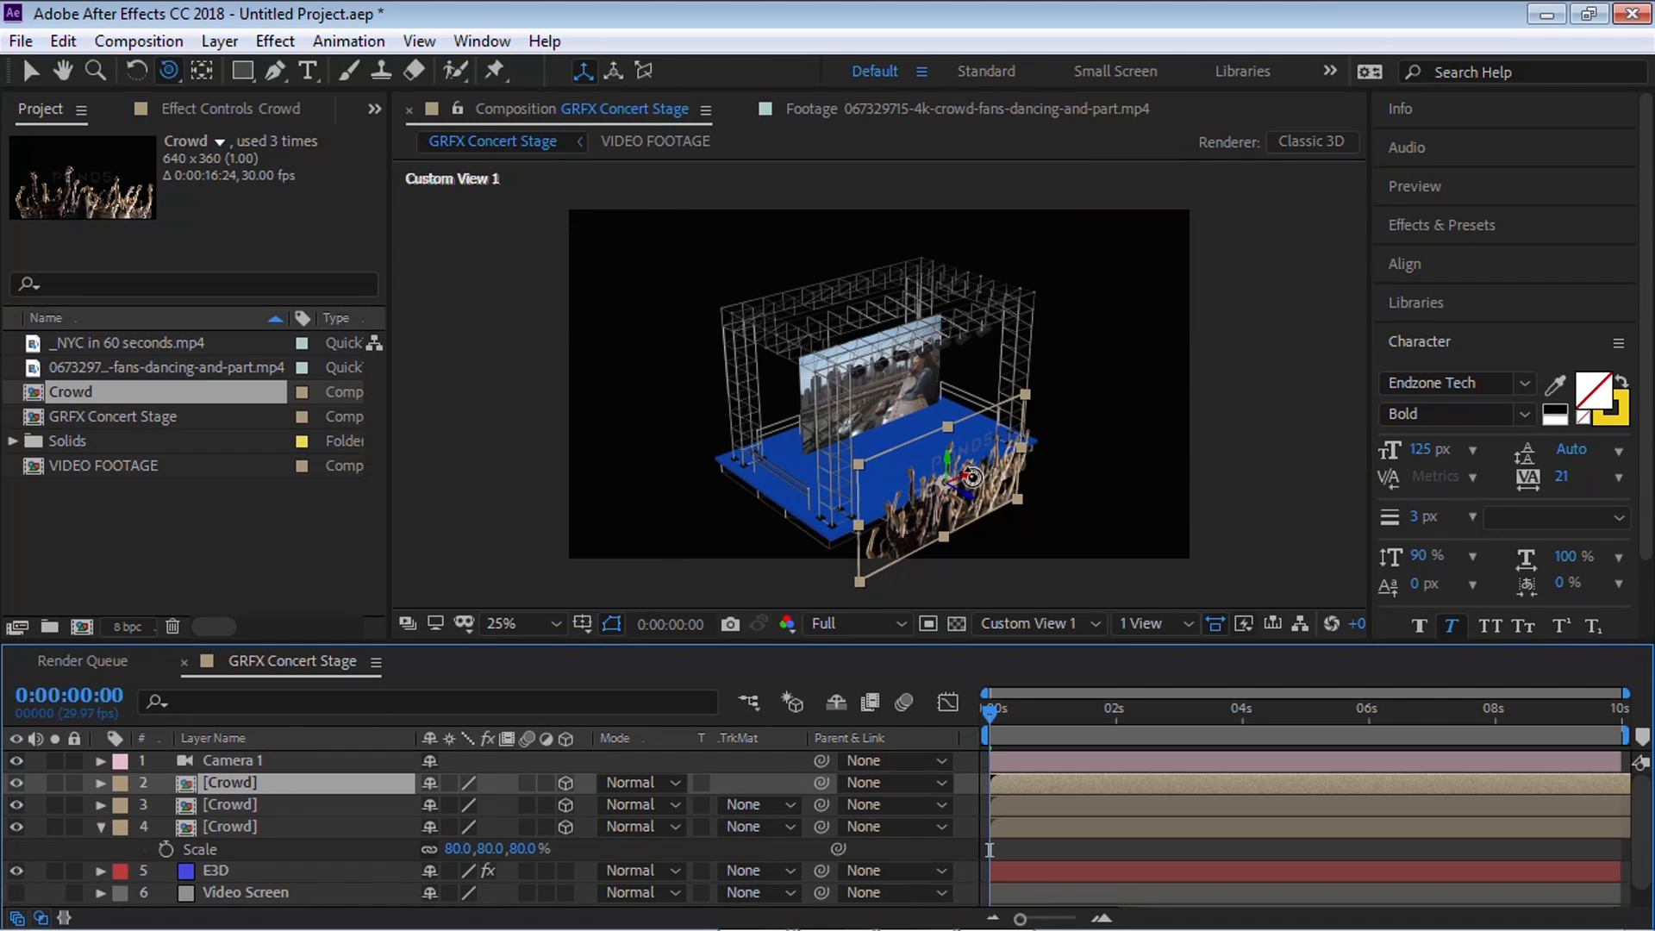
key("v")
left_click_drag(972, 481, 1077, 472)
left_click(259, 783)
key("ctrl+d")
mouse_move(1078, 465)
left_mouse_down()
mouse_move(1119, 470)
mouse_move(1050, 483)
left_mouse_up()
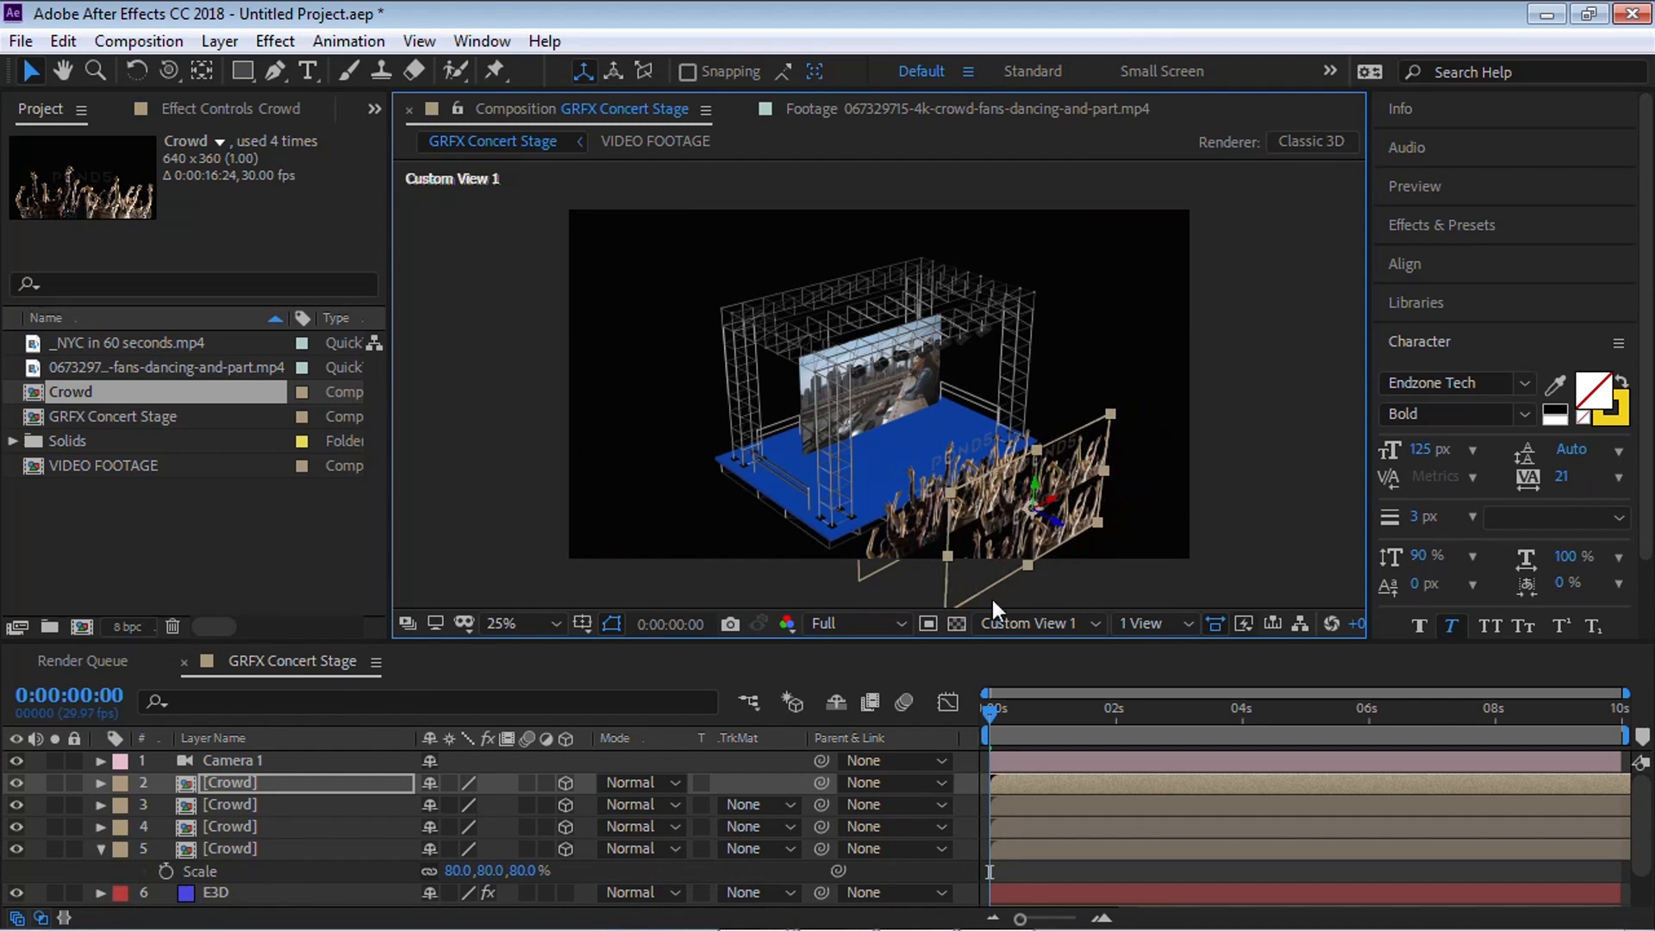
Step: Return to Active Camera and dolly the camera in until the stage and crowd fill most of the frame
left_click(1017, 622)
left_click(1045, 294)
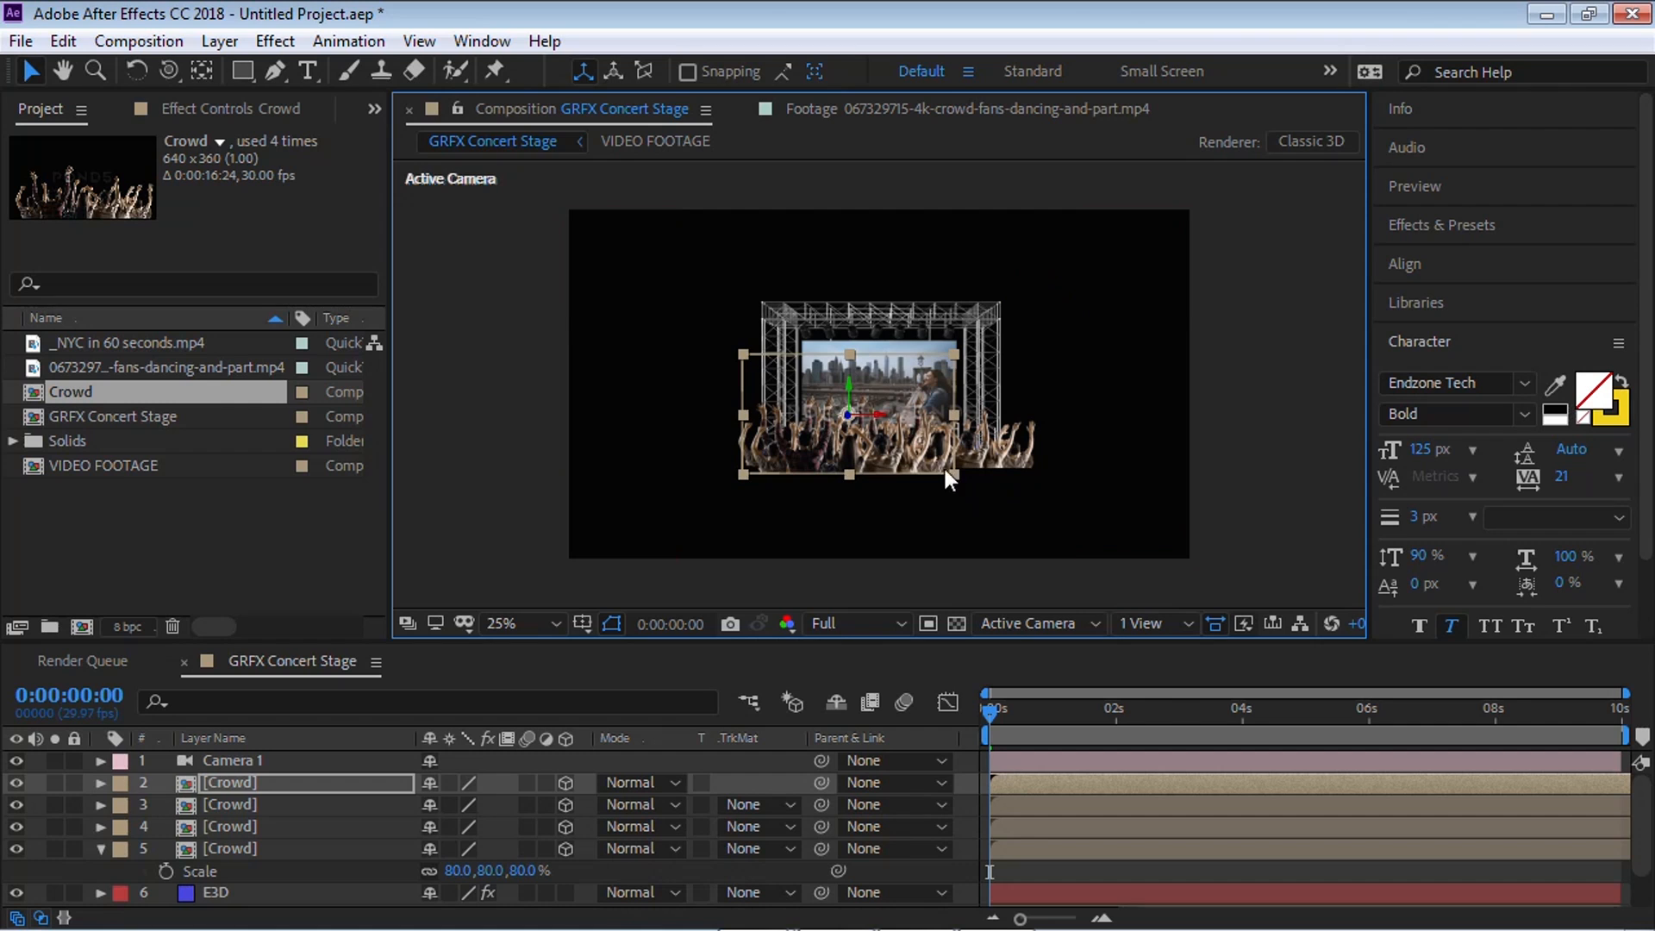
key("c")
left_click_drag(942, 480, 1082, 385)
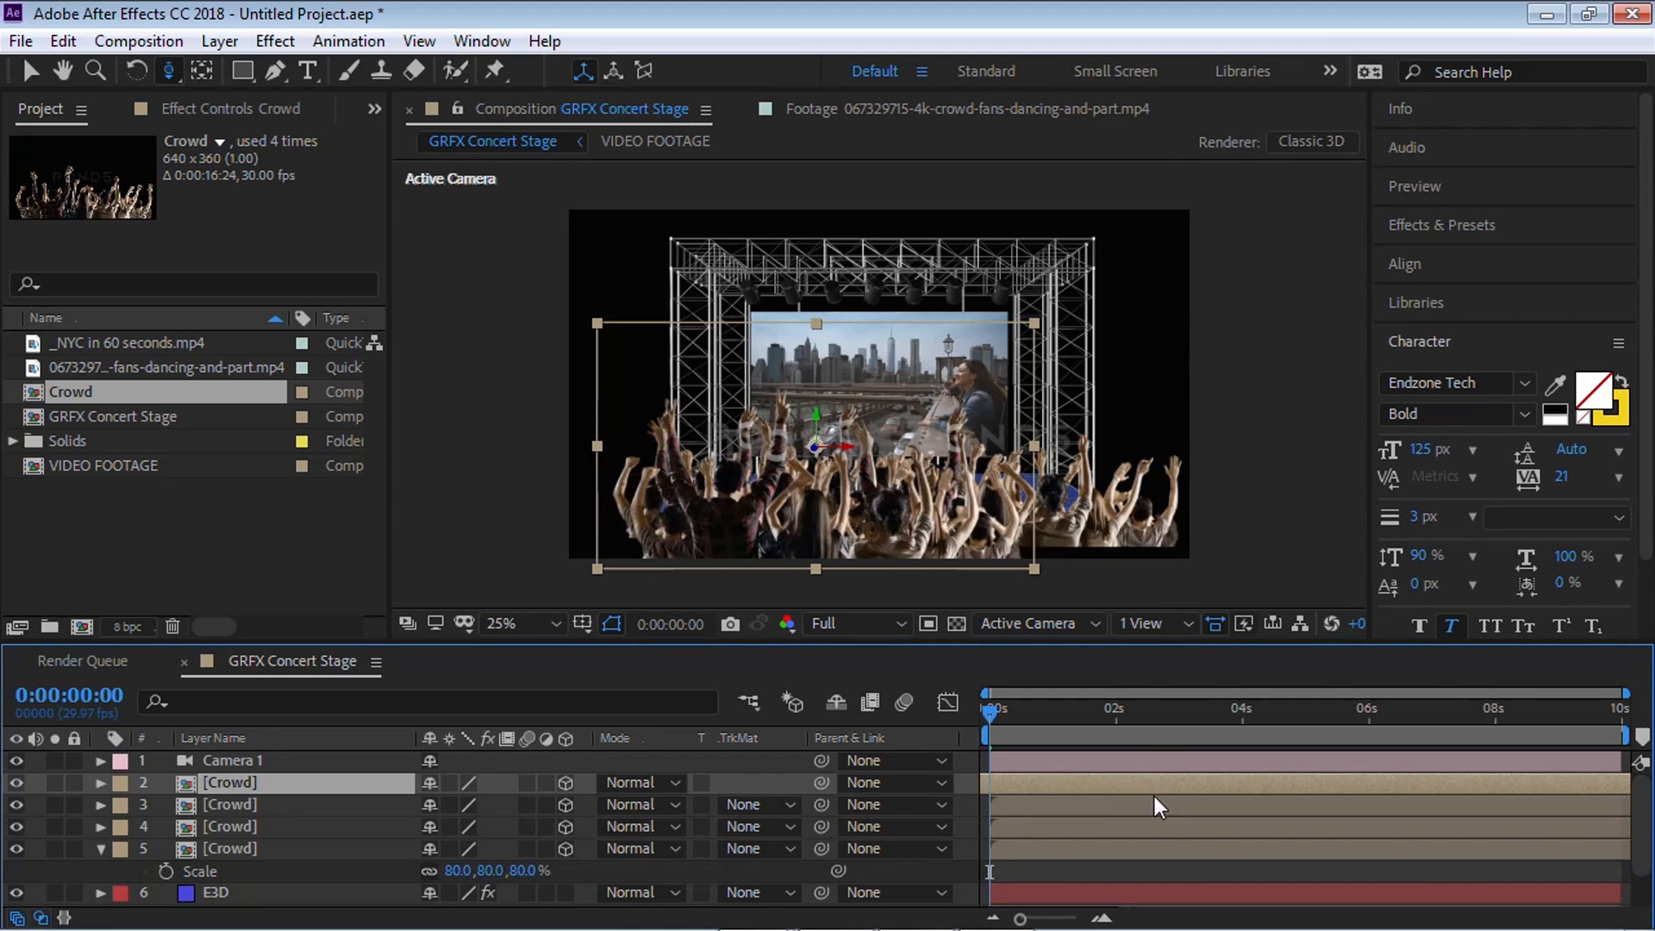
Step: Check the placement of each stacked Crowd layer and play back the composition from the start
left_click(1108, 805)
left_click(1190, 823)
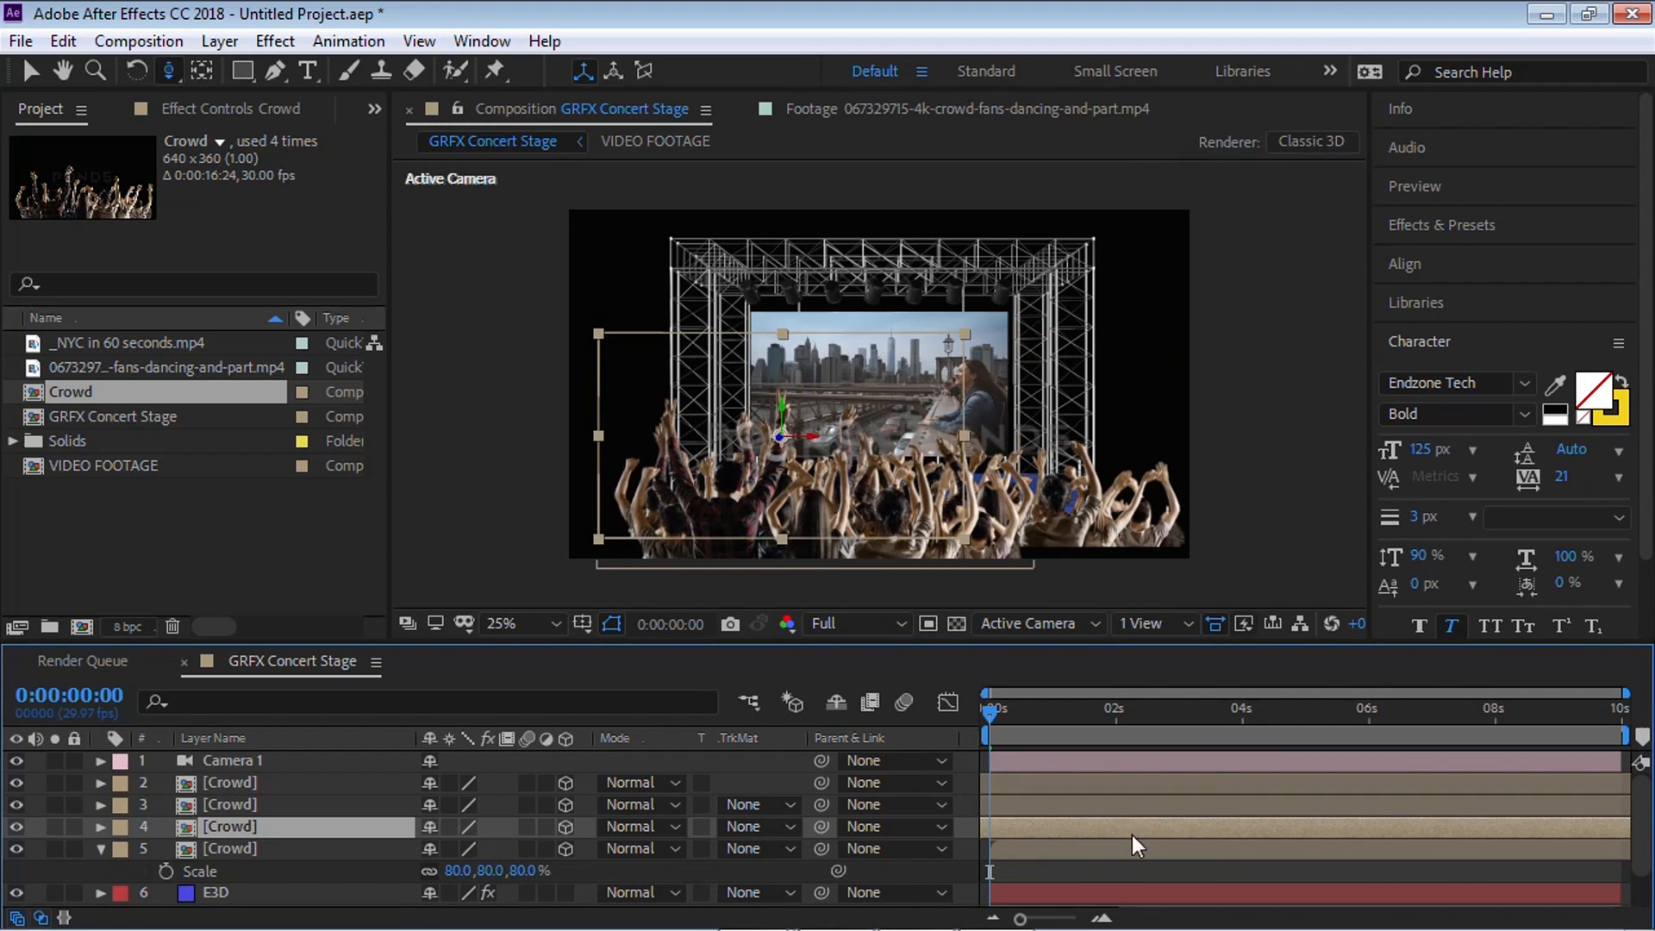
left_click(1219, 846)
key("space")
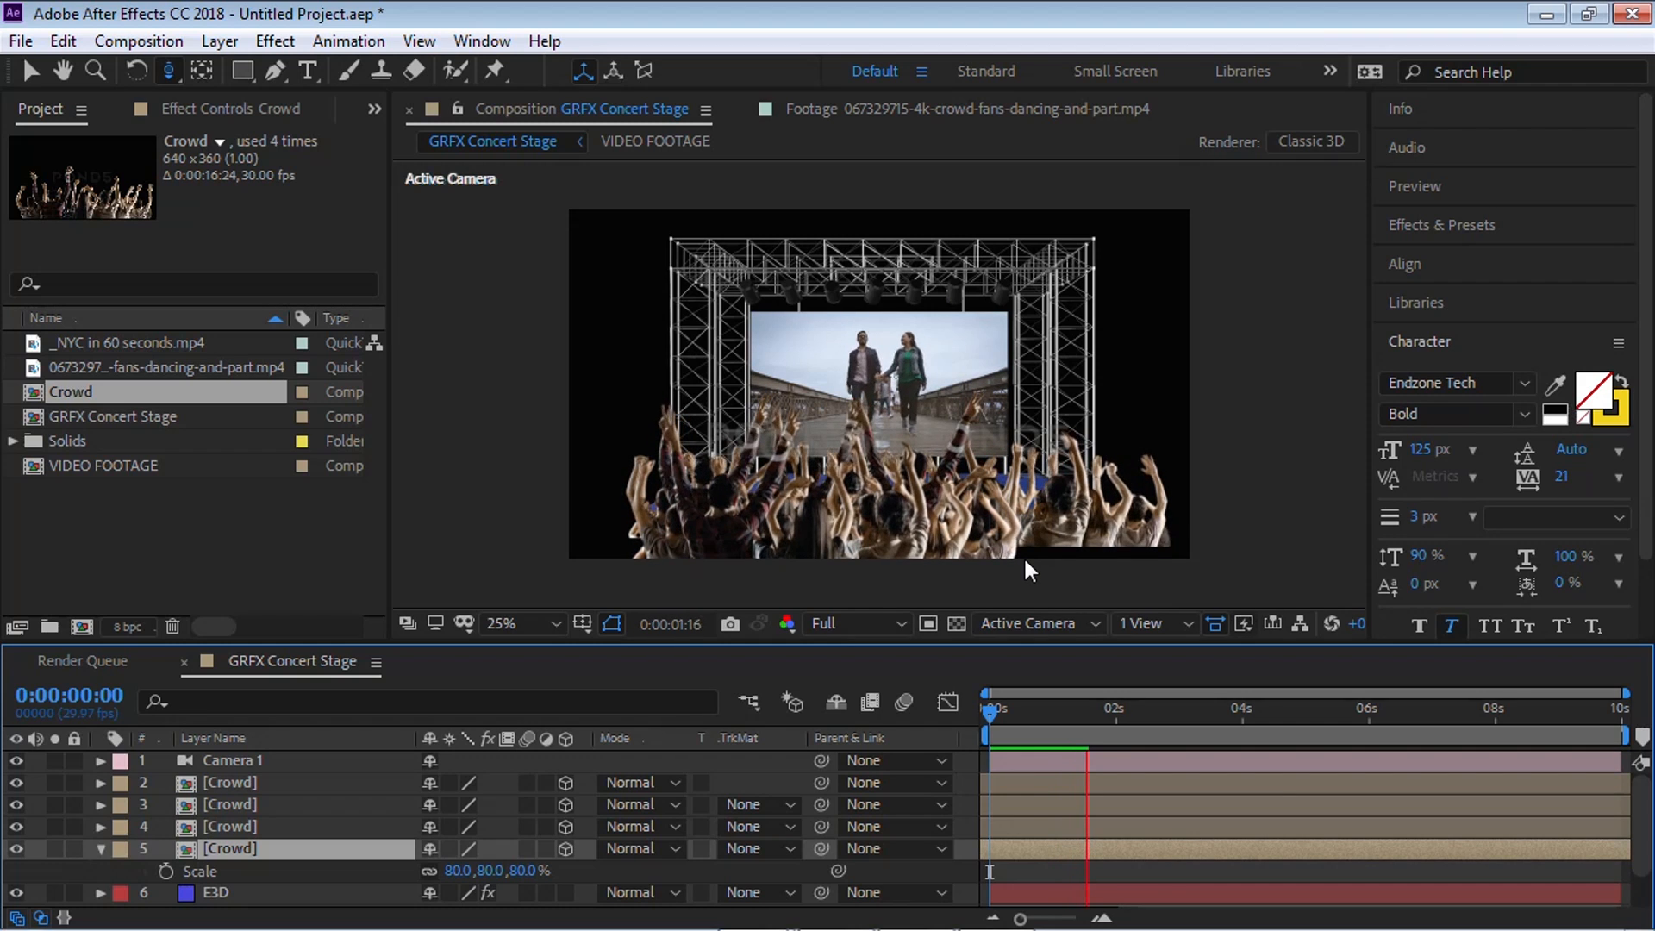
key("space")
Step: Delete all four Crowd layers from GRFX Concert Stage
left_click(224, 780)
left_click(226, 846, "shift")
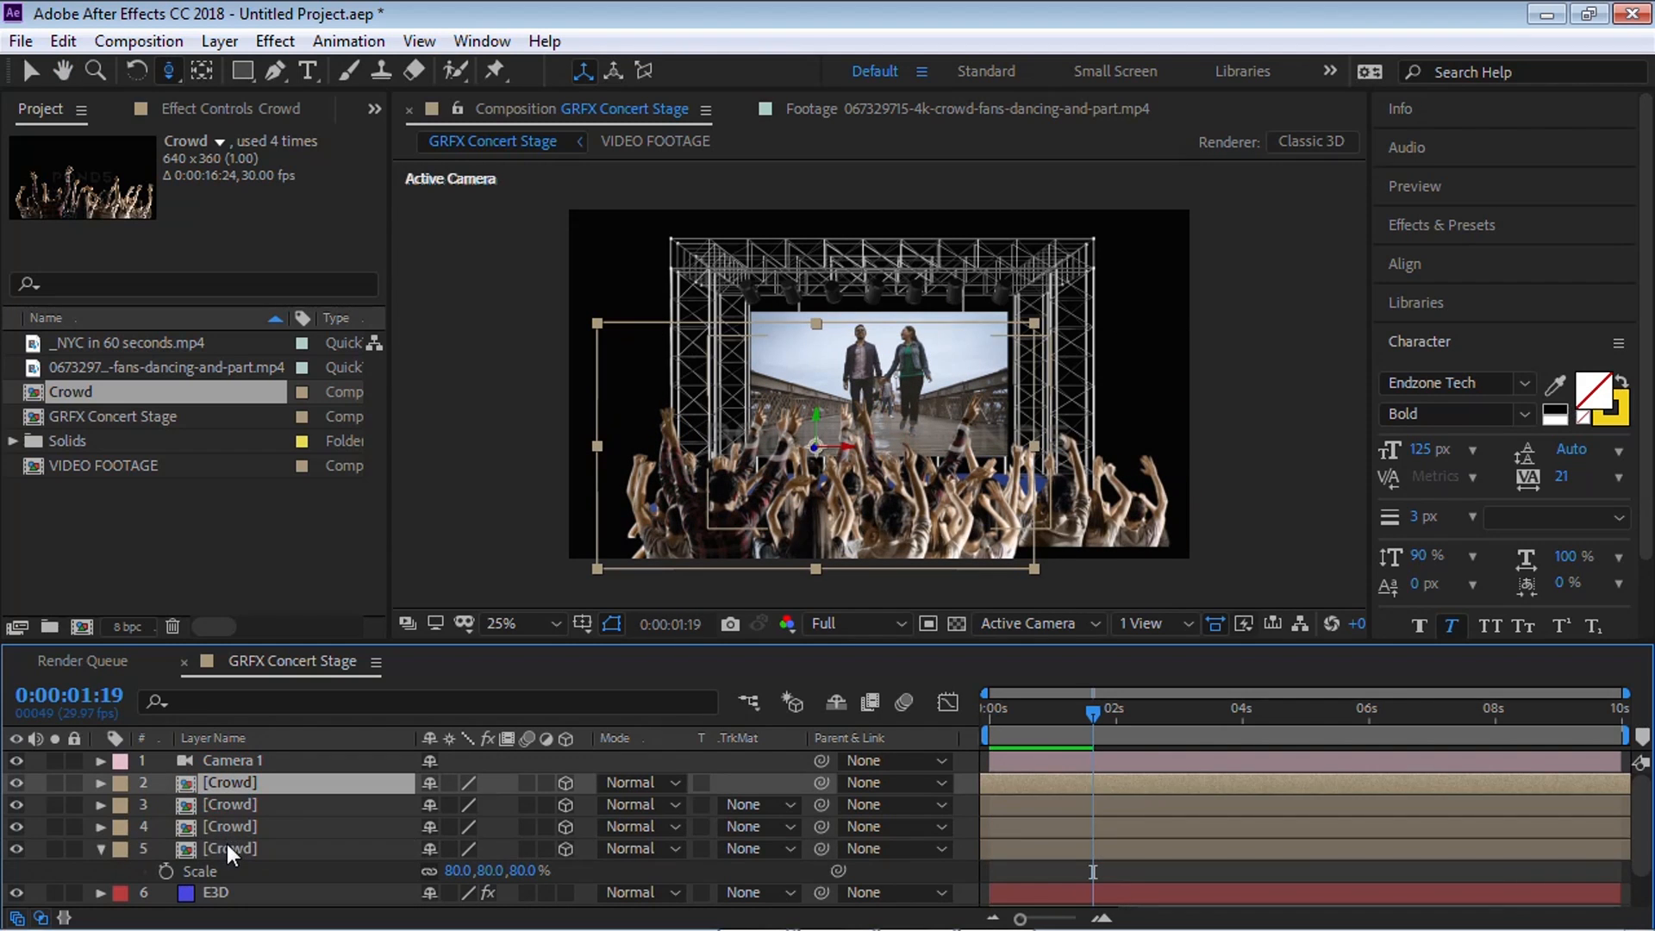
key("Delete")
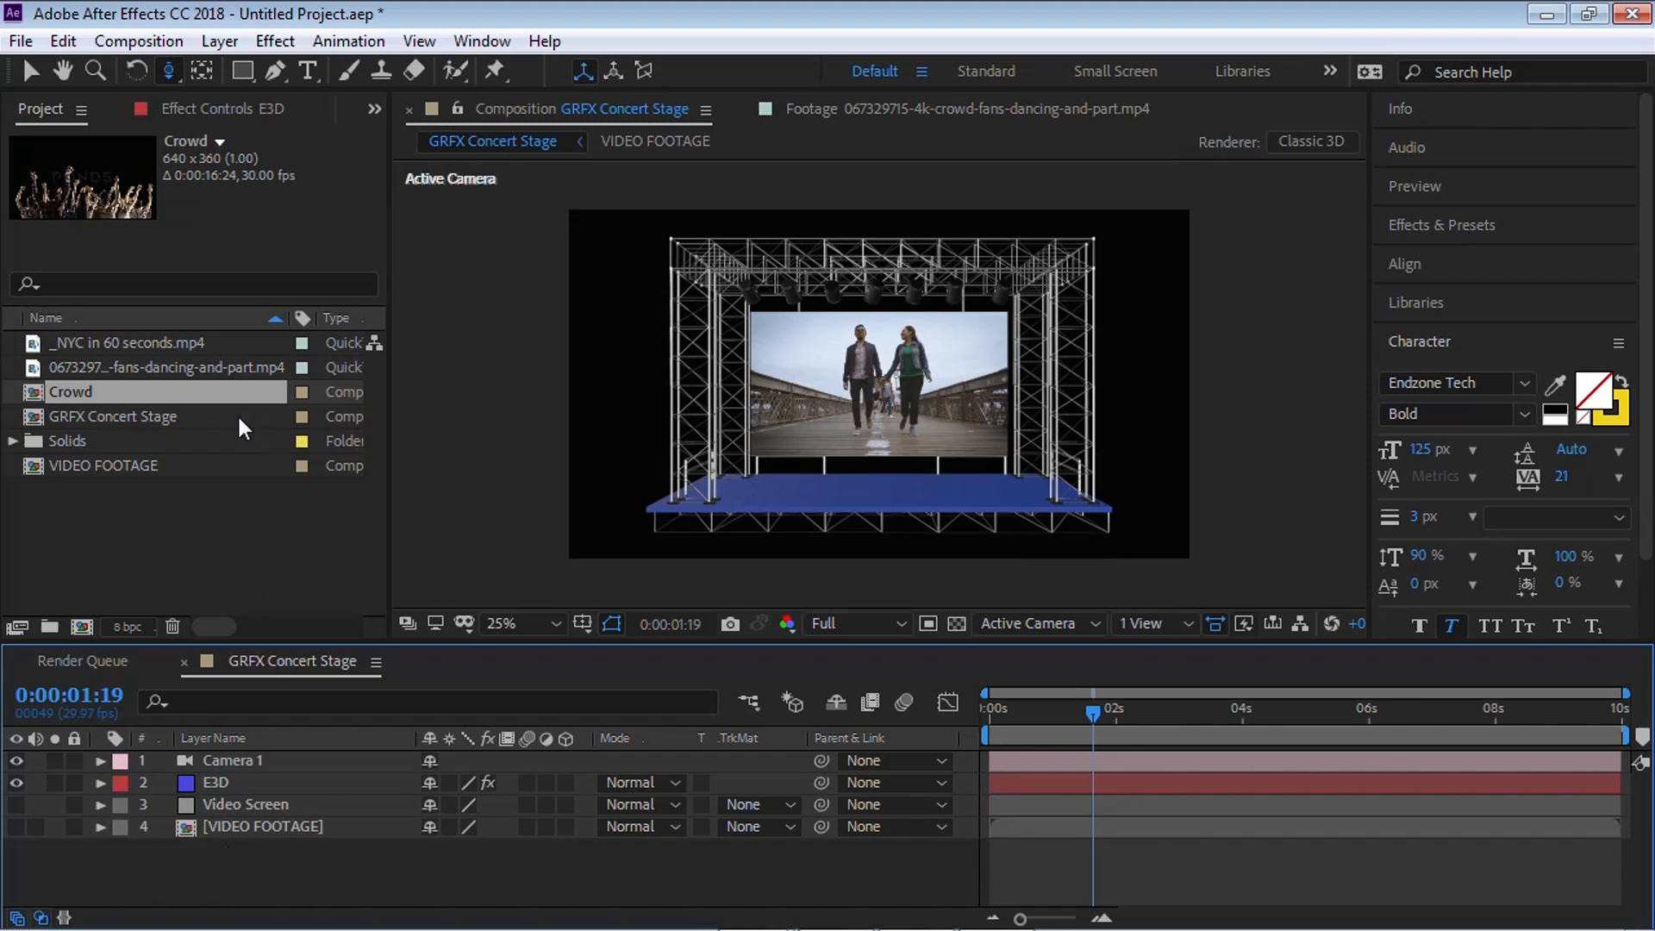
Step: Add the Crowd composition below all other layers, set its label color to None, and hide it
left_click_drag(114, 399, 285, 849)
left_click(121, 848)
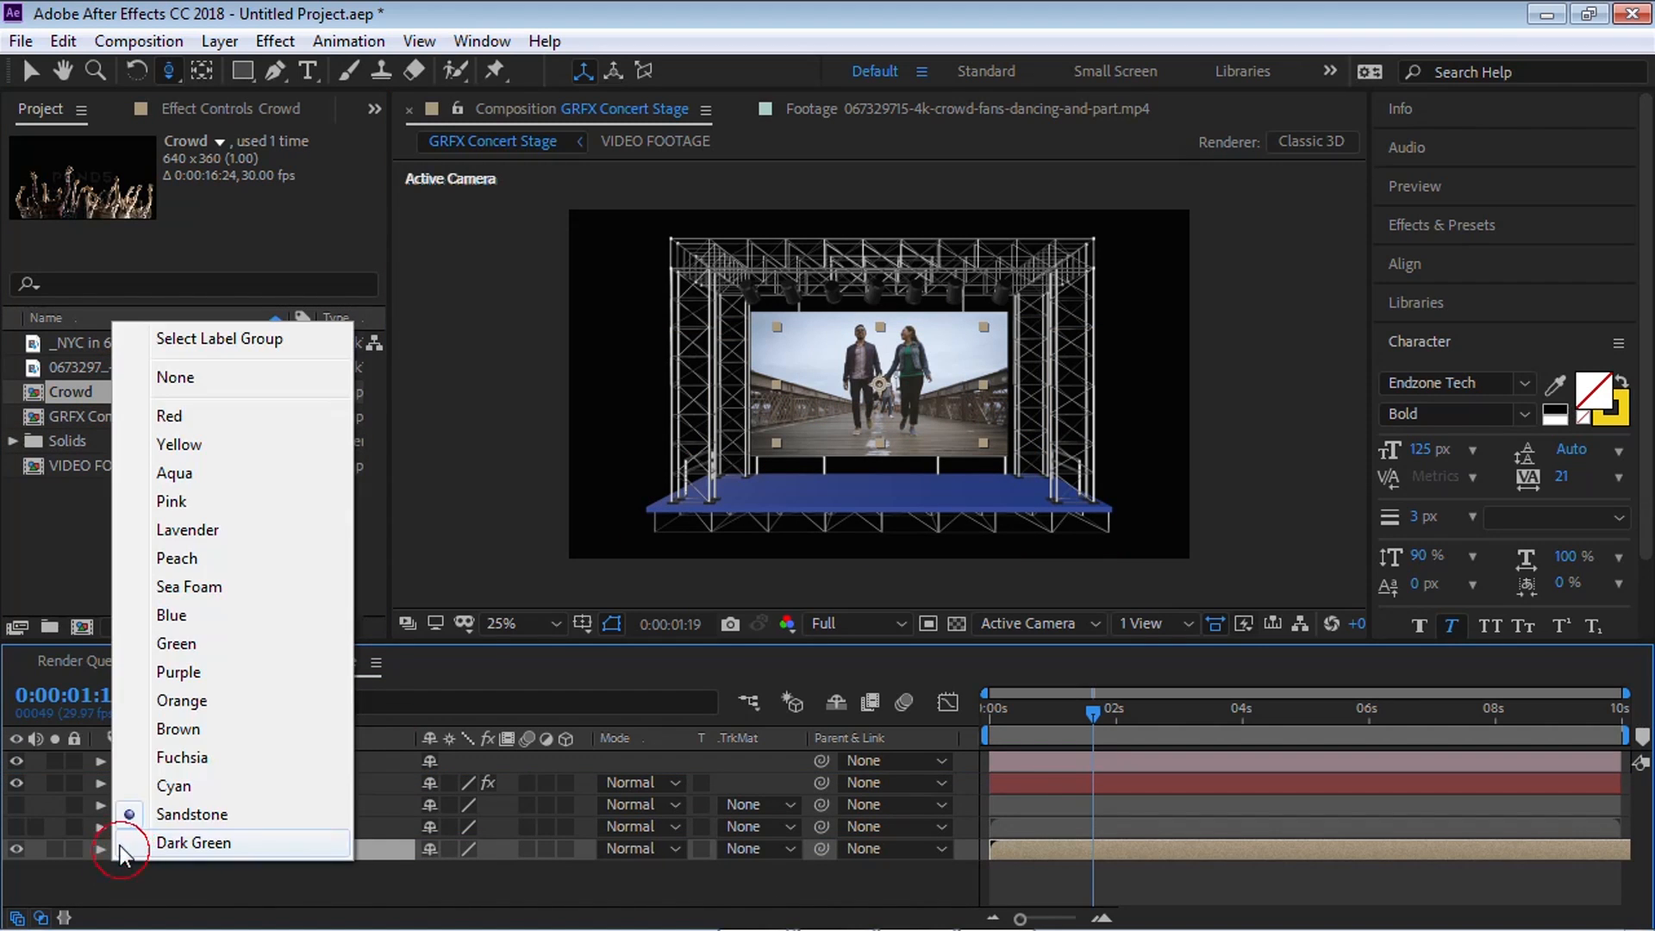
left_click(211, 377)
left_click(16, 849)
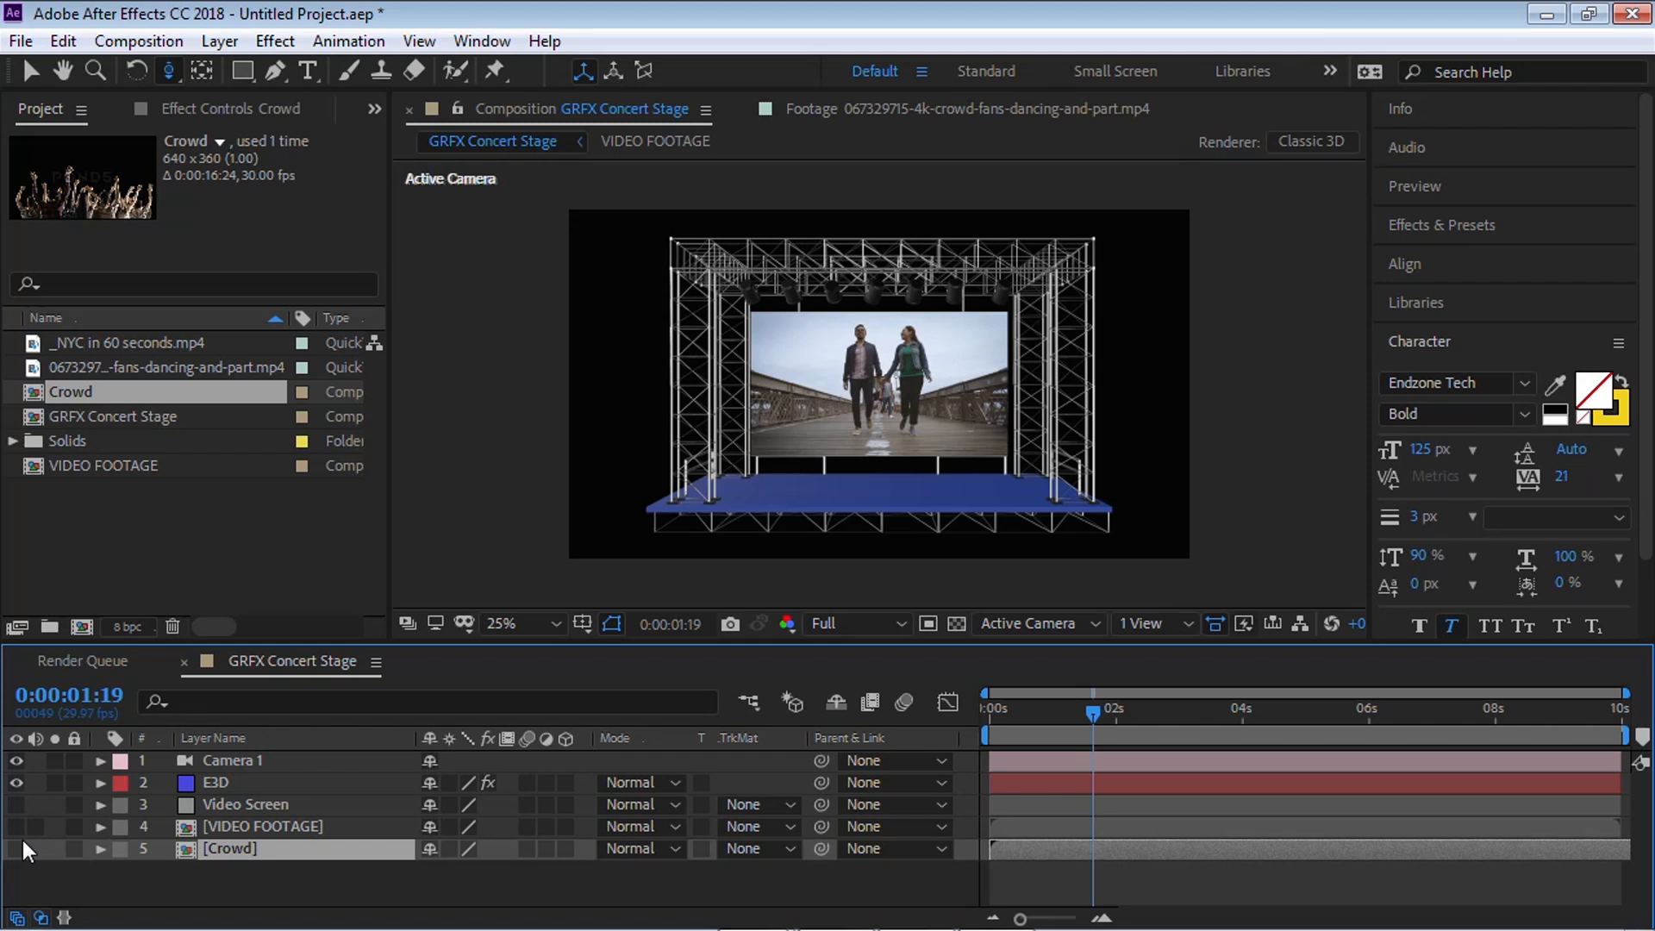
Step: Create a 1920 × 1080 px solid in medium red
left_click(228, 45)
mouse_move(328, 42)
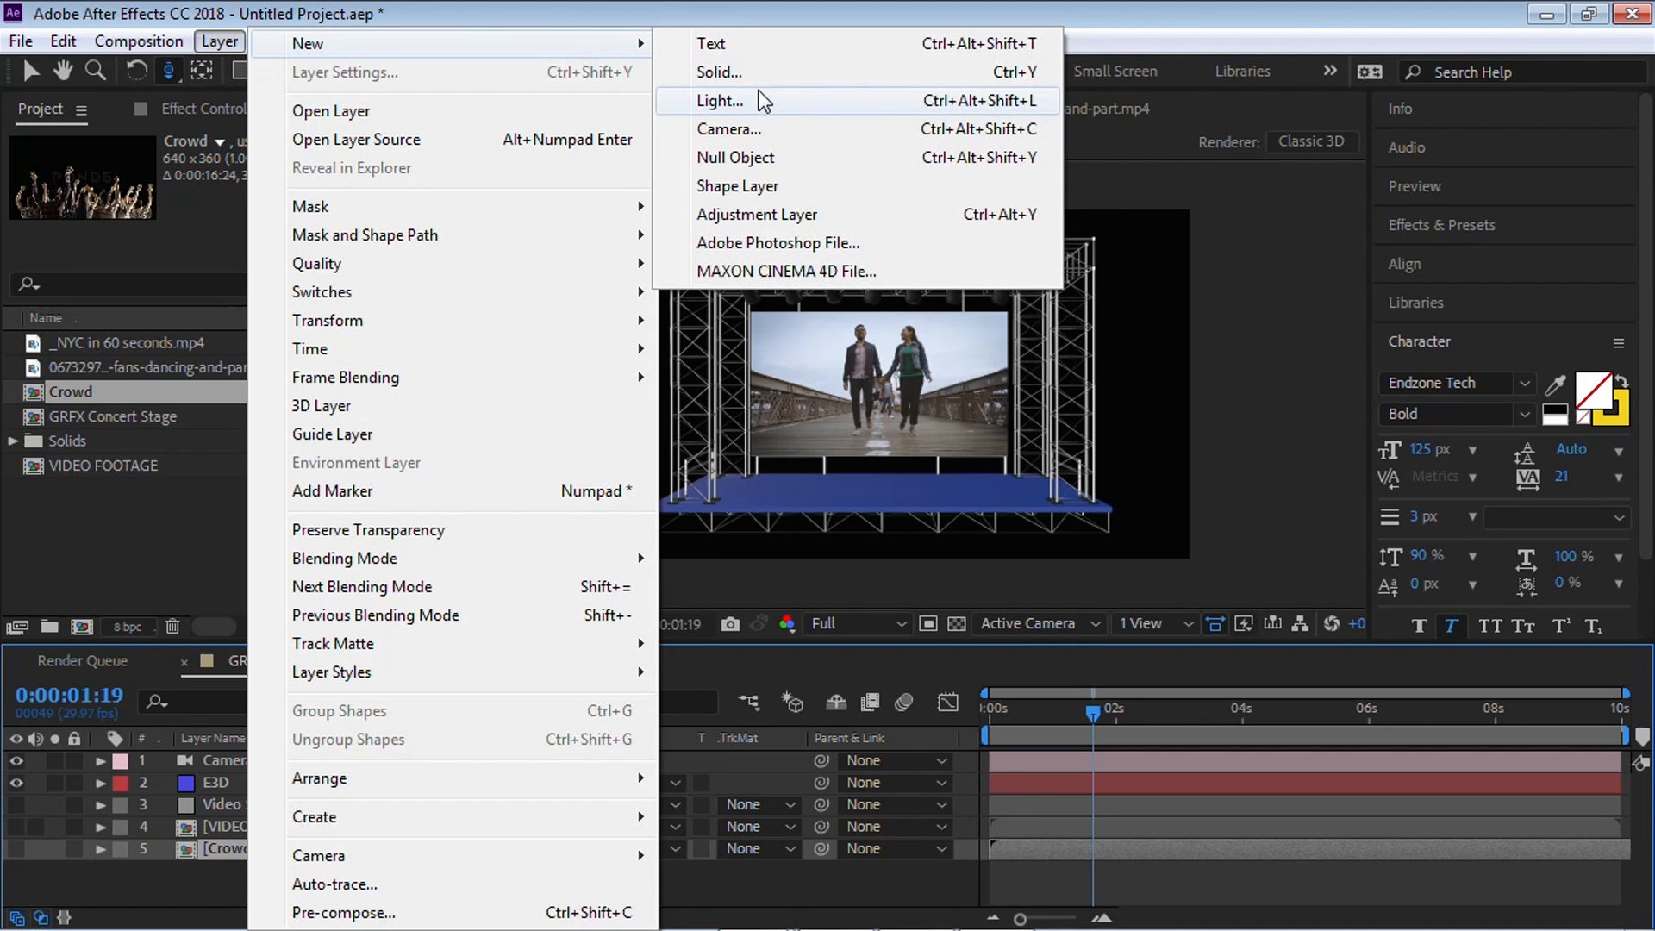
left_click(758, 71)
left_click(485, 572)
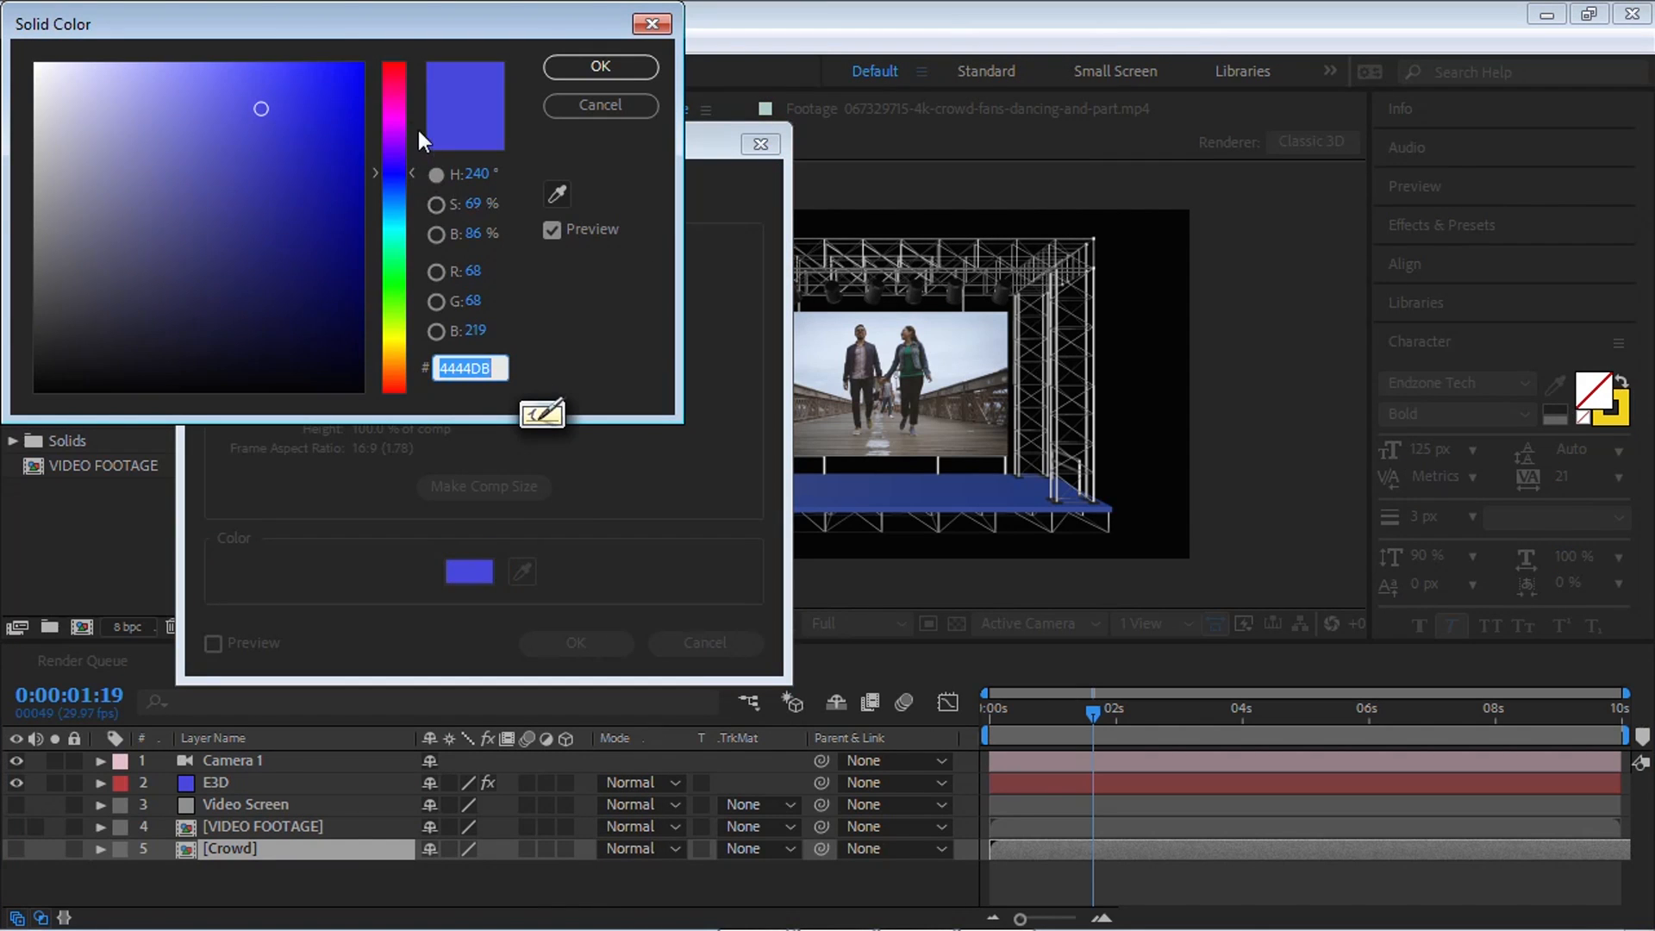
left_click(392, 76)
left_click(624, 62)
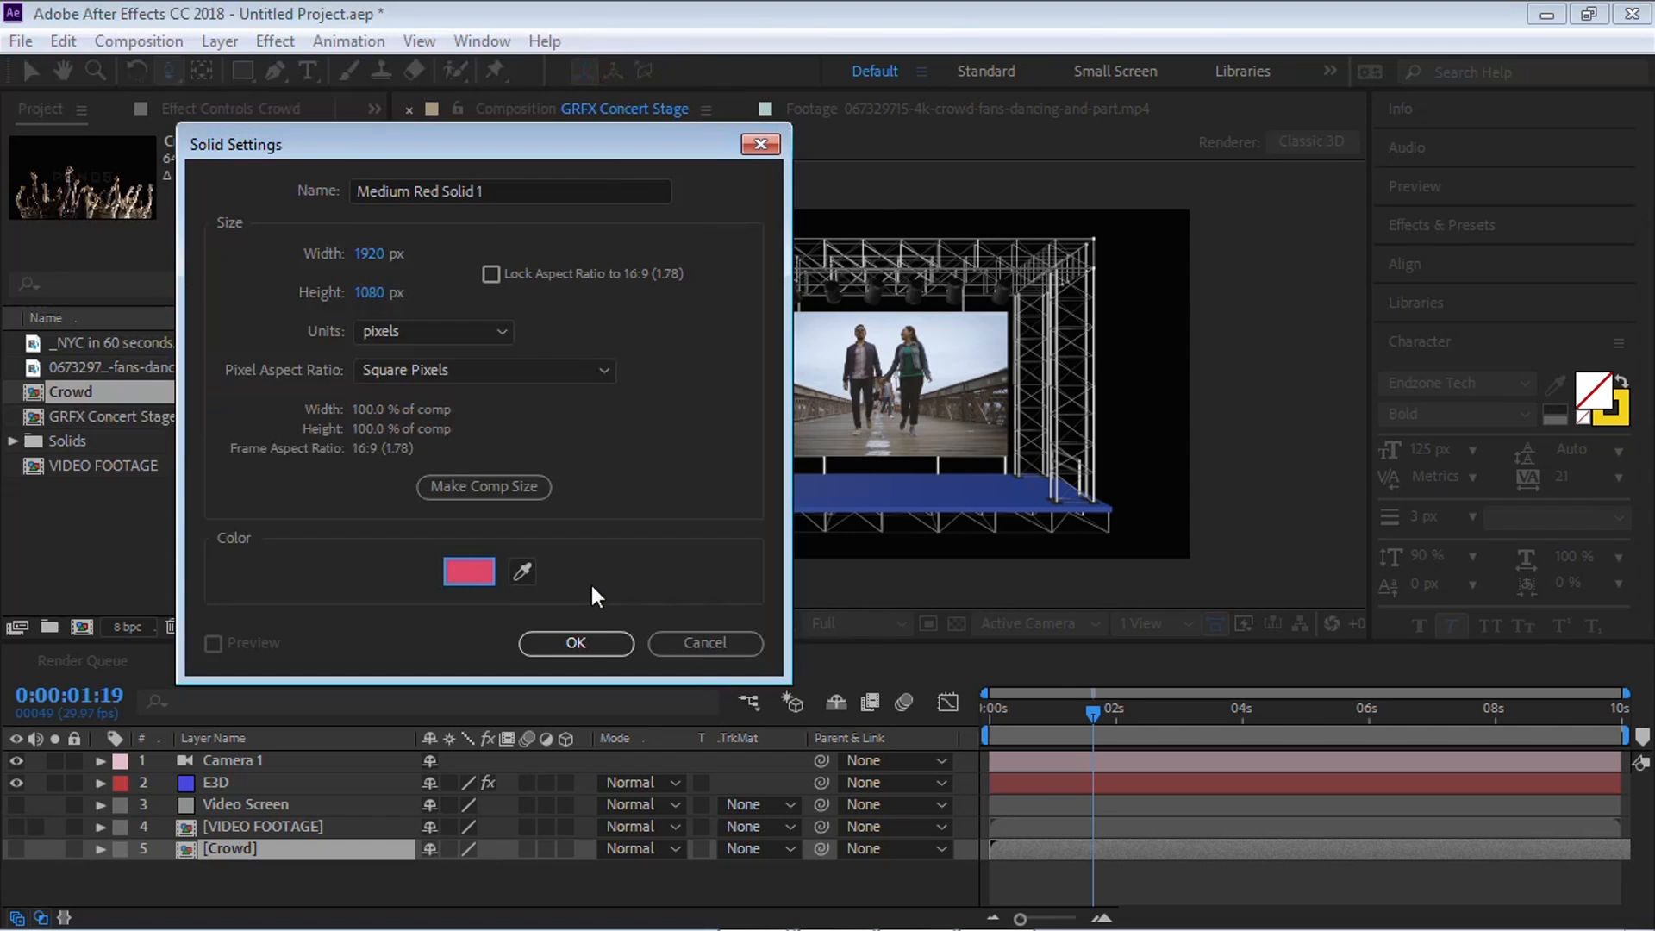
left_click(579, 640)
Step: Move the red solid directly below Camera 1 and rename it Particular Crowd
left_click_drag(274, 840, 278, 757)
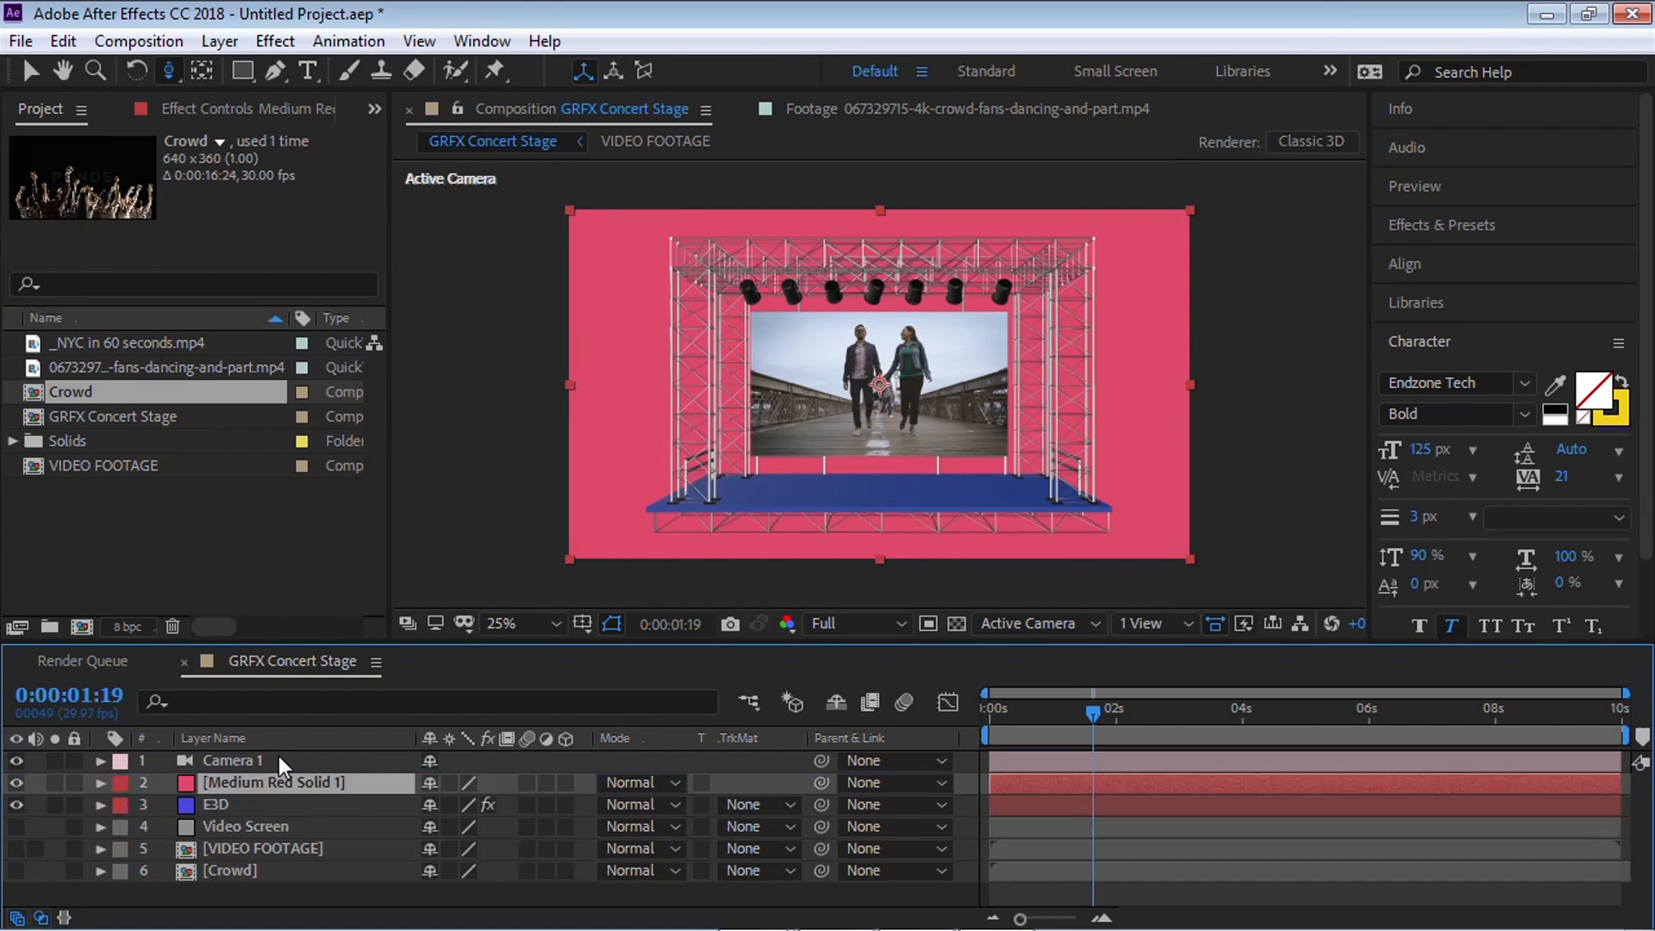
key("Return")
type("Par")
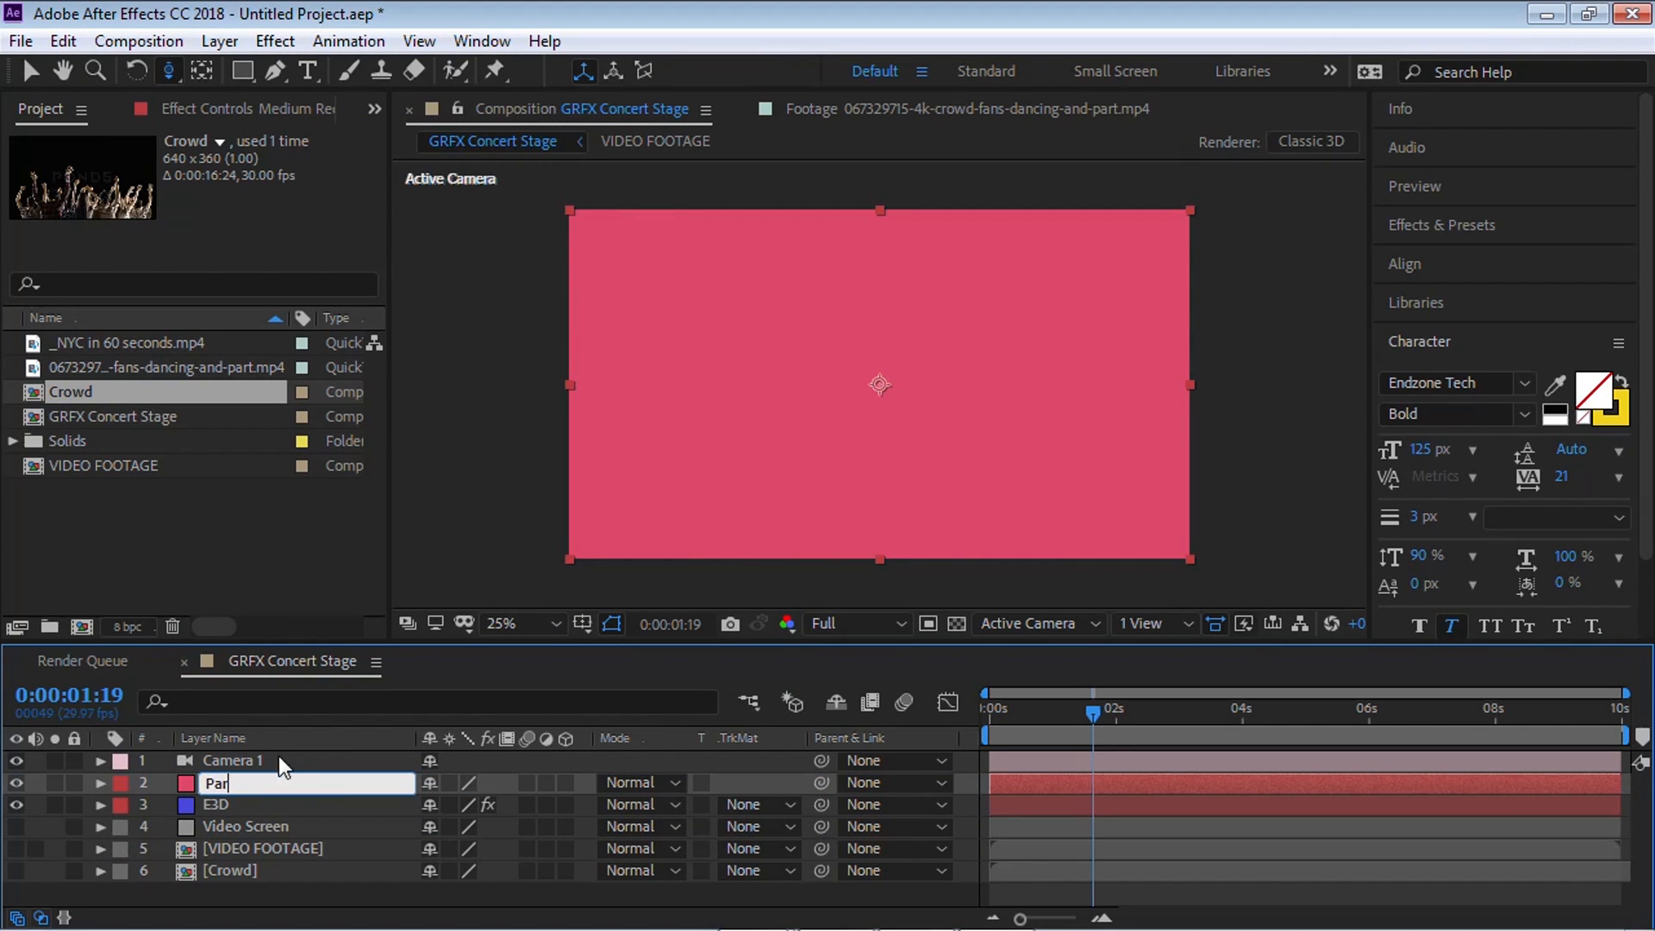
type("ticular Crowd")
key("Return")
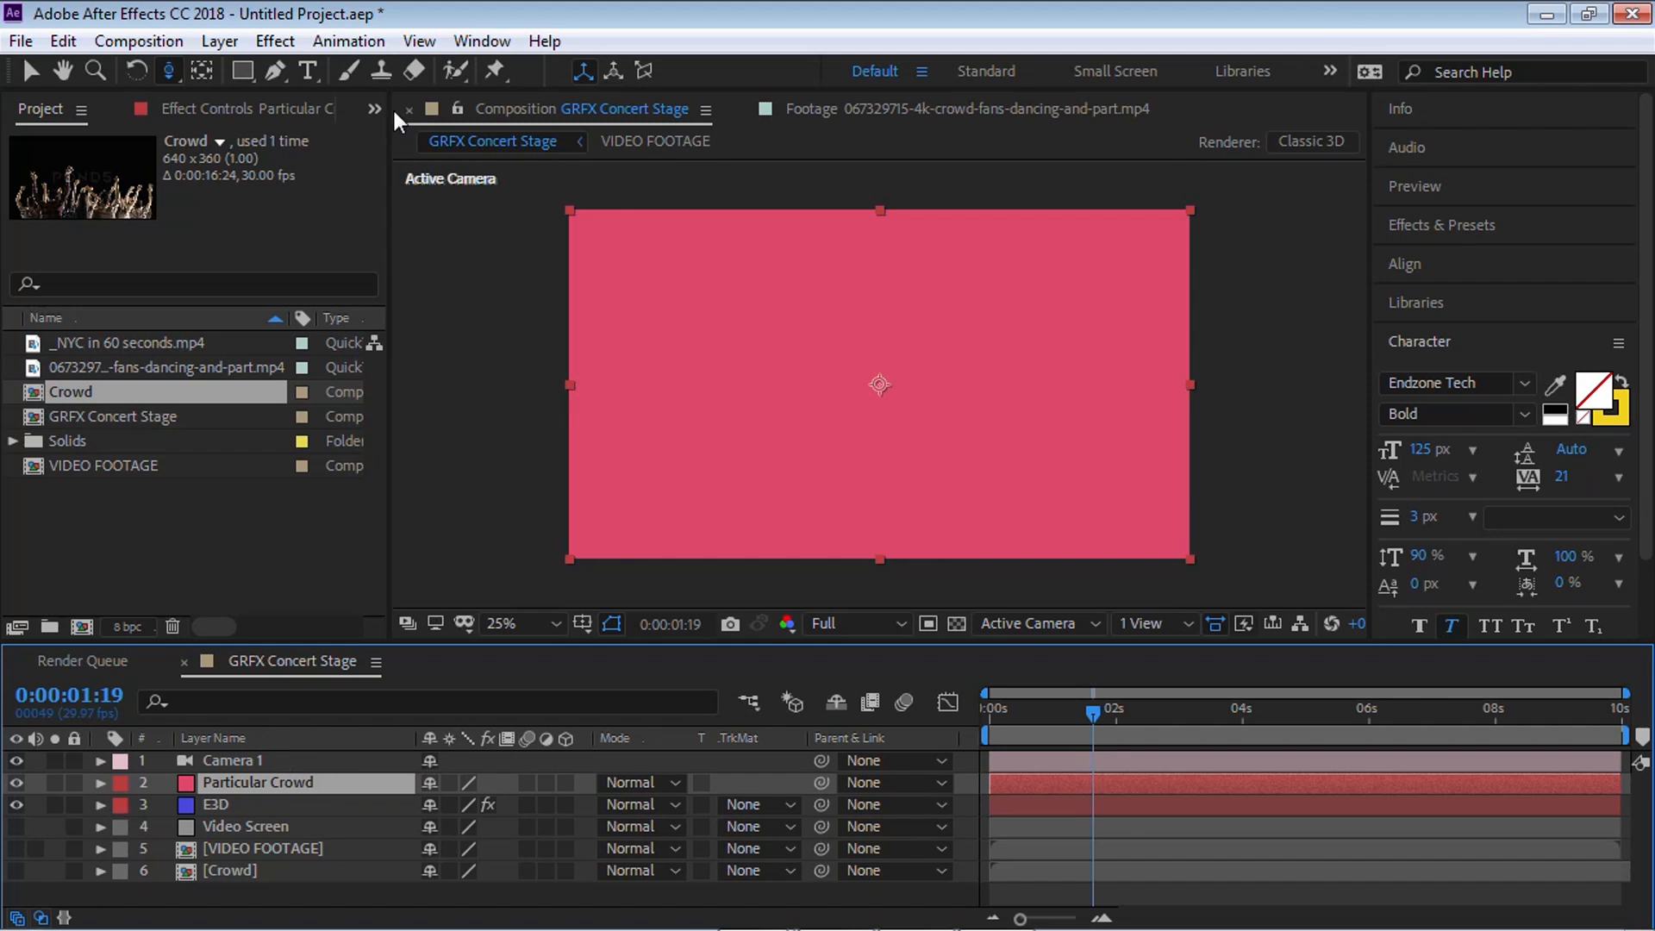
Step: Apply the RG Trapcode Particular effect to Particular Crowd and set its emitter type to Box
left_click(275, 42)
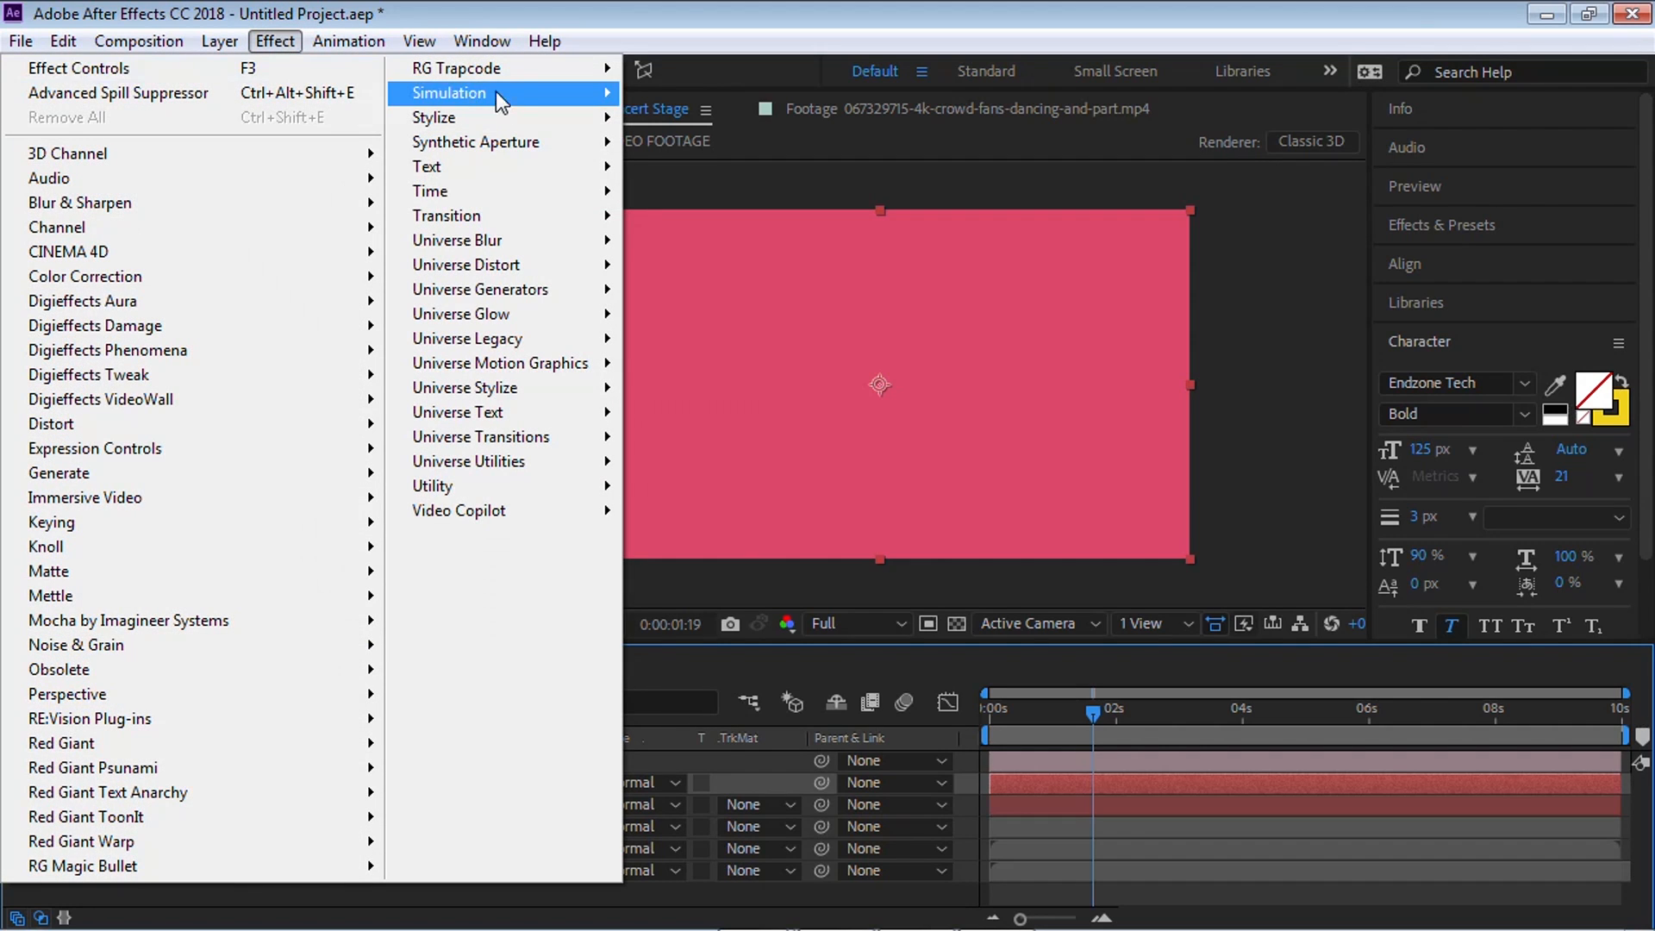
mouse_move(505, 69)
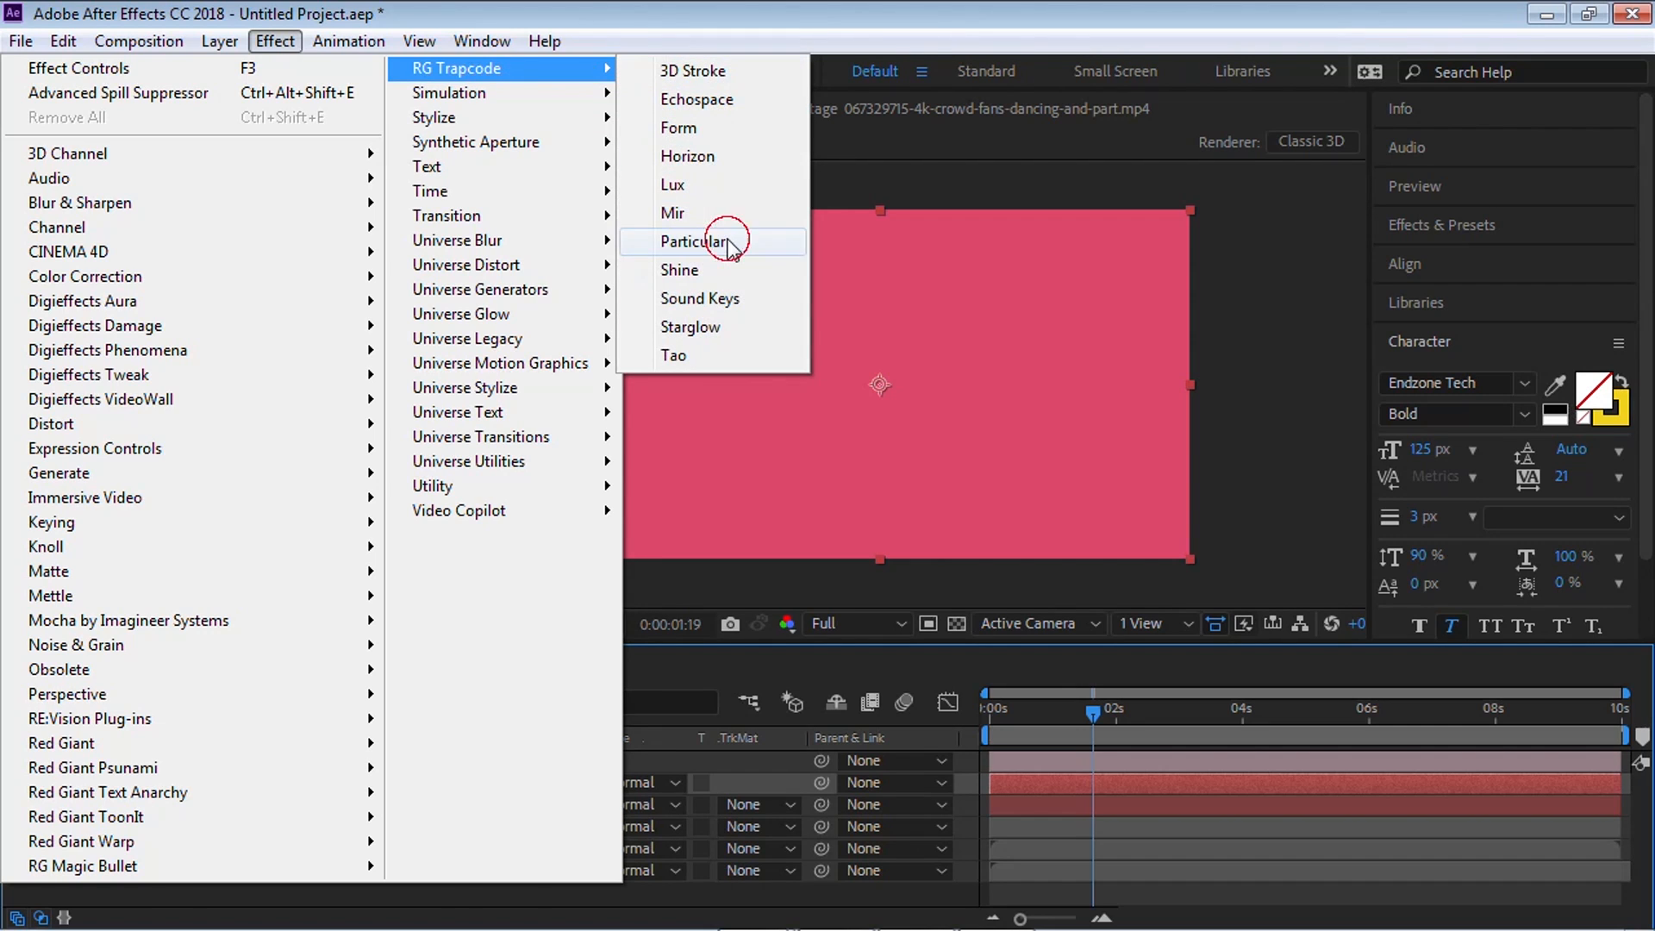
left_click(694, 241)
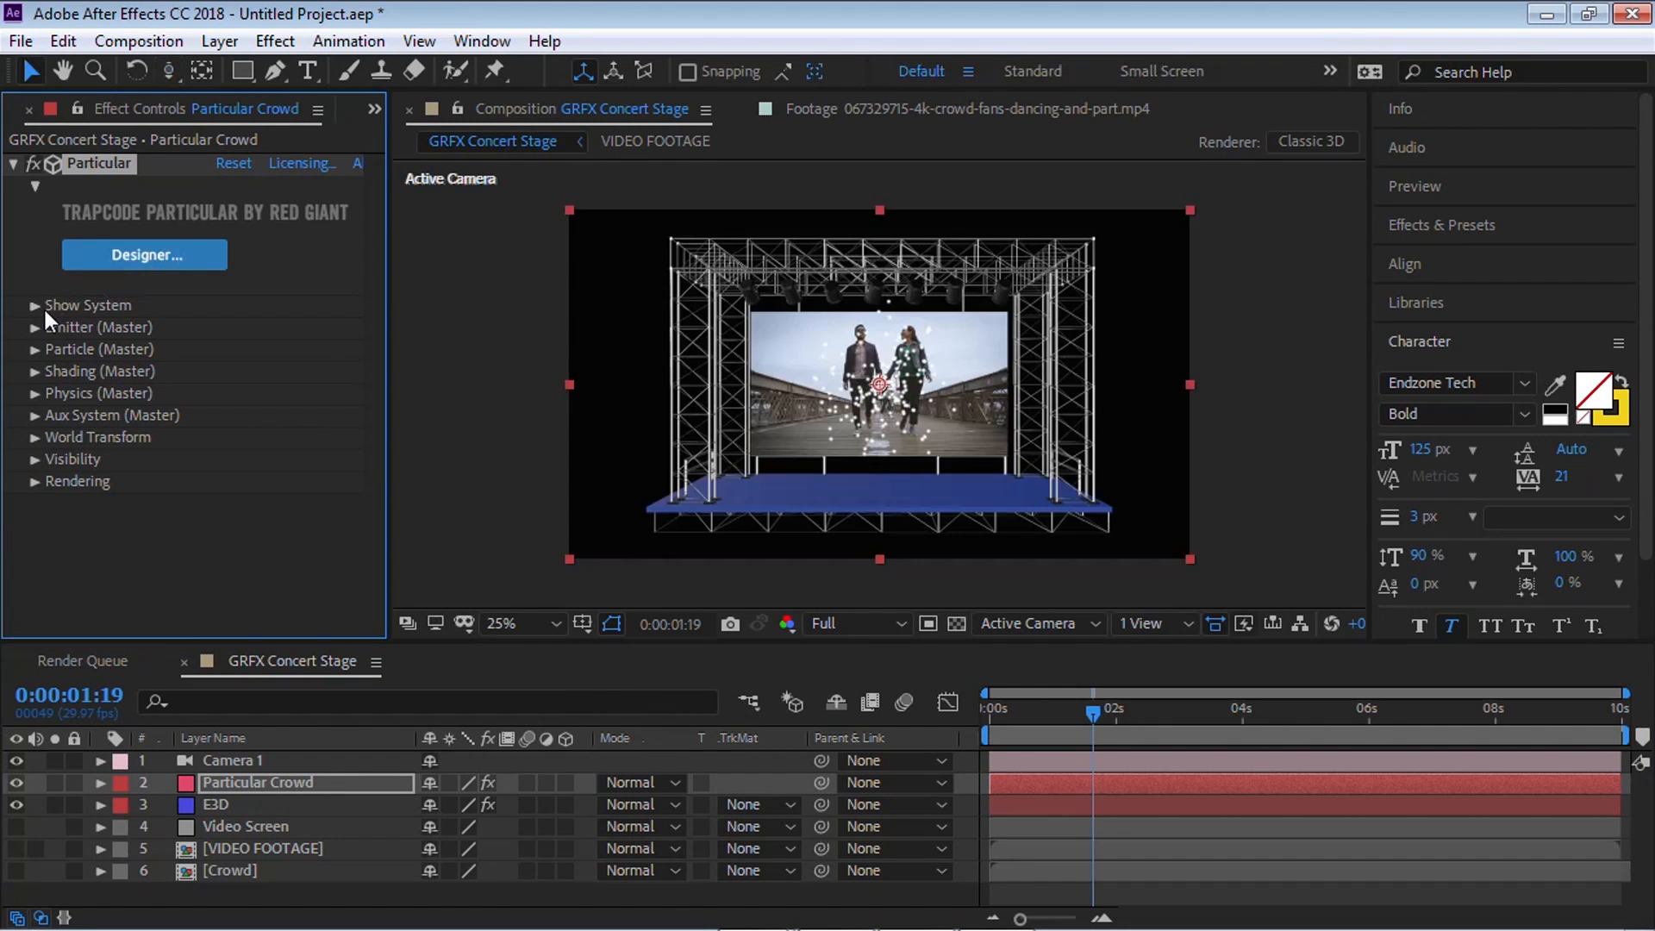
left_click(34, 305)
left_click(38, 304)
left_click(37, 325)
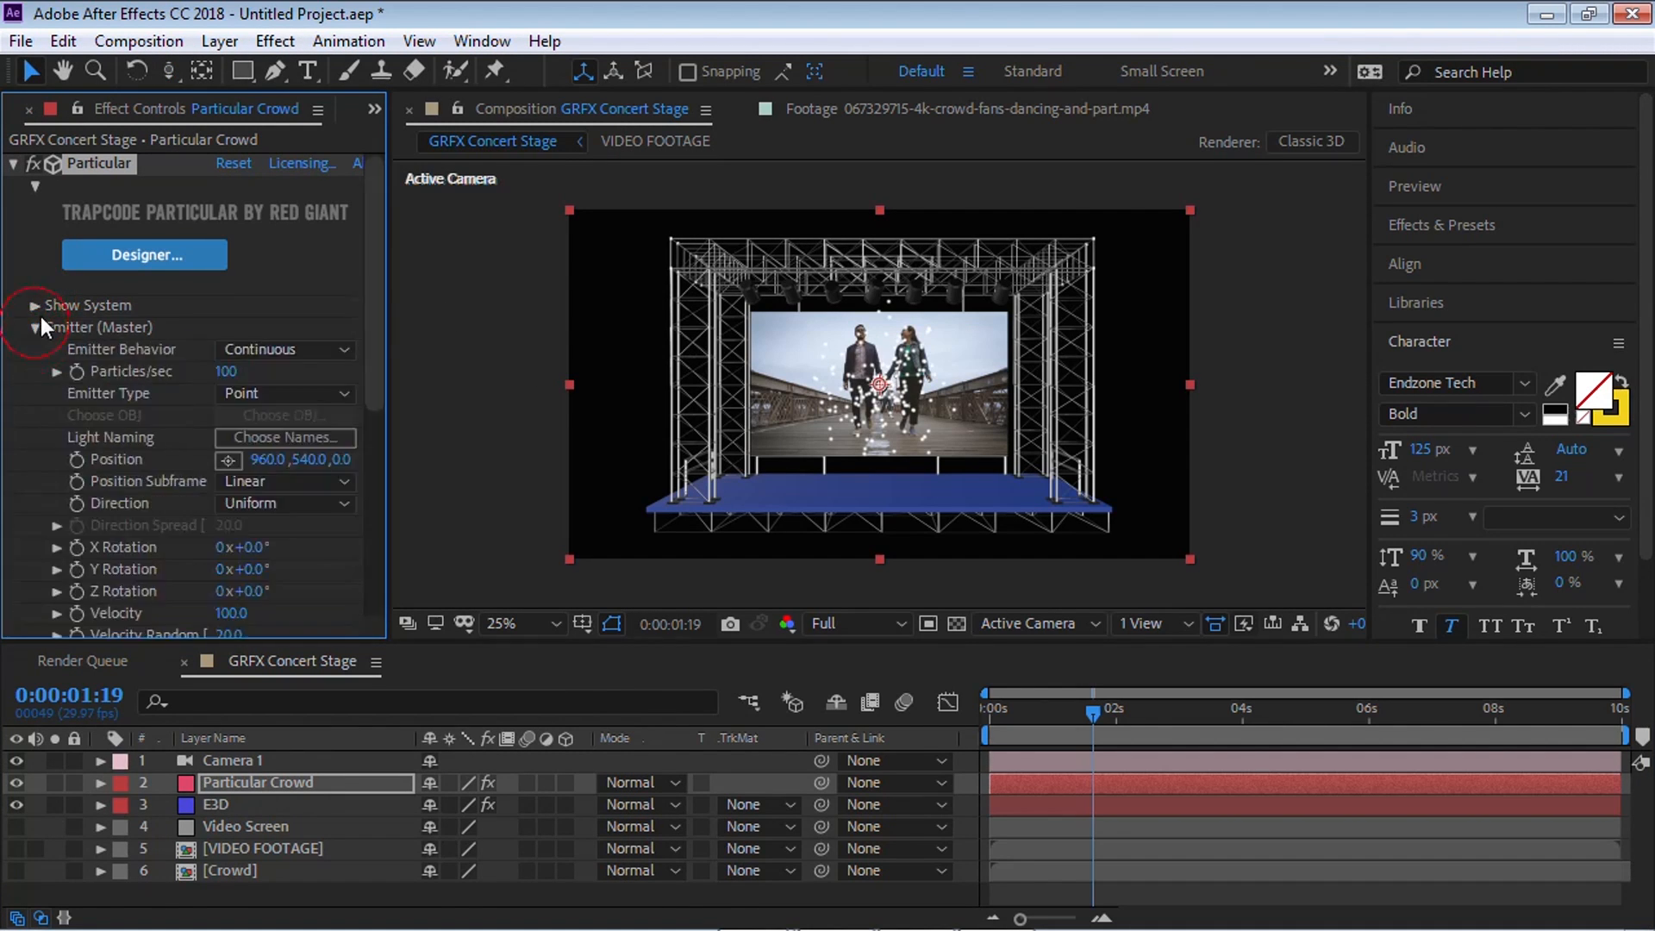
scroll(39, 317, "down", 4)
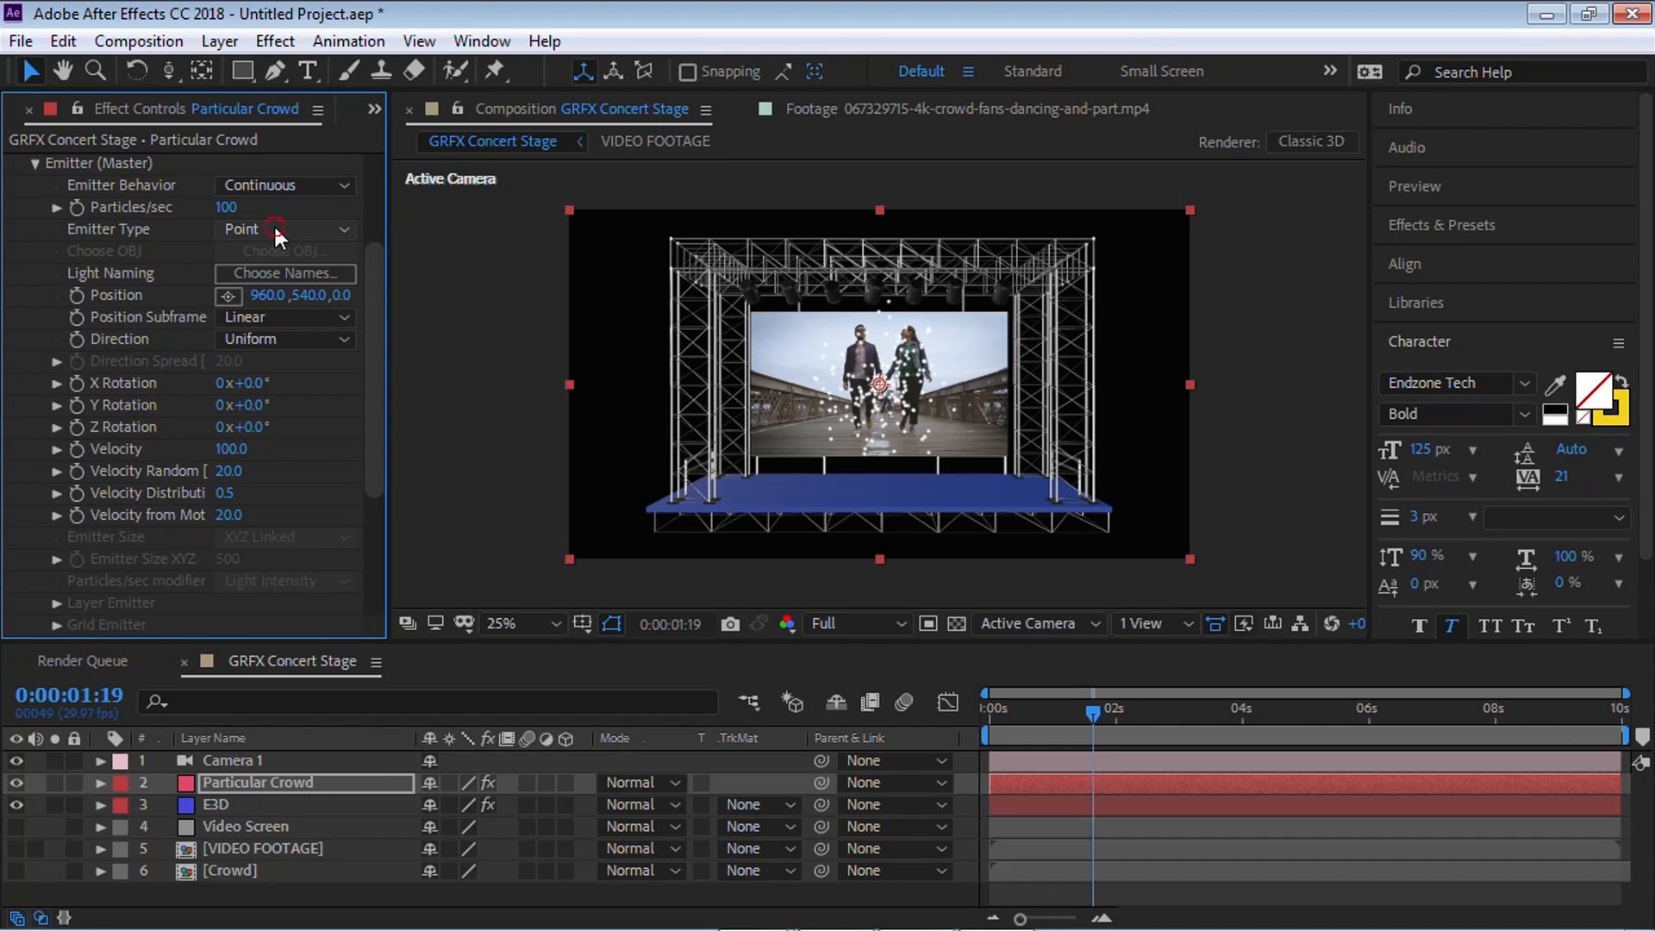
left_click(274, 228)
left_click(282, 284)
Step: In Custom View 1, switch the emitter size to XYZ Individual and set X to 1000, Y to 30 and Z to 1000
left_click(1046, 622)
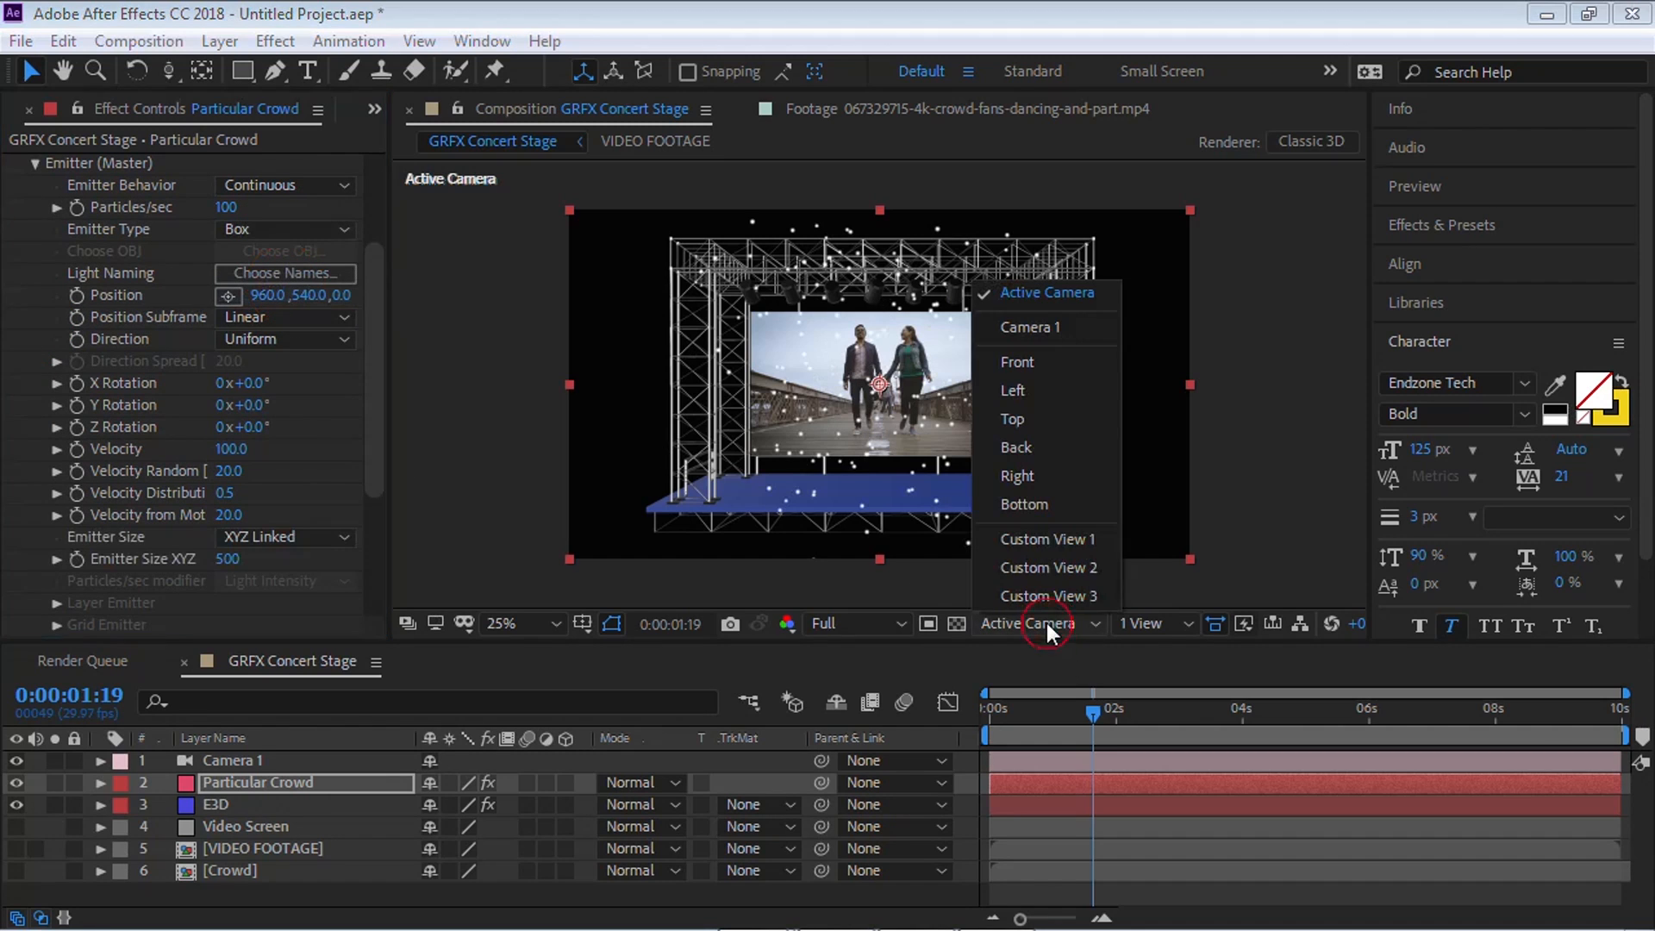
left_click(1067, 540)
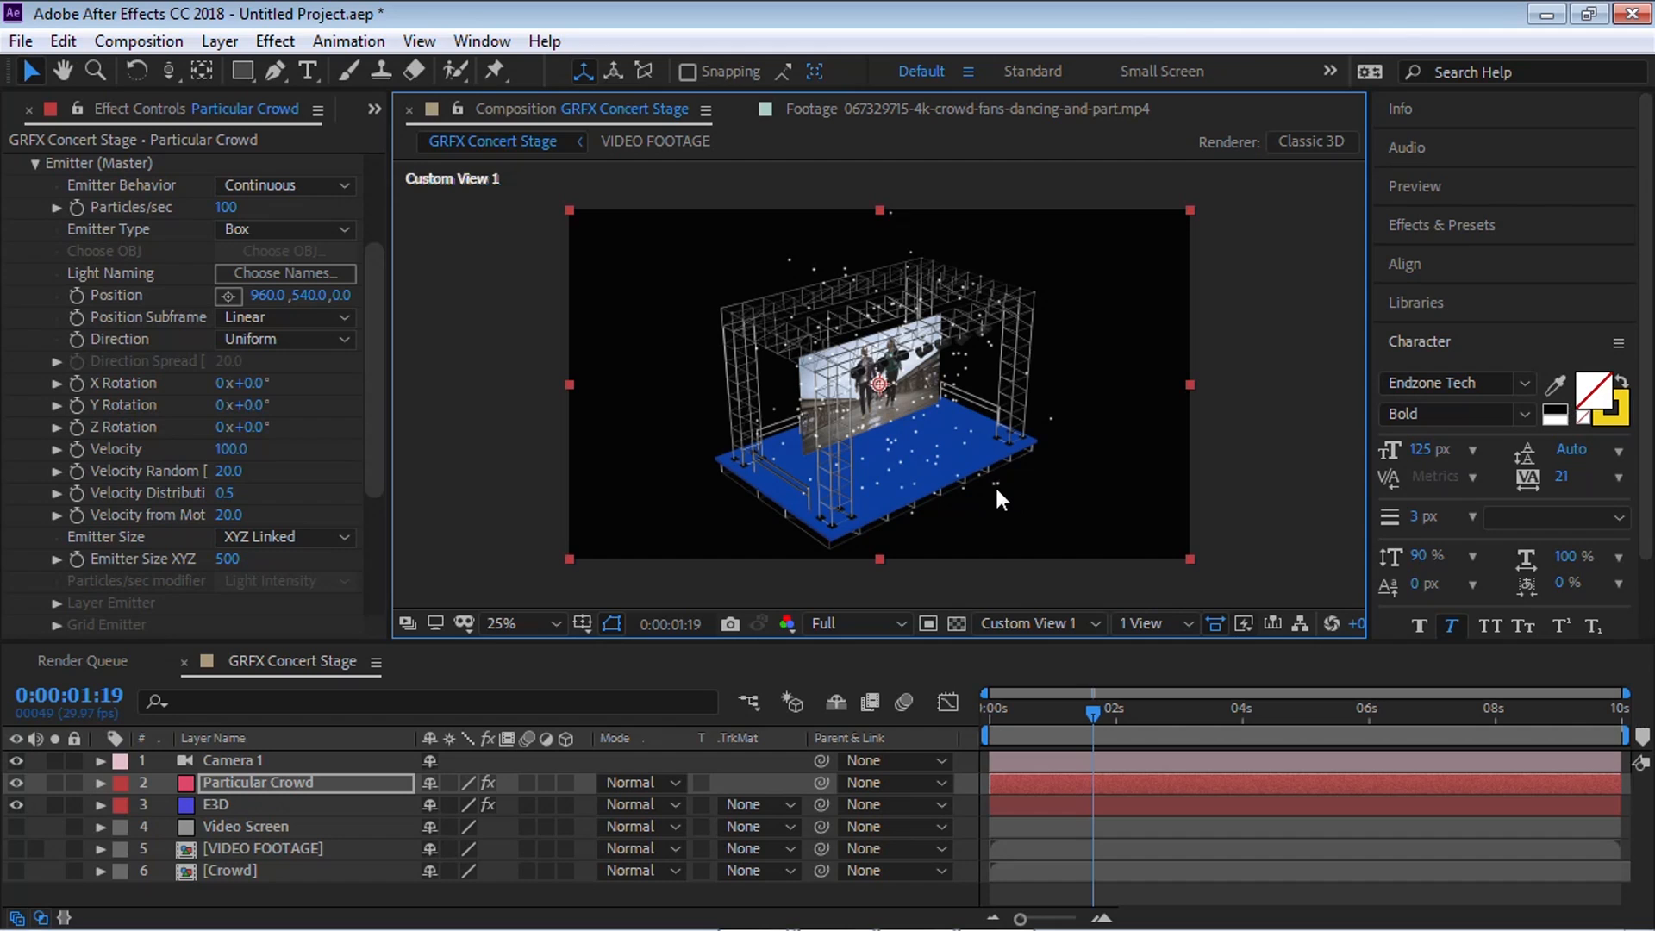
key("c")
key("c")
key("c")
key("c")
left_click_drag(1014, 469, 970, 448)
key("c")
key("c")
left_click(265, 535)
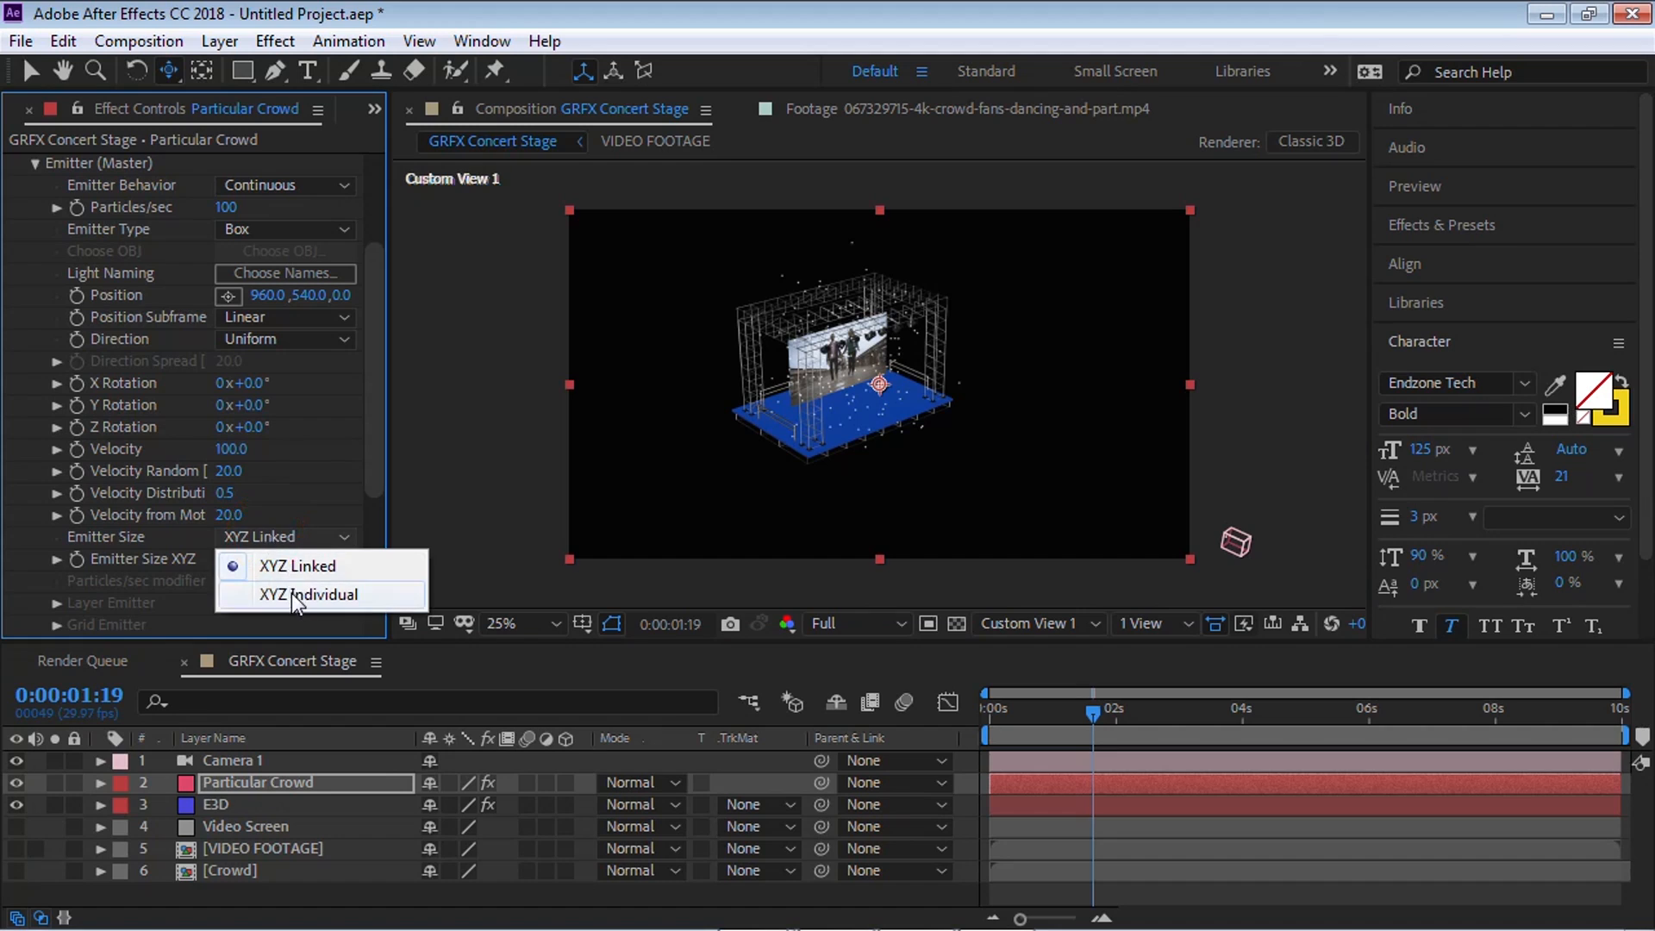
left_click(274, 595)
left_click(231, 560)
type("1000")
key("Tab")
type("30")
key("Tab")
type("1000")
key("Return")
Step: Set the Particular emitter's Particles/sec to 4000
scroll(369, 271, "up", 2)
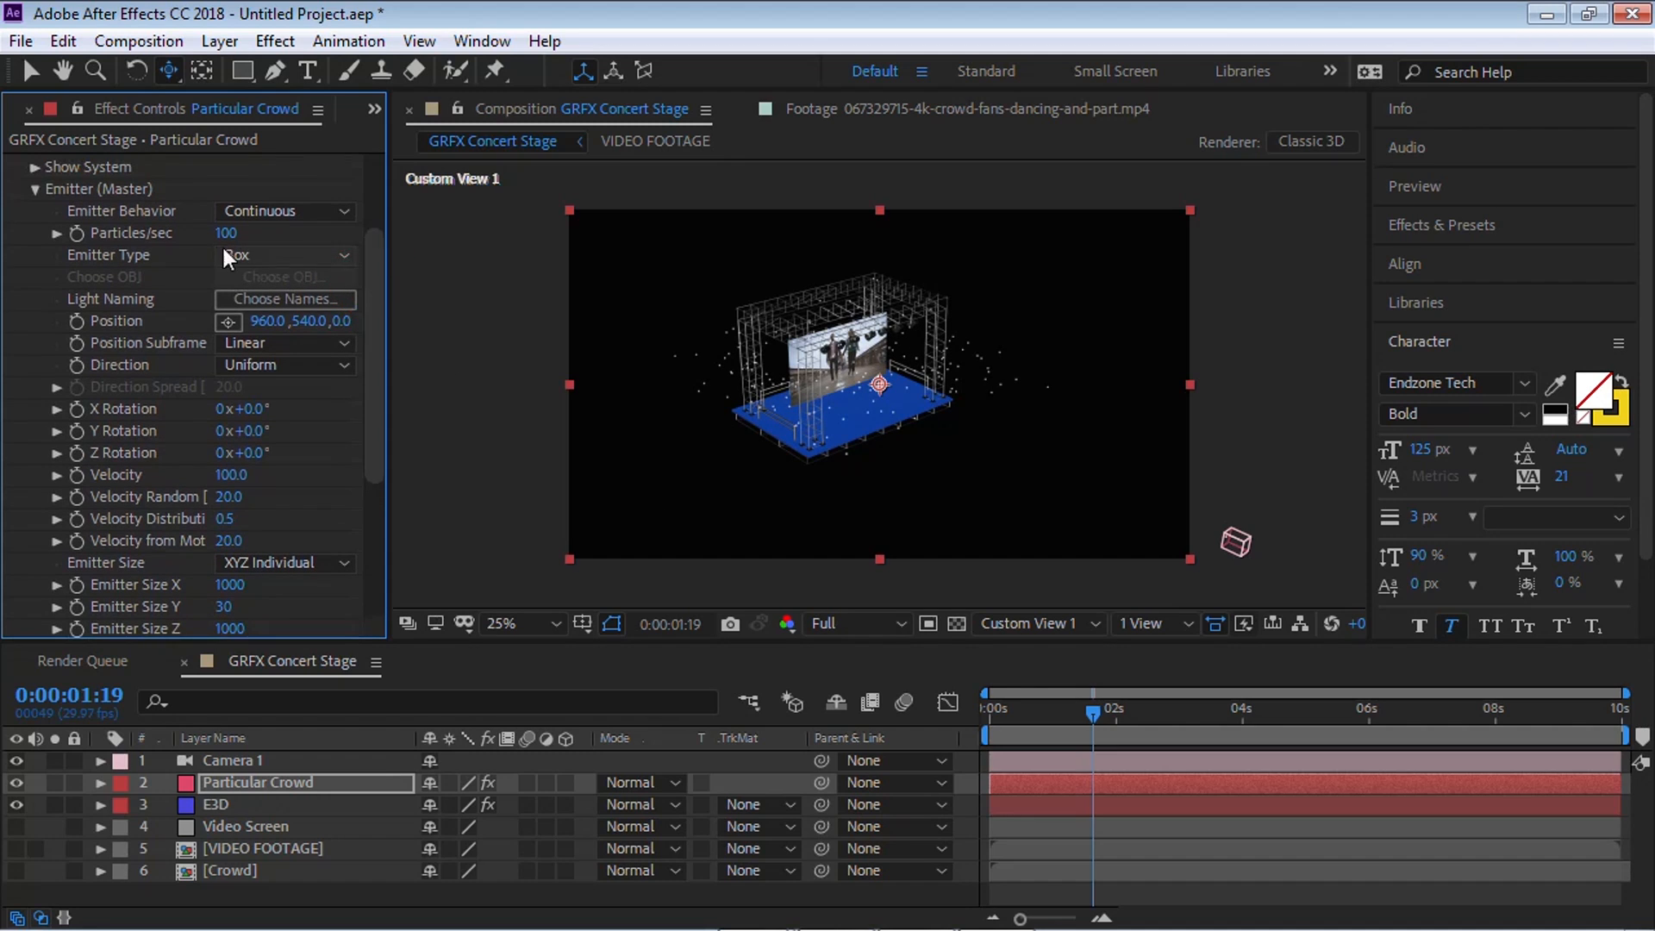
left_click(226, 233)
type("1000")
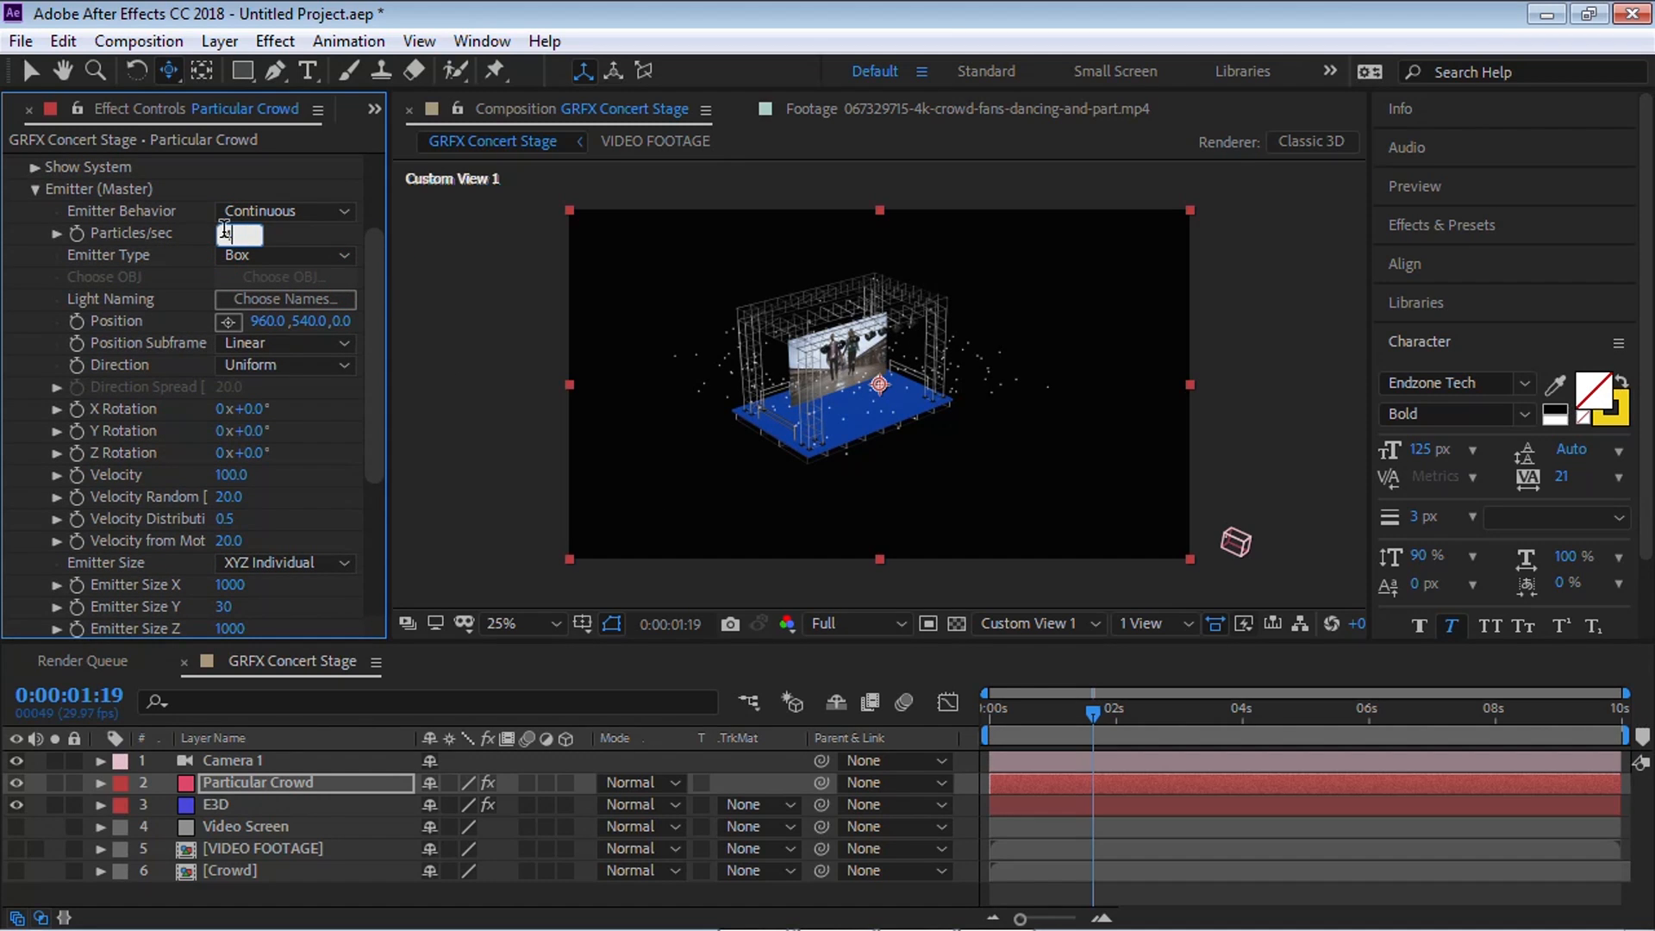
key("Return")
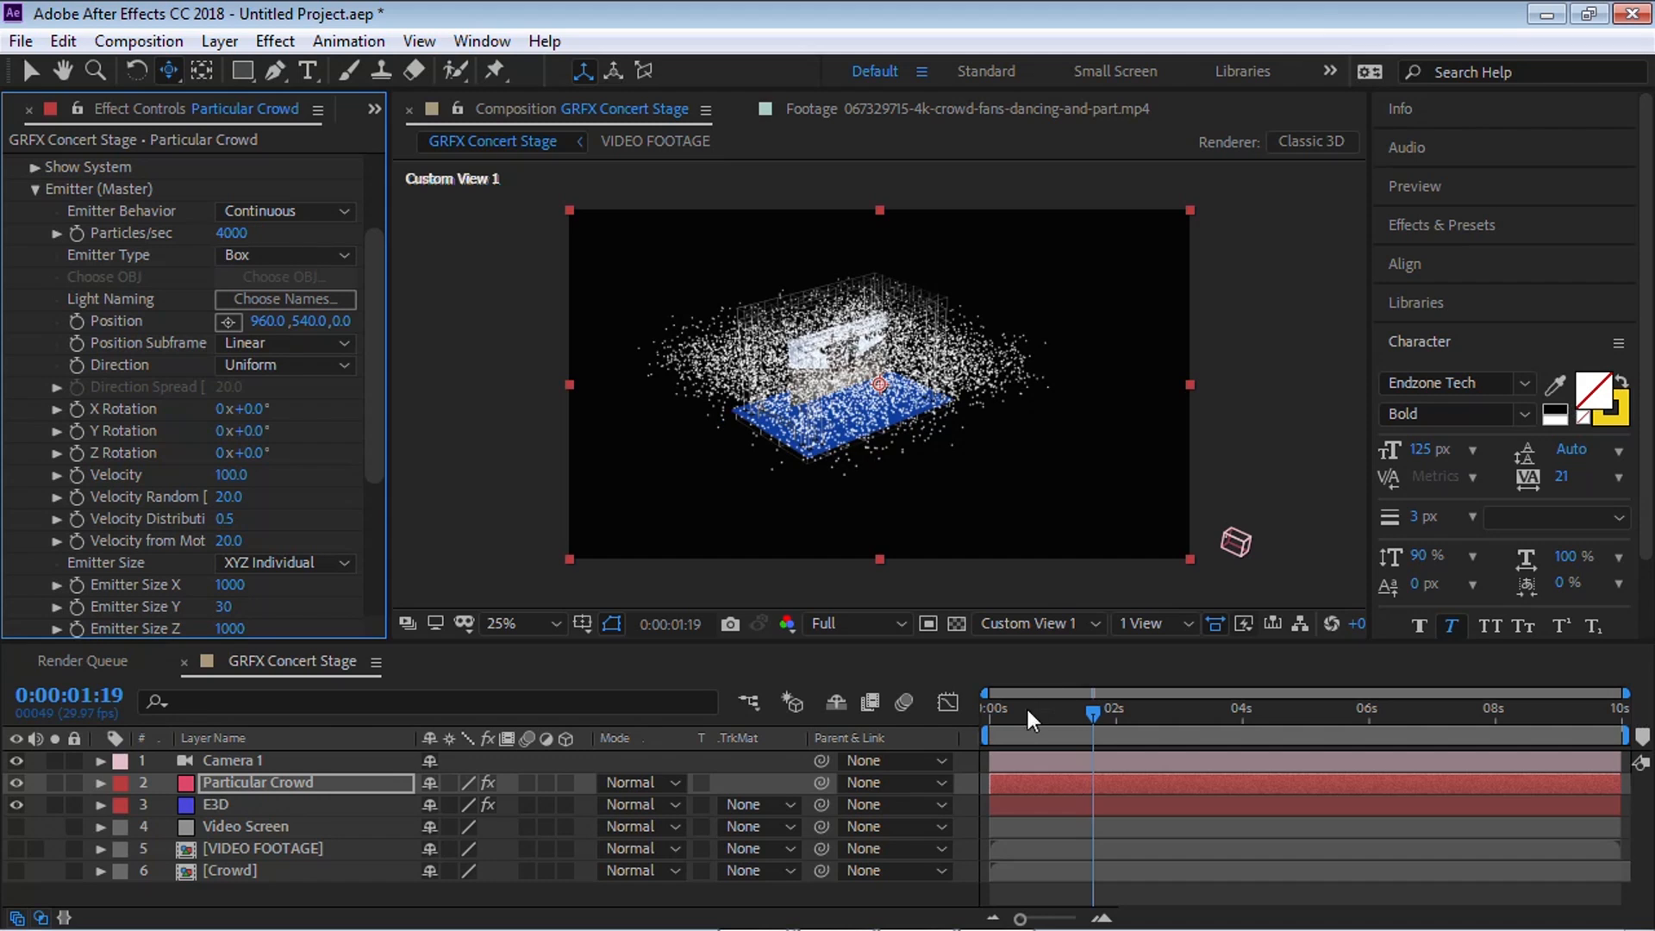
Step: Preview the particles from the first frame and set the emitter's Z position to -1000
left_click(993, 703)
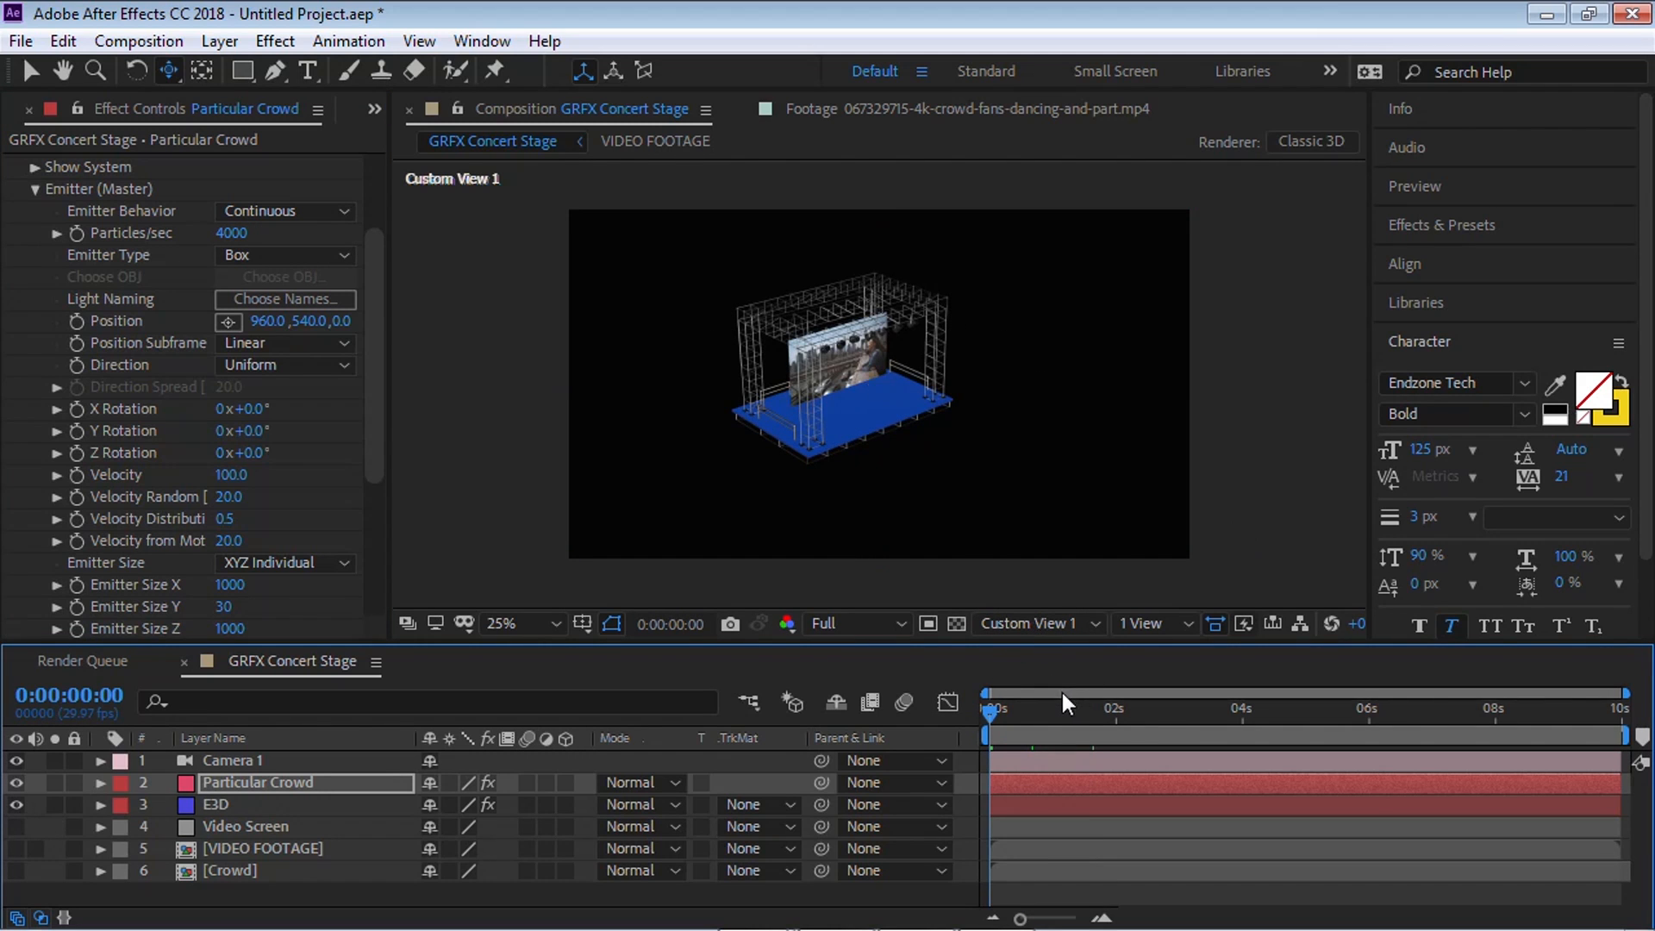
key("space")
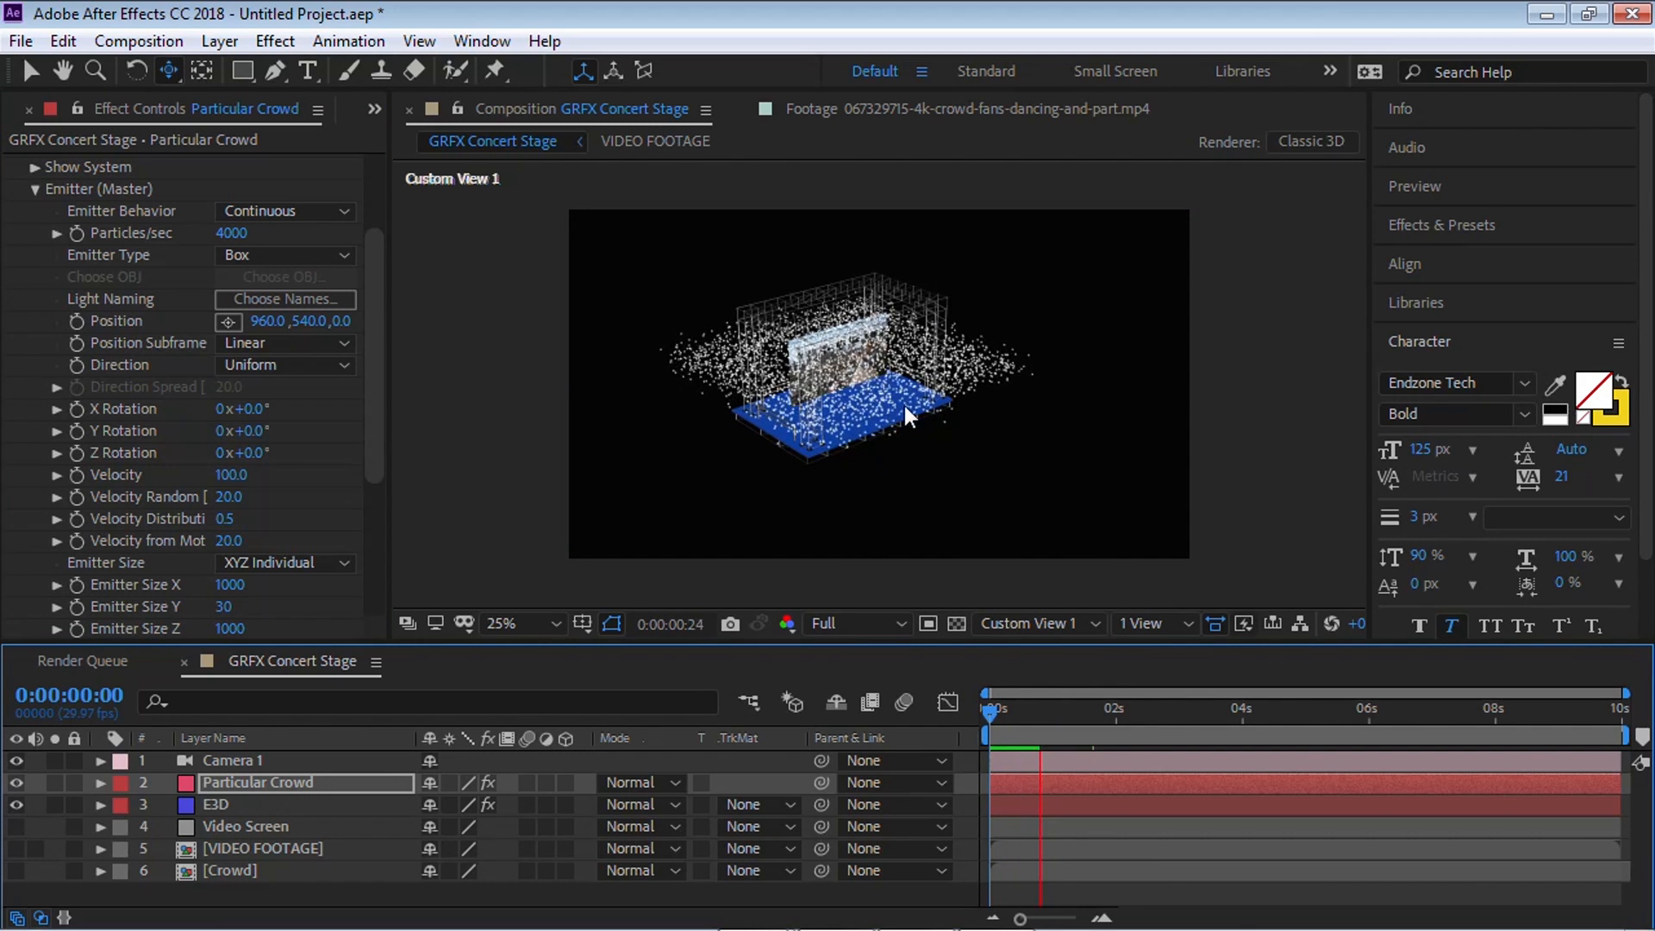
key("space")
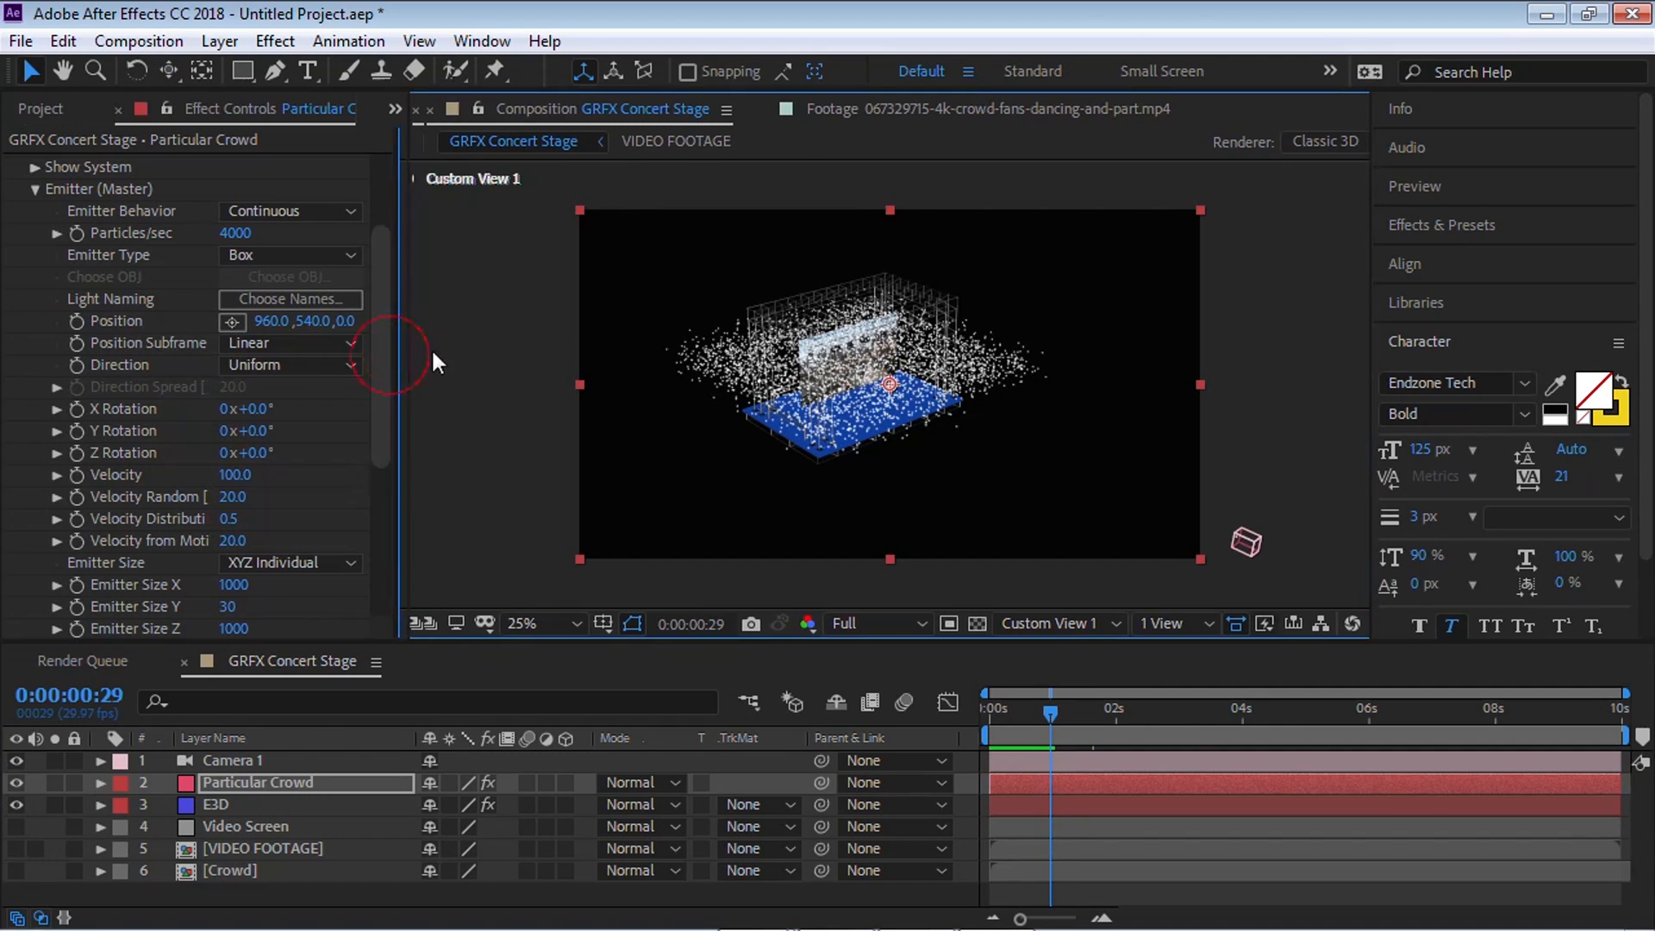
left_click(390, 321)
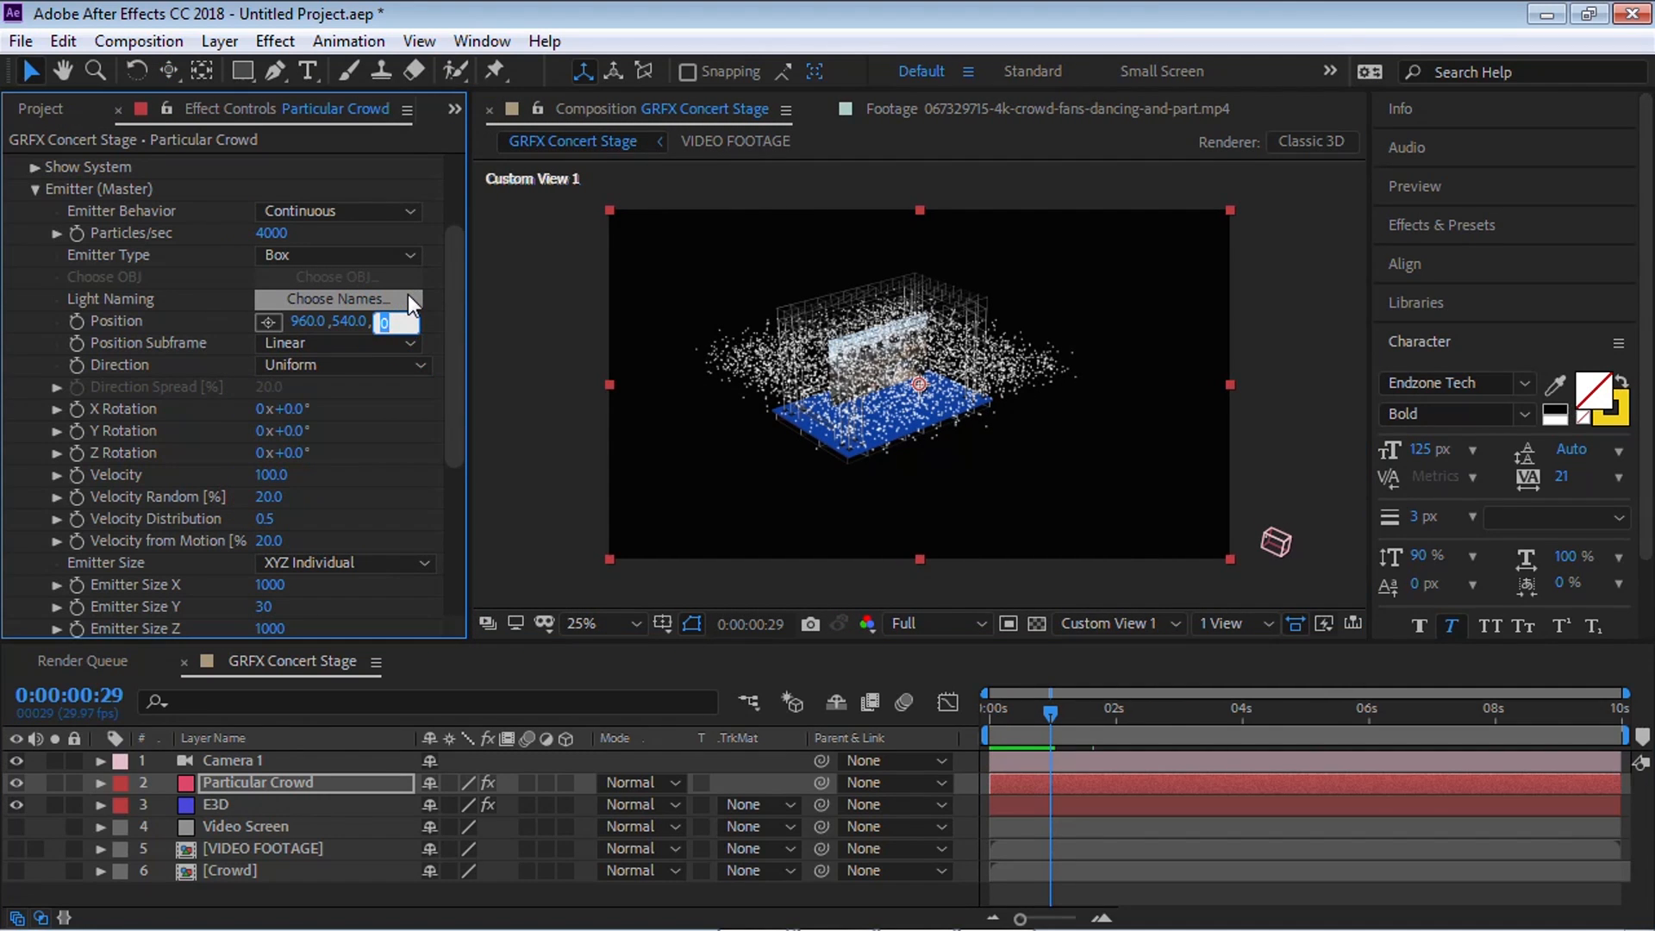
type("-1000")
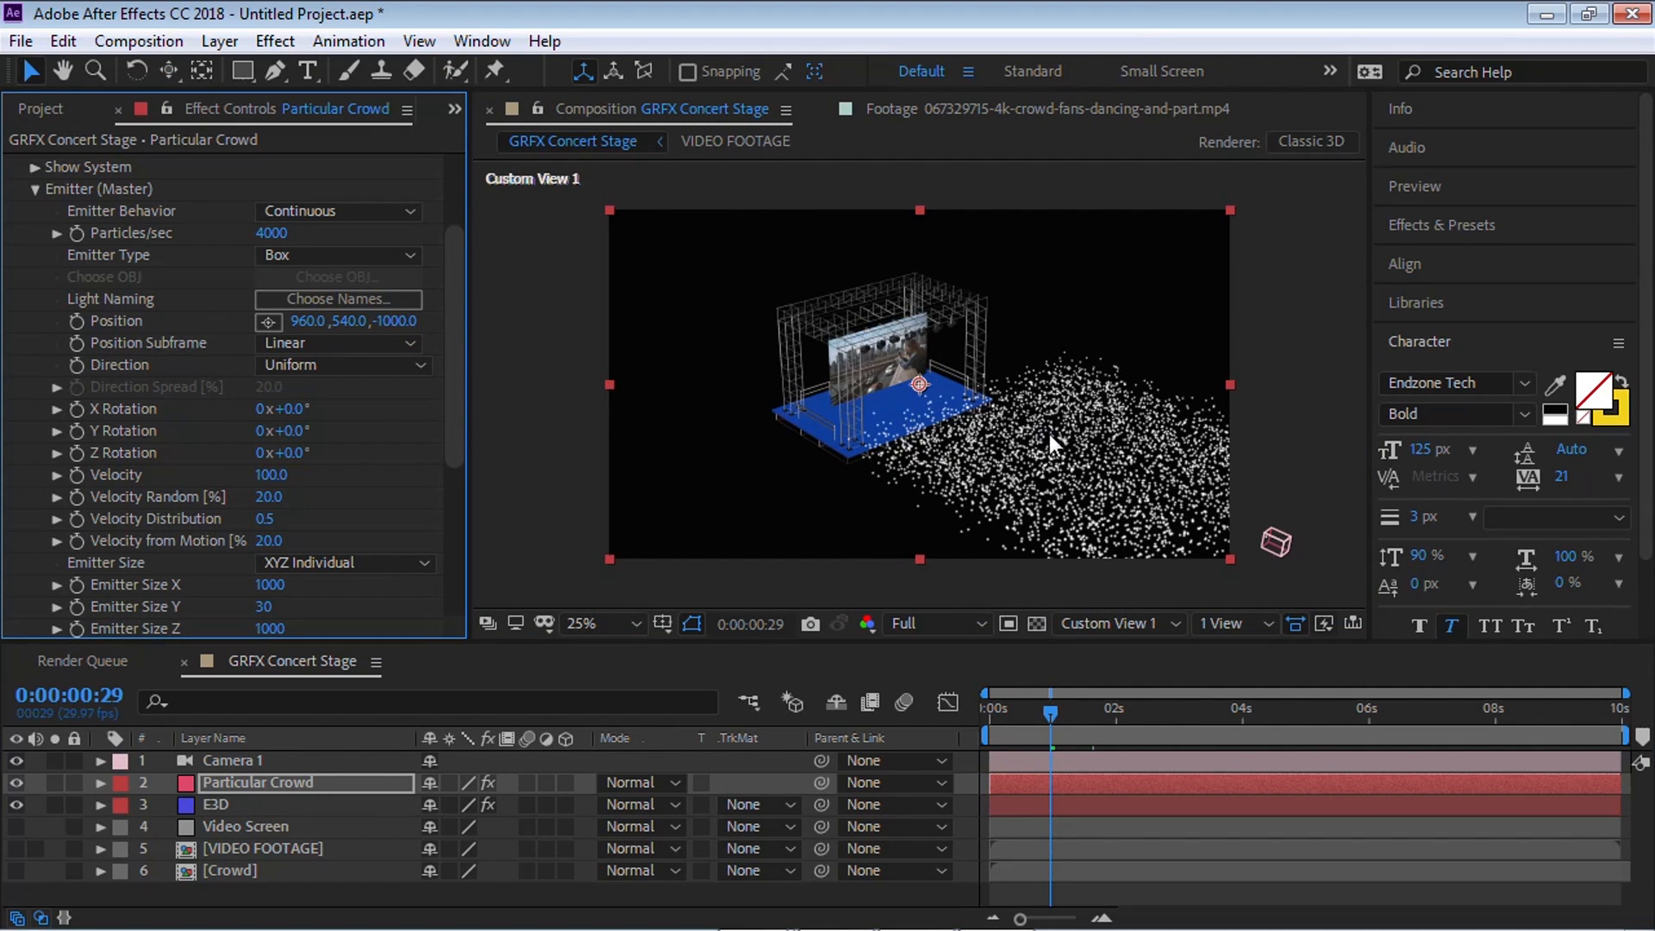
Step: Set the Particular emitter's Y position to 700 and preview the particles from the first frame
type("cc")
left_click_drag(1276, 541, 968, 528)
left_click_drag(1004, 439, 944, 546)
left_click(354, 321)
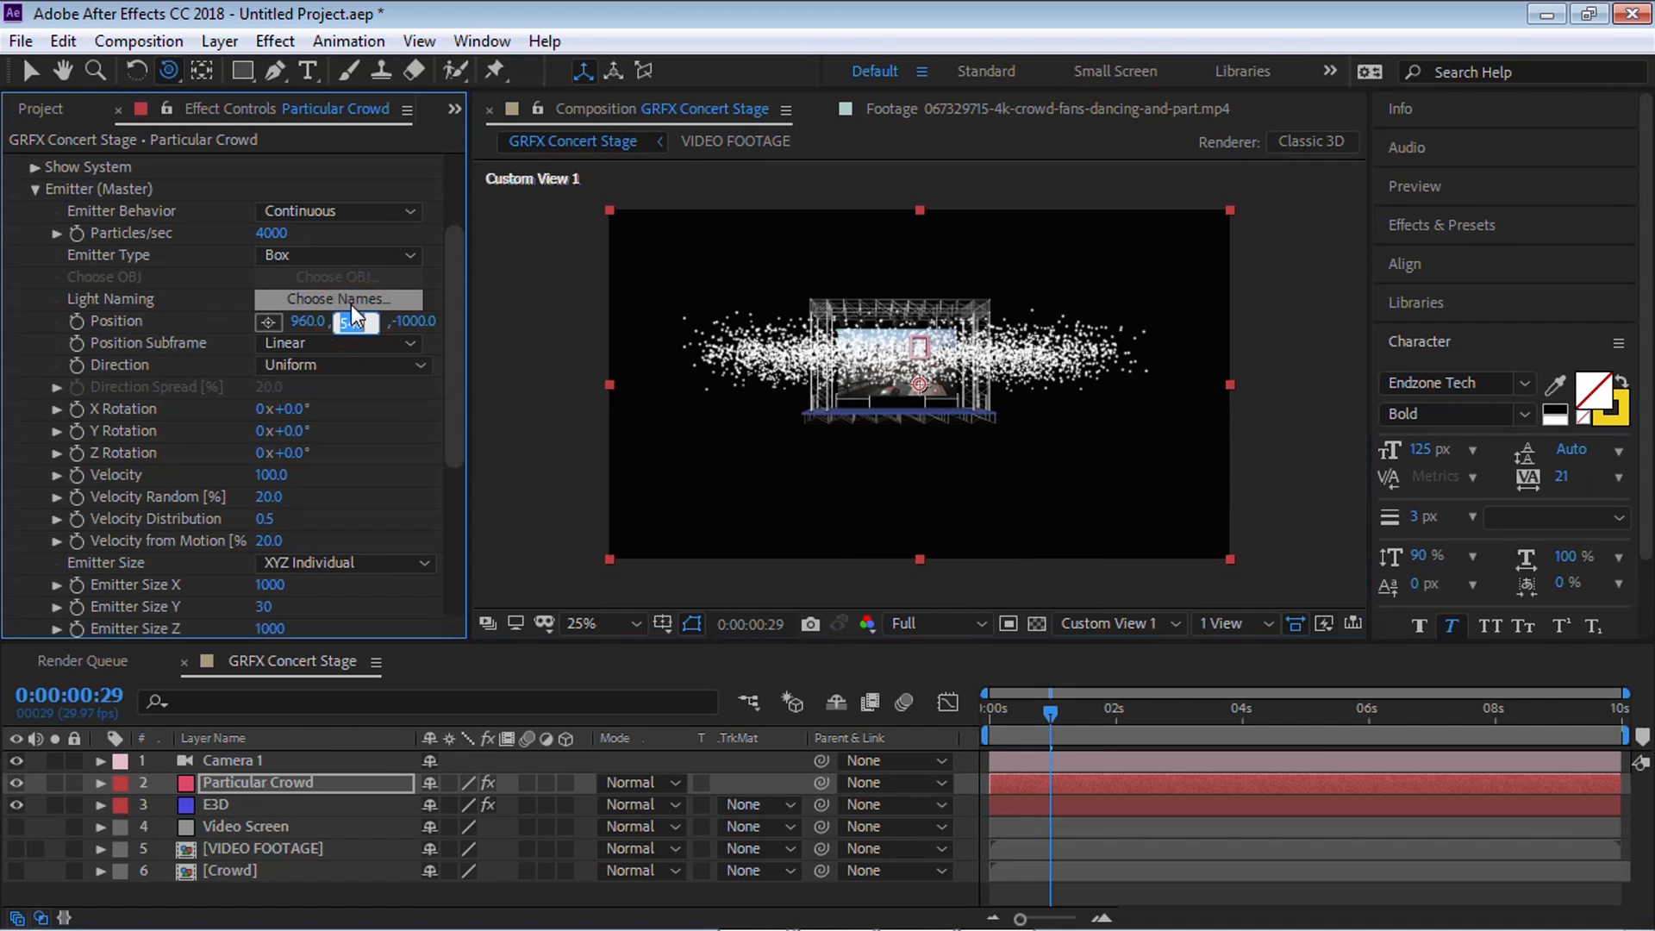
type("700")
key("Return")
left_click_drag(1015, 718, 983, 725)
left_click_drag(970, 493, 1124, 523)
key("space")
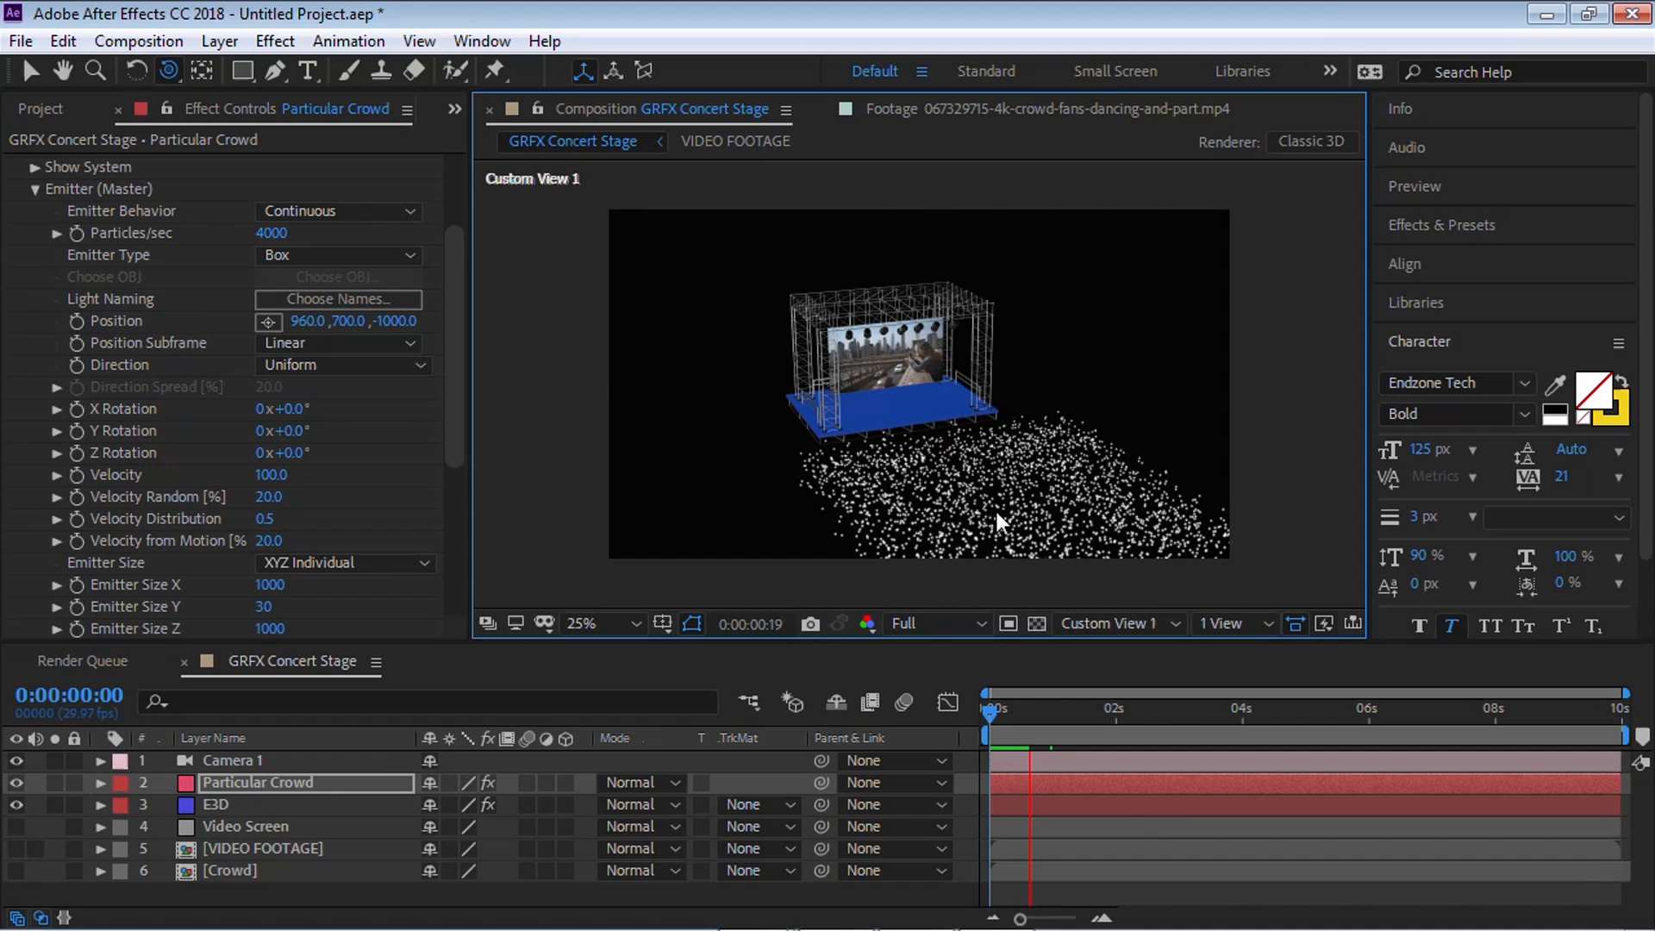
Step: Set the emitter's Velocity, Velocity Random, Velocity Distribution and Velocity from Motion to 0 and preview the particles
left_click(272, 474)
type("0")
key("Tab")
type("0")
key("Tab")
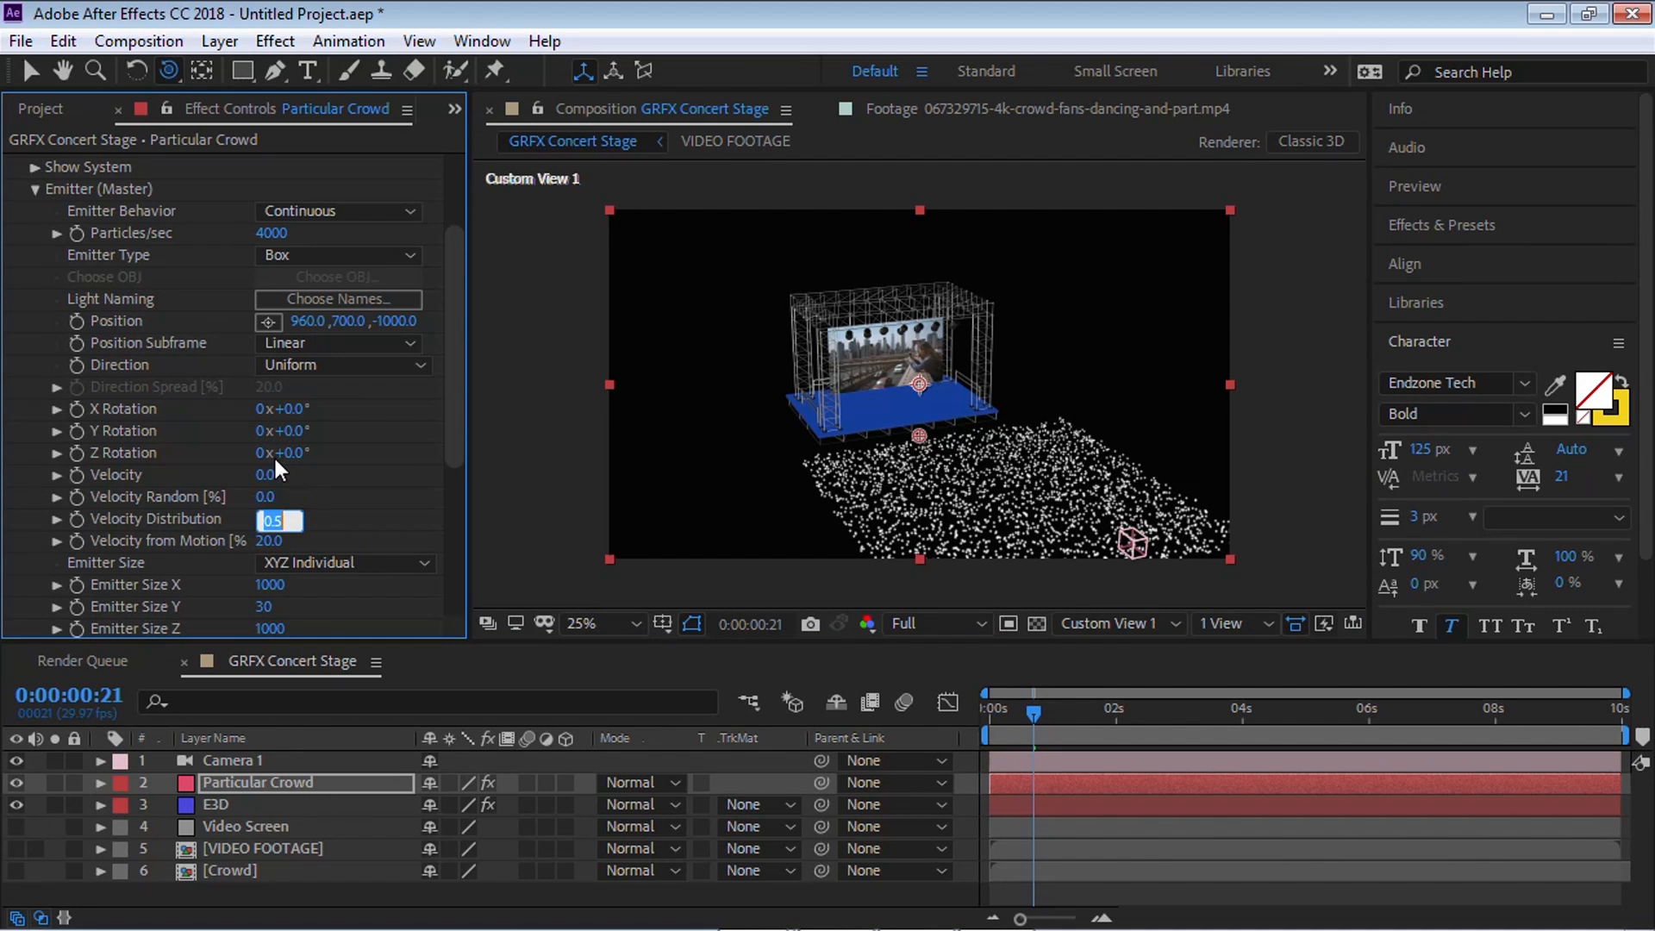
type("0")
key("Tab")
type("0")
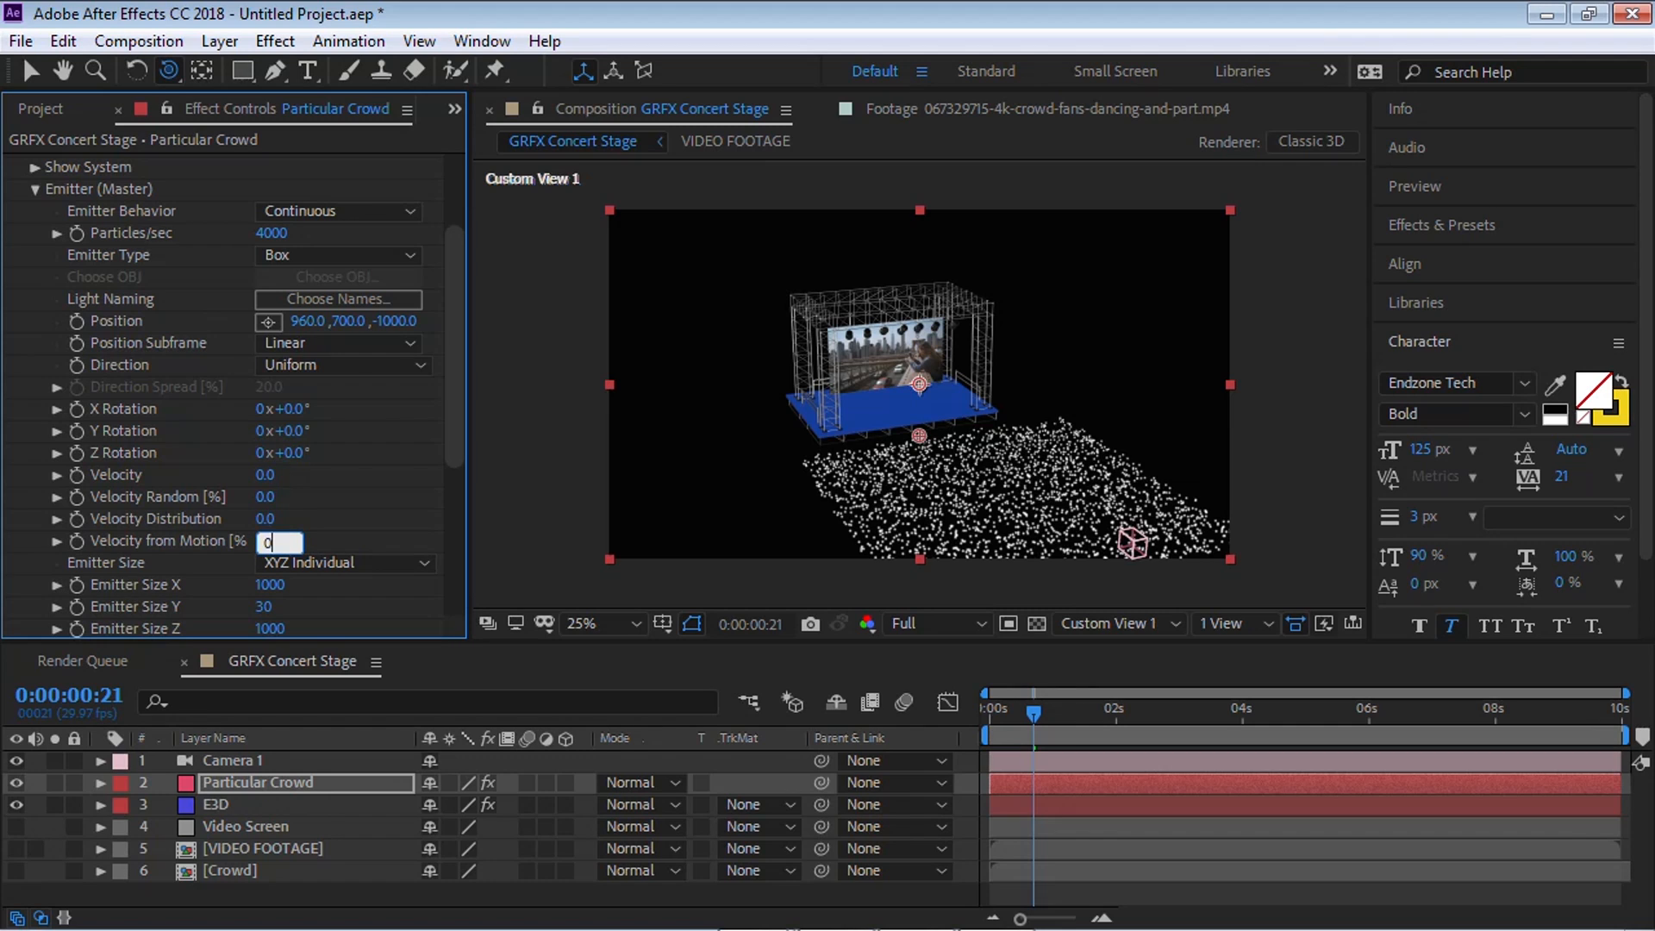
key("Return")
key("space")
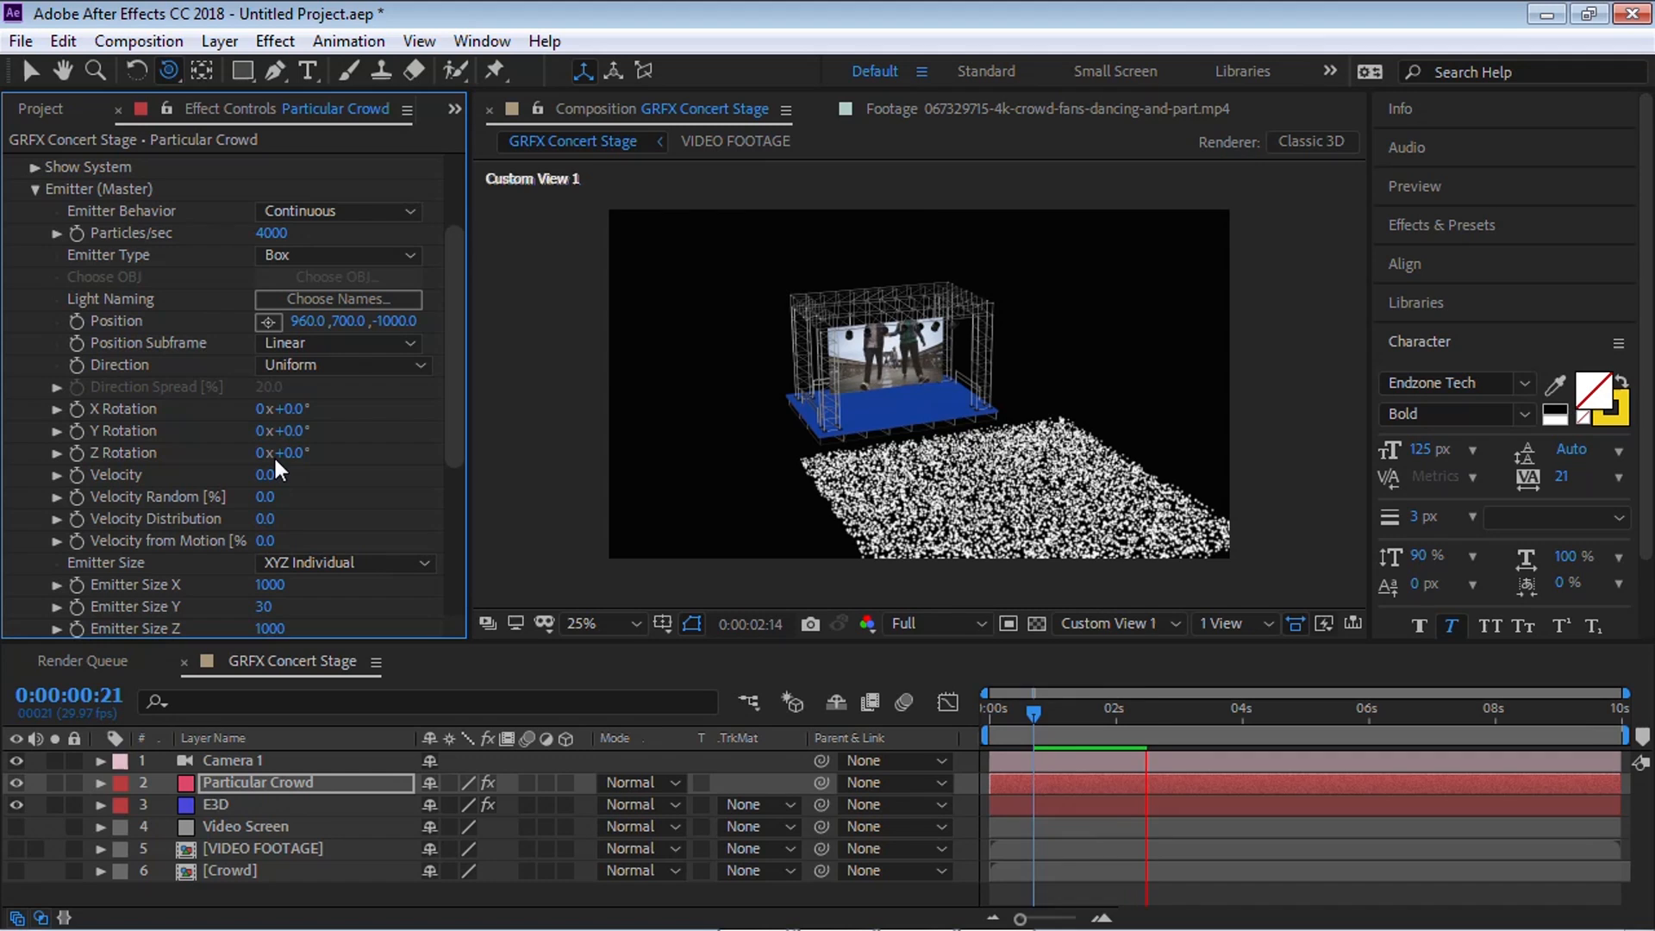
key("space")
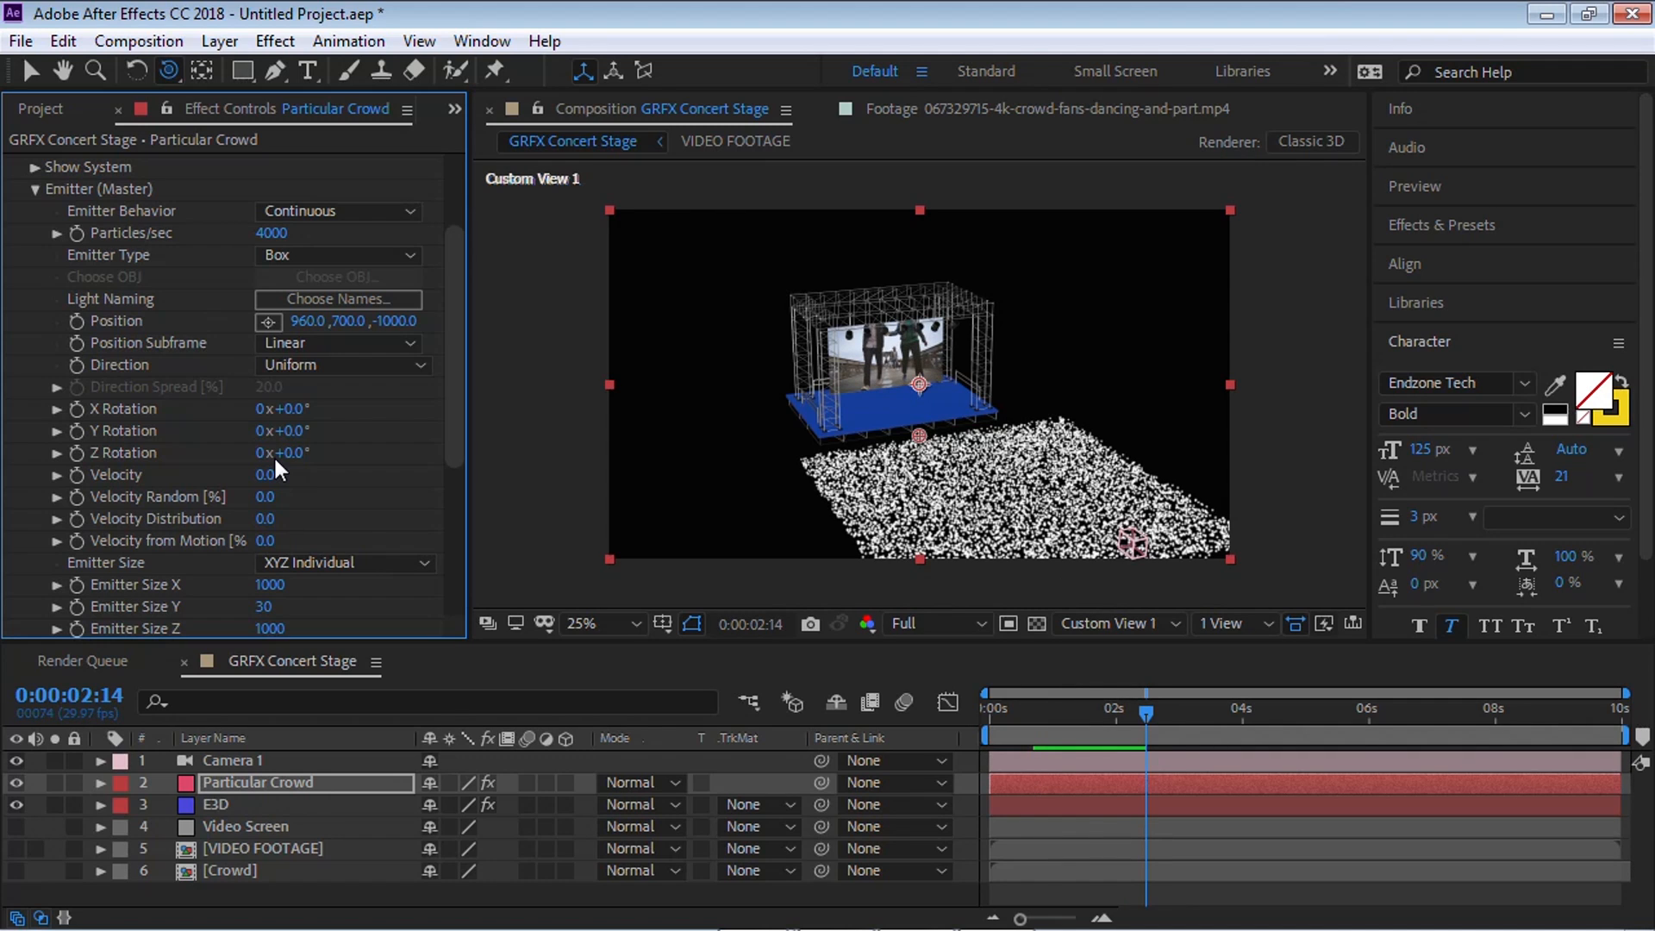
Step: Keyframe Particles/sec at 4000 on the first frame and at 0 one frame after it
left_click_drag(1036, 711, 938, 720)
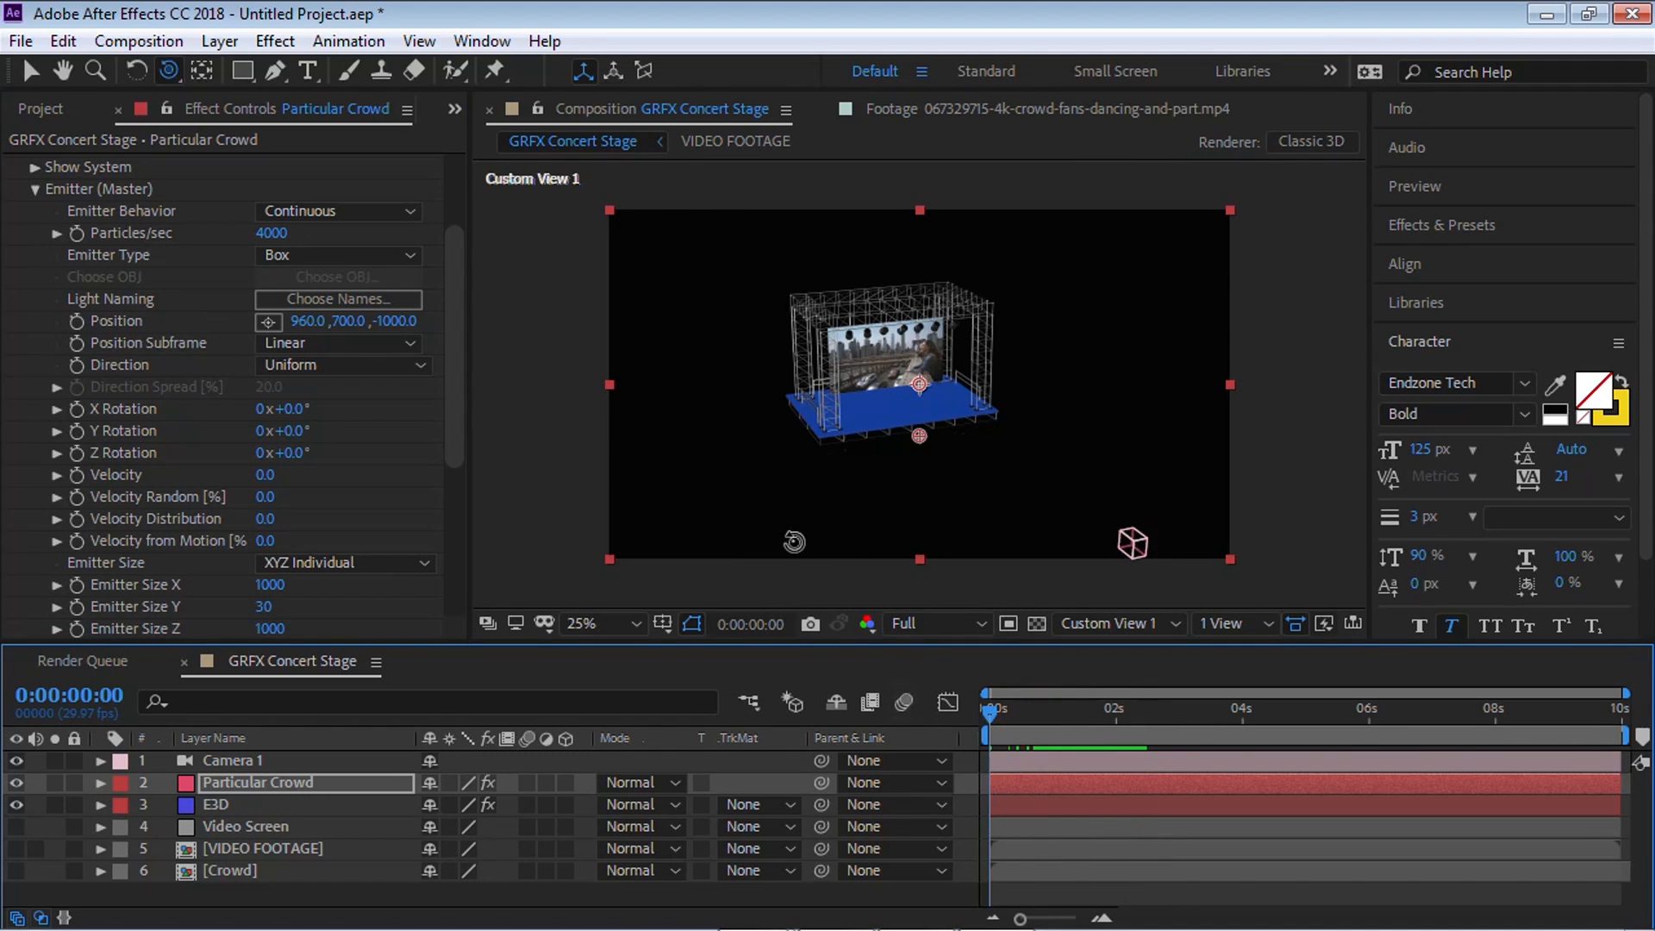
left_click(93, 233)
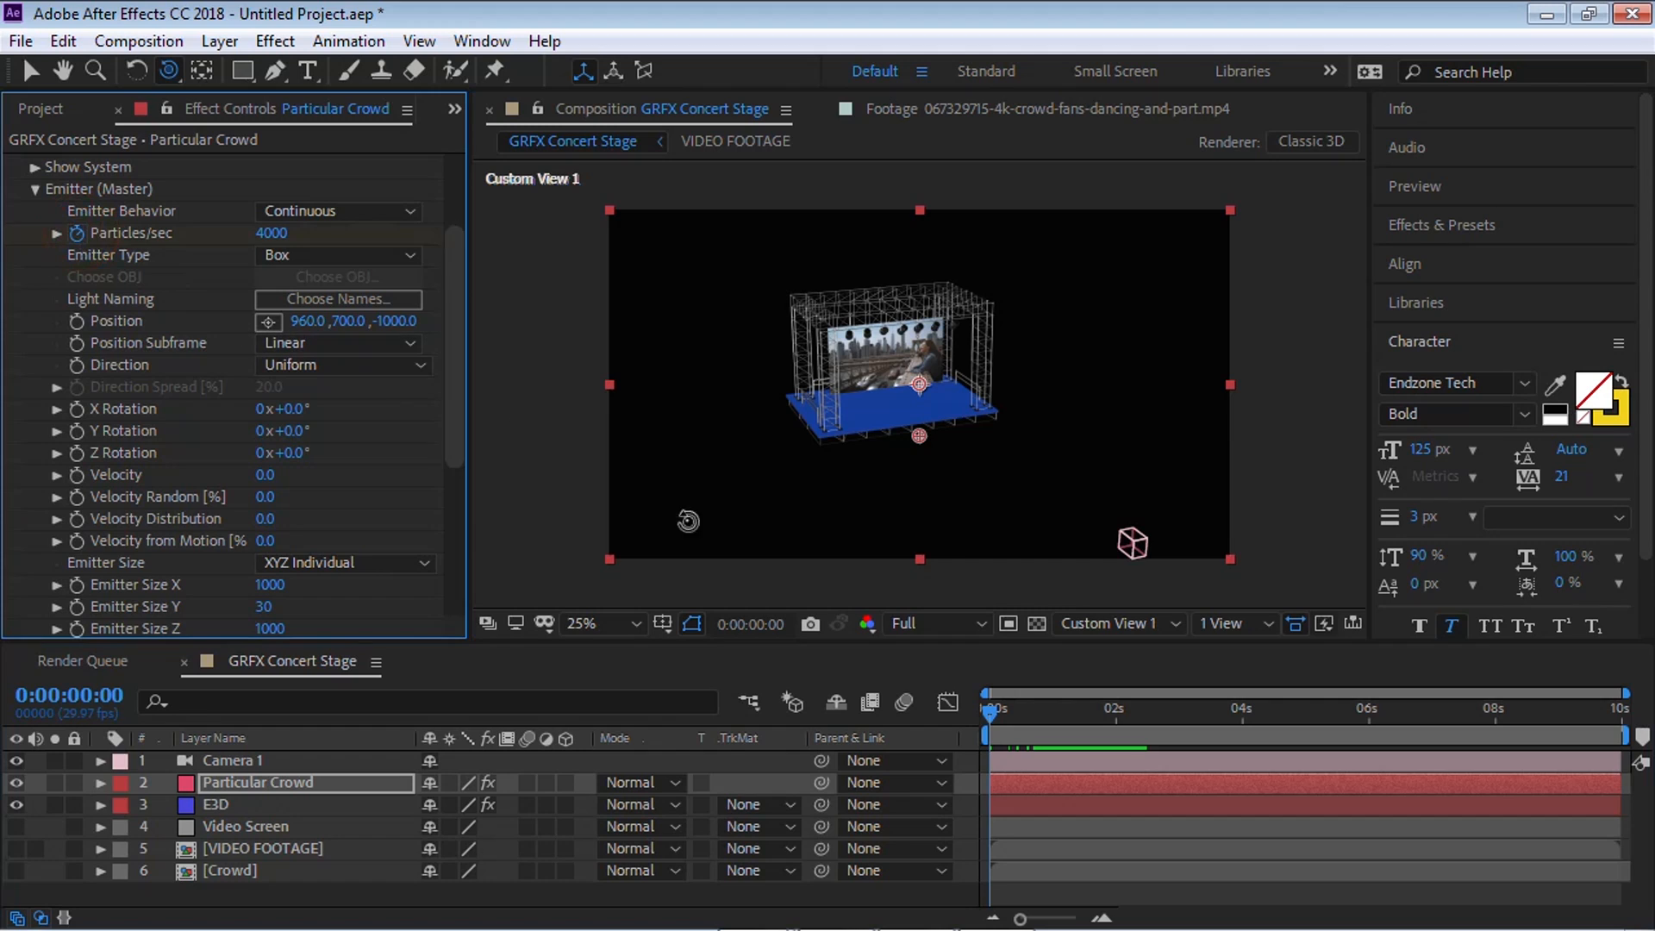
key("Page_Down")
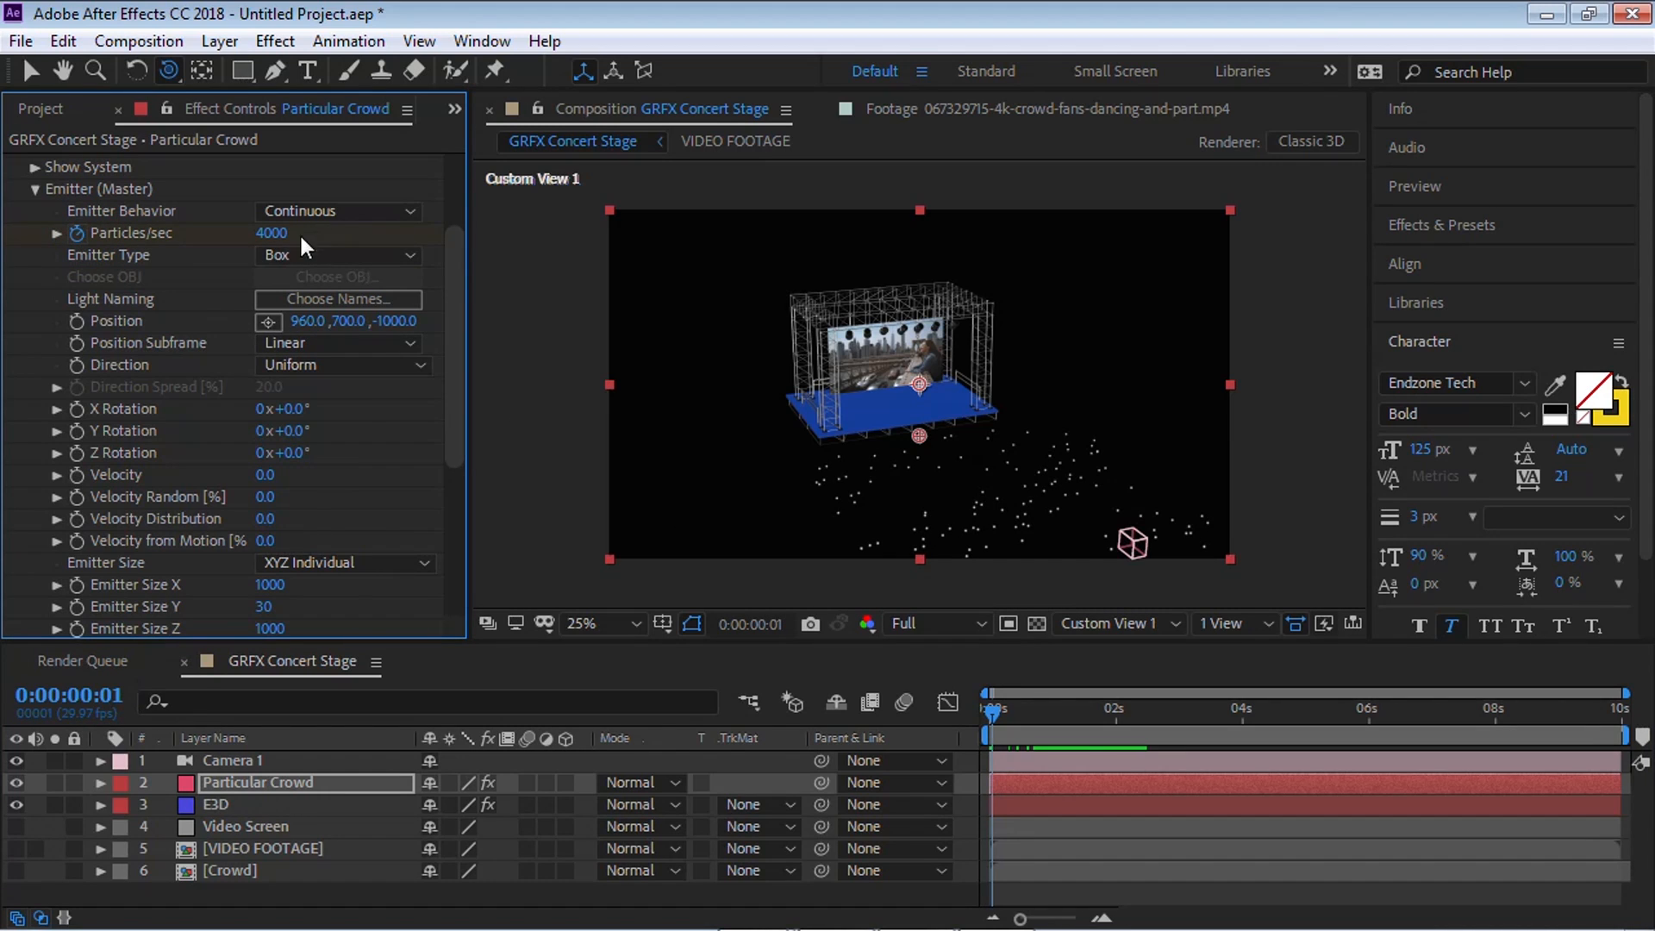
left_click(271, 233)
type("0")
Step: Add a marker to the Particular Crowd layer at frame 1 and shift the layer one frame earlier
left_click_drag(1625, 692, 1098, 691)
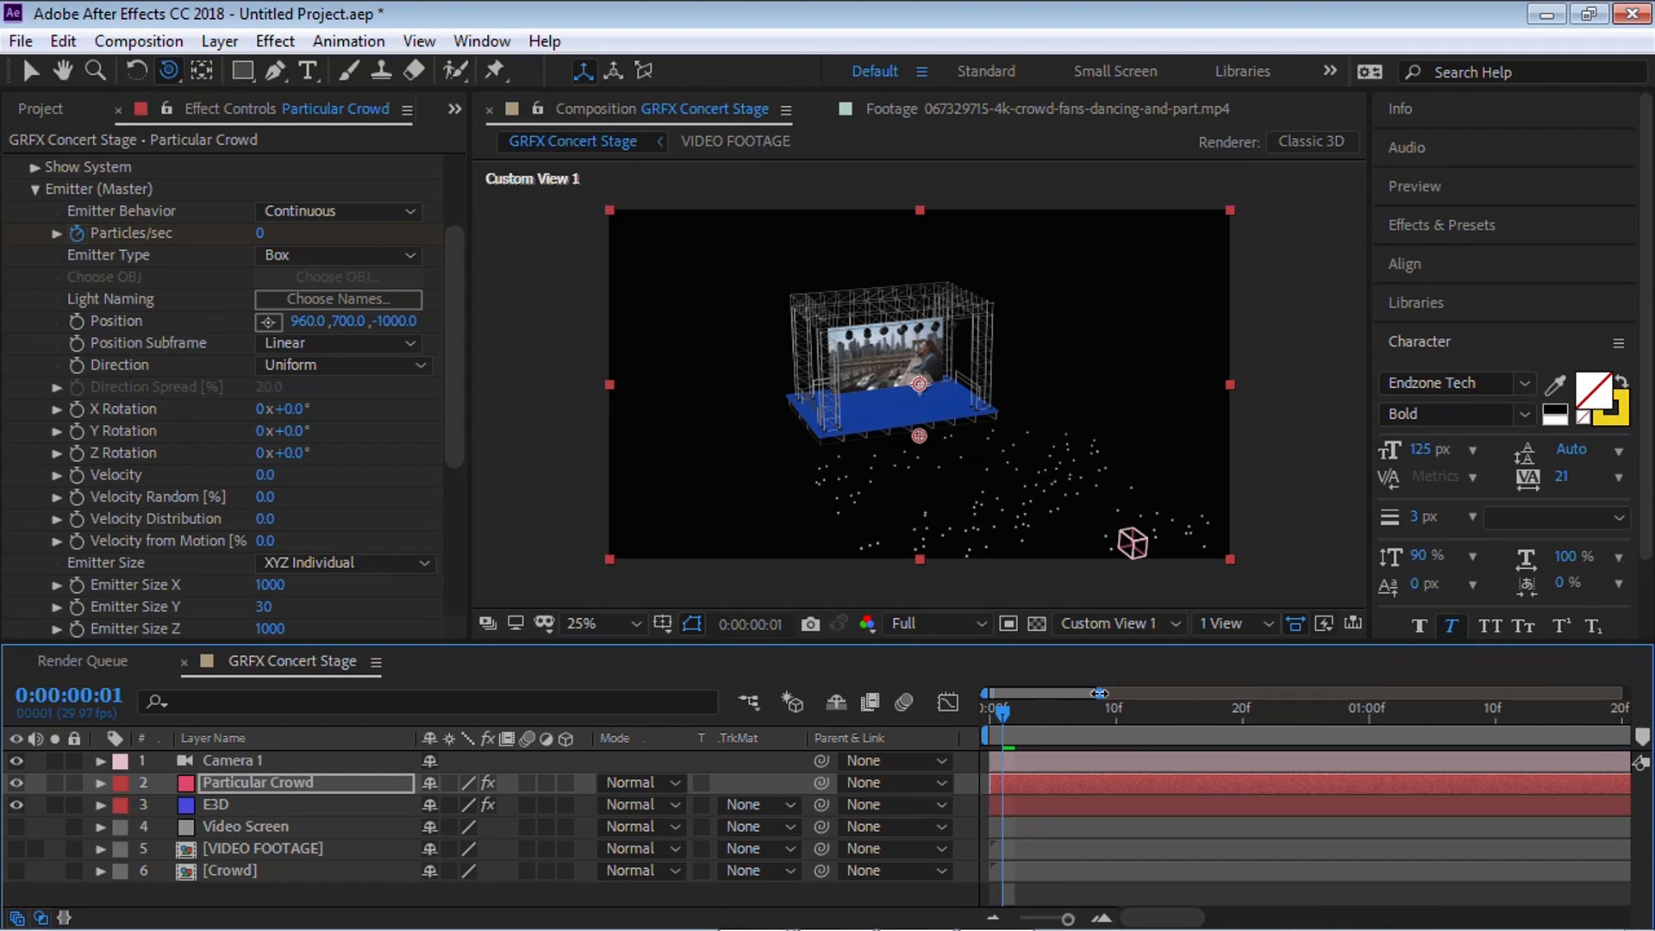
key("u")
key("Home")
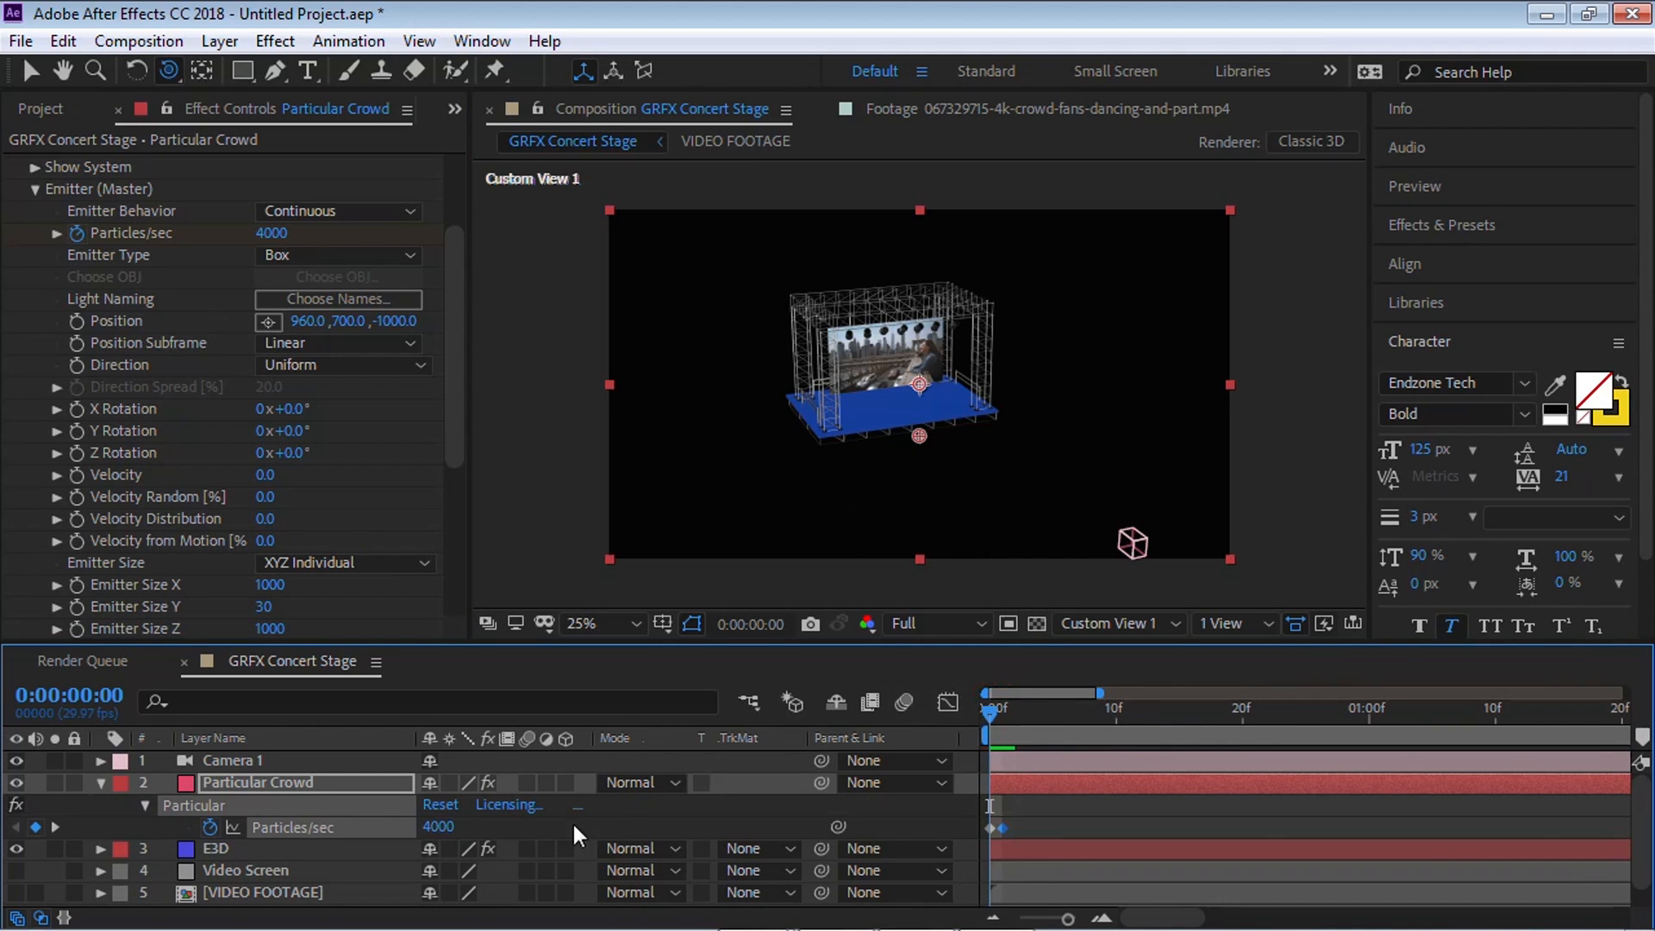
key("Page_Down")
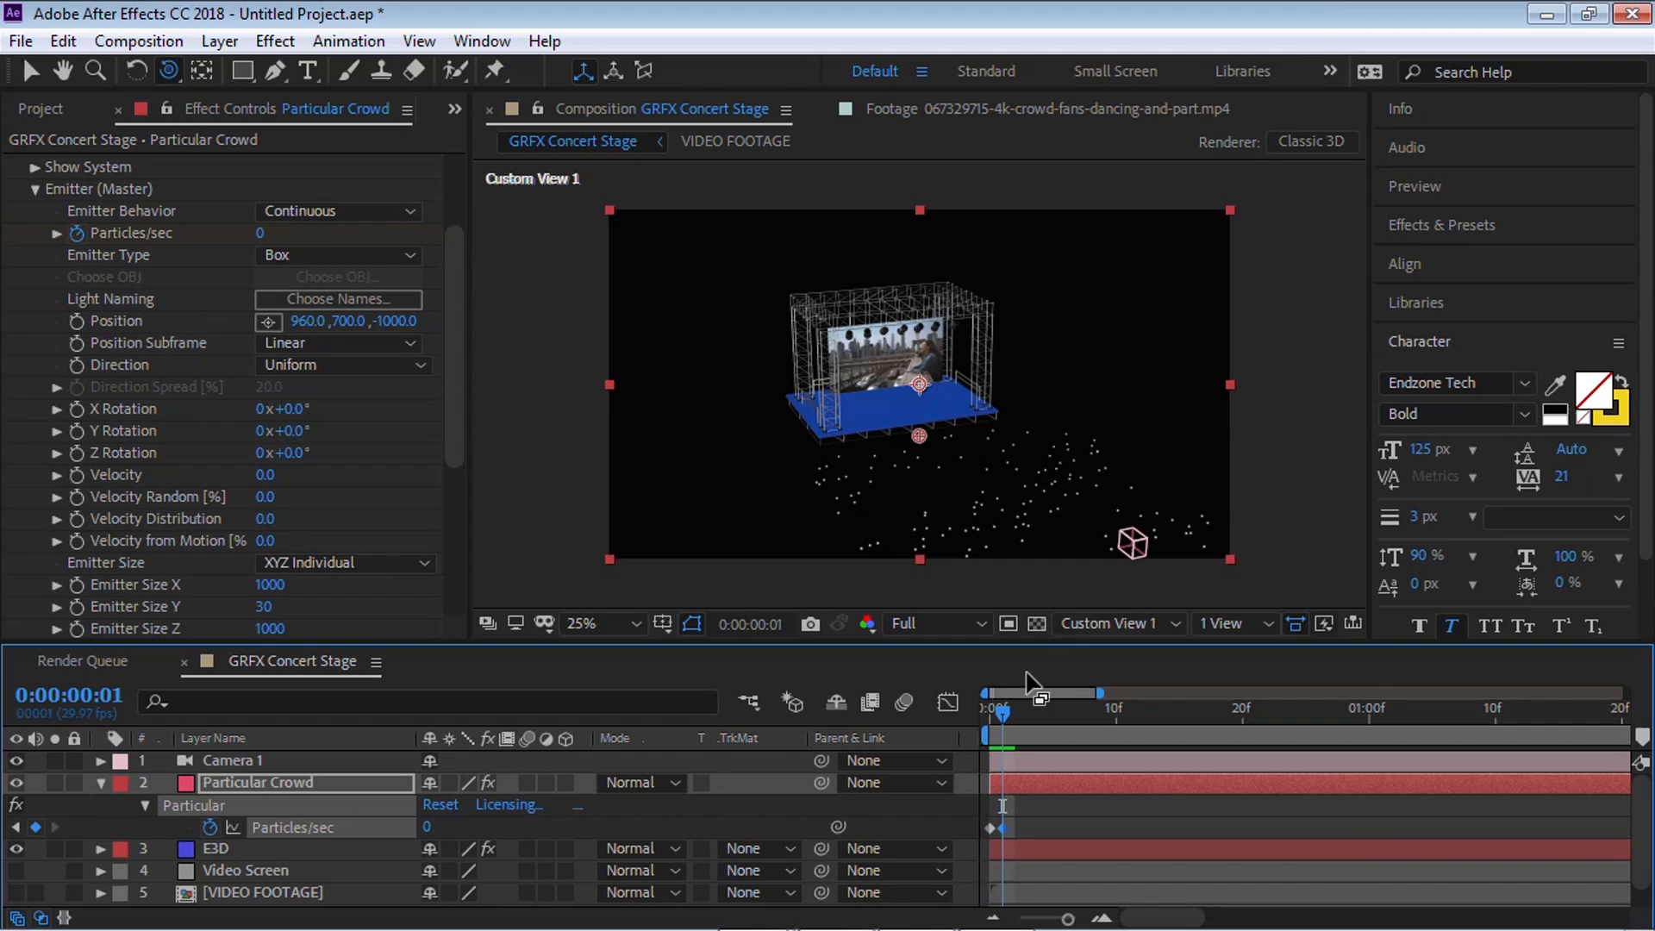
key("KP_Multiply")
left_click(1077, 786)
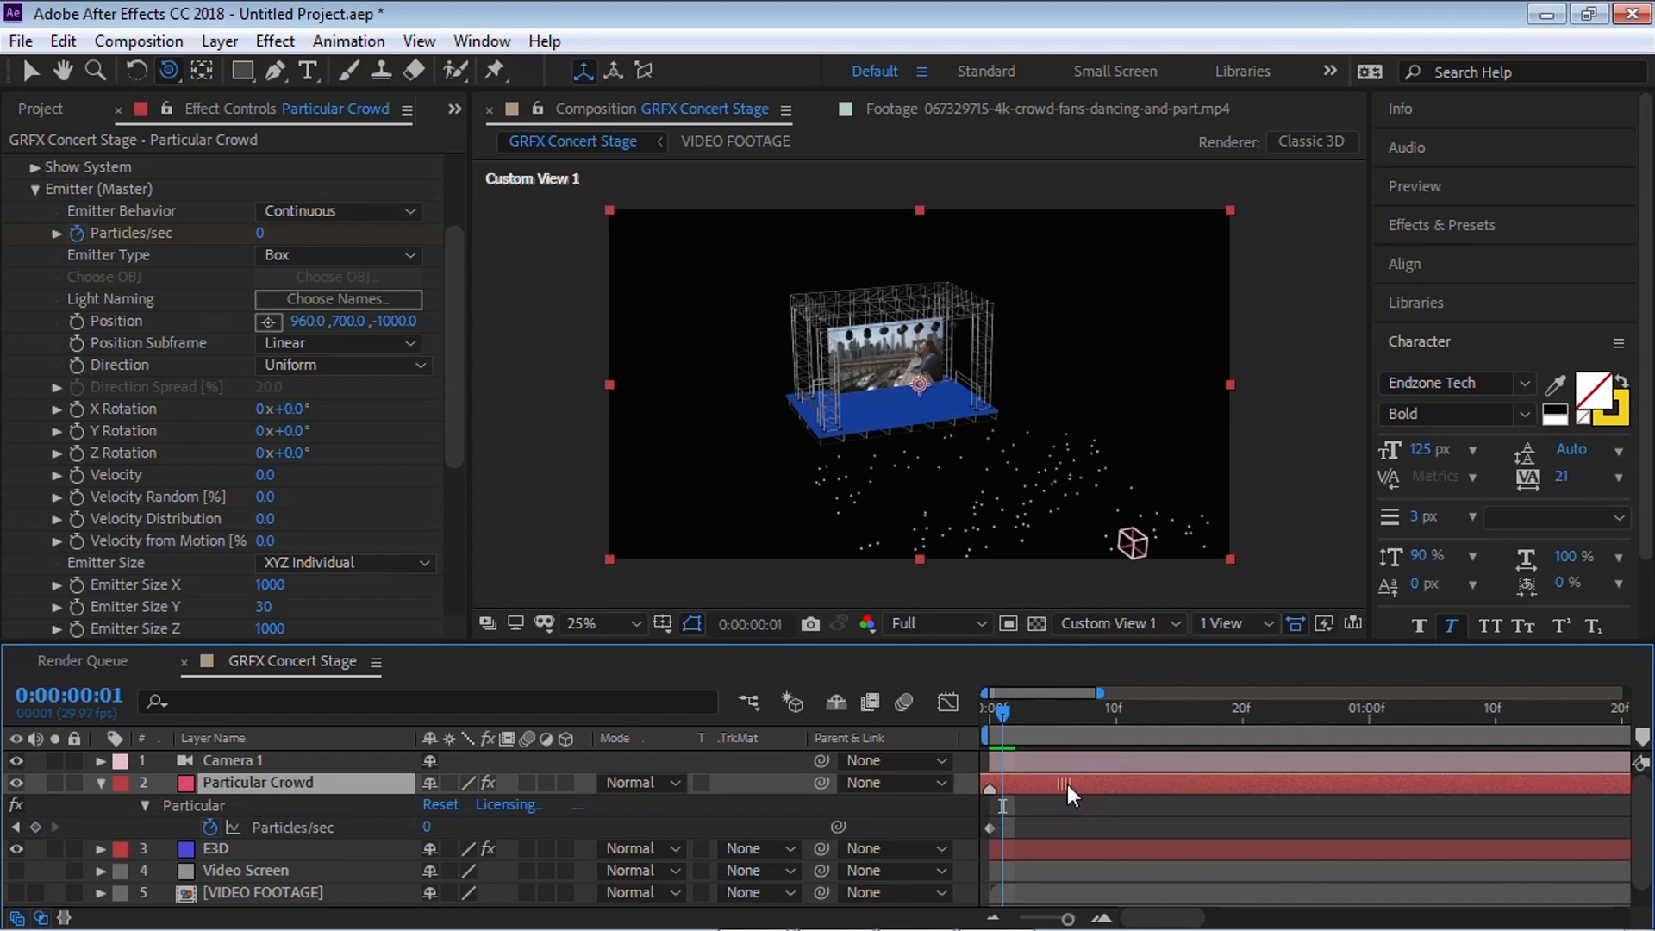
left_click_drag(1101, 692, 1213, 716)
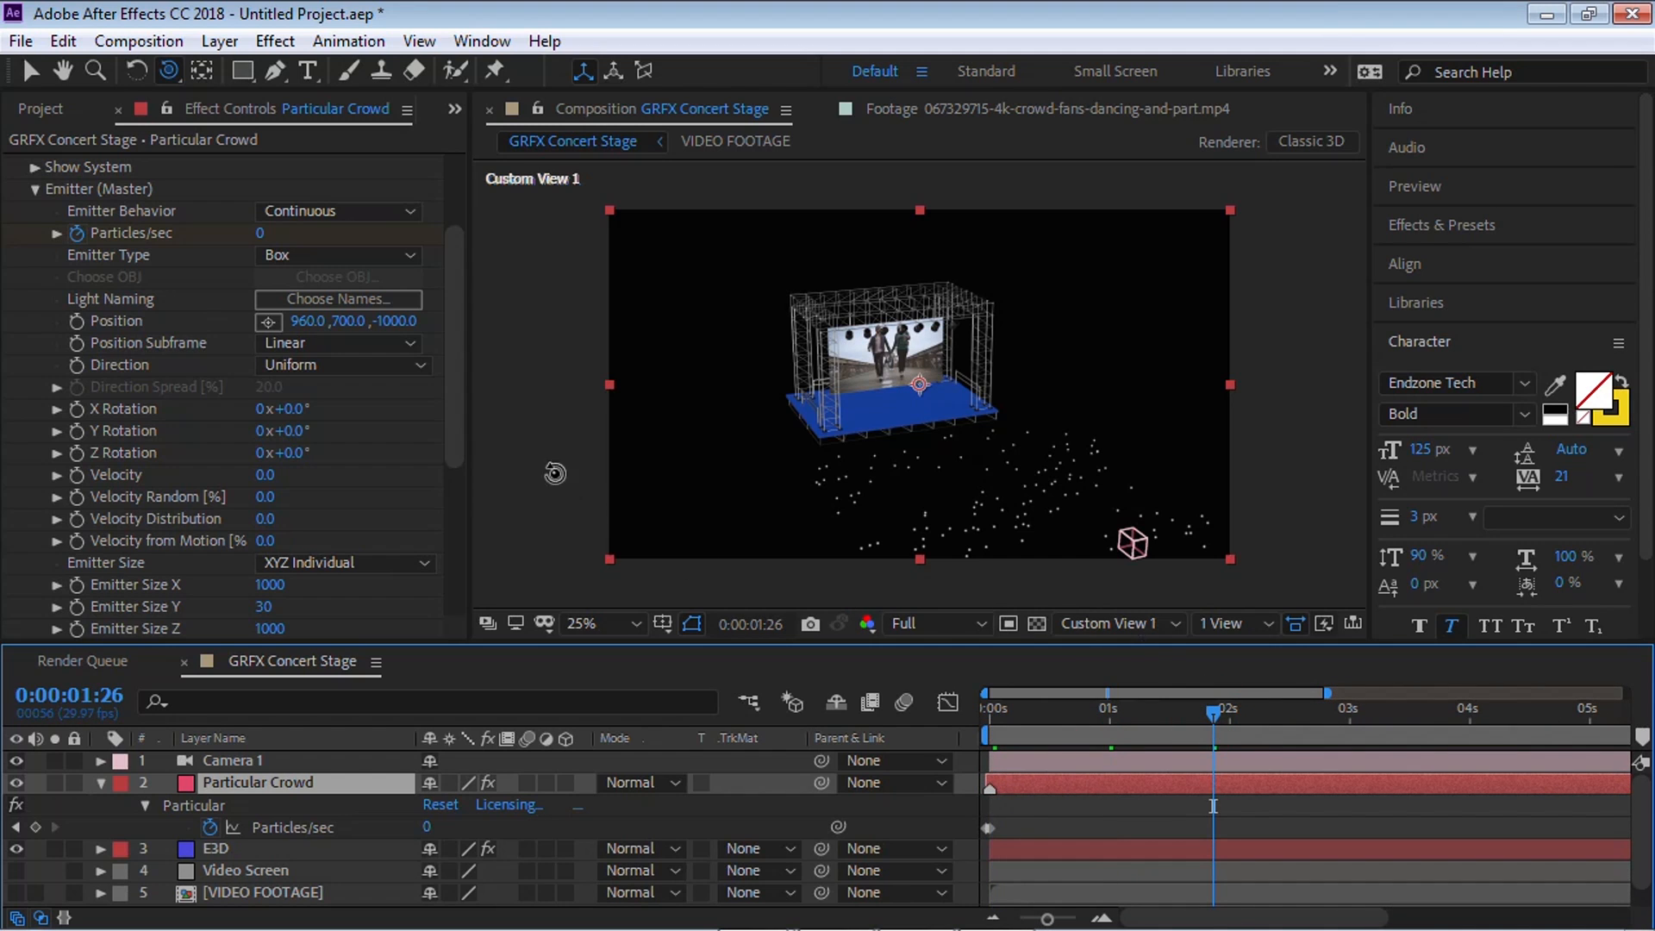
Step: Check the length of the Crowd composition at its last frame and return to GRFX Concert Stage
left_click(51, 109)
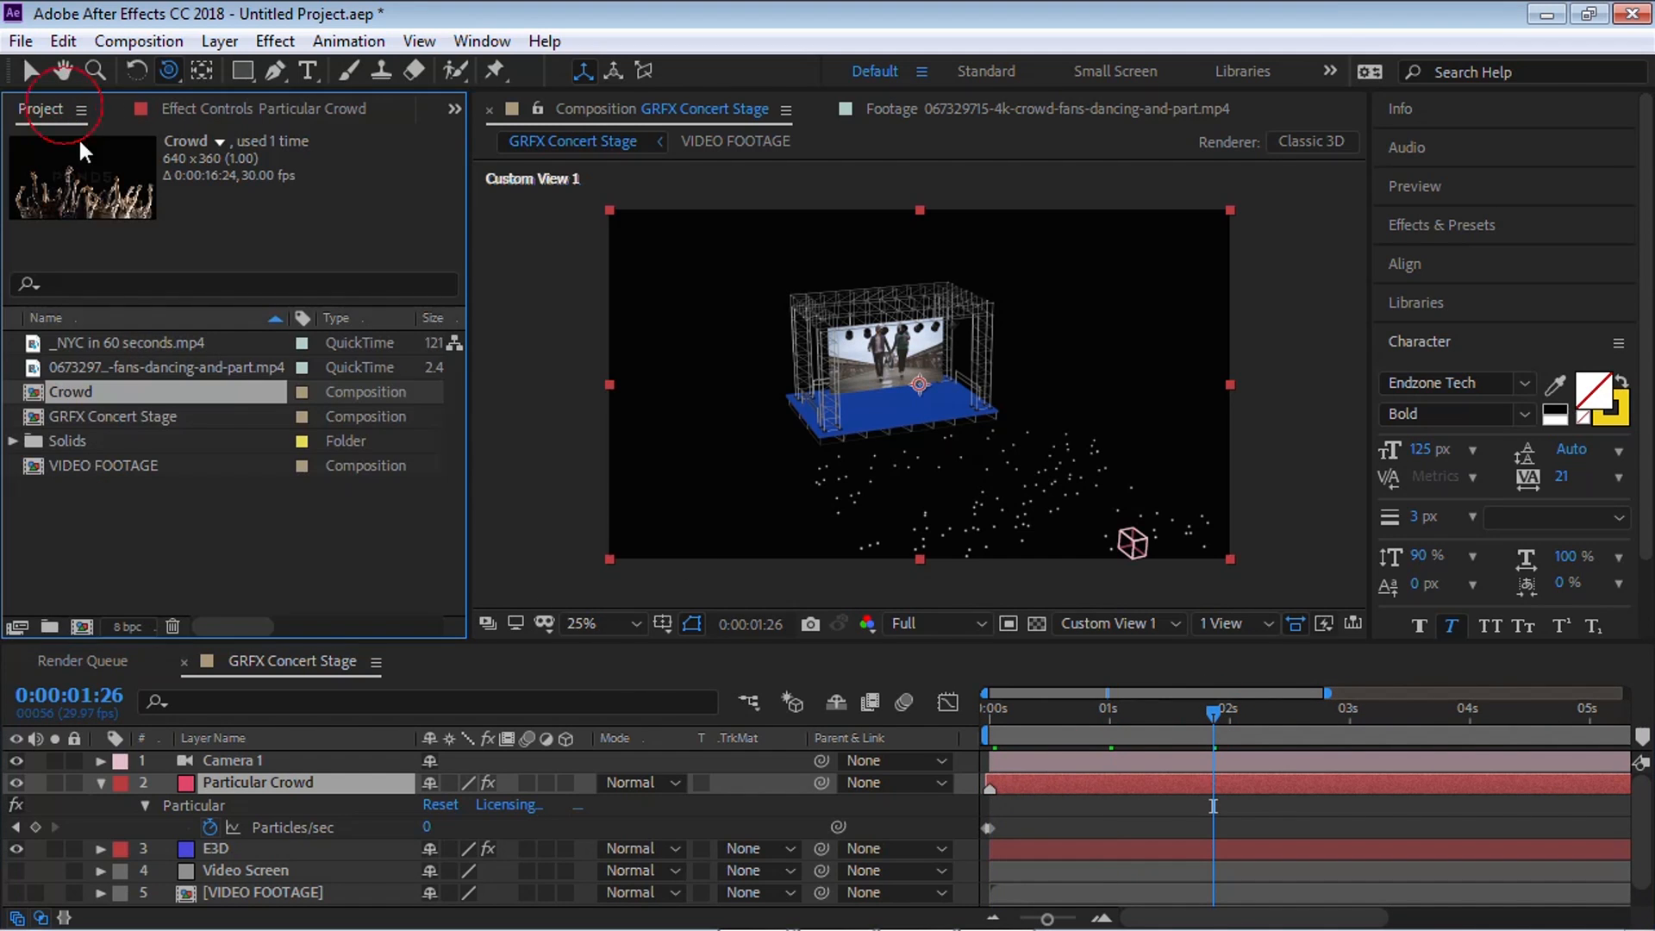
double_click(79, 393)
left_click_drag(1075, 698, 1641, 718)
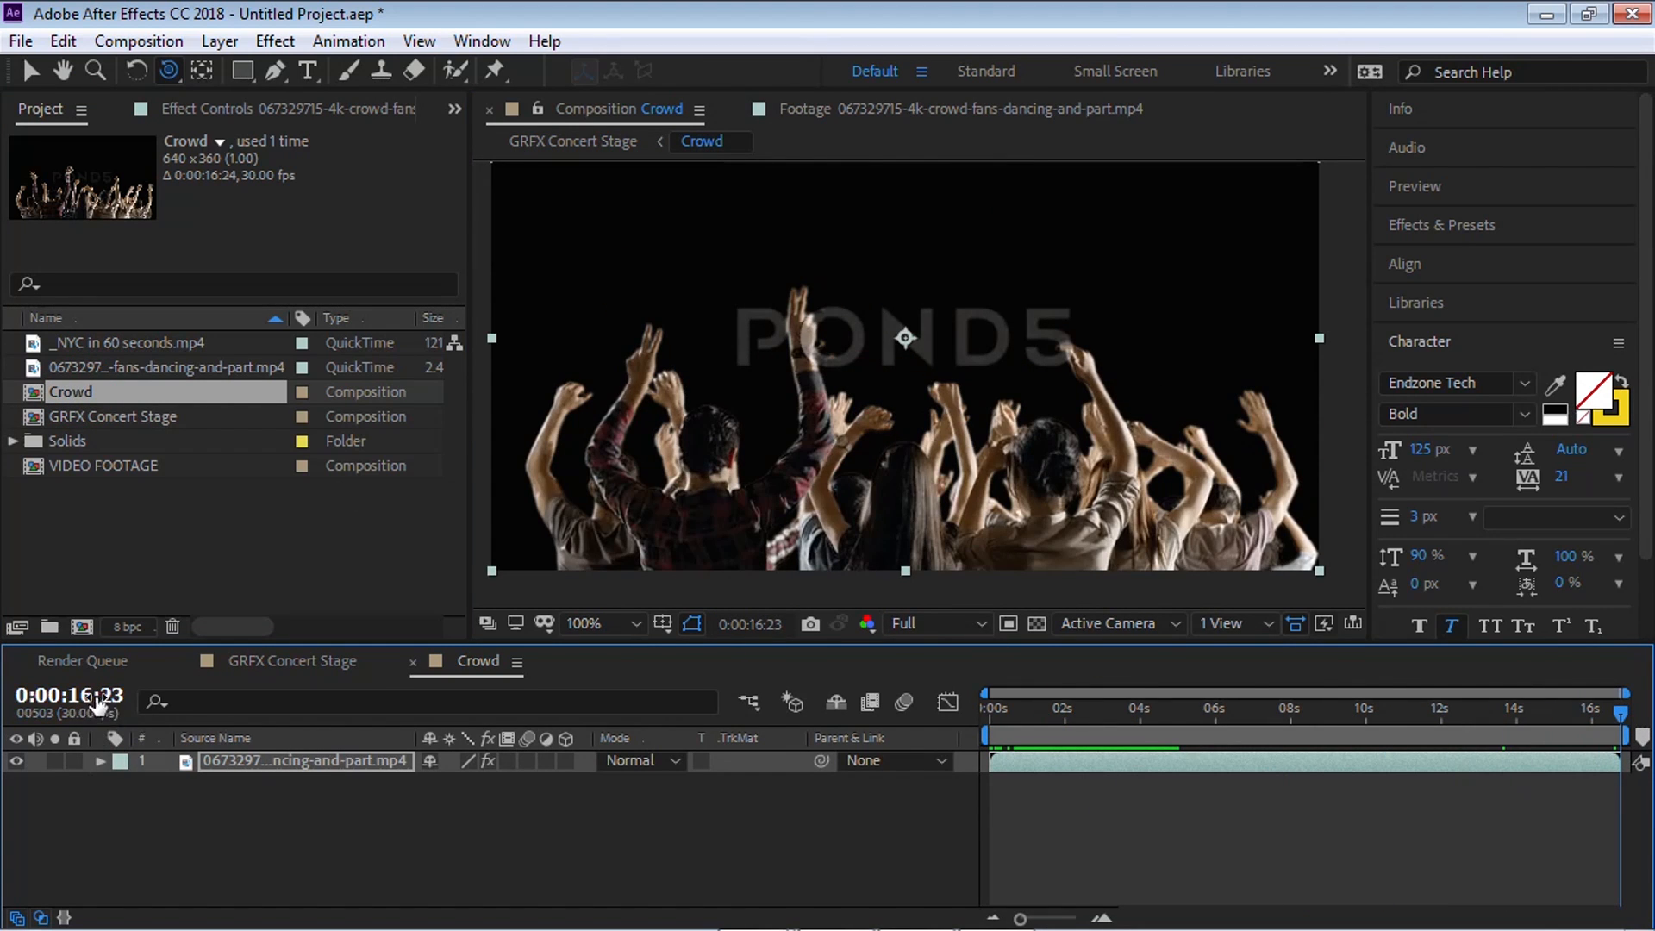
left_click(300, 661)
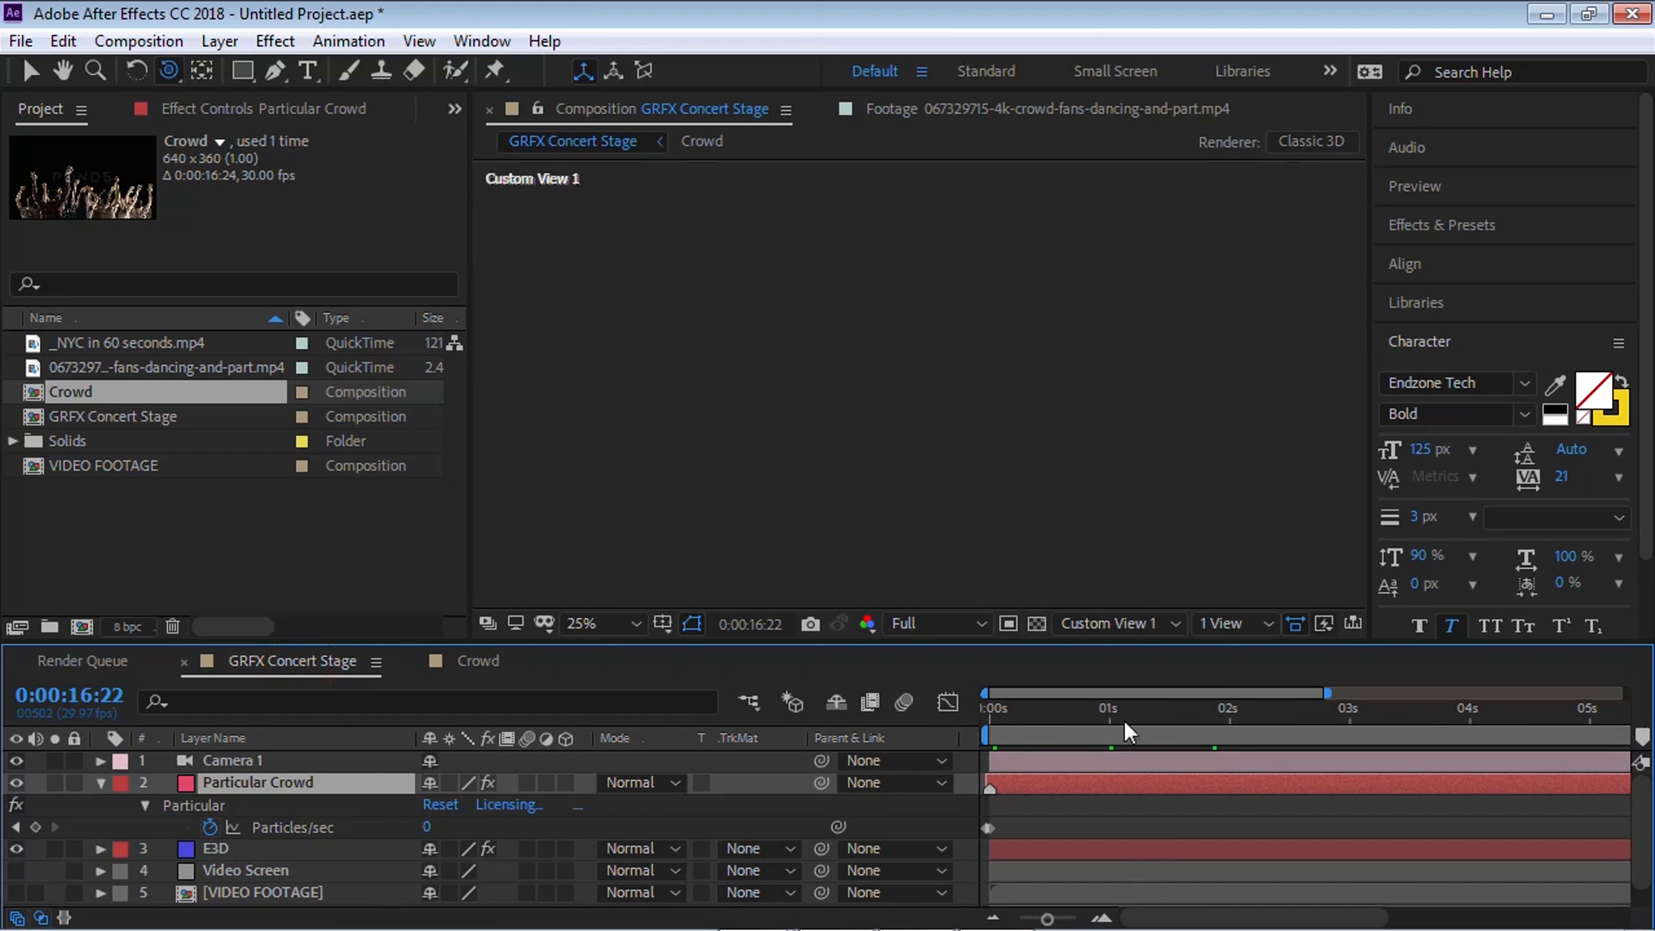
left_click(1136, 710)
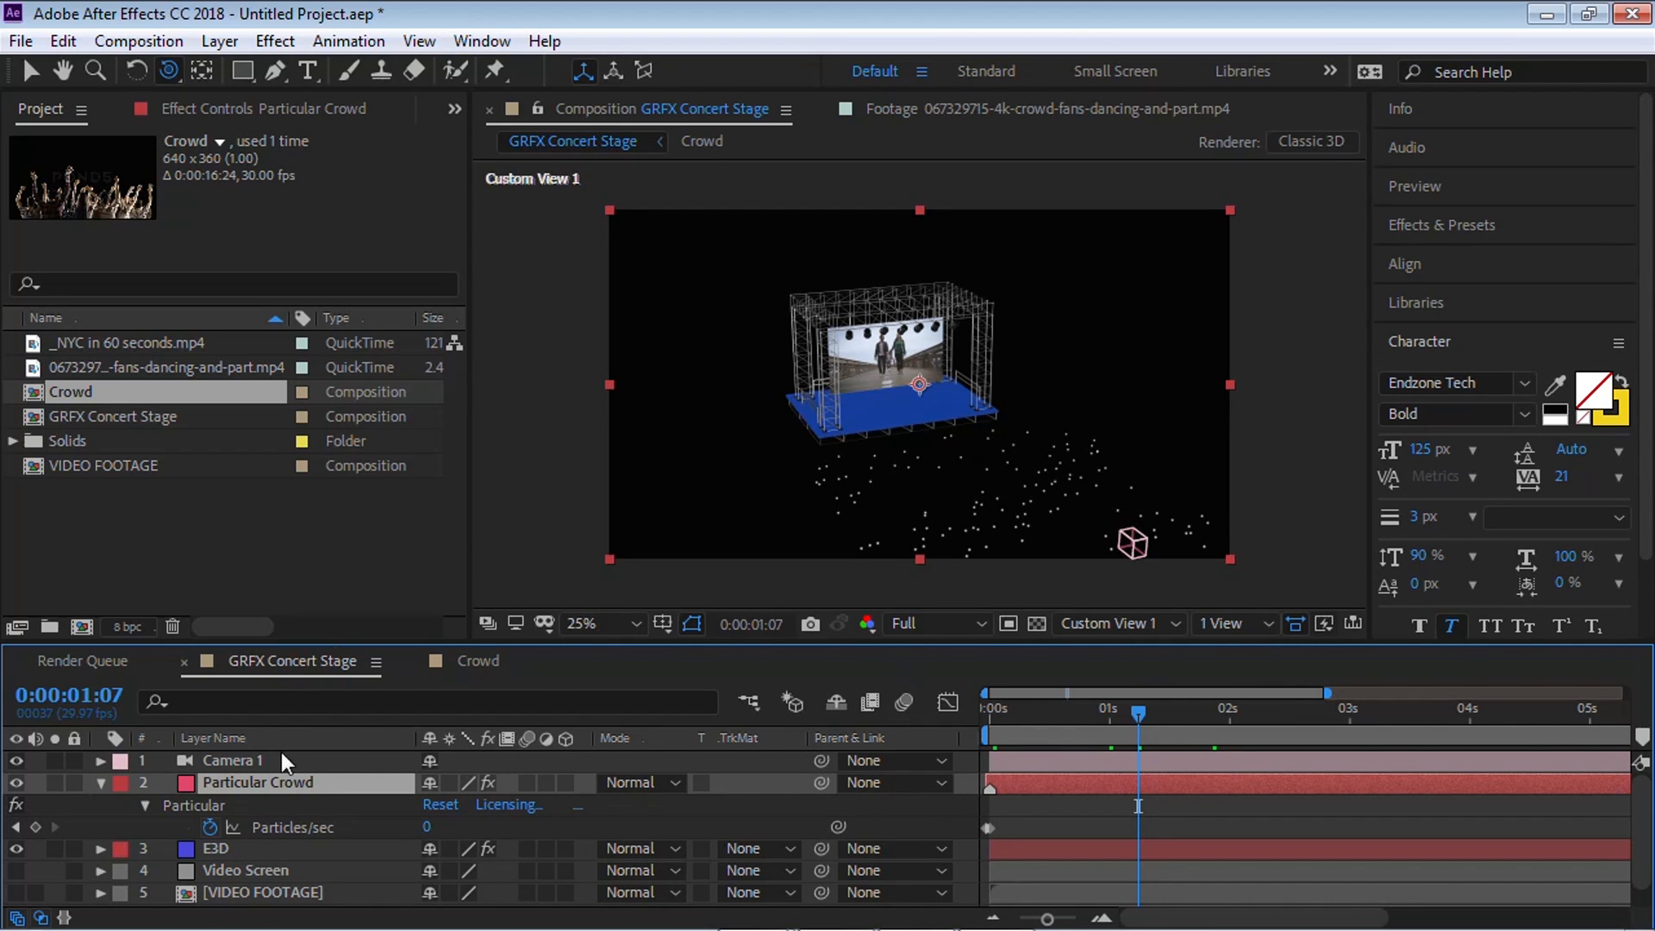
Step: Preview the particles around the three-second mark and set the Particle (Master) Life to 16 seconds
left_click(271, 110)
left_click_drag(458, 252, 432, 500)
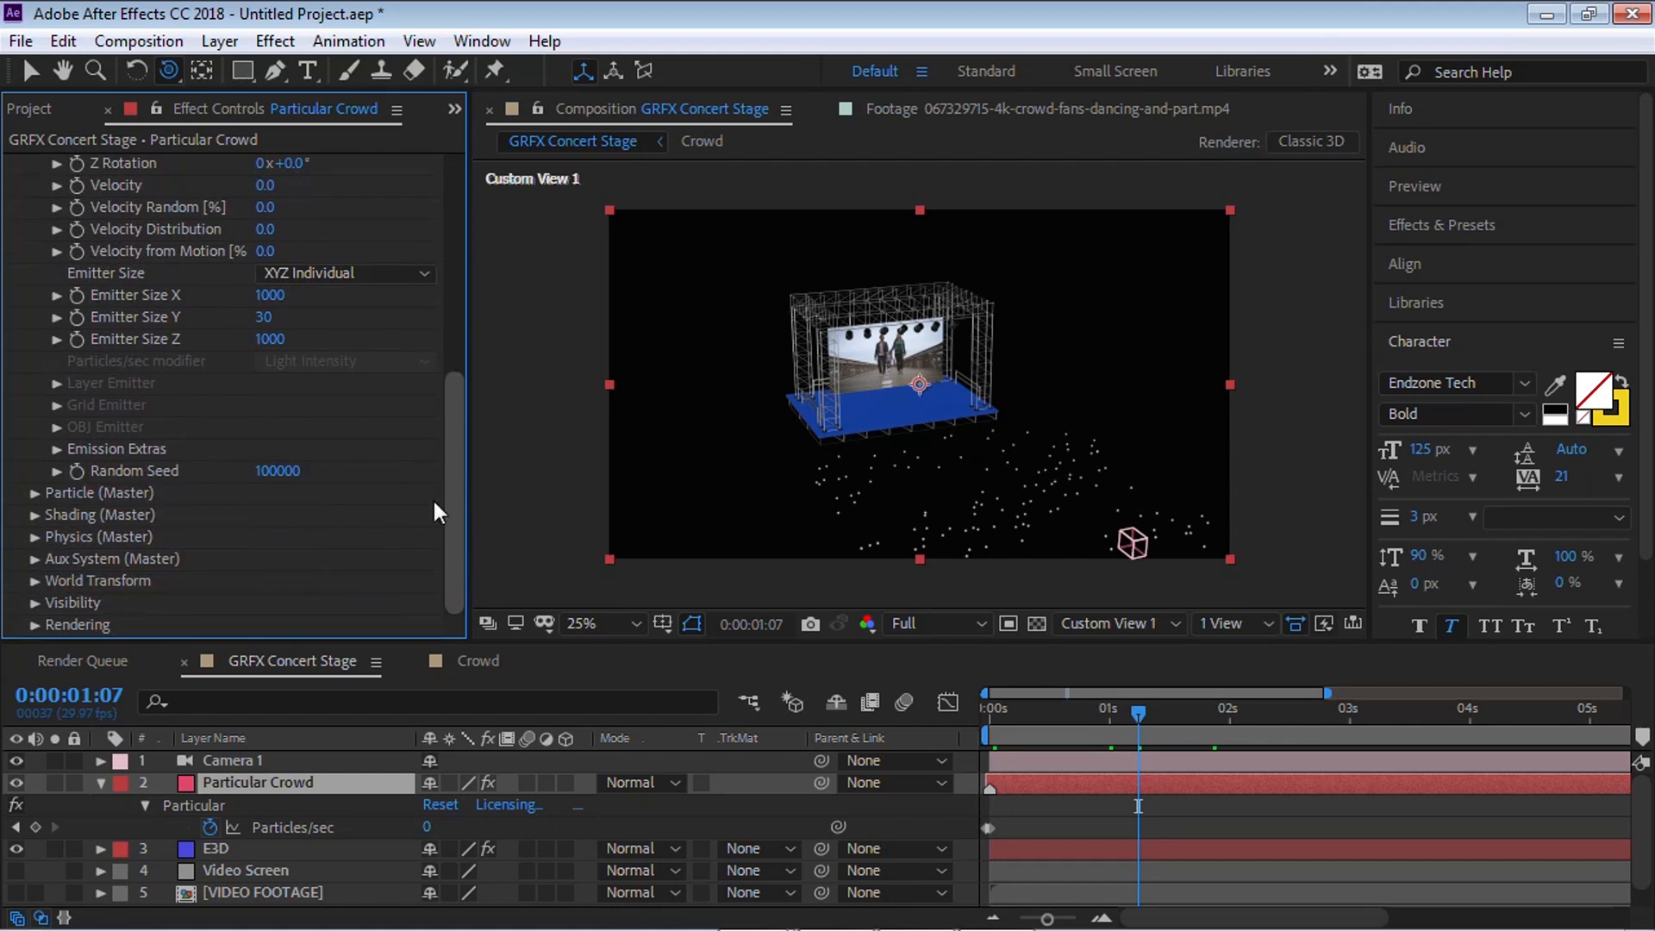
left_click(36, 493)
scroll(87, 490, "down", 5)
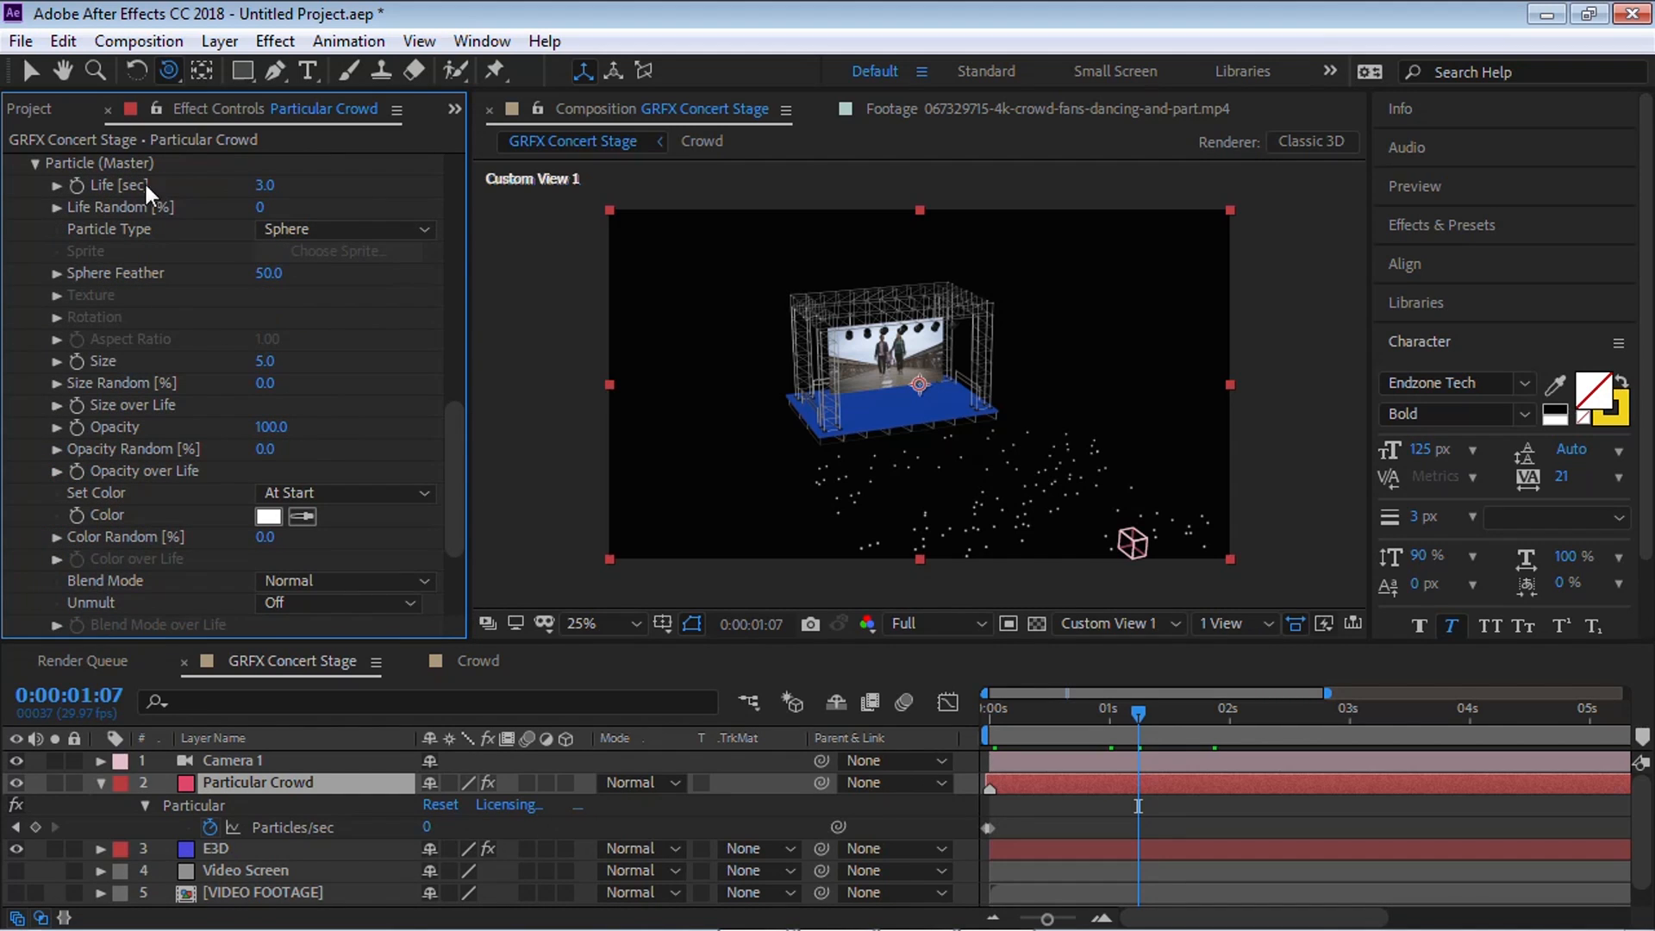
left_click_drag(1219, 712, 1307, 712)
key("space")
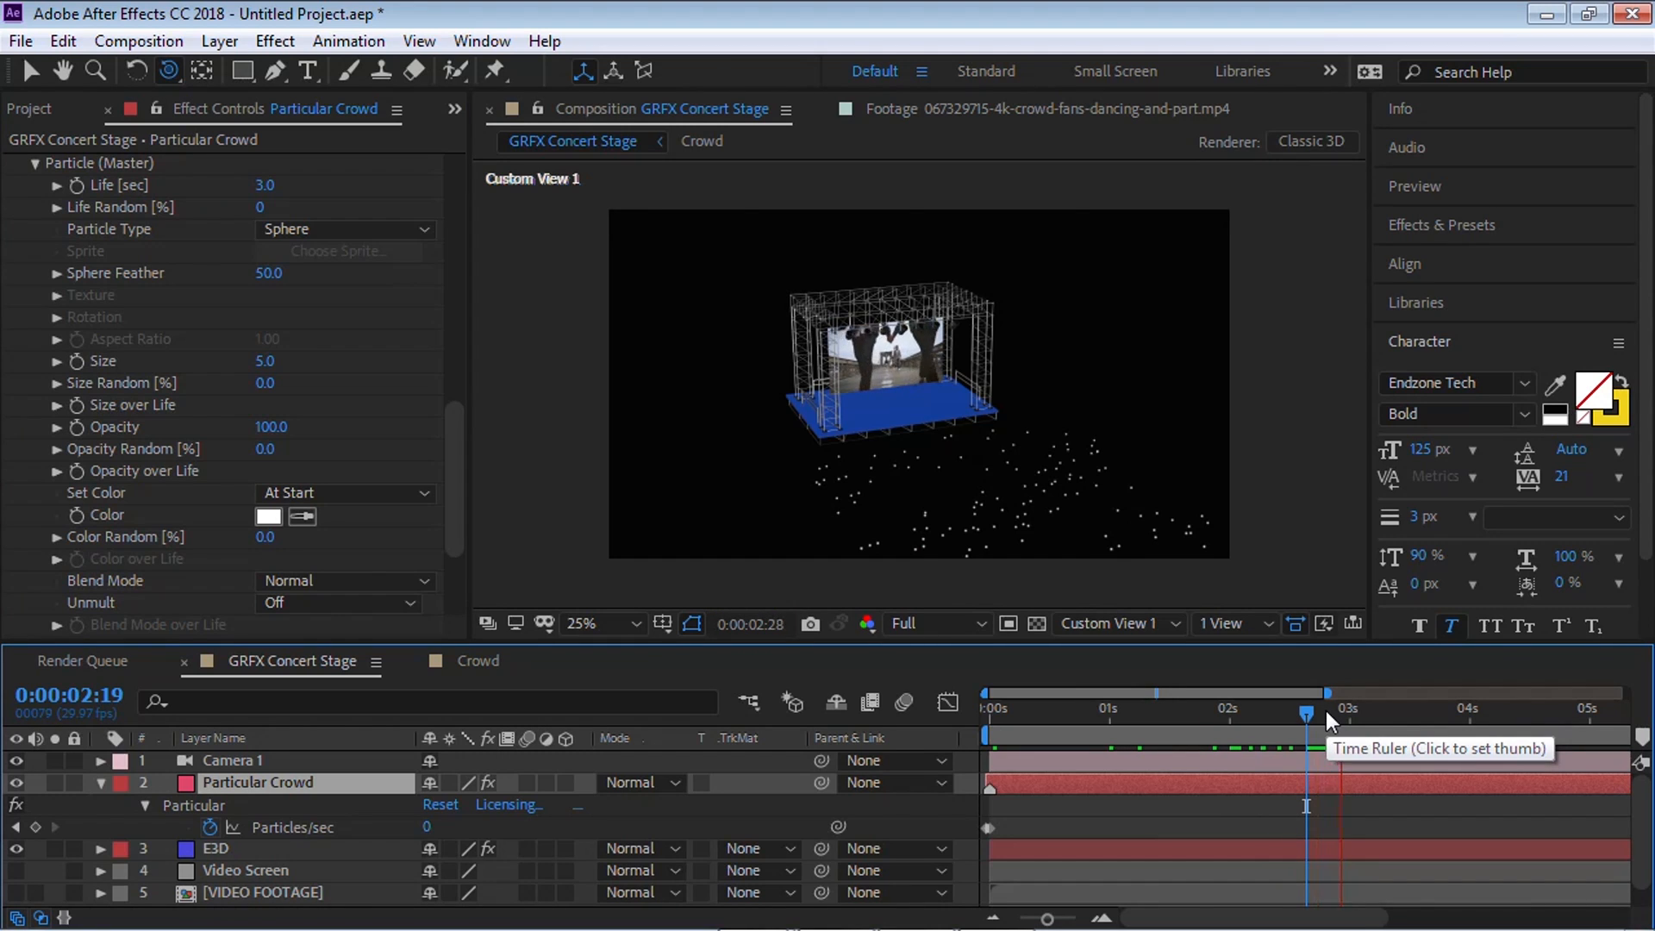
key("space")
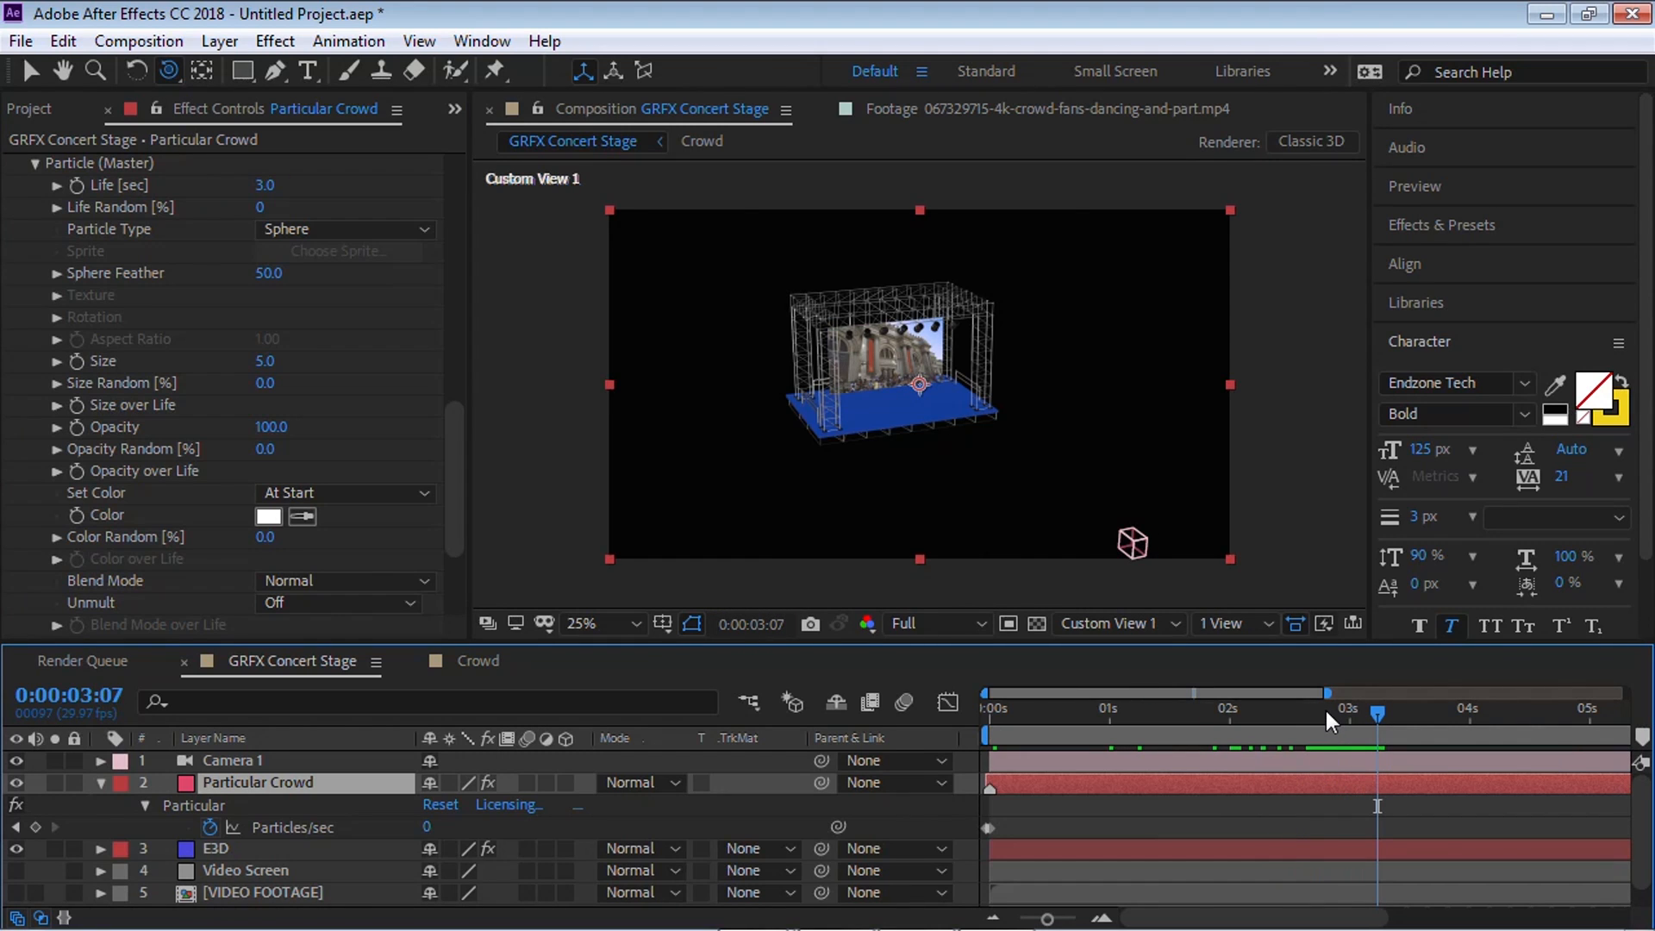
left_click_drag(454, 417, 454, 357)
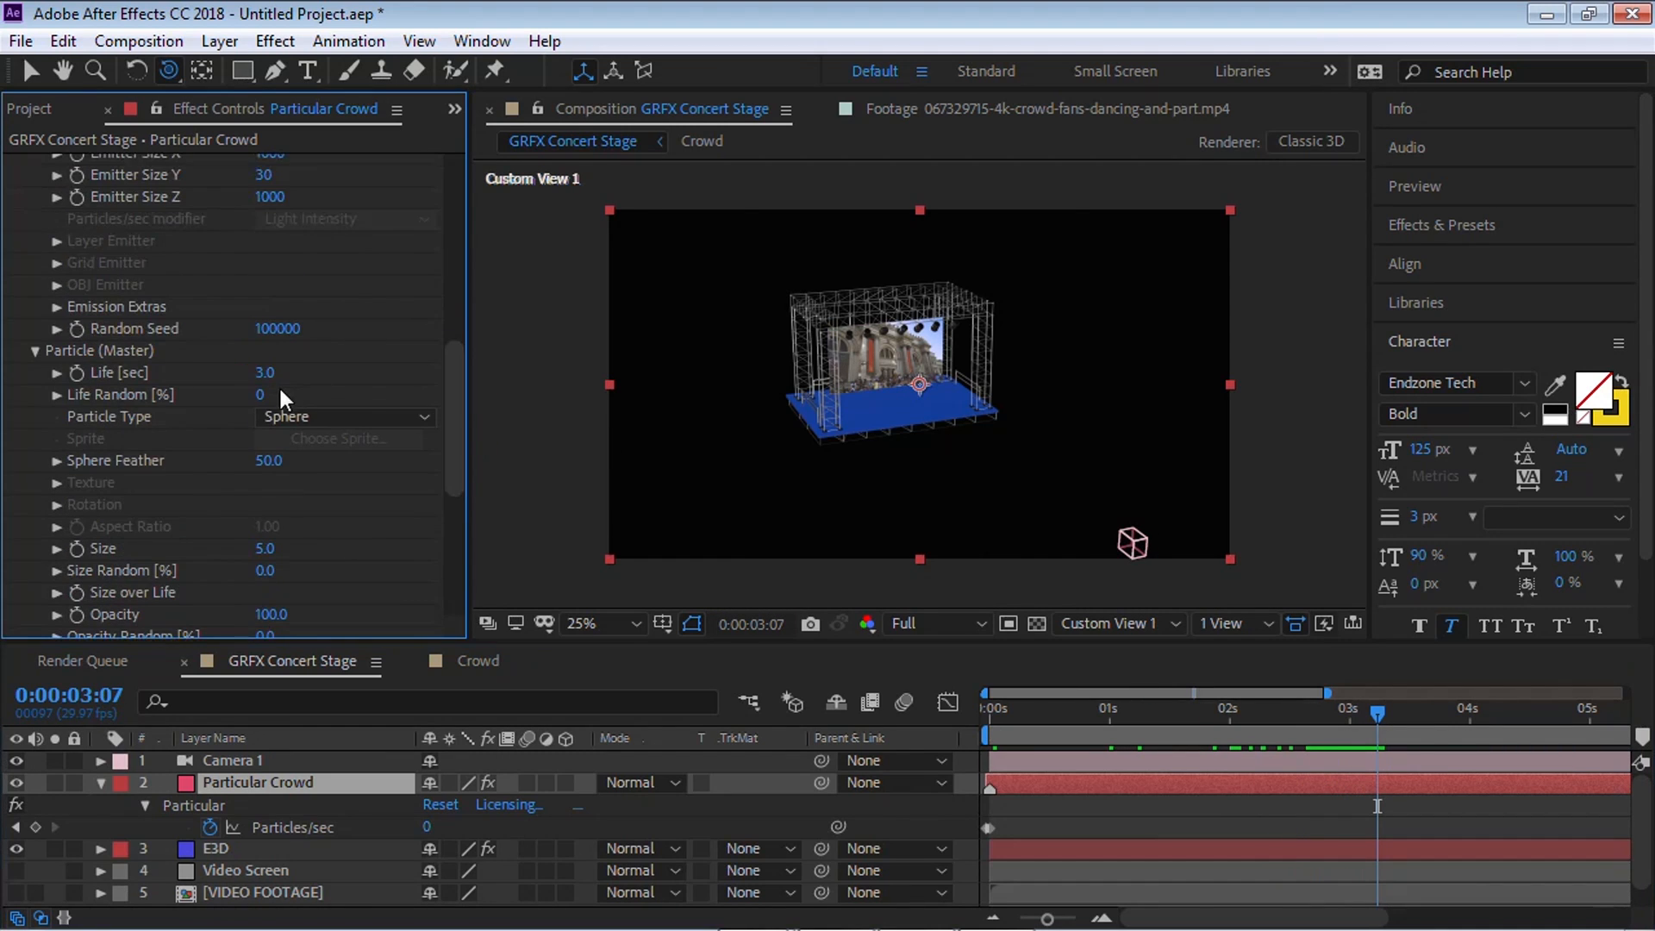
left_click(265, 372)
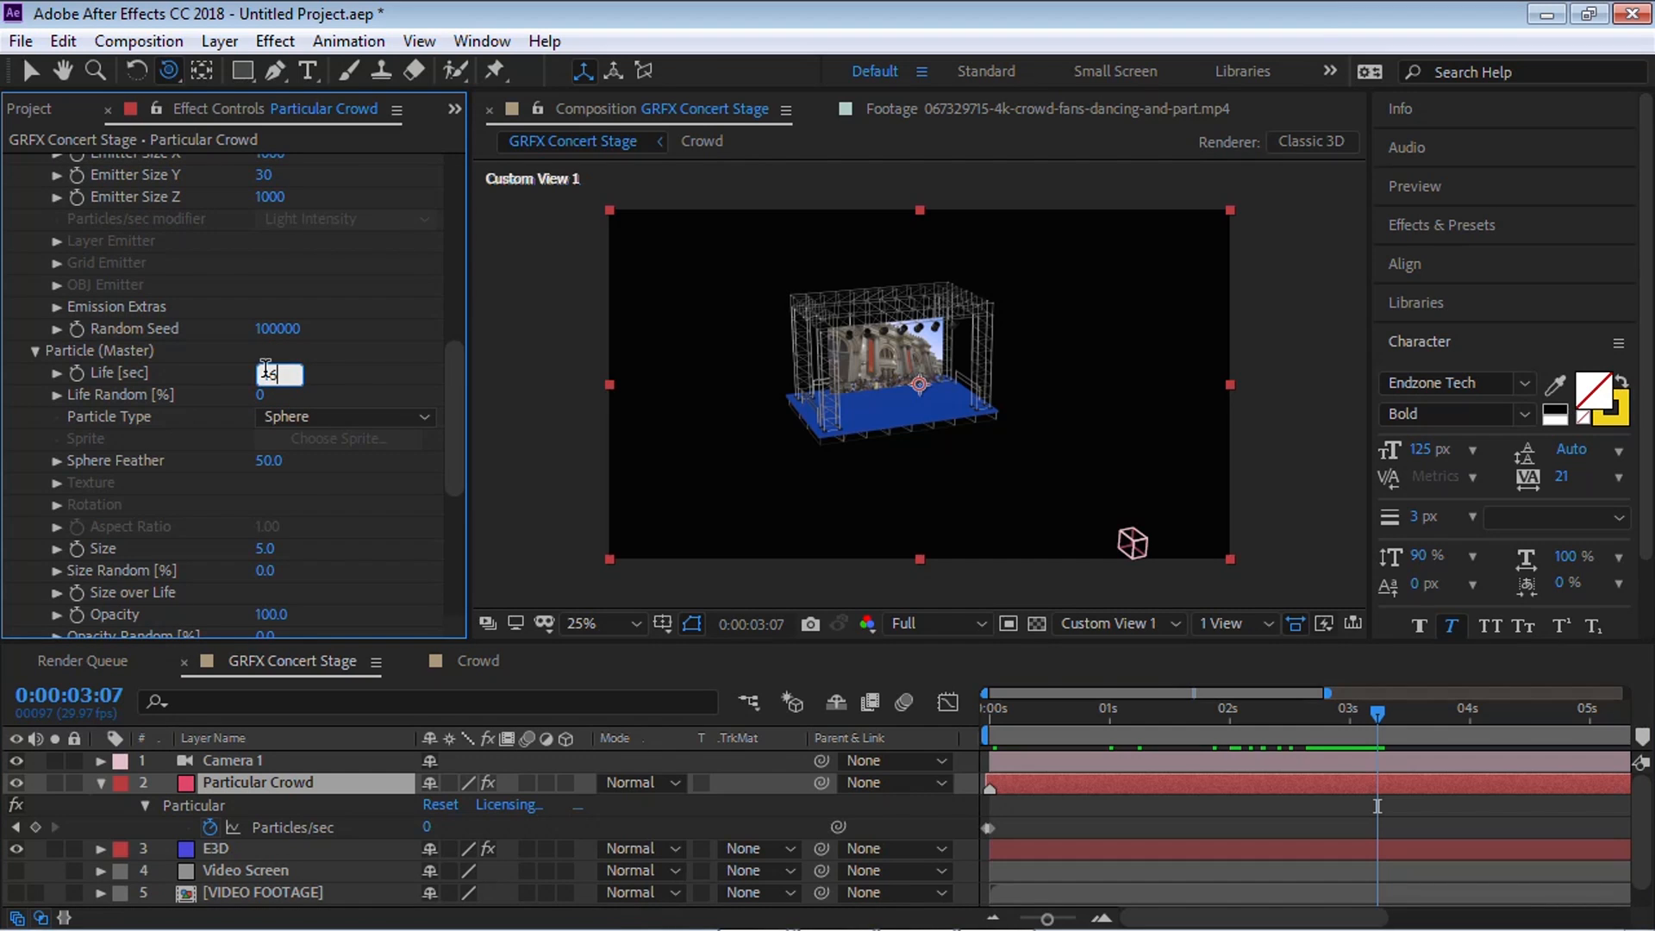
type("5")
key("Return")
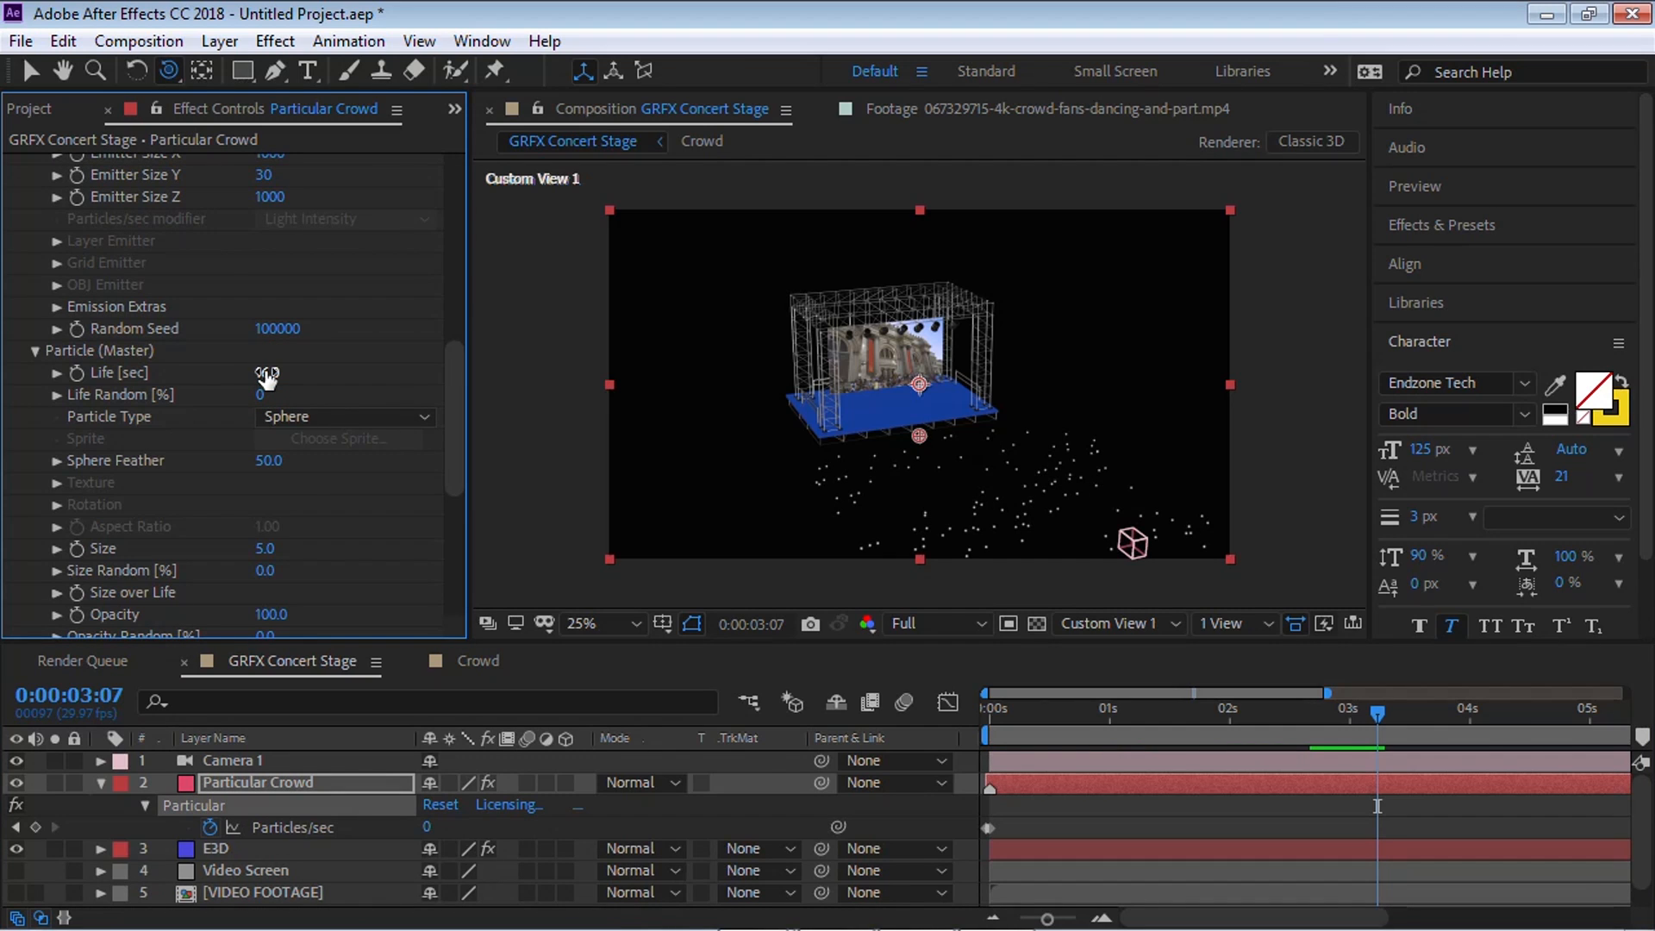
Step: Set the Particle Type to Sprite, using the Crowd layer as its texture with Random - Loop time sampling
left_click(328, 417)
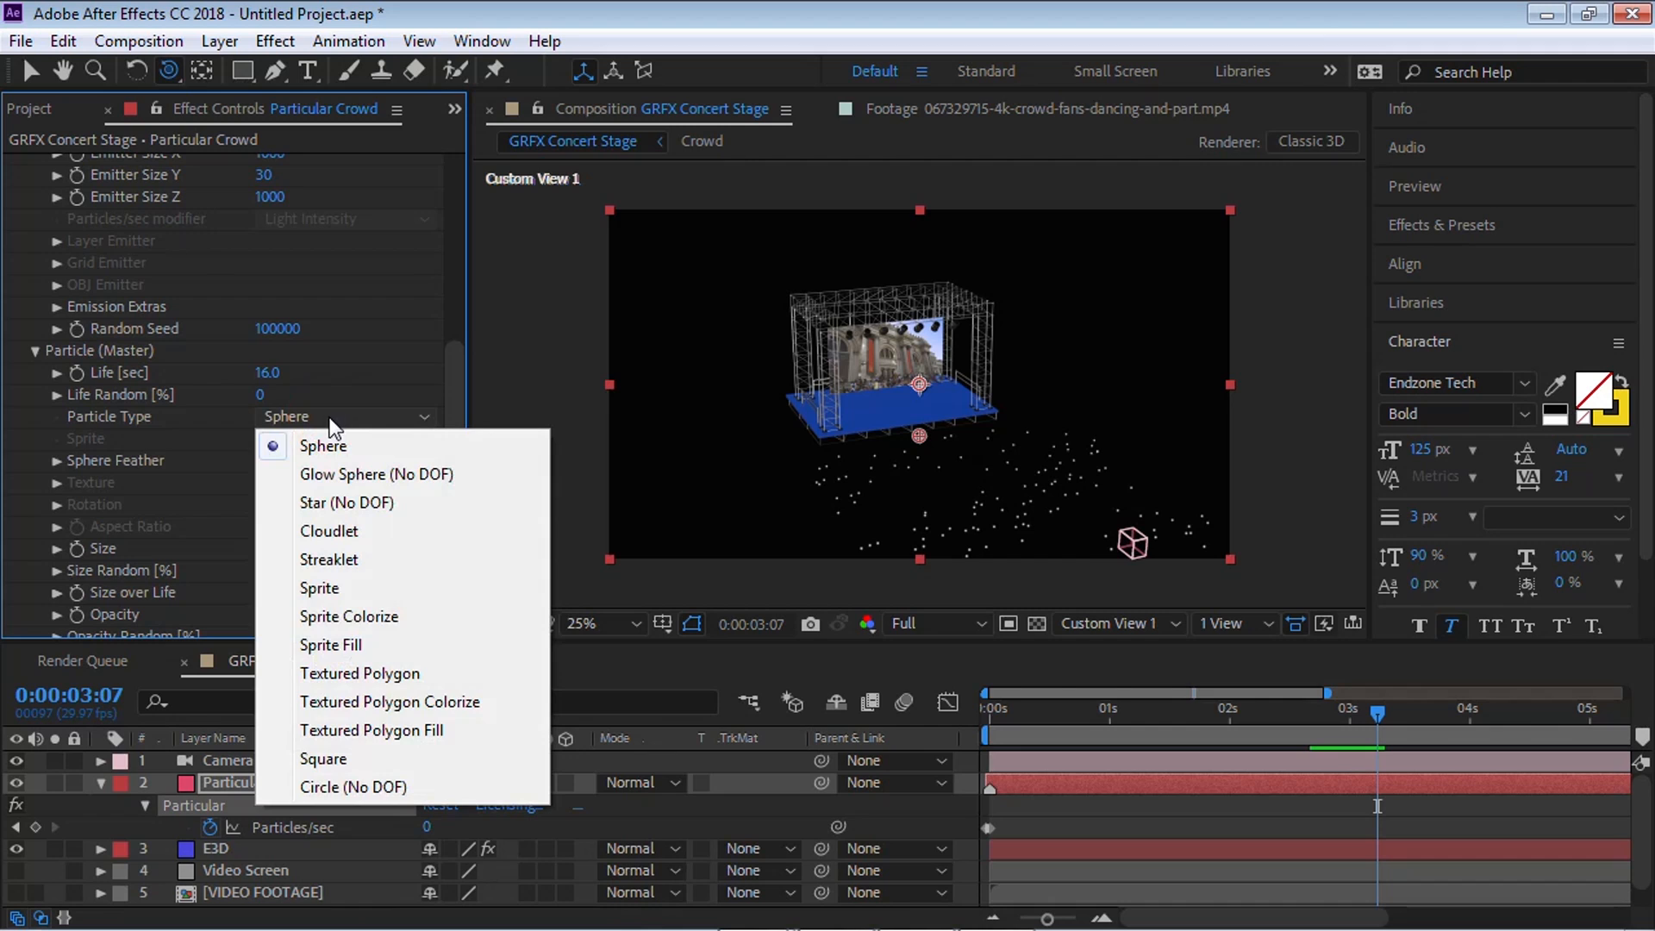
left_click(332, 587)
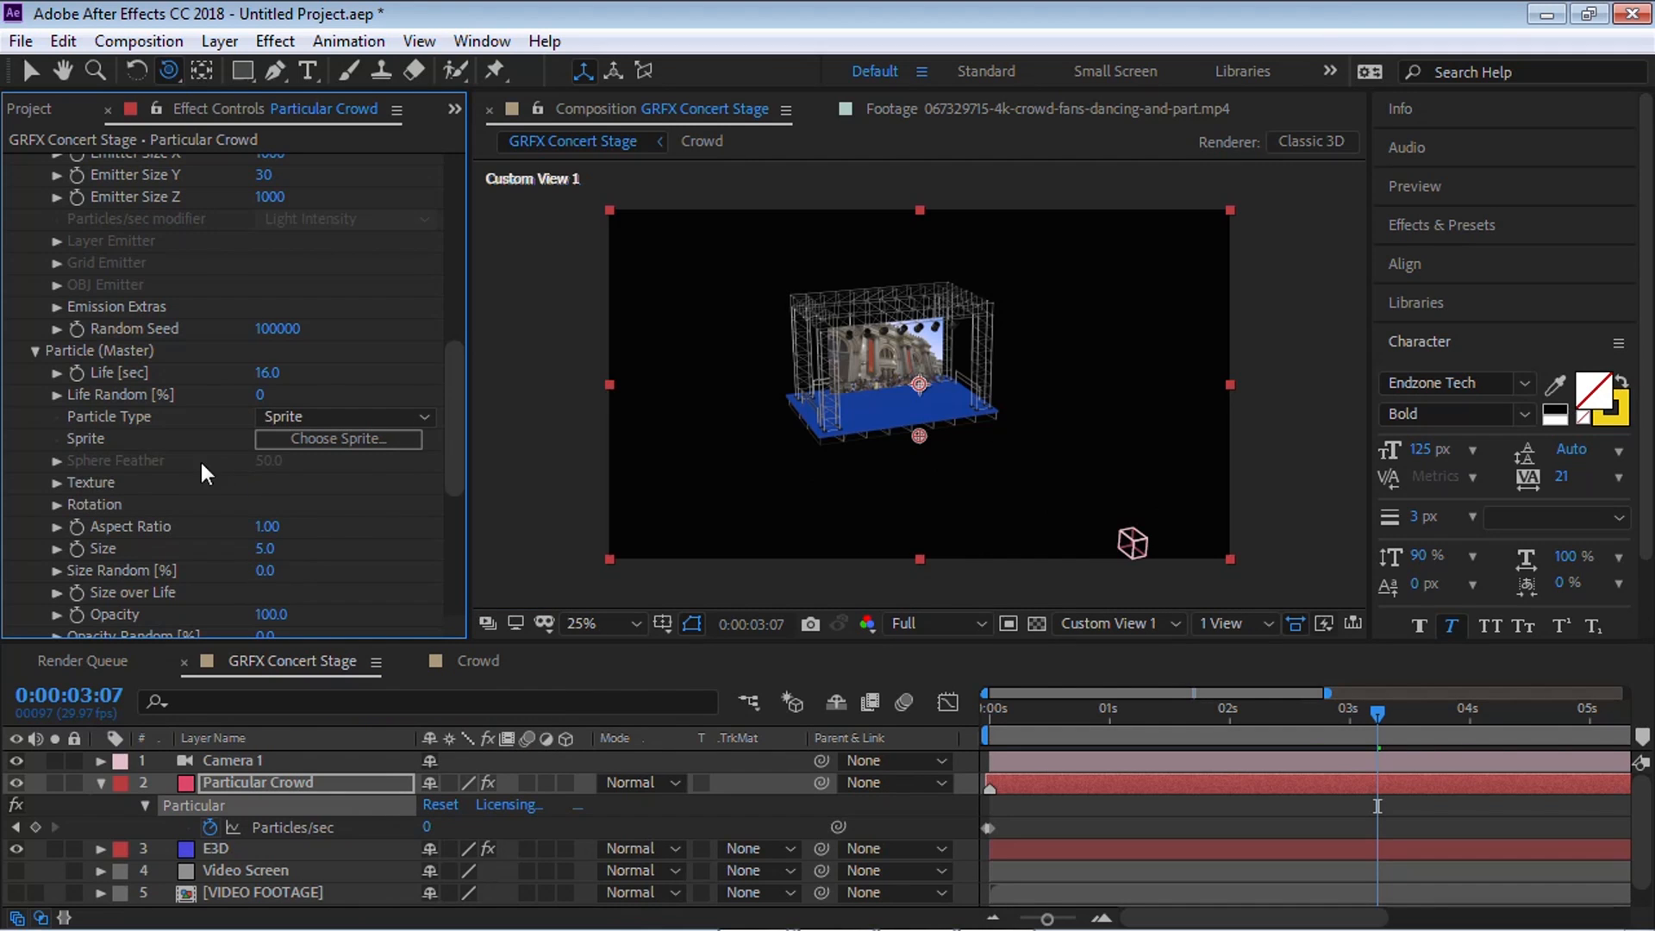
left_click(57, 483)
left_click(297, 505)
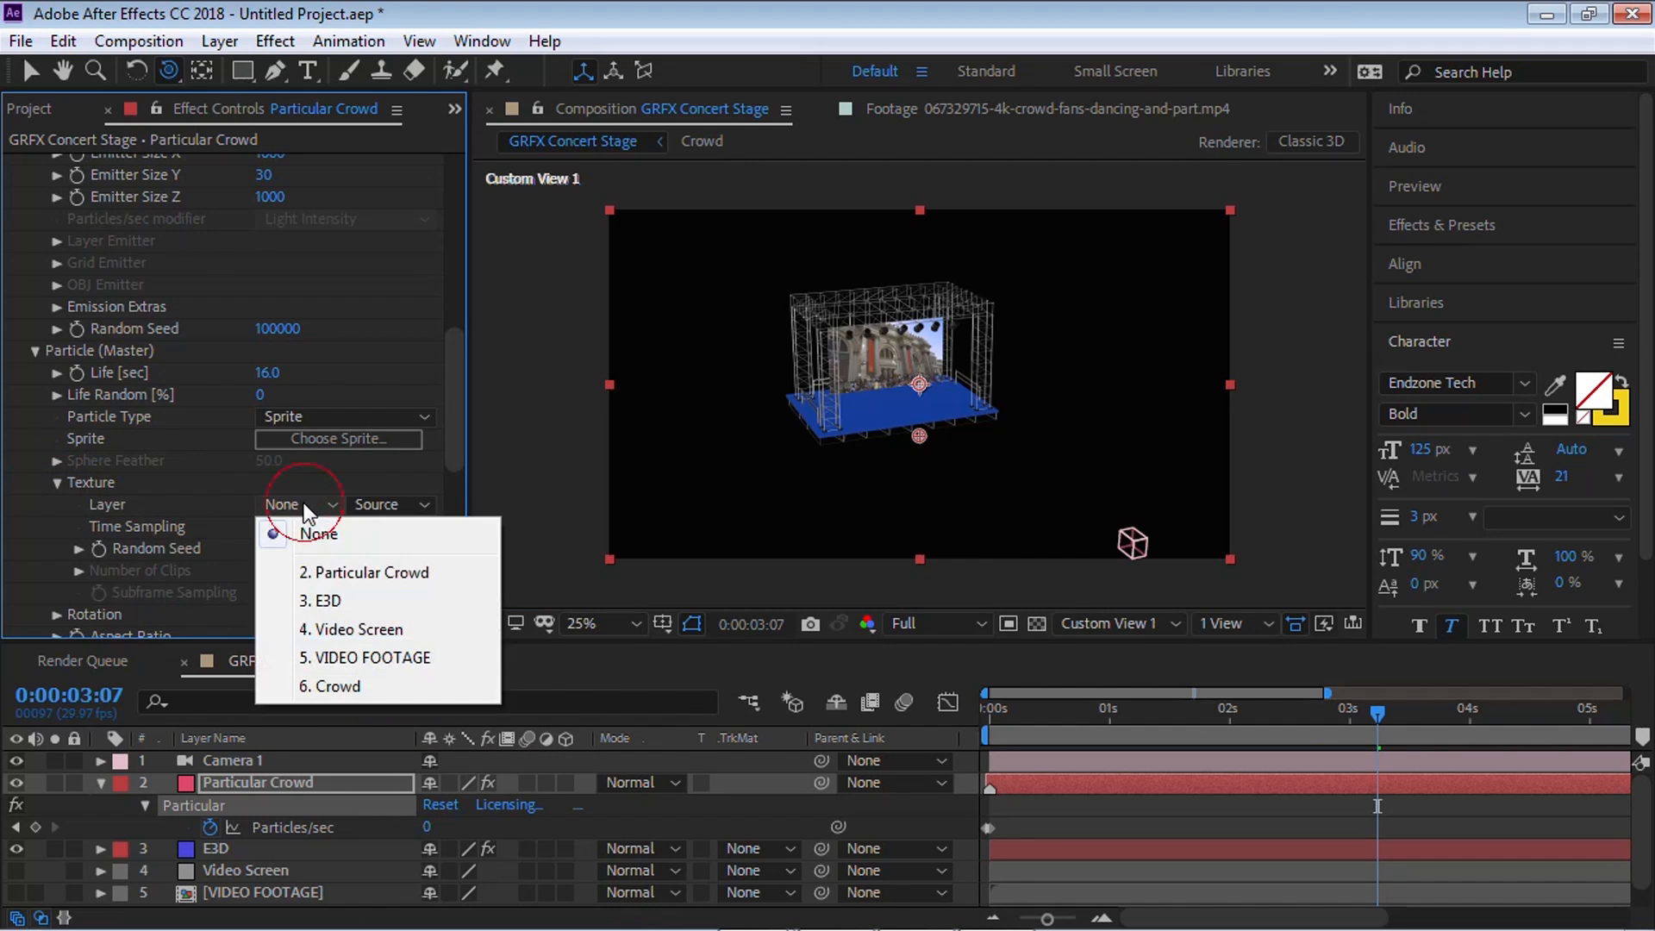
left_click(335, 681)
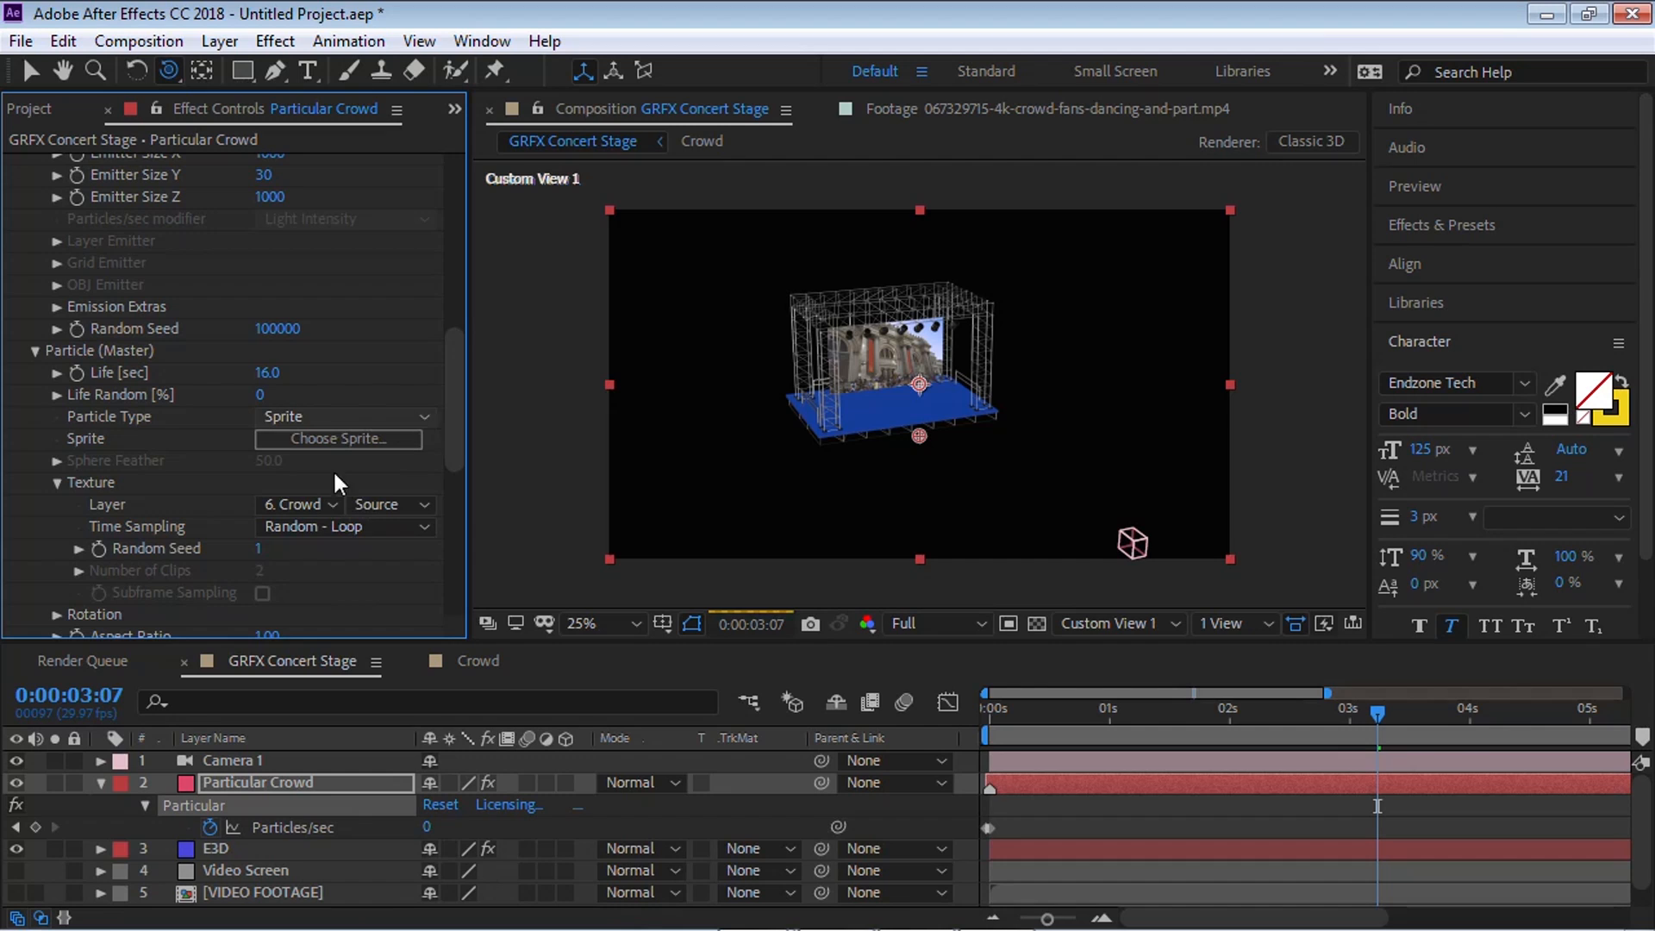
left_click(303, 528)
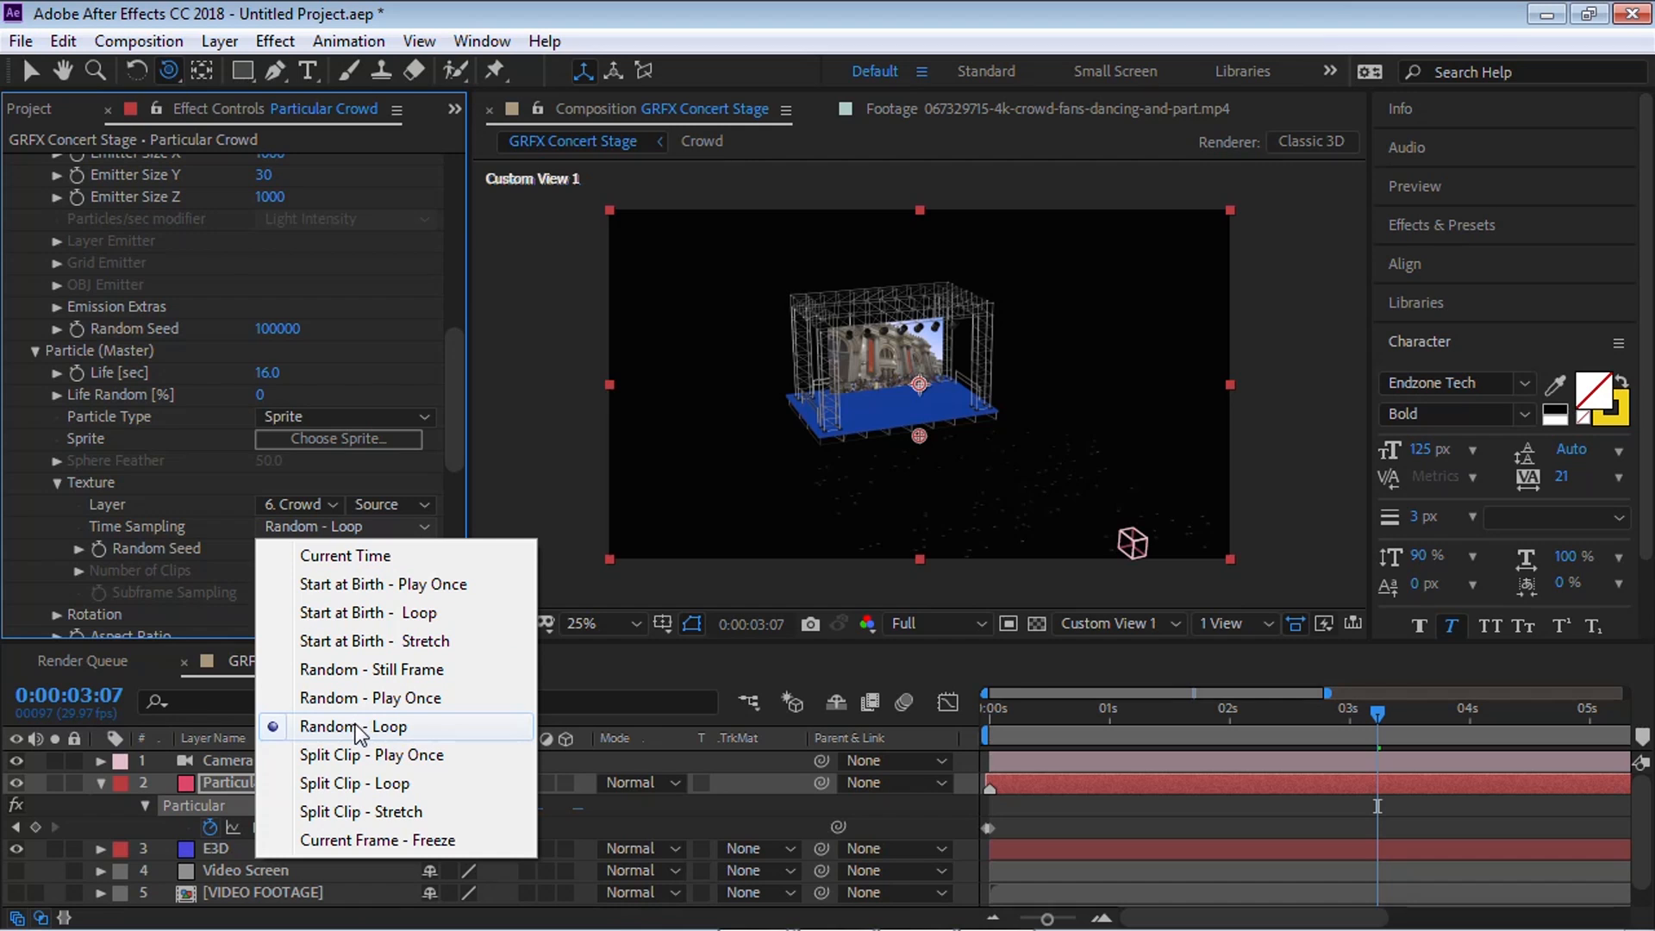
left_click(355, 725)
left_click(380, 528)
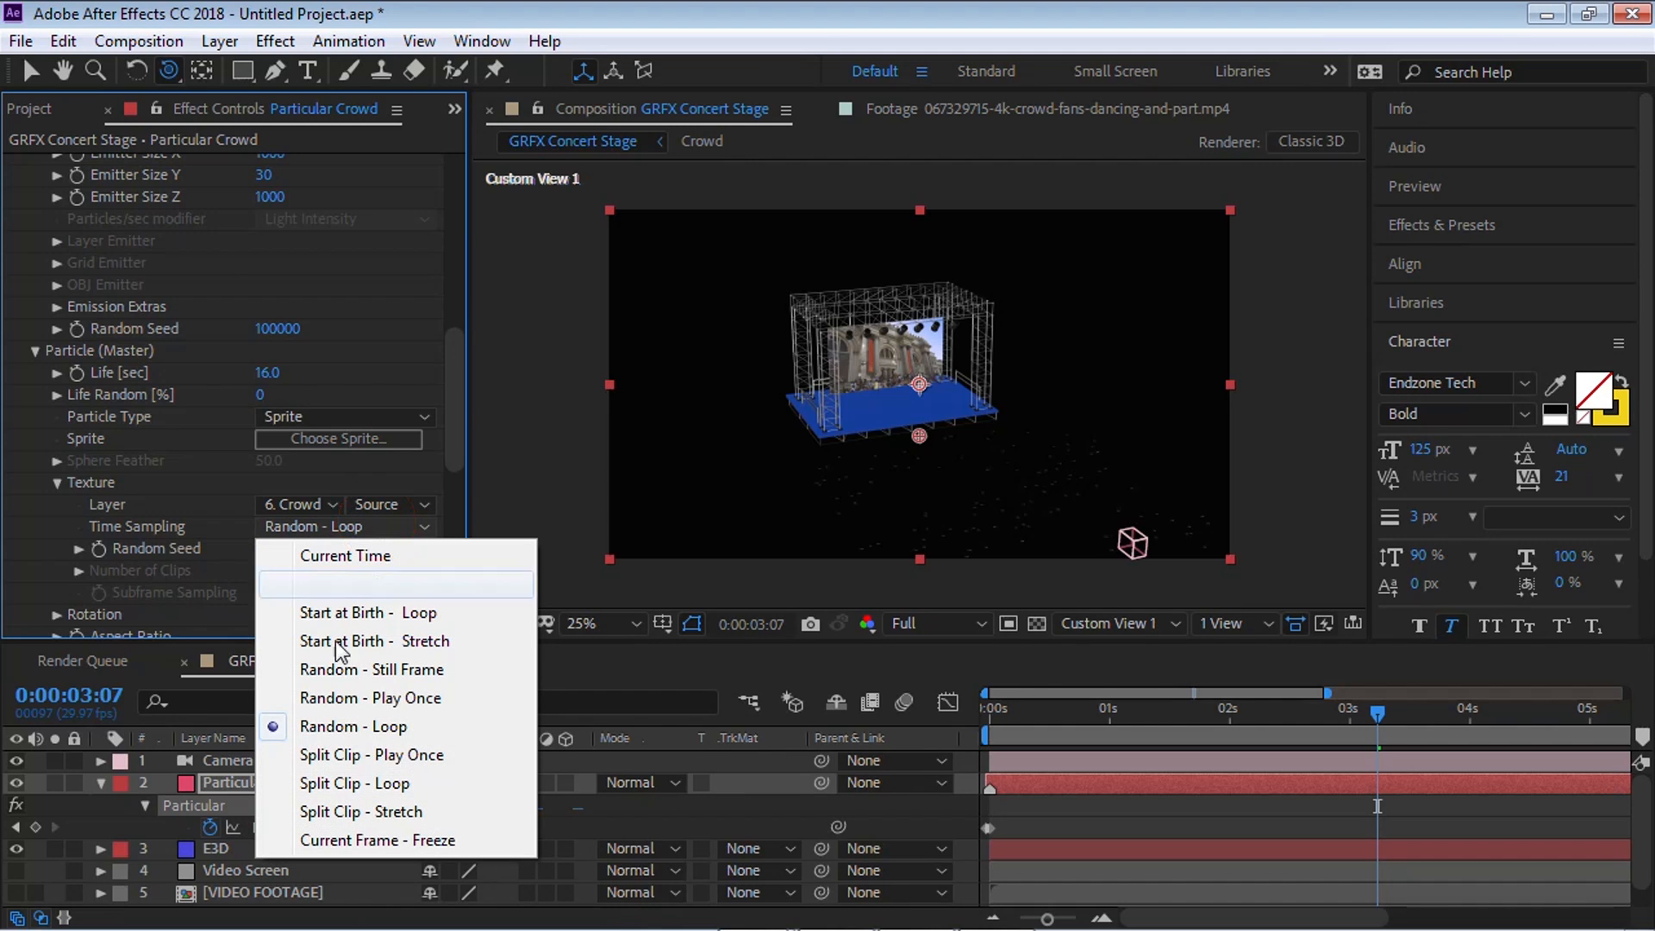
left_click(325, 724)
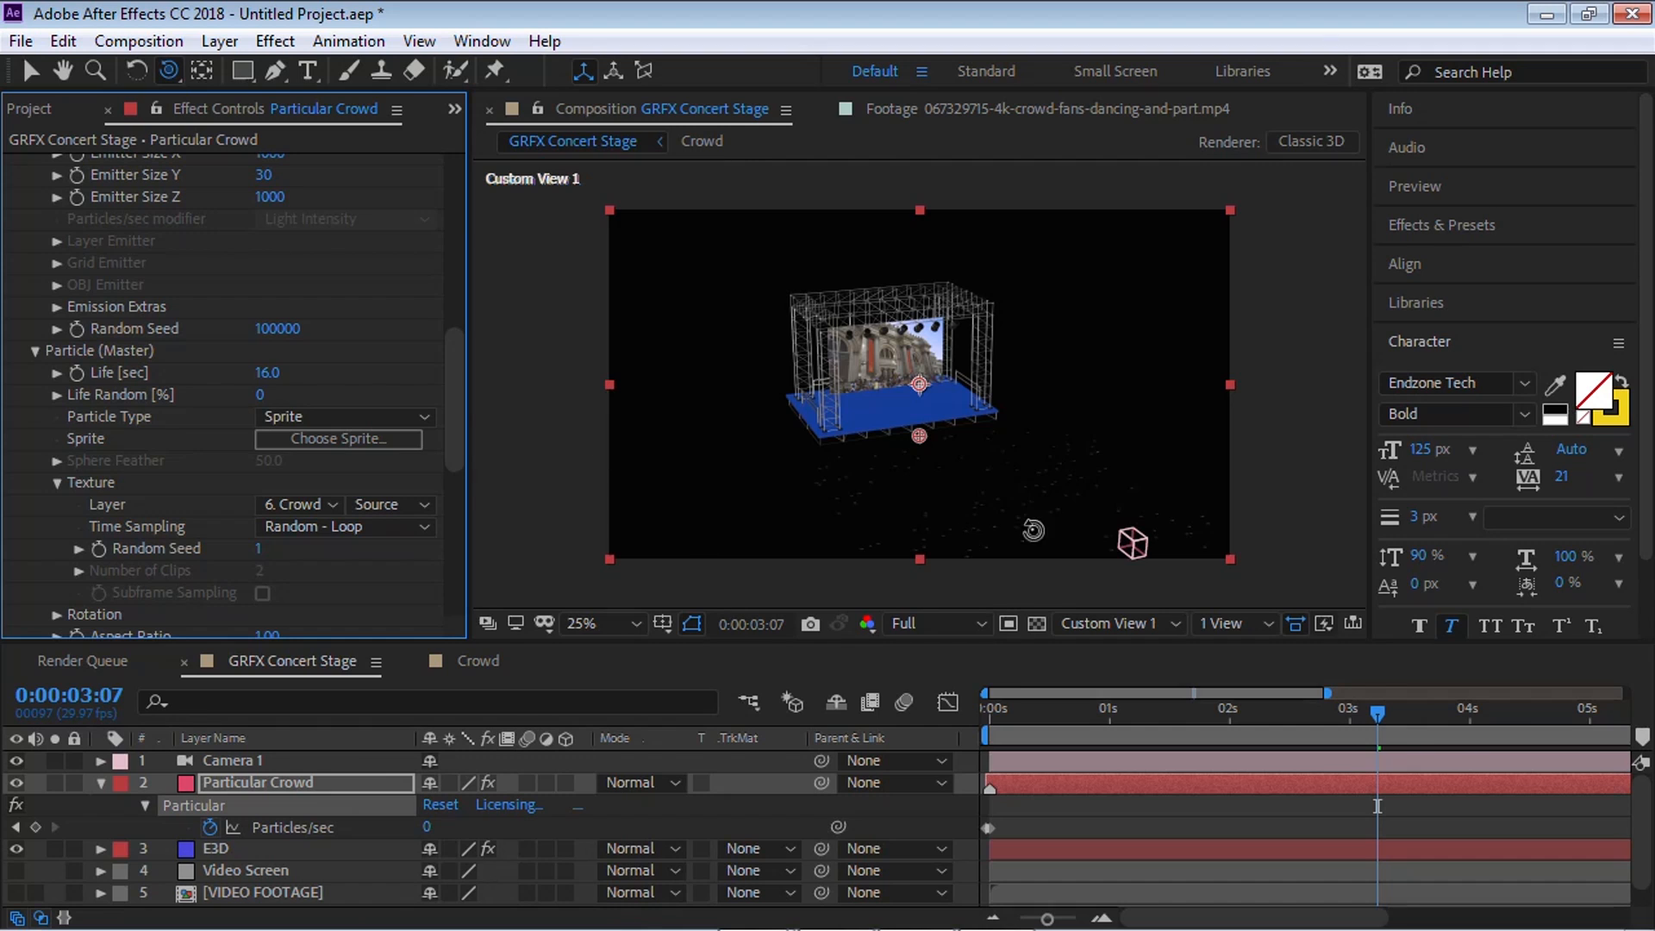
Step: Set the particle Size to 130 and inspect the crowd in front of the stage from another angle
left_click_drag(463, 422, 437, 488)
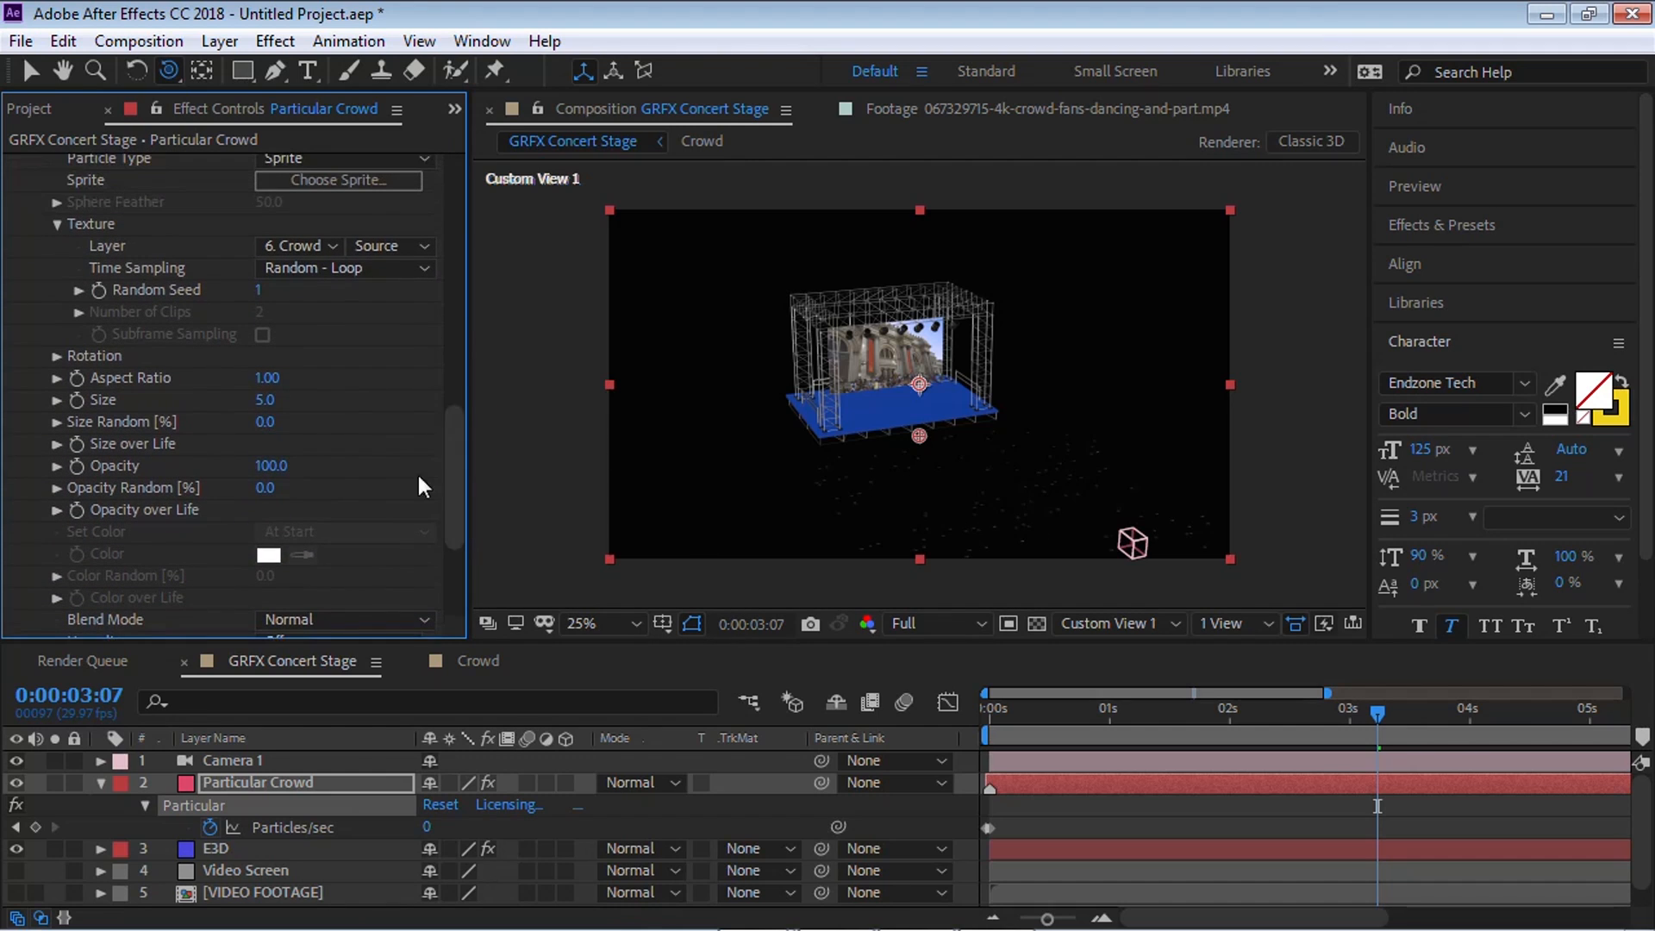
left_click(268, 401)
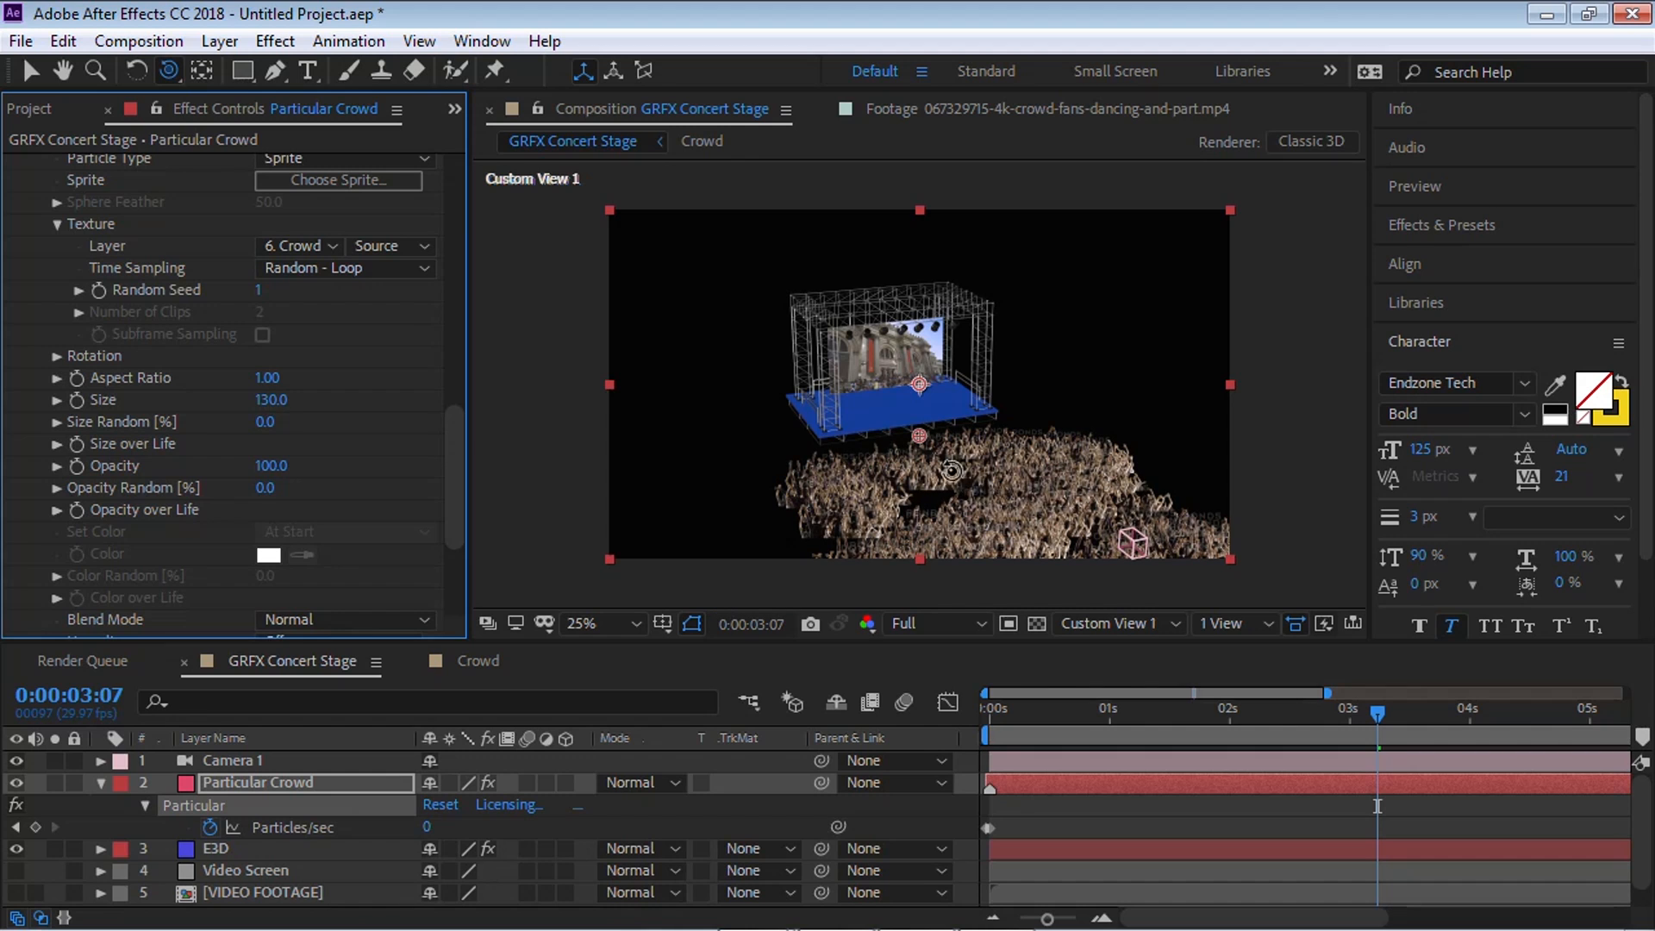
left_click(1047, 485)
left_click_drag(1047, 485, 1031, 458)
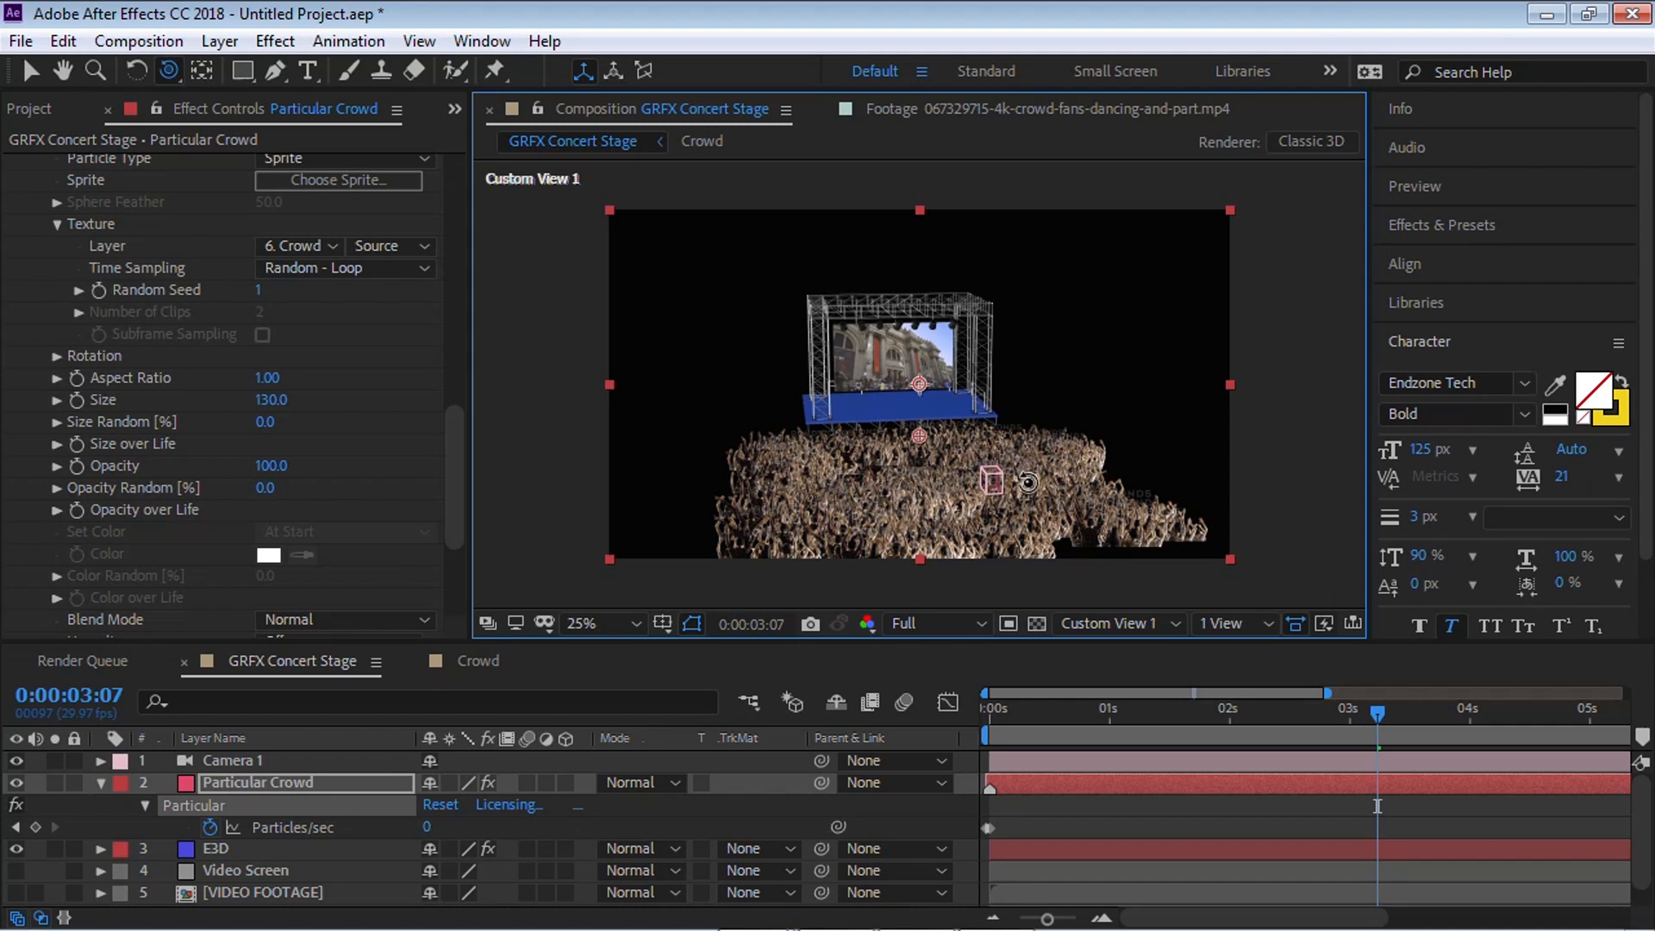
Step: Turn on Shading in the Shading (Master) settings of the Particular Crowd layer and collapse the layer's properties
left_click_drag(450, 436, 457, 500)
left_click(35, 516)
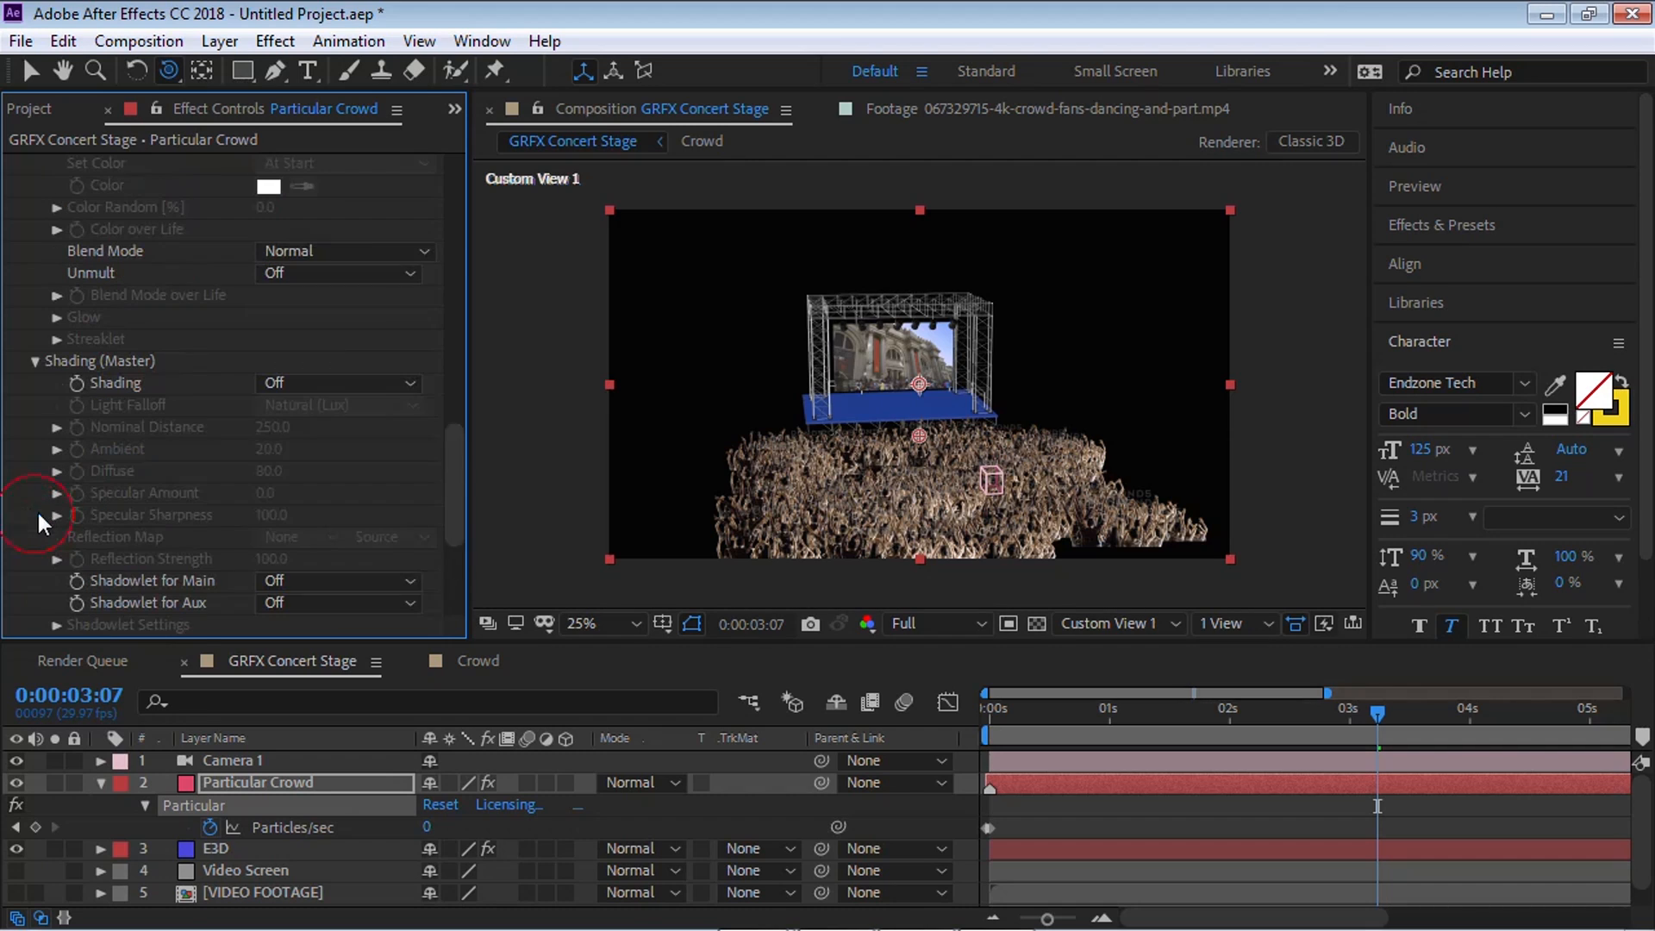
left_click(309, 378)
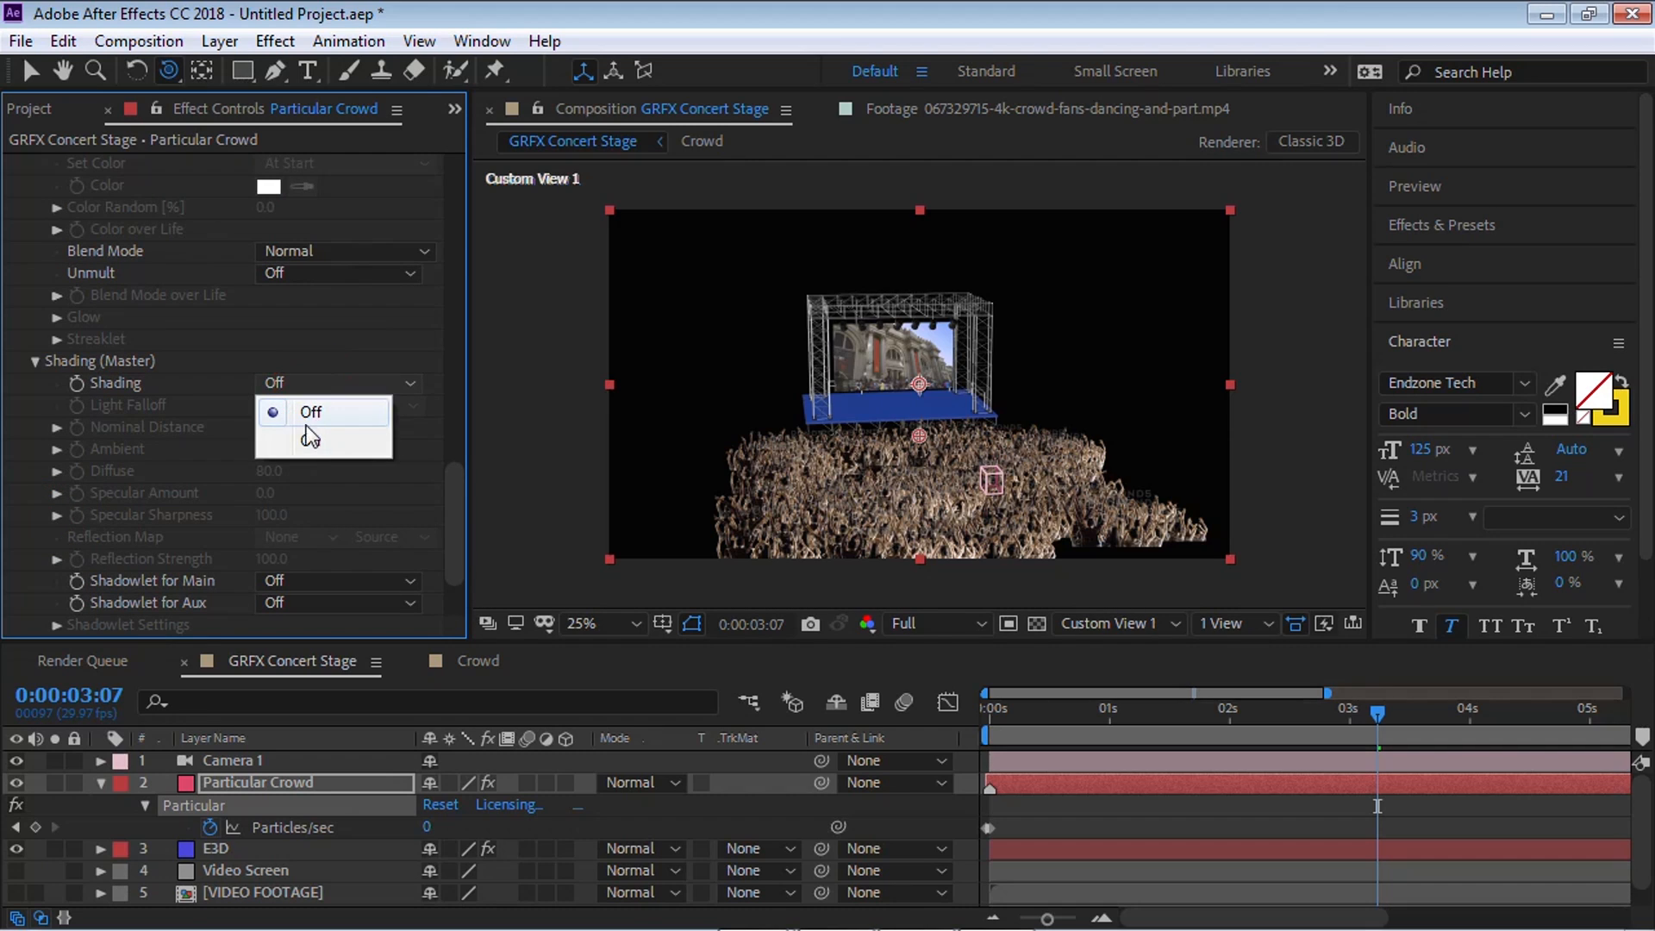
left_click(312, 433)
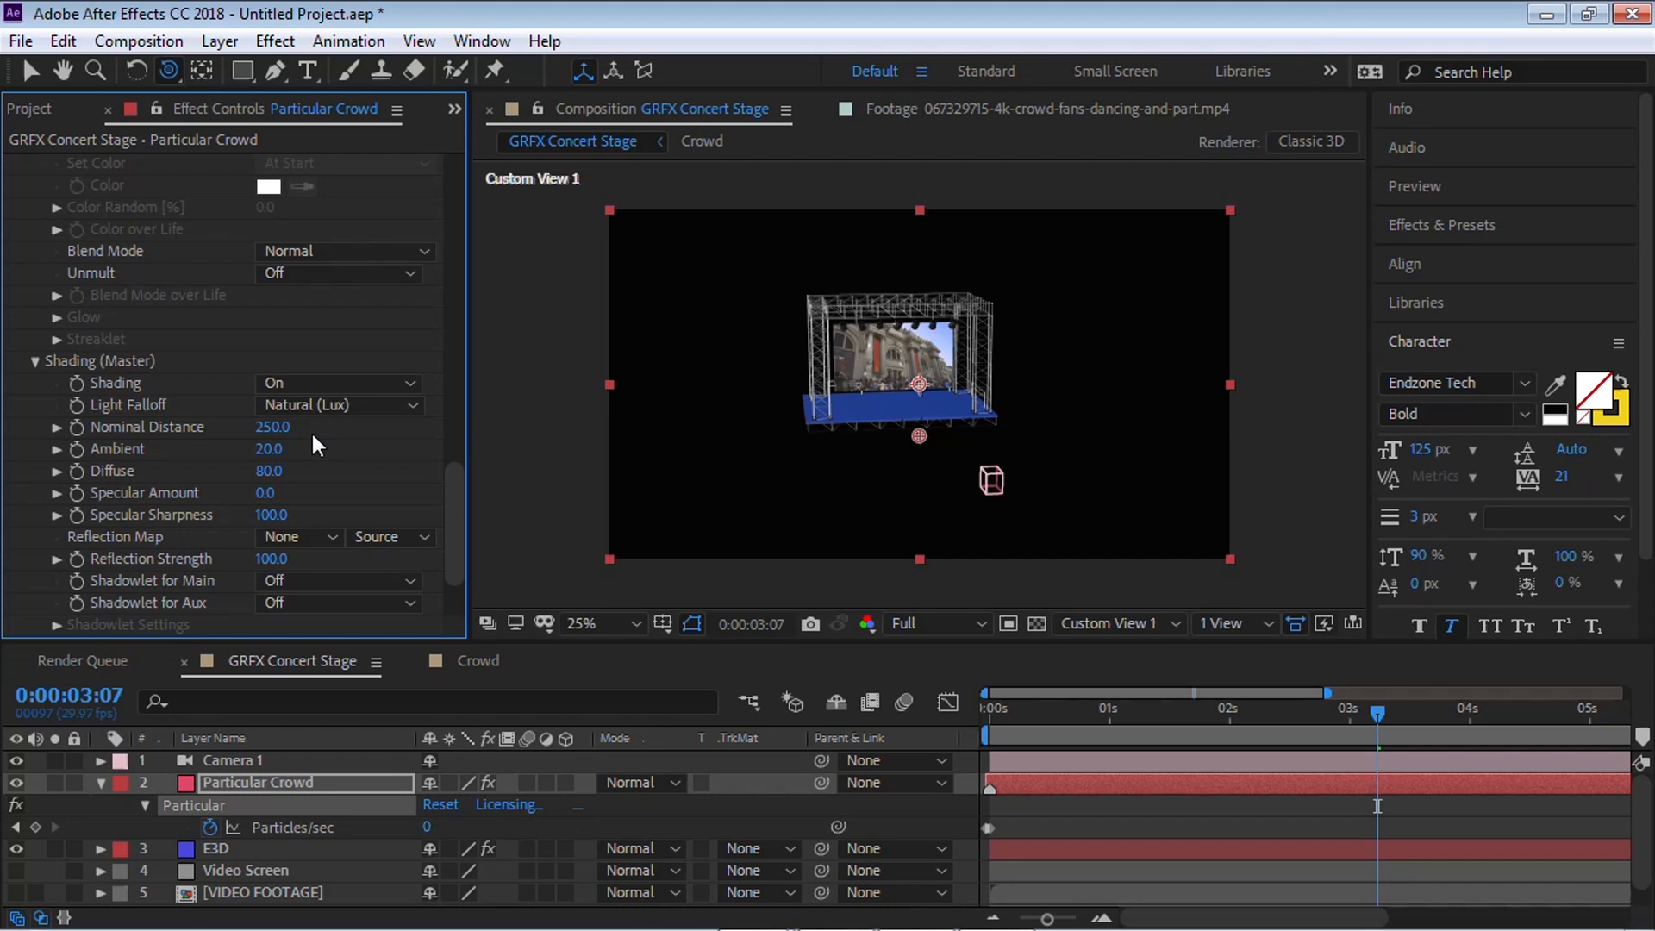
left_click(100, 782)
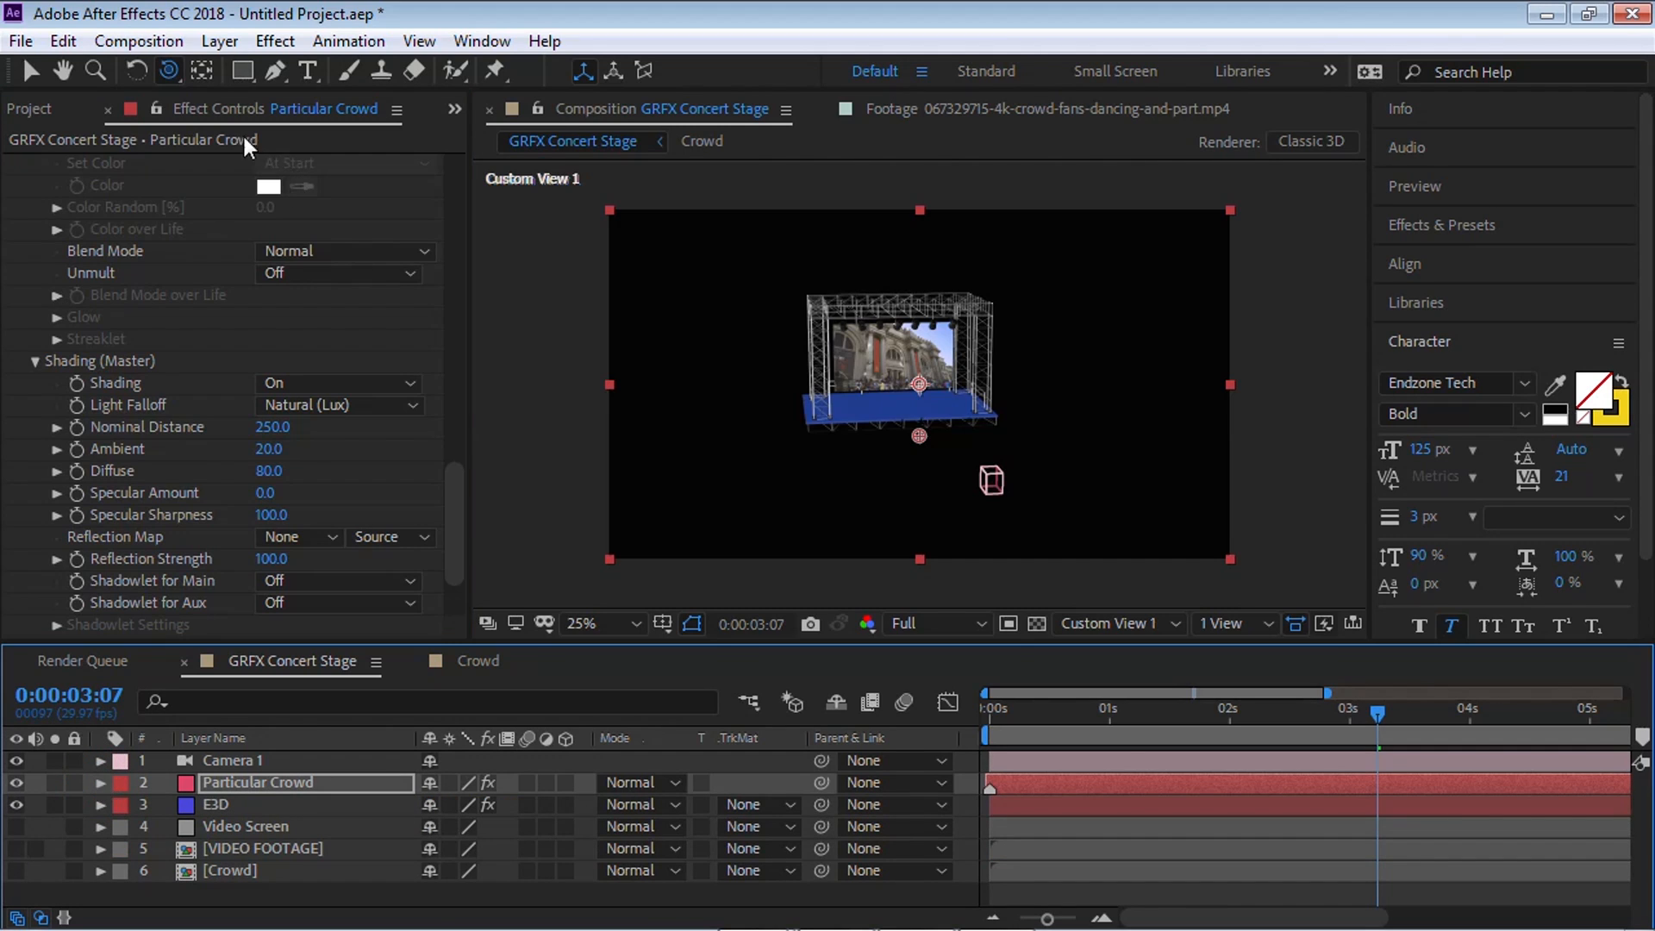
Step: Add a white Point light with no falloff and no cast shadows to the GRFX Concert Stage composition
left_click(219, 40)
mouse_move(405, 42)
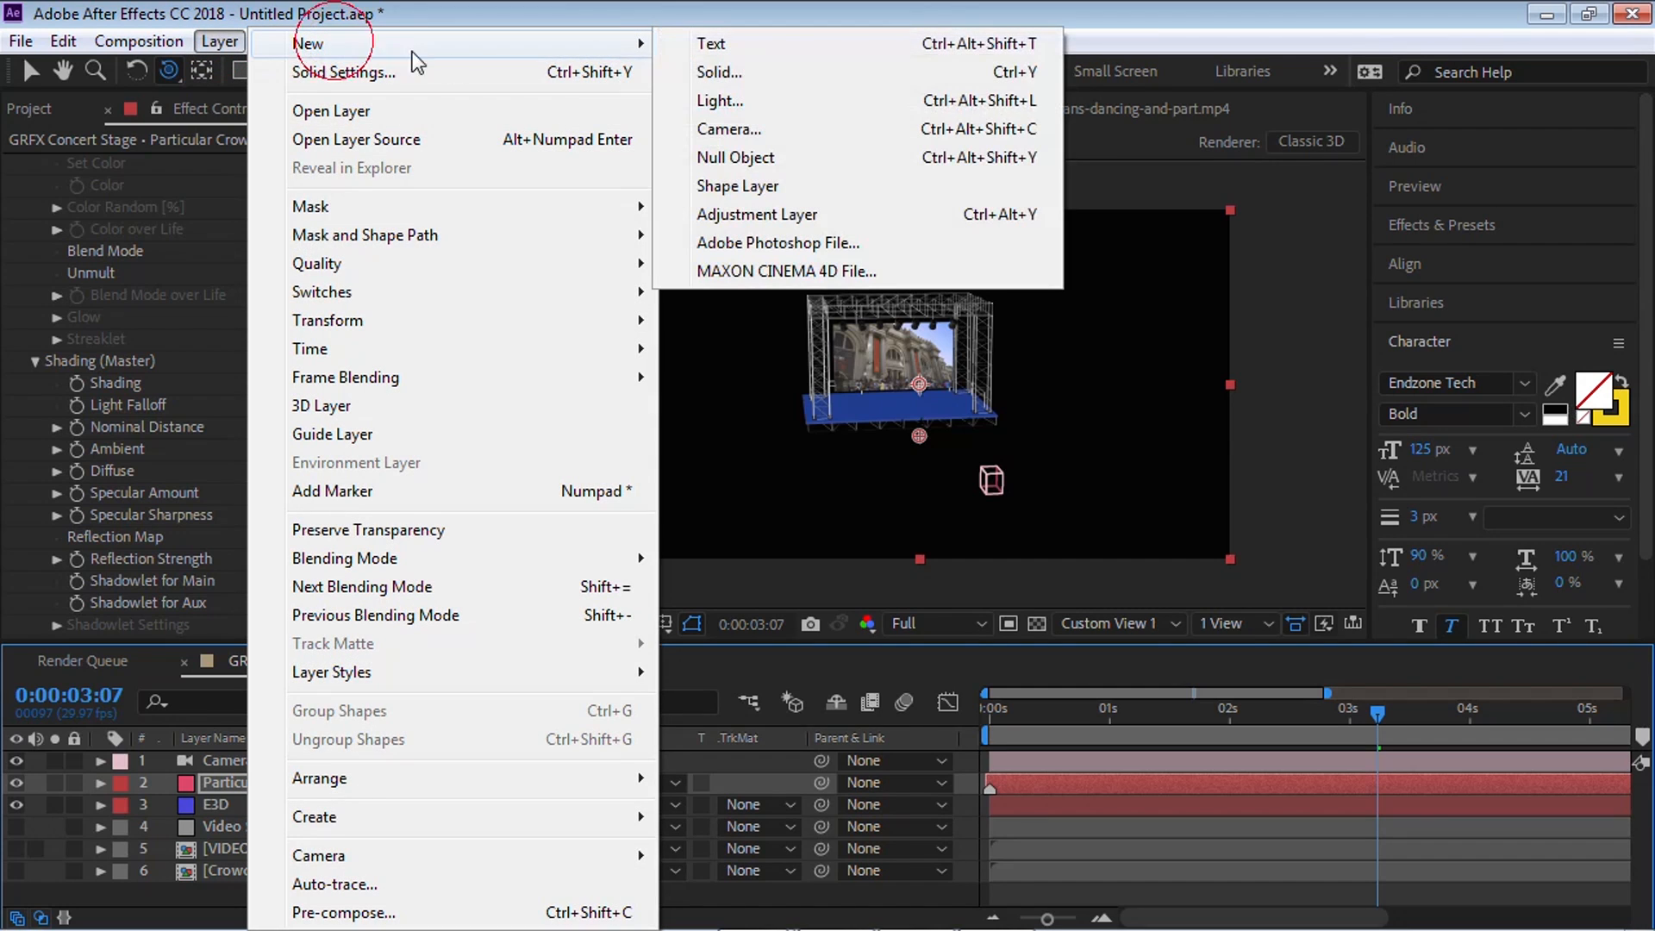
left_click(741, 100)
left_click(255, 131)
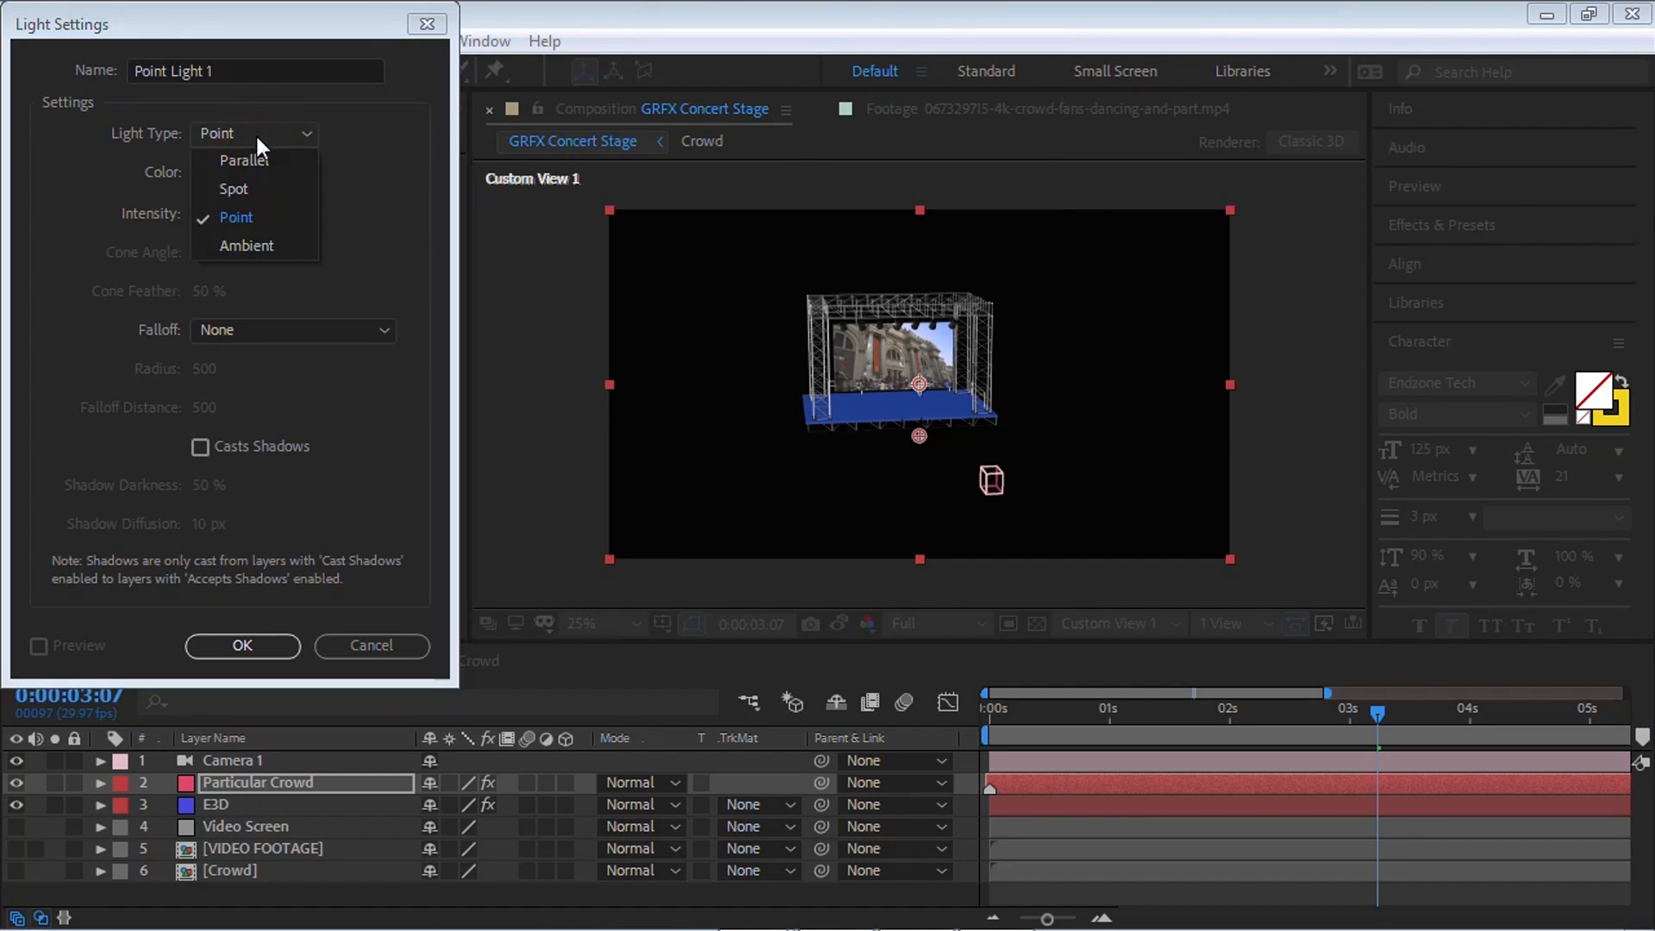
left_click(240, 217)
left_click(208, 213)
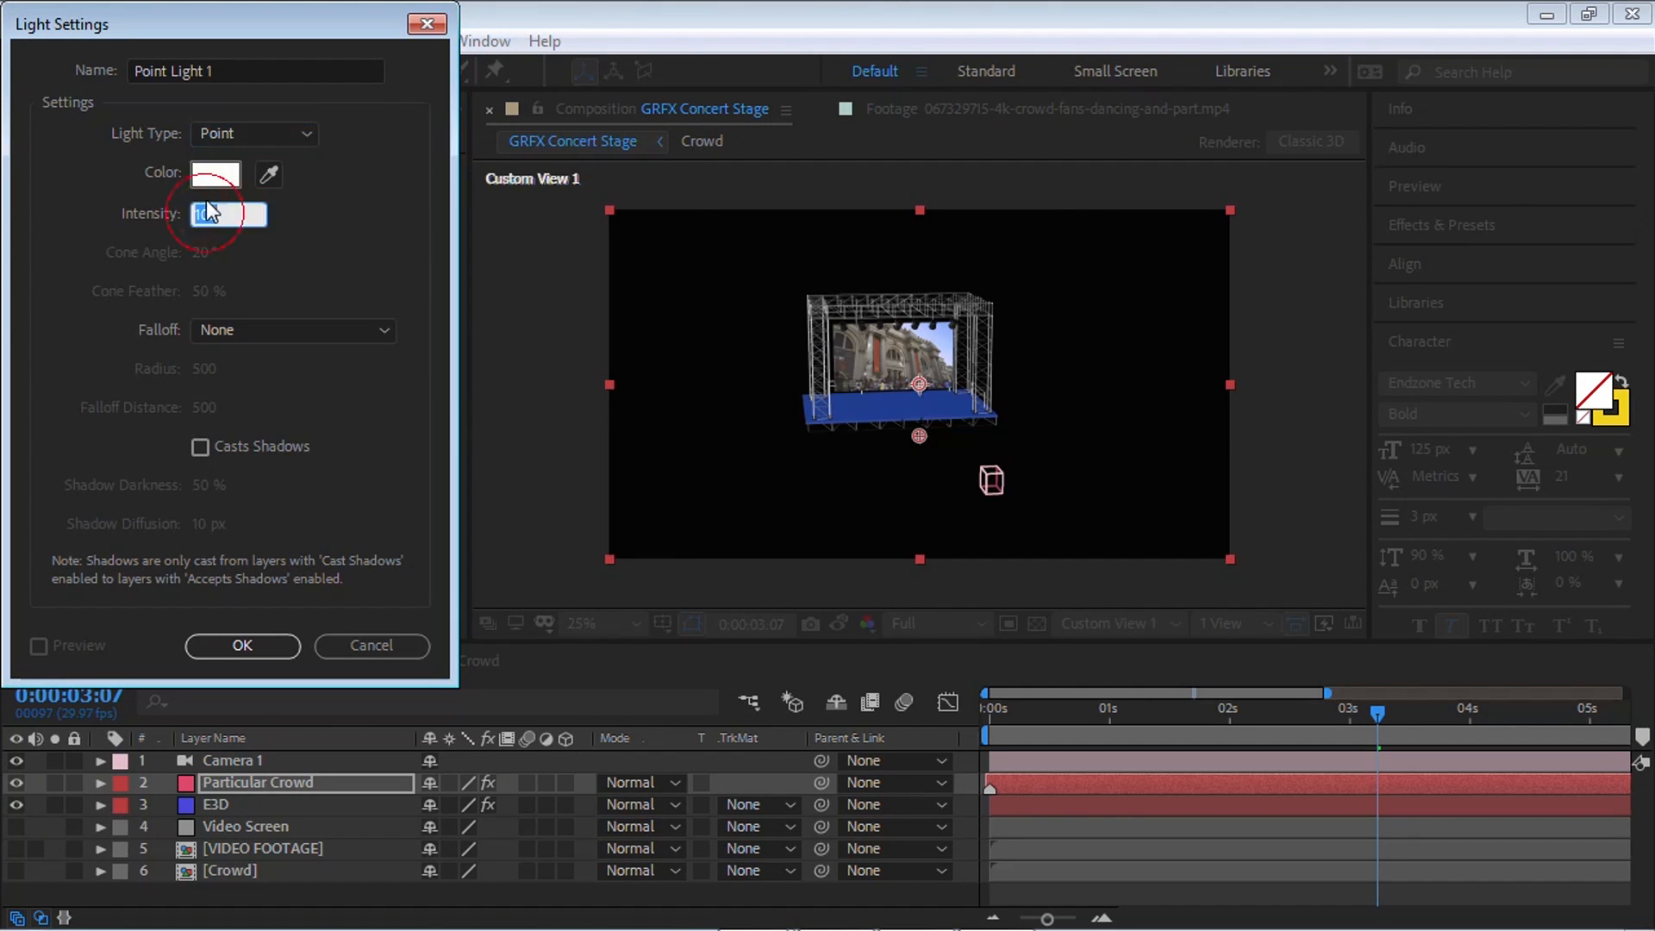
key("Return")
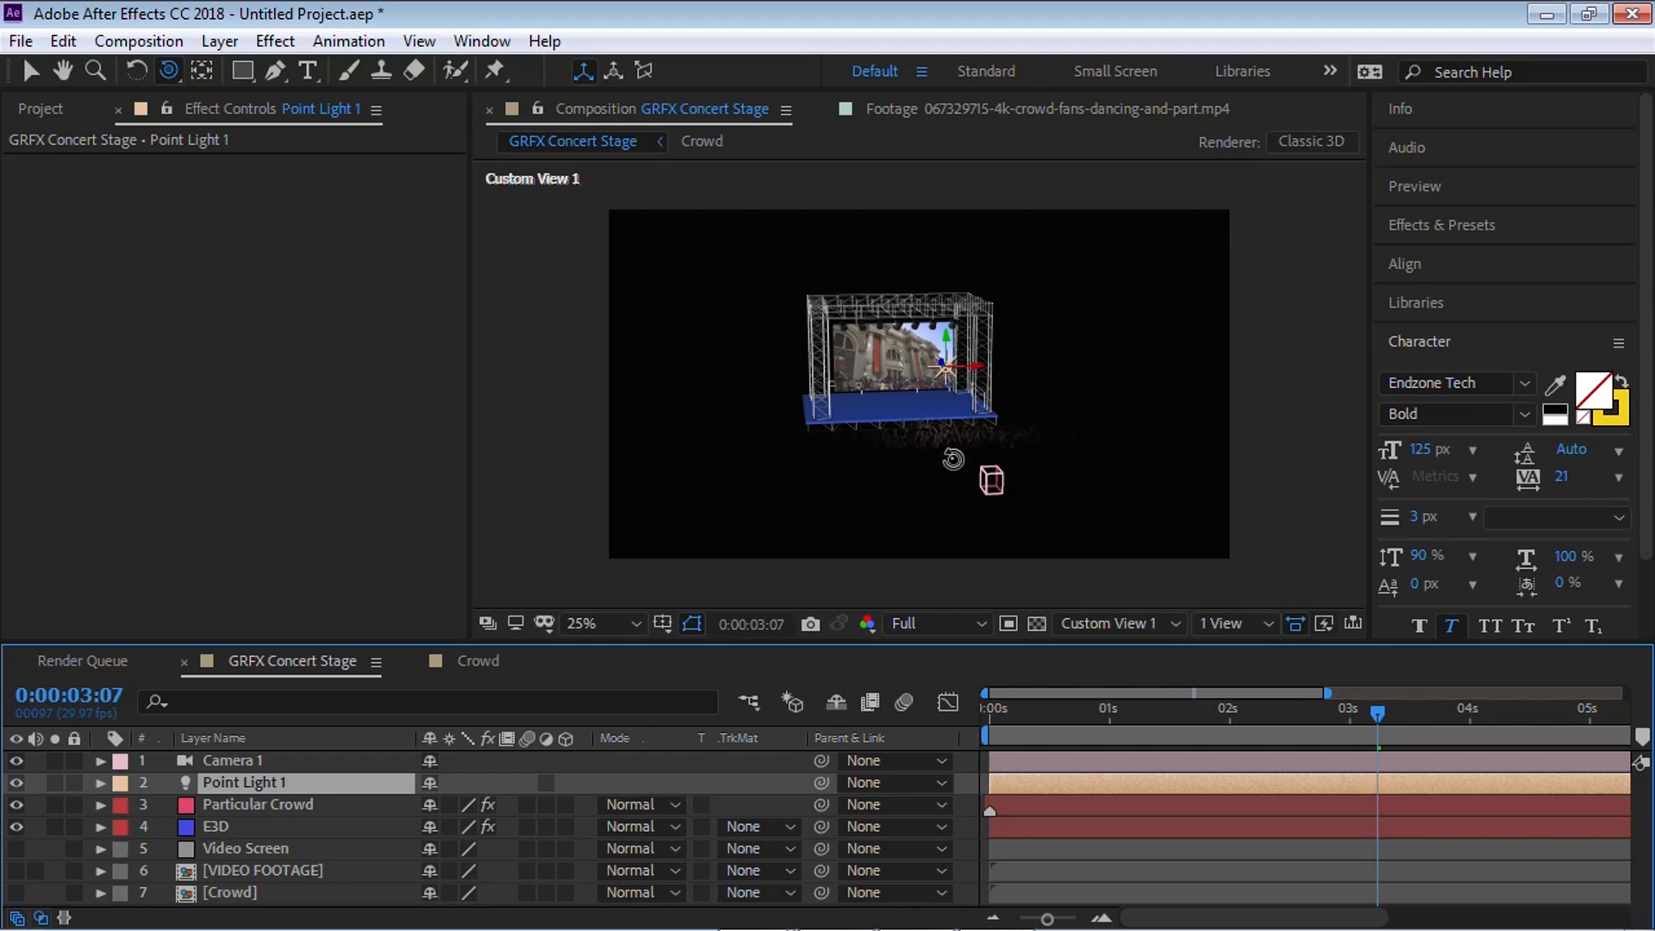
Step: View the stage scene from the Top with the transparency grid shown behind it
key("c")
key("c")
left_click_drag(941, 500, 994, 451)
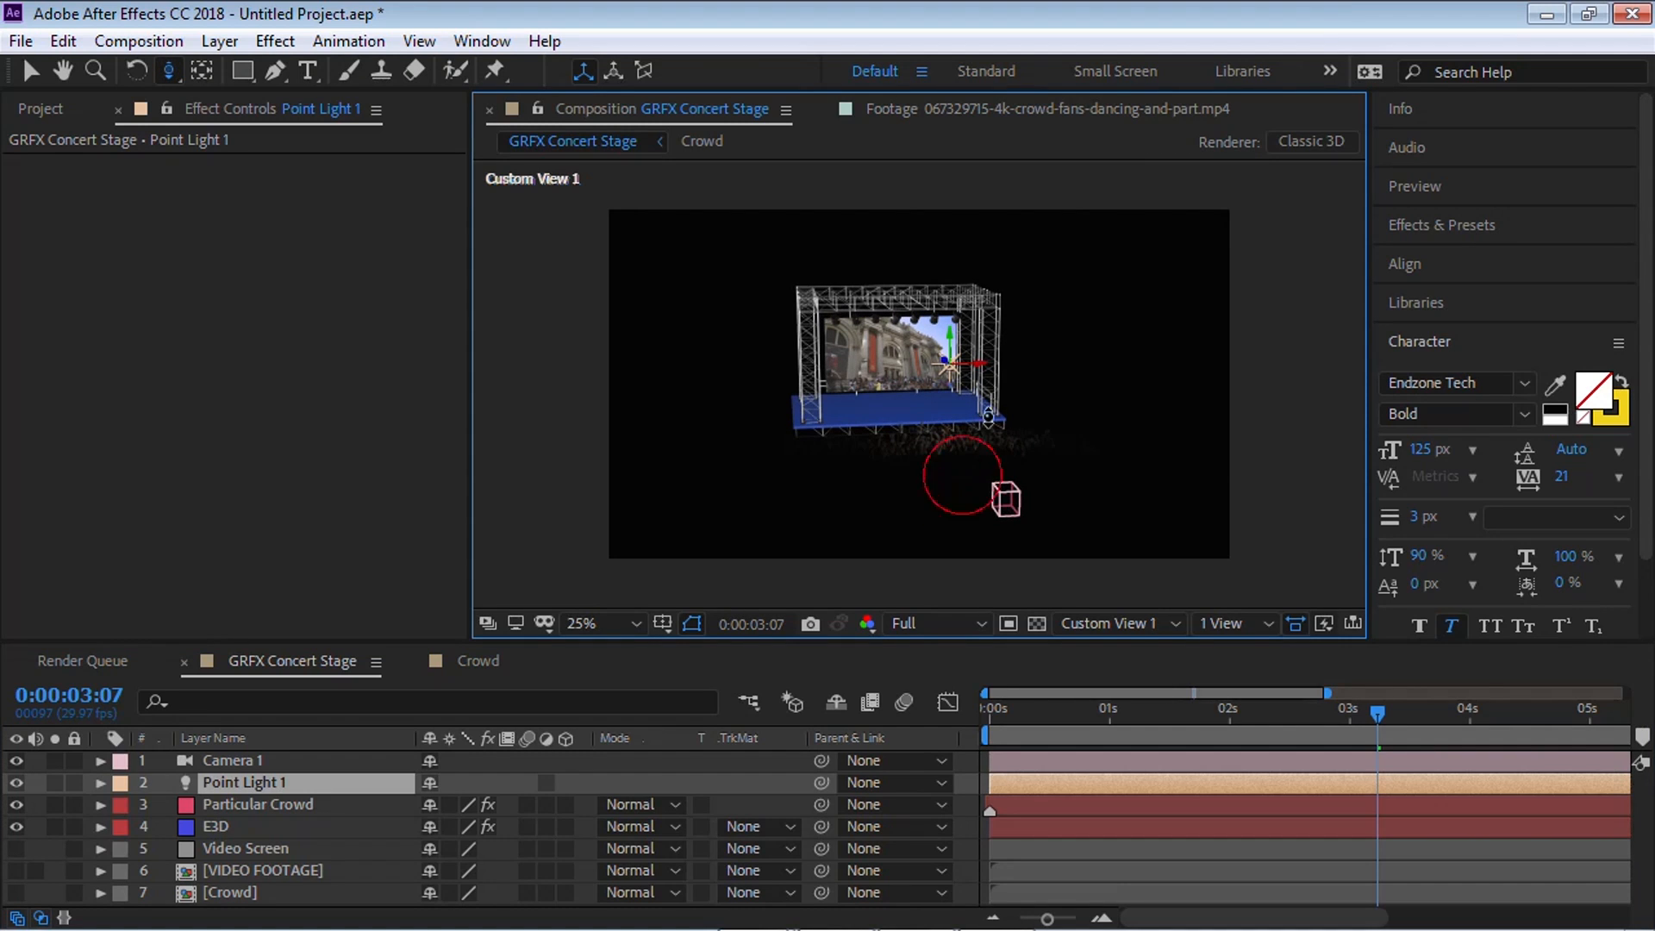
left_click(953, 621)
left_click(1079, 614)
left_click(1089, 622)
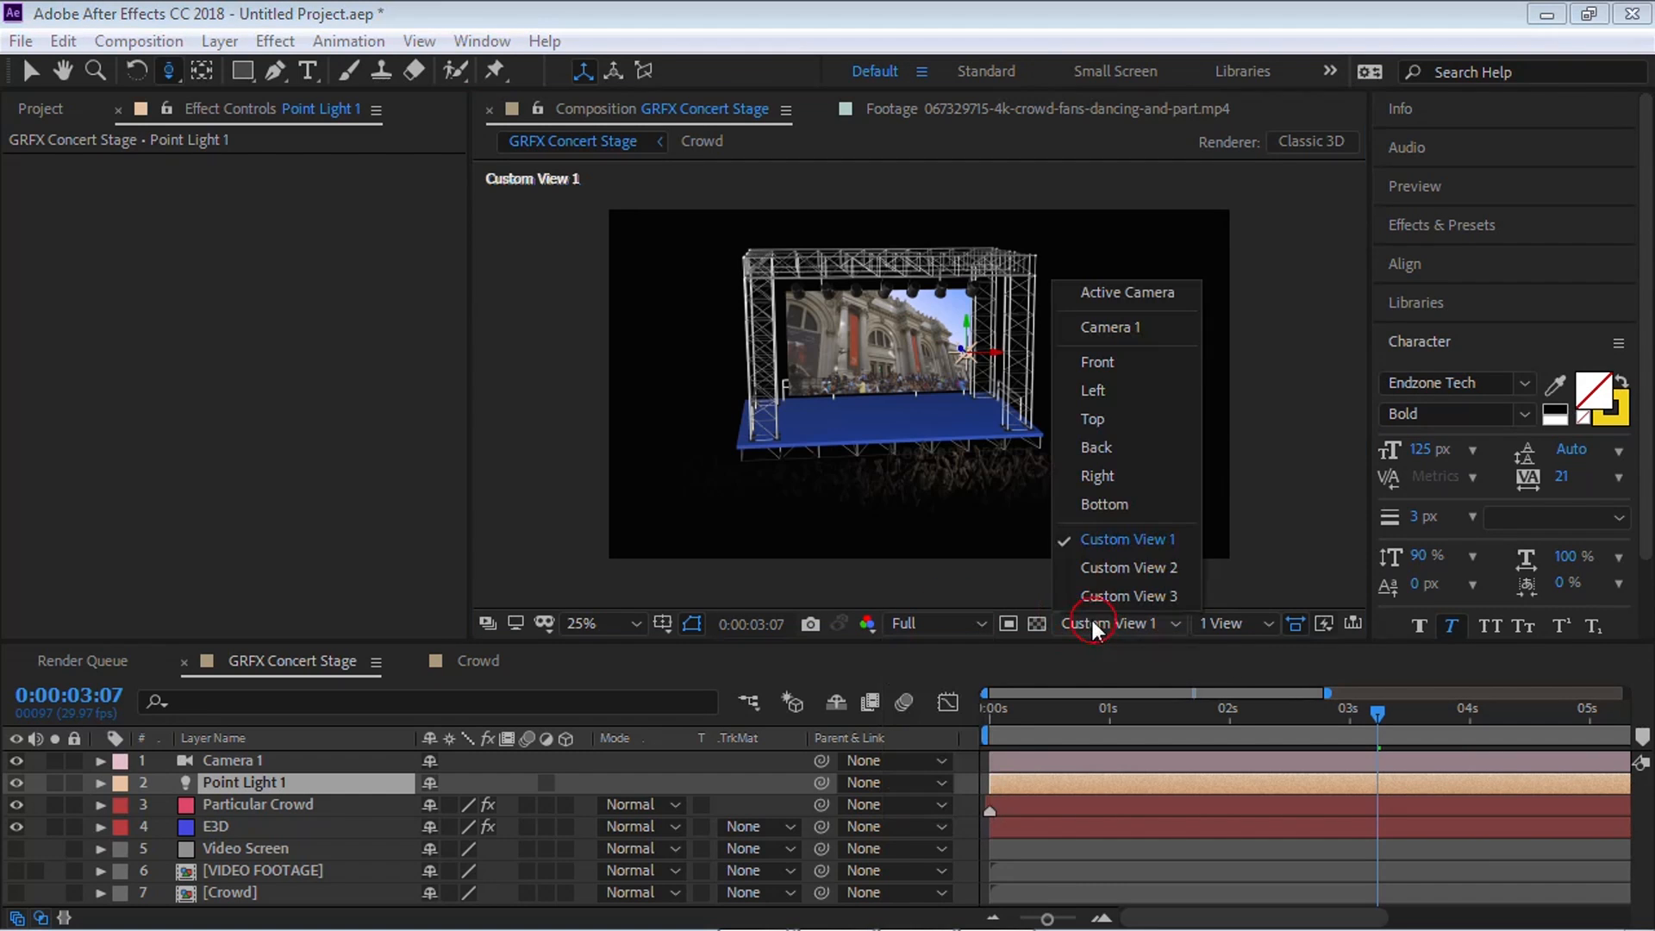
left_click(1095, 419)
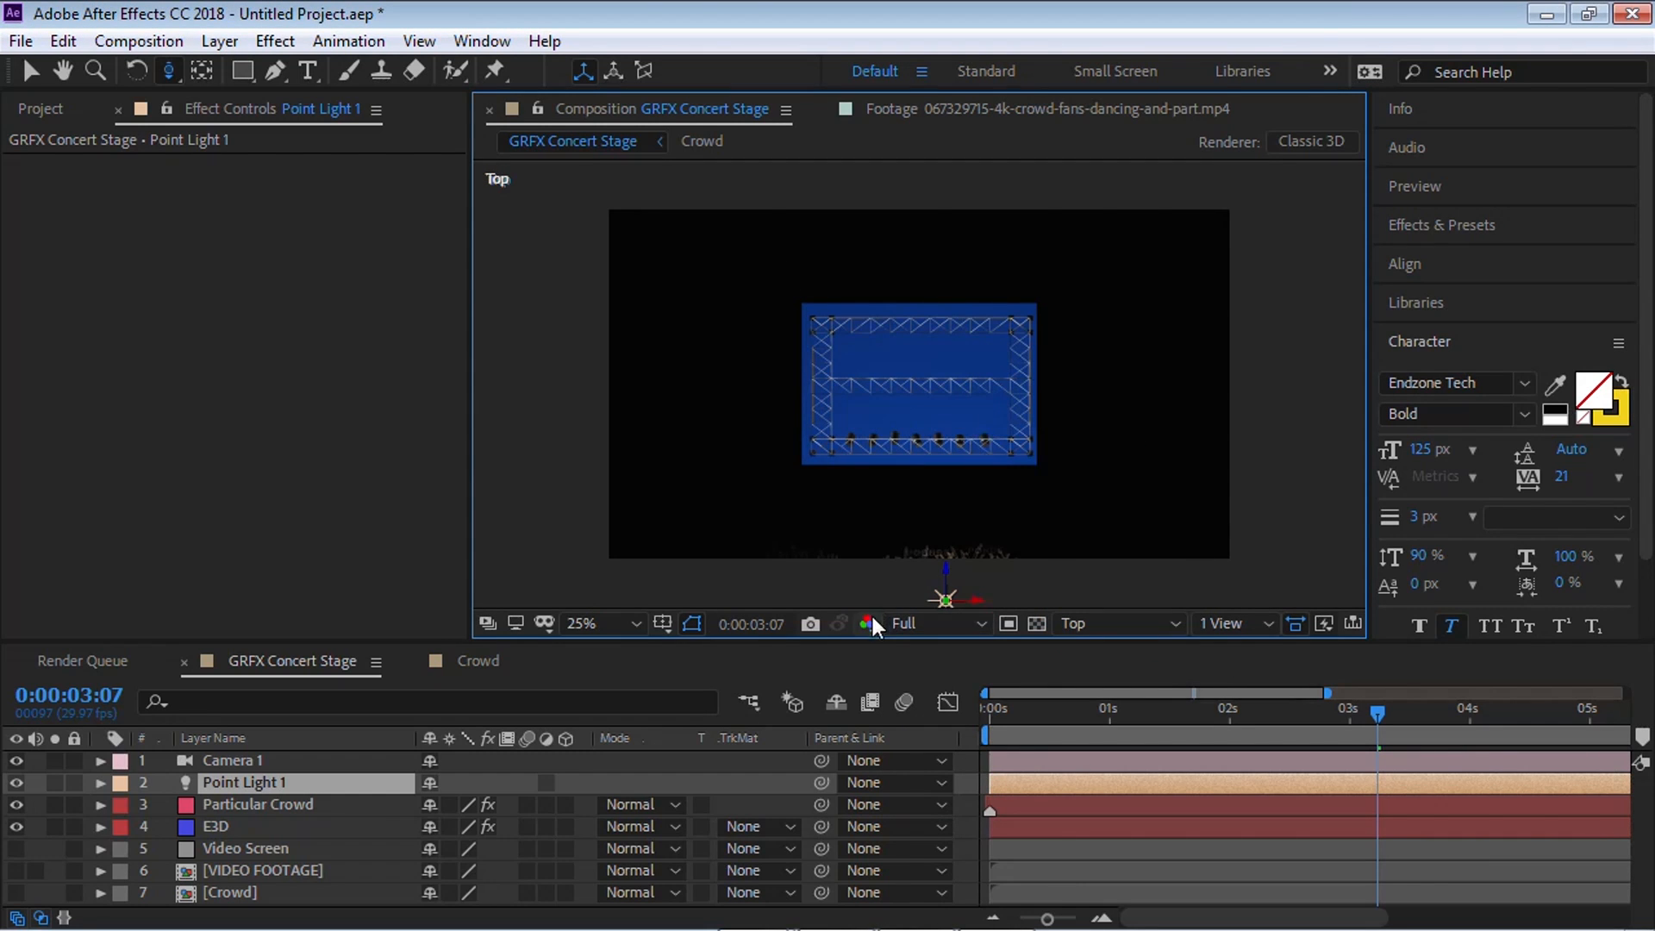
left_click(1034, 623)
Step: Shift Point Light 1 slightly along X to centre it over the front of the crowd
key("c")
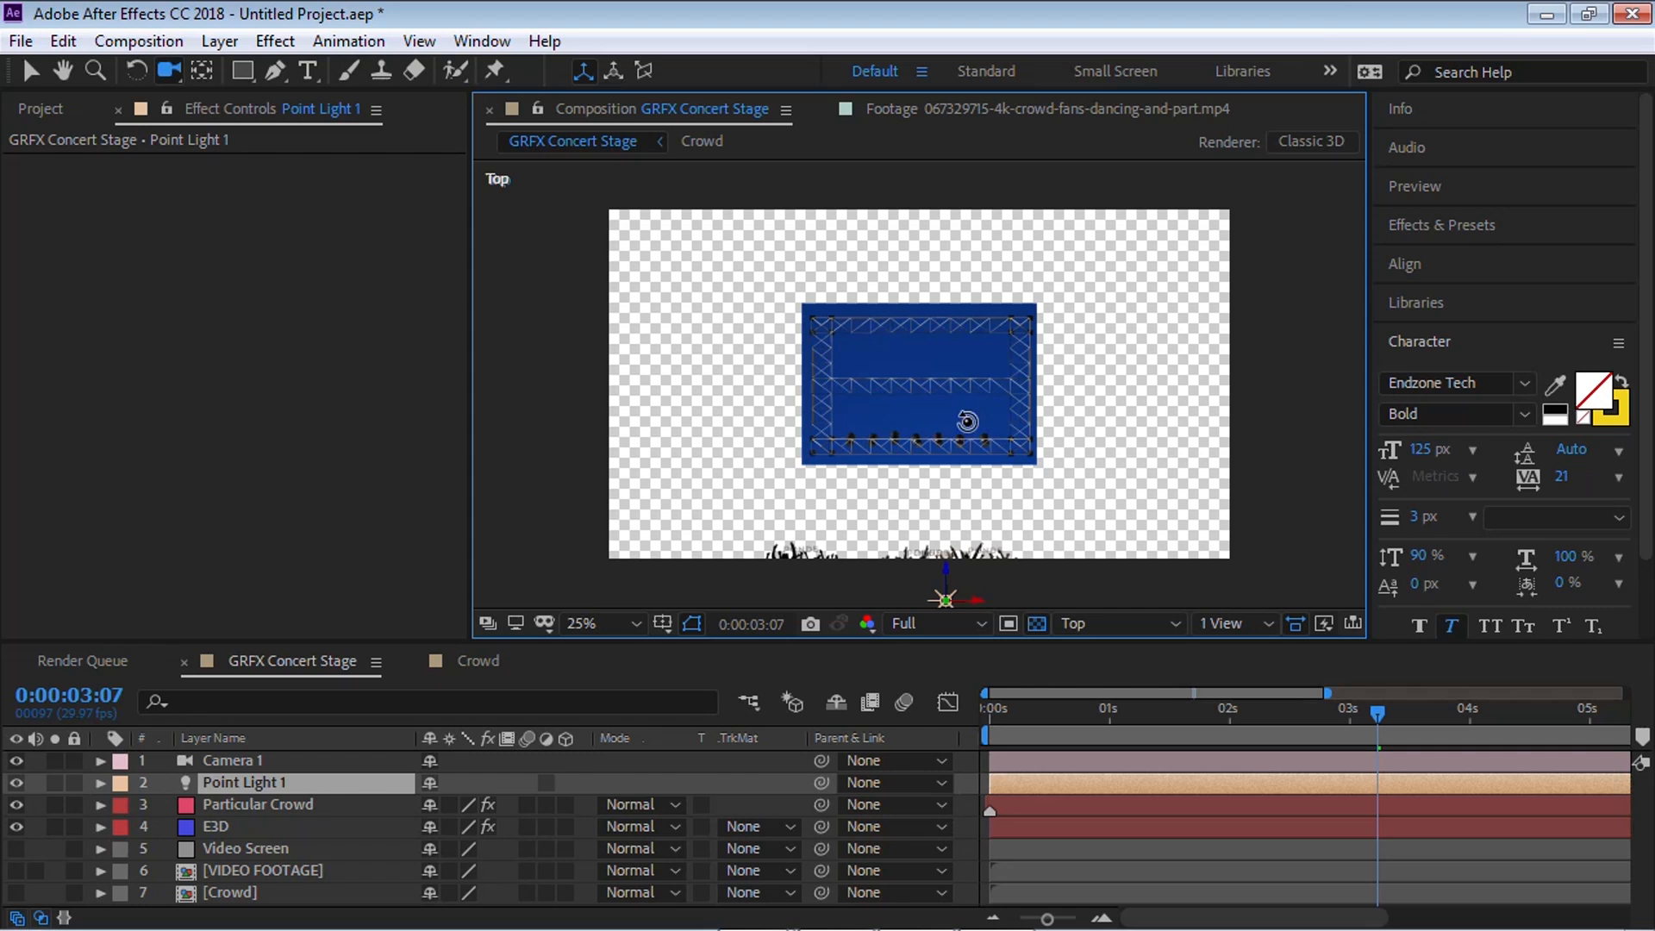
left_click_drag(961, 435, 961, 280)
key("c")
key("c")
key("c")
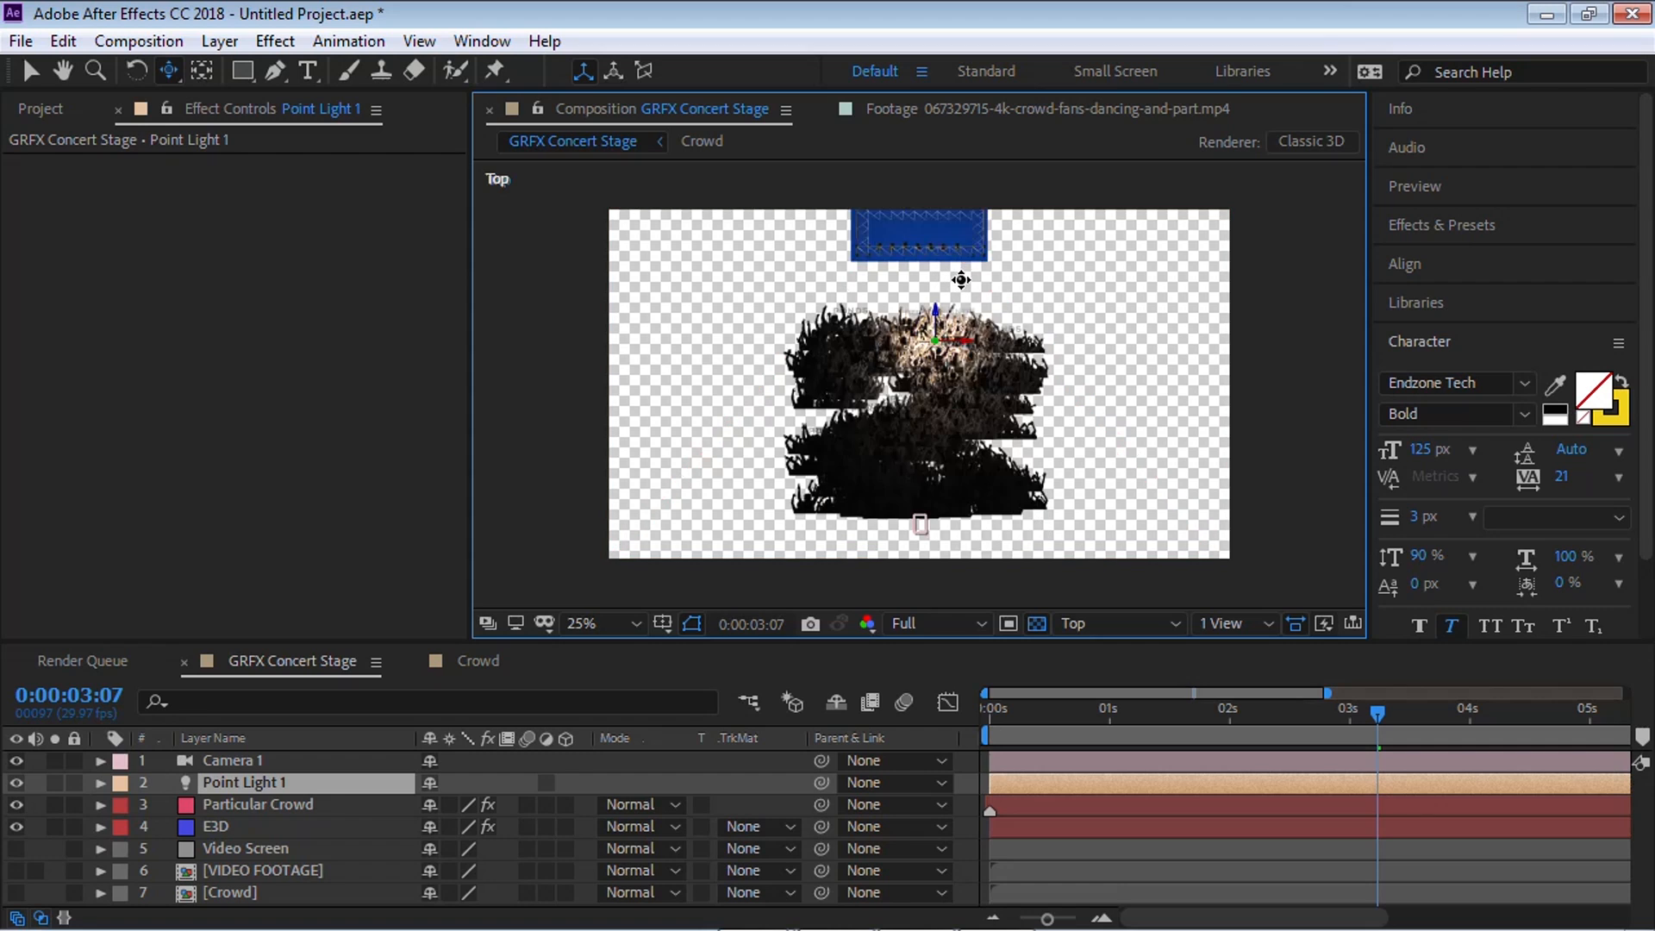
key("v")
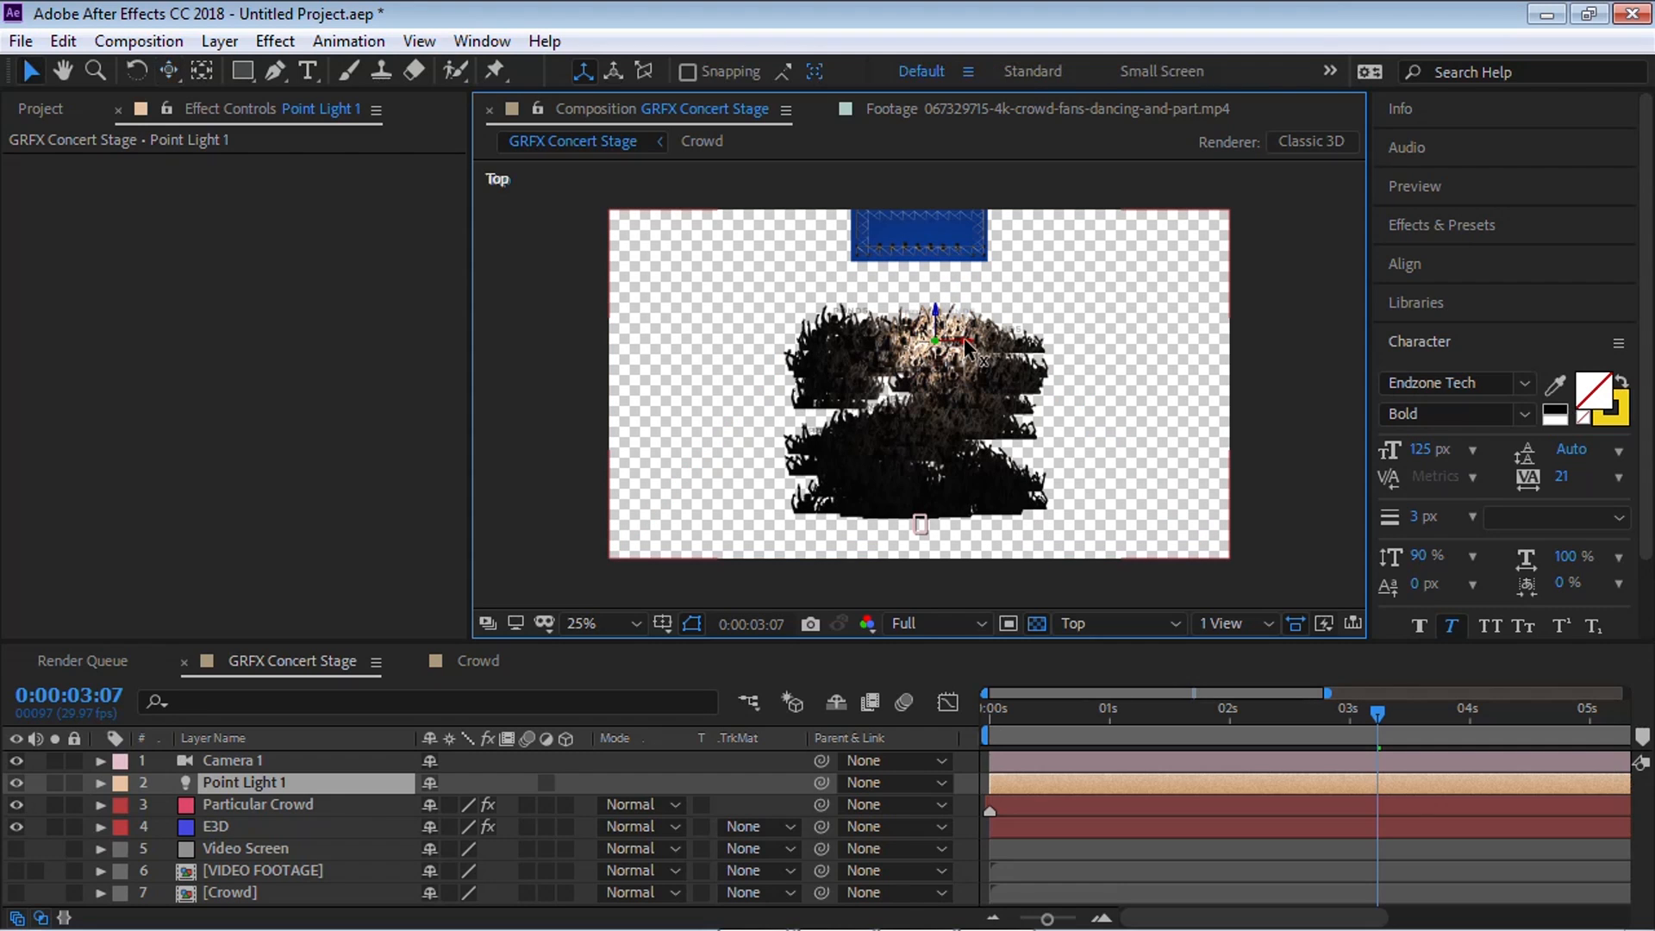
left_click_drag(960, 343, 953, 343)
Step: Duplicate the point light twice, placing Point Light 2 over the crowd's left side and Point Light 3 over its right side
left_click(307, 779)
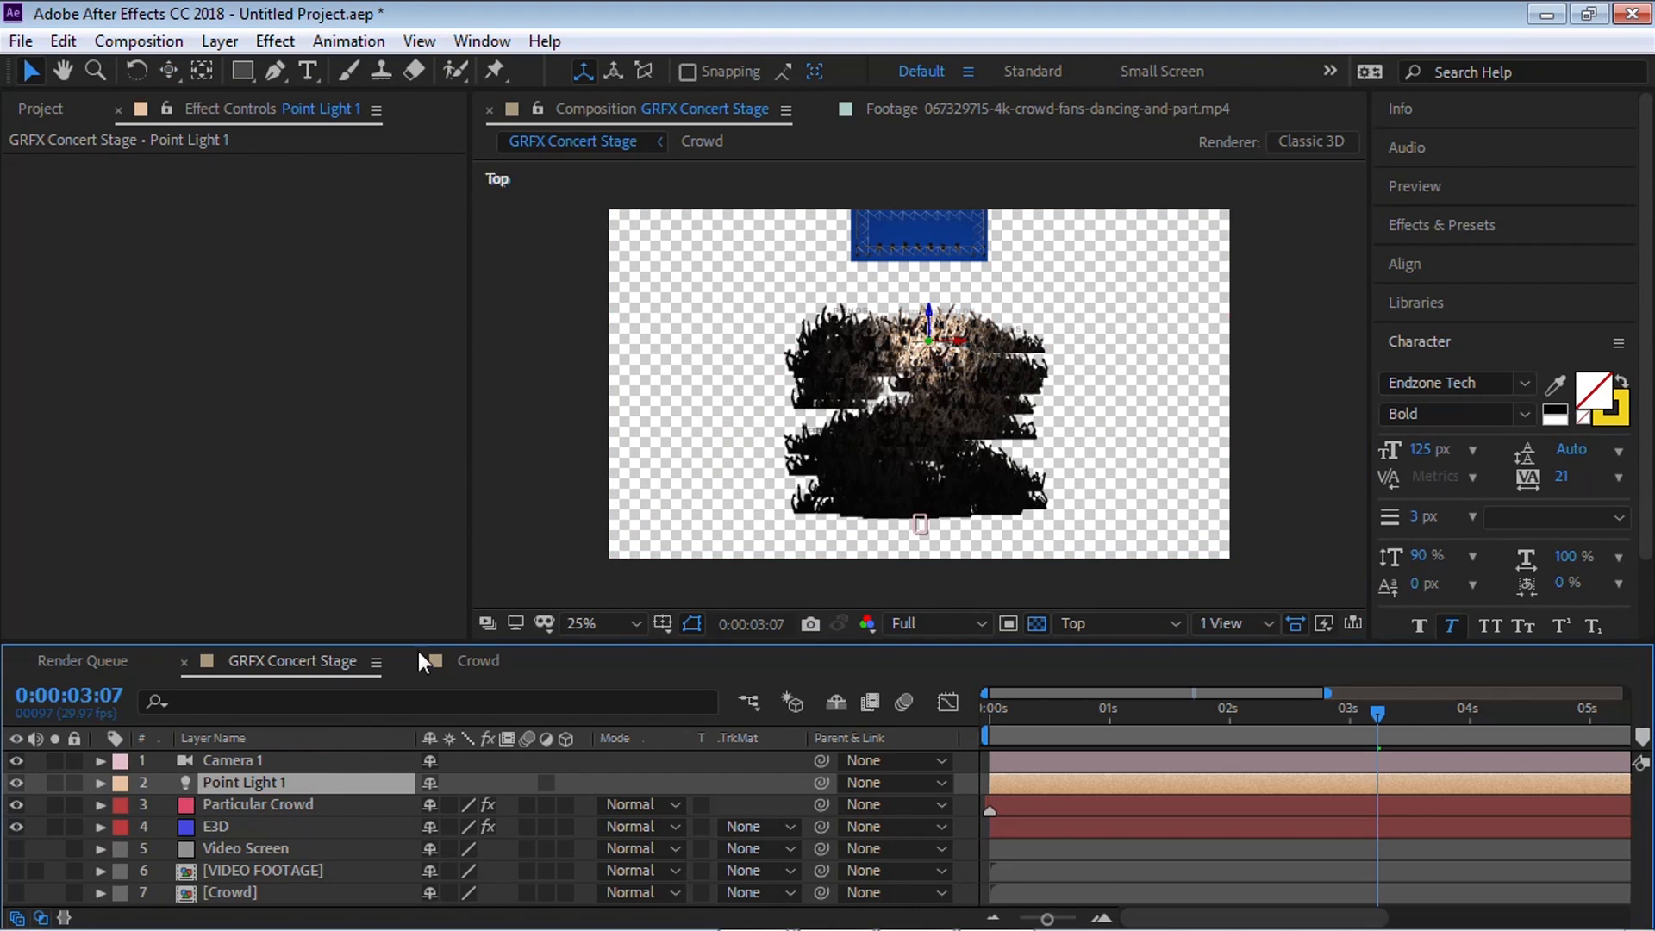
key("ctrl+d")
left_click_drag(929, 327, 870, 417)
left_click(292, 783)
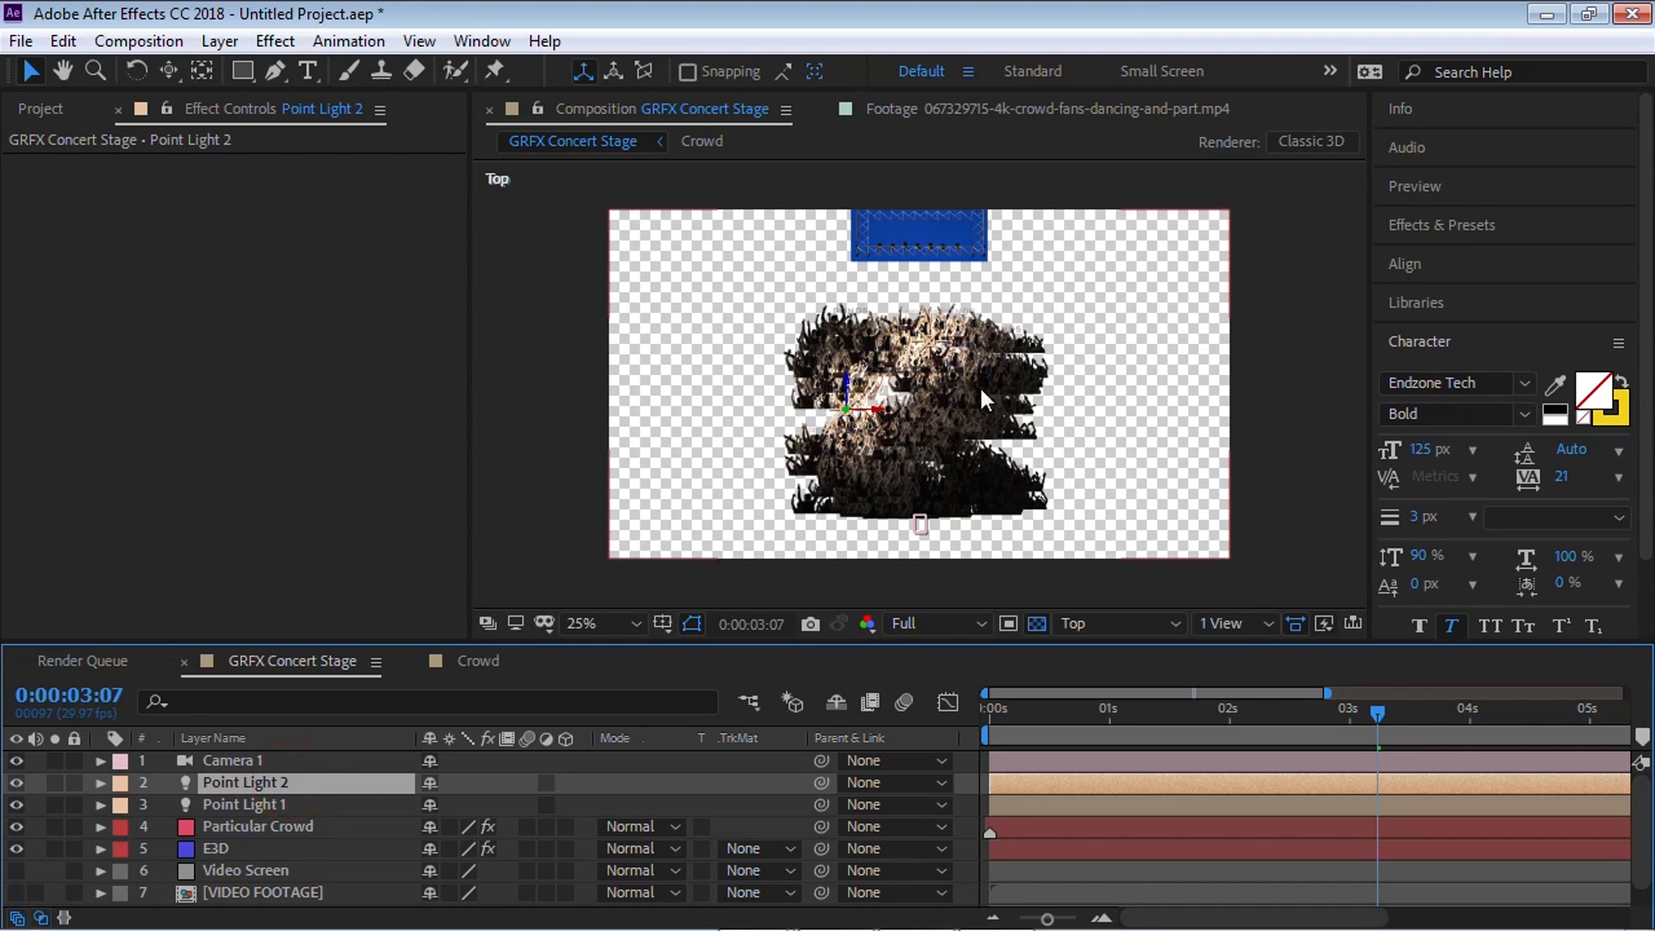
key("ctrl+d")
left_click_drag(872, 410, 1022, 417)
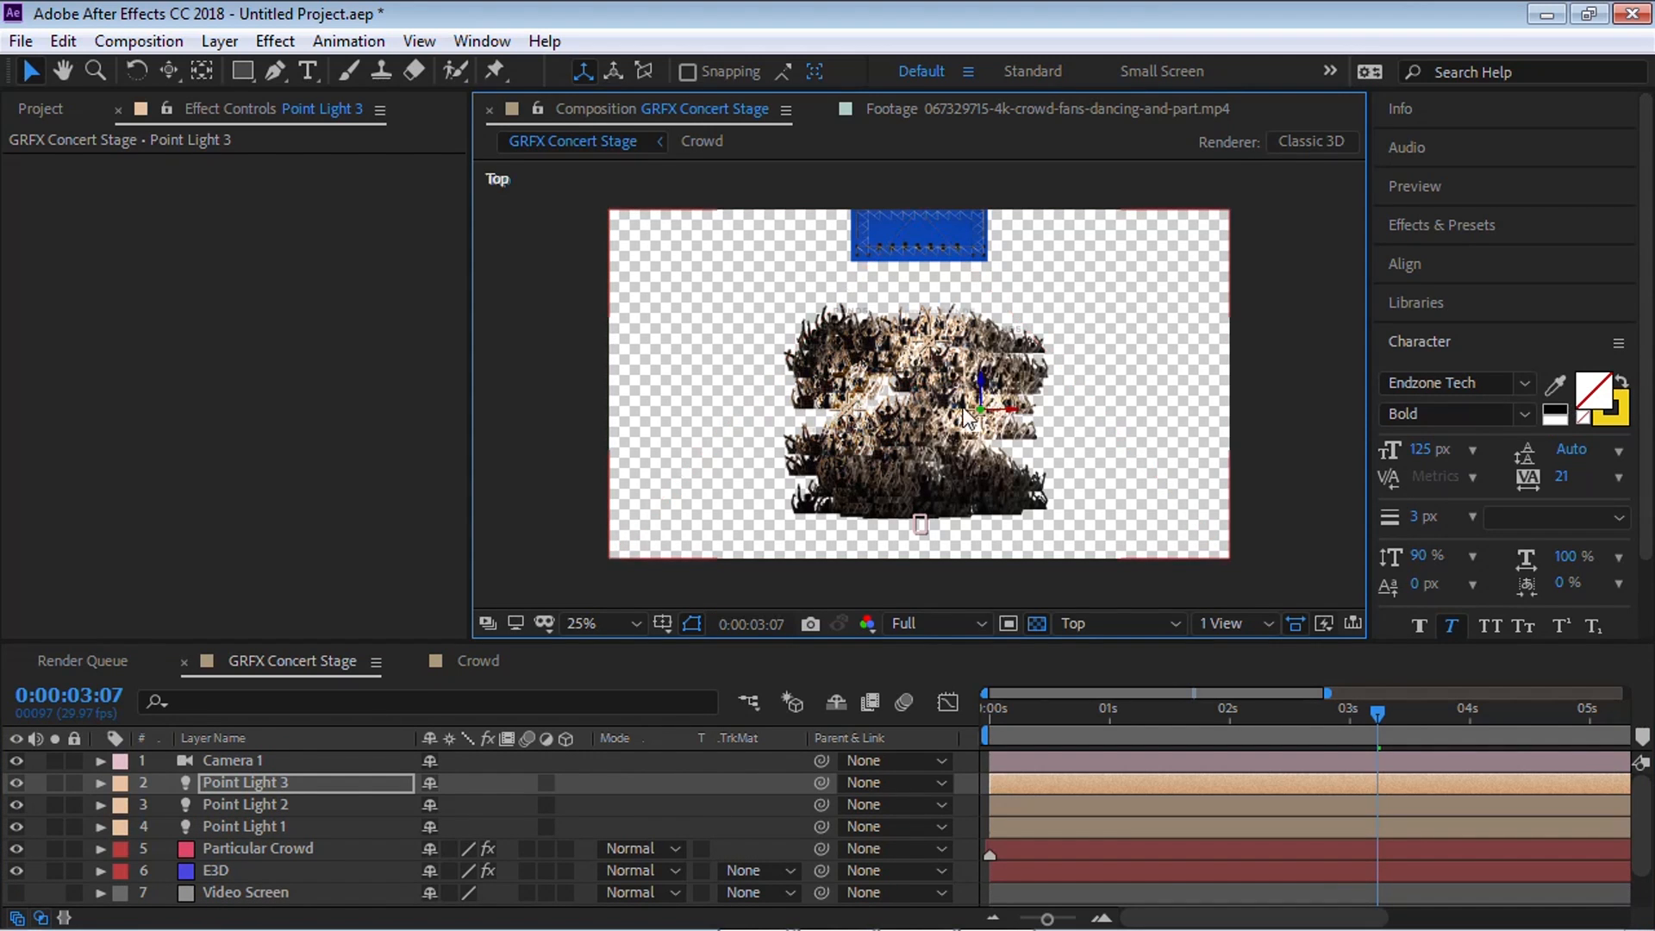
Step: Duplicate Point Light 3 and place the copy over the middle of the crowd's rear, farthest from the stage
left_click(251, 777)
key("ctrl+d")
left_click_drag(1014, 407, 923, 450)
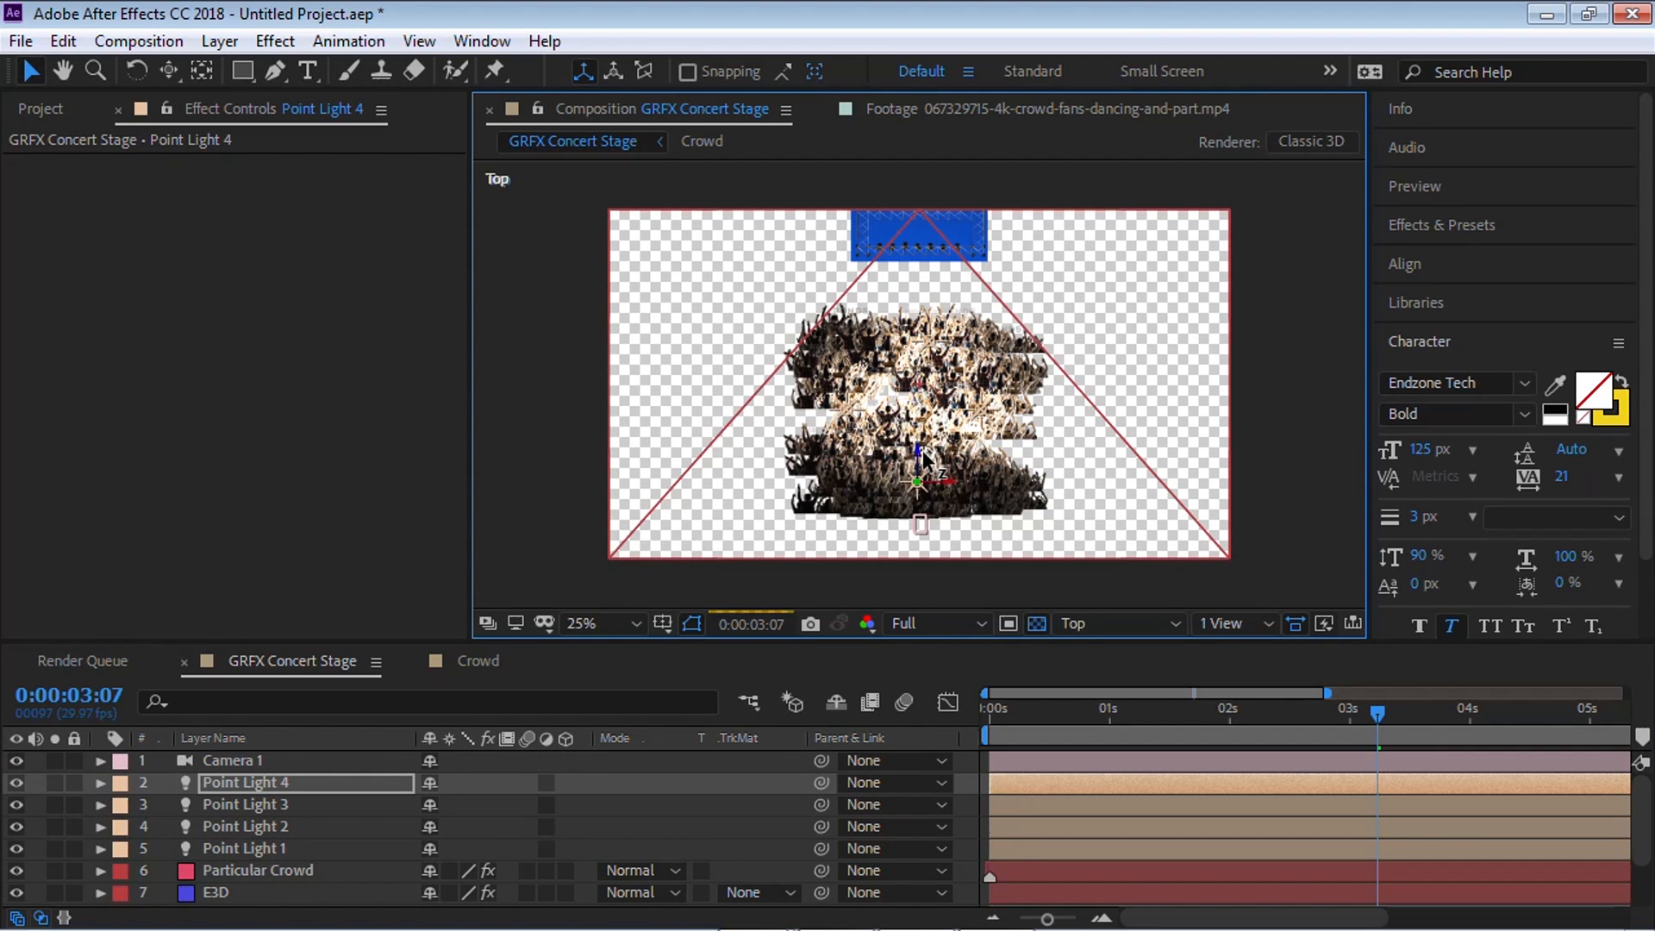
Step: Pull the Active Camera back to frame the whole stage and crowd, and go to 0:00:00:05
left_click(1091, 624)
left_click(1121, 292)
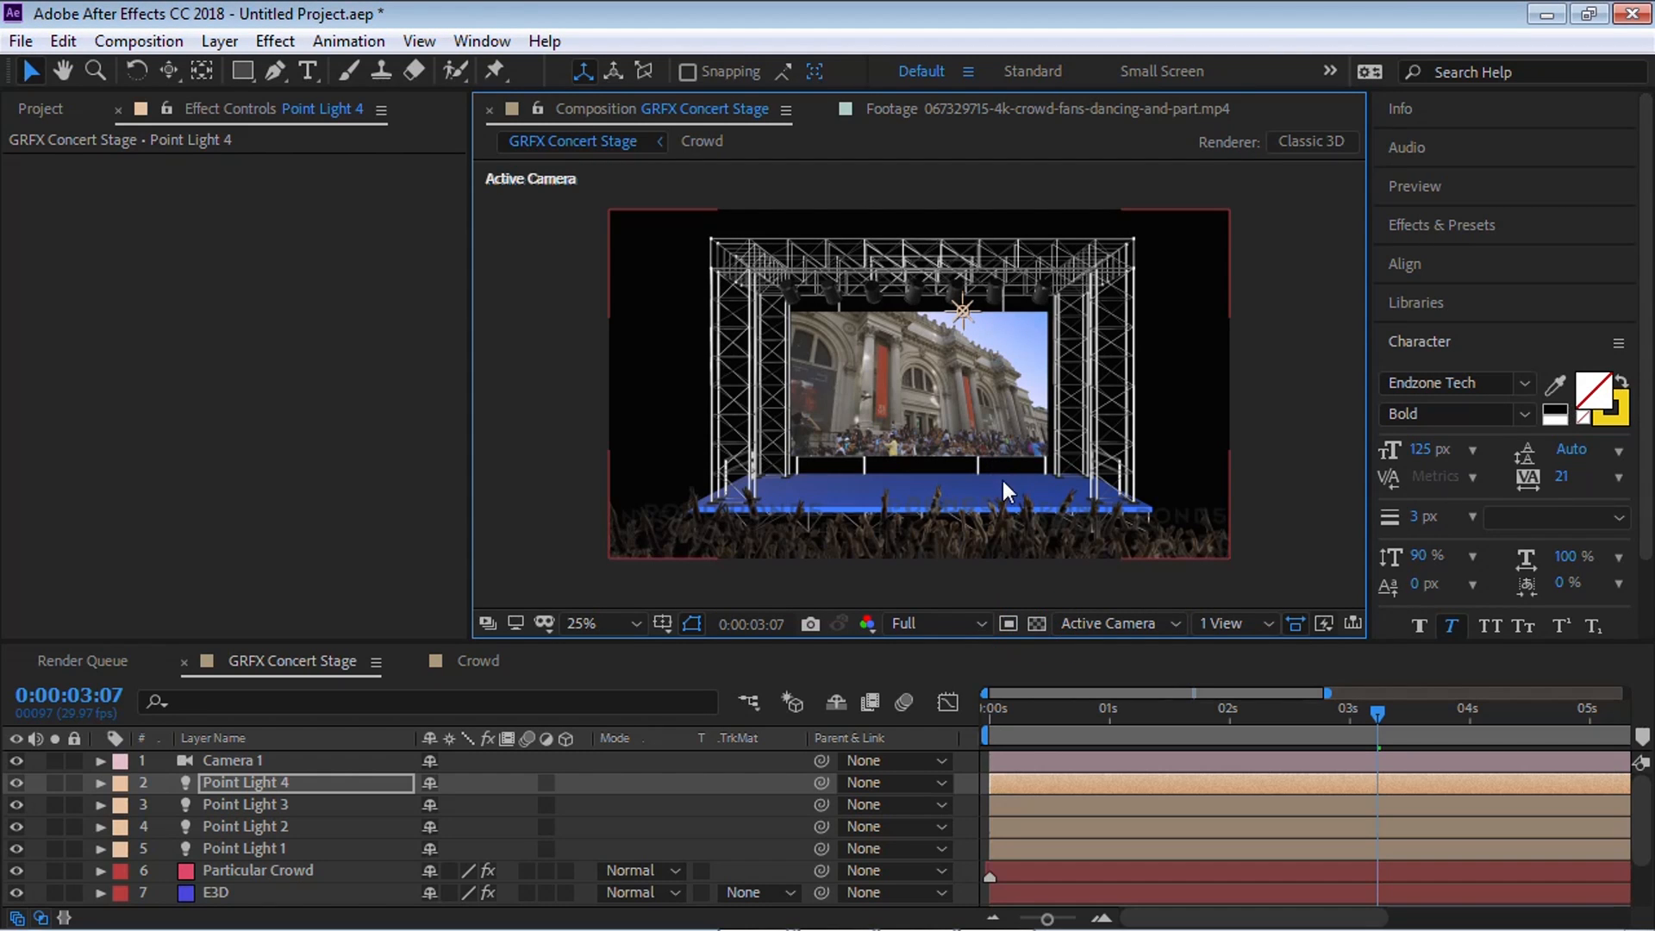
key("c")
left_click_drag(1000, 465, 1017, 664)
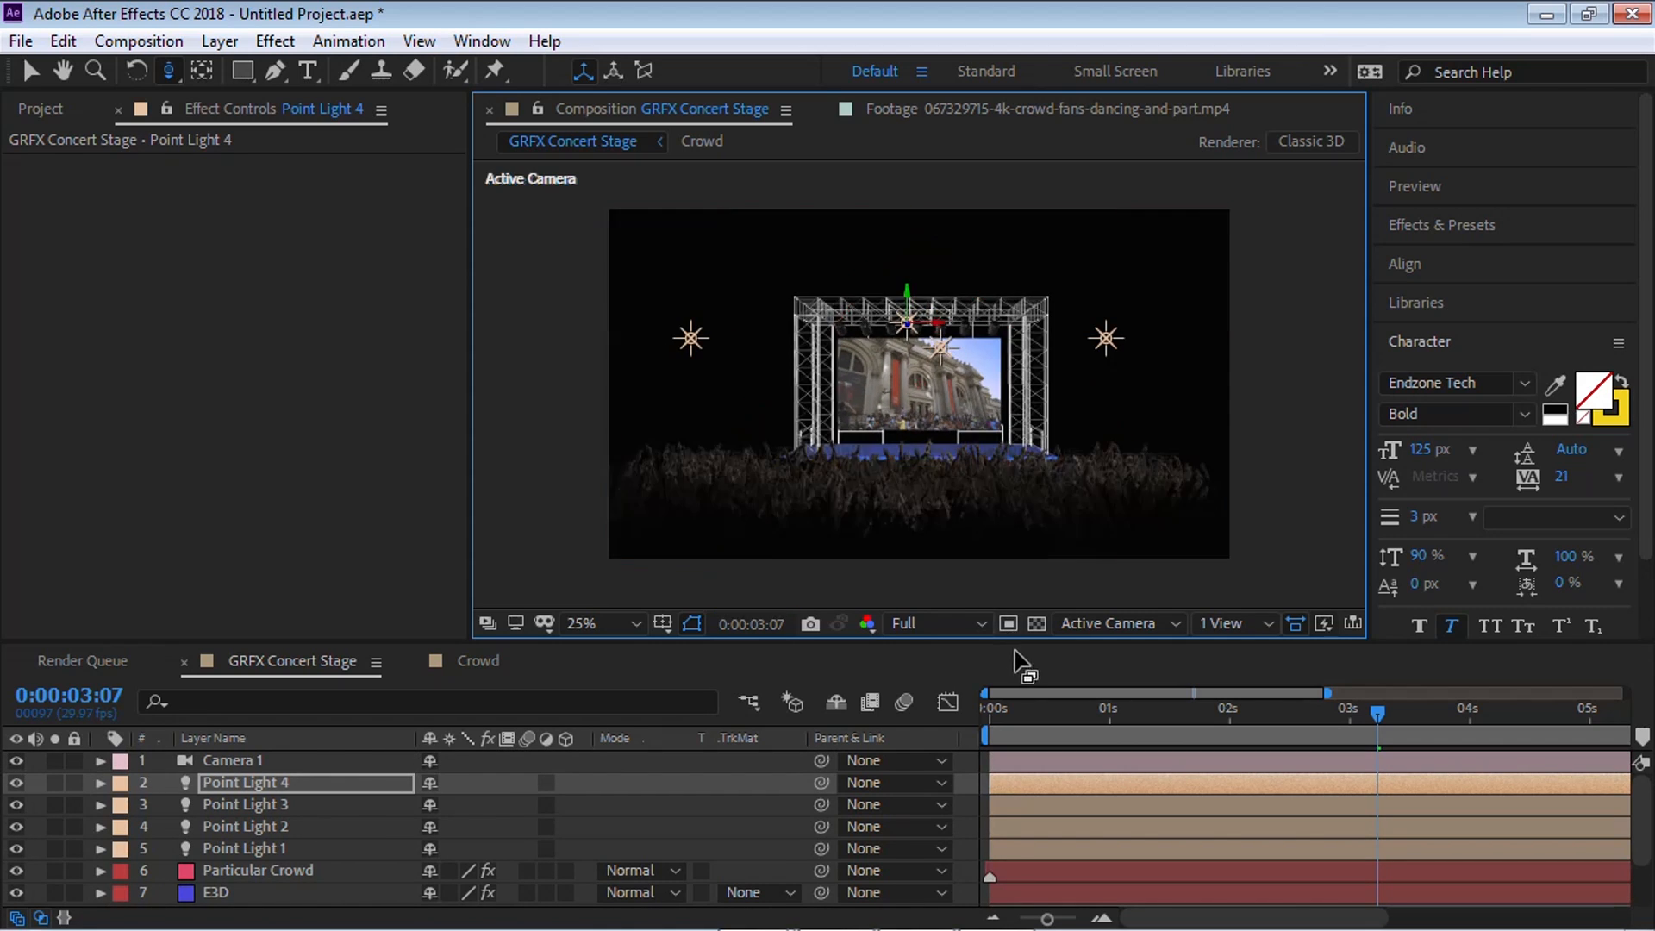
left_click(1014, 712)
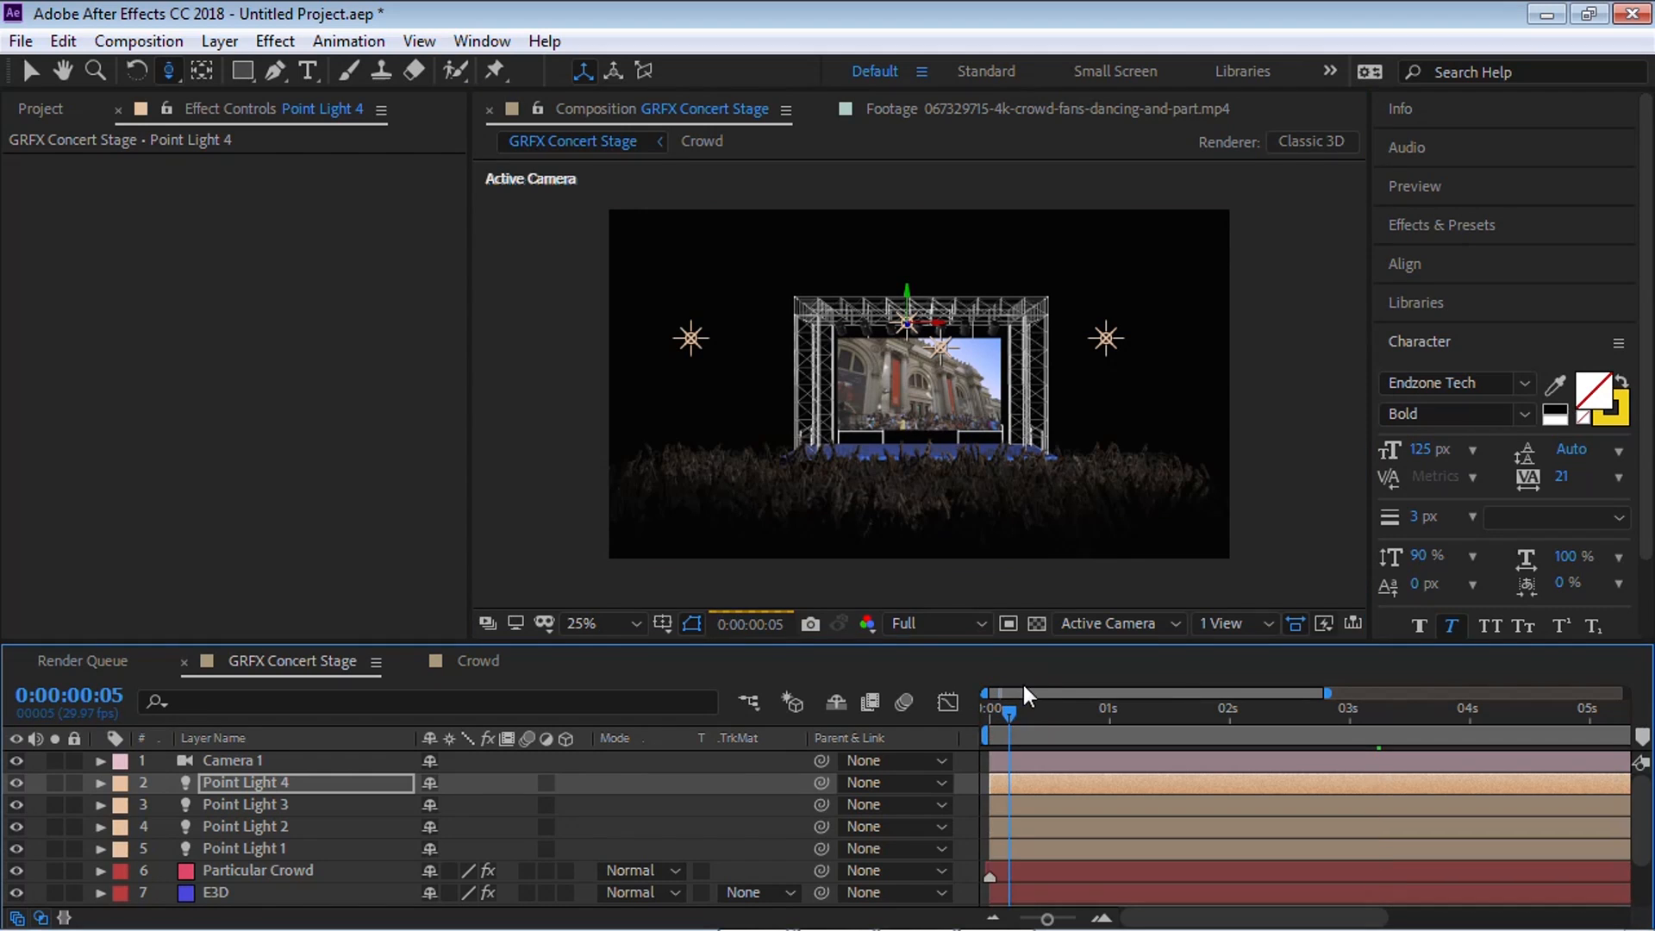
Step: Lower Point Light 2 and Point Light 3 together until they sit just above the crowd on either side
left_click(276, 804)
left_click(271, 824)
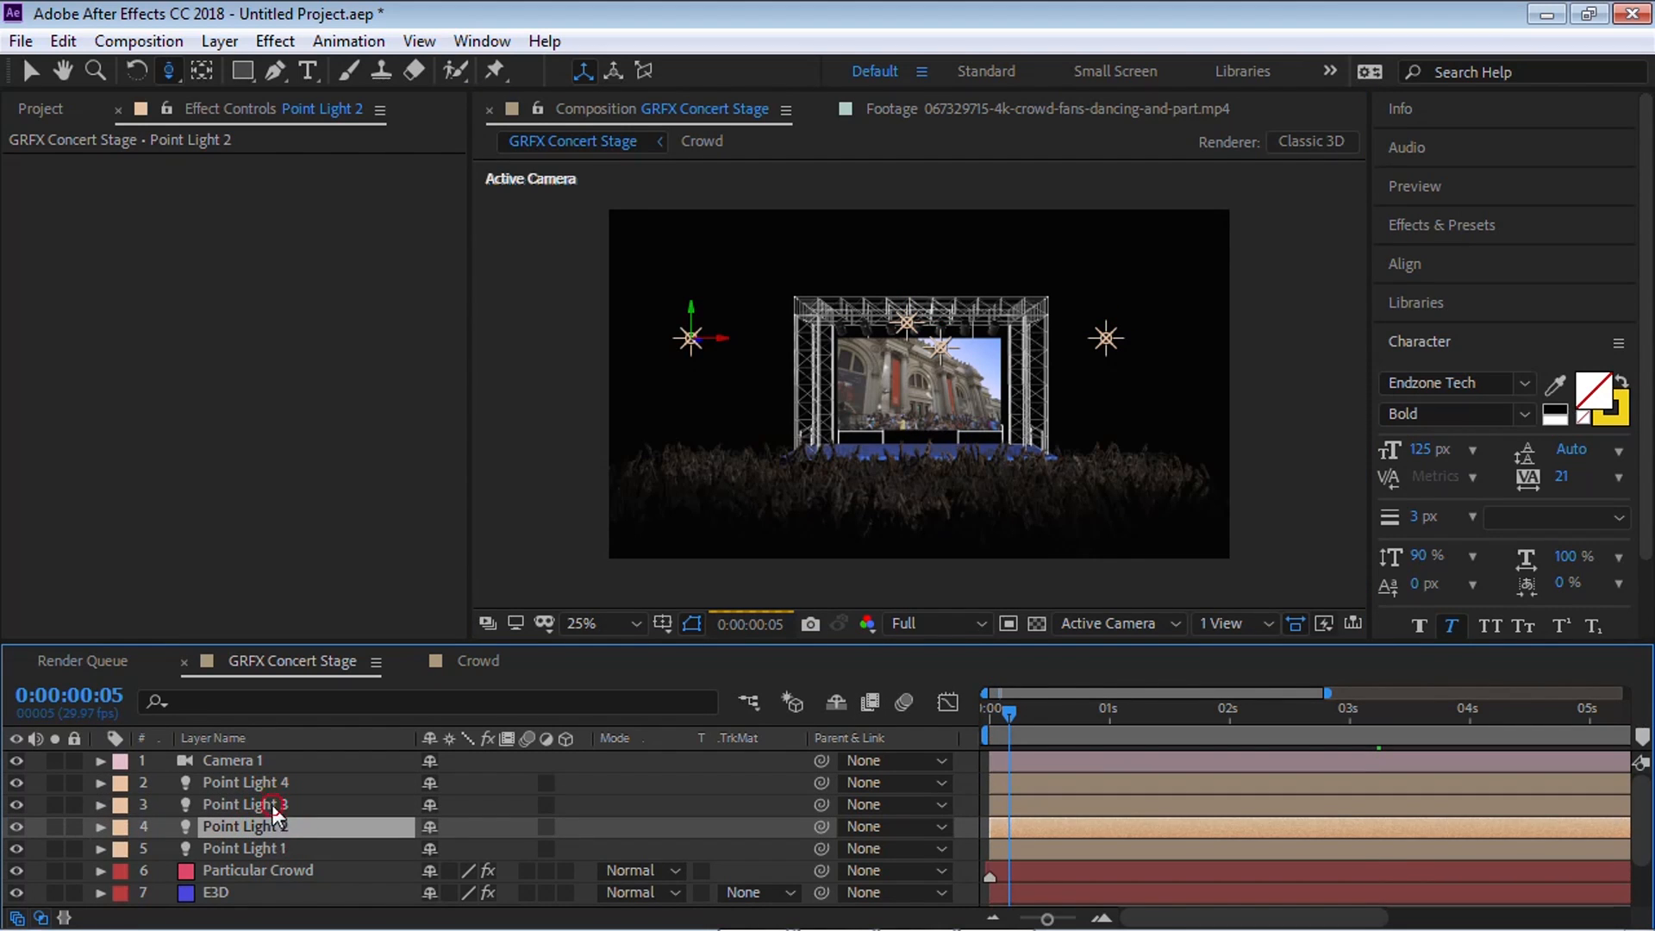
left_click(273, 805, "shift")
key("v")
left_click_drag(685, 322, 700, 349)
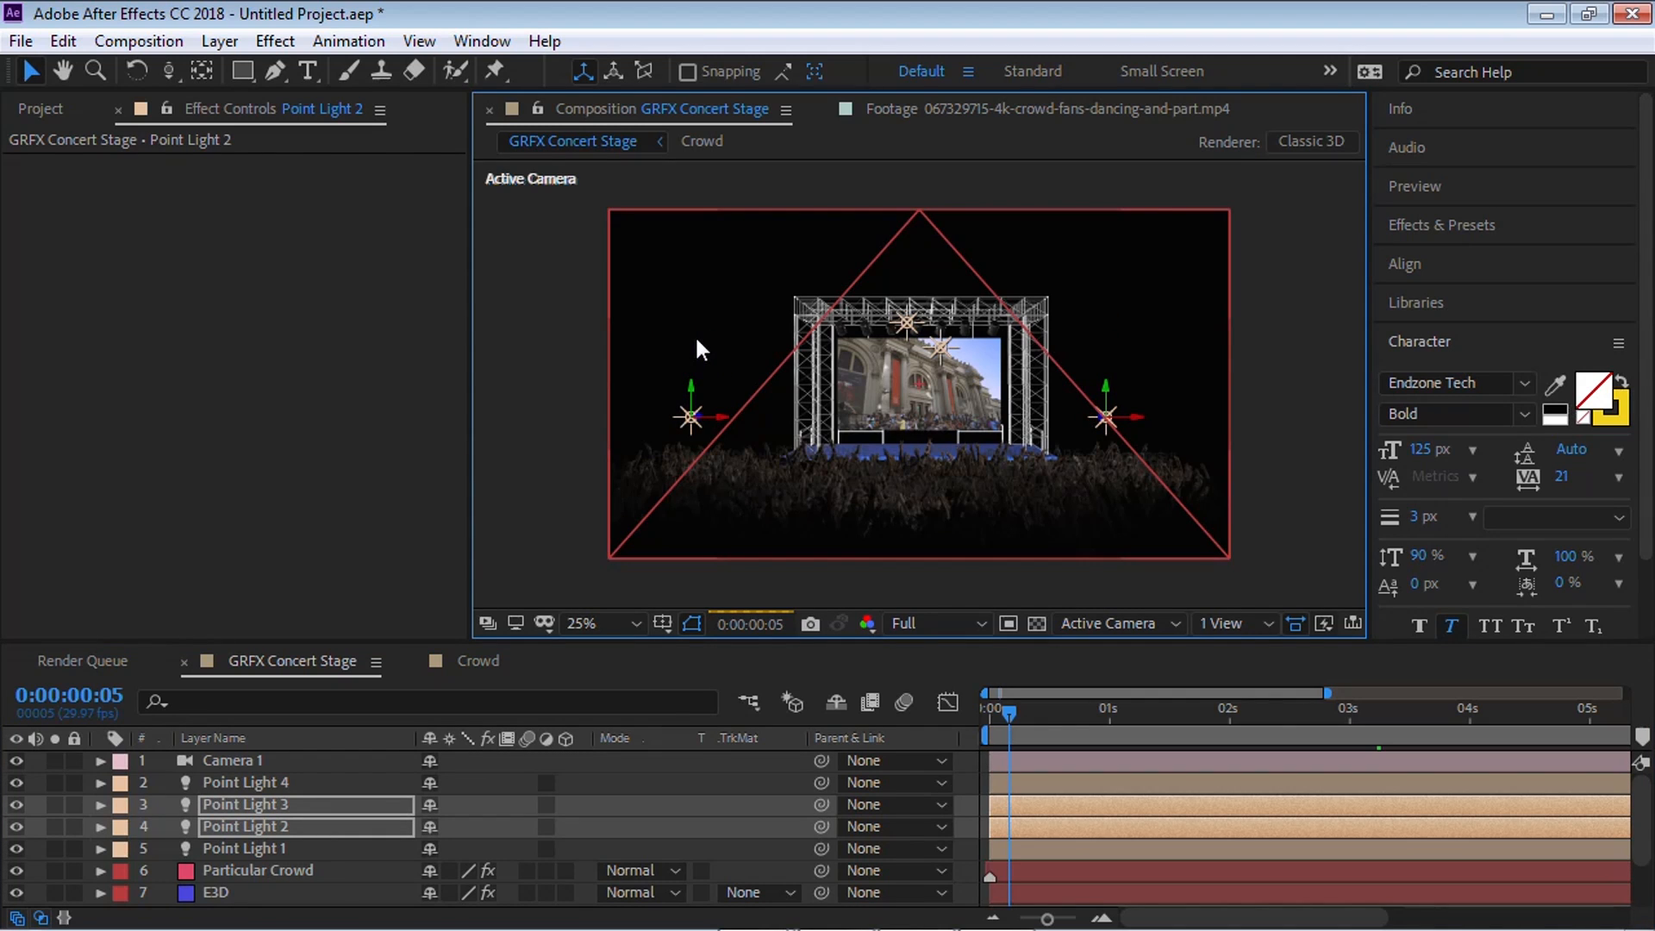
Step: Raise Point Light 4 and Point Light 1 together slightly higher above the crowd
left_click(280, 782)
left_click(278, 848, "ctrl")
left_click_drag(908, 295, 910, 273)
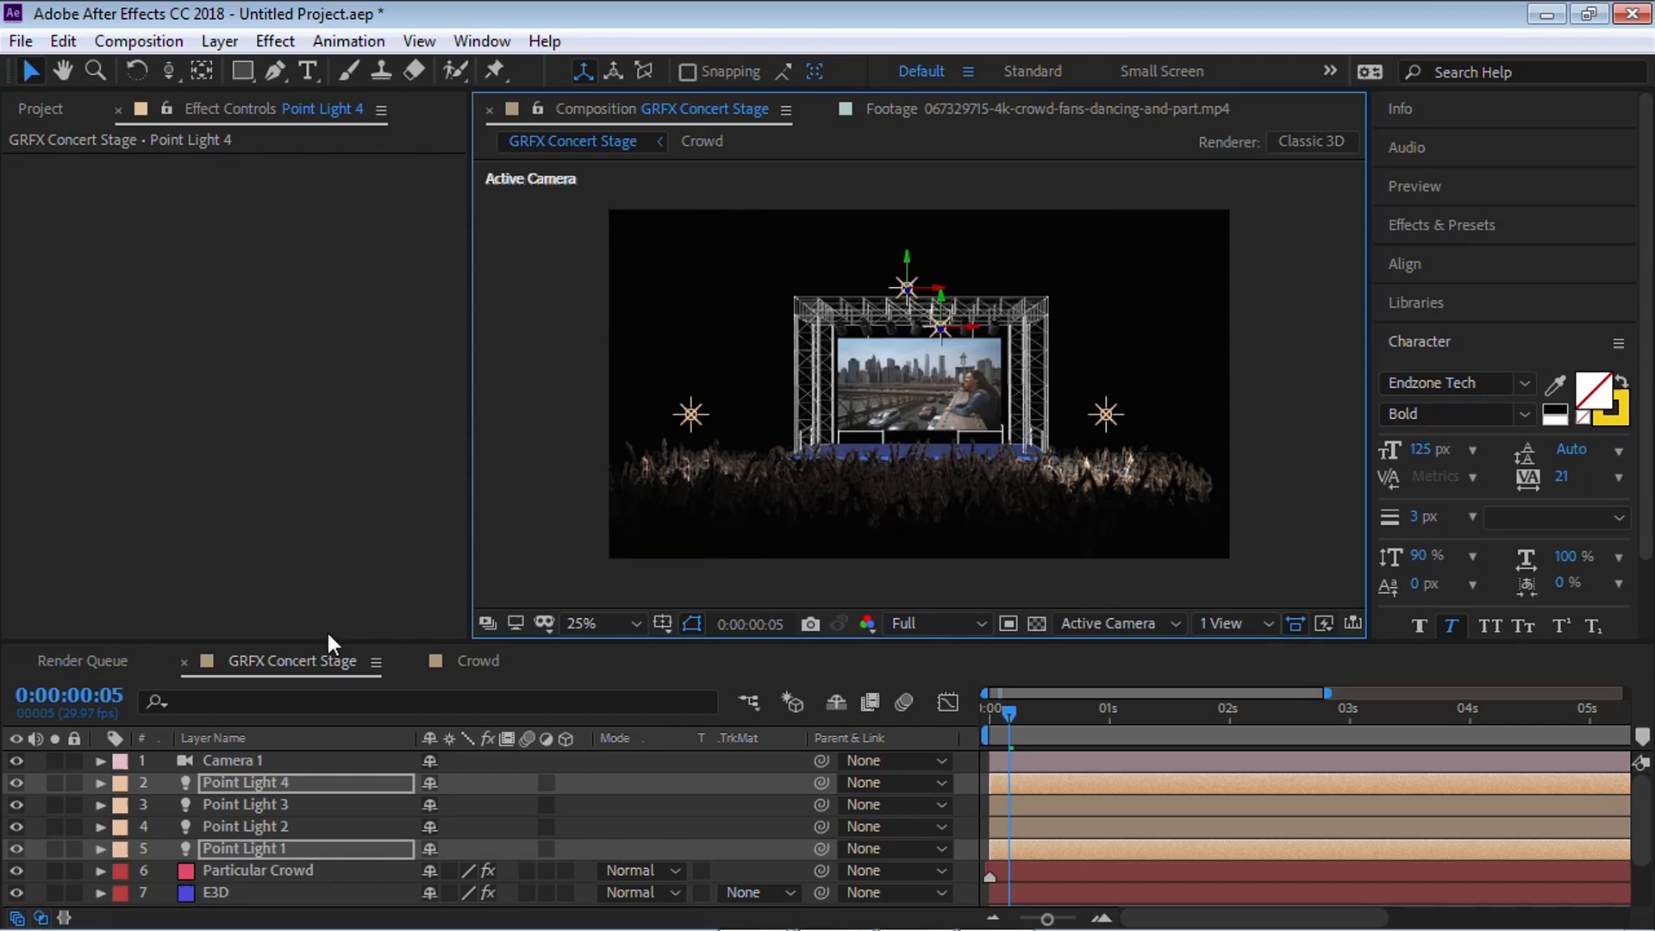
Step: Set the light color of Point Light 2 to pink and collapse its properties
left_click(267, 805)
left_click(268, 826)
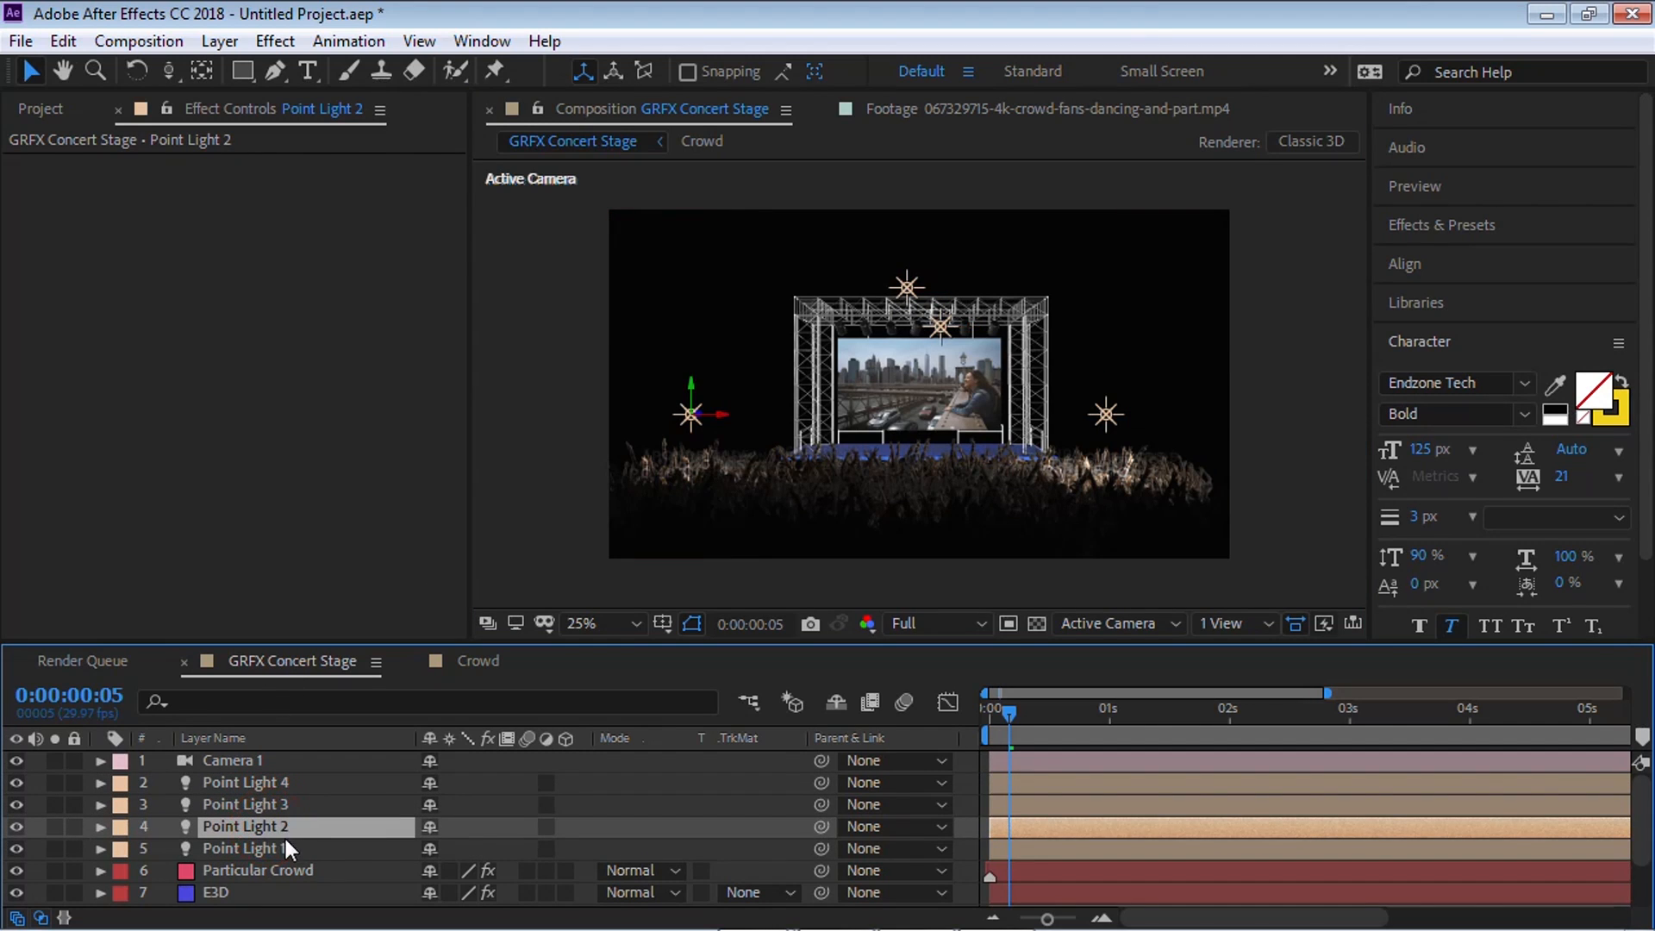
left_click(278, 848)
left_click(257, 826)
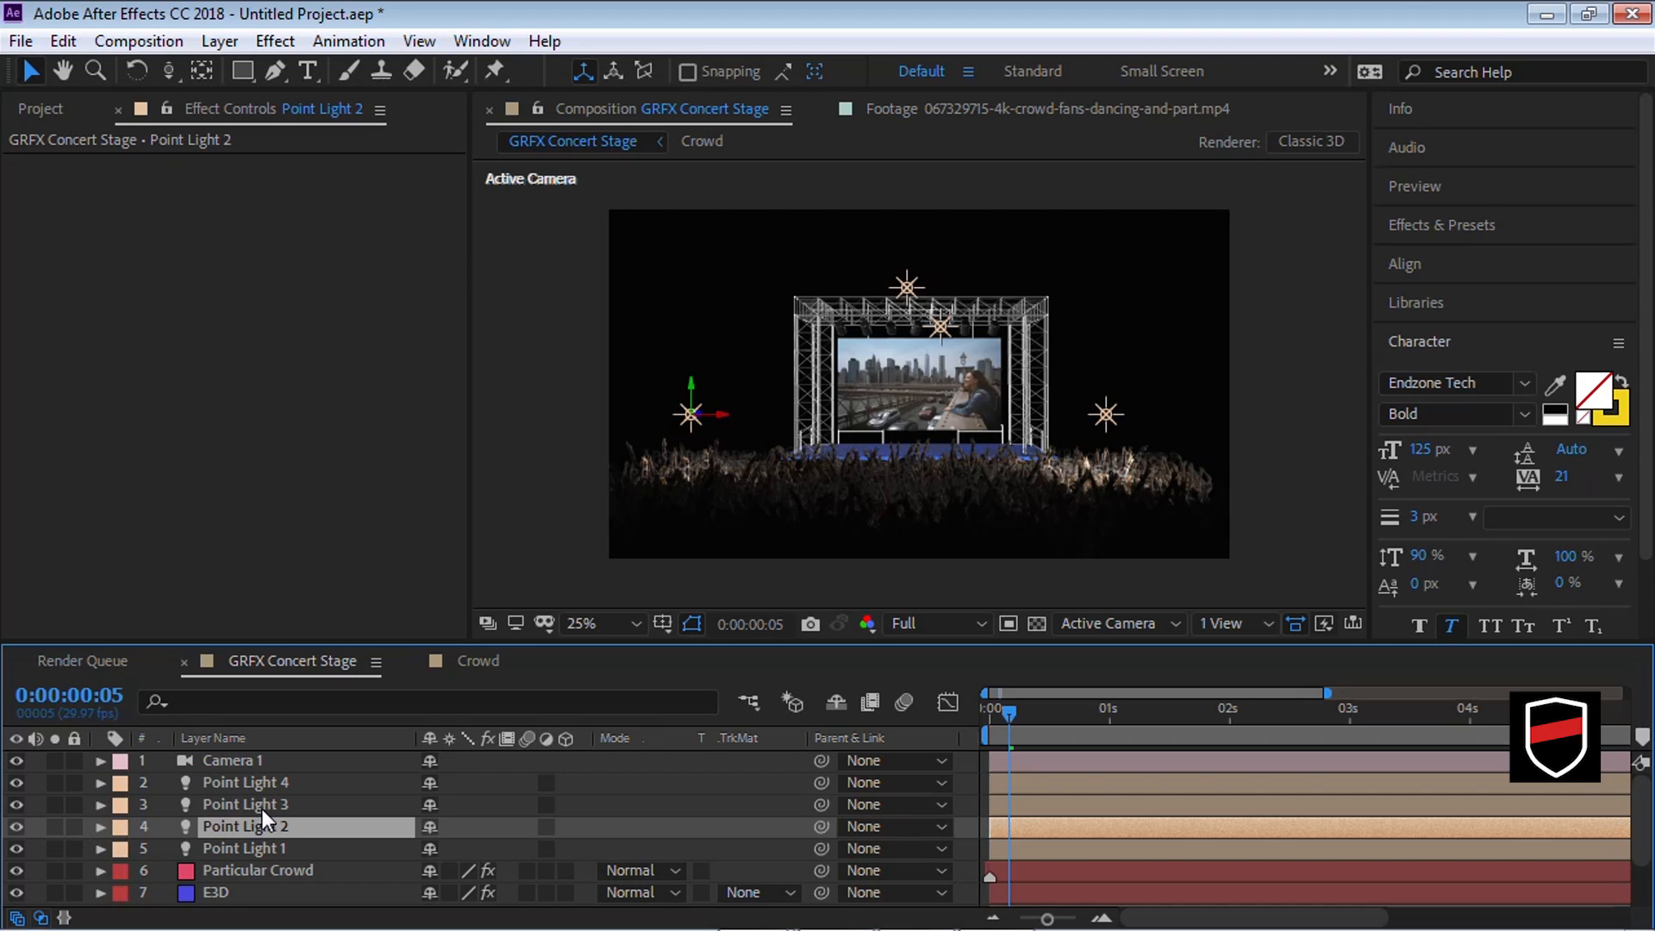
key("a")
key("a")
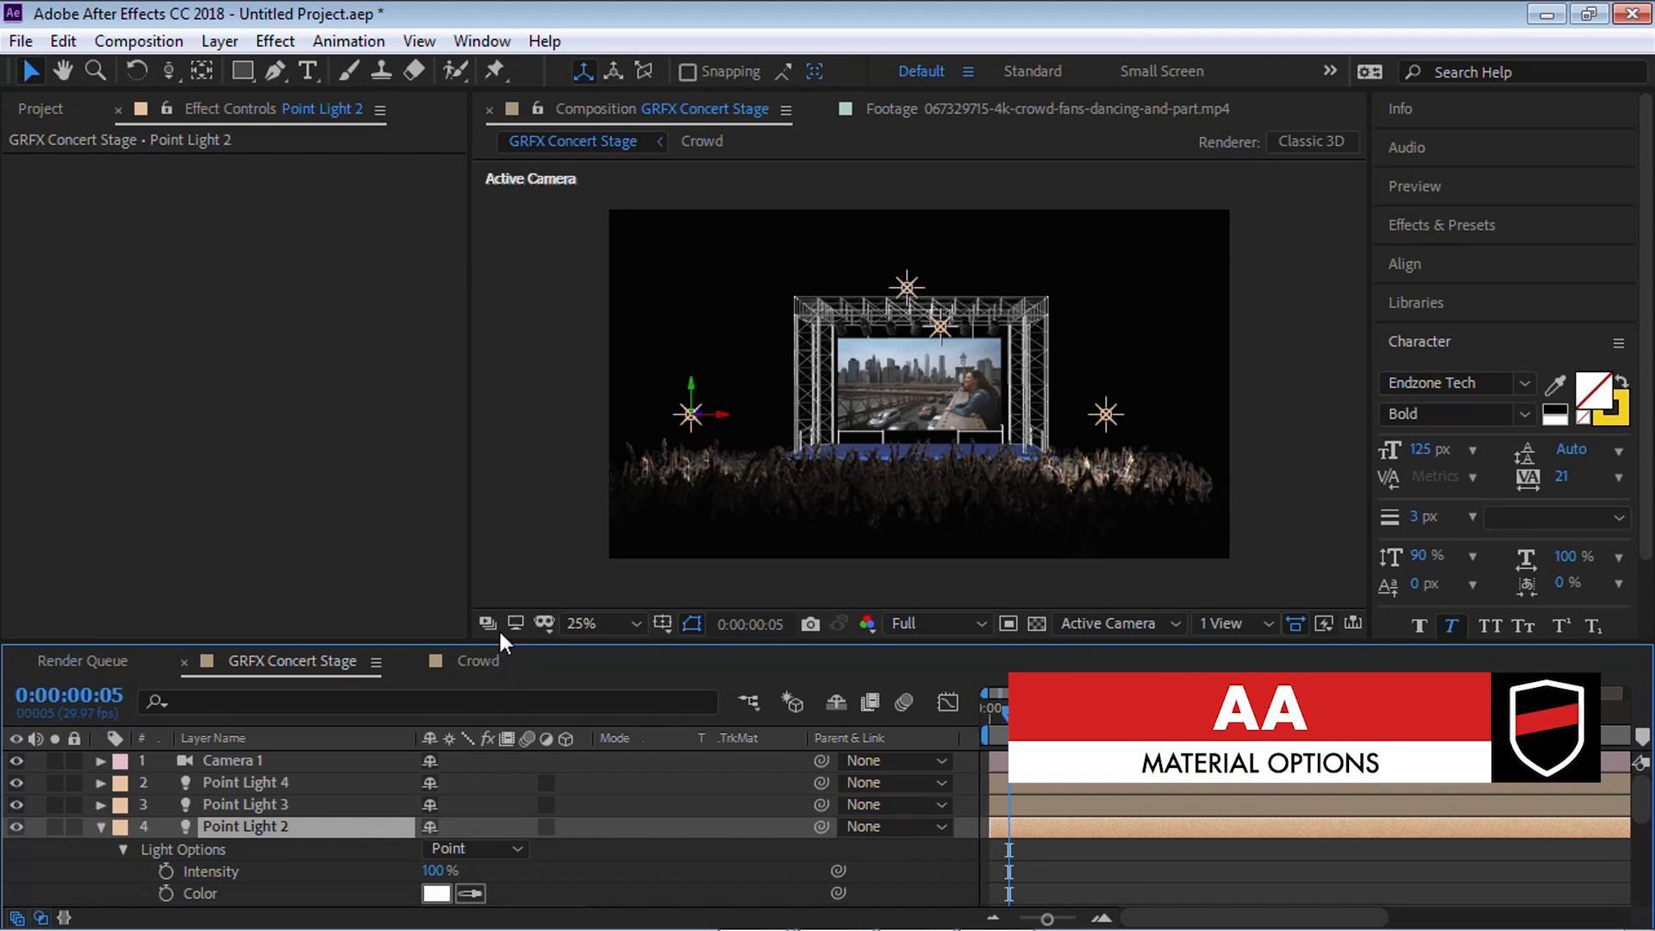
scroll(449, 857, "down", 2)
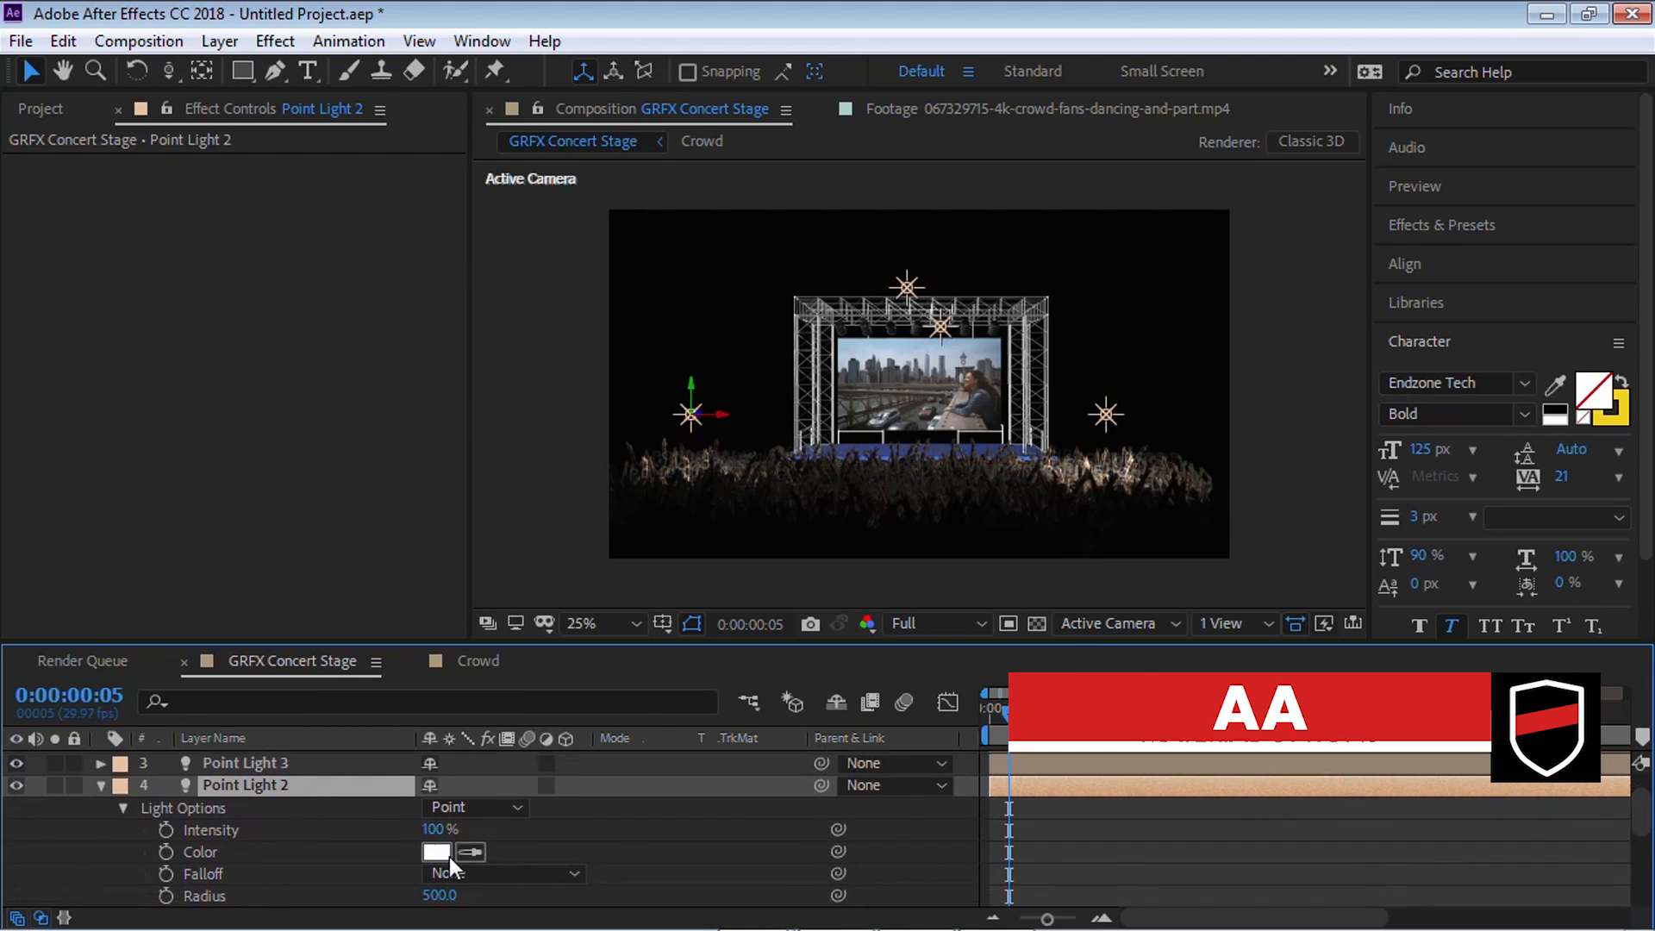
left_click(447, 855)
left_click(394, 126)
left_click_drag(269, 91, 172, 77)
left_click(601, 67)
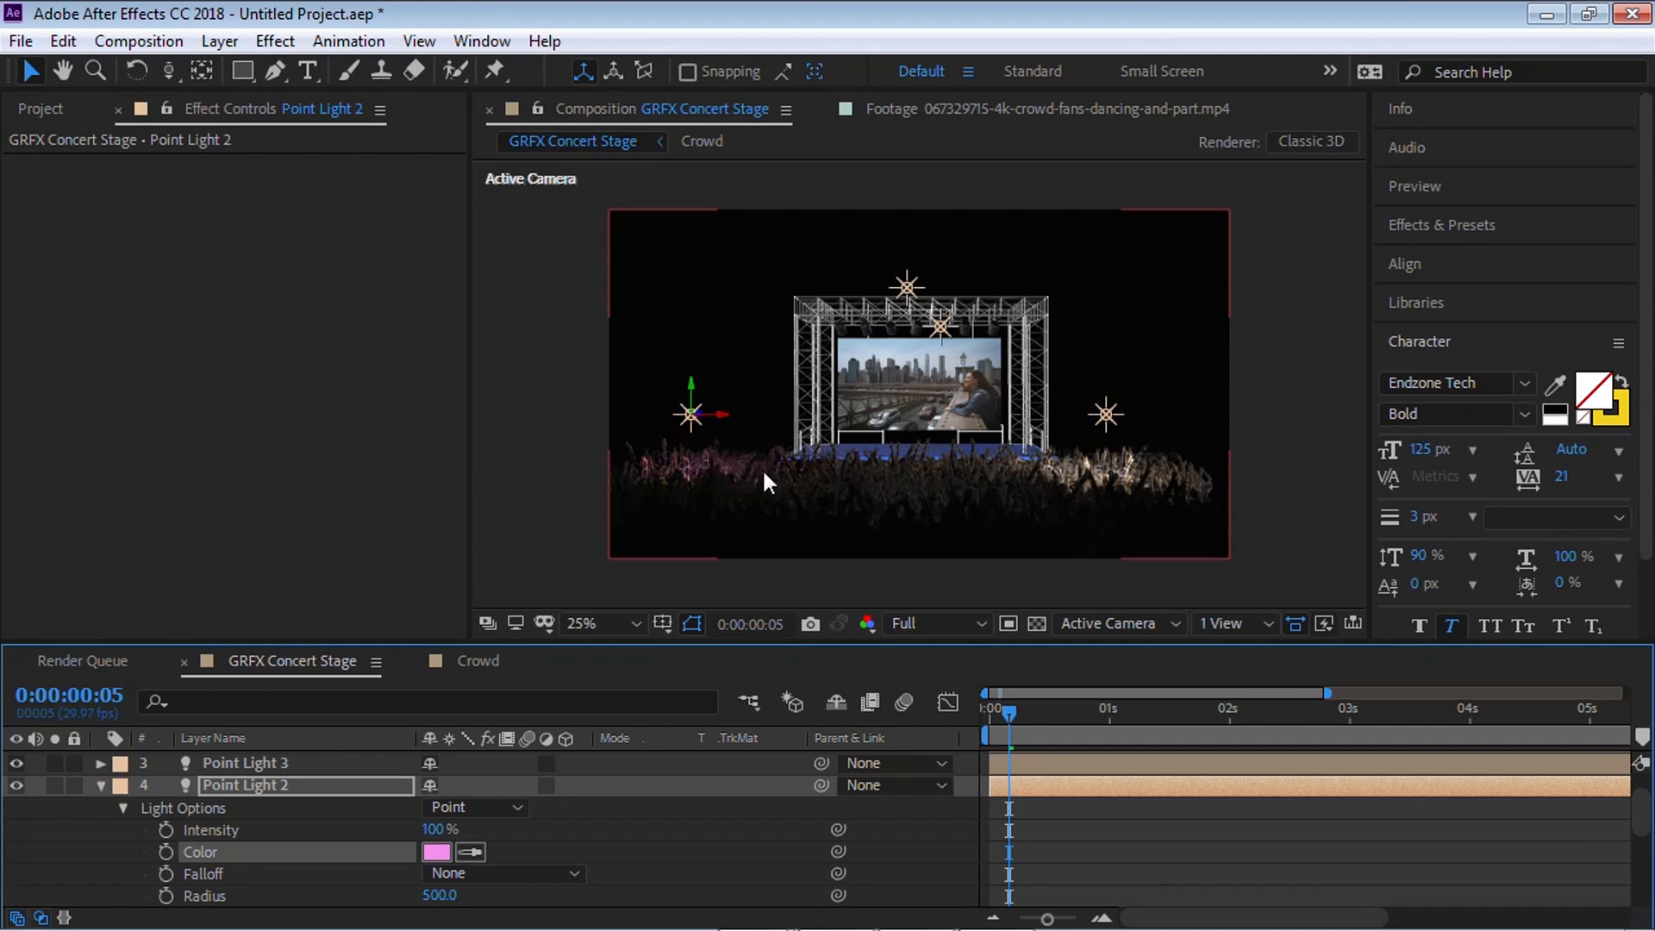
left_click(100, 785)
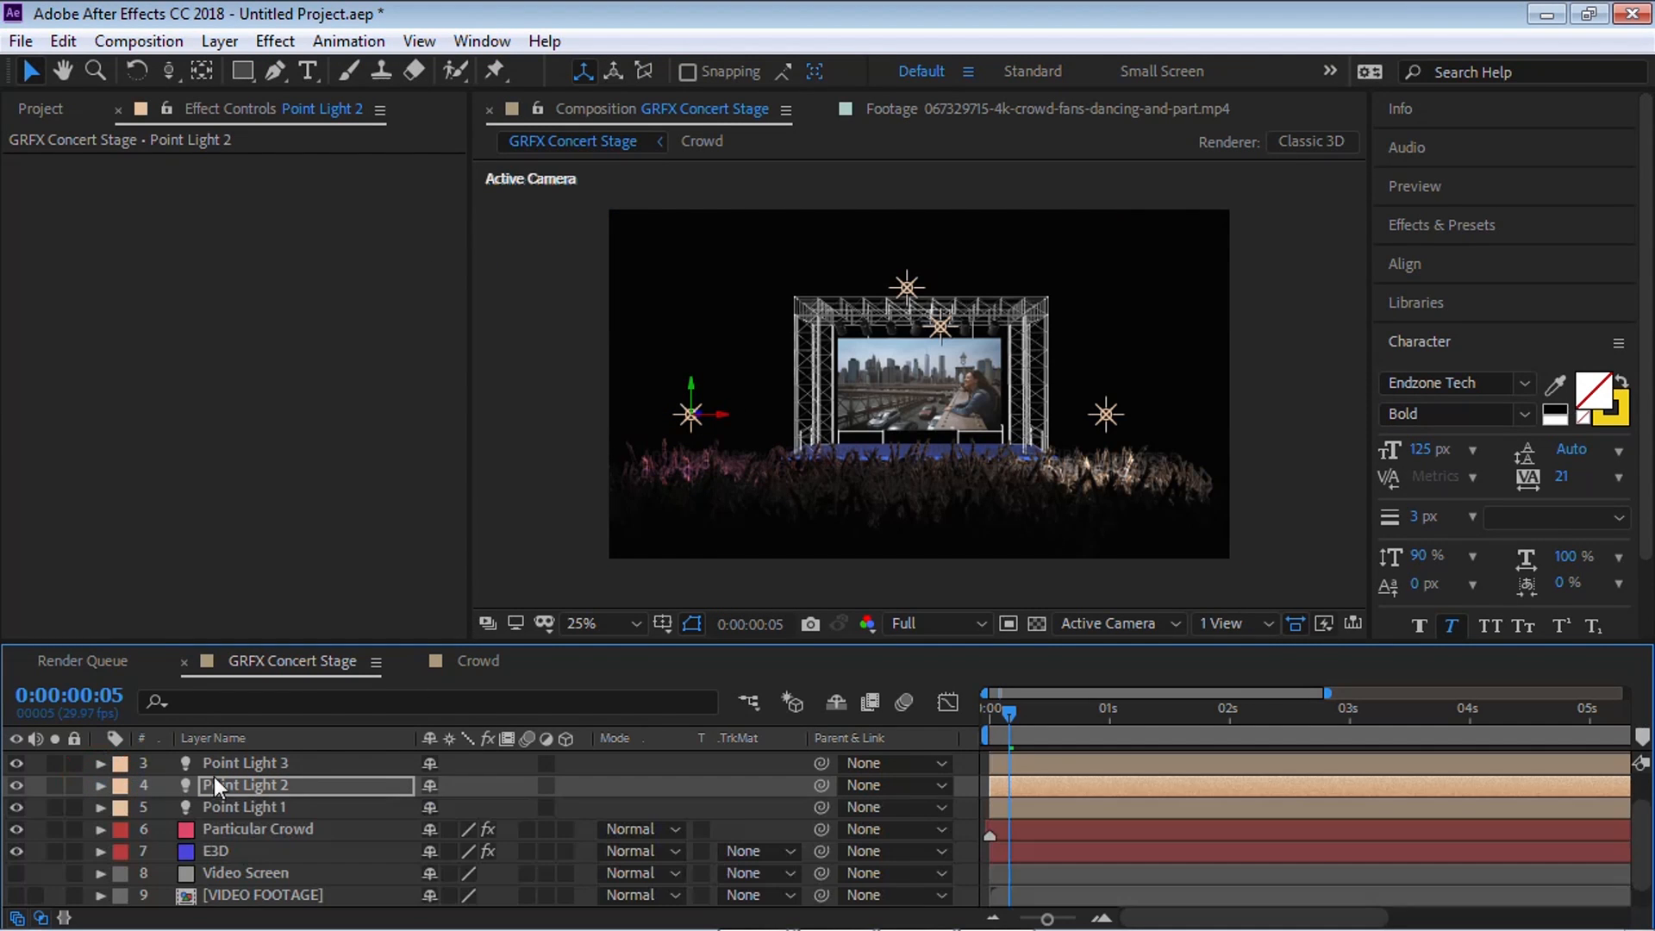
Step: Set the light color of Point Light 3 to light green and collapse its properties
left_click(274, 763)
scroll(1465, 677, "up", 1)
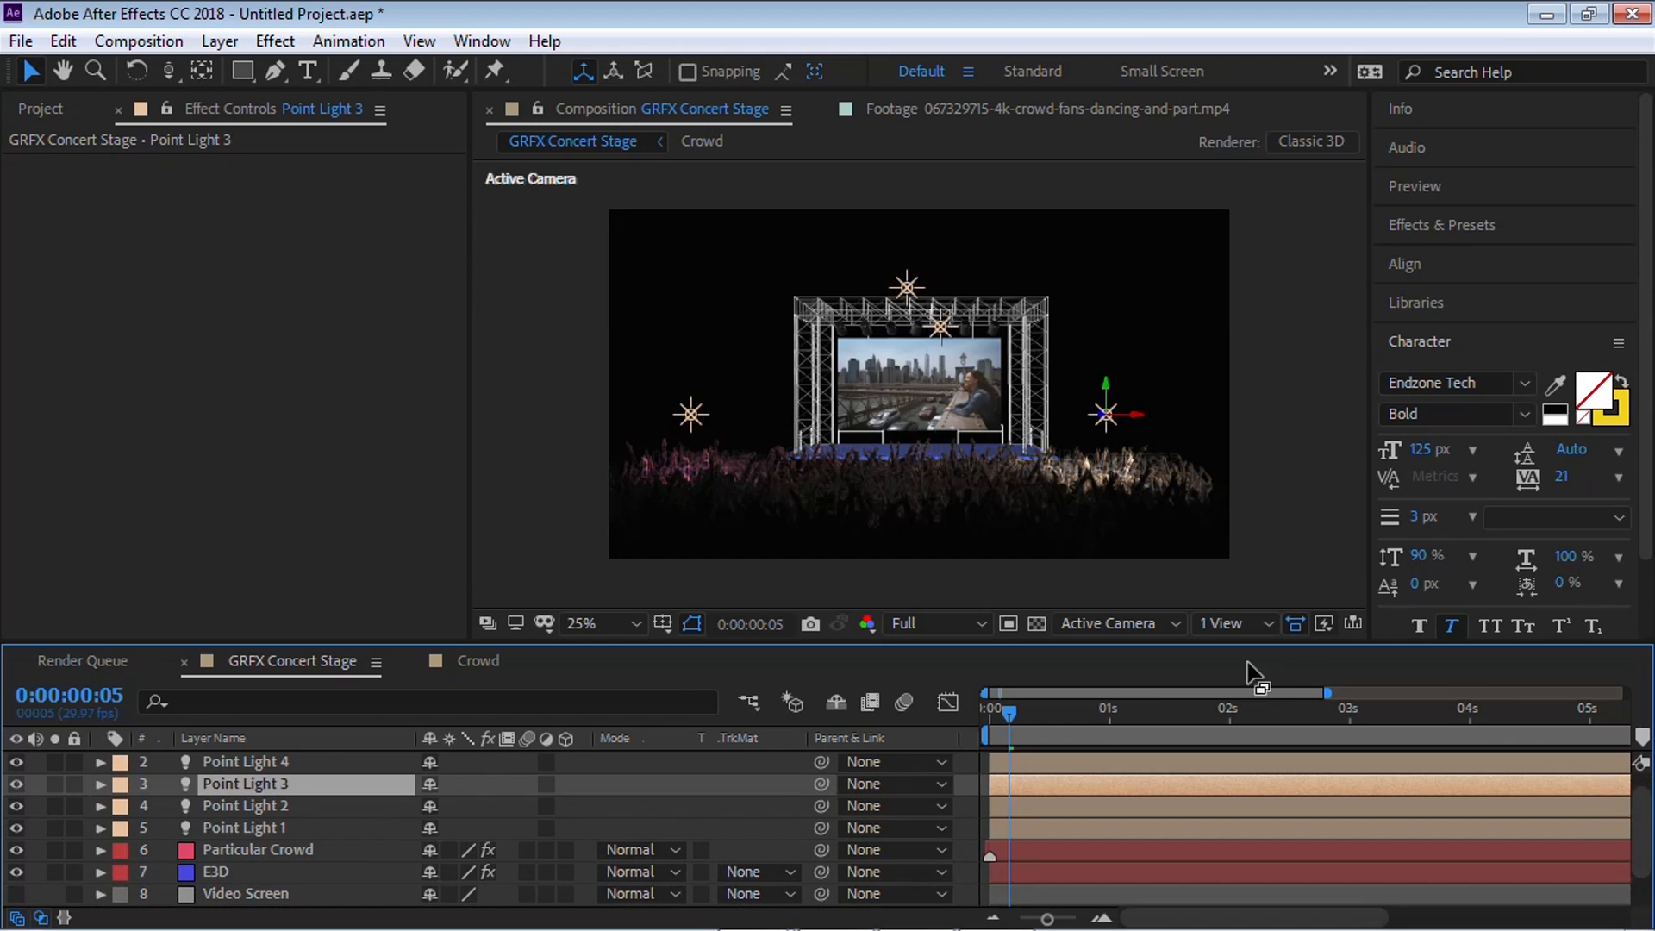
key("a")
key("a")
left_click(437, 851)
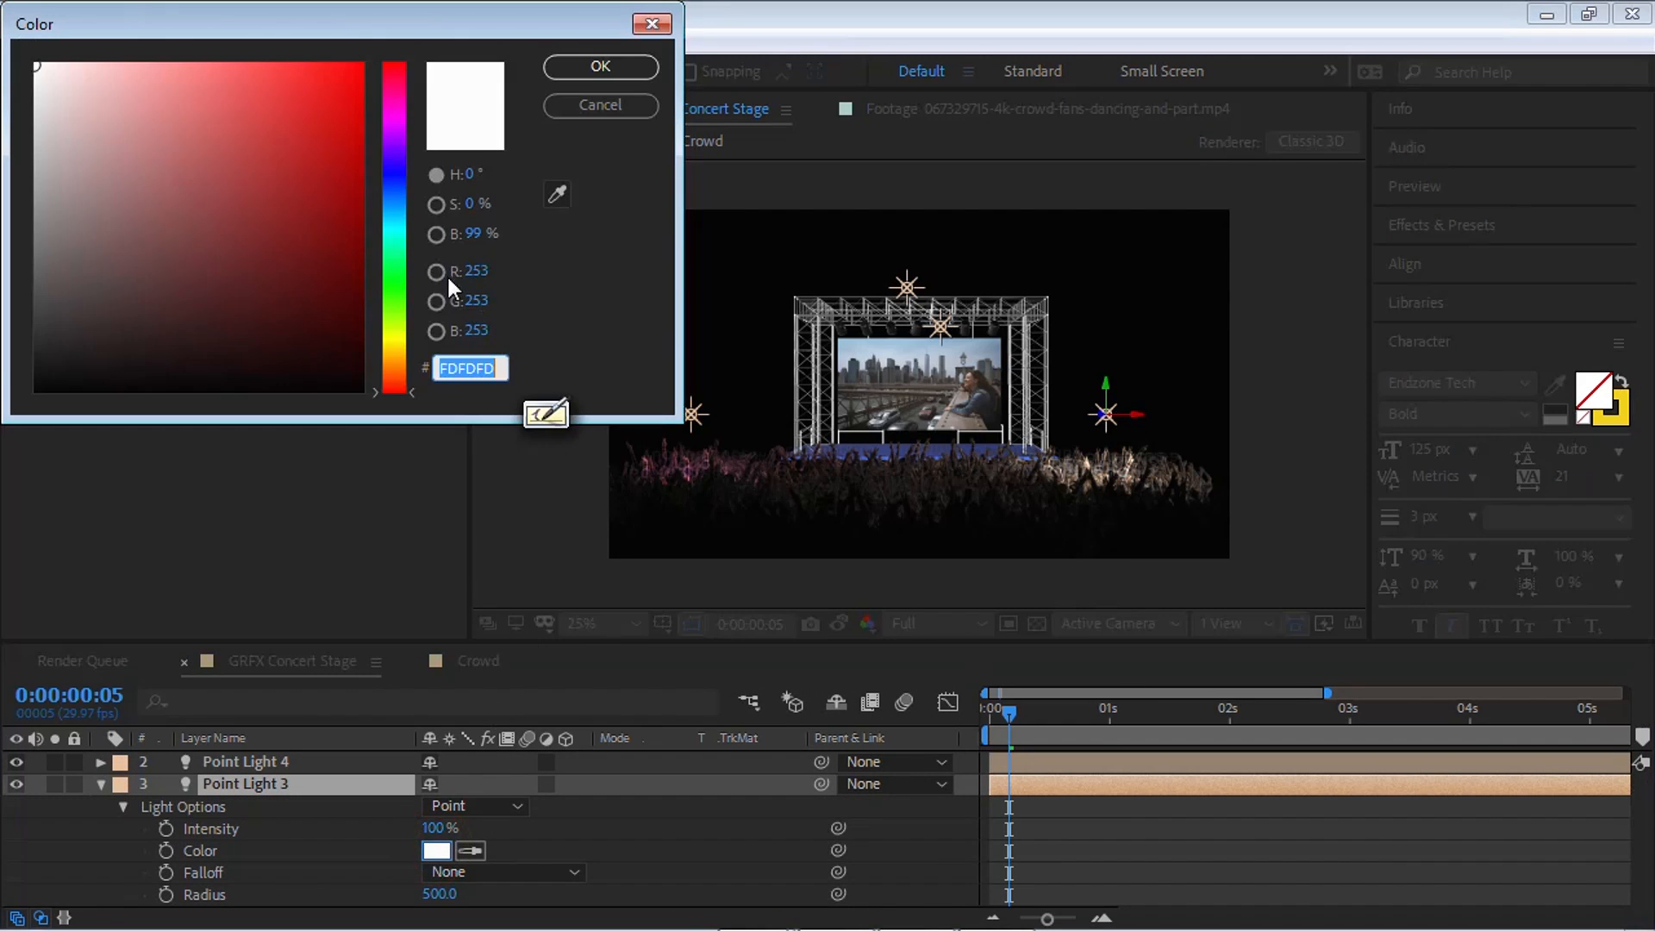
left_click(396, 306)
left_click(595, 67)
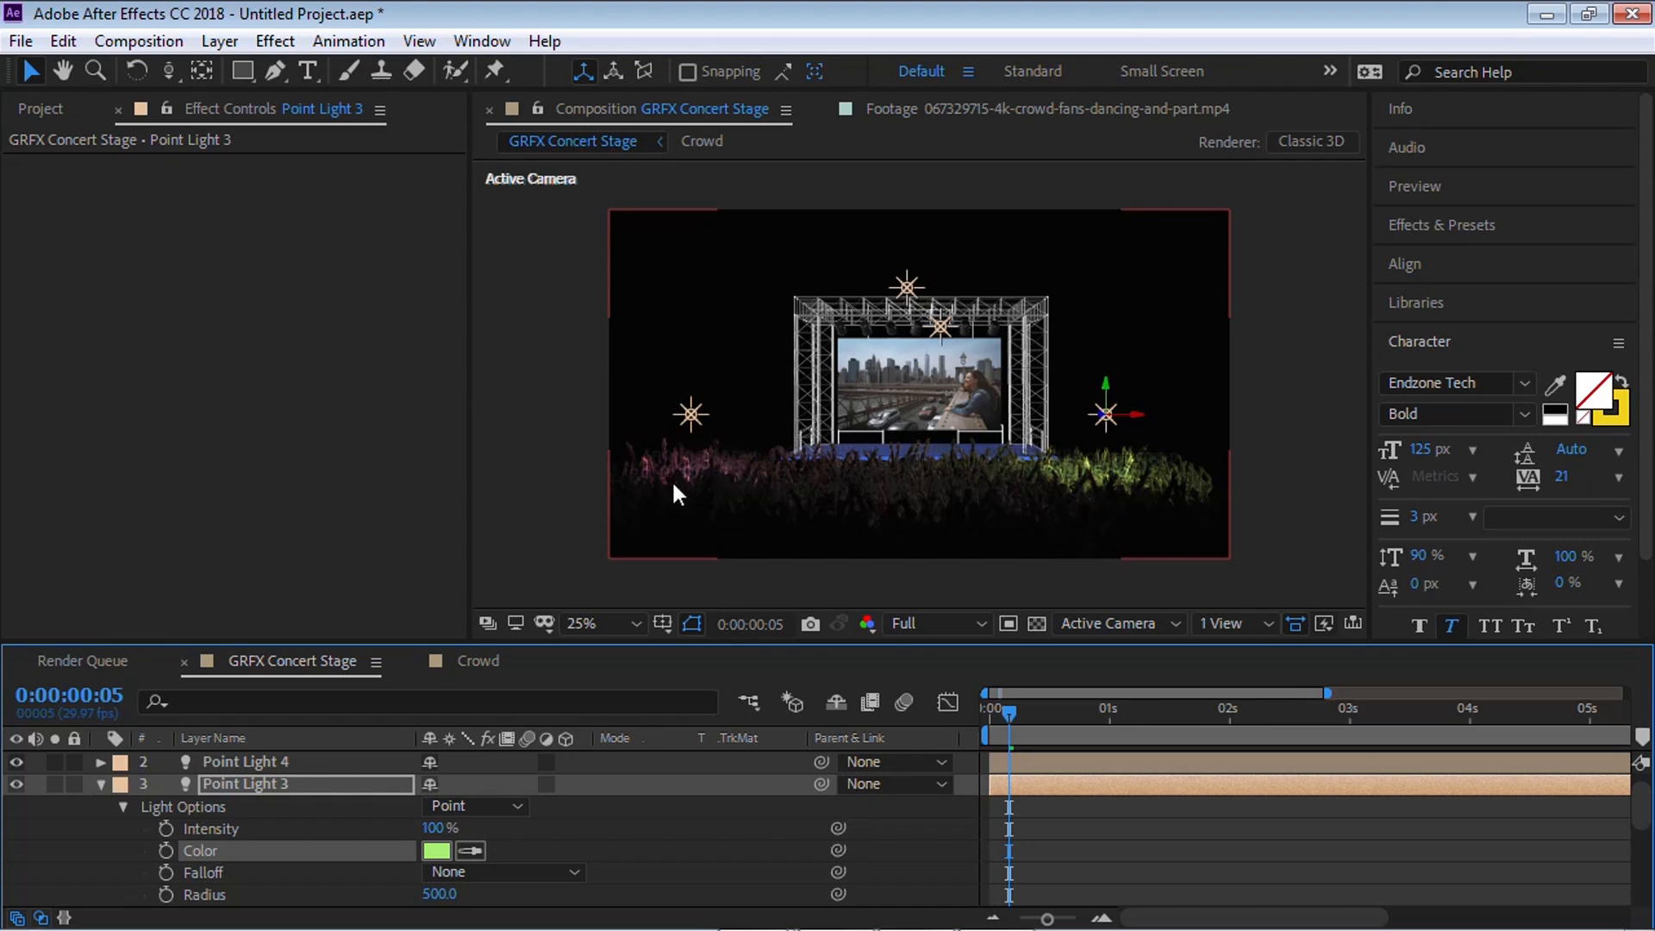
left_click(100, 783)
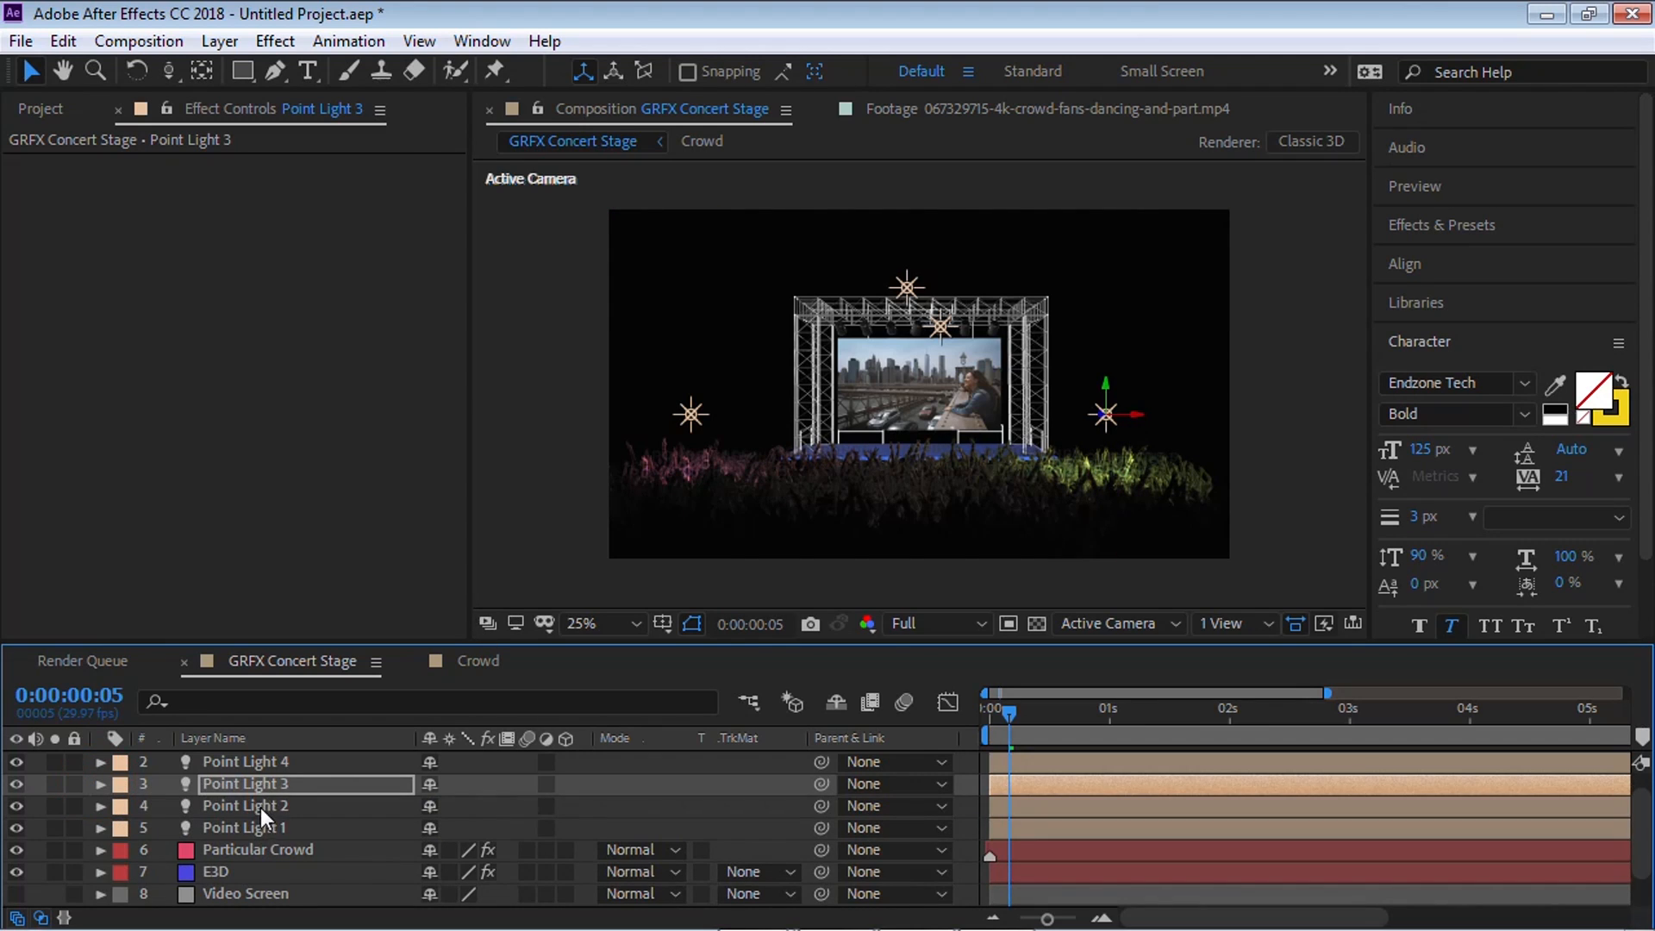
Step: Set the light color of Point Light 1 to yellow and lower the light until it sits just above the crowd
left_click(274, 826)
key("a")
key("a")
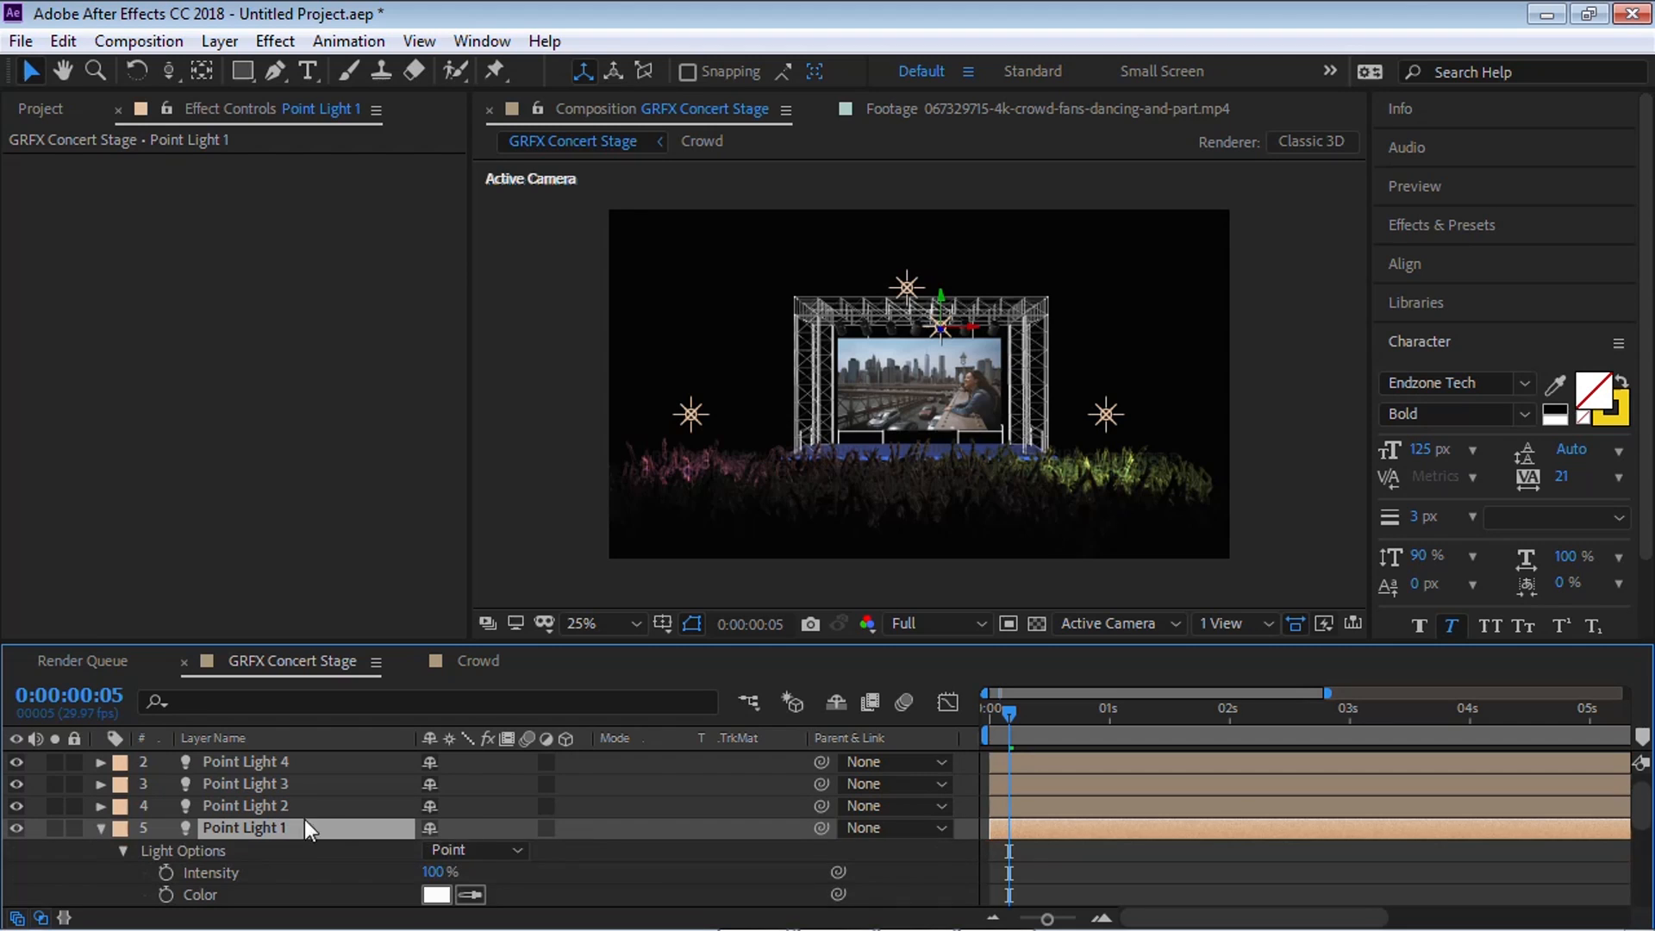
left_click(441, 894)
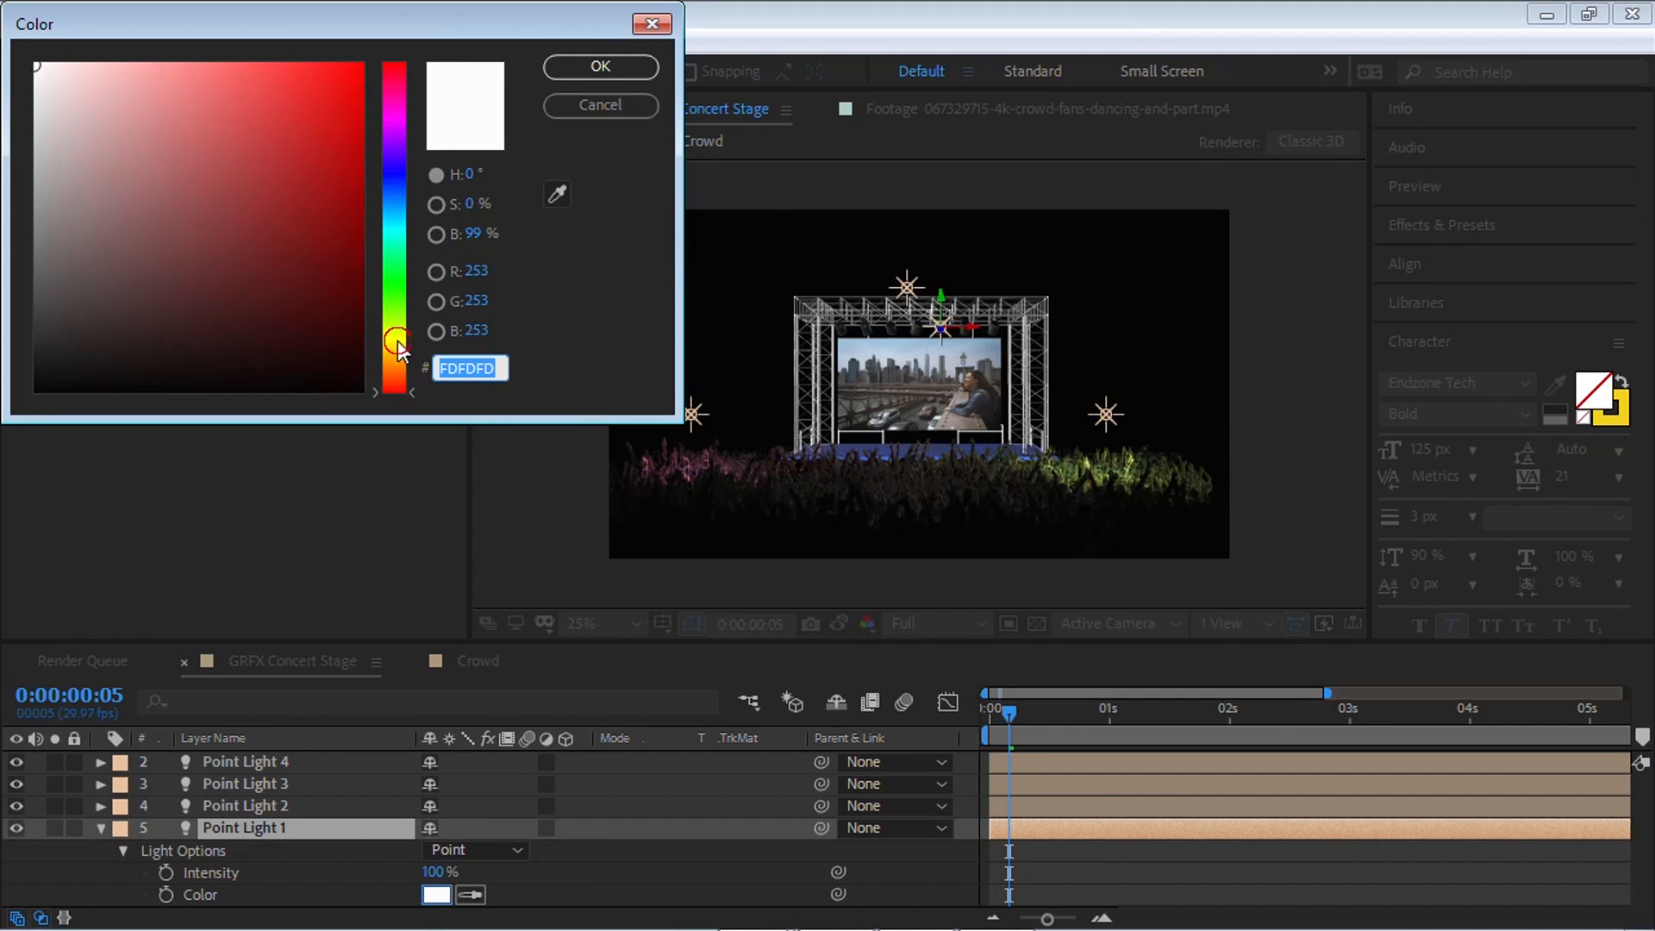
left_click_drag(398, 344, 396, 329)
left_click(211, 85)
left_click(601, 66)
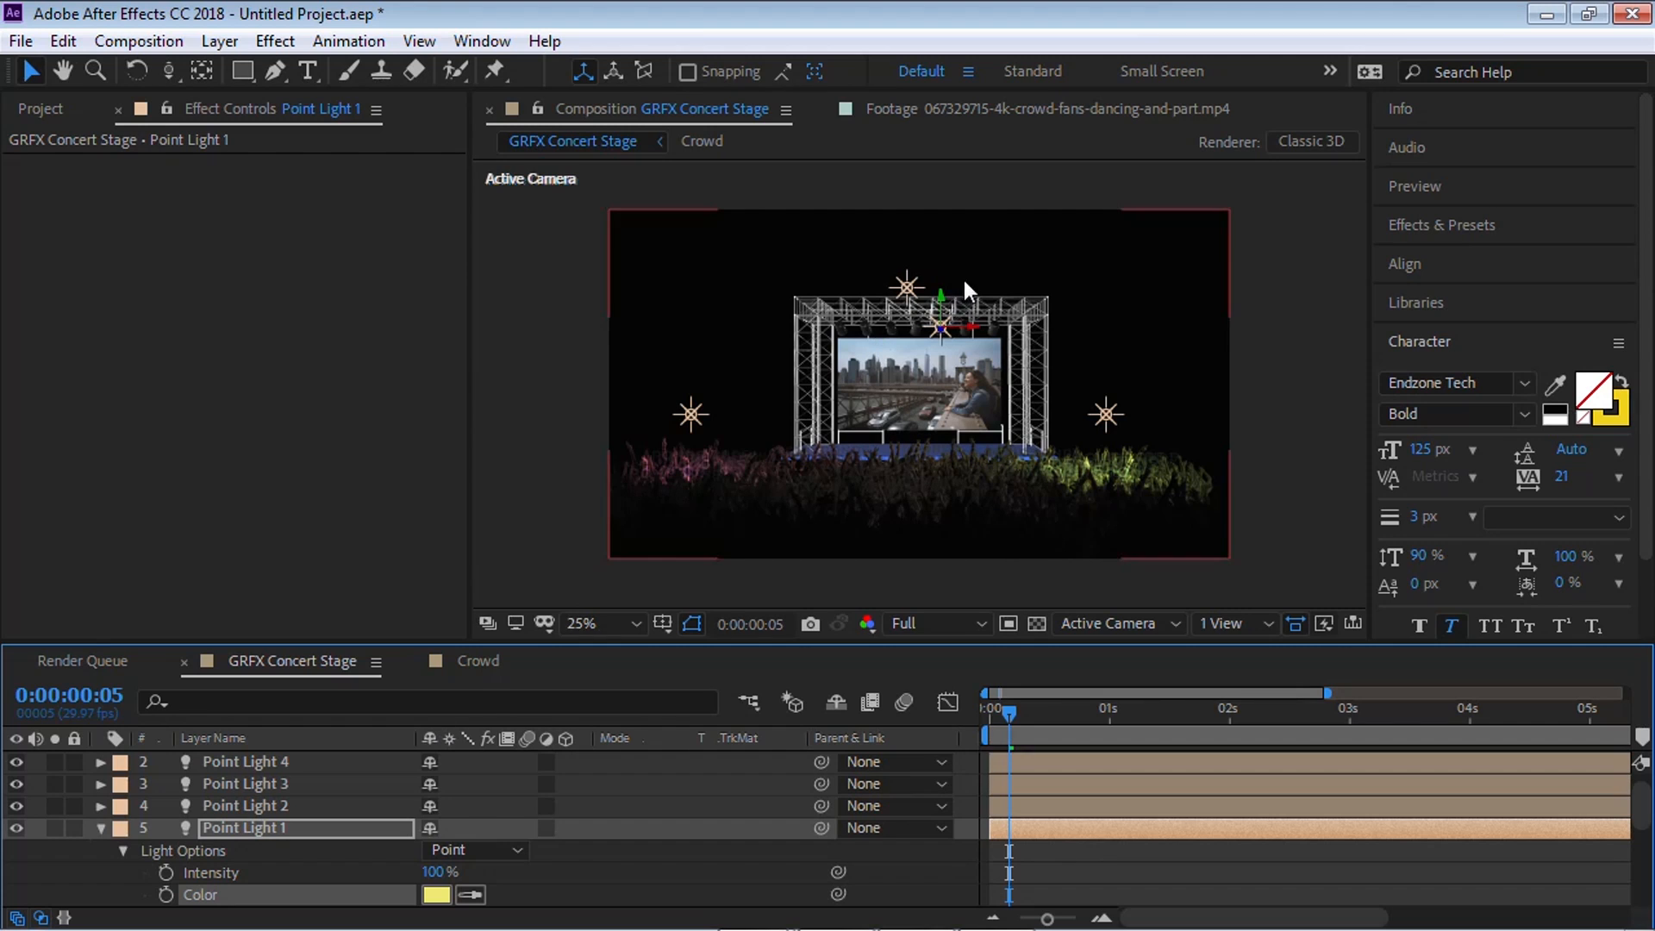
left_click_drag(942, 301, 944, 352)
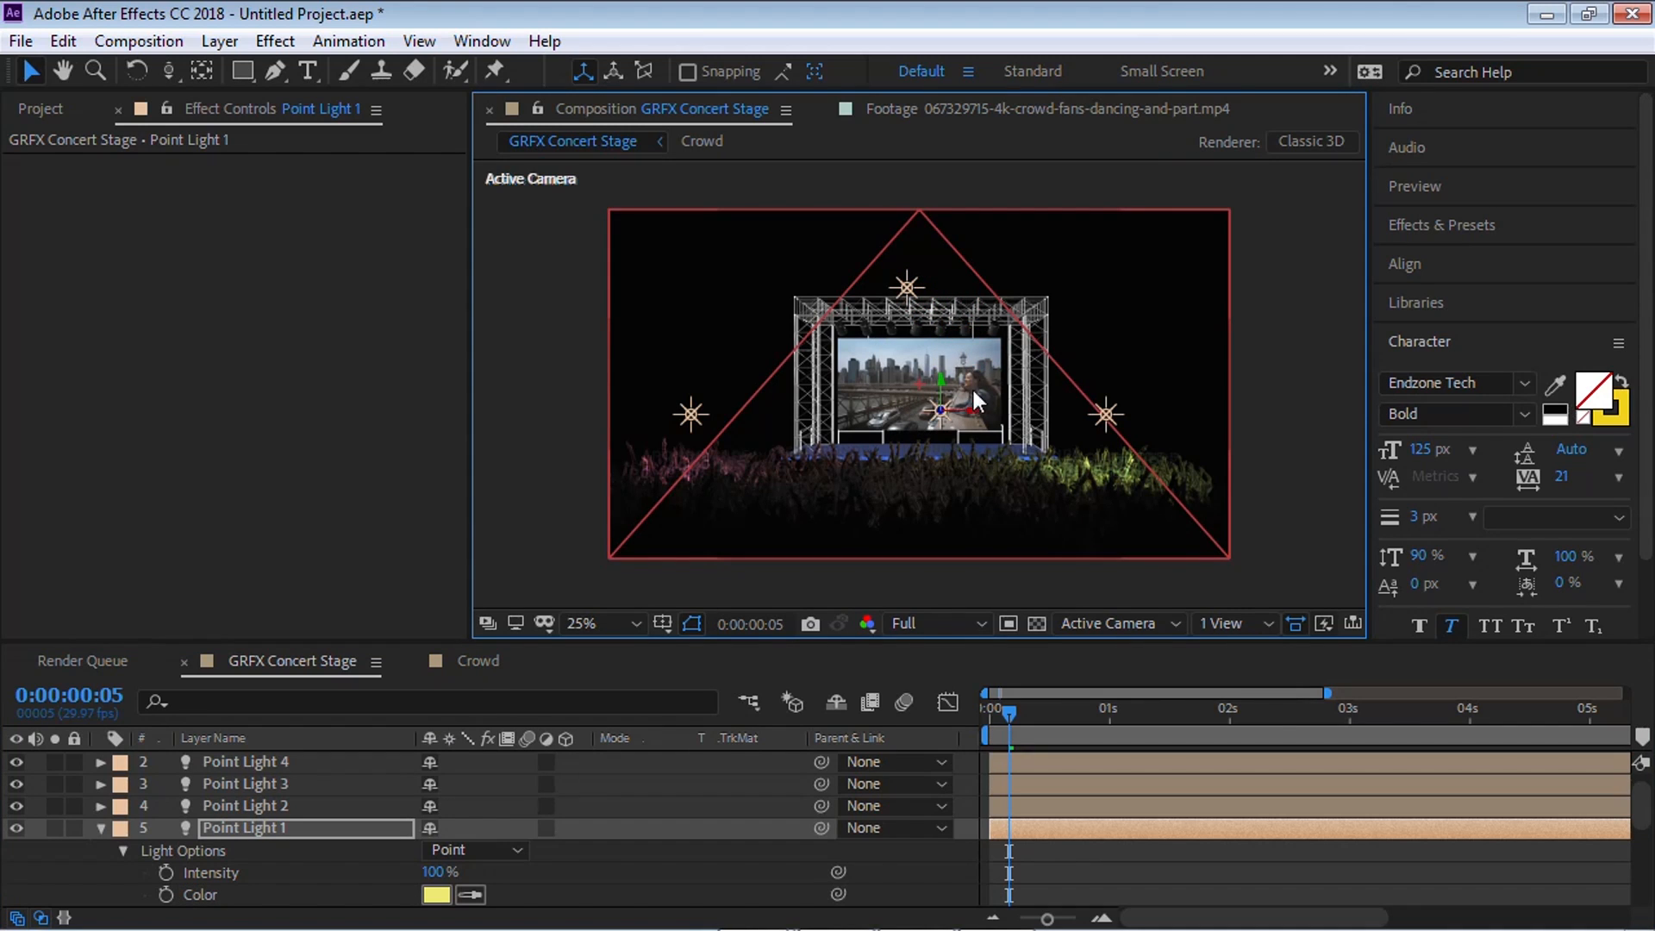
Step: Set the light color of Point Light 4 to cyan 69E4EC and lower the light until it sits just above the crowd
left_click(250, 762)
key("a")
key("a")
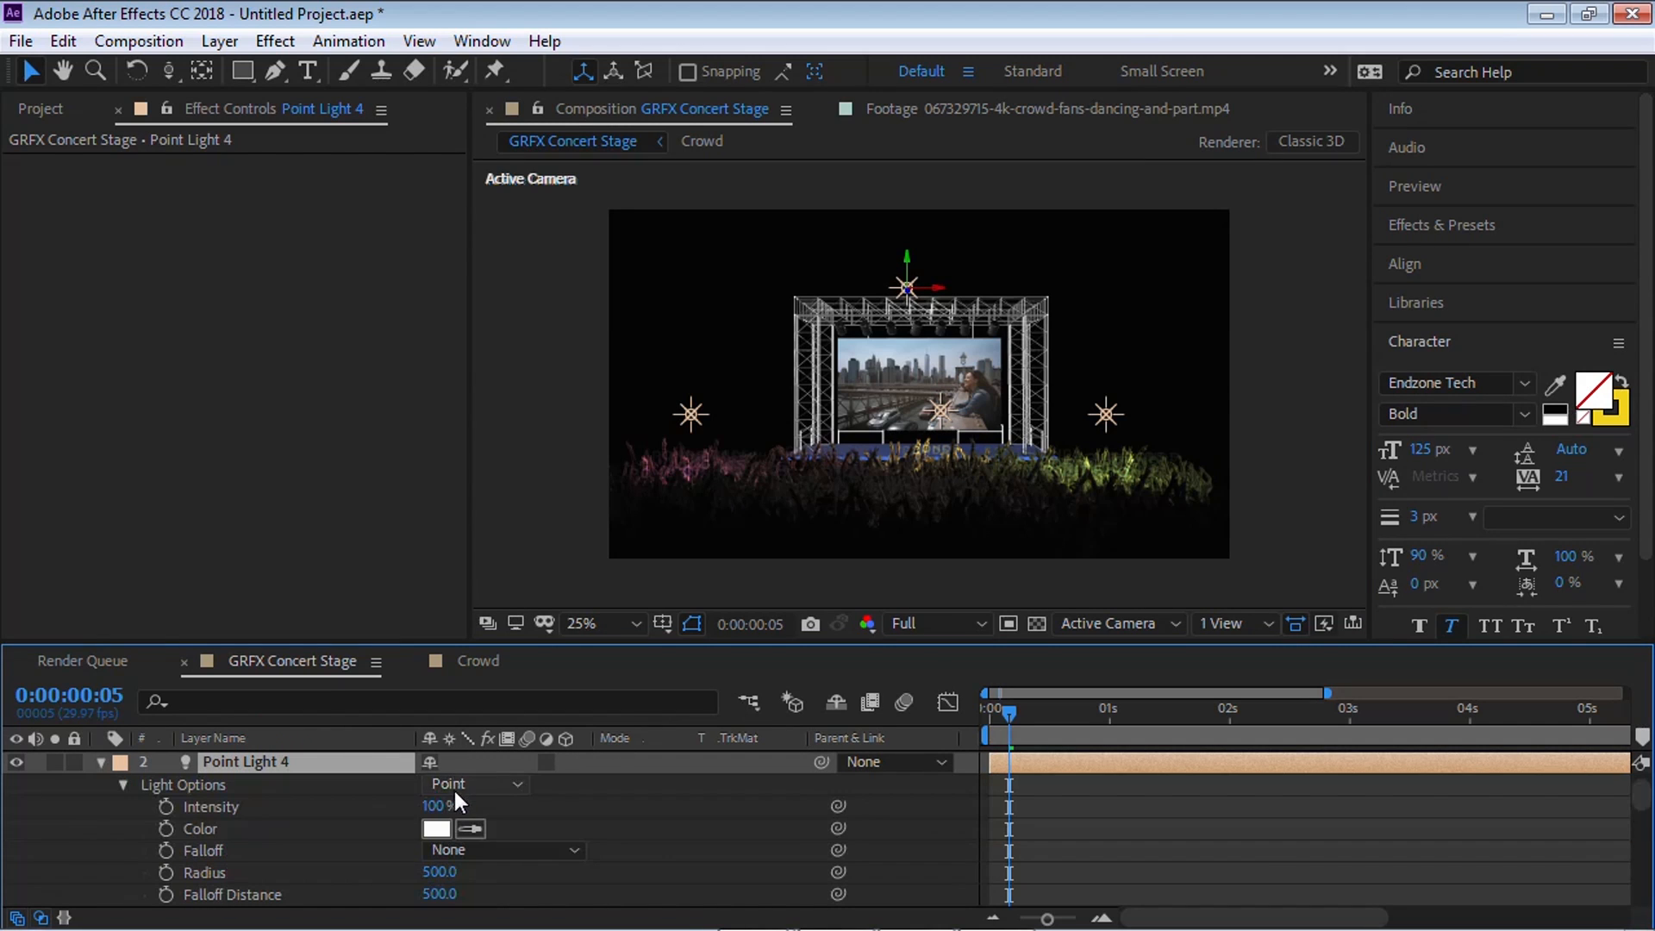
left_click(436, 828)
left_click(394, 224)
left_click(216, 84)
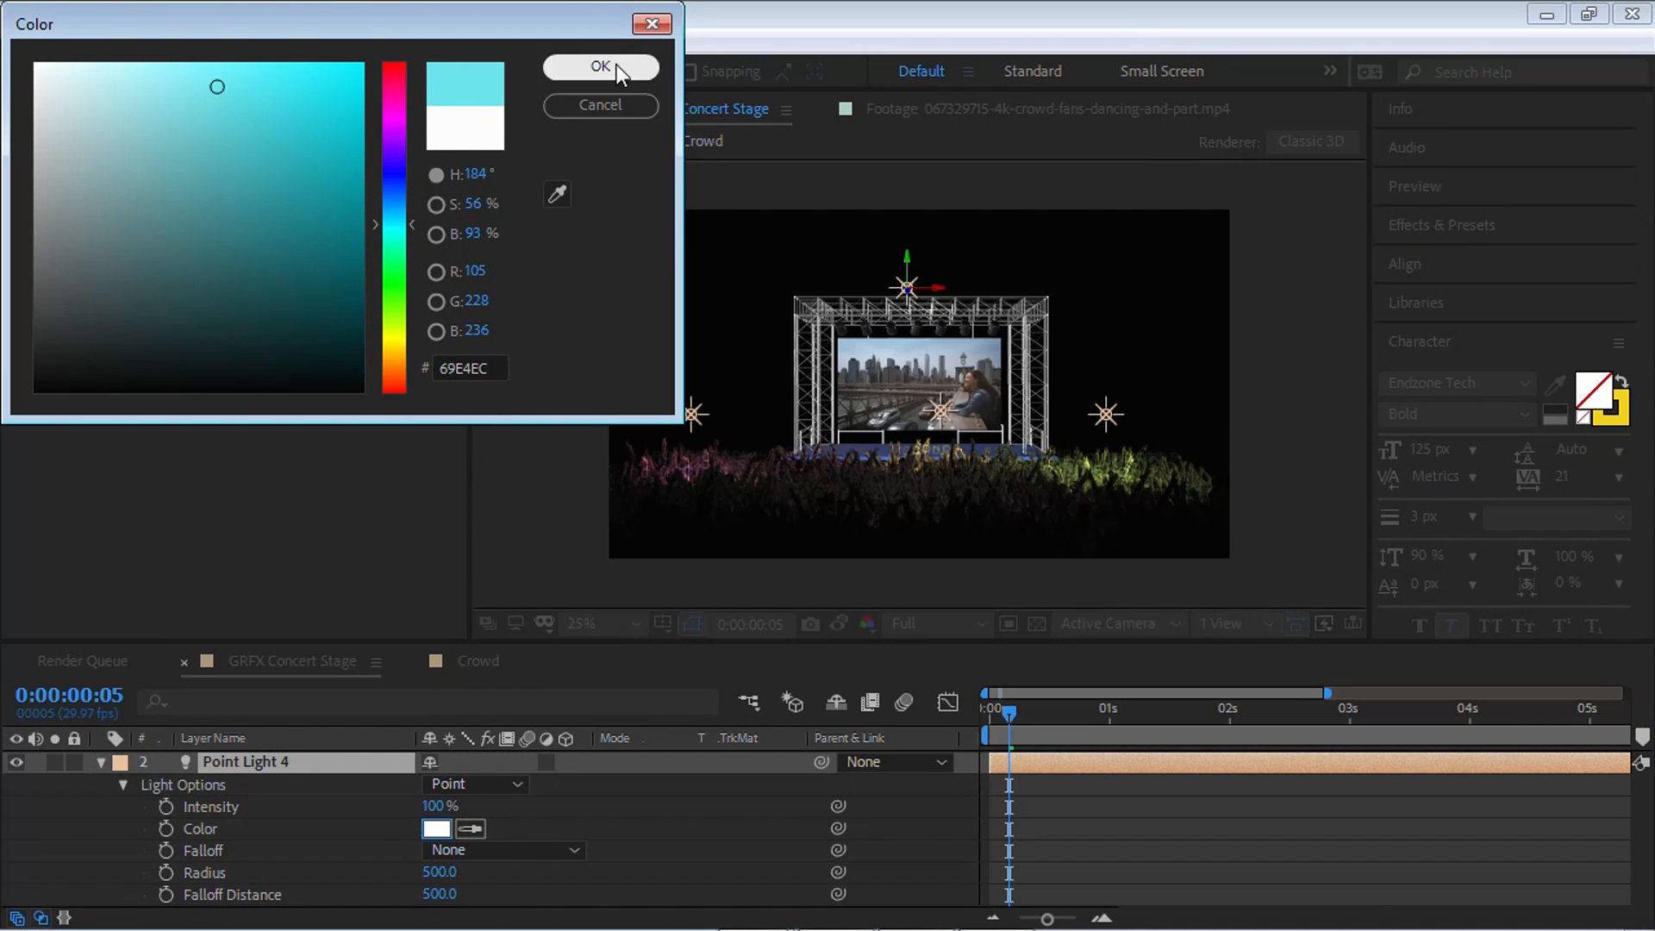
left_click(617, 66)
left_click_drag(905, 258, 909, 388)
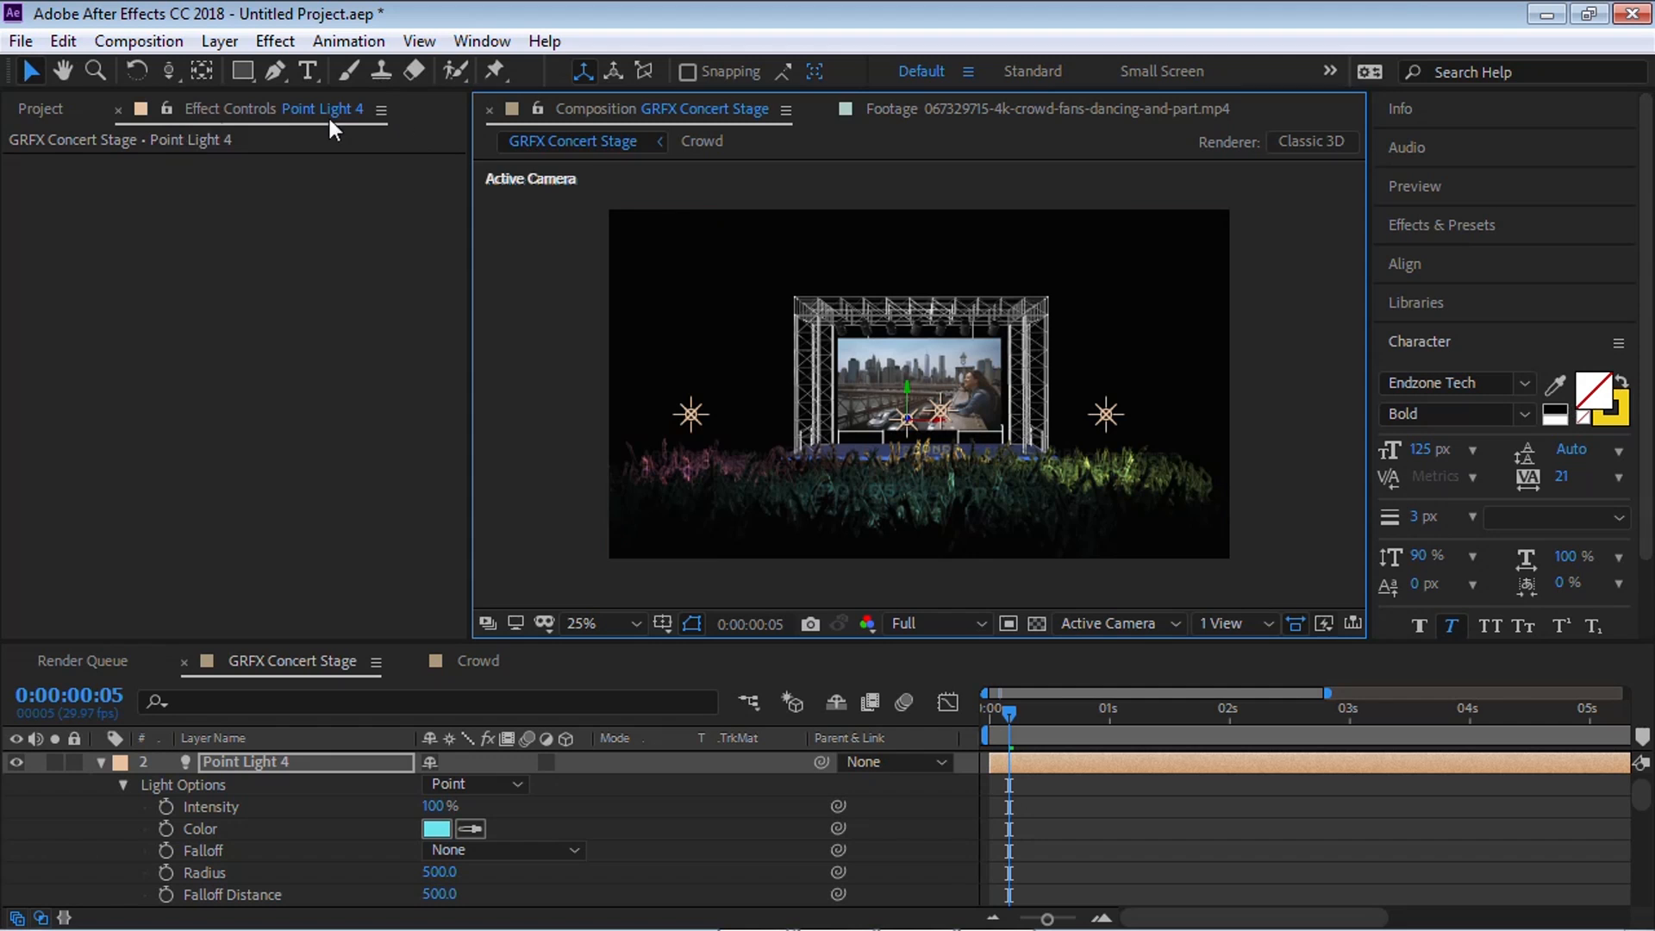
Step: Import the stadium image 51755149_m.jpg from the TNF Rock You folder into the project
left_click(37, 108)
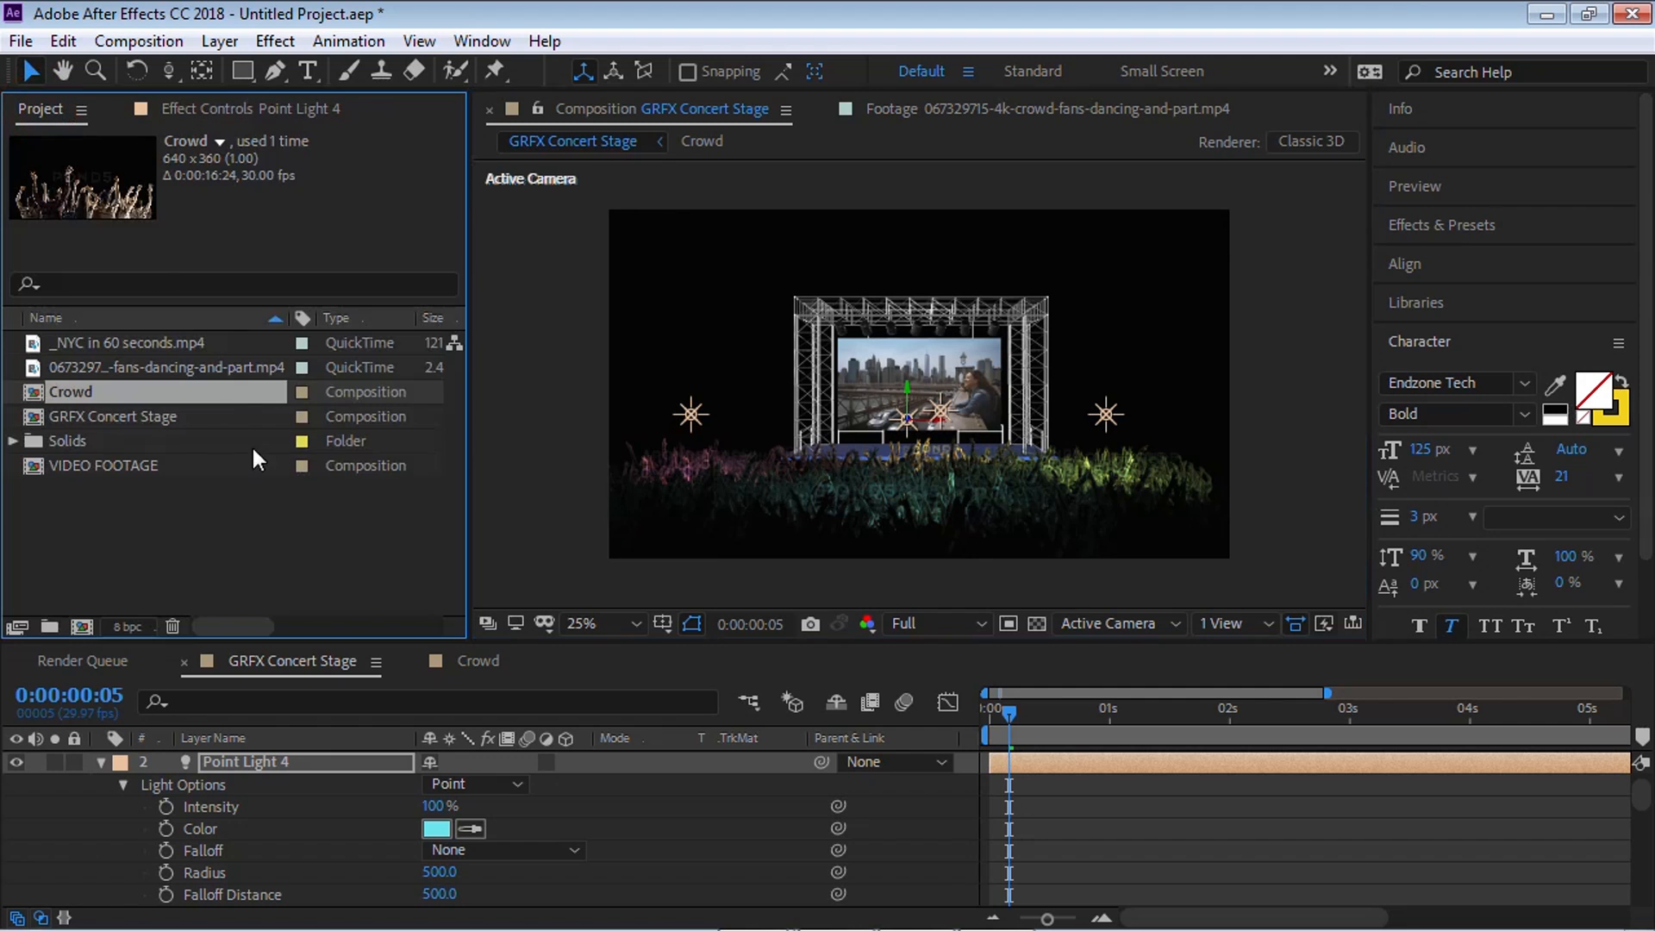
double_click(303, 482)
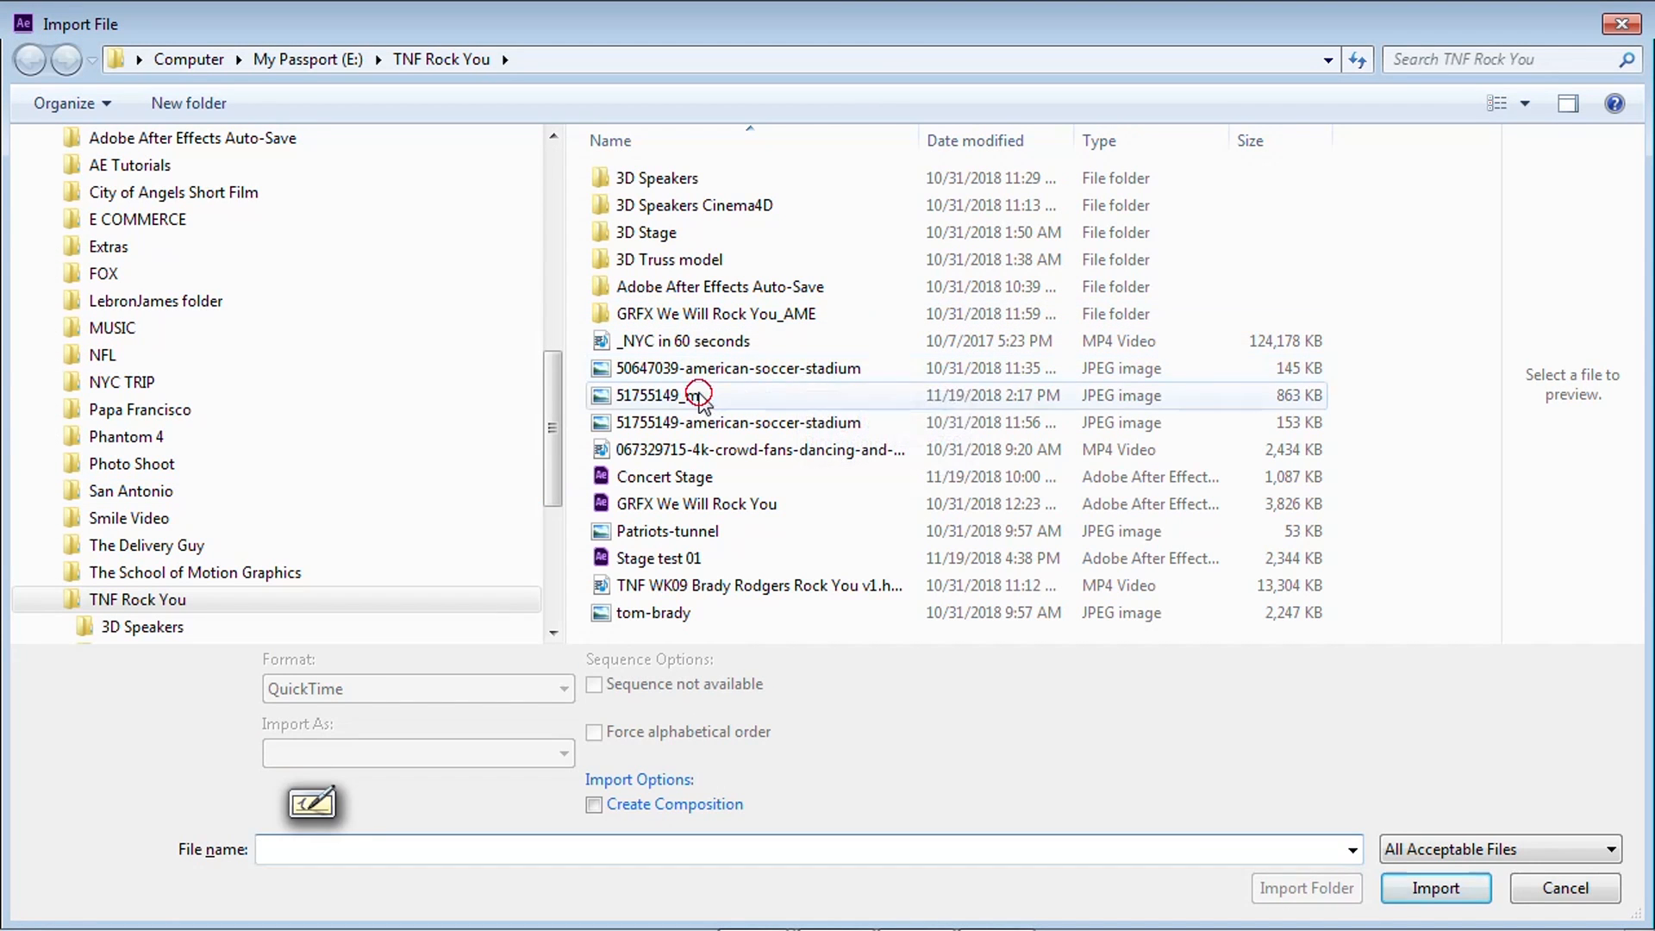
left_click(702, 398)
left_click(1435, 888)
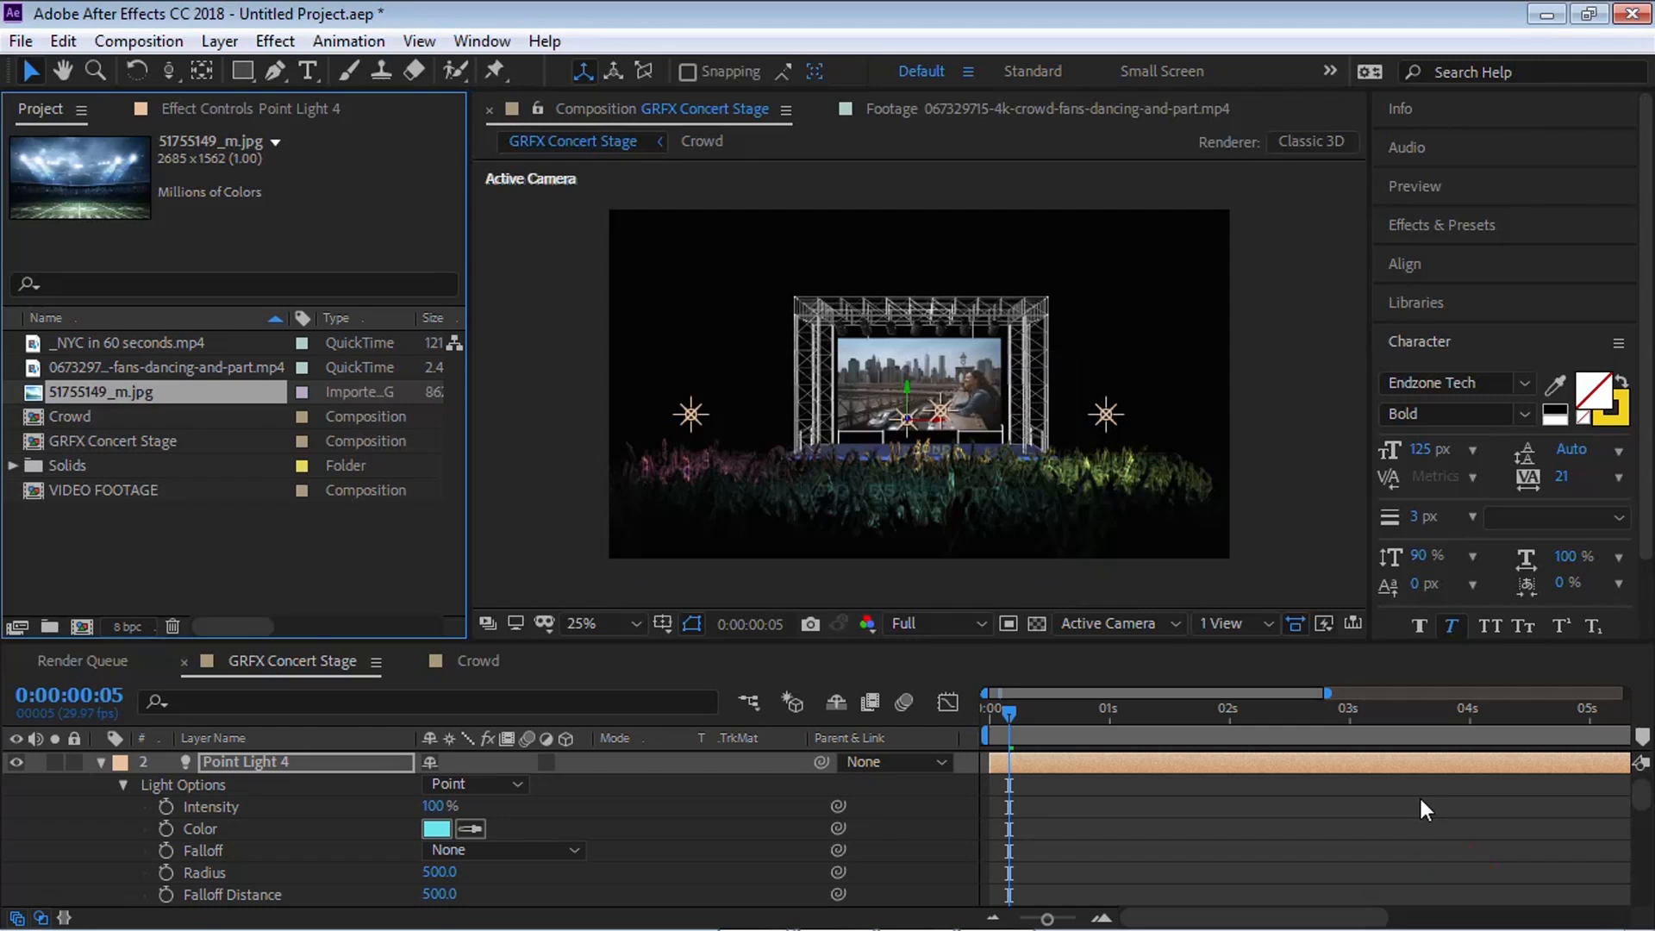
Step: Collapse the light properties, place 51755149_m.jpg directly below the E3D layer and make it a 3D layer
left_click(101, 762)
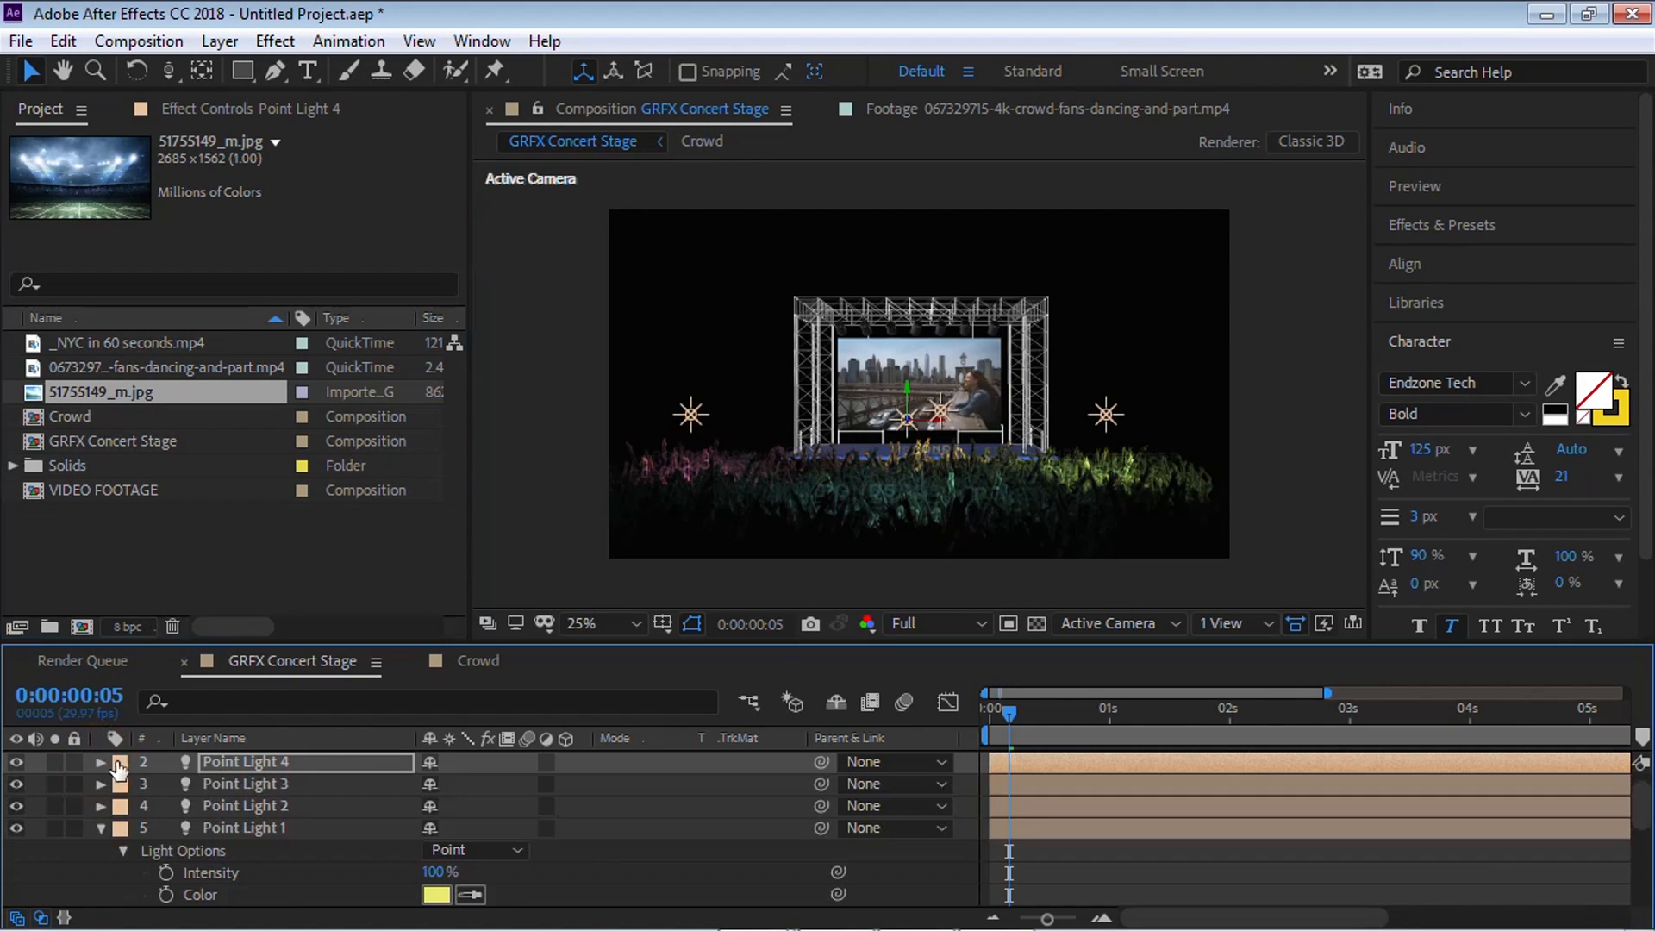
left_click(101, 828)
left_click_drag(171, 392, 303, 881)
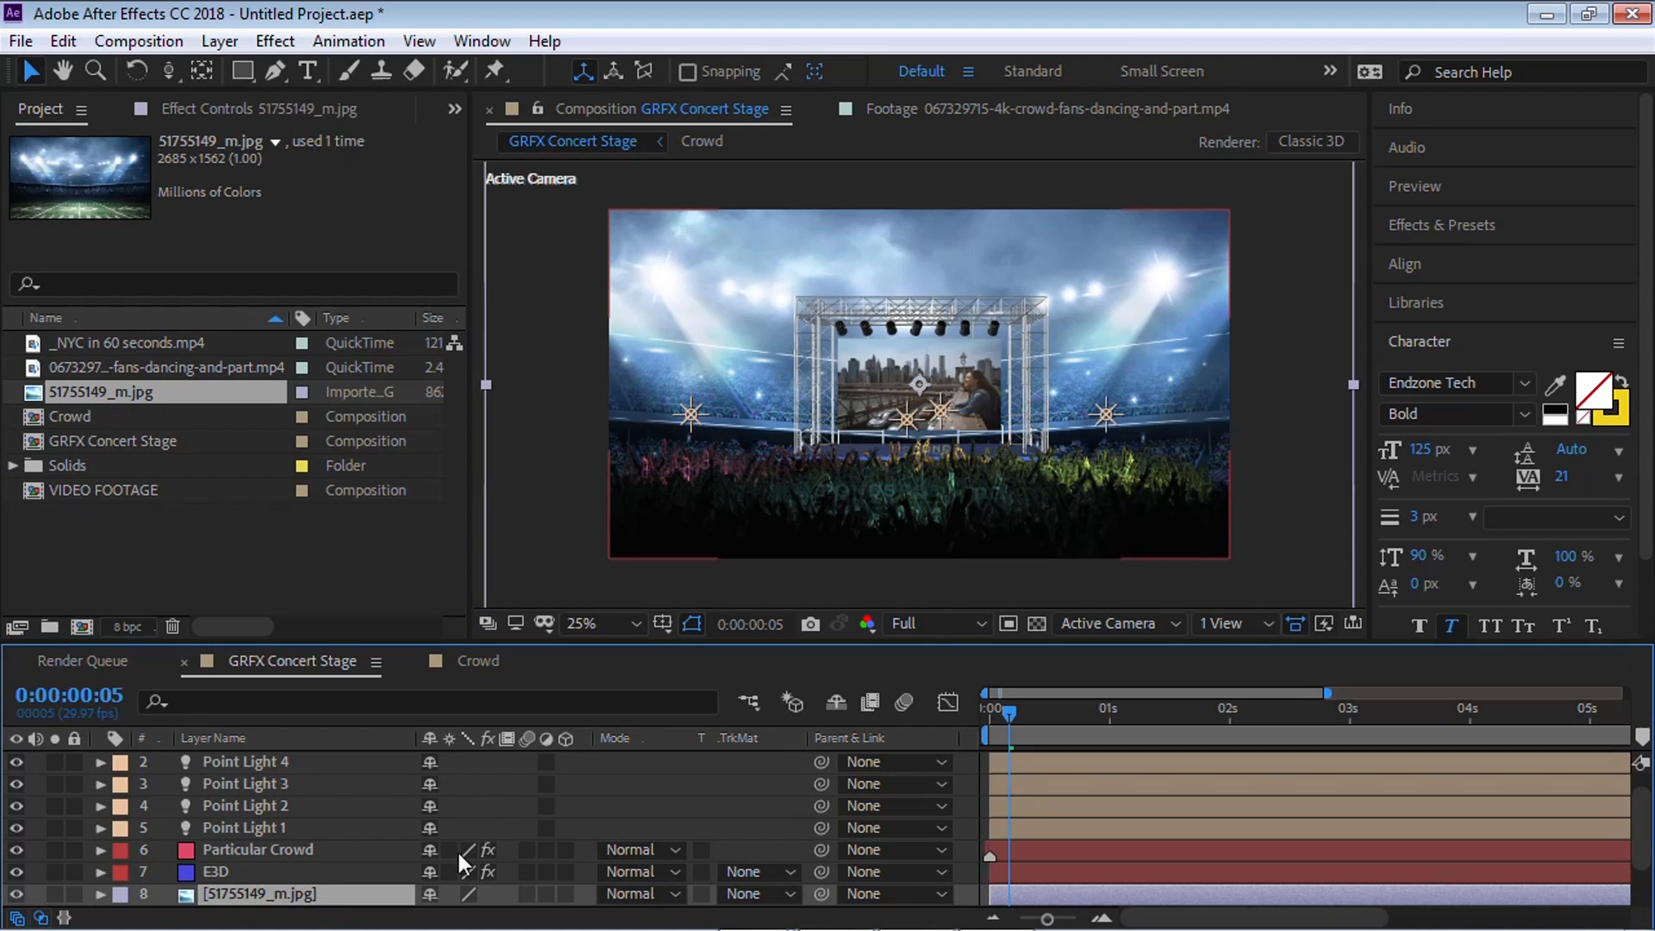
left_click(566, 892)
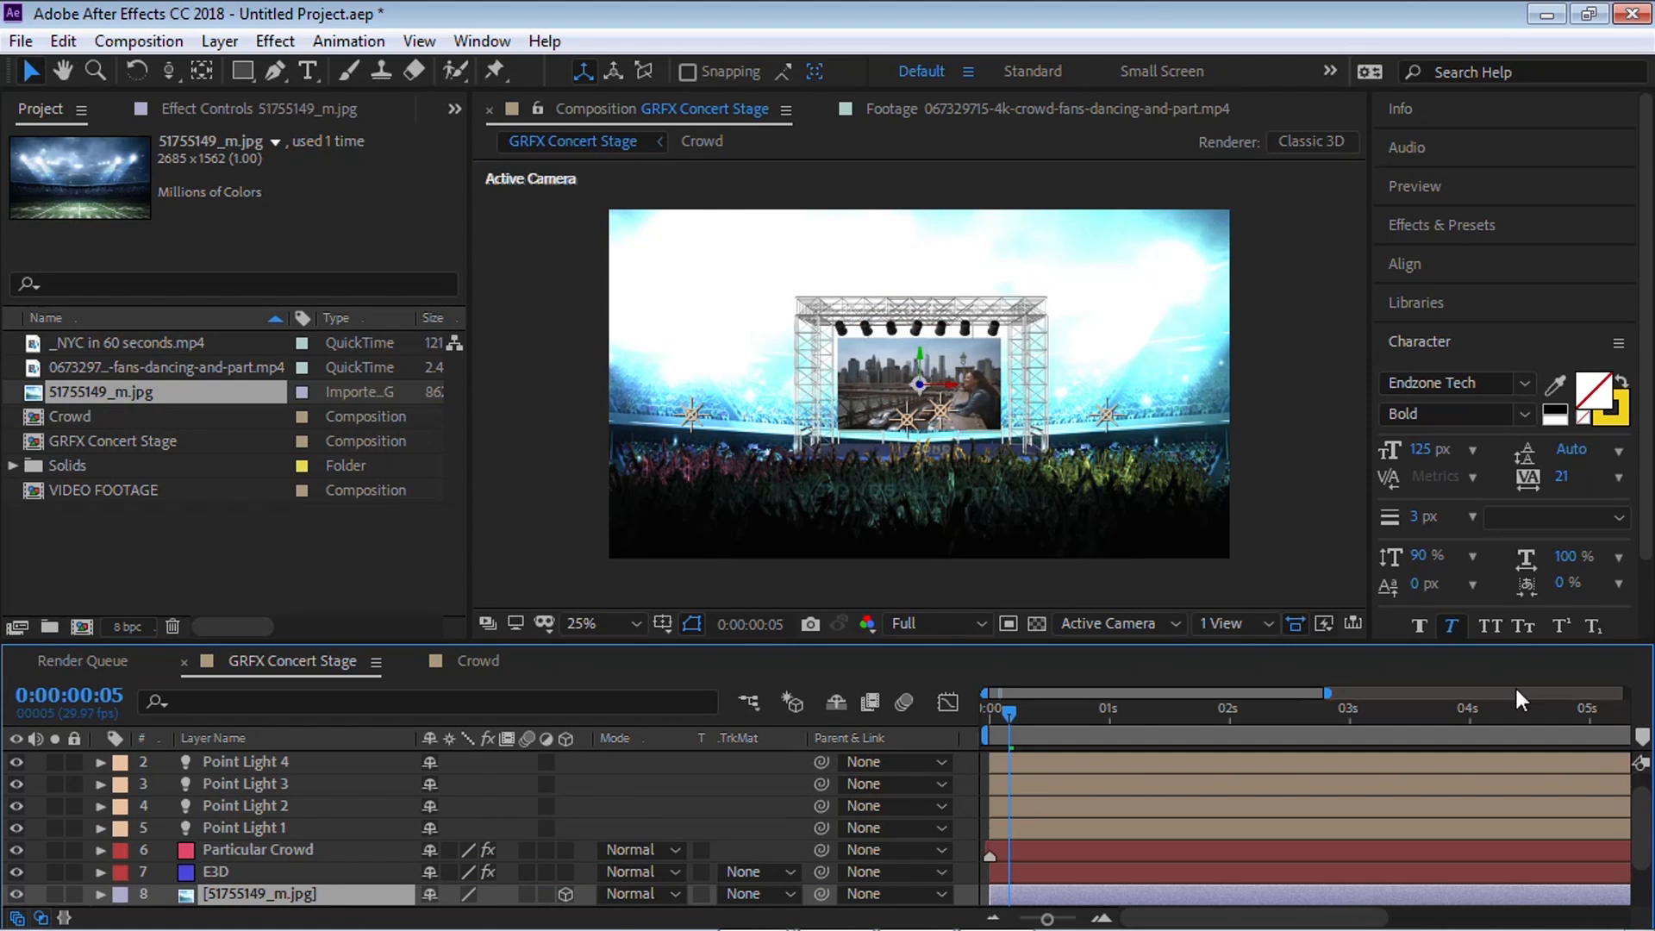
Step: Turn off Accepts Shadows and Accepts Lights in the stadium image's material options and collapse them
scroll(1631, 832, "down", 3)
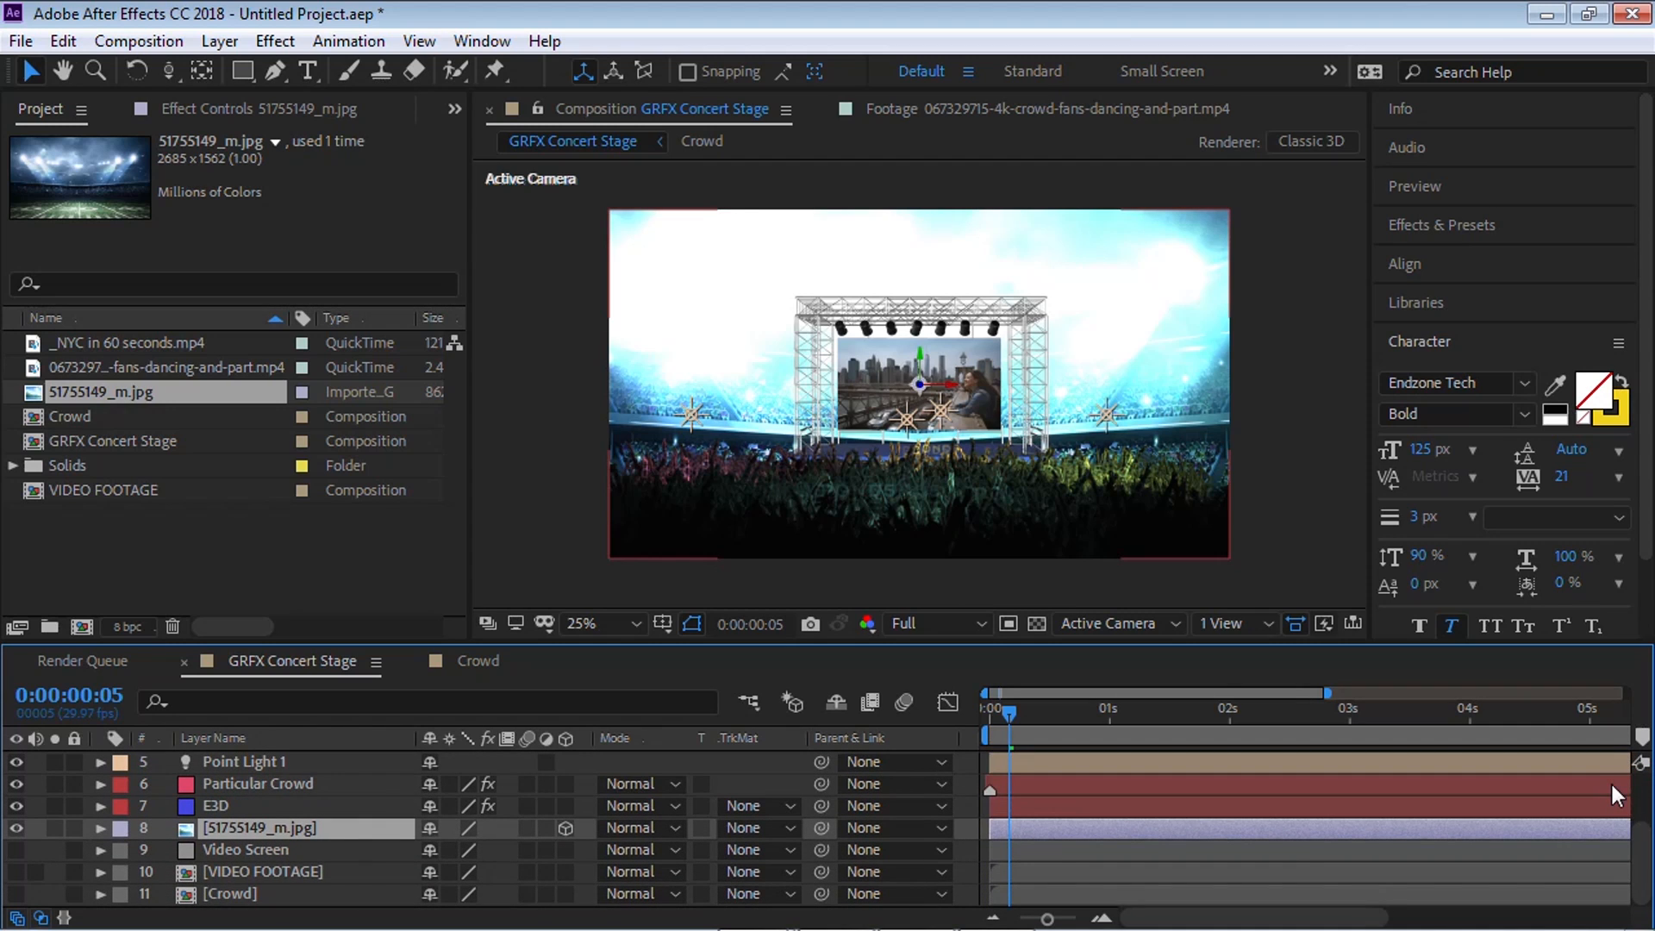
key("a")
key("a")
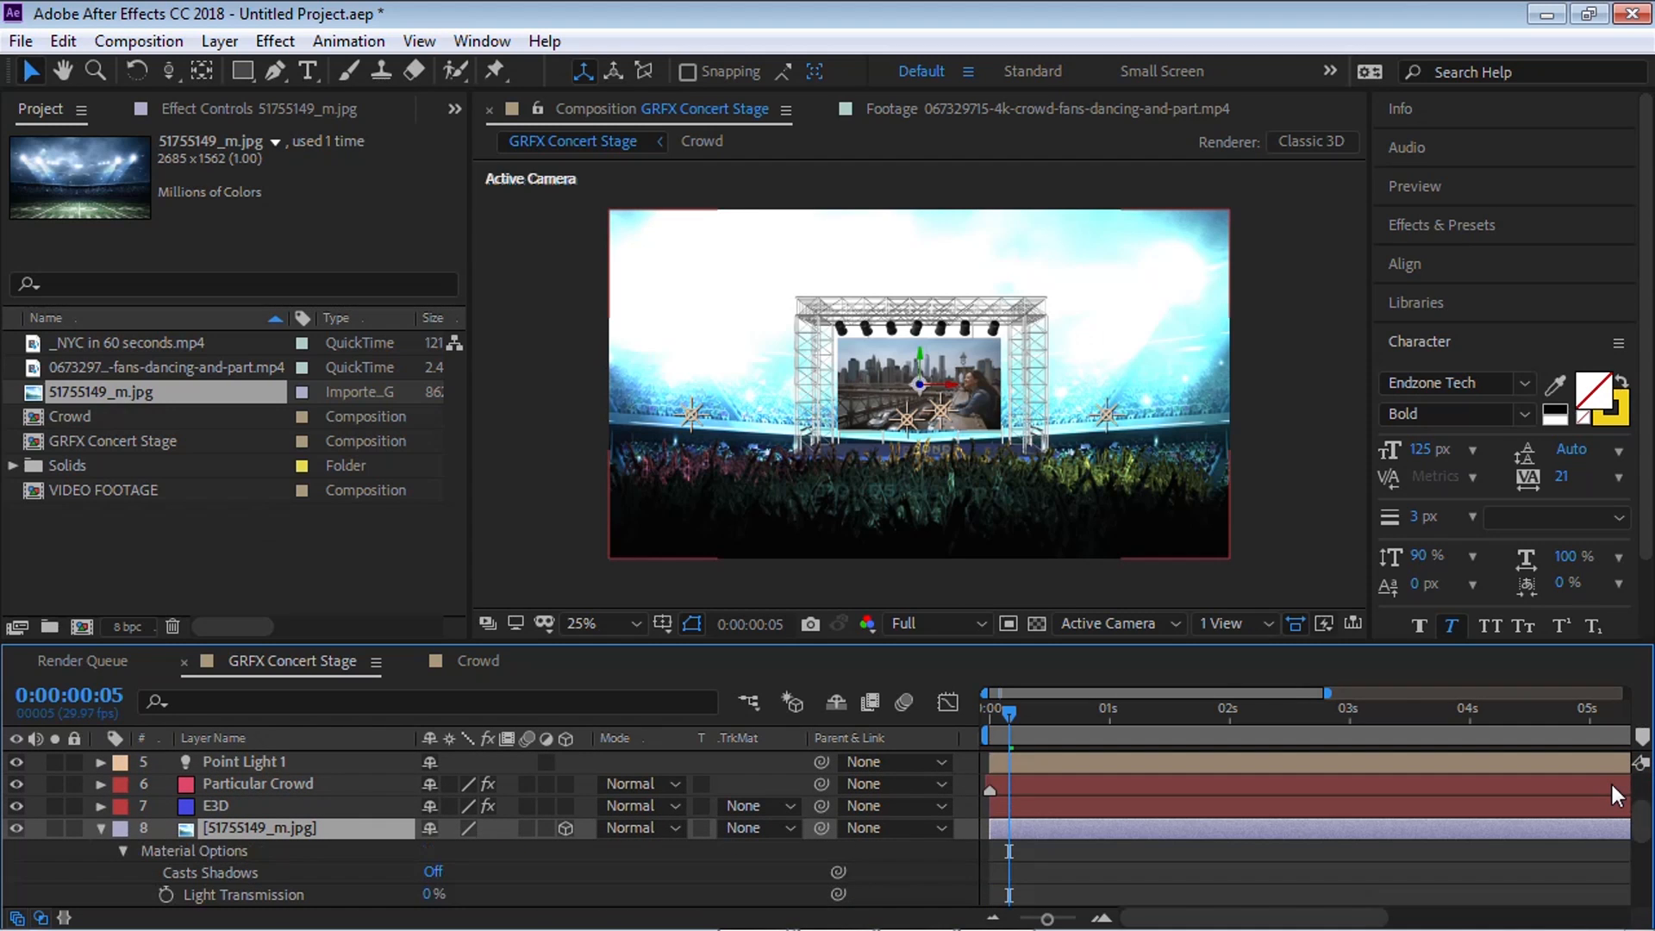
scroll(1620, 810, "down", 3)
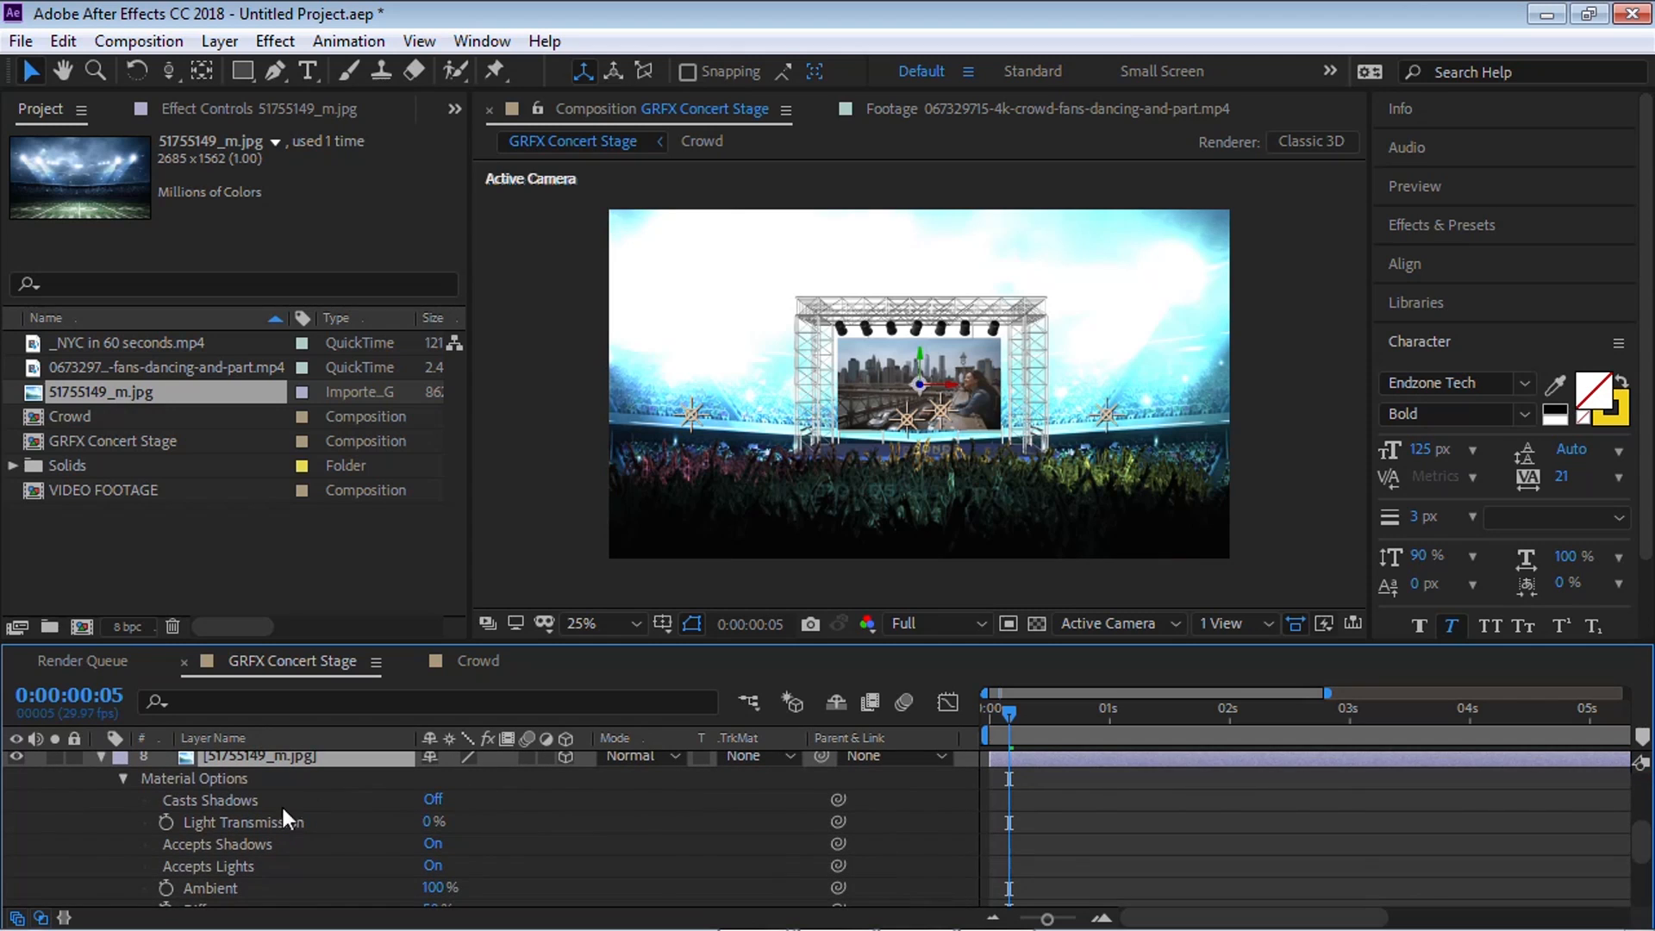
left_click(284, 844)
left_click(432, 844)
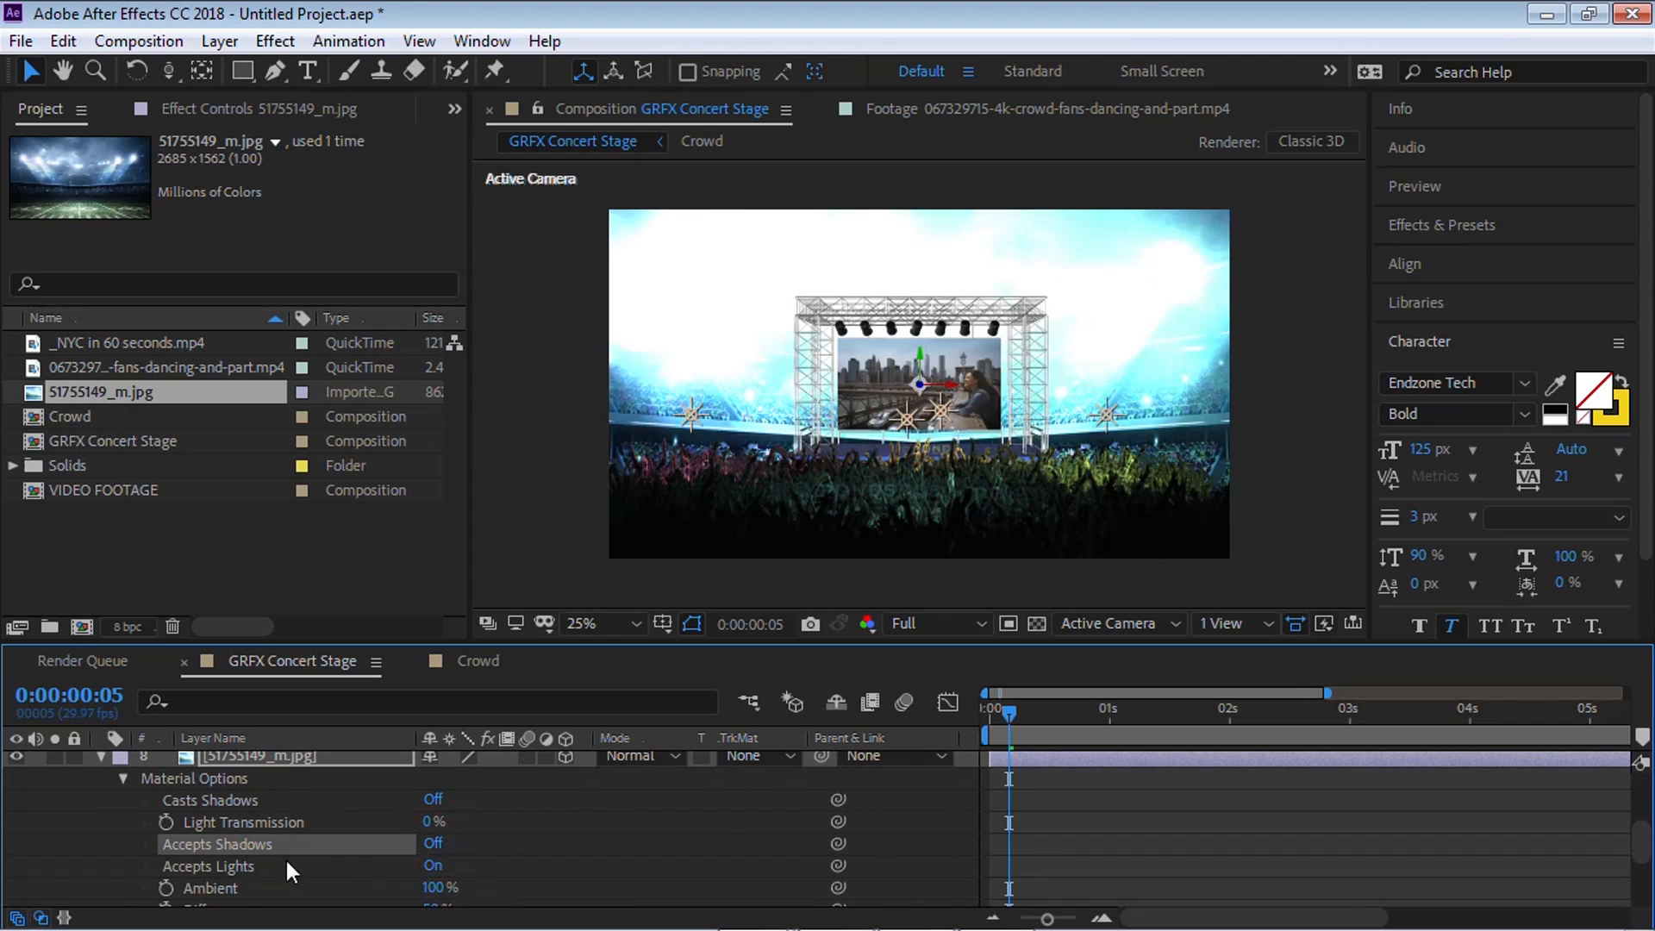
left_click(287, 866)
left_click(431, 866)
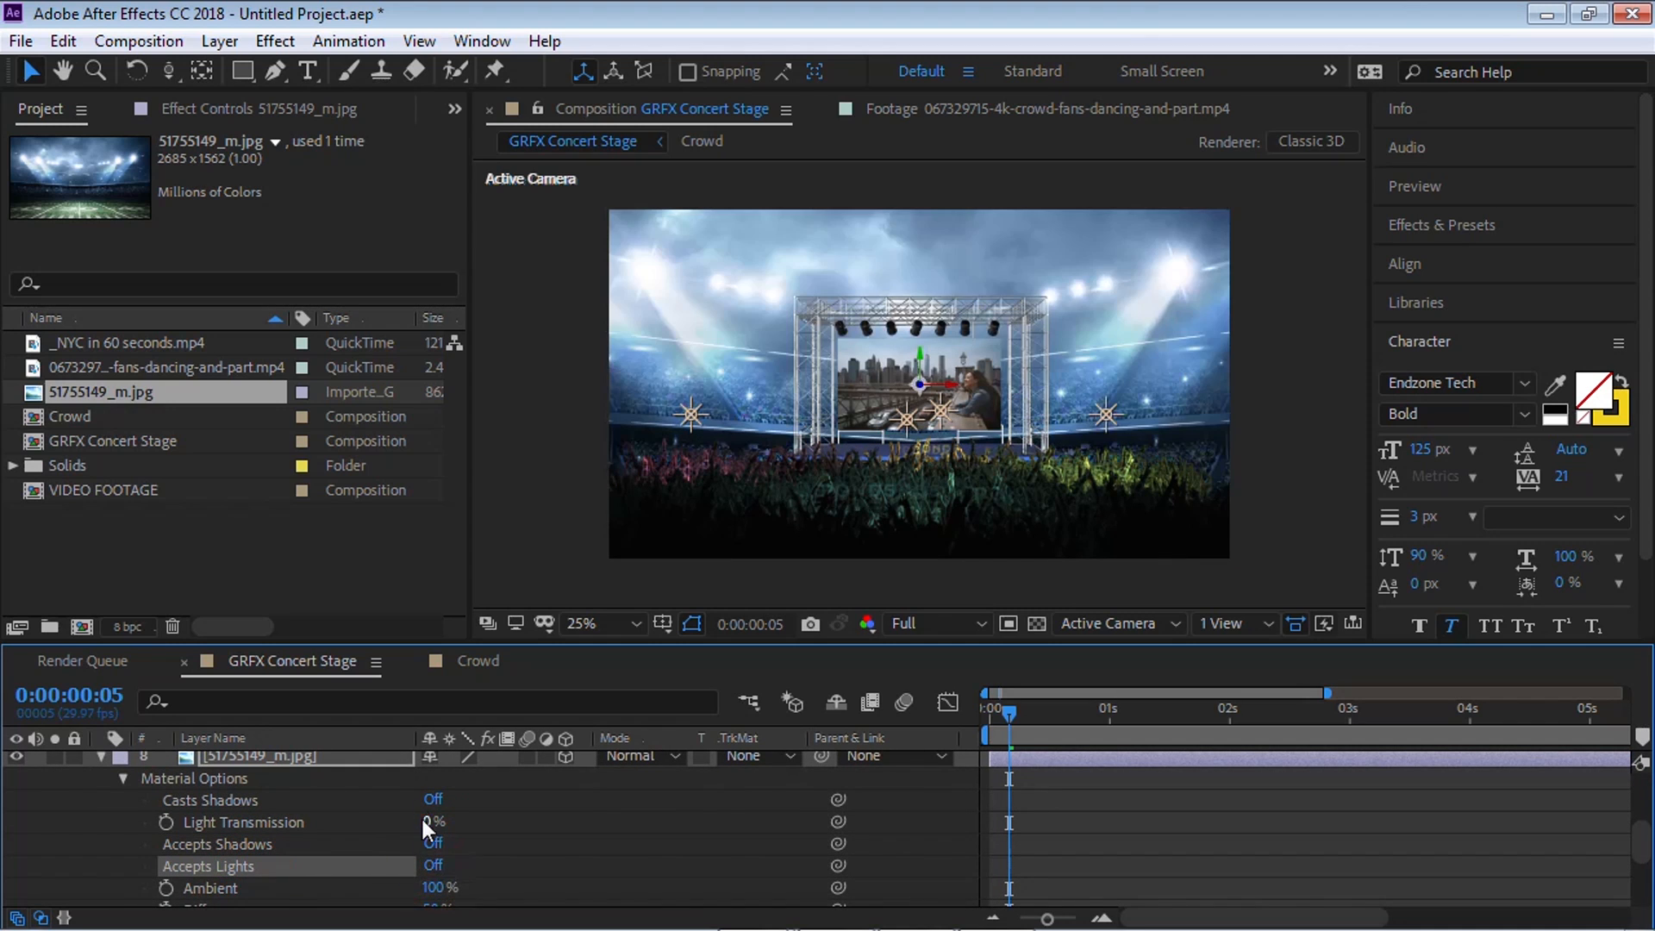
left_click(126, 776)
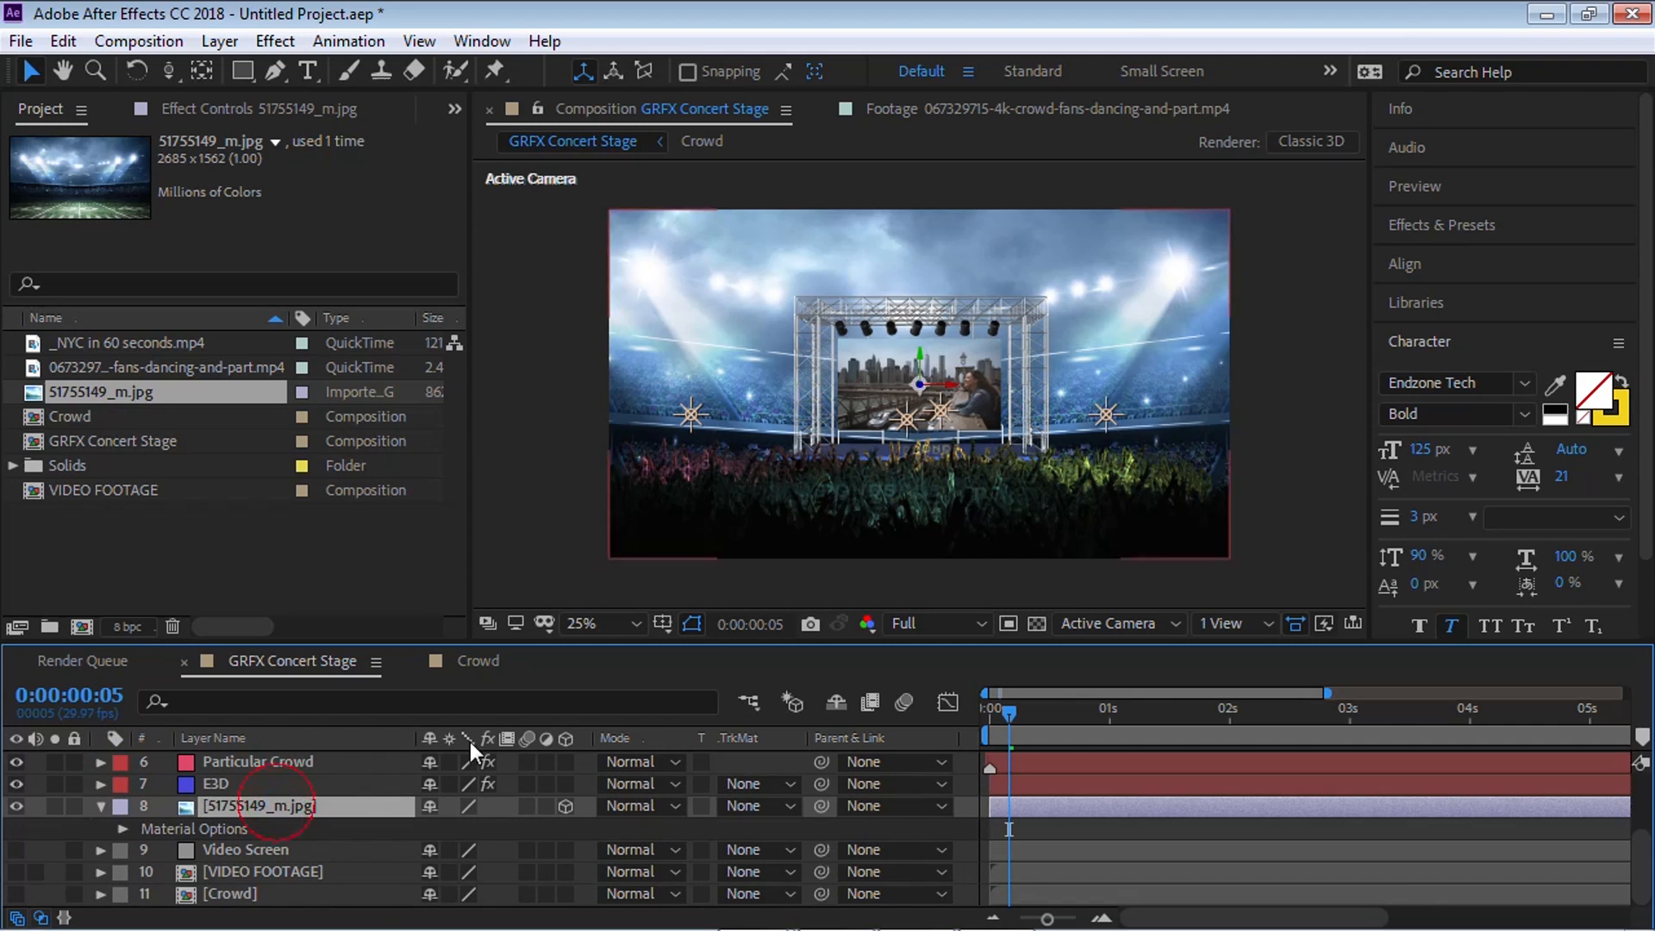
Step: In the Top view, push the stadium image back in depth until it stands well behind the stage
left_click(1086, 621)
left_click(1093, 419)
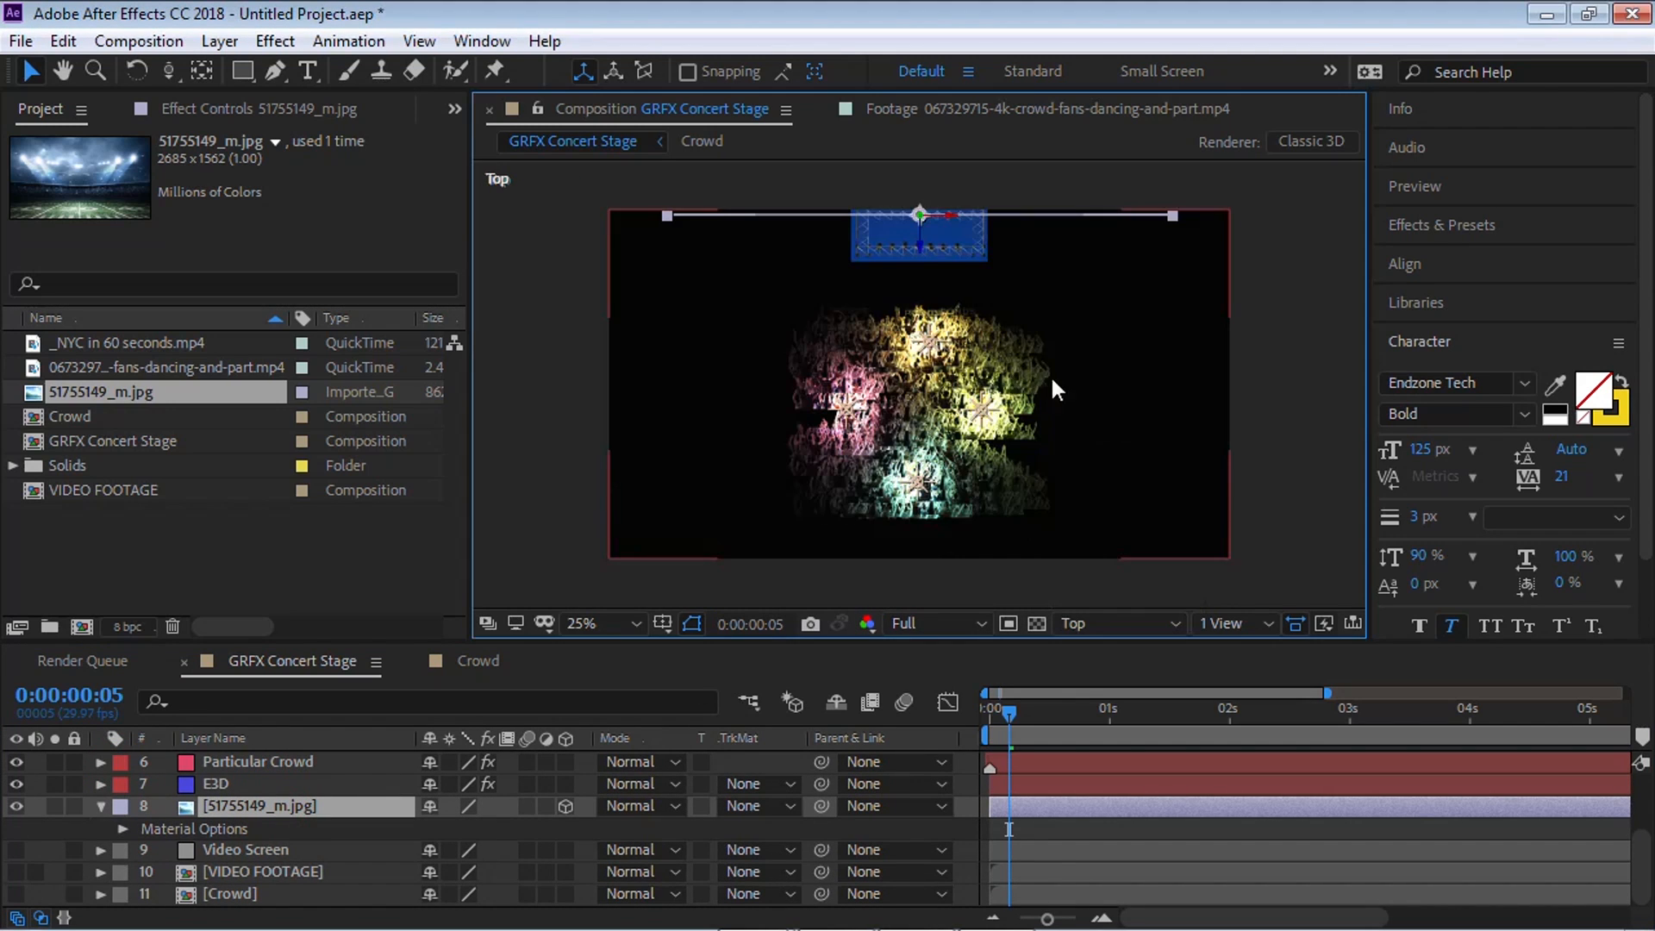
key("c")
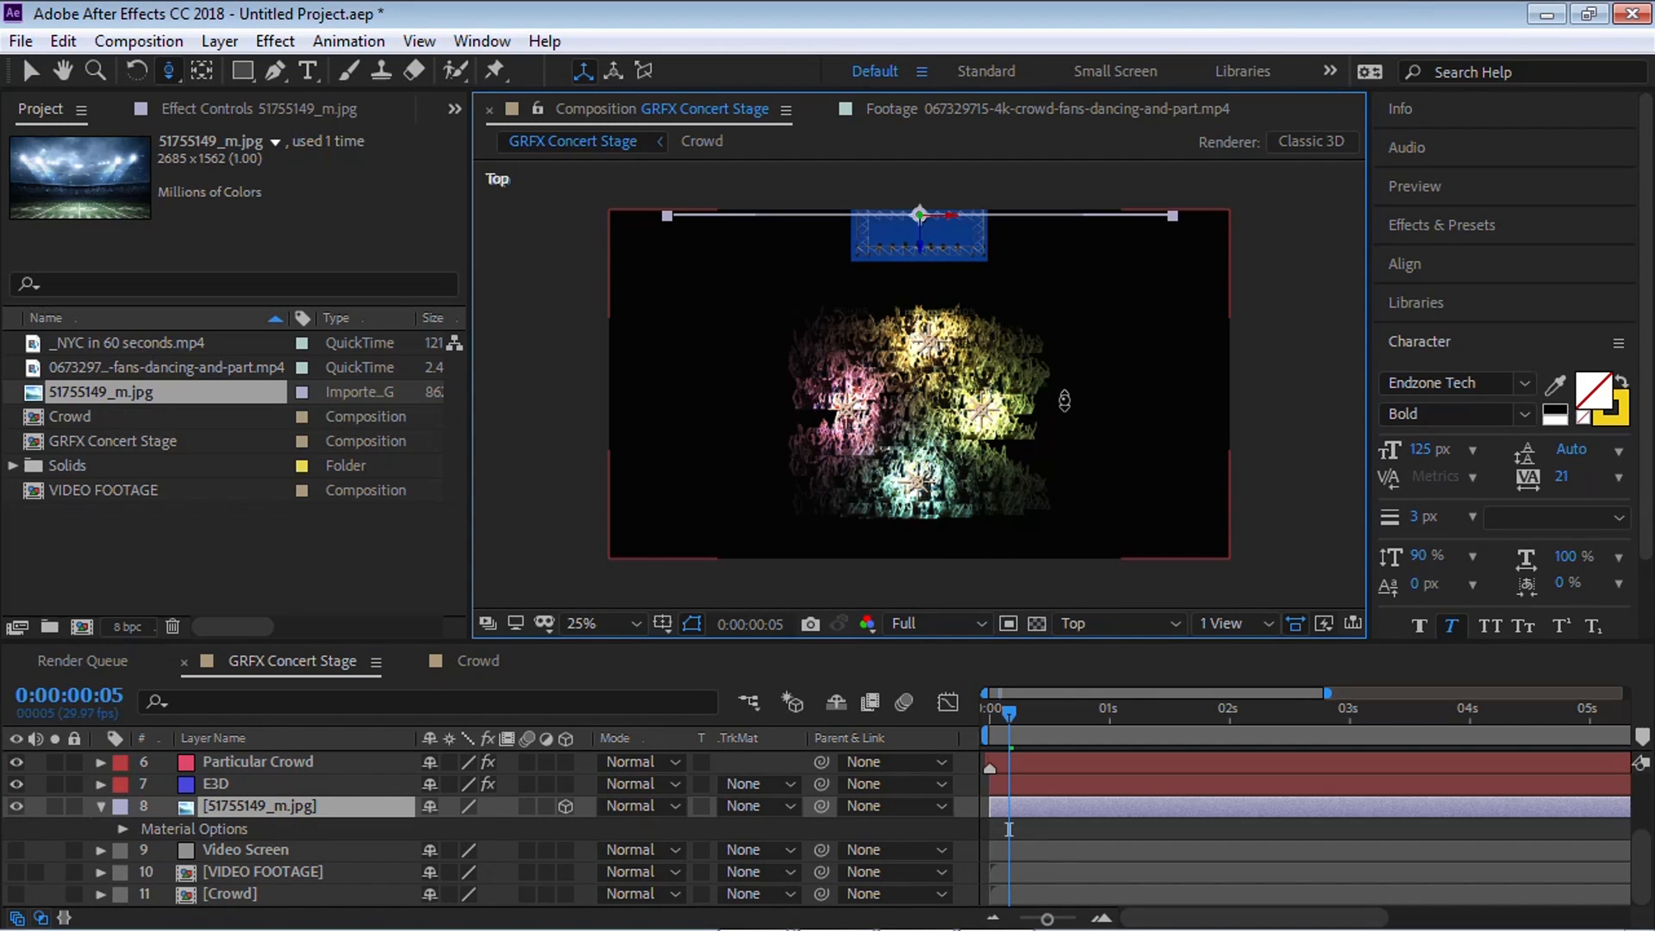
left_click_drag(1062, 416, 1131, 586)
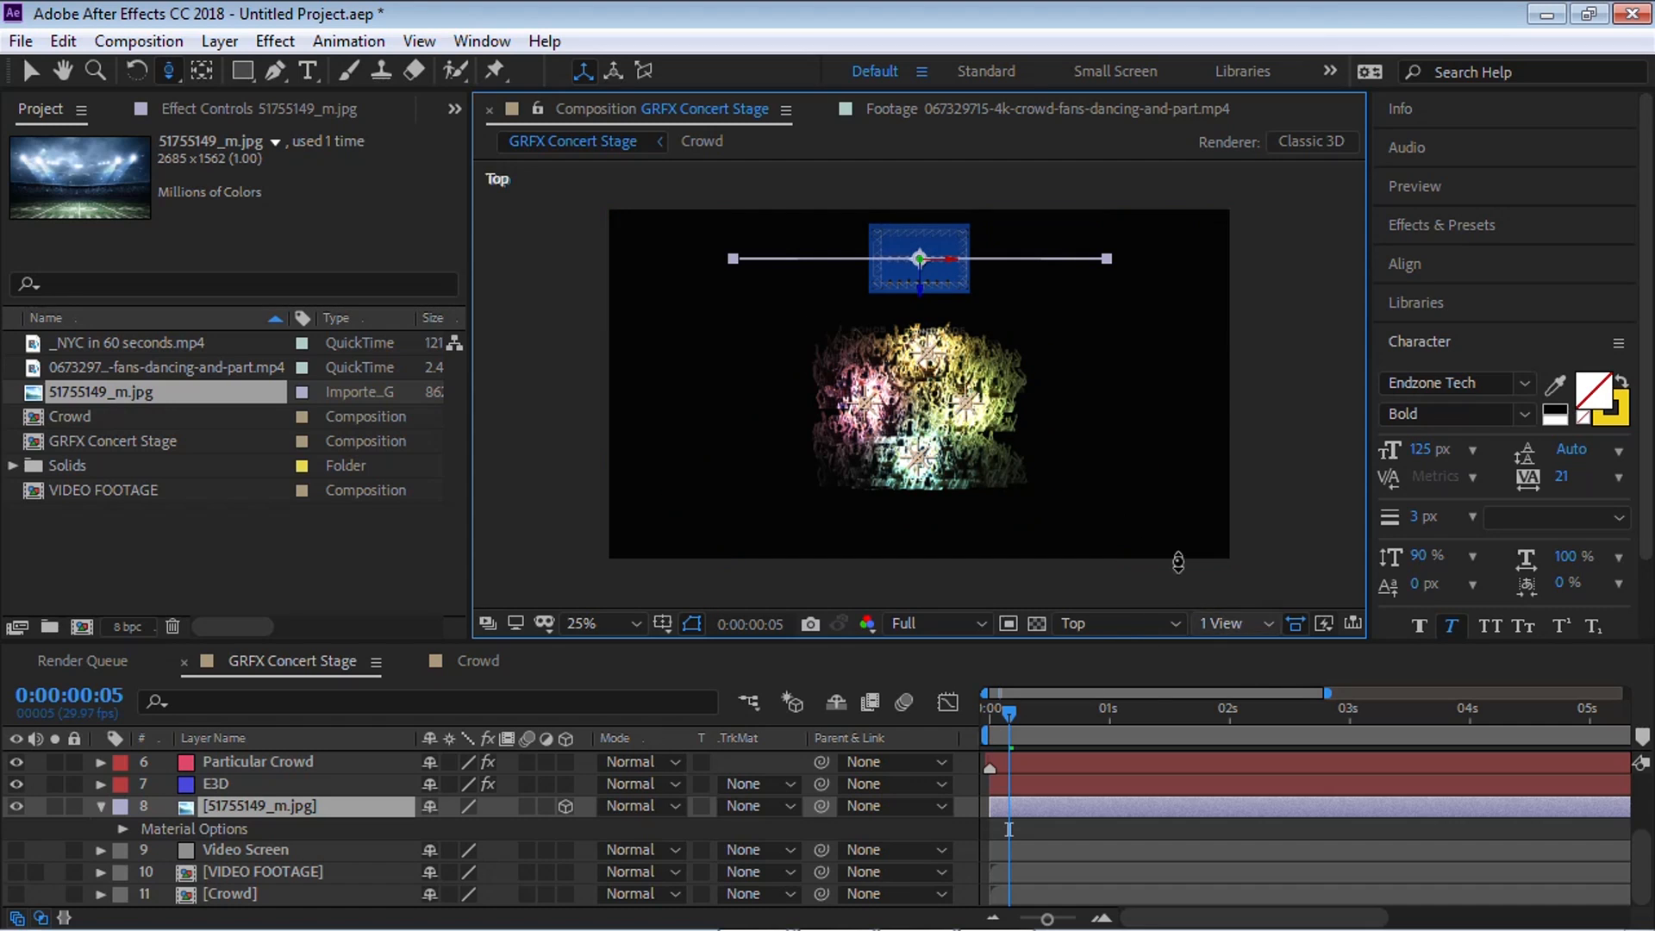
key("c")
mouse_move(1063, 414)
left_mouse_down()
mouse_move(1064, 454)
mouse_move(1052, 443)
left_mouse_up()
left_click(264, 808)
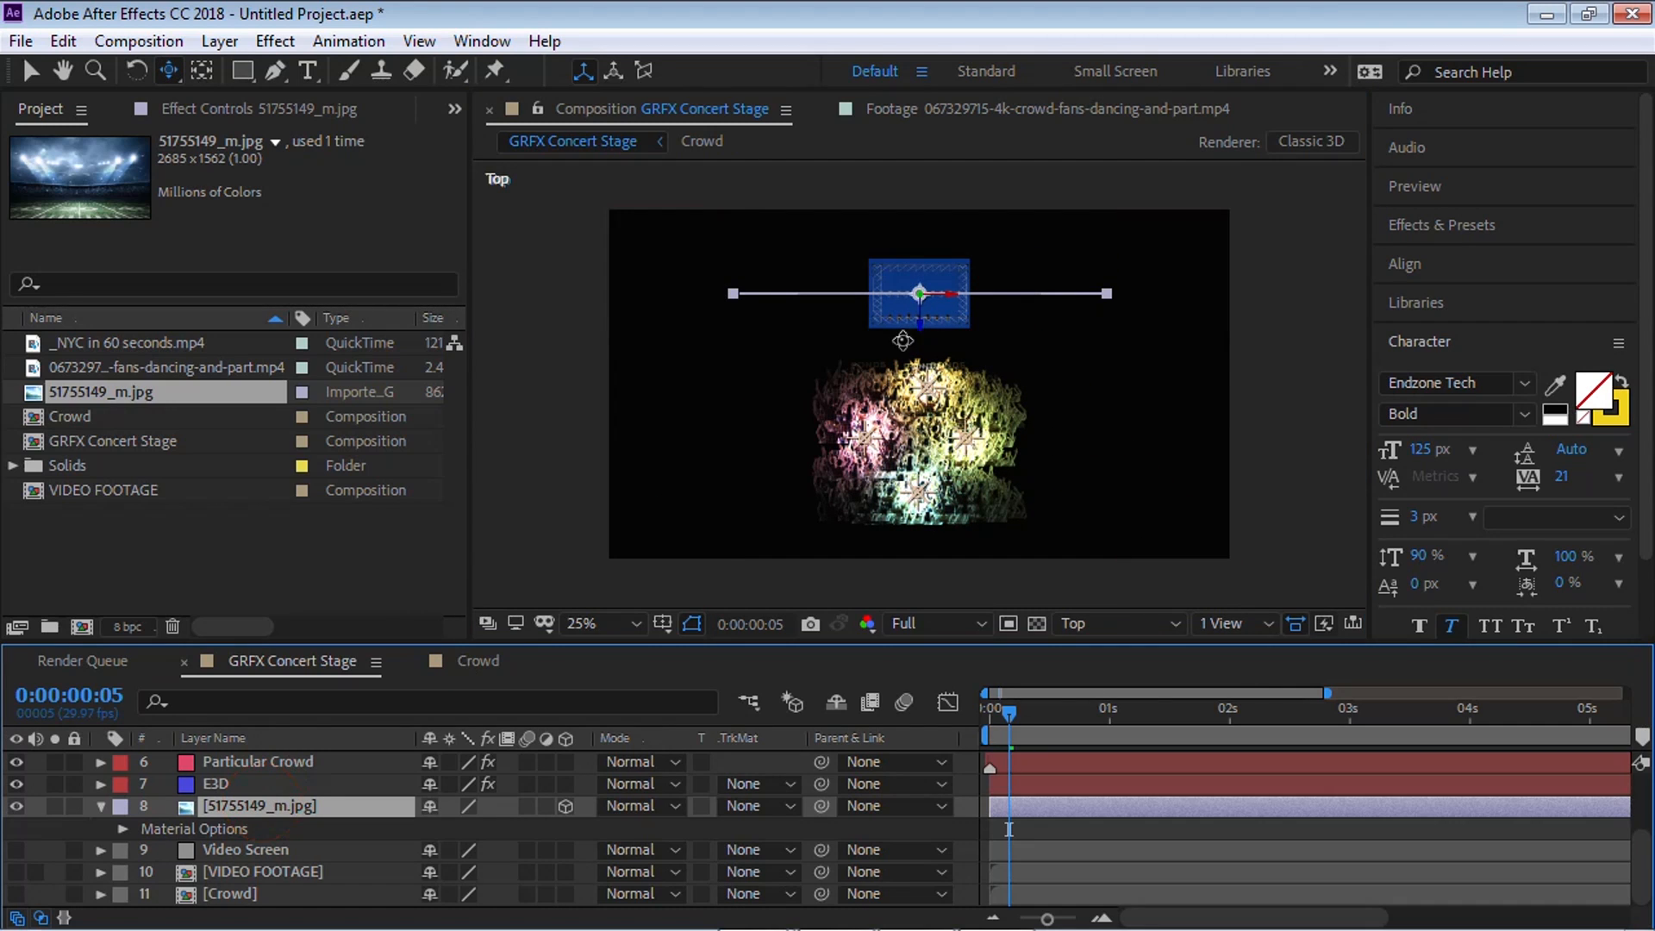
key("v")
key("space")
left_click_drag(946, 319, 913, 210)
Step: Return to the Active Camera view and adjust the stadium image's vertical position behind the stage
left_click(1078, 623)
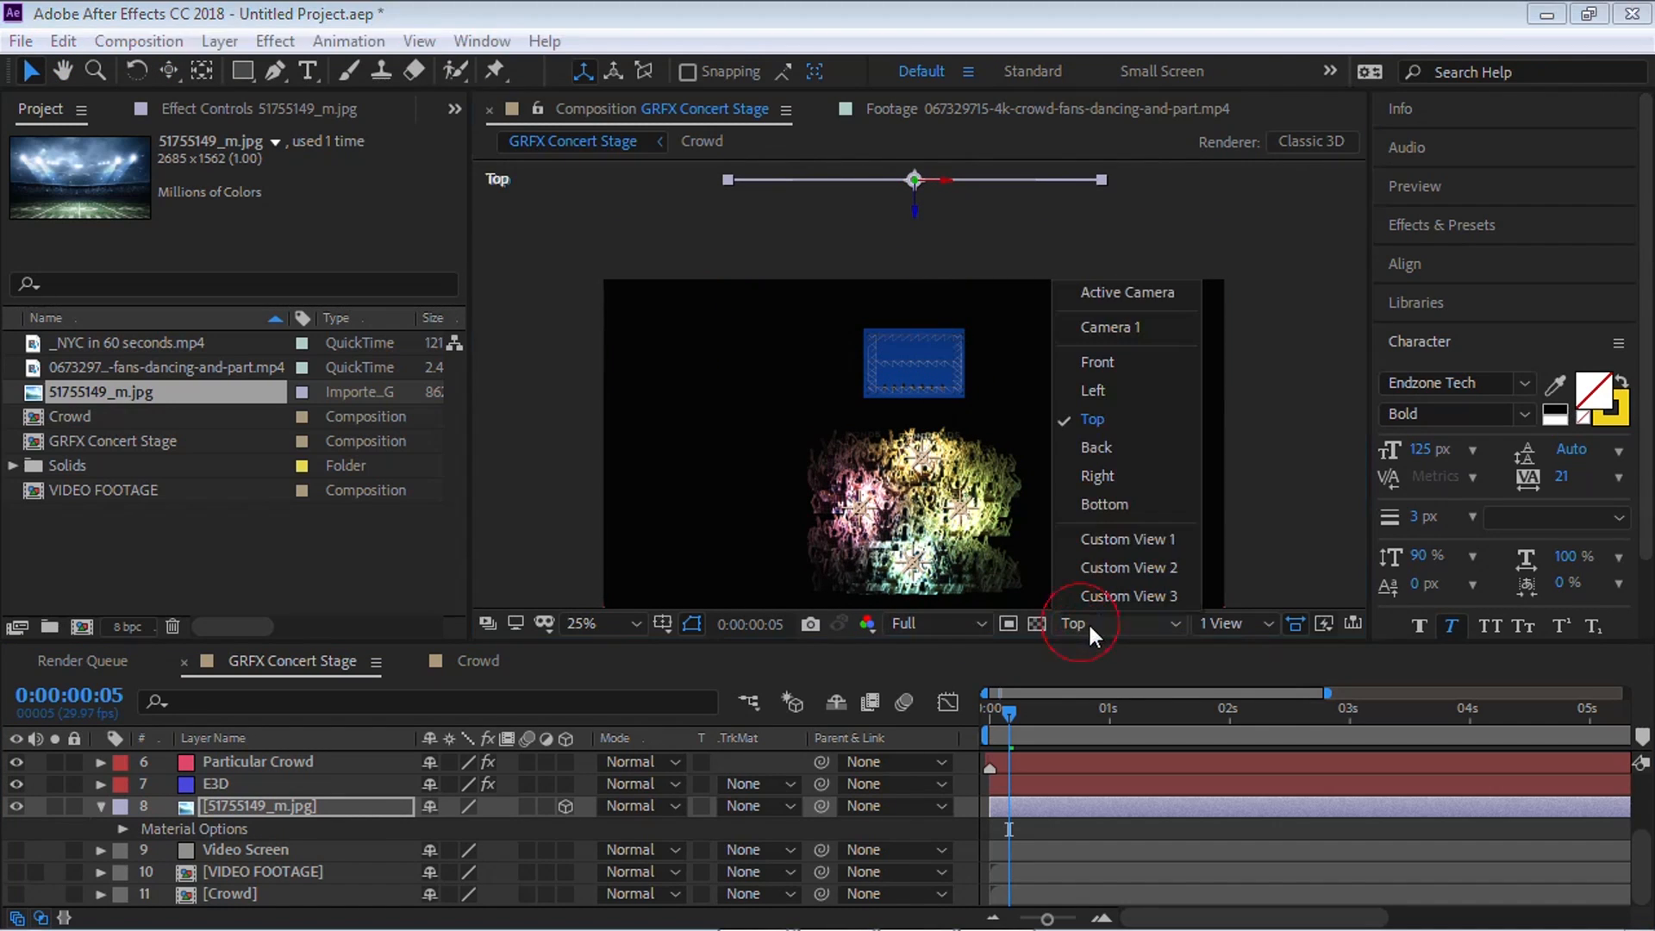
left_click(1124, 298)
left_click_drag(1035, 492, 1020, 424)
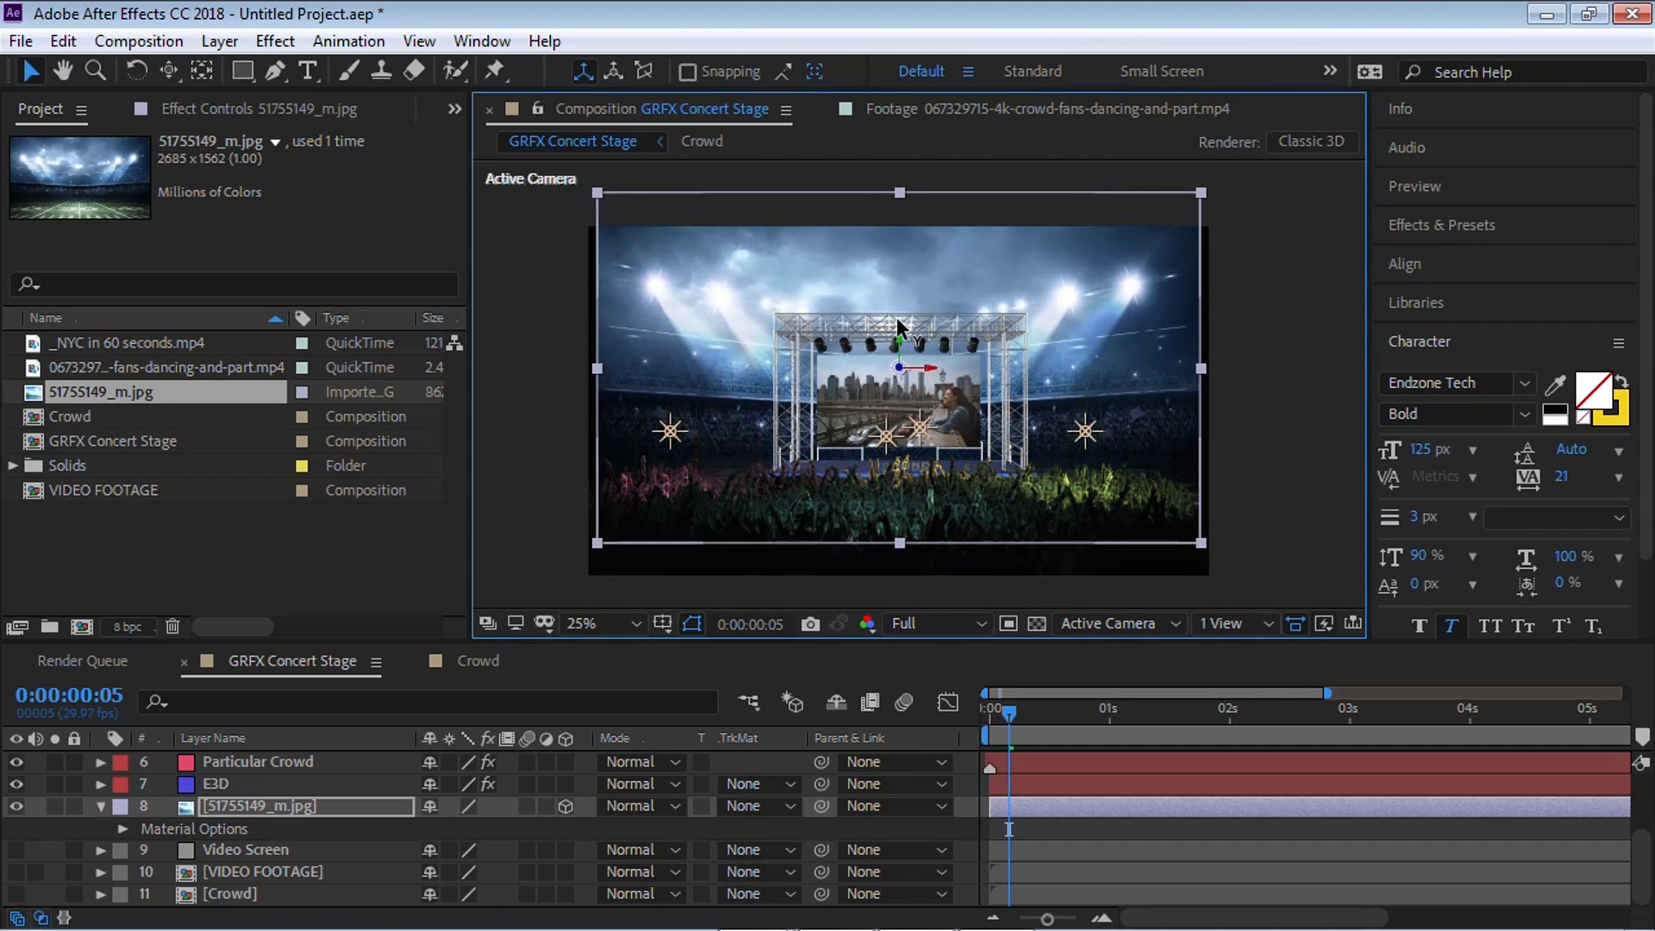
left_click_drag(898, 345, 896, 336)
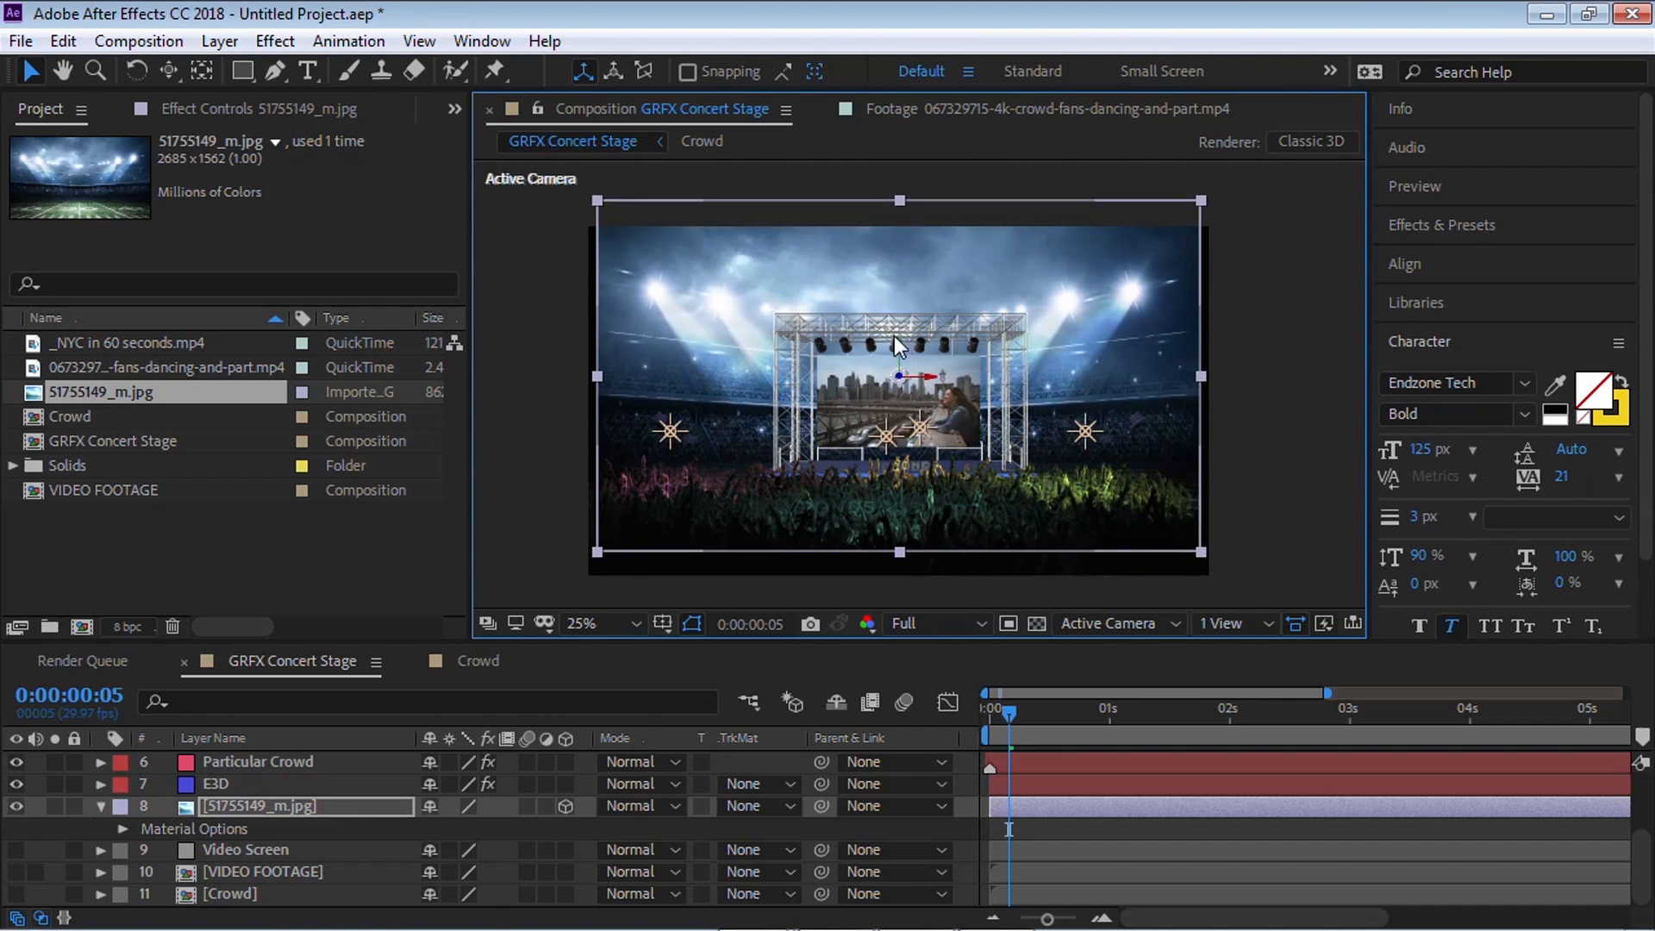
Step: Scale the stadium image to 120%, raise it slightly to fit the frame and collapse its properties
key("s")
left_click(477, 825)
type("120")
key("Return")
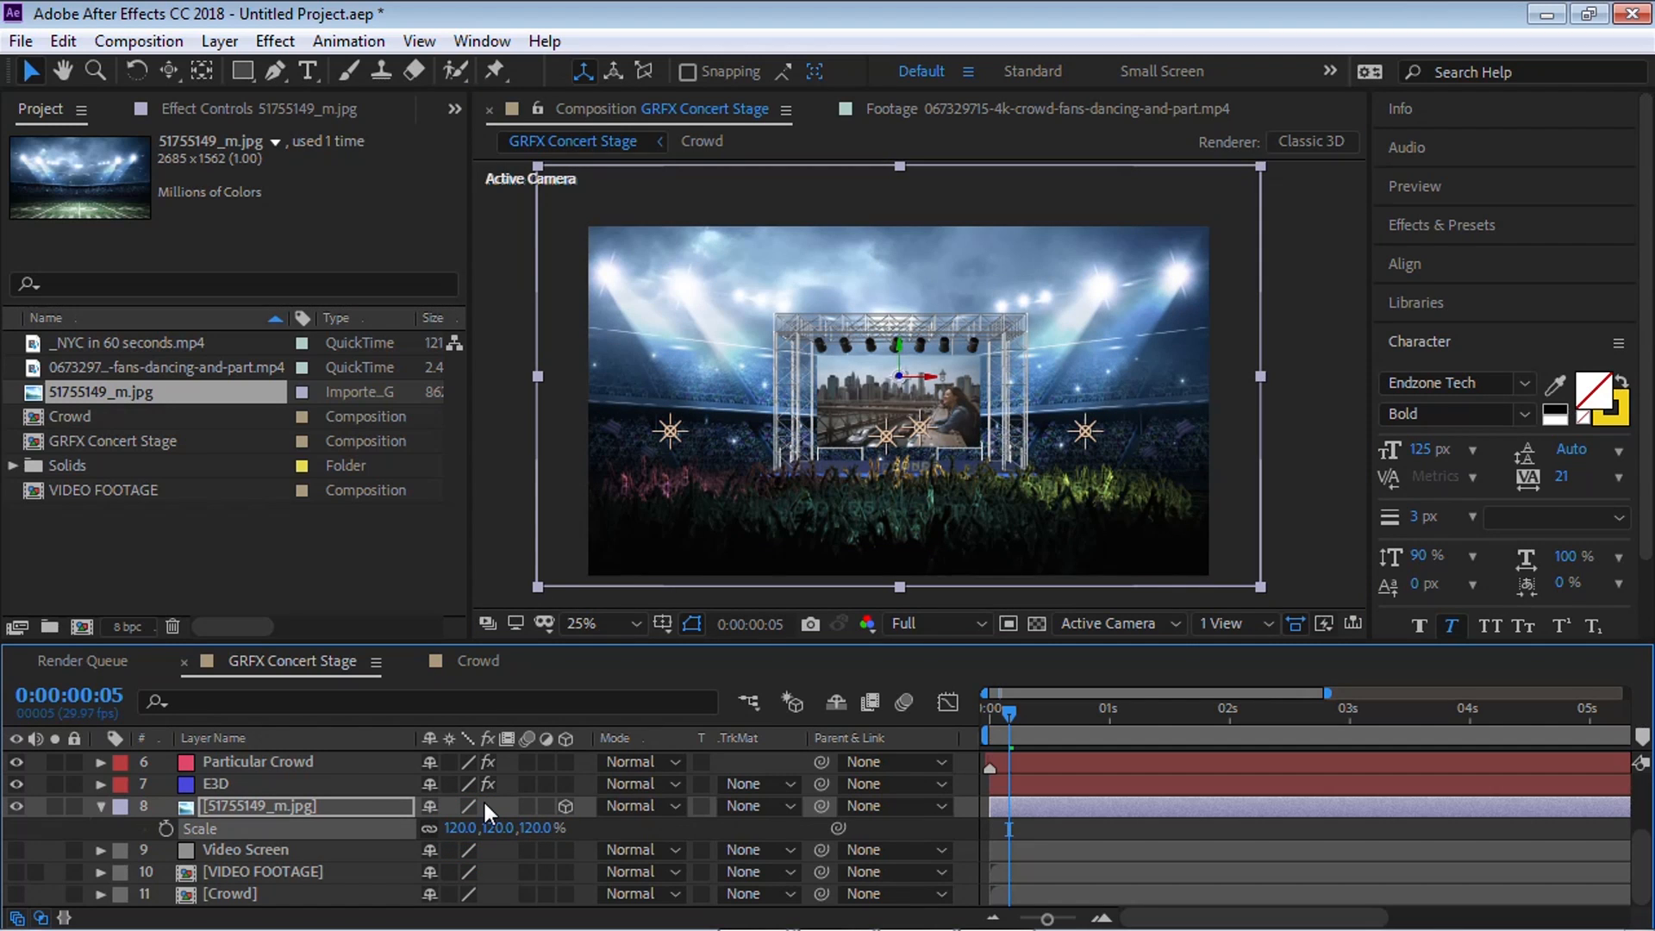
left_click_drag(897, 345, 902, 337)
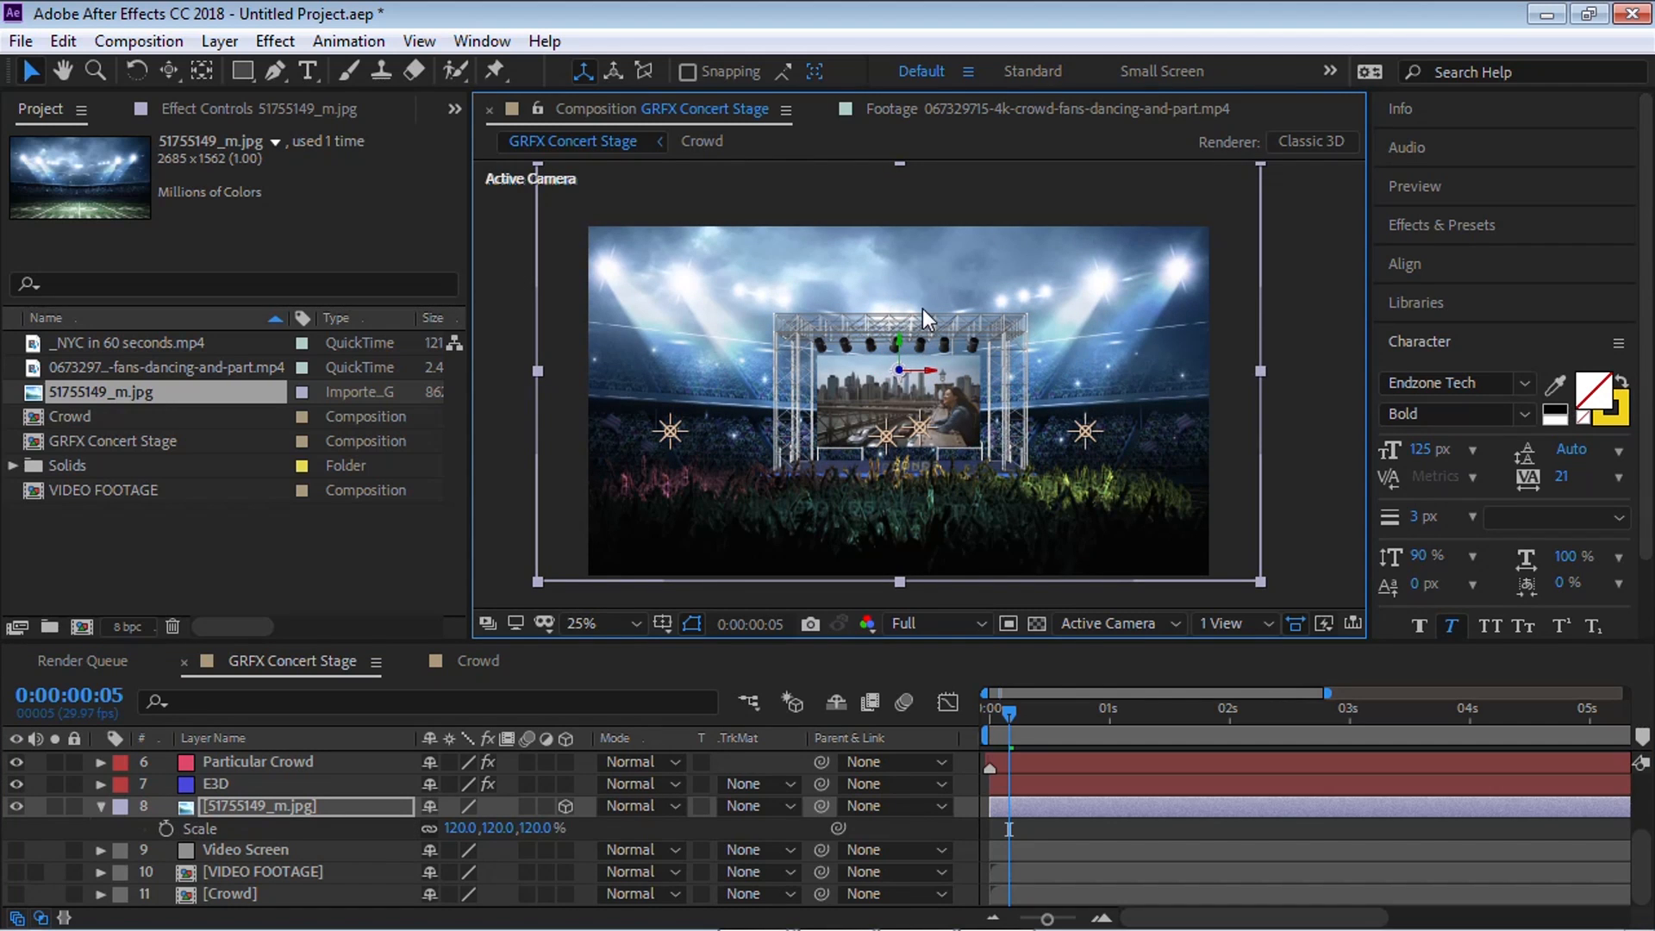
left_click(101, 806)
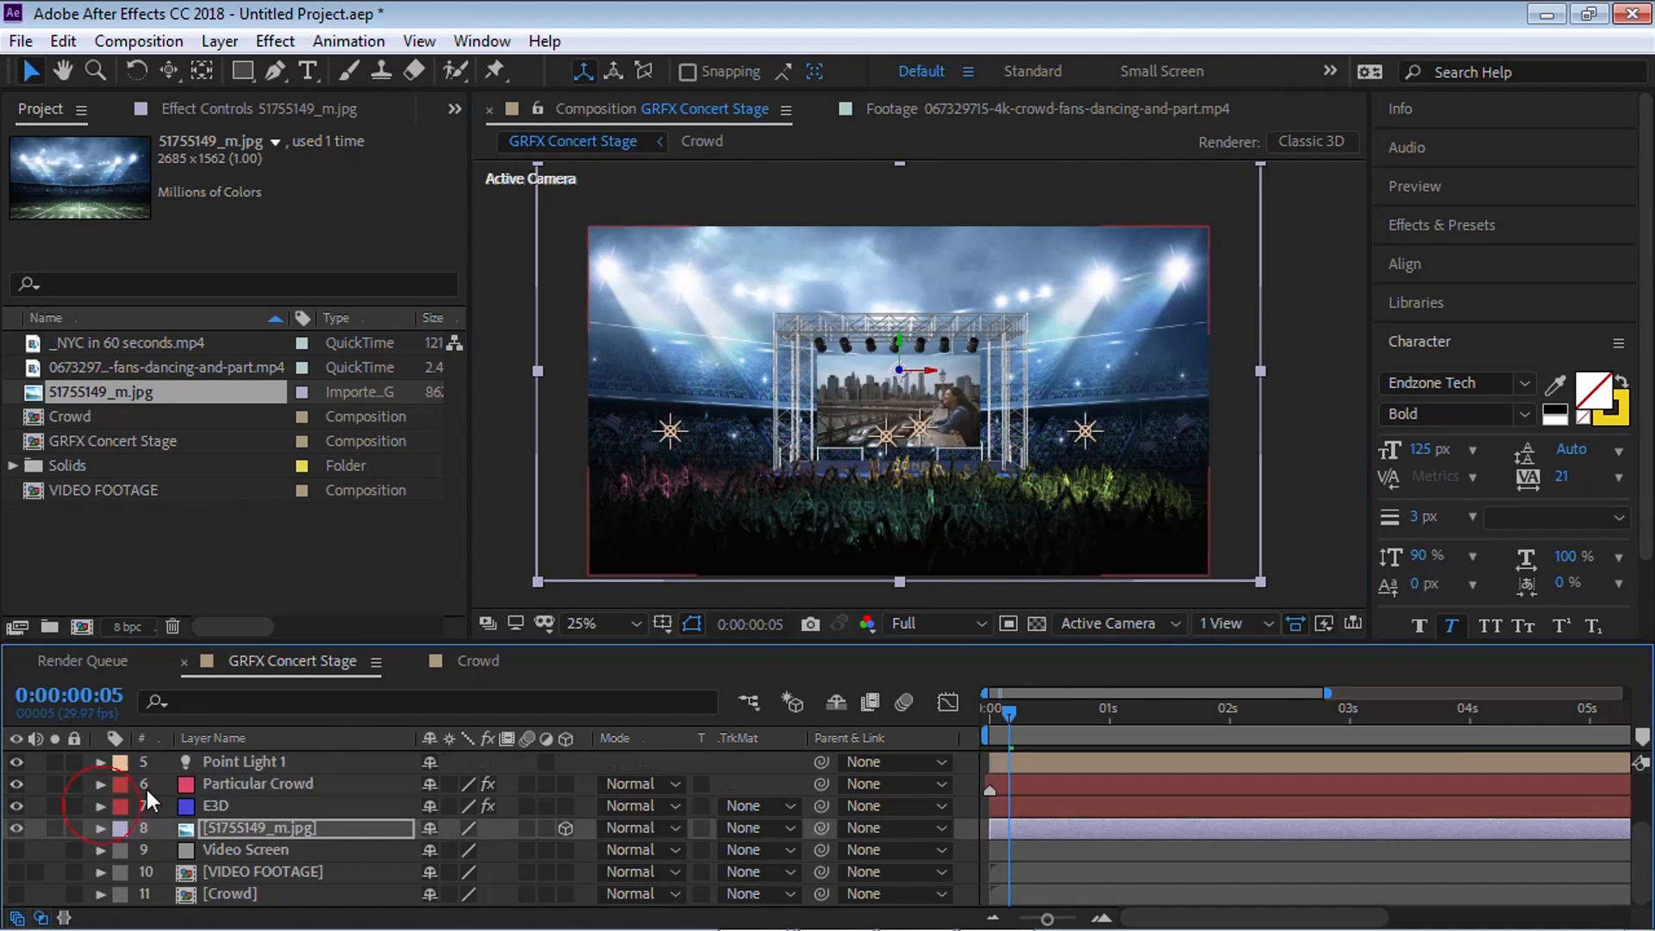
Step: Duplicate Point Light 1 and move the copy directly below Camera 1 in the layer order
scroll(1604, 823, "up", 2)
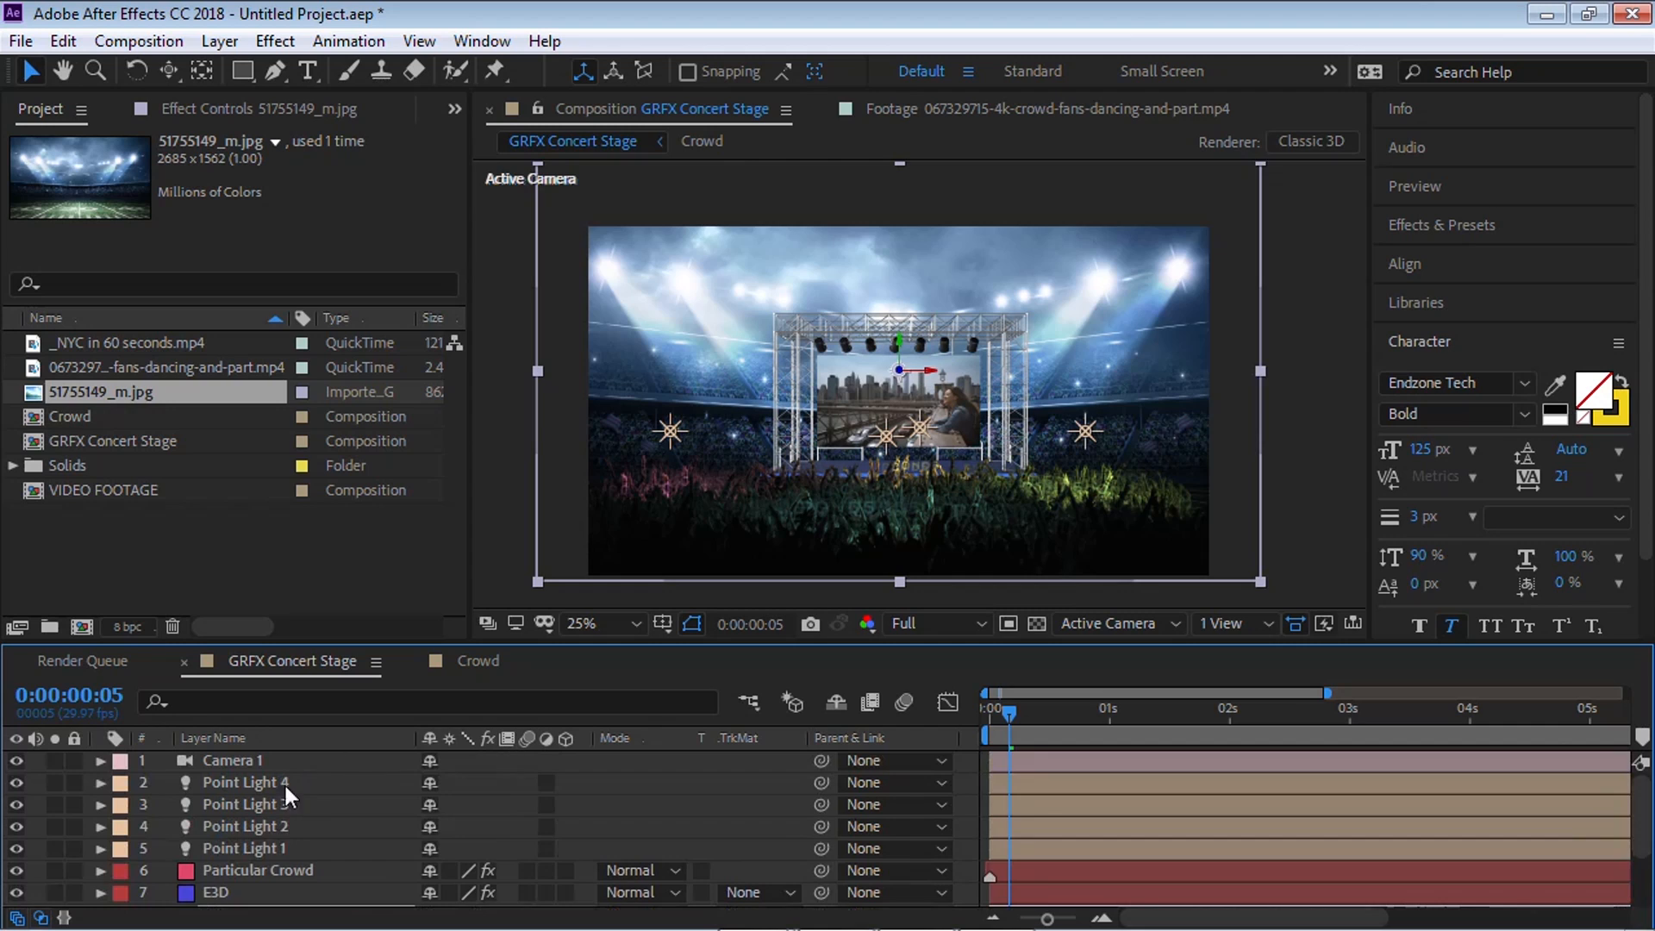
left_click(272, 848)
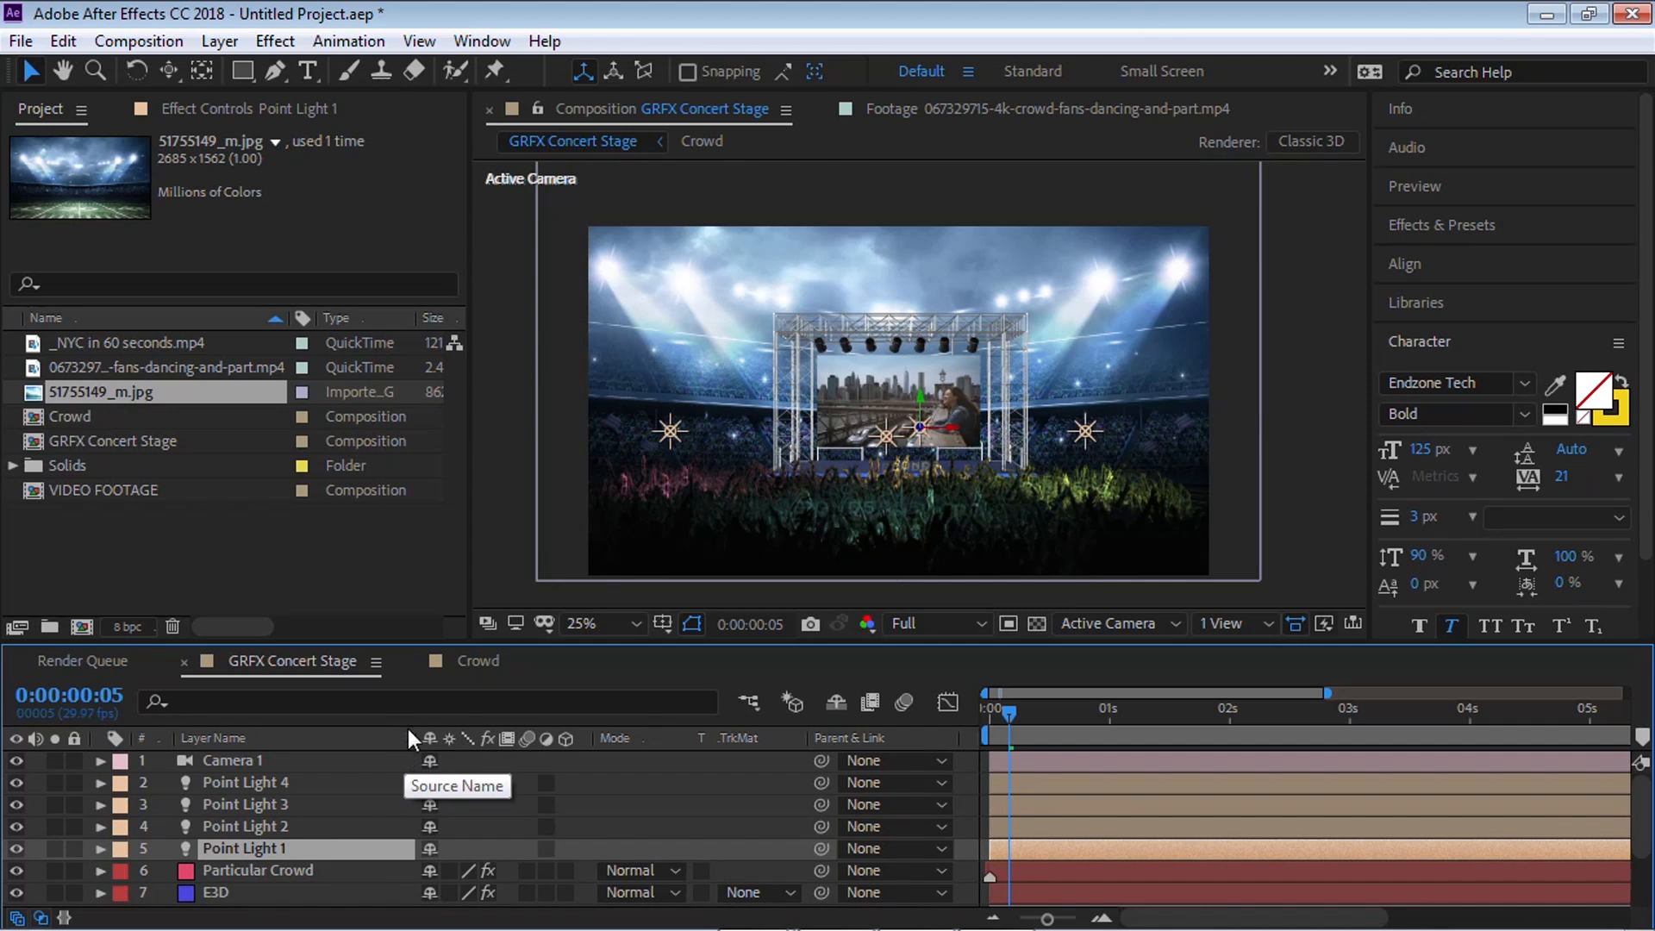
key("ctrl+d")
left_click_drag(304, 829, 282, 777)
Step: Position Point Light 5 at the stage's front left corner, raising it in the Front view and moving it back in the Top view
left_click(1121, 622)
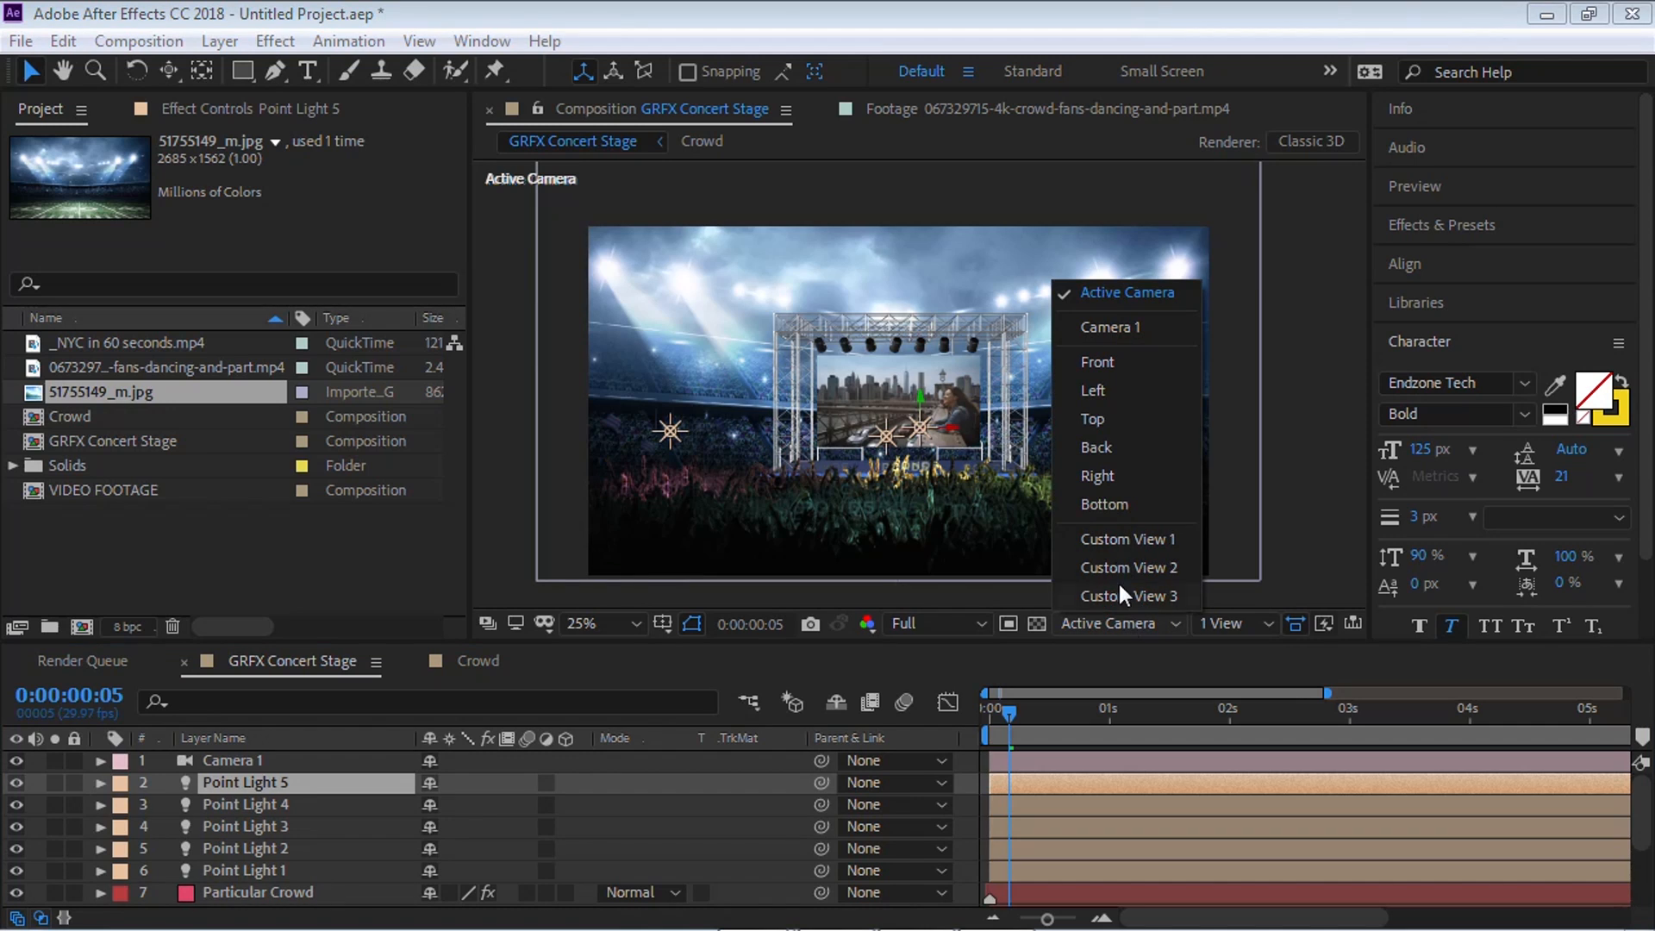
left_click(1103, 362)
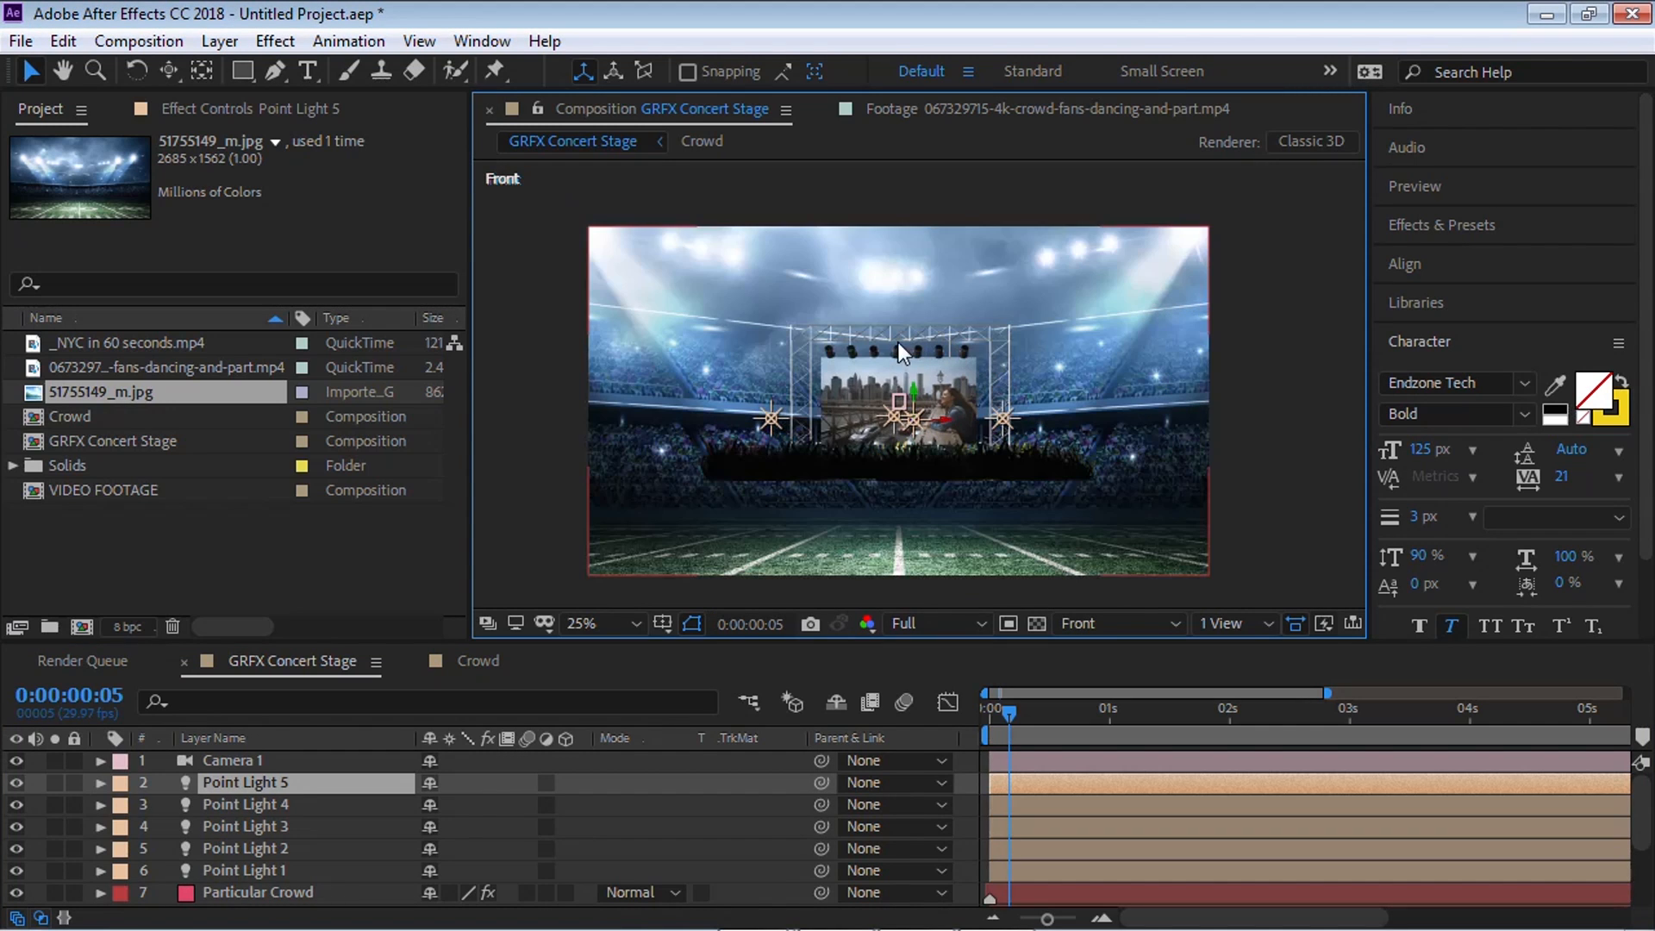
left_click_drag(913, 381, 815, 321)
left_click(1098, 615)
left_click(1107, 412)
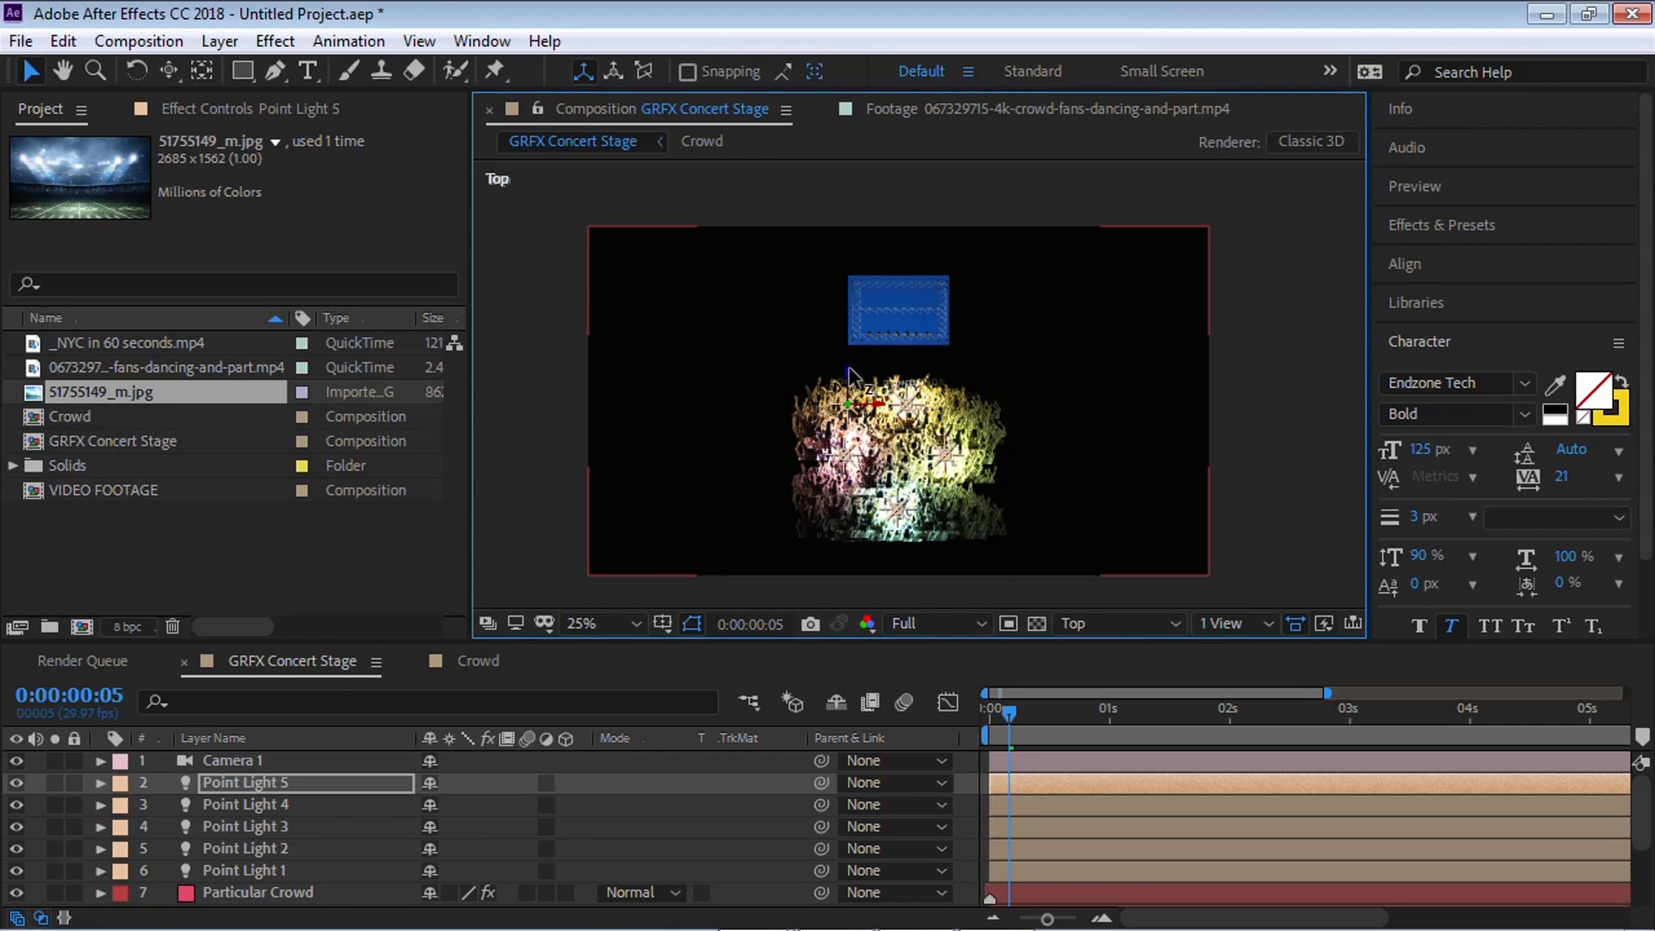
left_click_drag(849, 377, 870, 345)
Step: Reveal Point Light 5's light options and set its color to white, FFFFFF
key("a")
key("a")
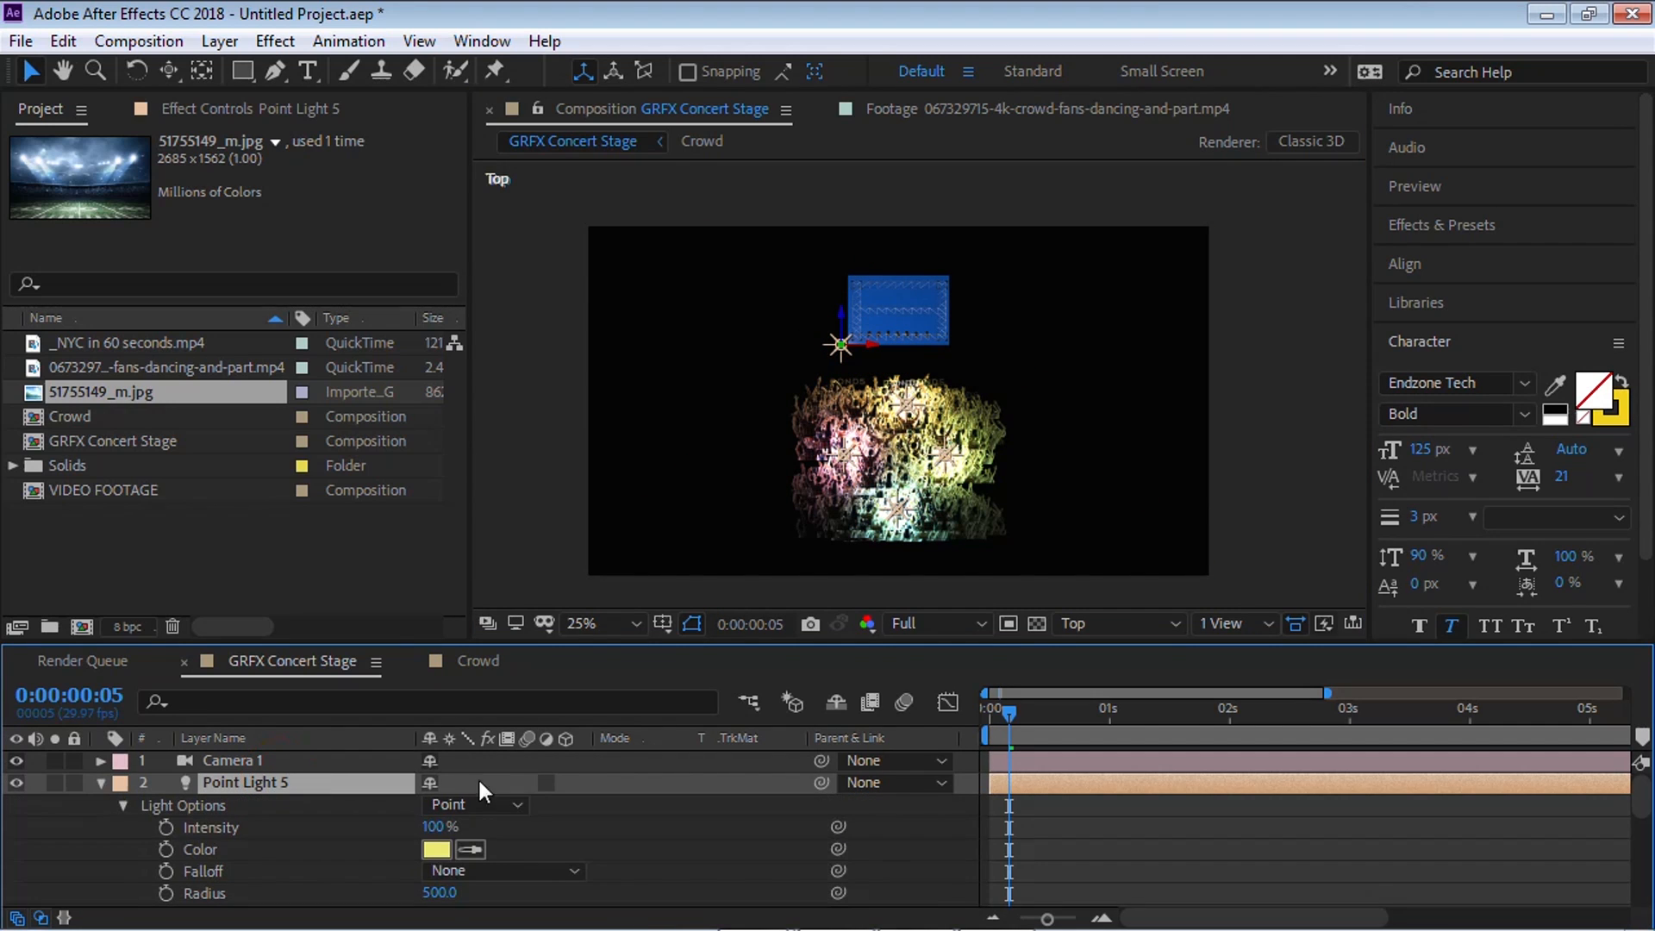
left_click(436, 850)
left_click(39, 65)
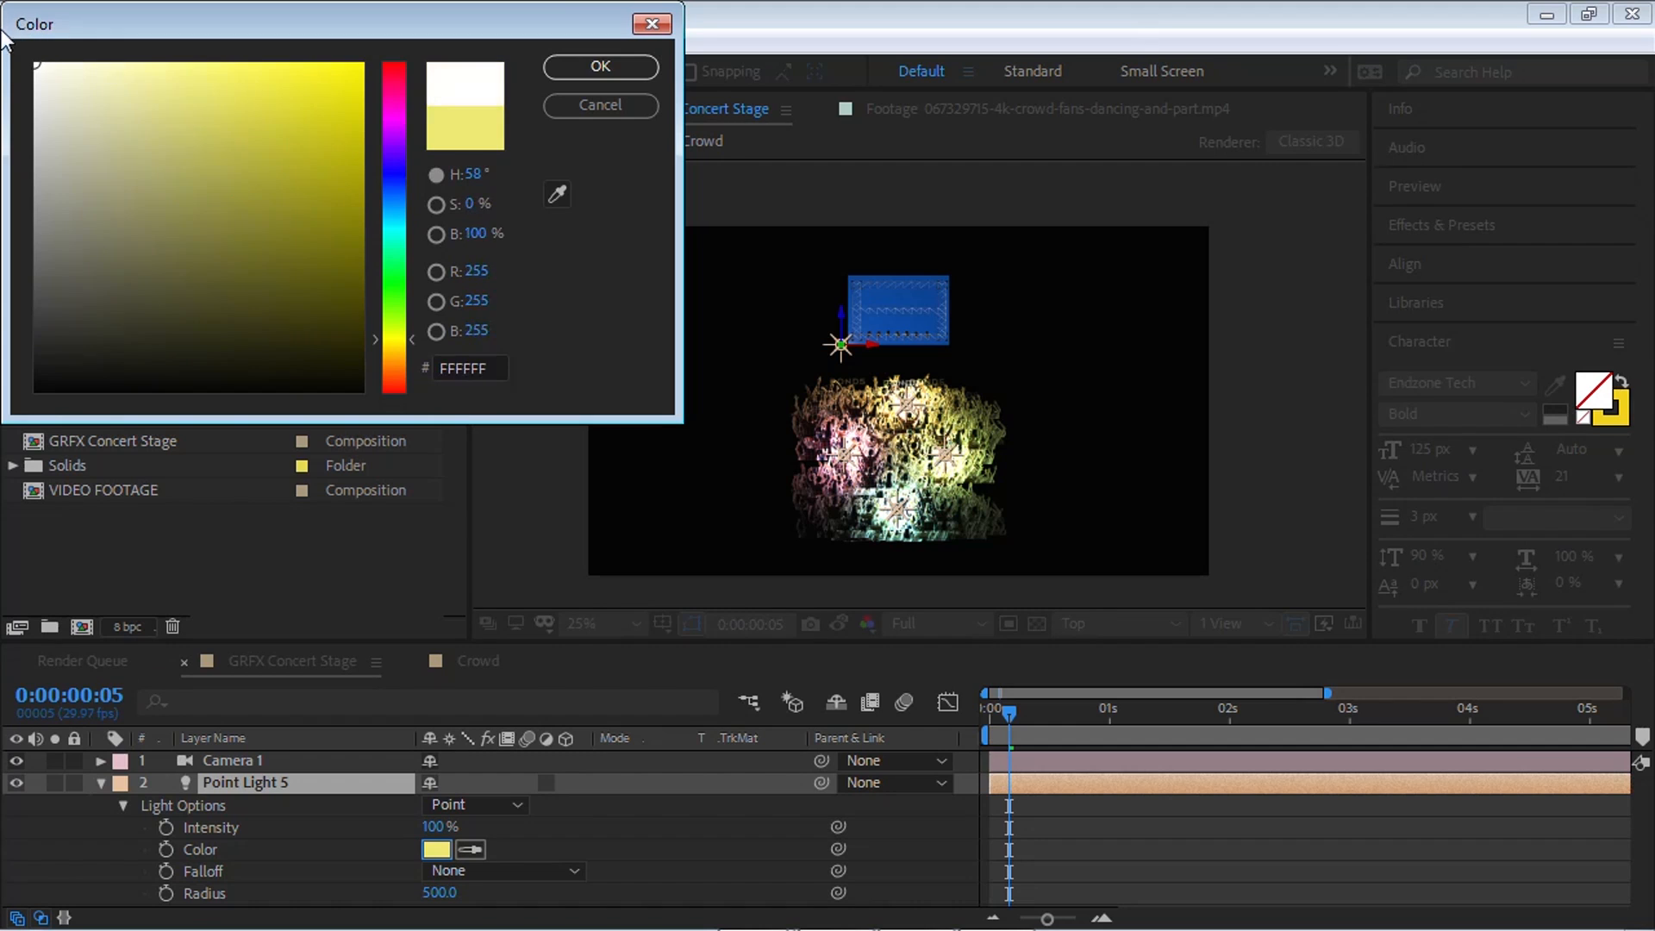
left_click(601, 66)
Step: Duplicate Point Light 5 twice, placing the copies at the stage's front center and front right, and return to the Active Camera view
left_click(276, 775)
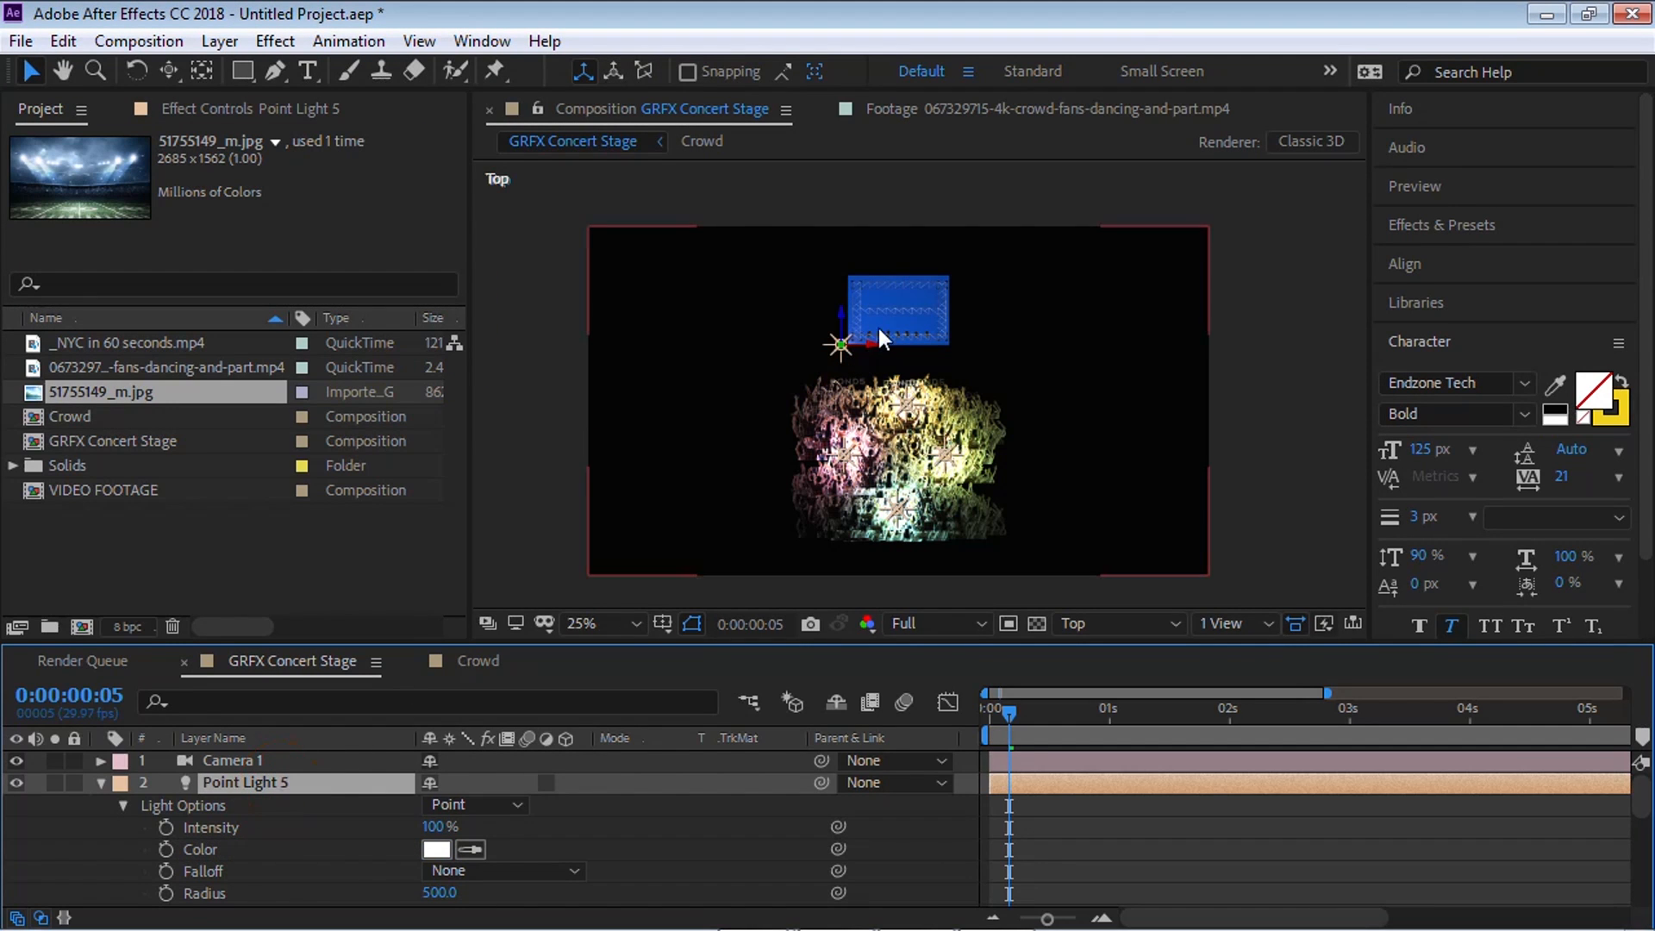
key("ctrl+d")
left_click_drag(875, 340, 981, 338)
key("ctrl+d")
left_click(101, 826)
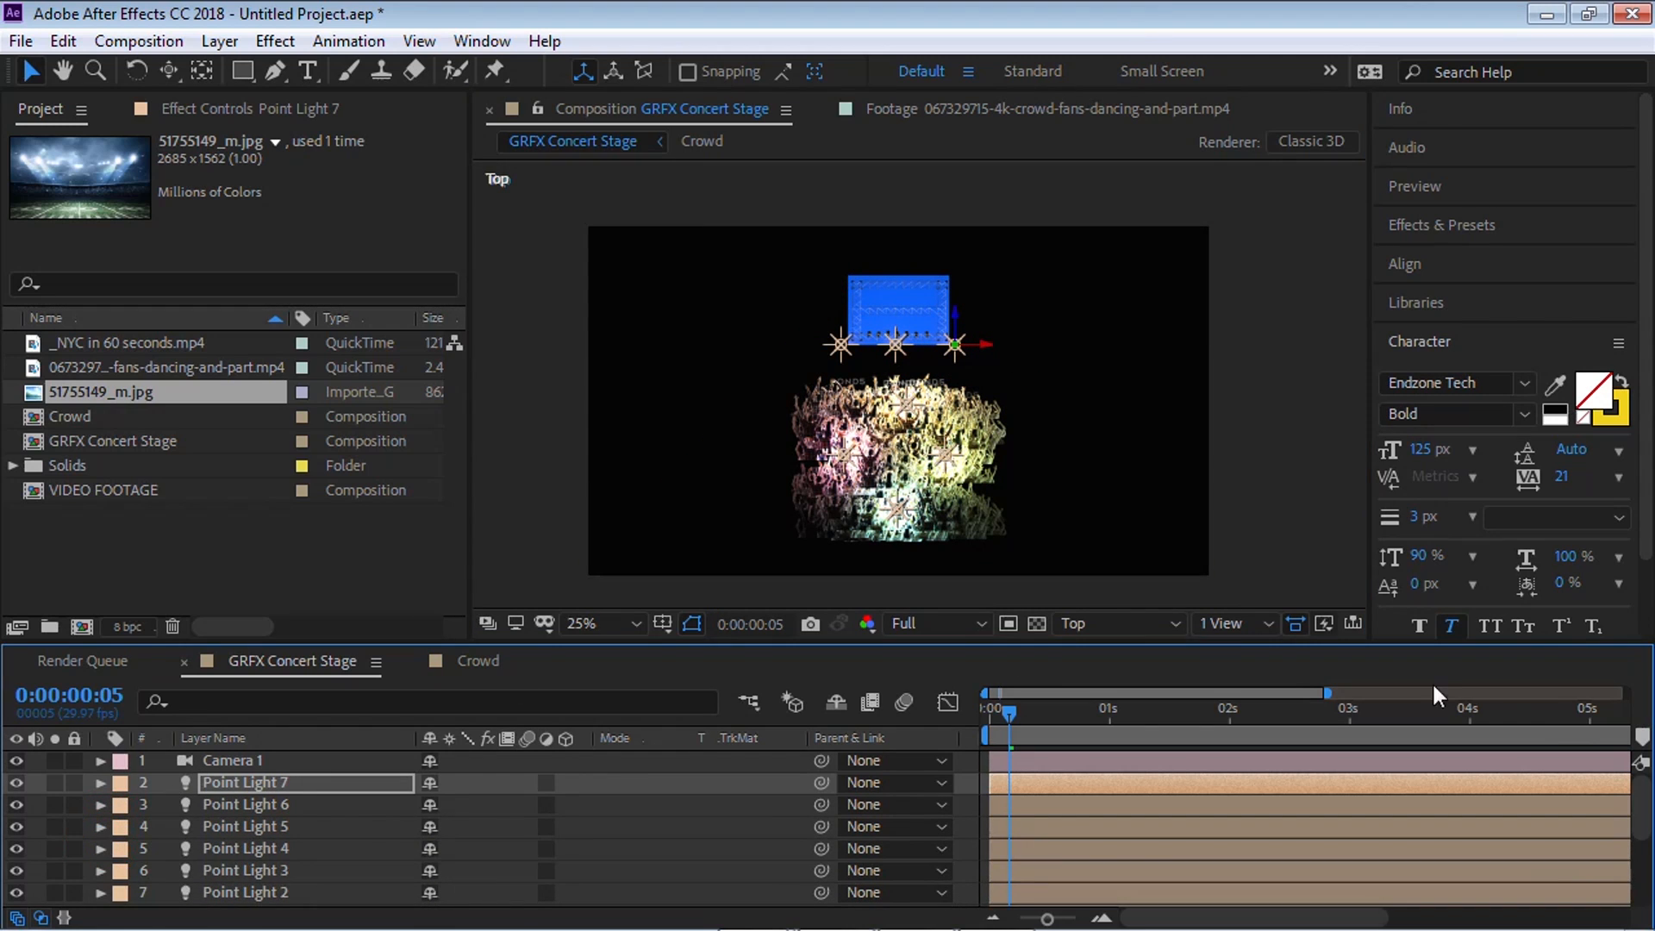
left_click(1082, 623)
left_click(1143, 288)
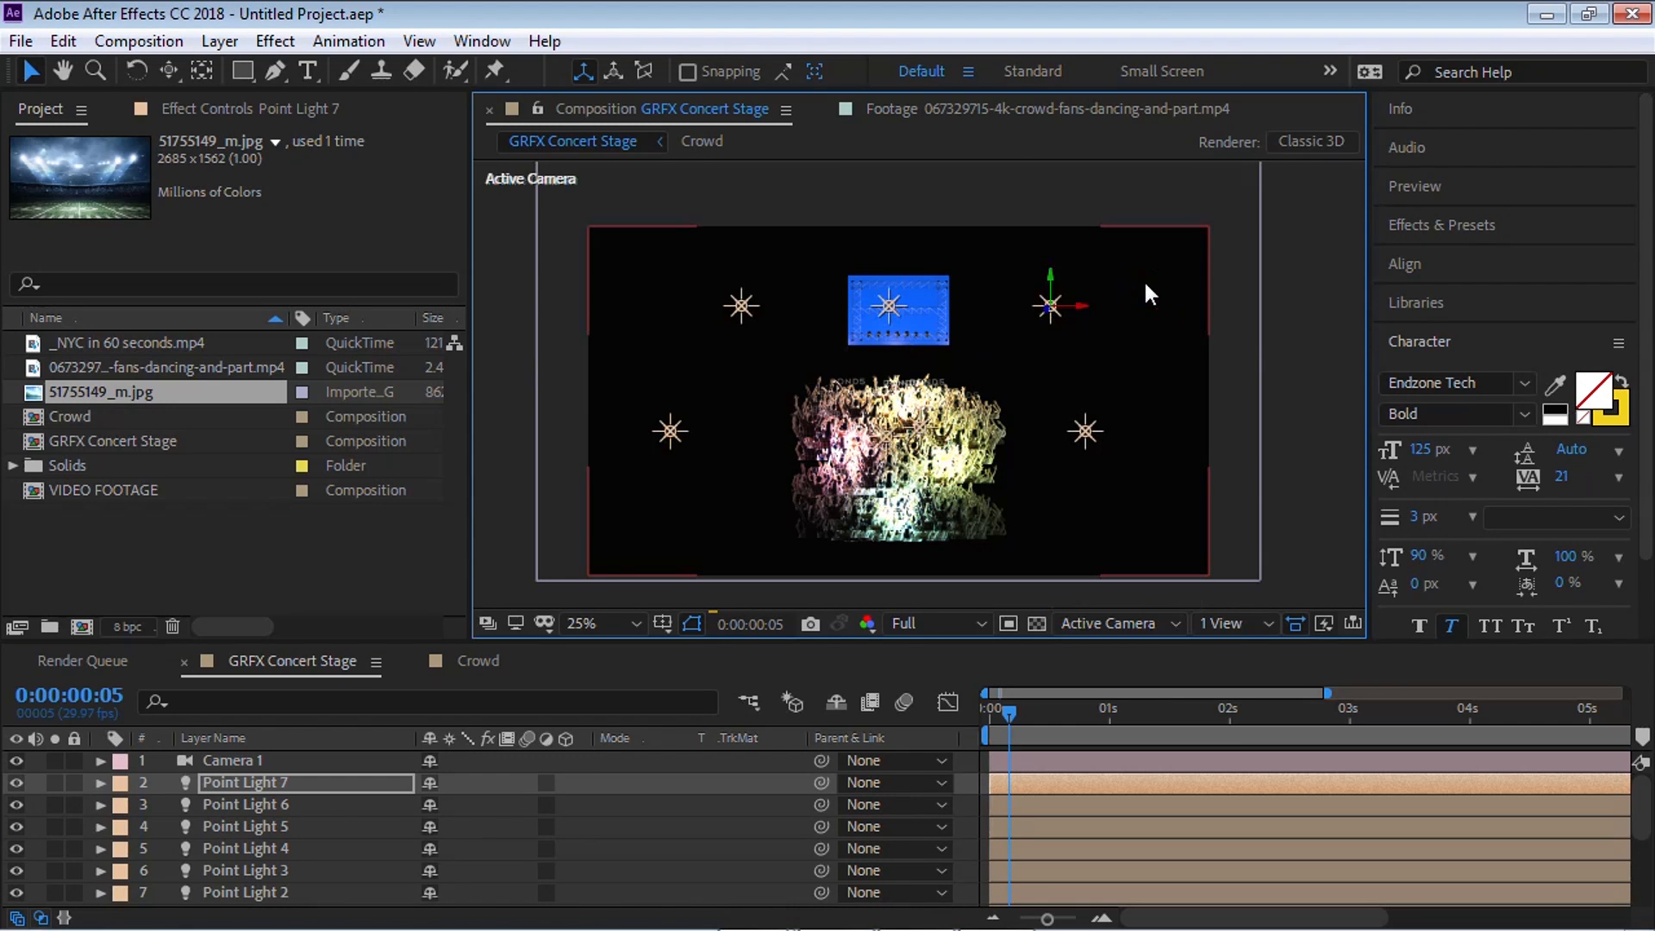
Step: Create a 1920 x 1080 px black solid and return to the GRFX Concert Stage composition view
left_click(226, 41)
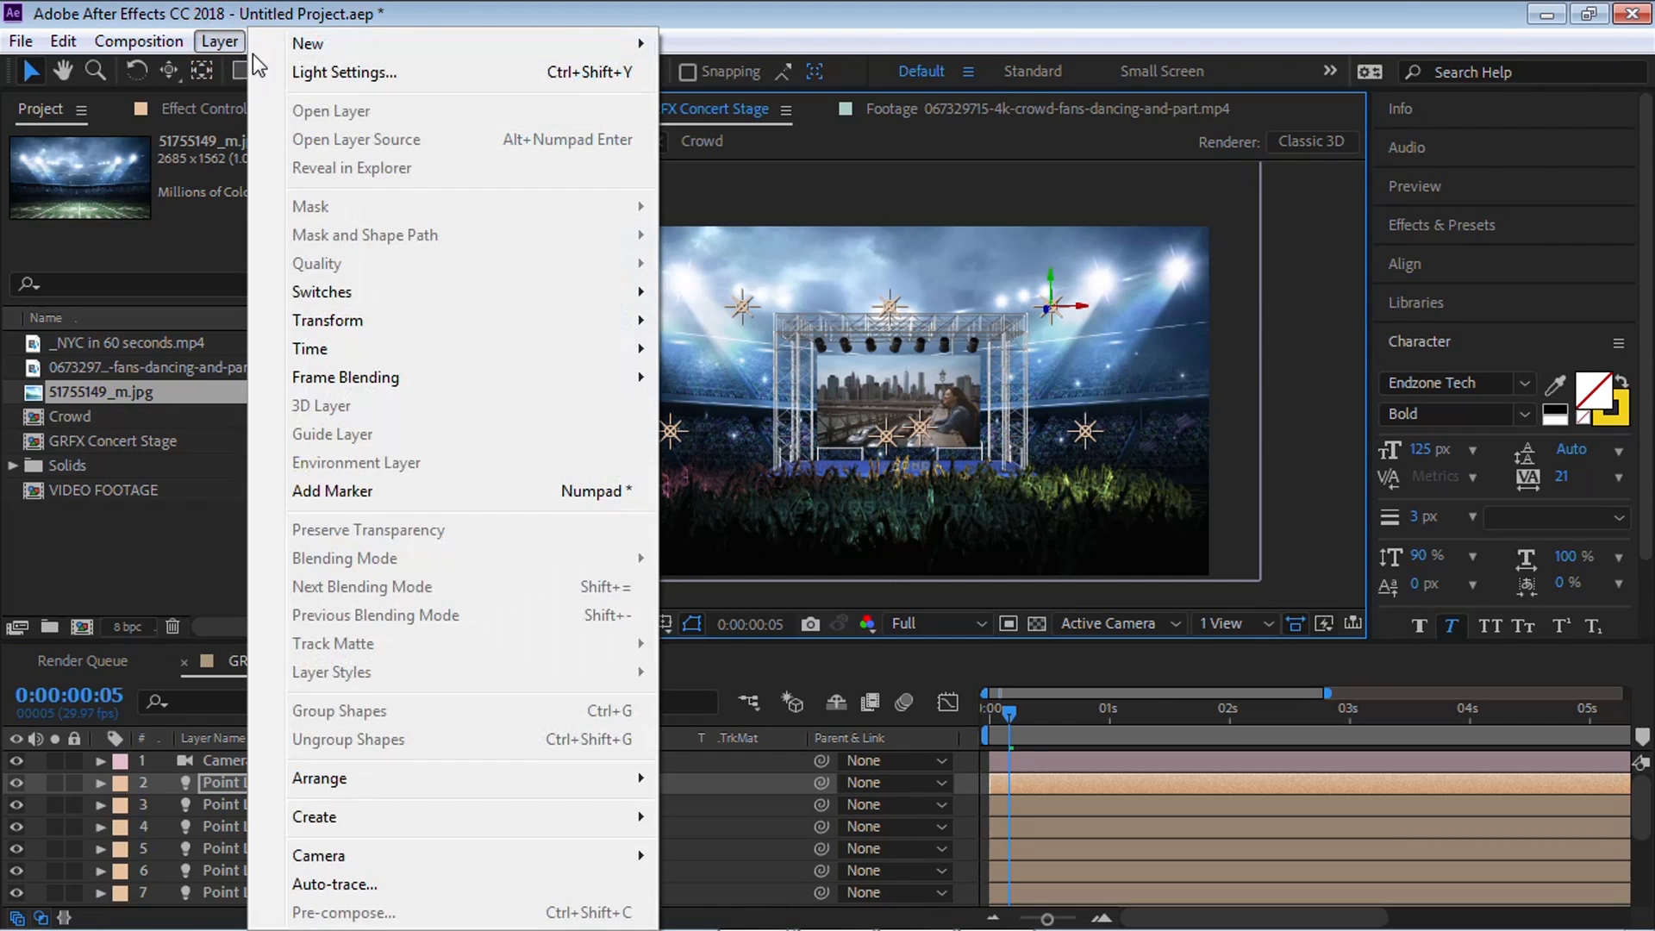
mouse_move(613, 44)
left_click(784, 70)
left_click(483, 572)
left_click_drag(251, 295, 34, 393)
left_click(630, 76)
left_click(595, 638)
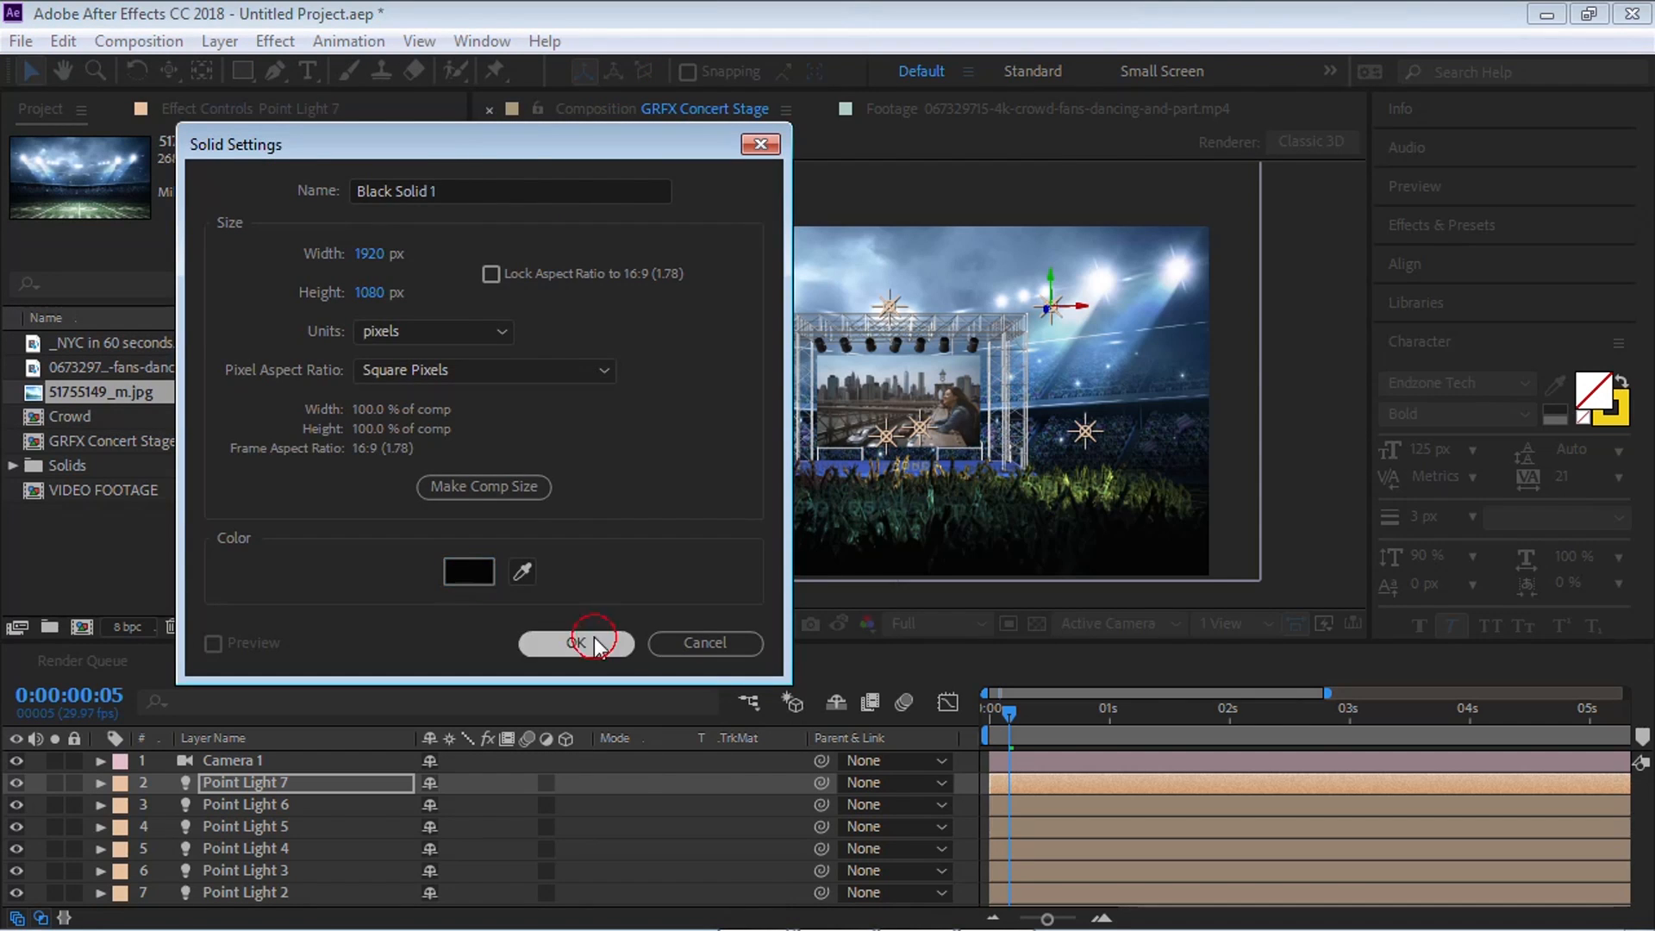
key("KP_Enter")
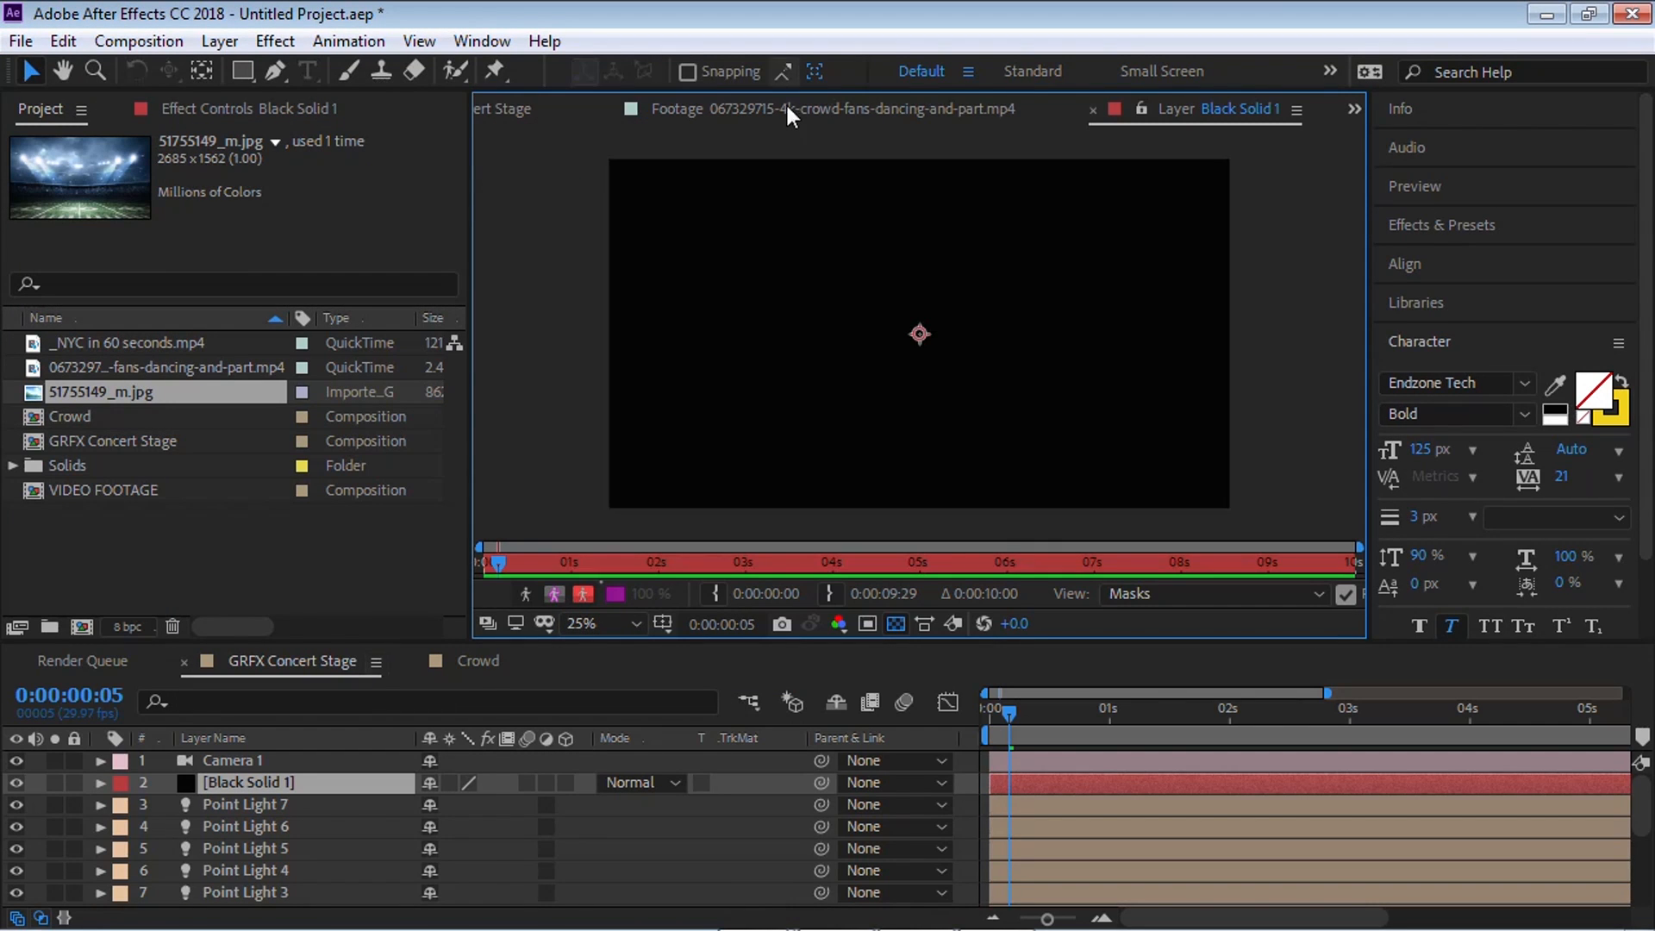
left_click(1093, 111)
Step: Rename the black solid as Optical Flares
left_click(283, 741)
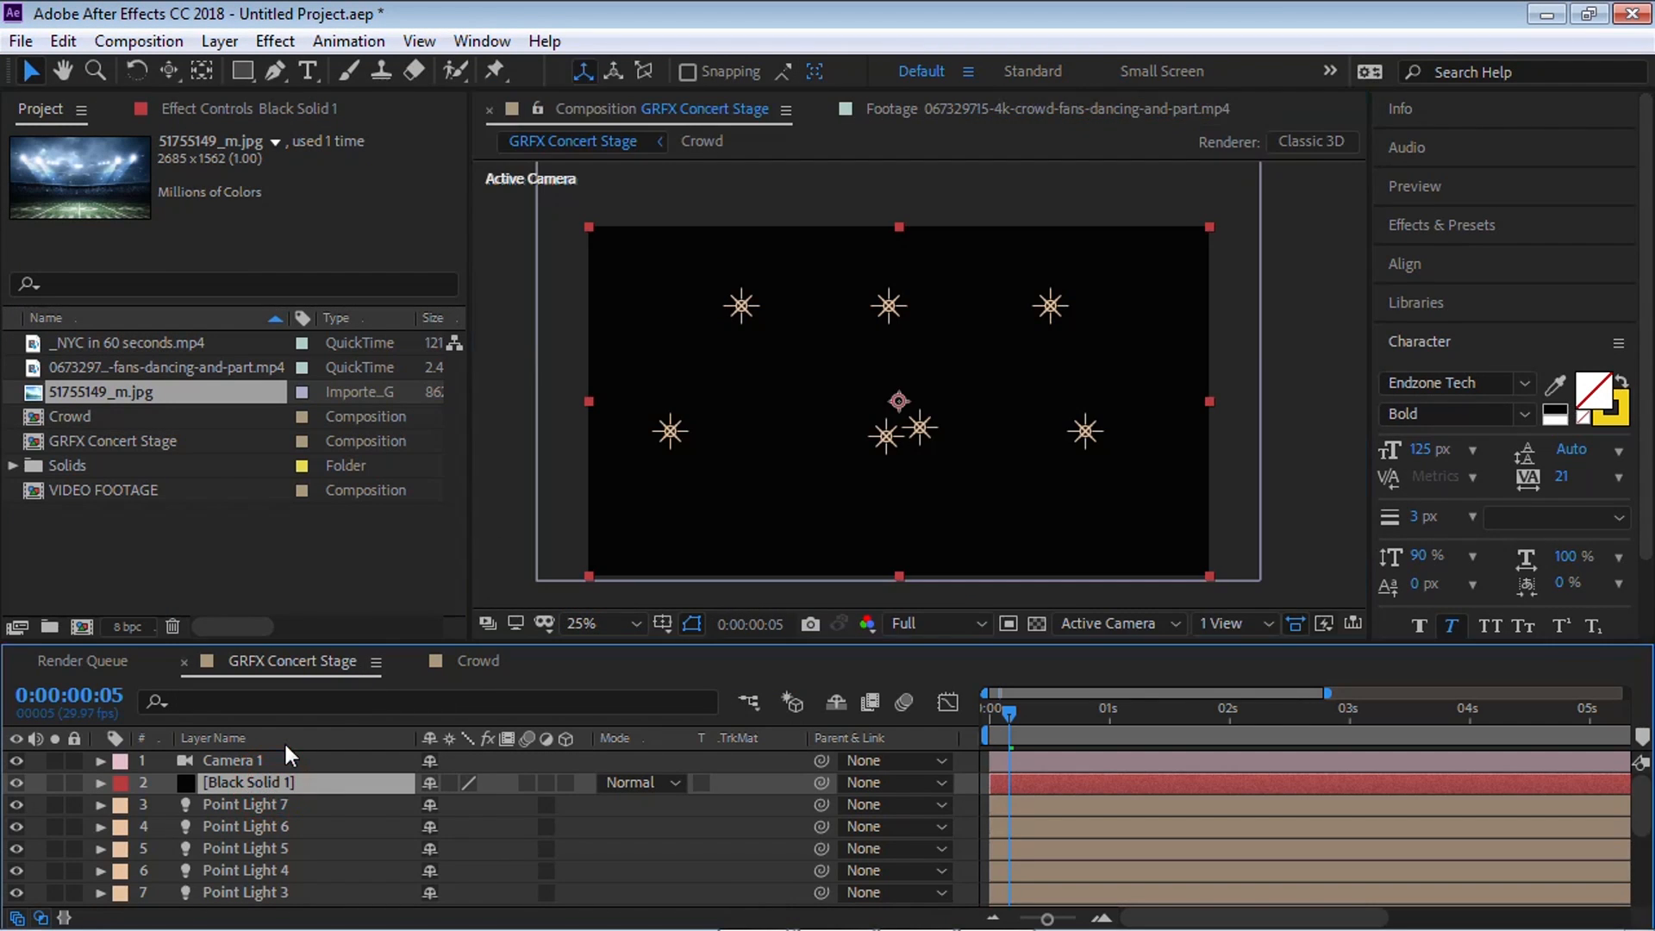
key("Return")
type("Optical")
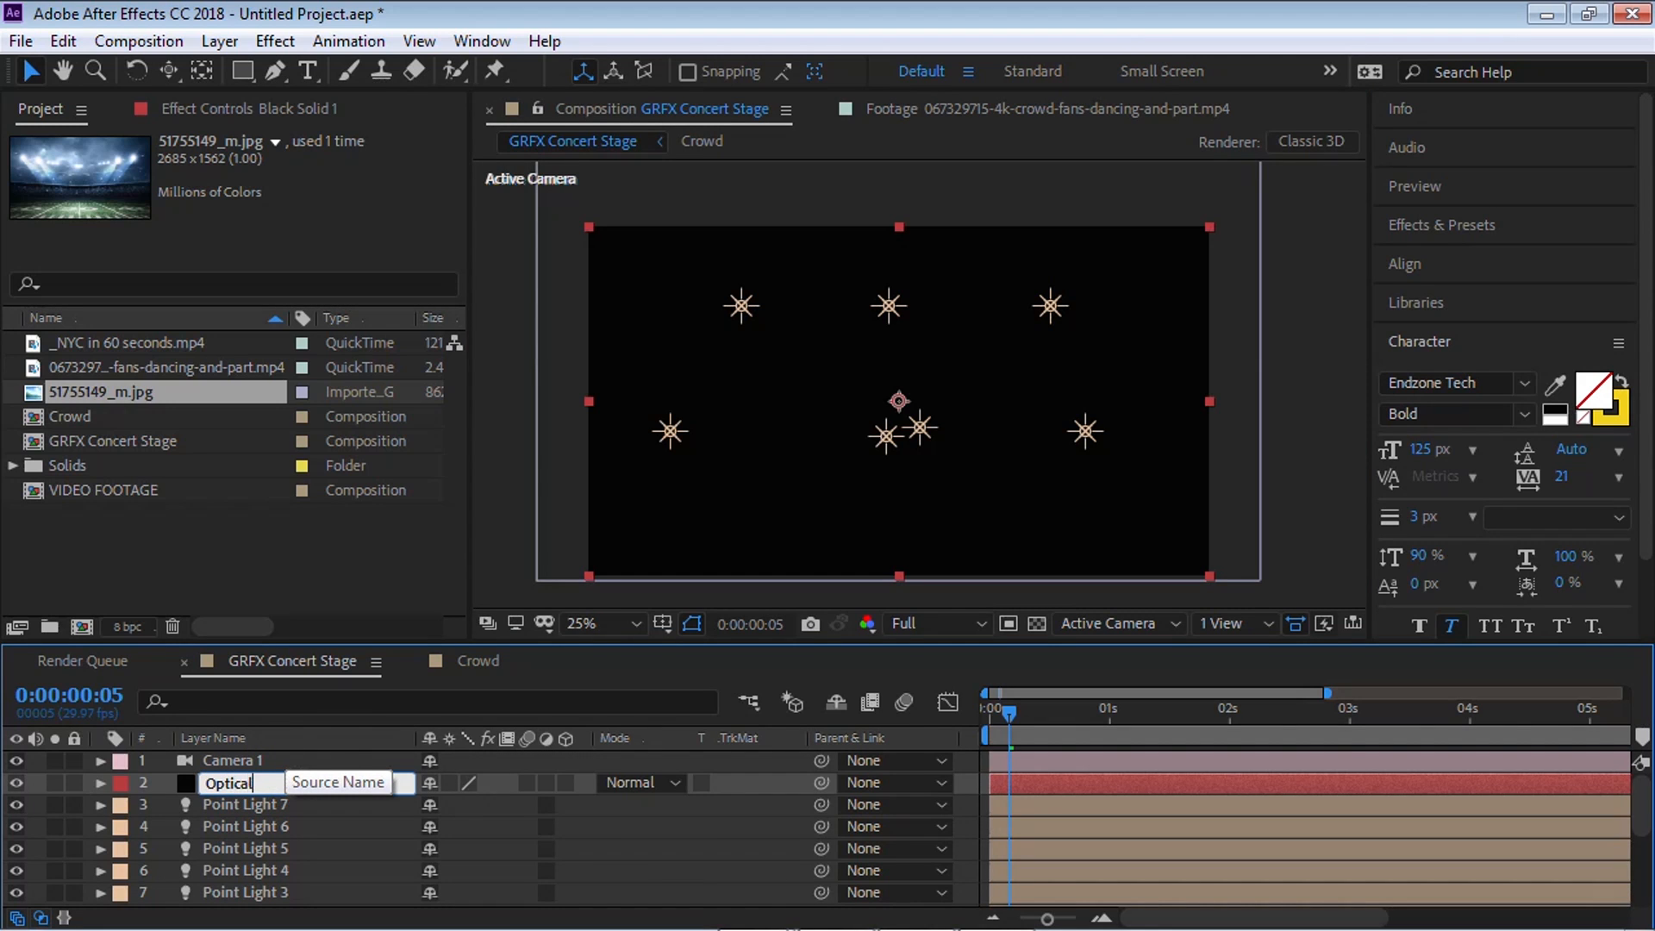
type(" Flares")
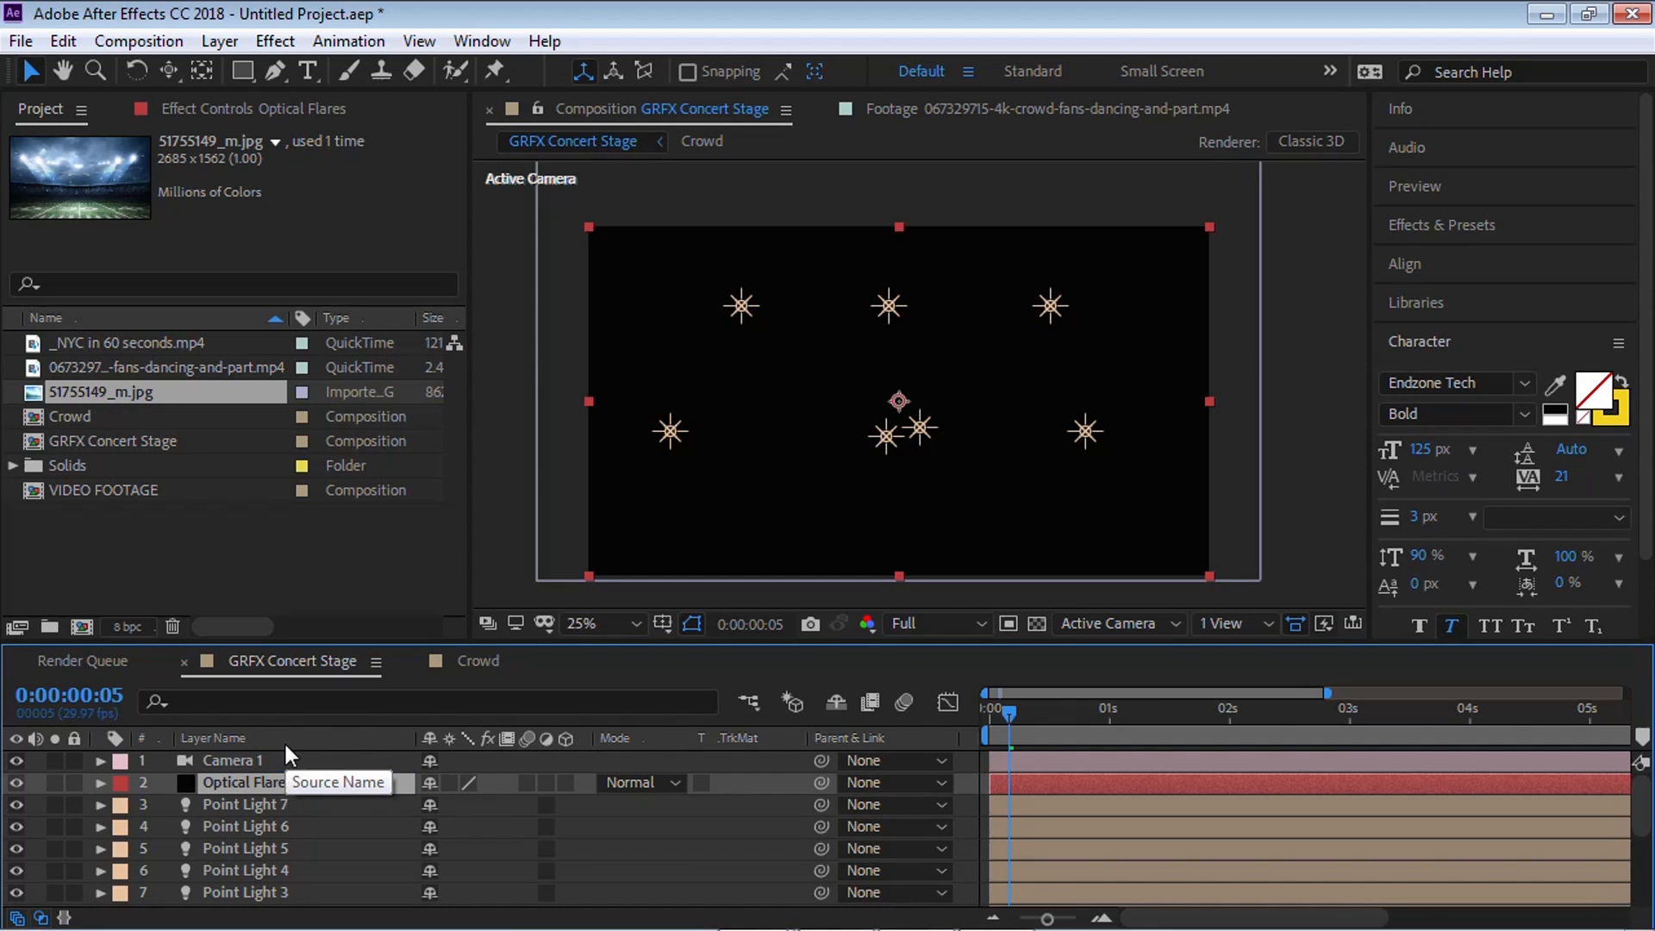
key("Return")
Step: Apply the Video Copilot Optical Flares effect to the solid and open its flare options
left_click(276, 42)
mouse_move(546, 512)
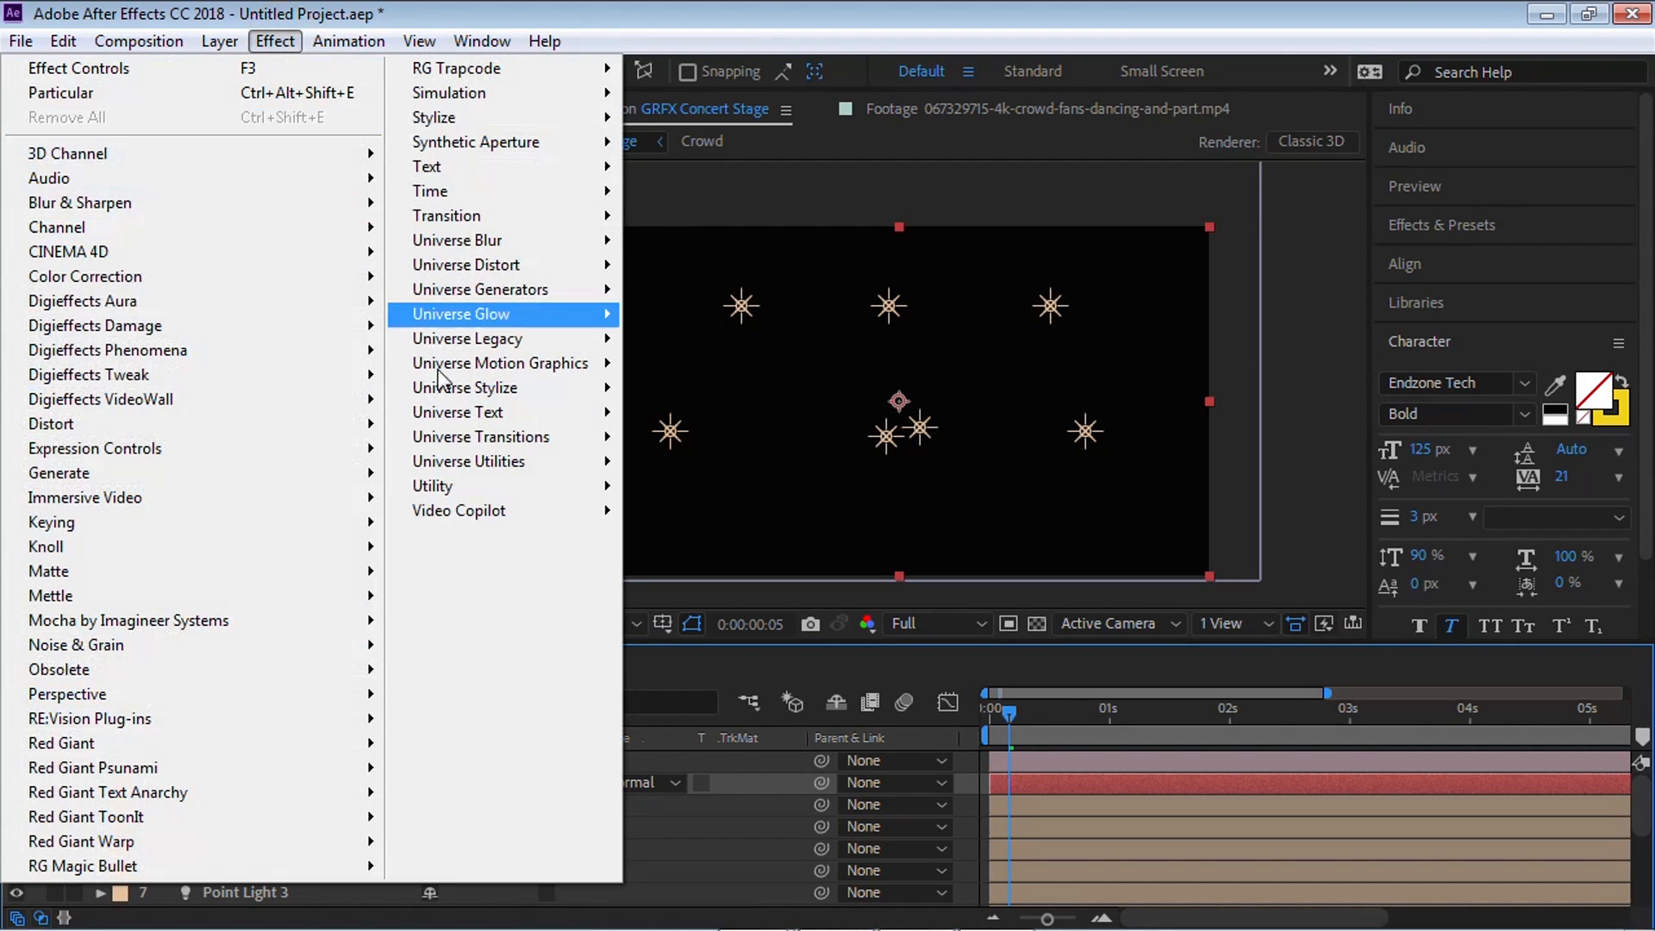
left_click(722, 541)
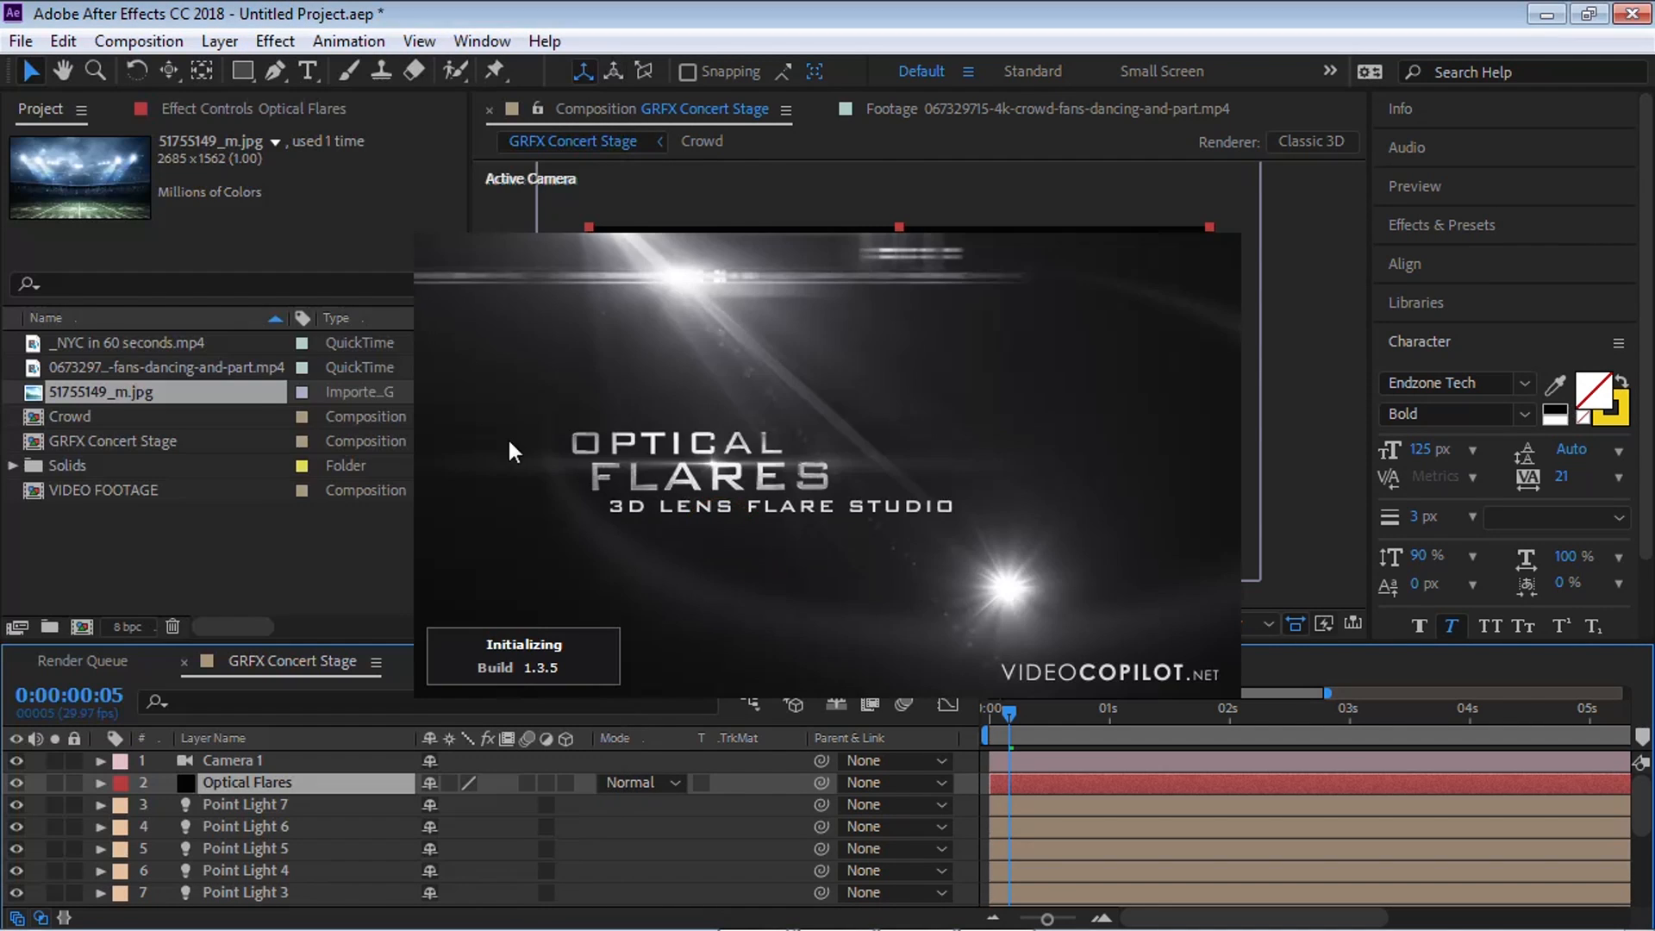
left_click(159, 217)
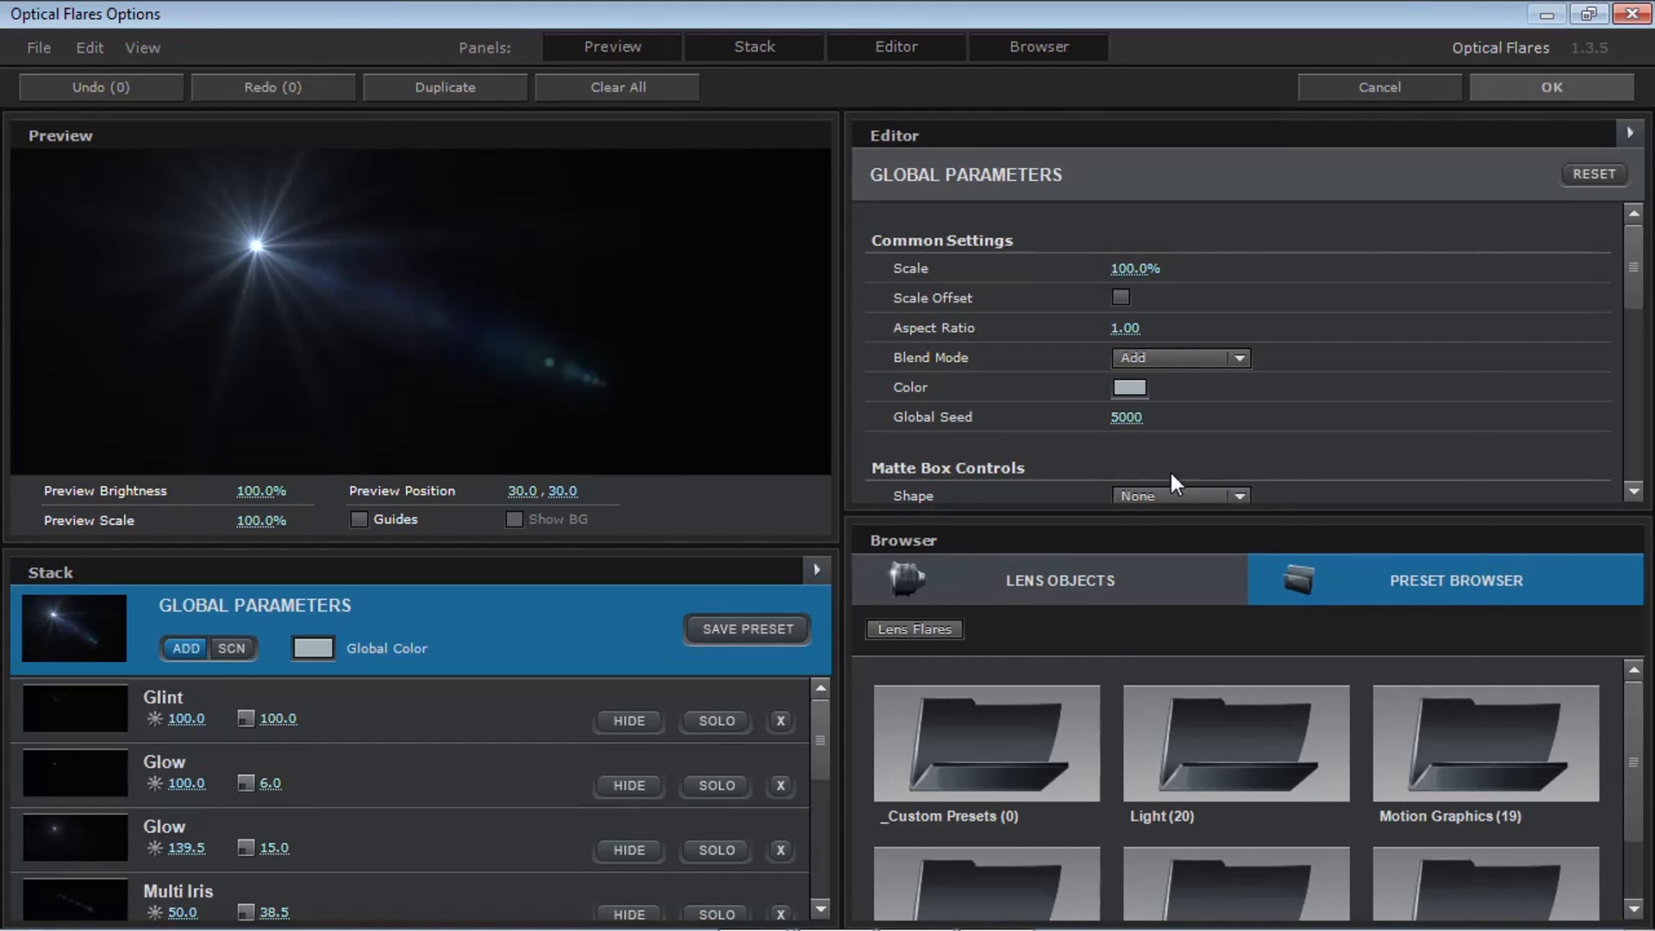
Step: Browse the flare presets, load Antique Digital from Pro Presets and accept the flare
left_click_drag(1636, 766, 1635, 804)
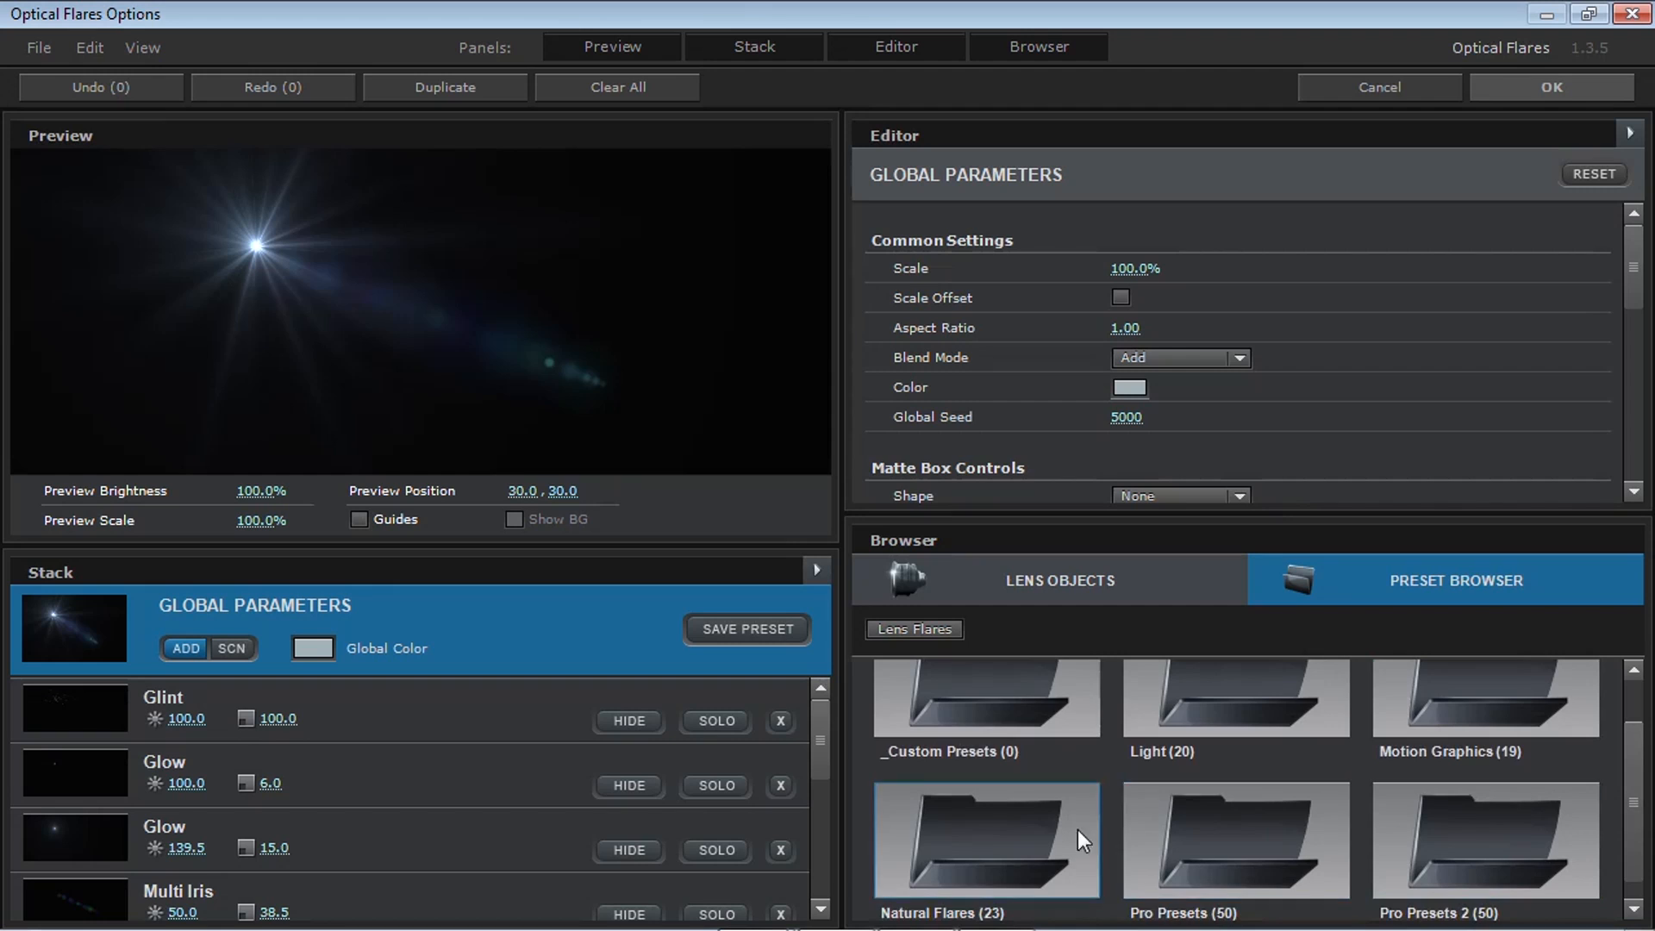
left_click(1000, 851)
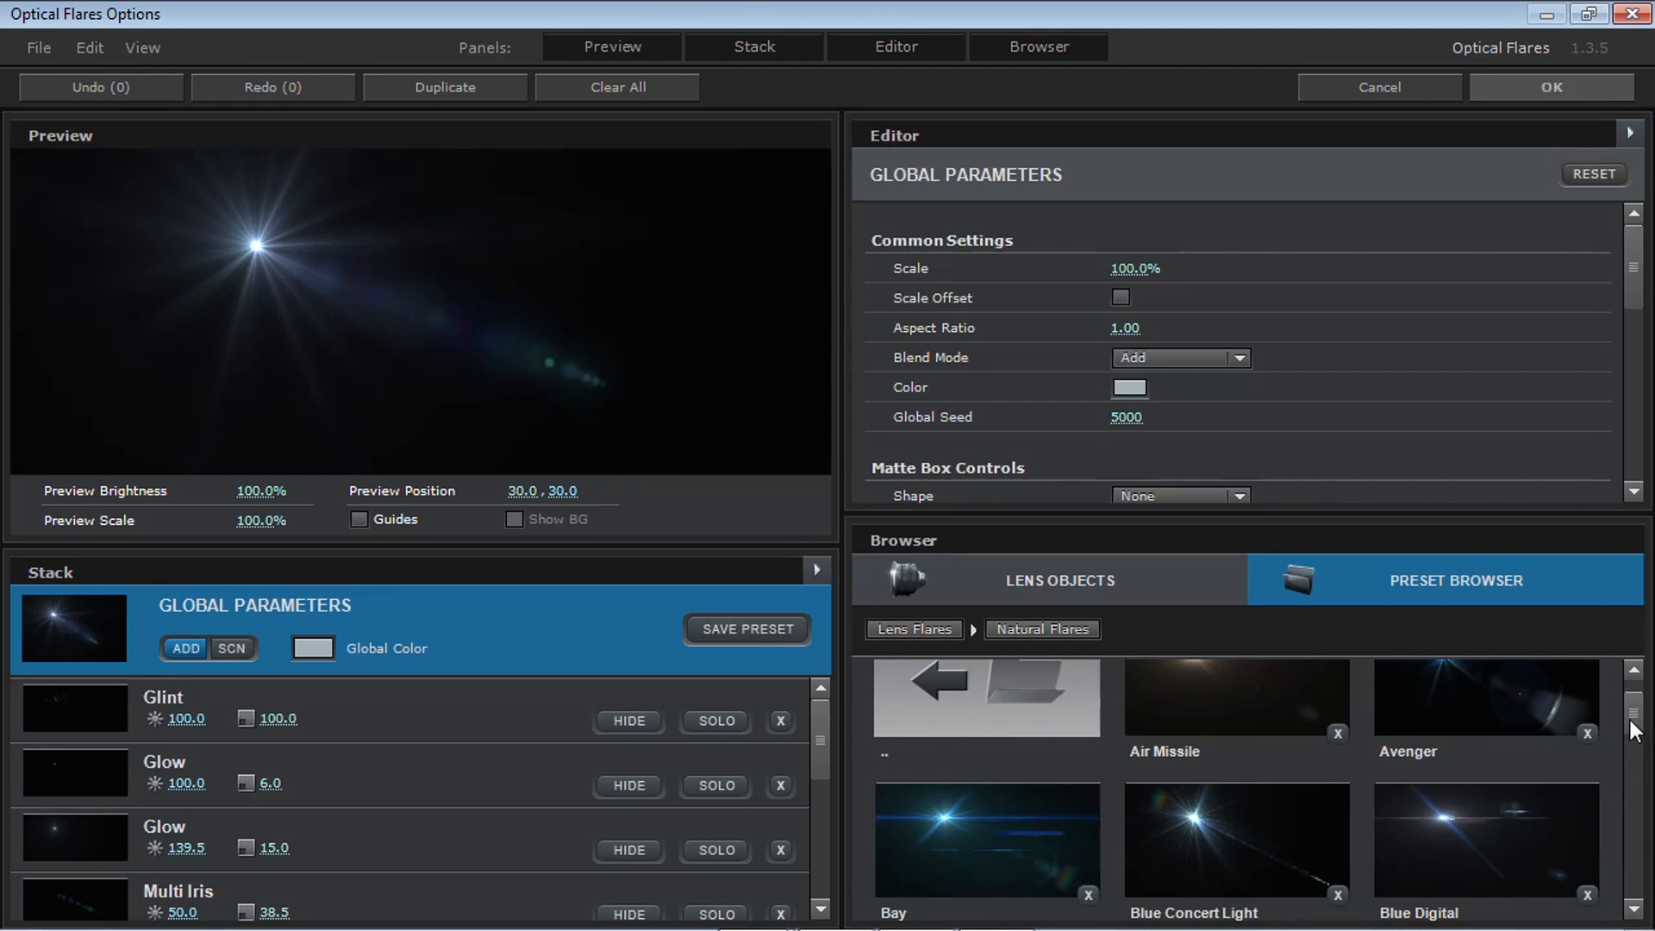
left_click_drag(1630, 722, 1619, 681)
left_click(944, 634)
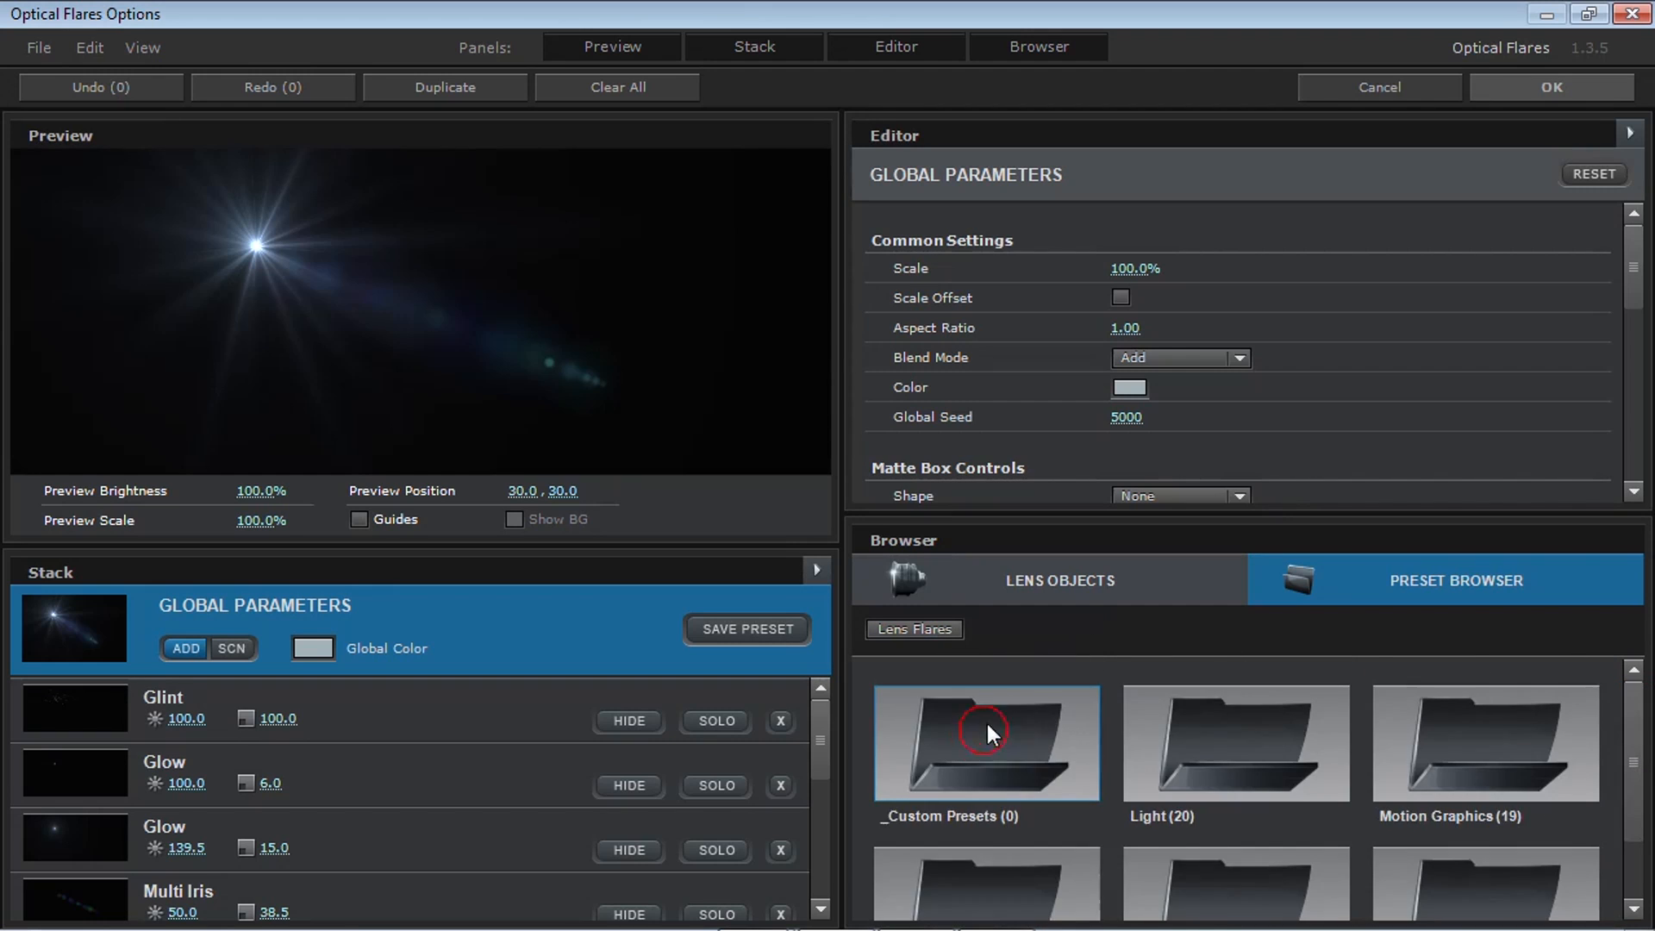
left_click(1249, 887)
left_click_drag(1637, 700, 1637, 690)
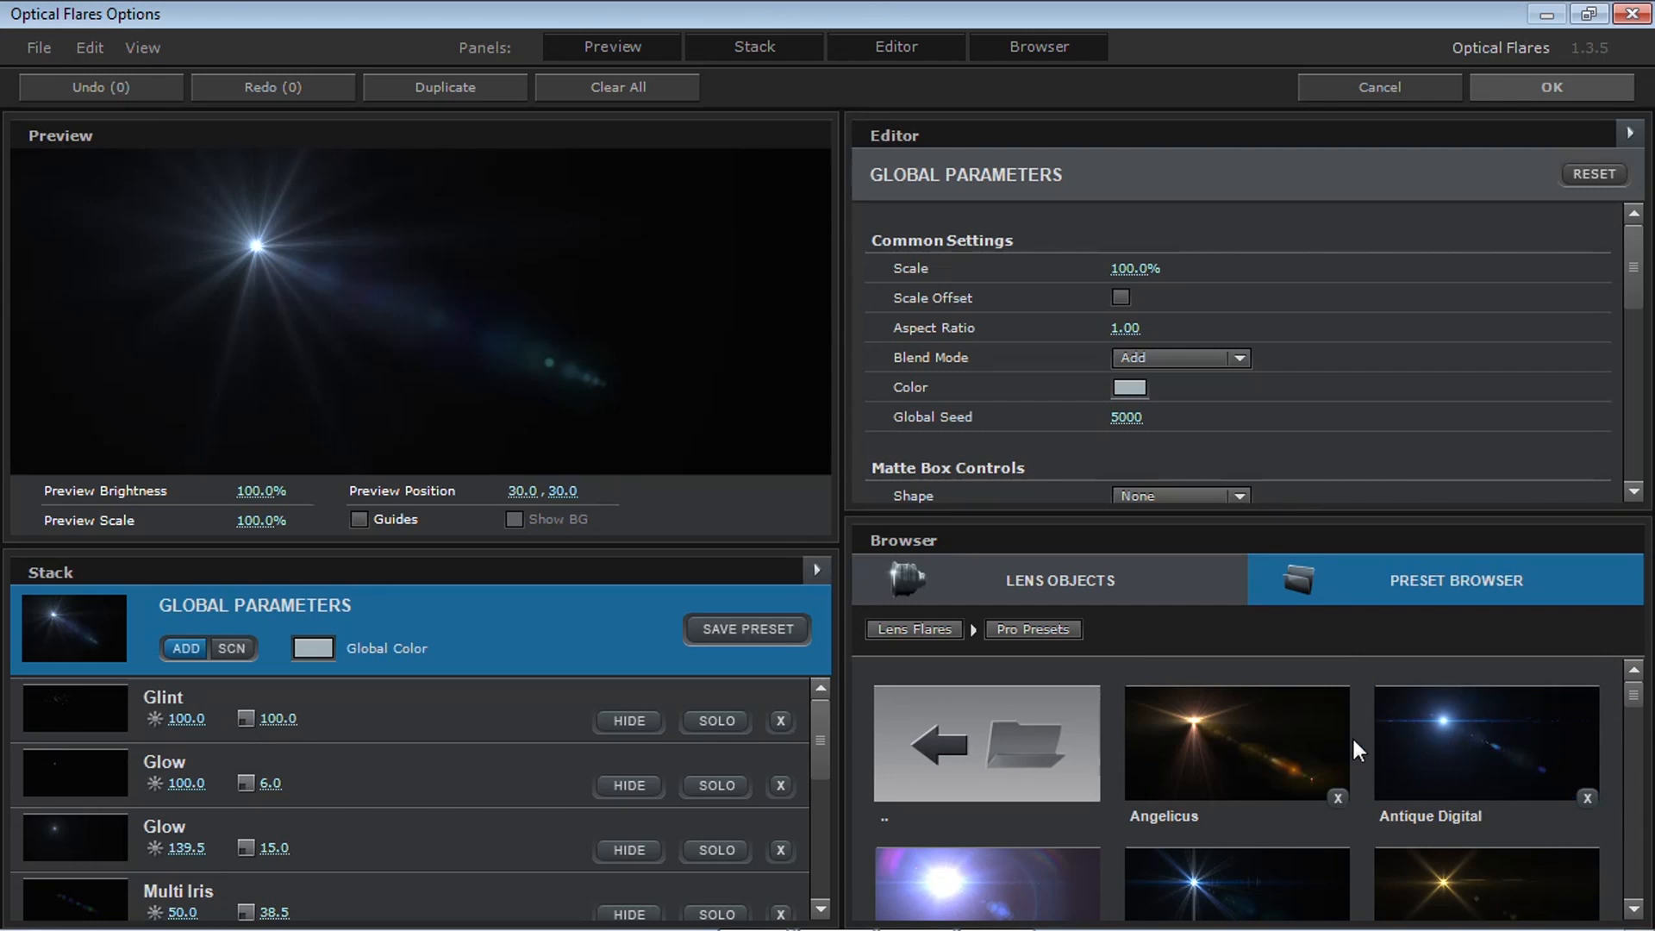
left_click(1443, 743)
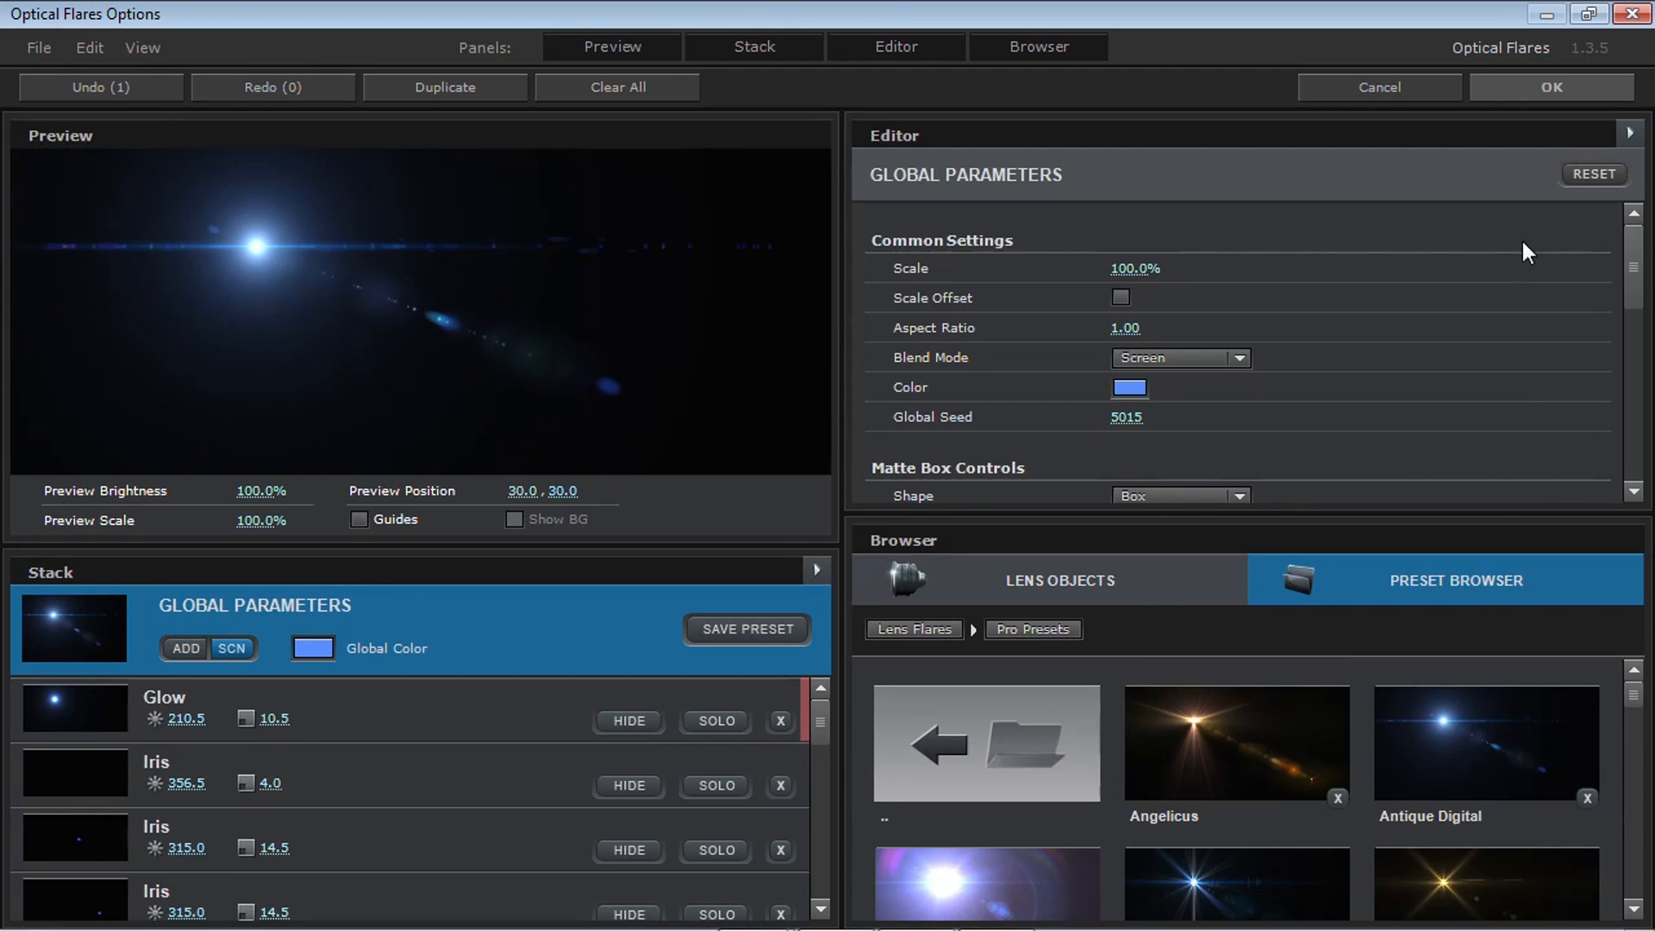
left_click(1551, 87)
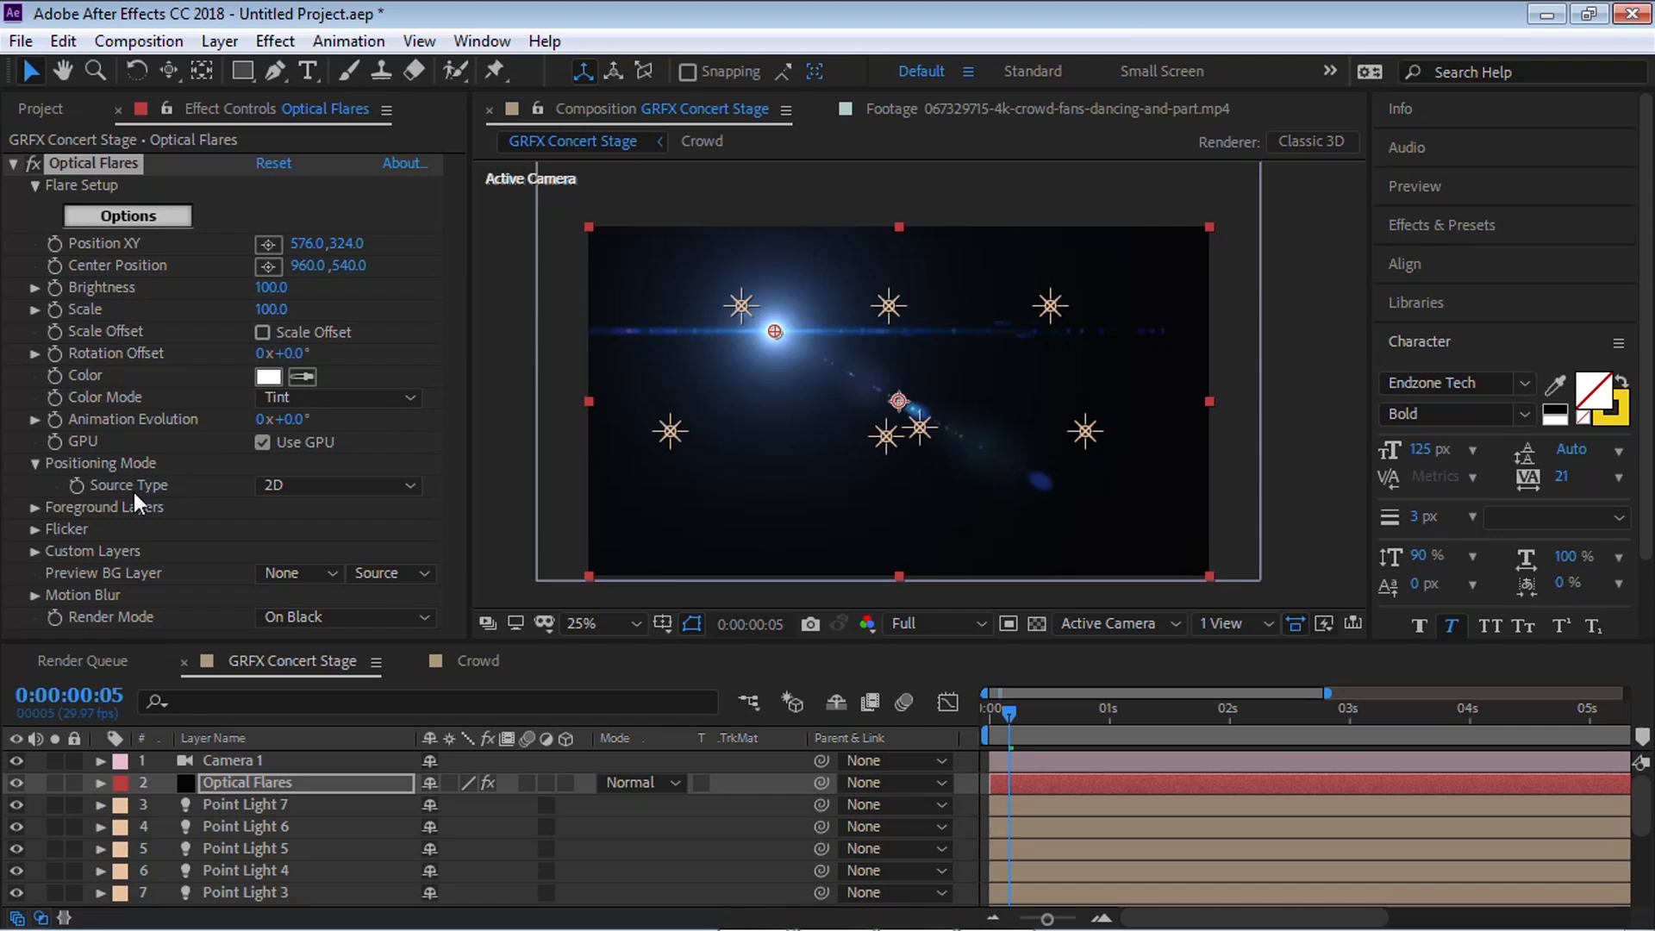
Step: Set the flare's source type to Track Lights with names starting with A, and collapse the layer's properties
left_click(308, 483)
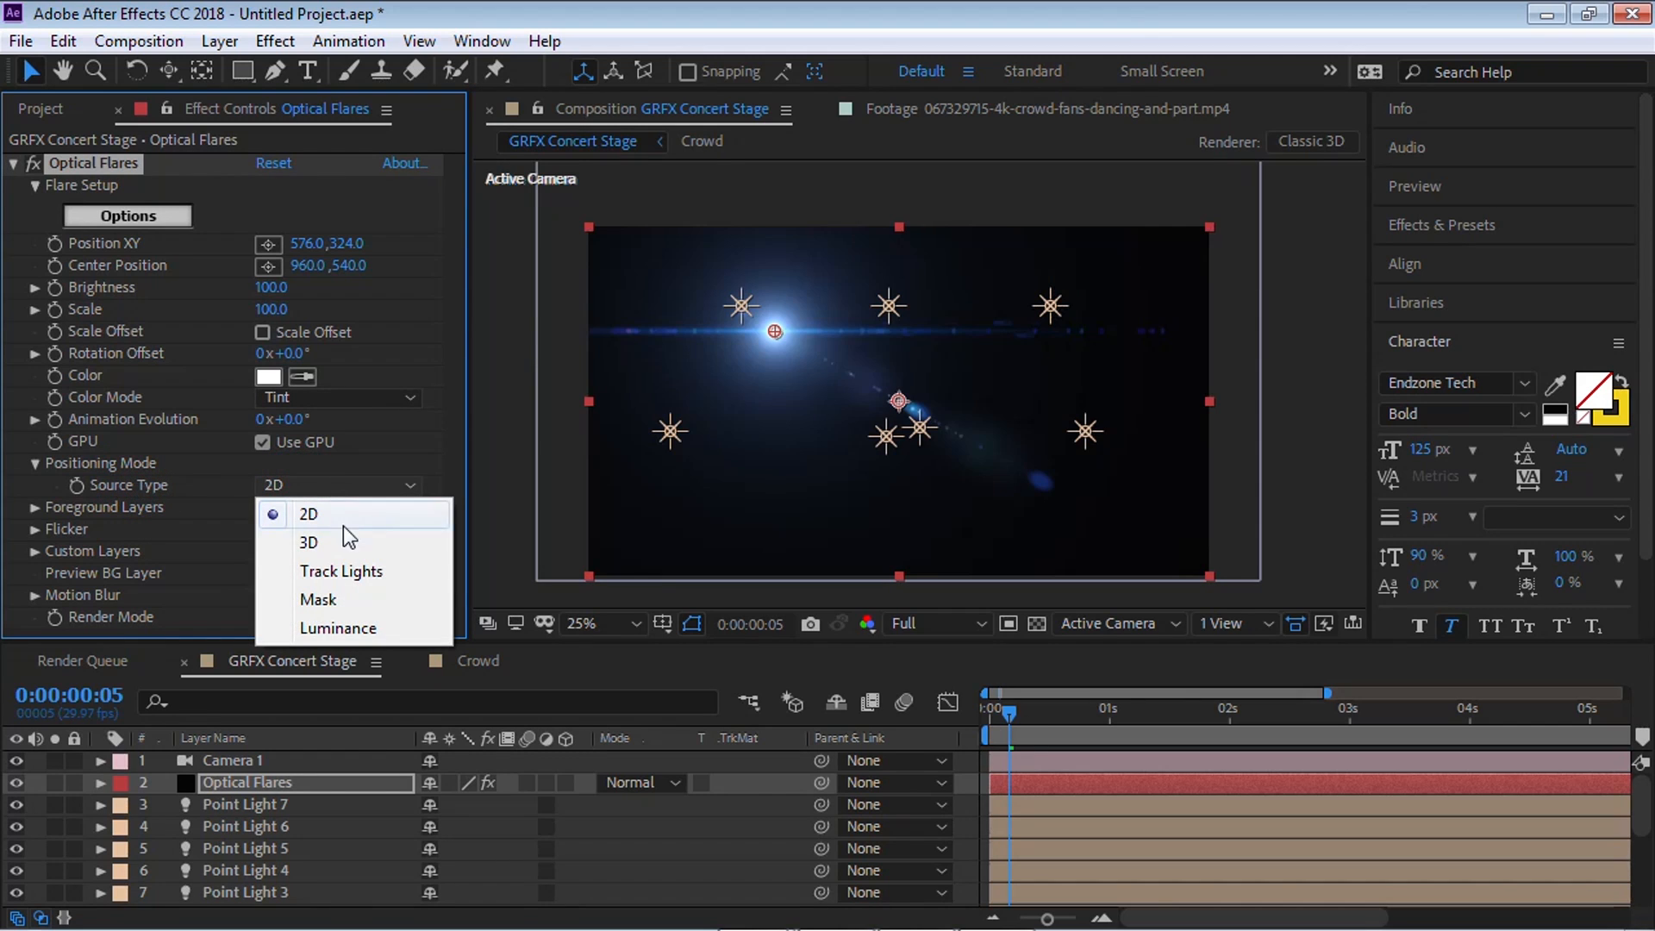
left_click(336, 572)
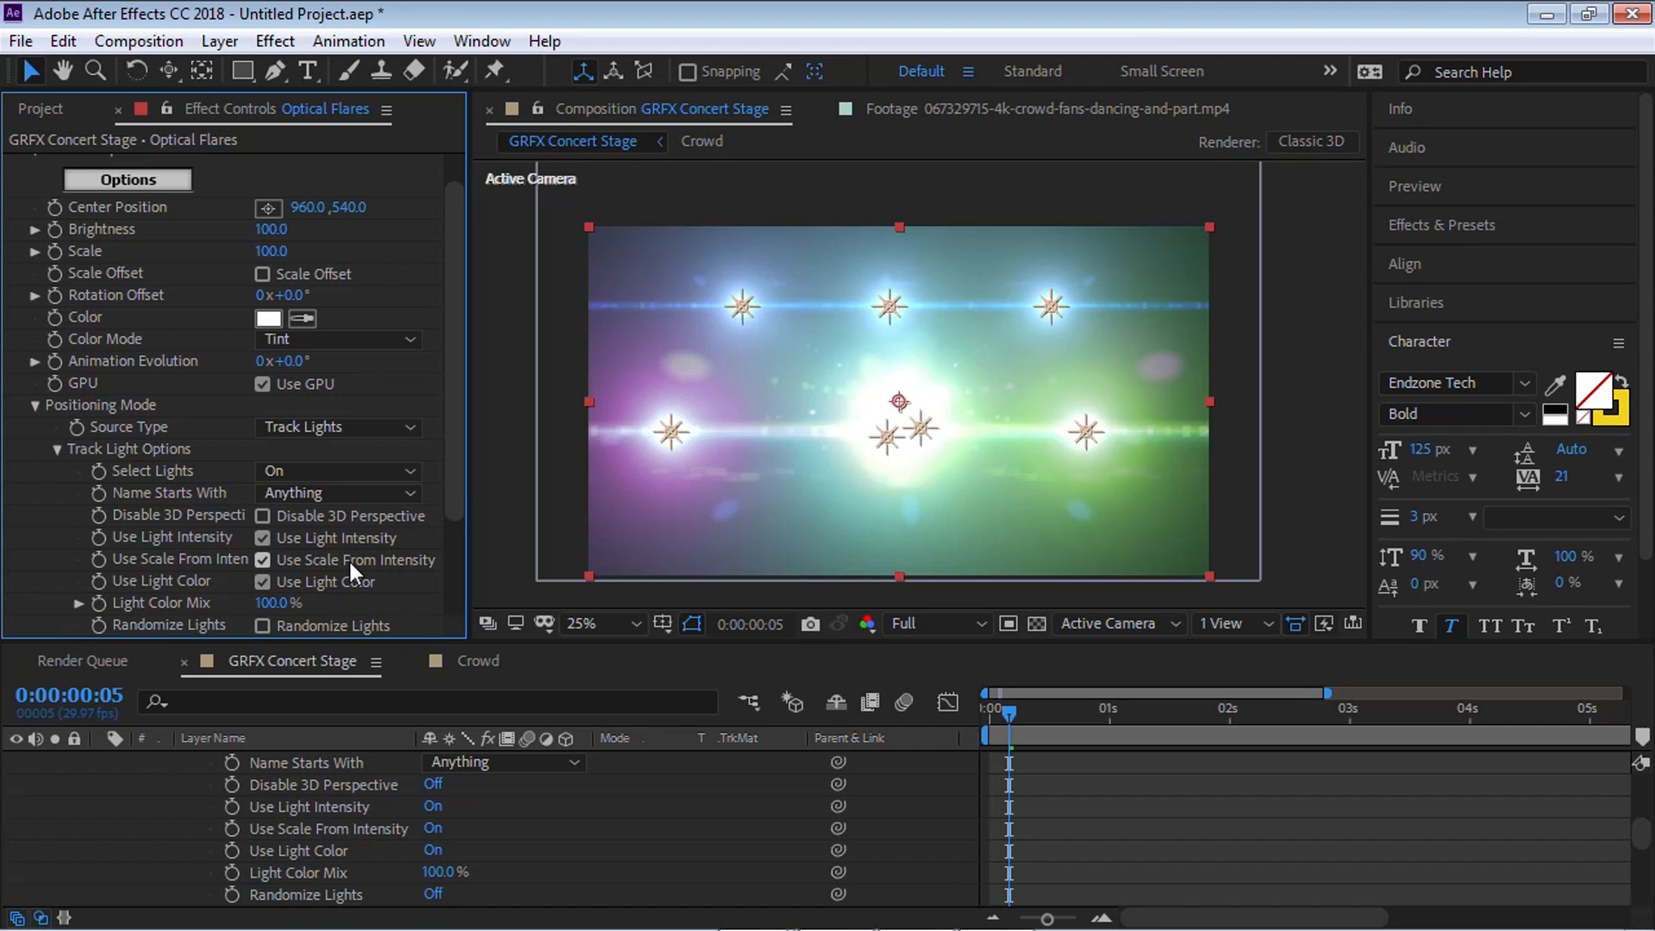
left_click_drag(1640, 835, 1642, 776)
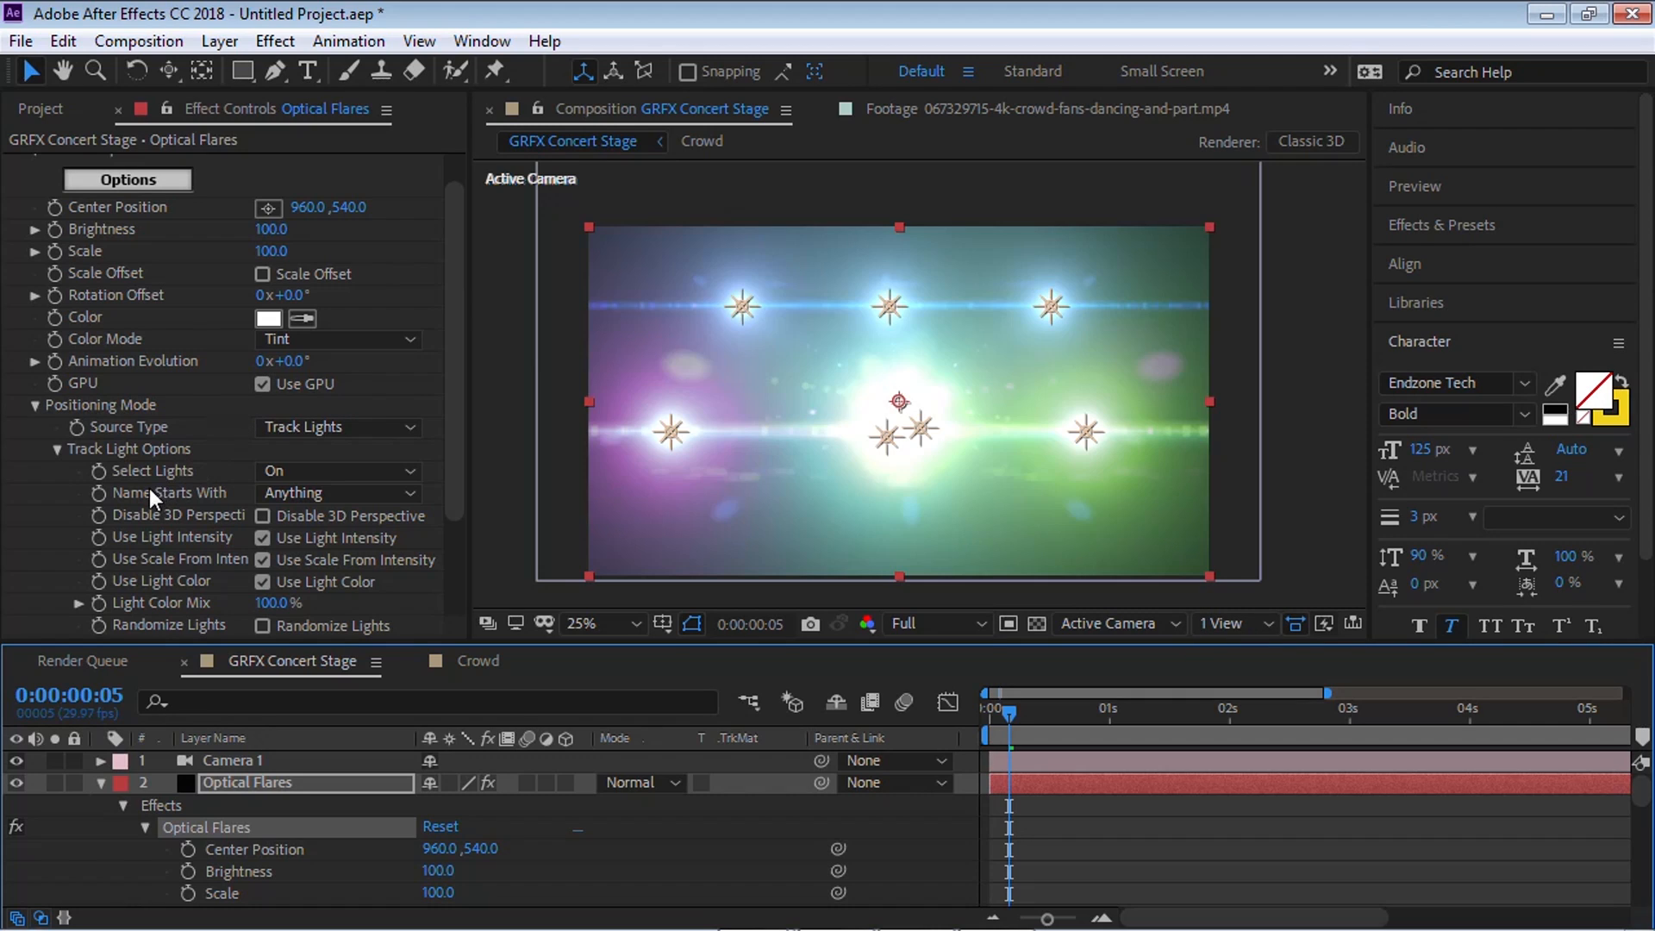
left_click(297, 495)
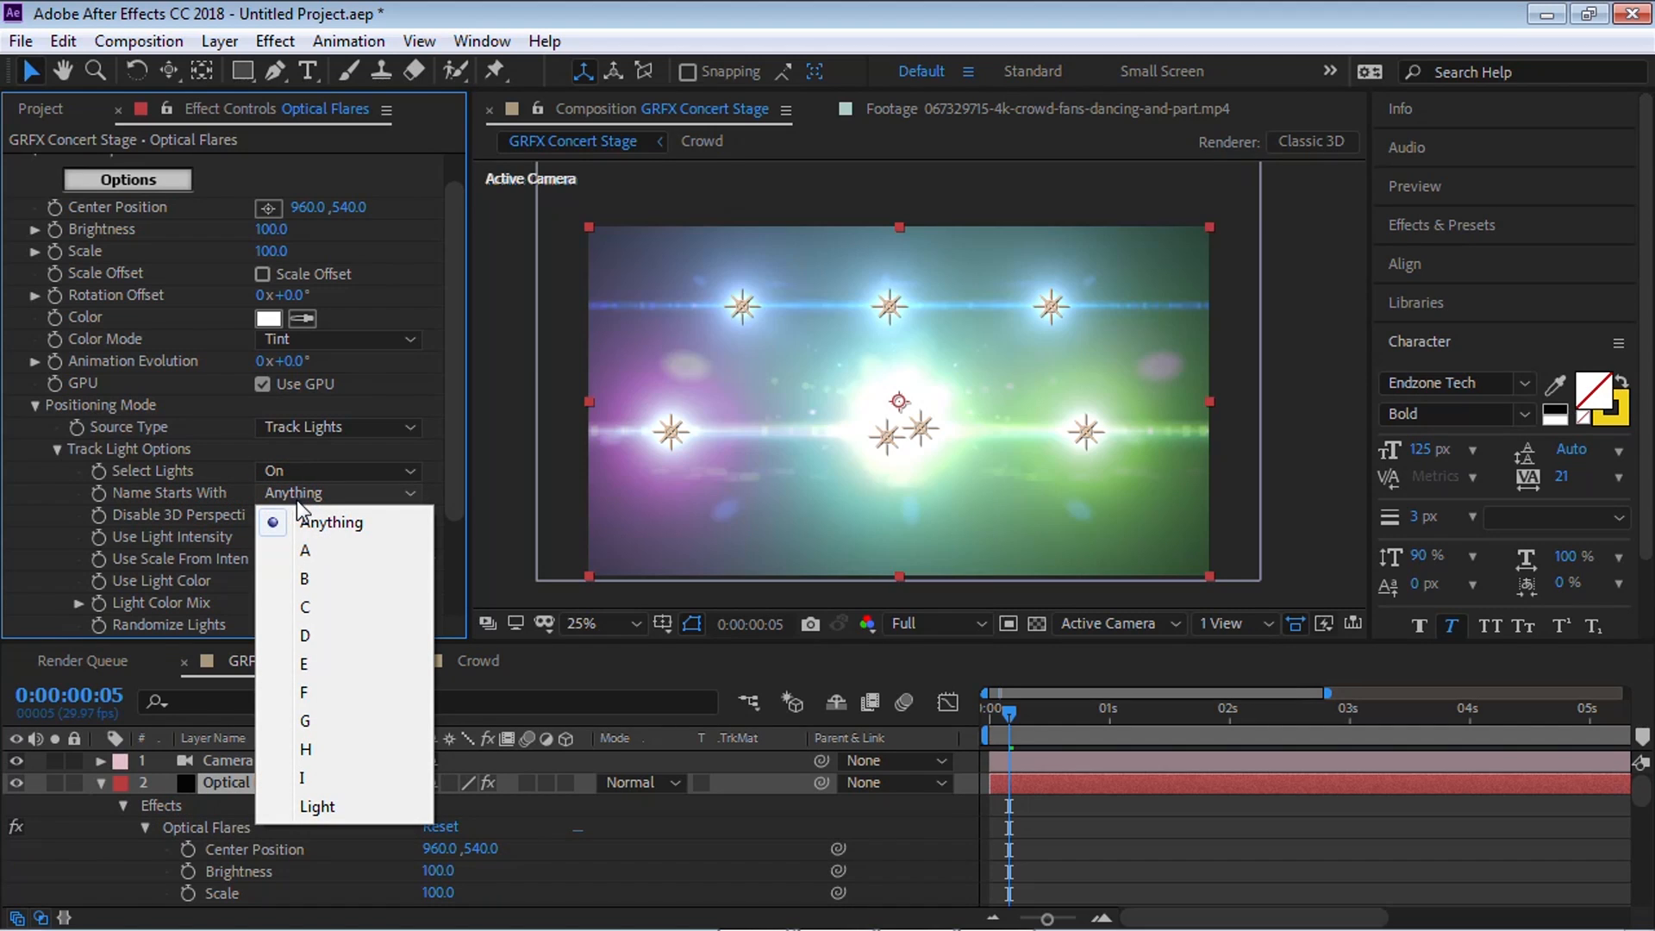
left_click(306, 550)
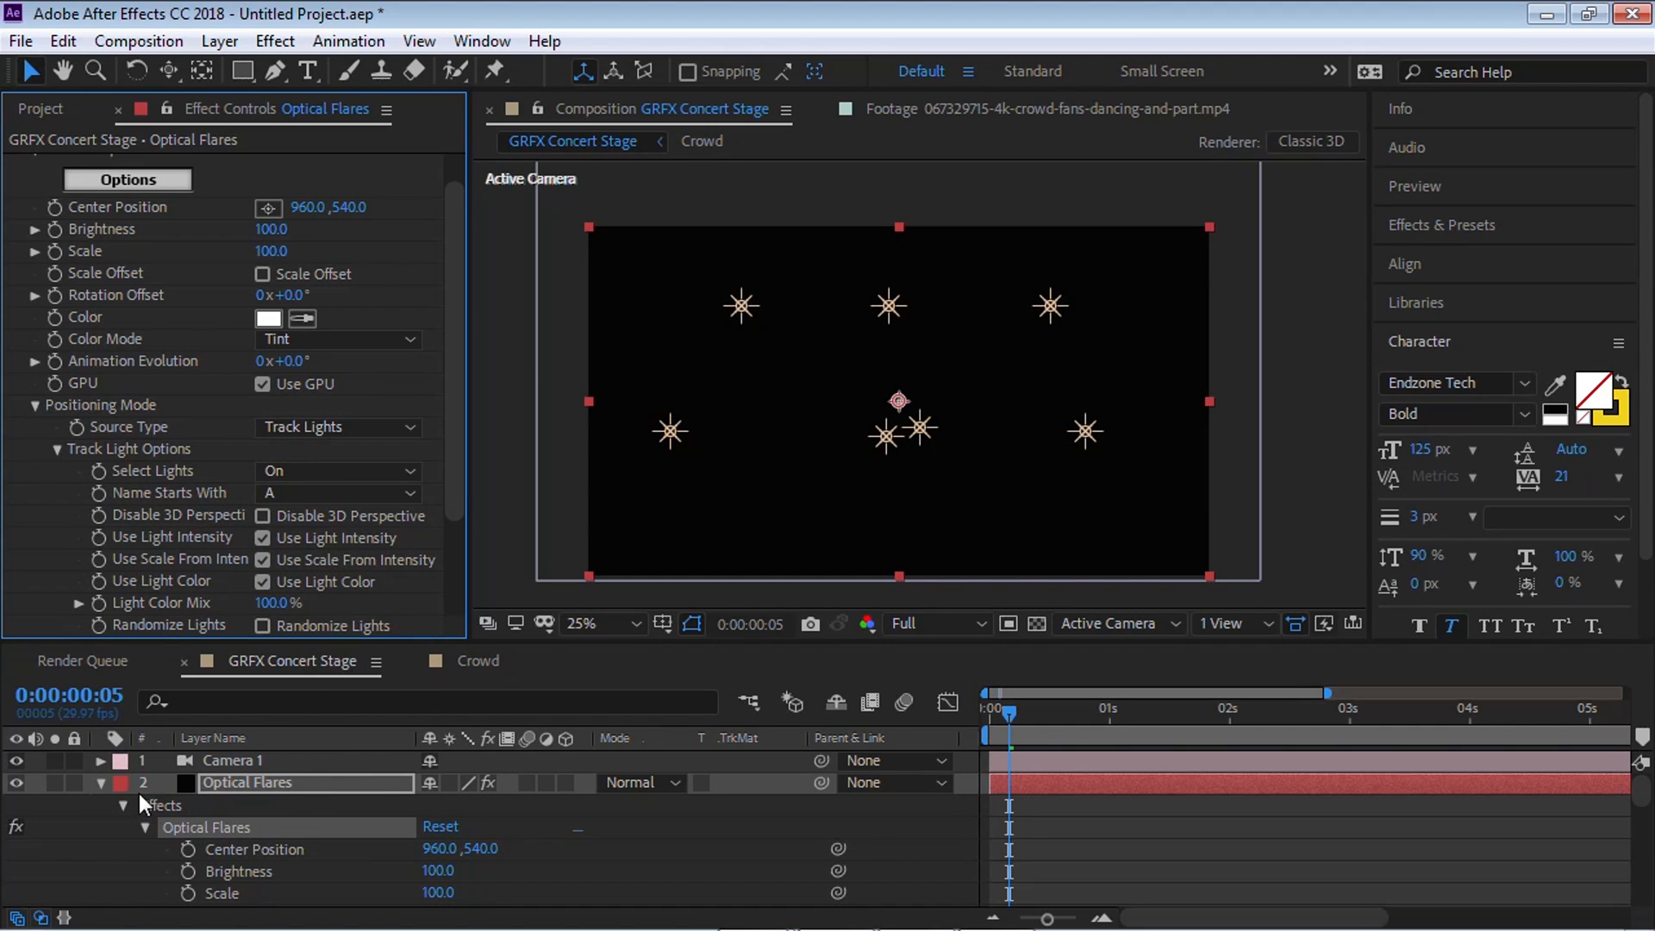
left_click(99, 782)
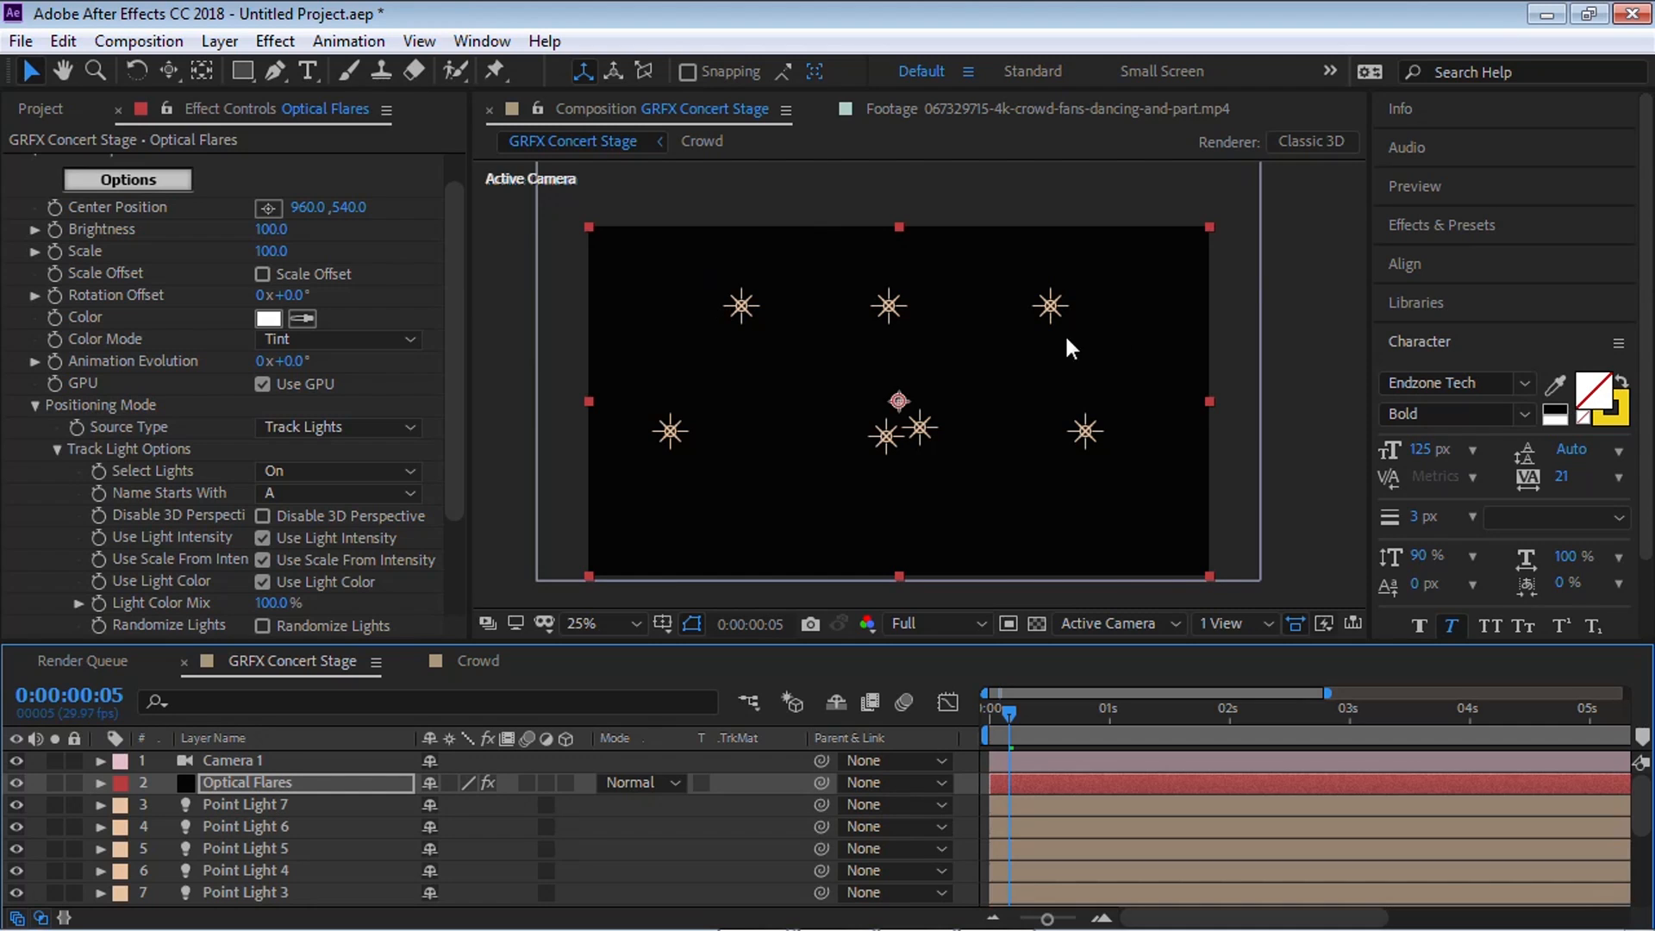
Step: Rename Point Light 5 as APoint Light 5 so the flare tracks it
left_click(263, 848)
left_click(264, 826)
left_click(264, 804)
left_click(269, 848)
key("Return")
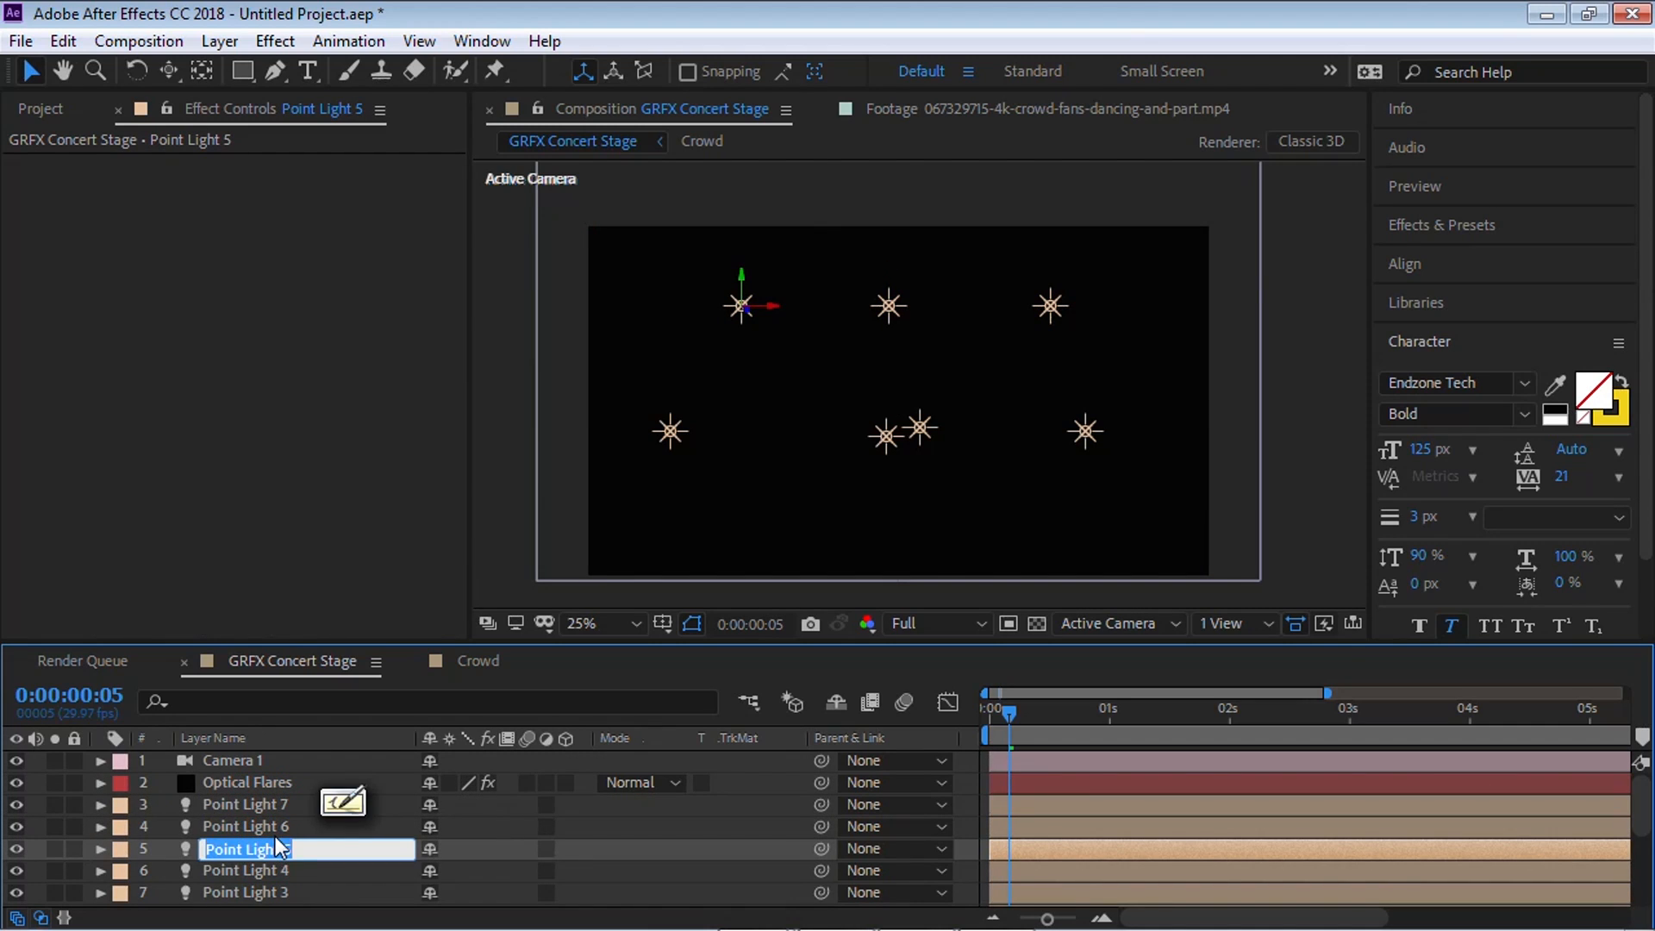
type("A")
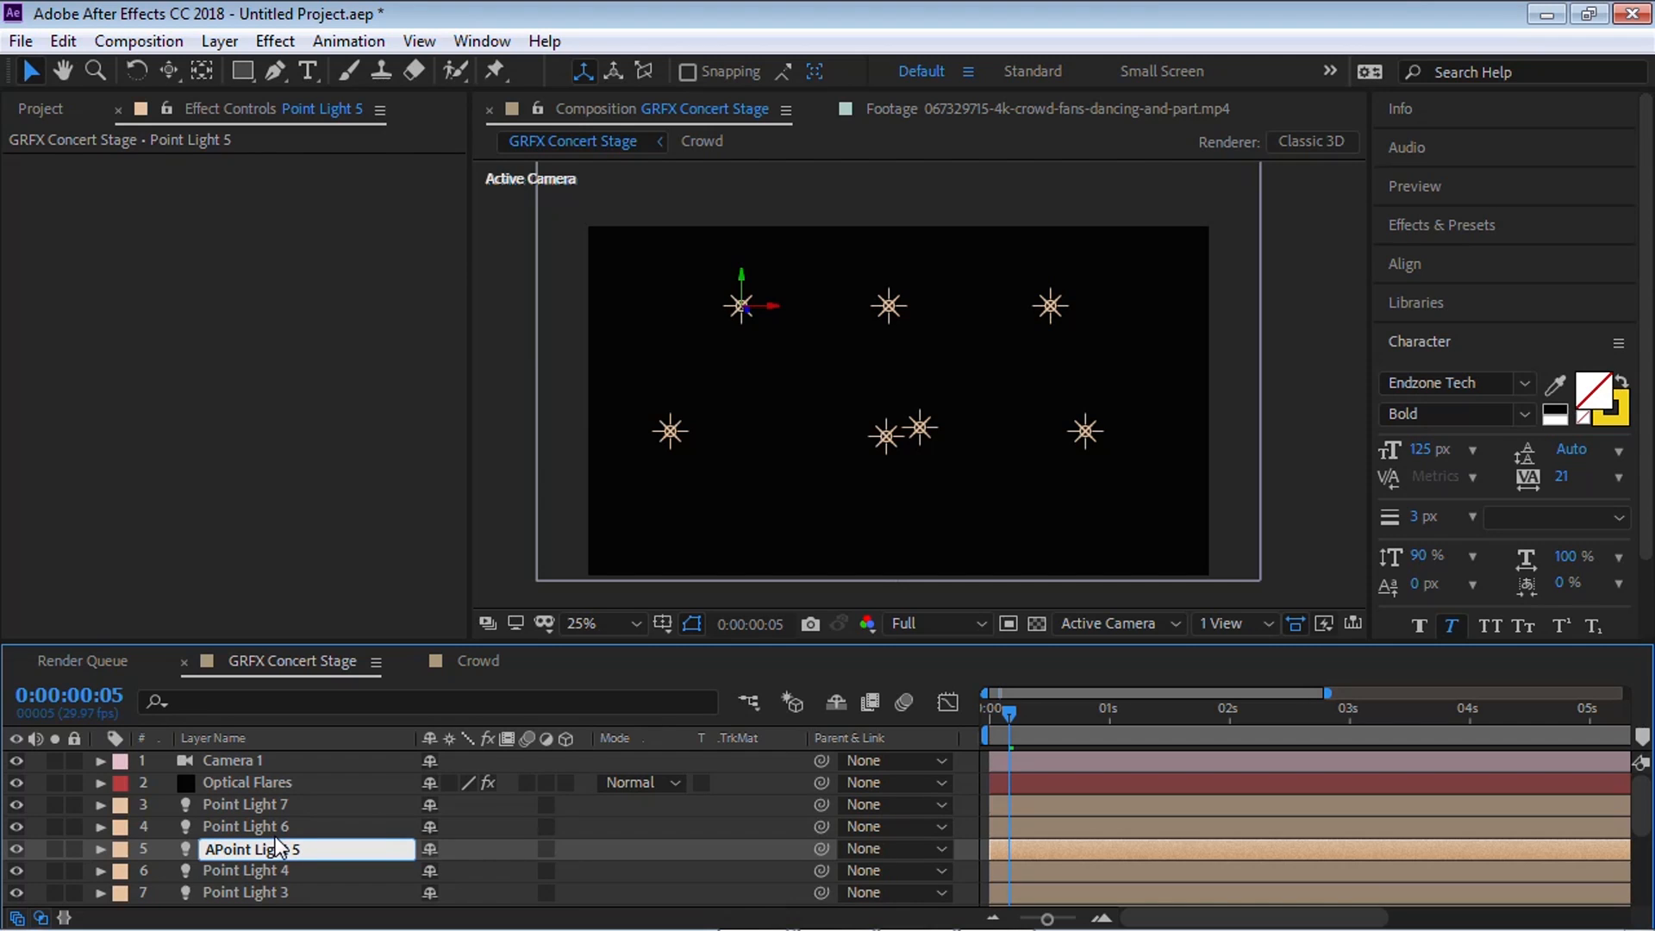
key("Return")
Step: Rename Point Light 6 and Point Light 7 as APoint Light 6 and APoint Light 7
left_click(281, 824)
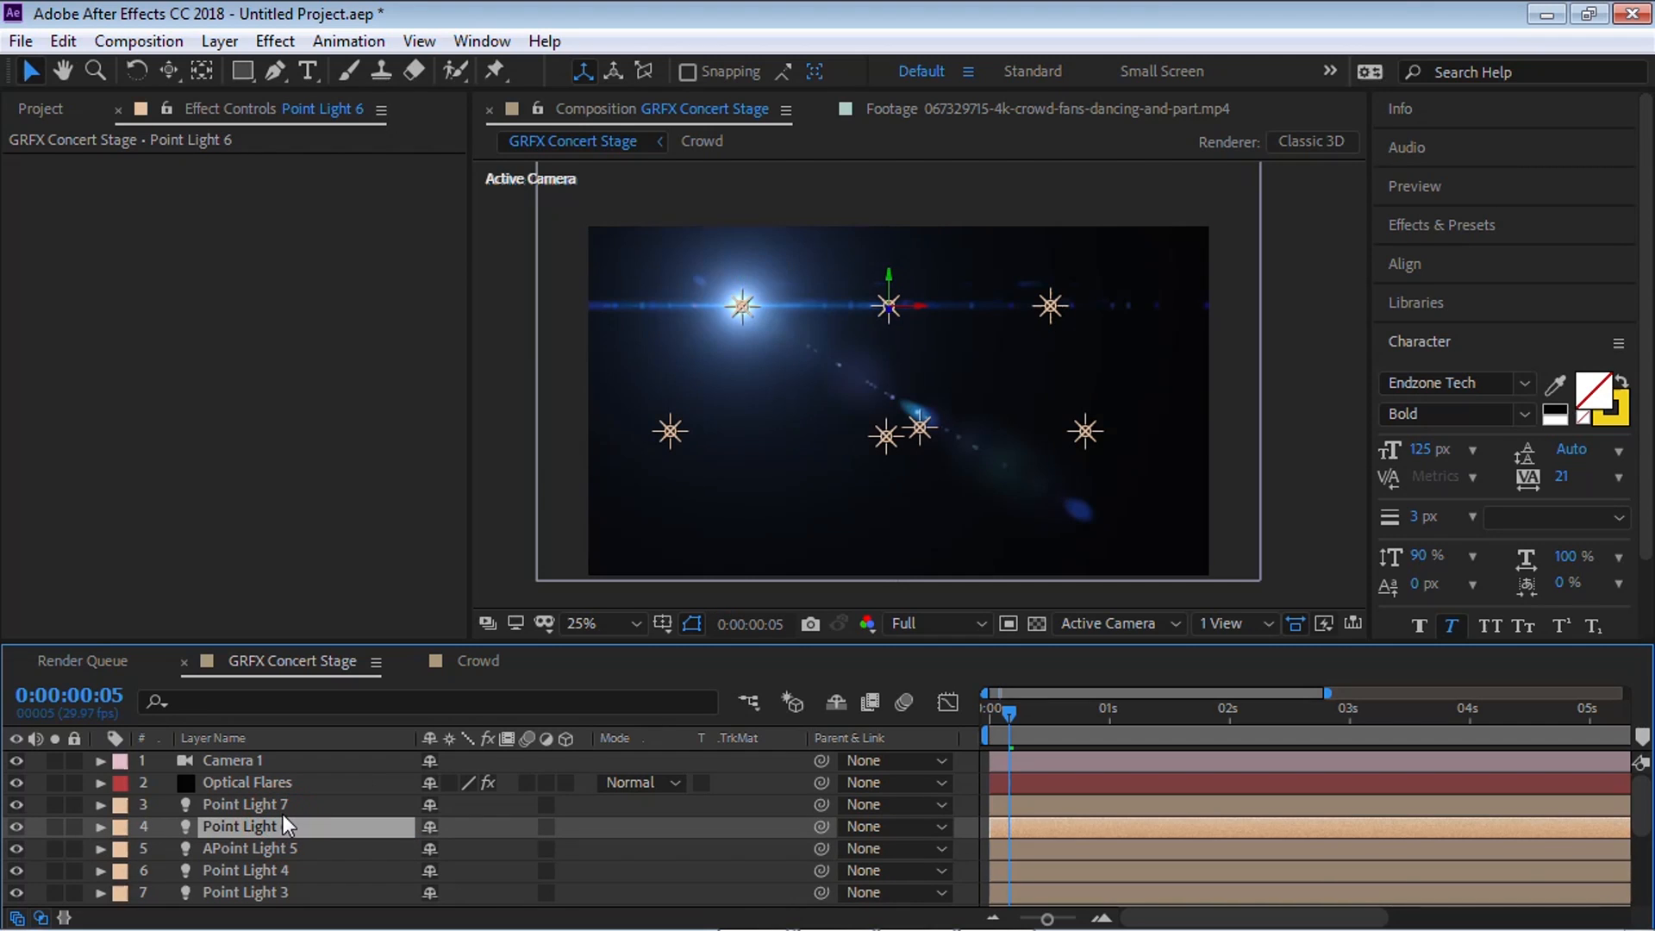
key("Return")
key("Home")
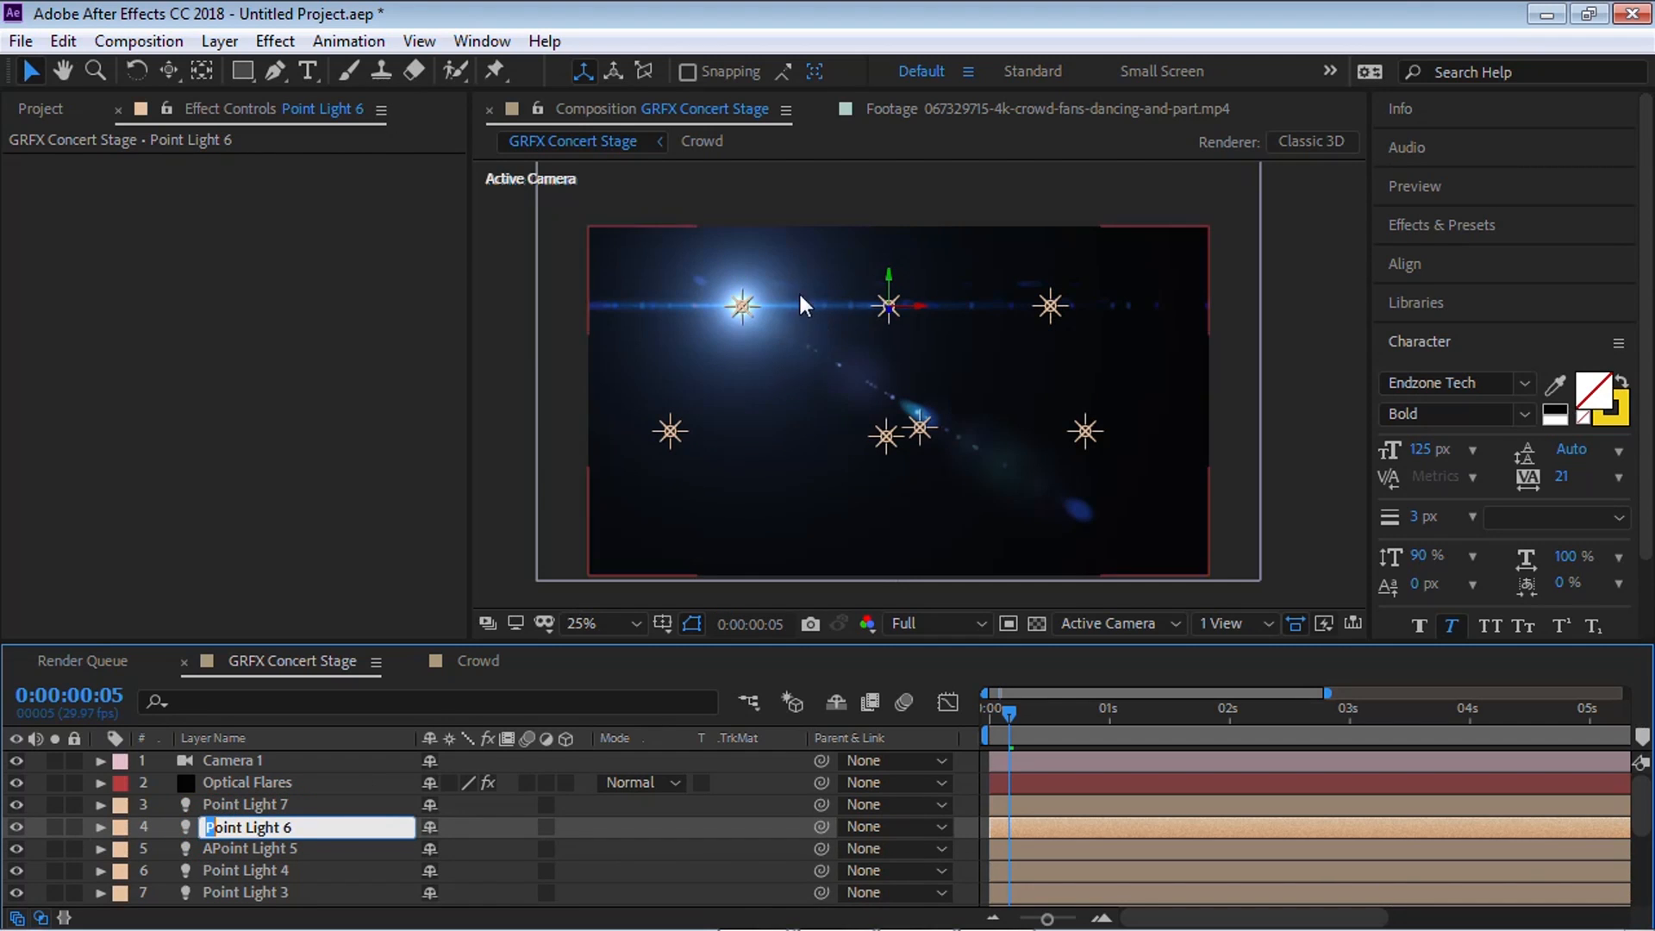
type("A")
key("Return")
left_click(306, 804)
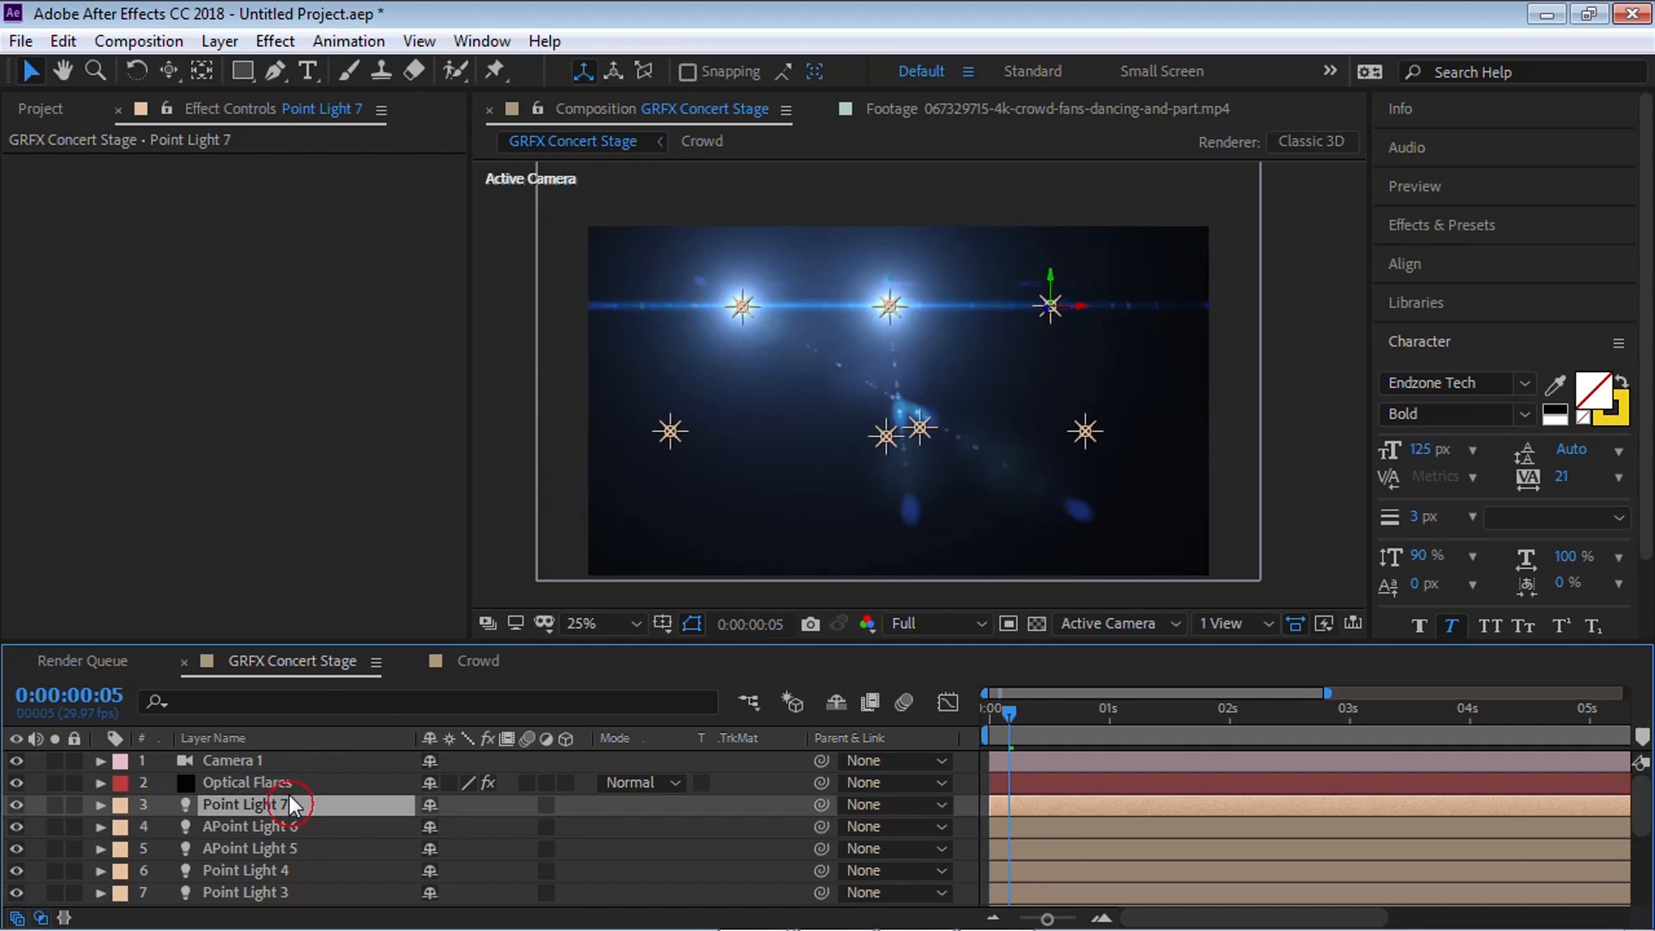
key("Return")
key("Home")
type("A")
key("Return")
Step: Set the Optical Flares layer's blending mode to Screen and hide the layer controls in the composition view
left_click(401, 780)
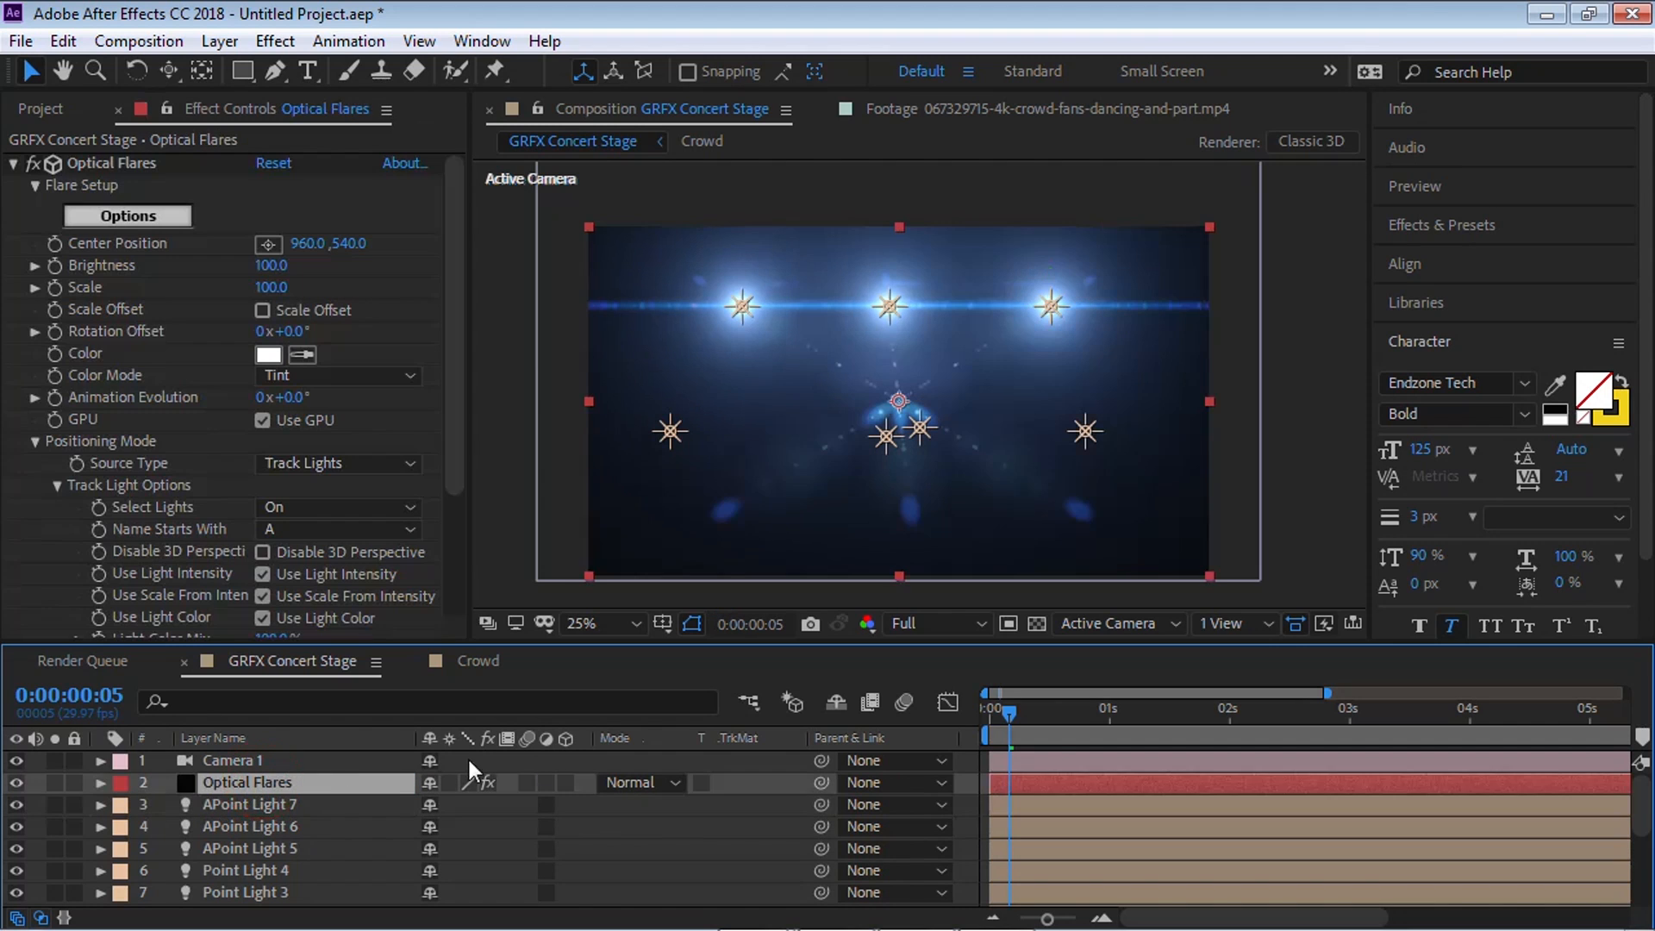
left_click(646, 782)
left_click(746, 328)
left_click(235, 785)
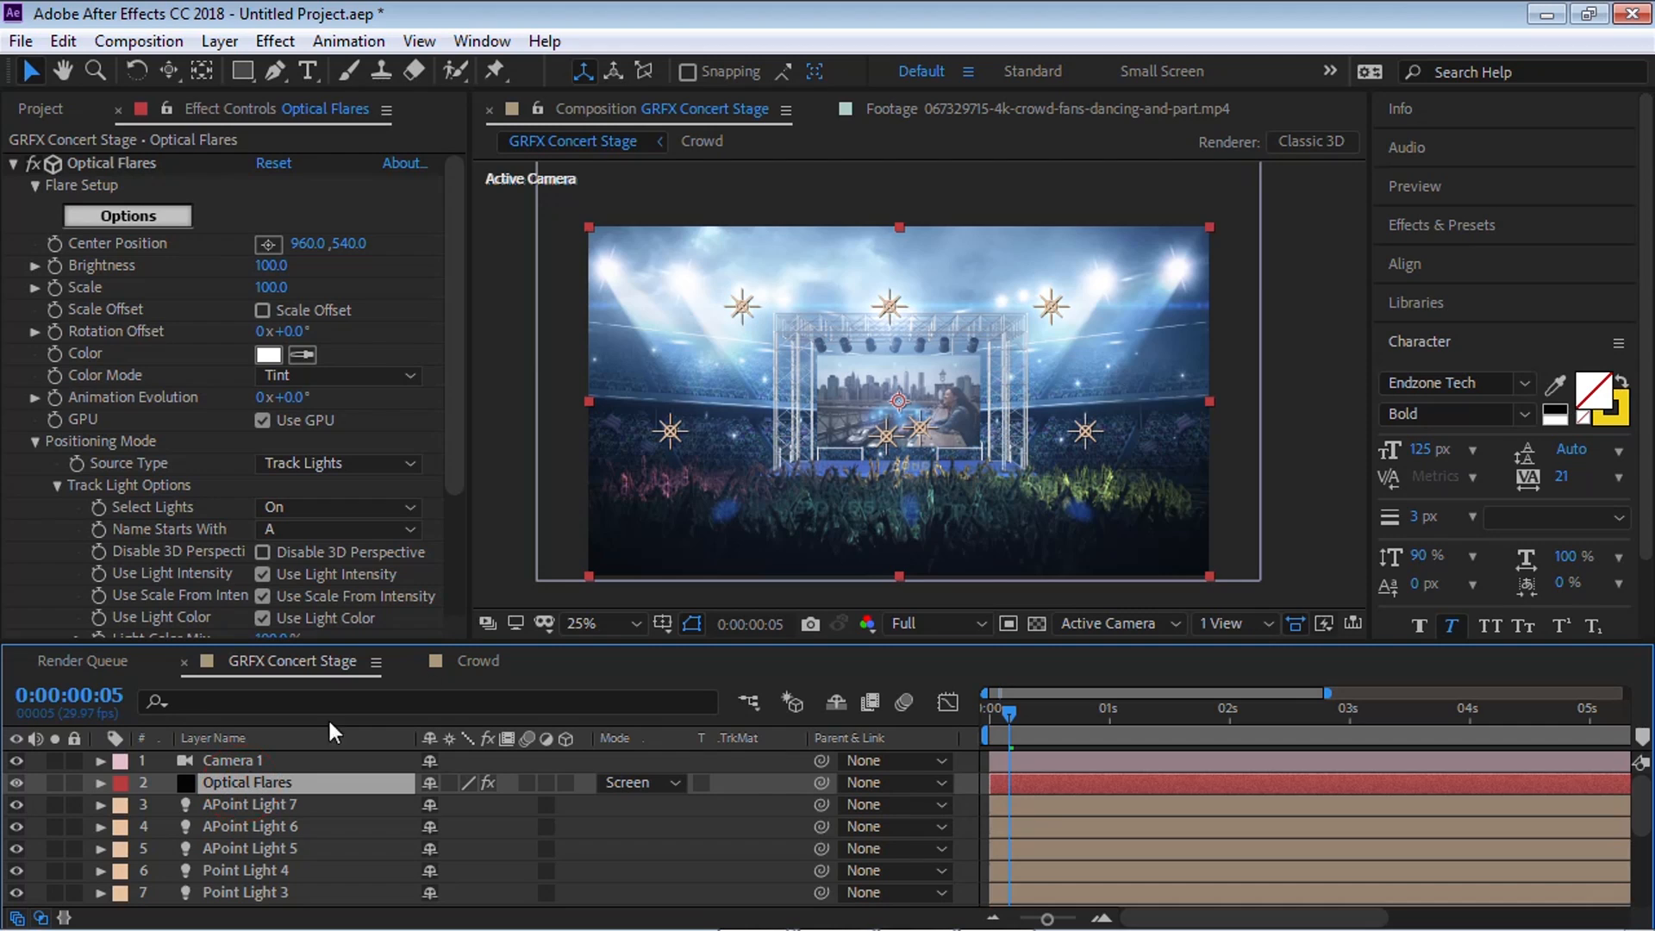
left_click(694, 625)
key("ctrl+shift+h")
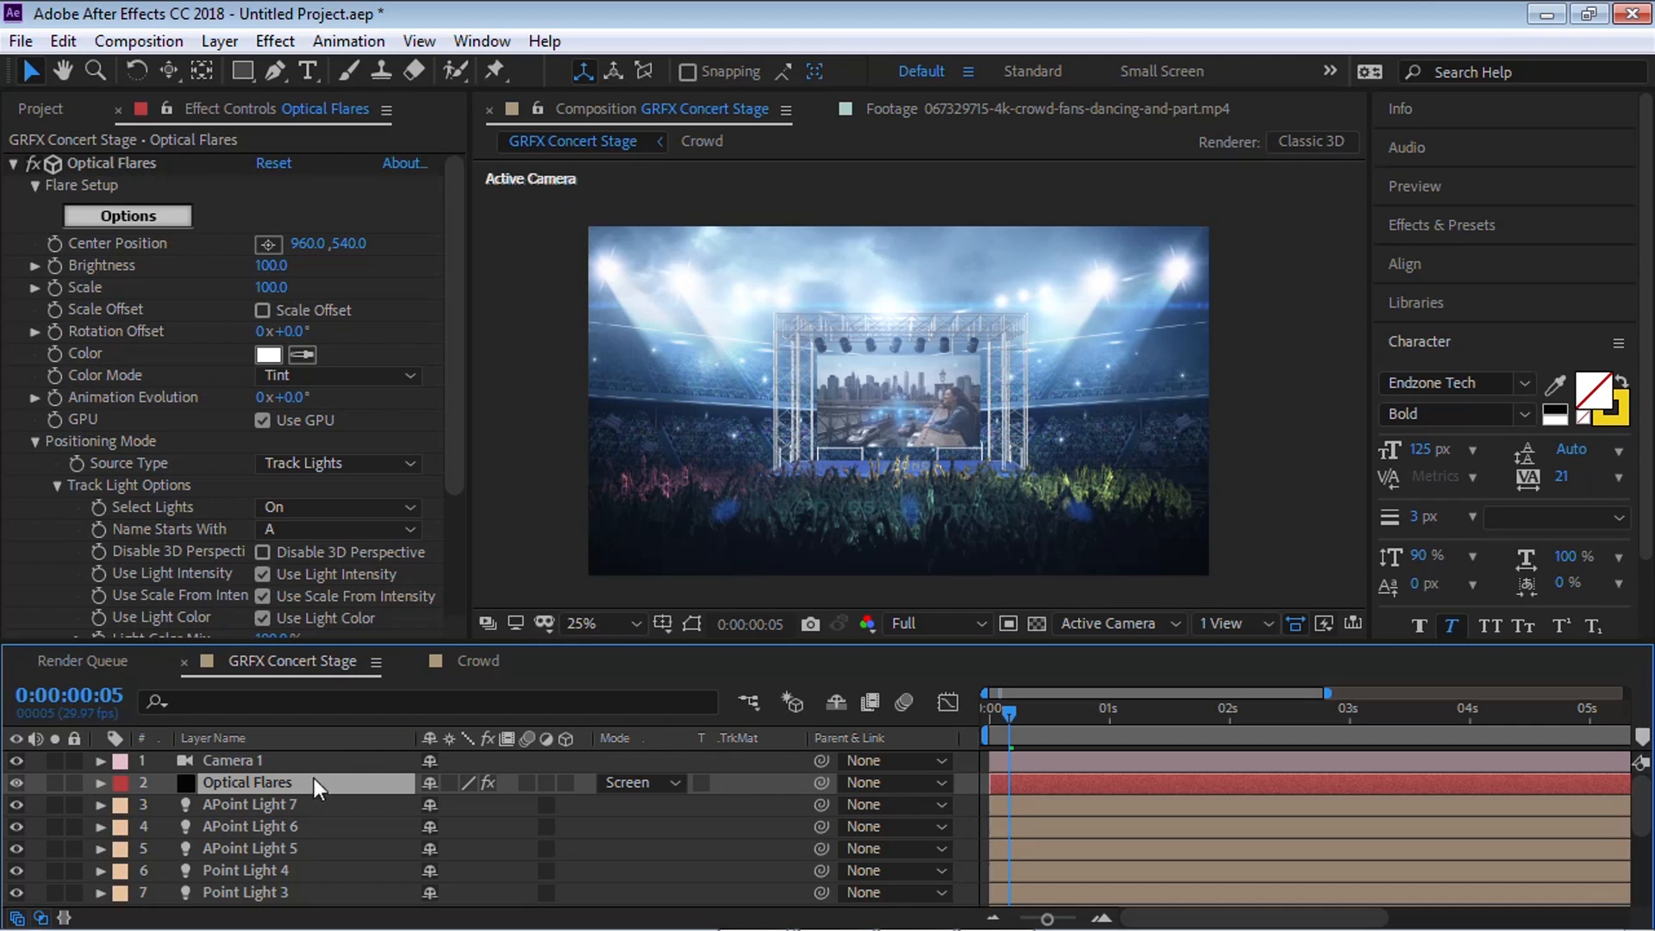
Step: Set the Optical Flares effect's rotation offset to 14°
left_click(275, 806)
left_click(276, 848, "shift")
left_click(280, 783)
mouse_move(296, 331)
left_mouse_down()
mouse_move(335, 322)
mouse_move(310, 324)
left_mouse_up()
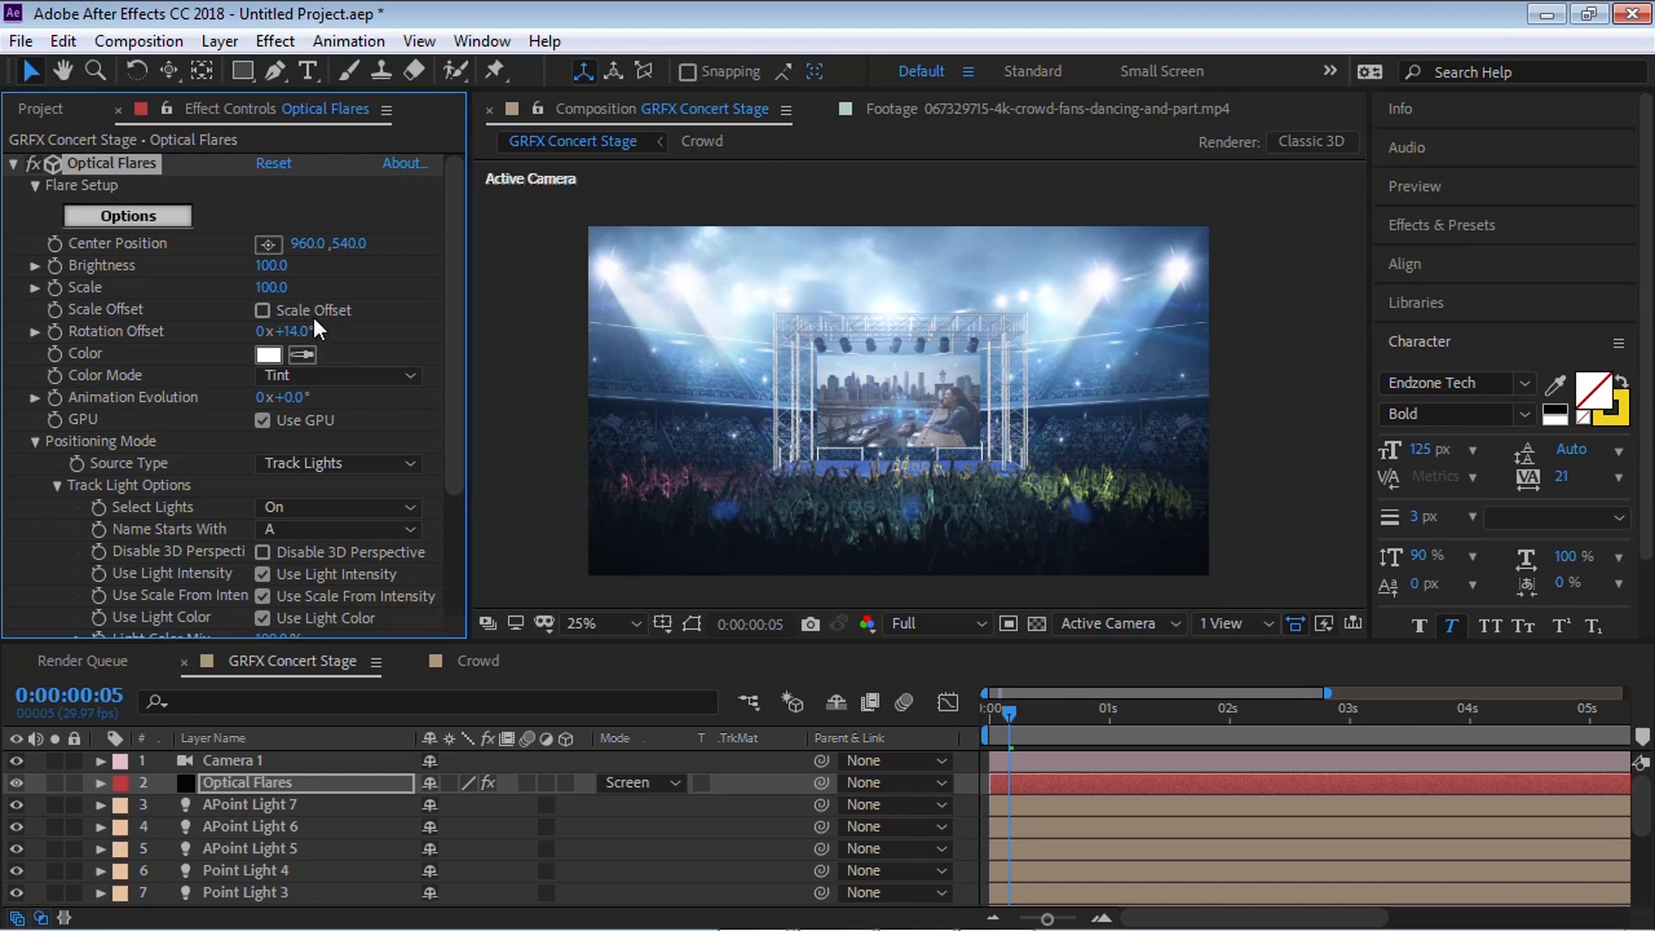
left_click(267, 807)
left_click(271, 848, "shift")
key("a")
key("a")
key("a")
Step: Load the Angelicus preset from Pro Presets into the Optical Flares effect and set its rotation offset to 35°
left_click(250, 783)
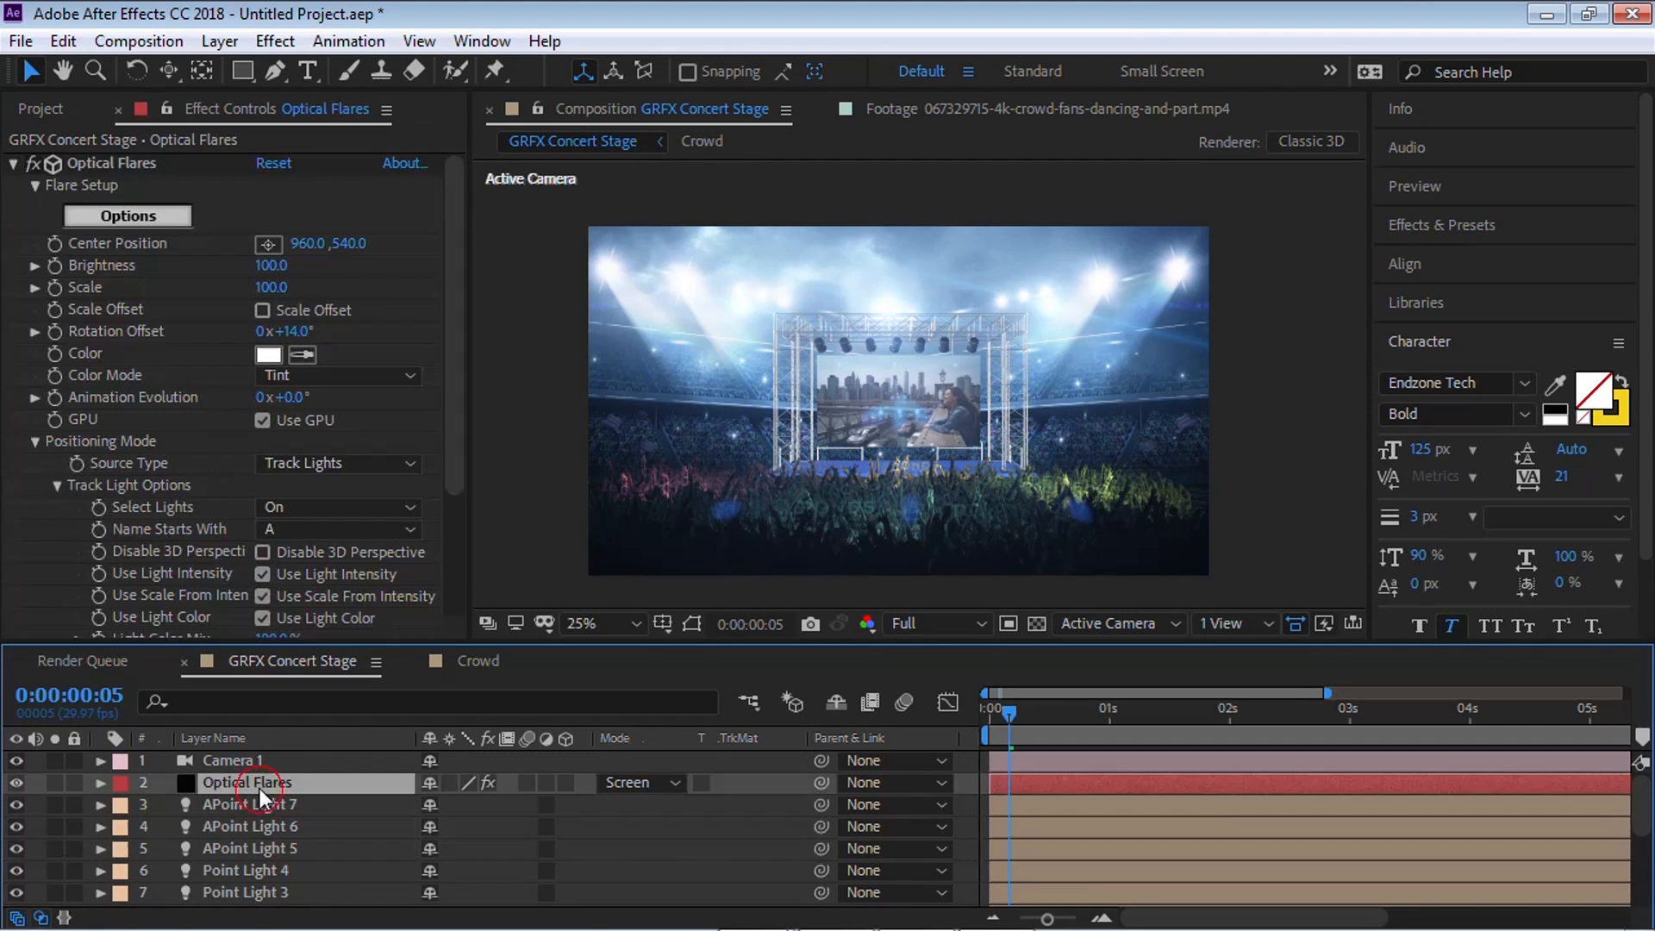
left_click(159, 215)
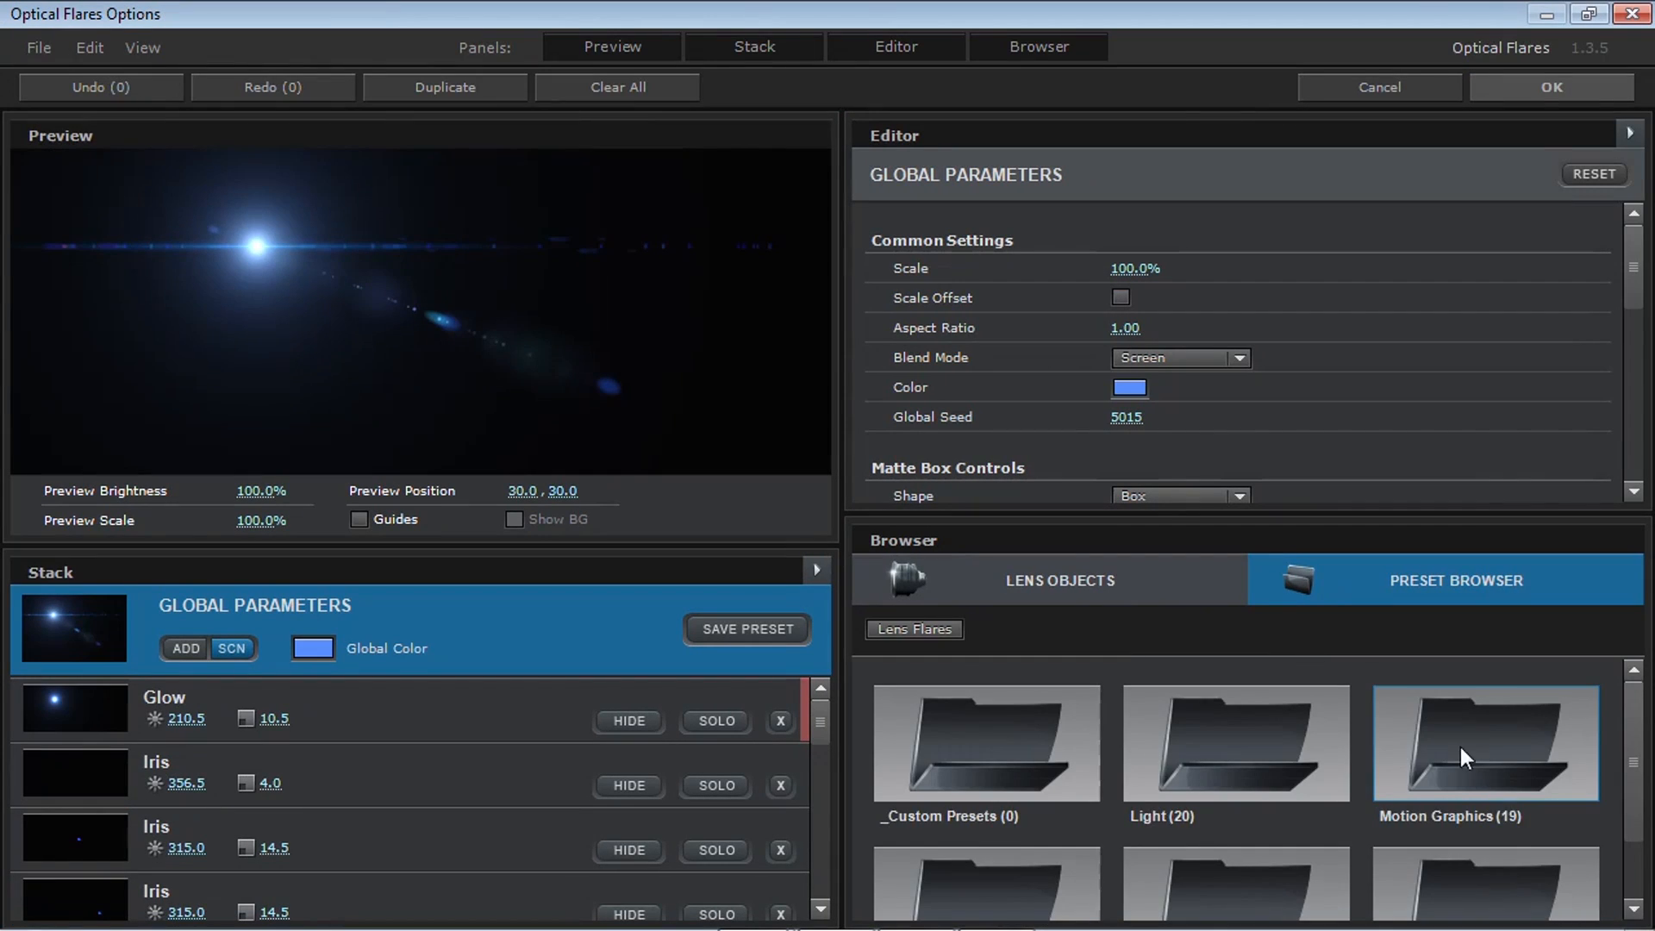
double_click(1522, 869)
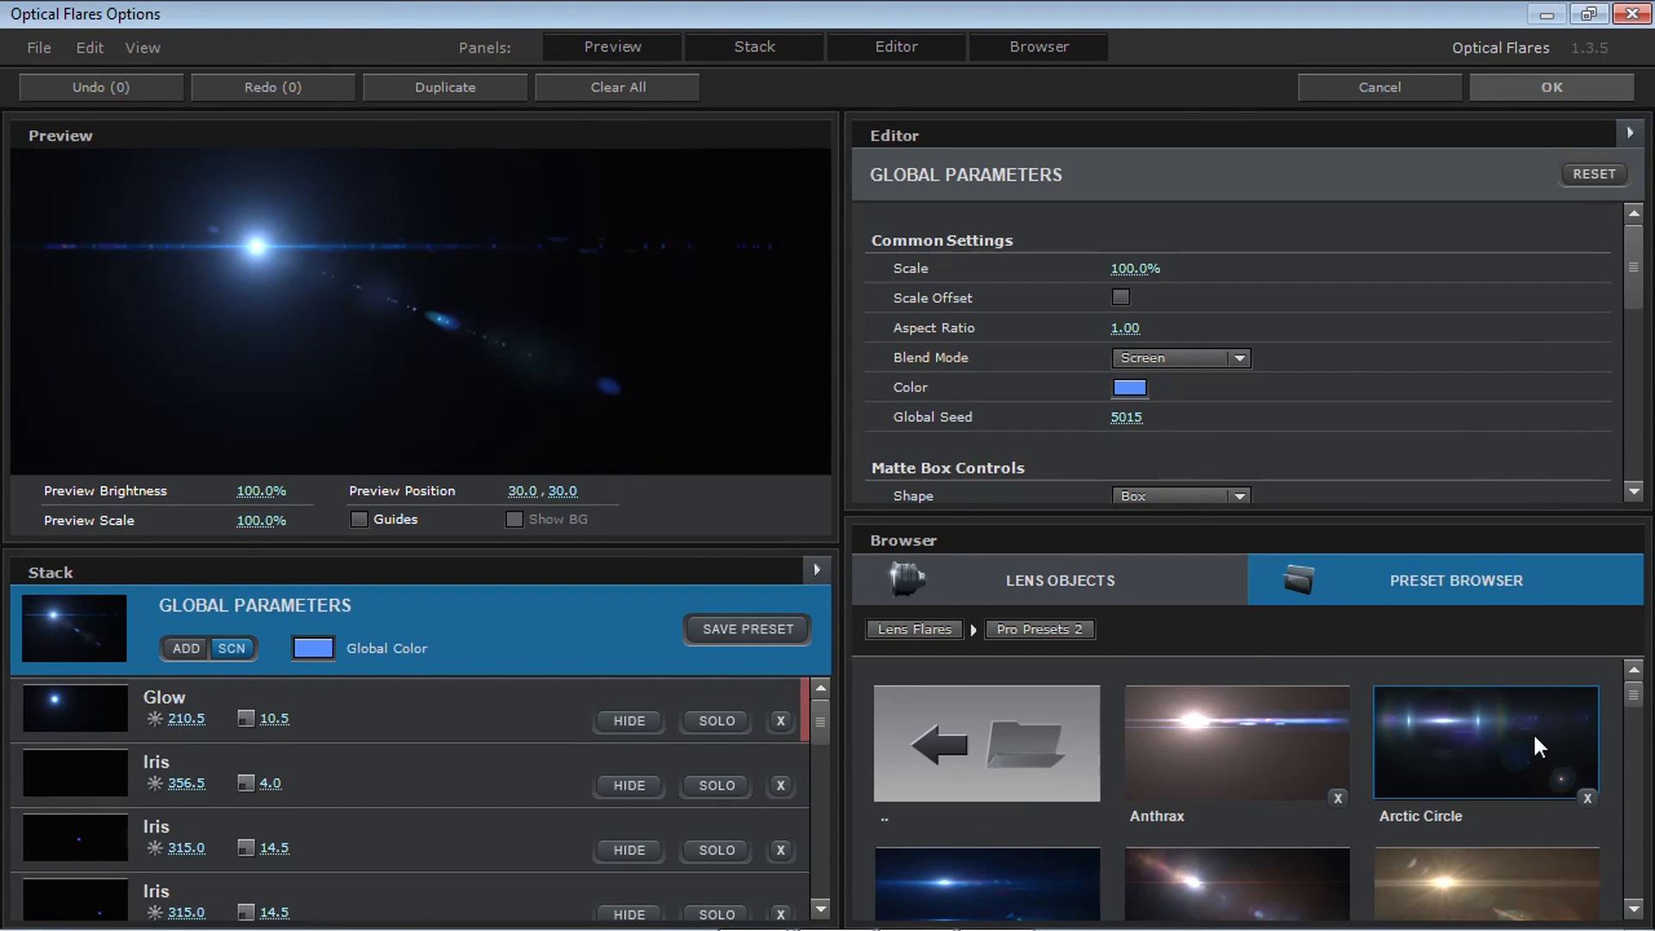
left_click(910, 626)
double_click(1260, 862)
left_click(1241, 742)
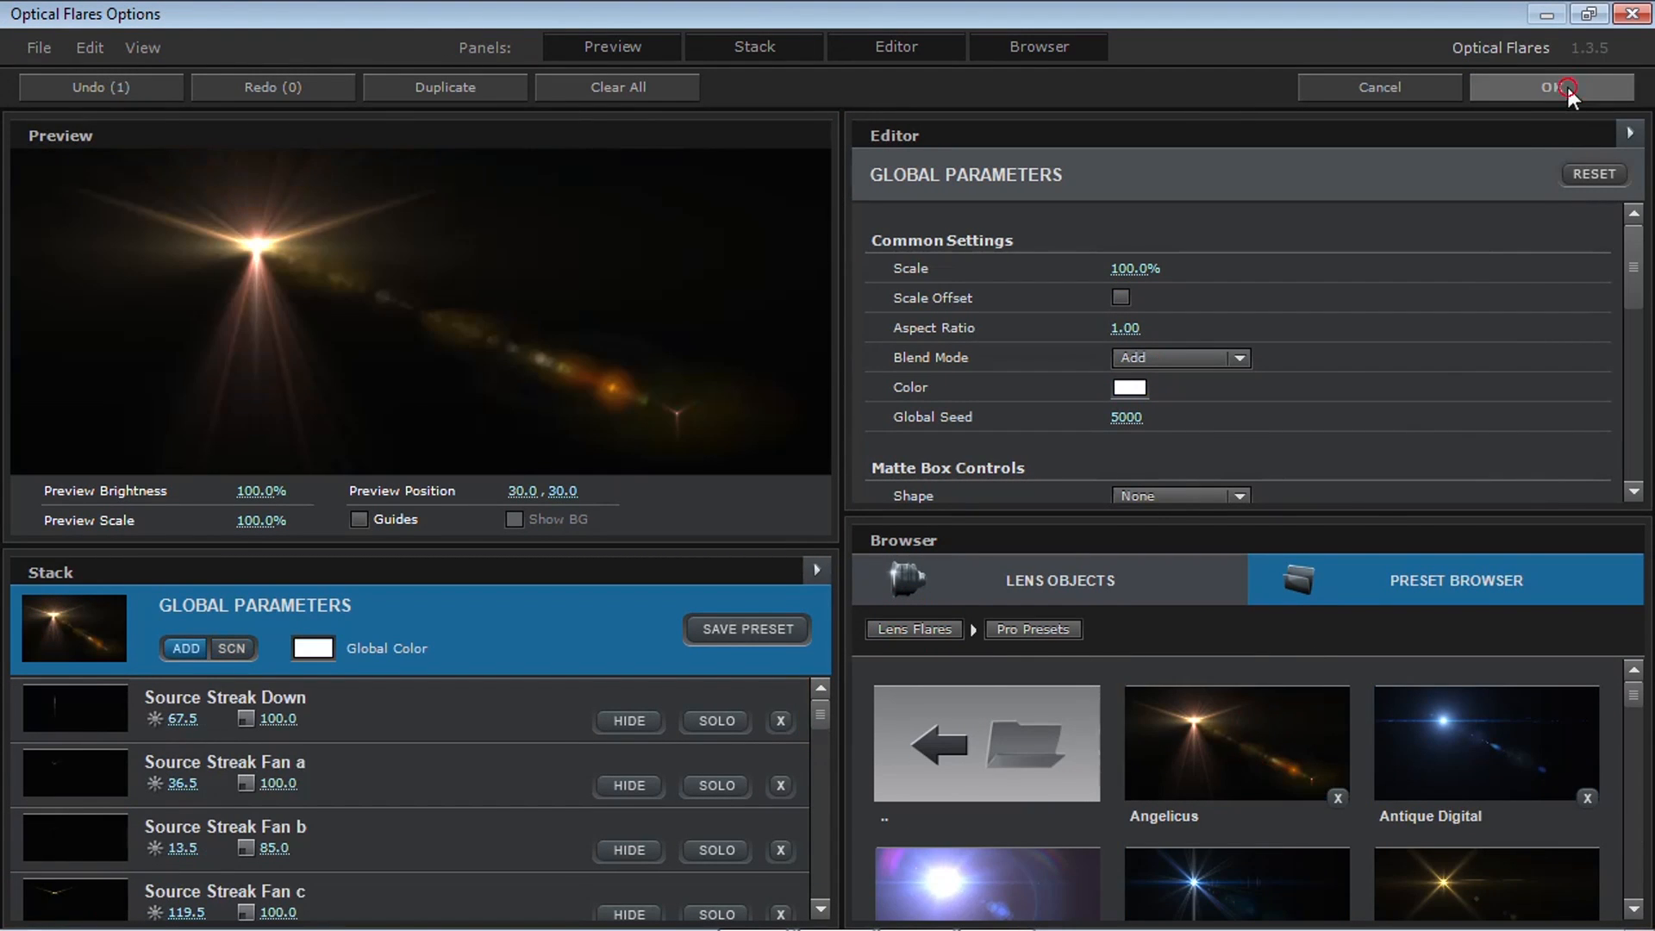
left_click(1566, 85)
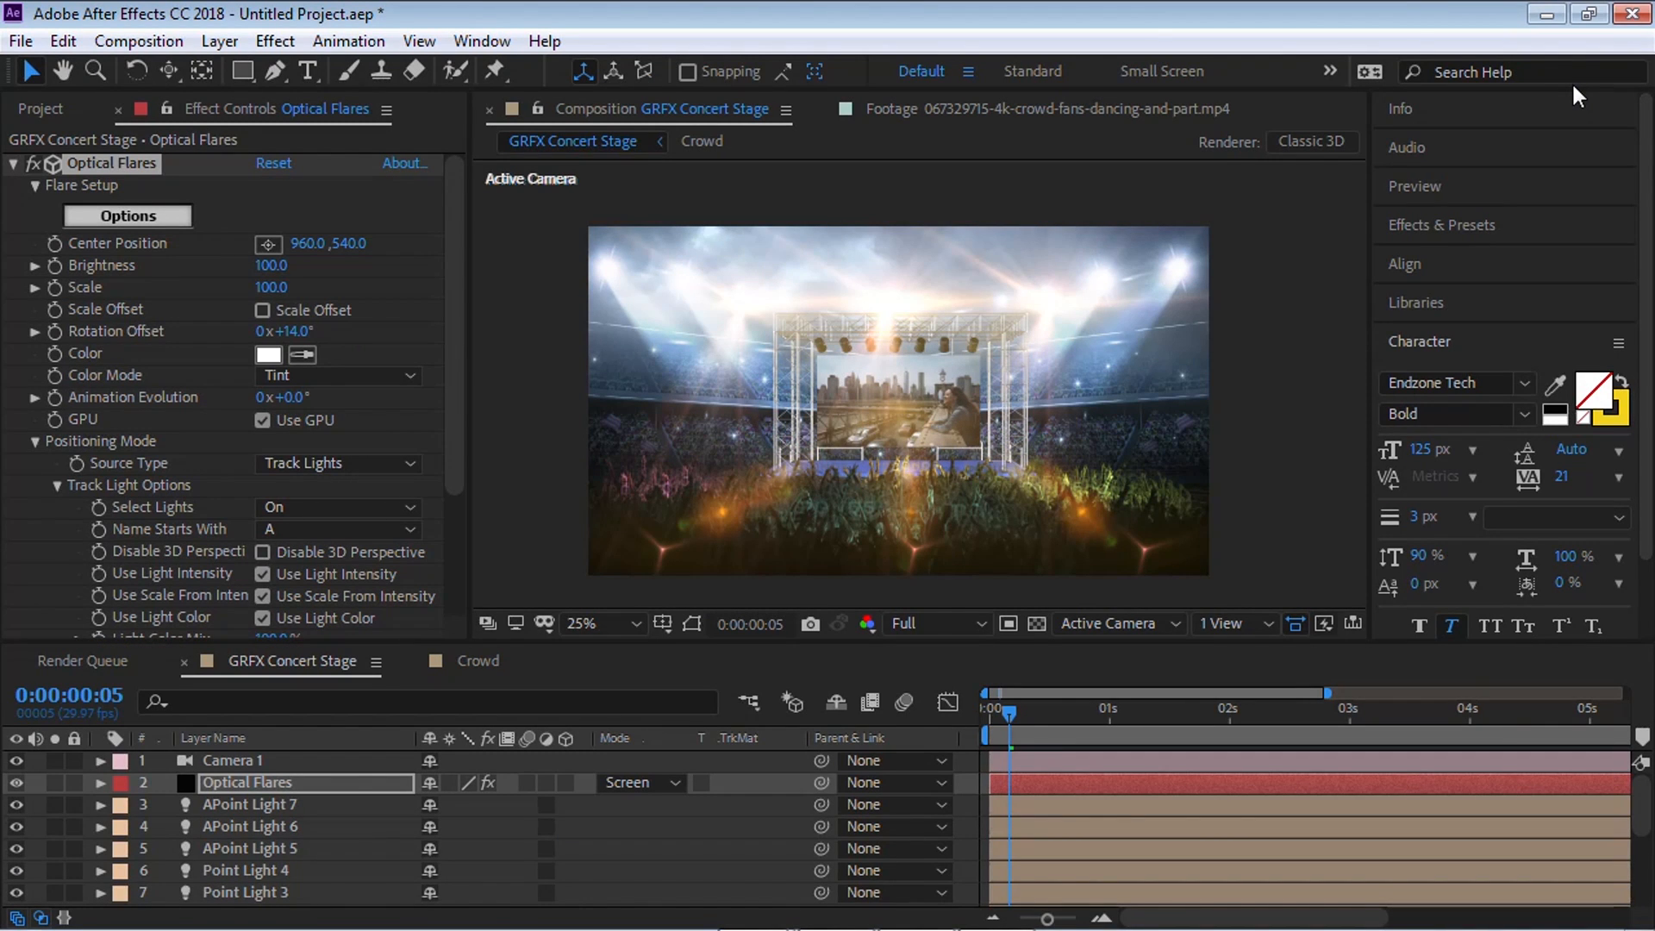
mouse_move(303, 329)
left_mouse_down()
mouse_move(283, 329)
mouse_move(313, 322)
left_mouse_up()
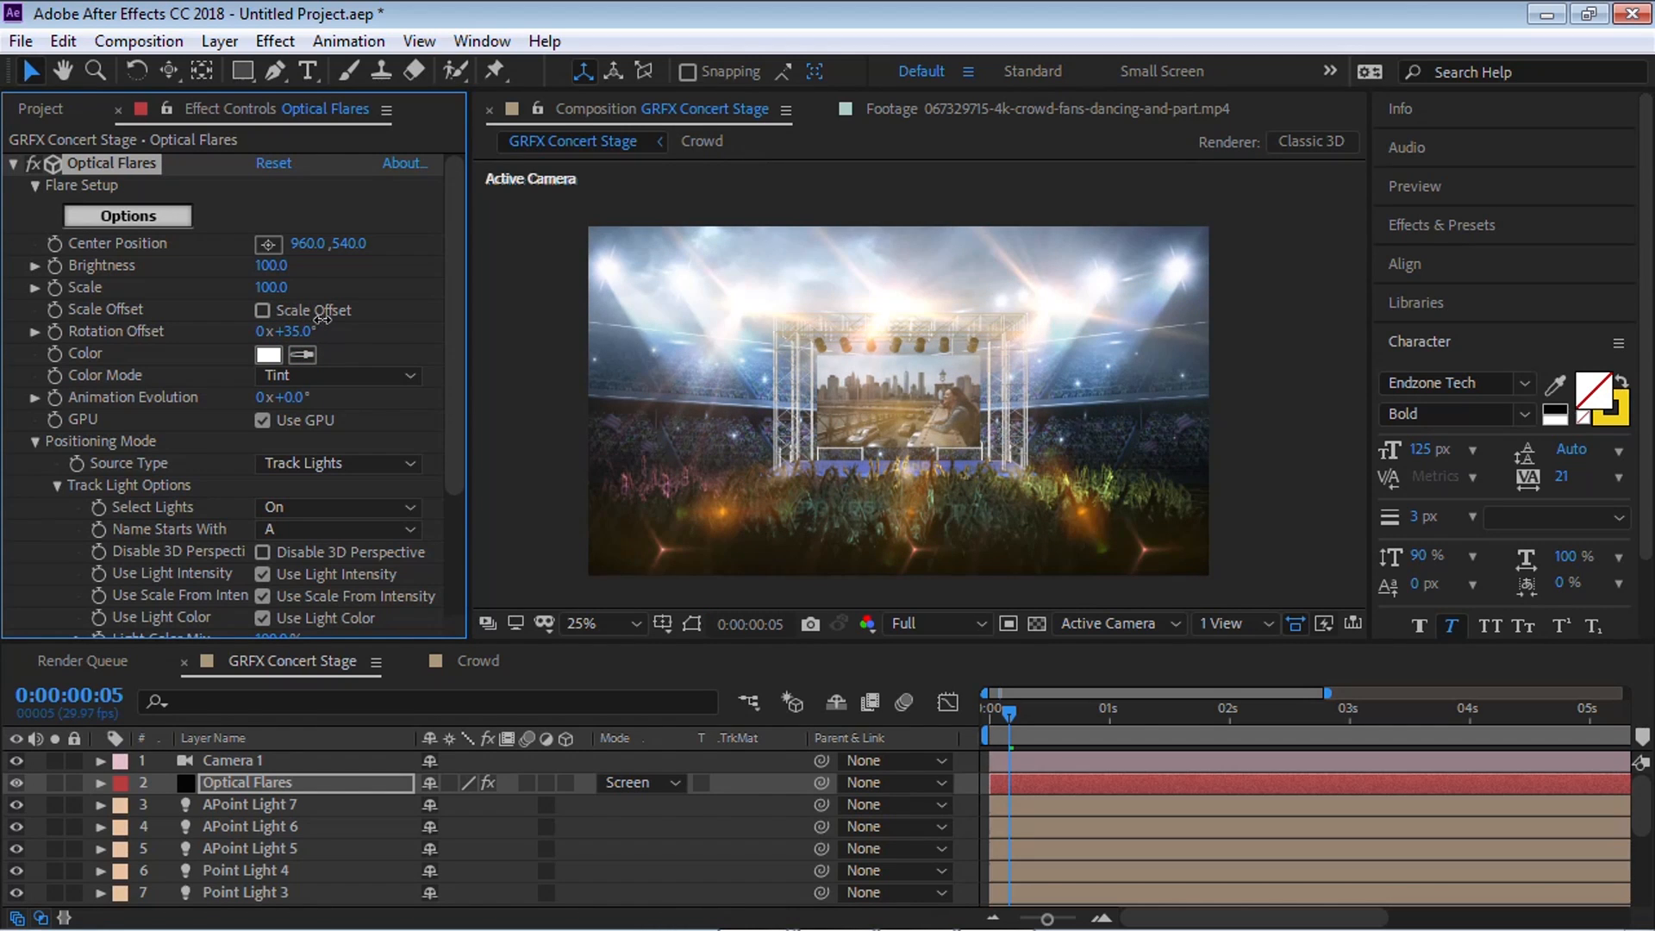
Step: Add Point of Interest and Position keyframes to Camera 1 at the start of the timeline
left_click(280, 763)
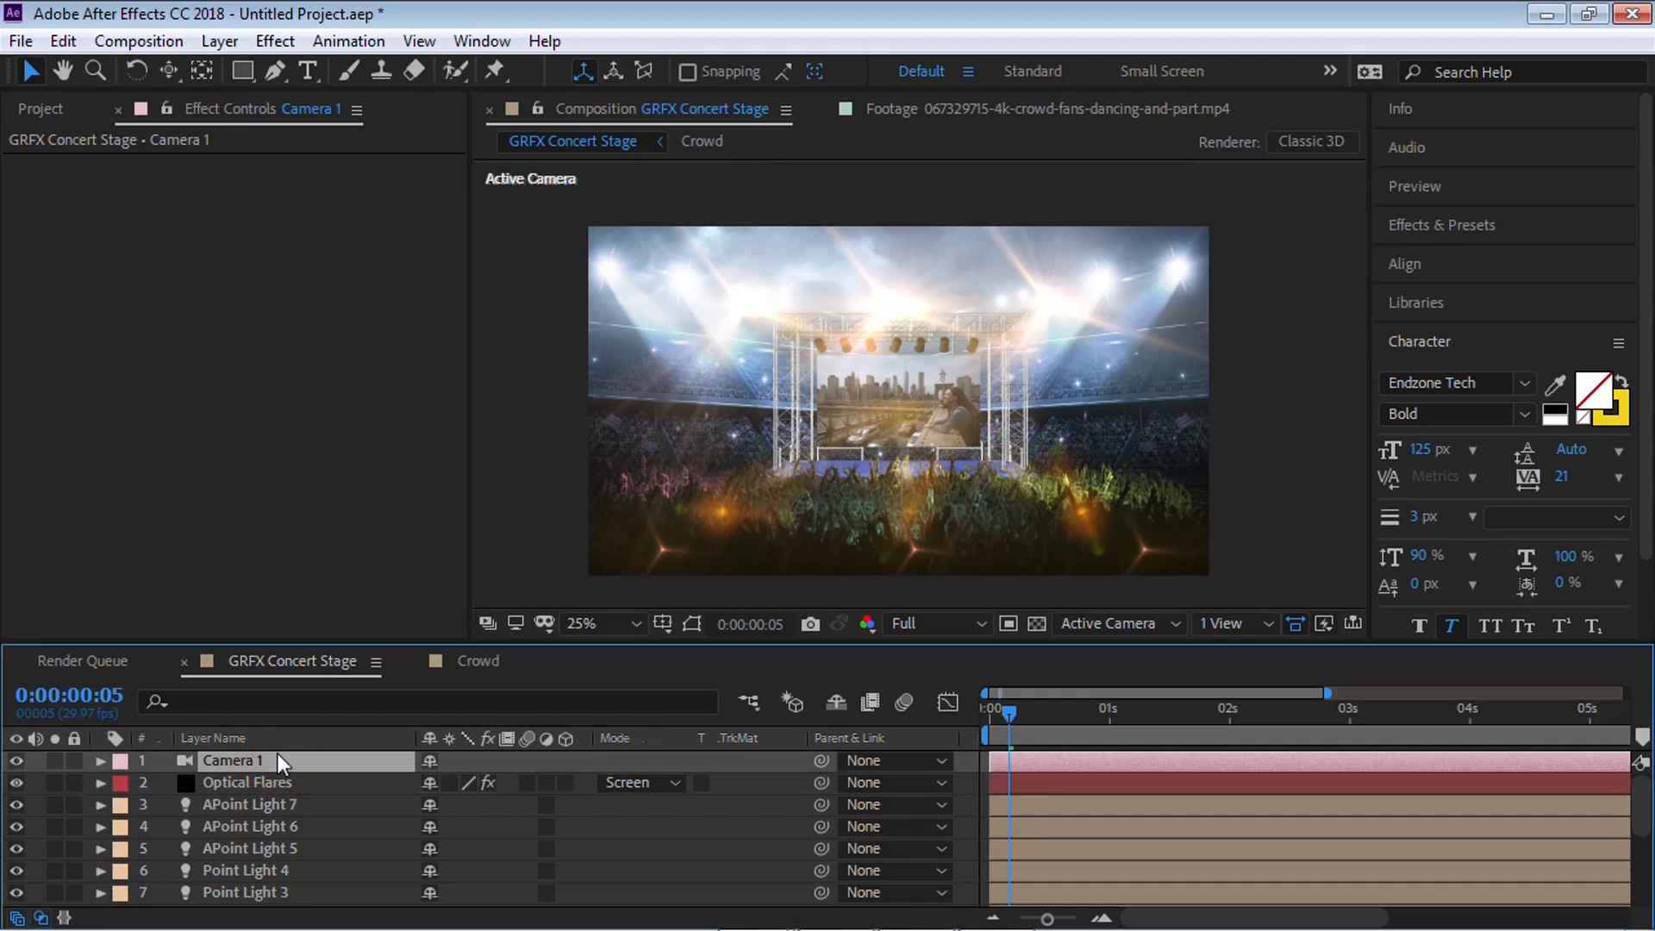
key("p")
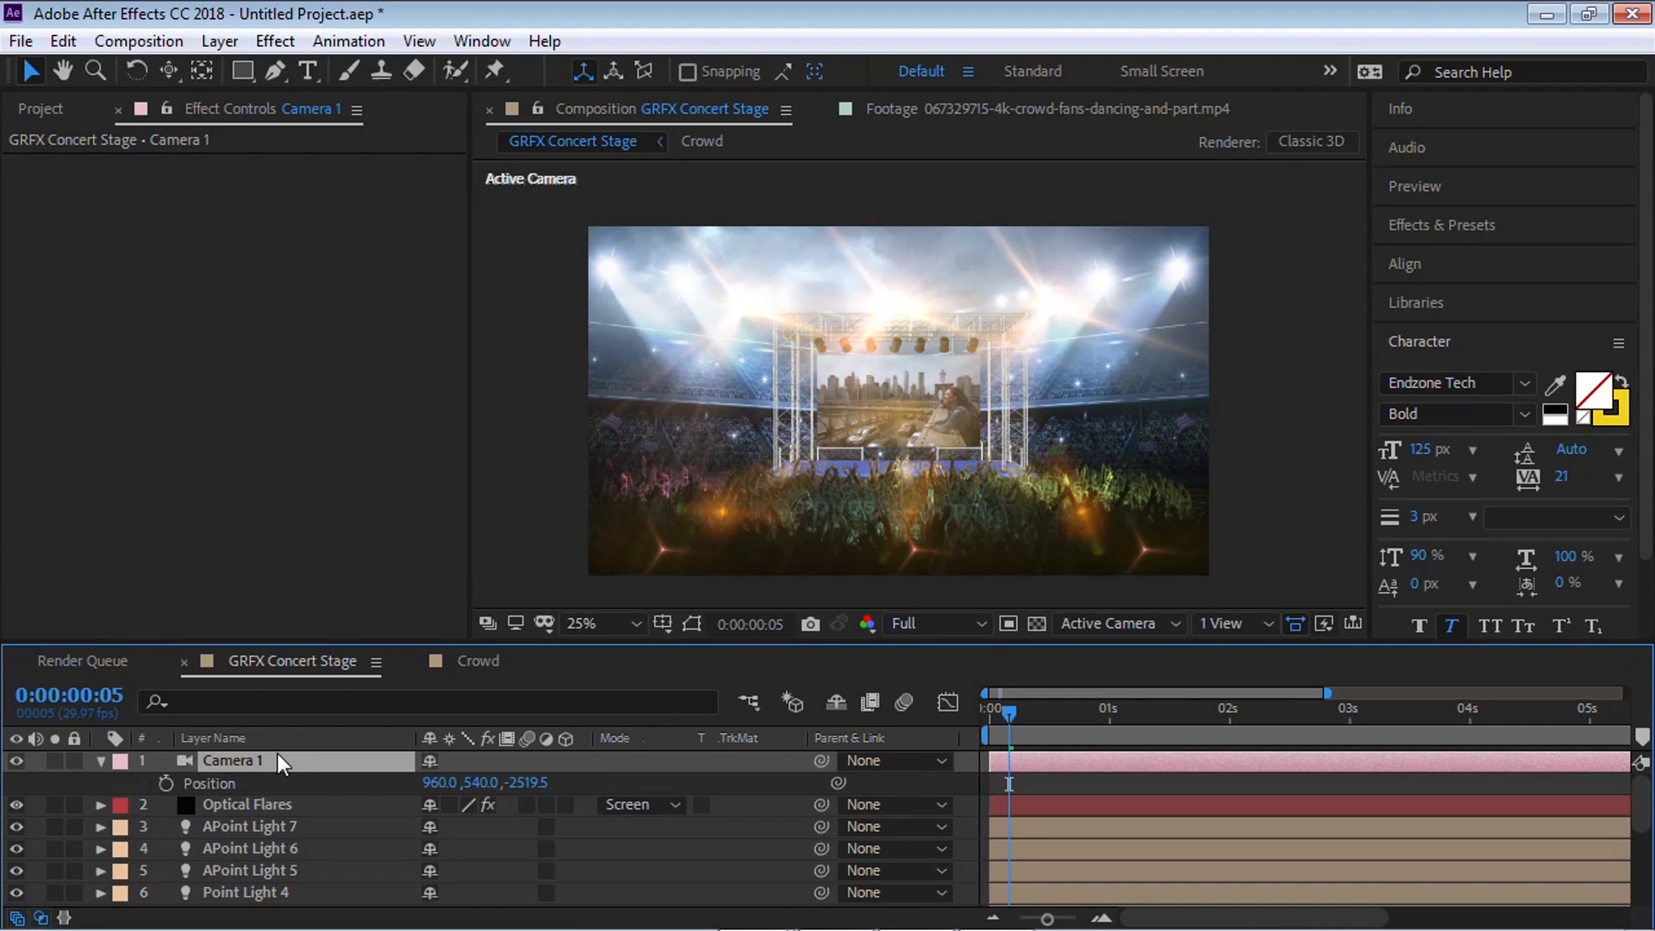
key("shift+a")
key("Home")
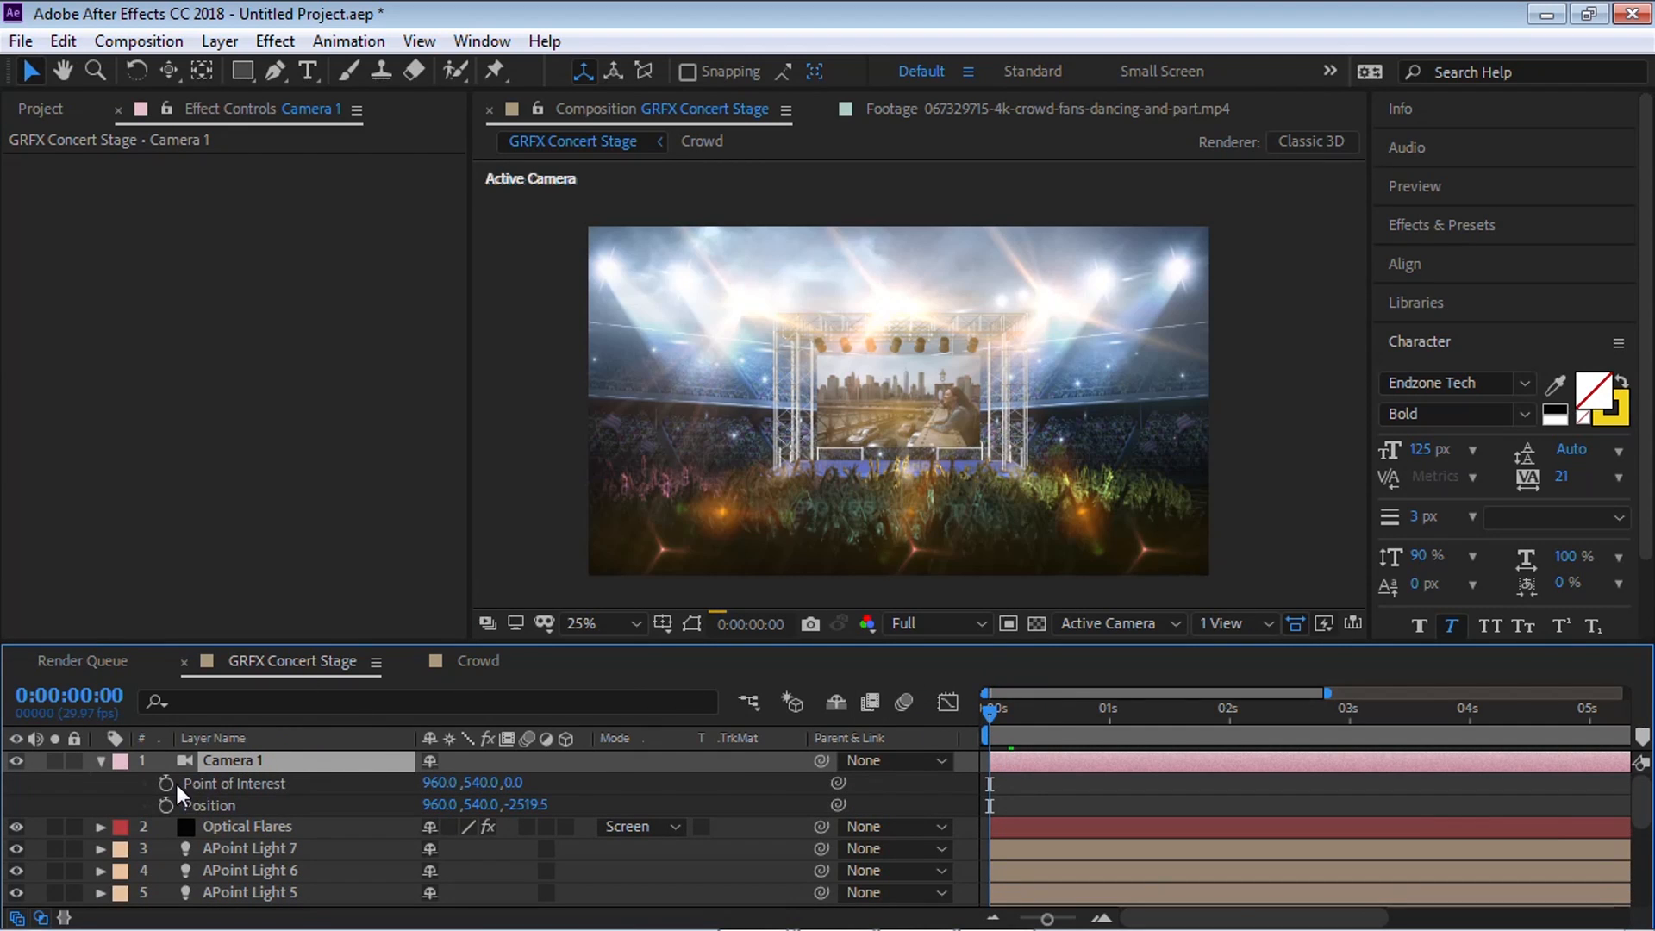
left_click(165, 782)
left_click(166, 805)
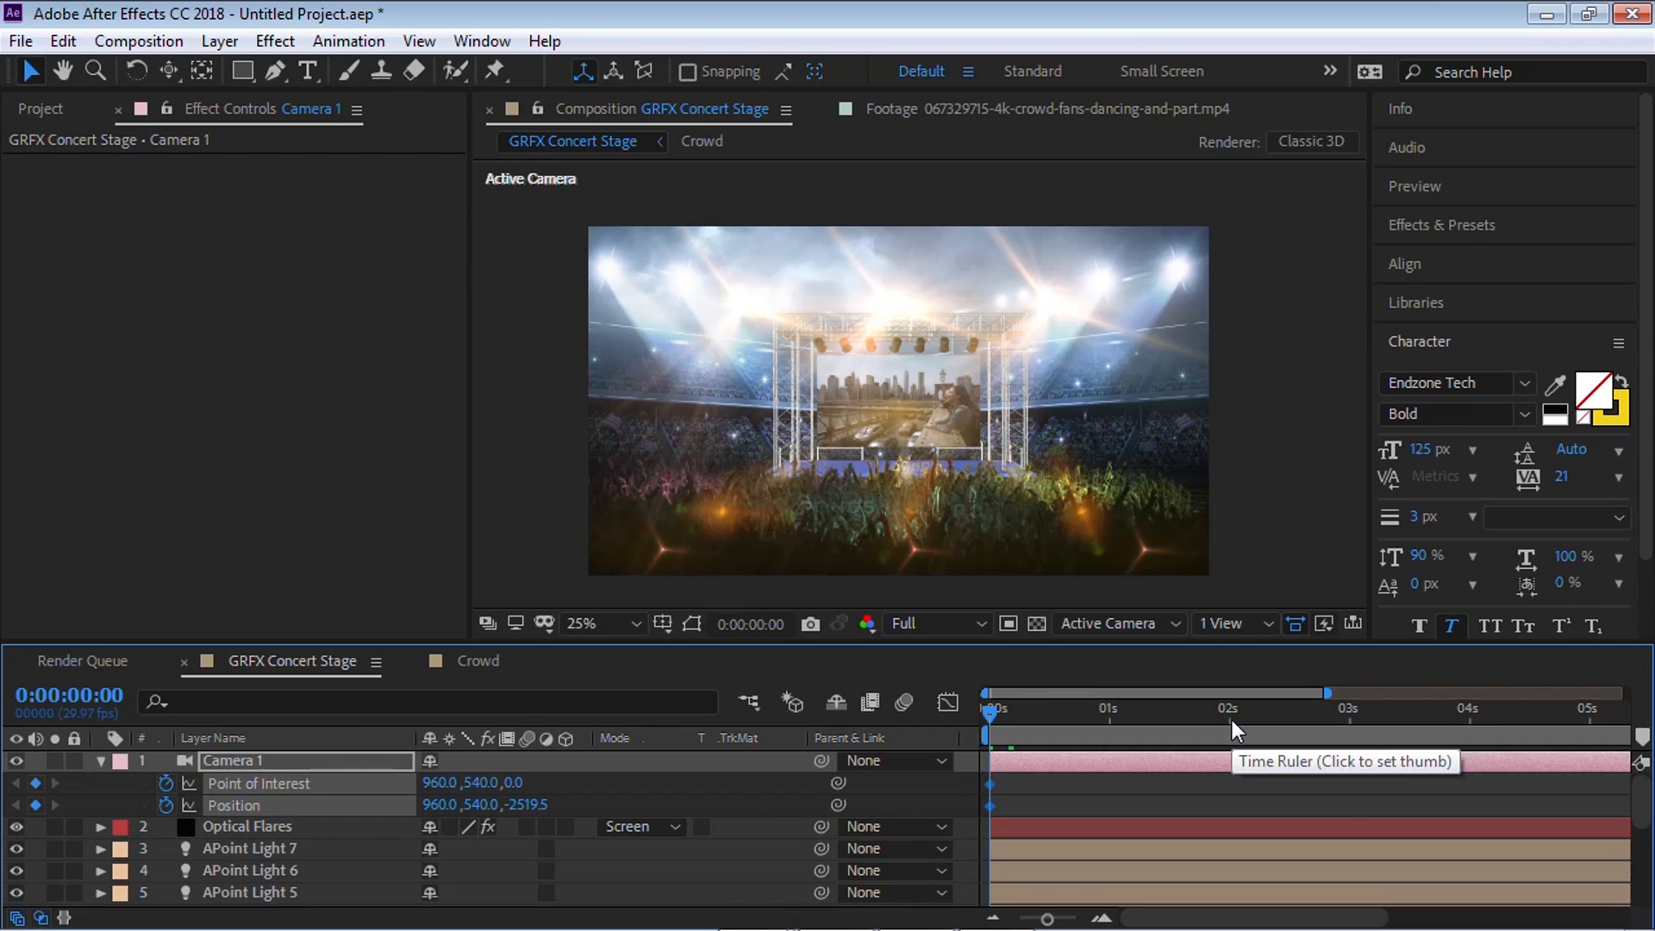
Step: At 3 seconds, dolly Camera 1 toward the stage to a Z position of about -1592.4 and add a Point of Interest keyframe
left_click(1351, 716)
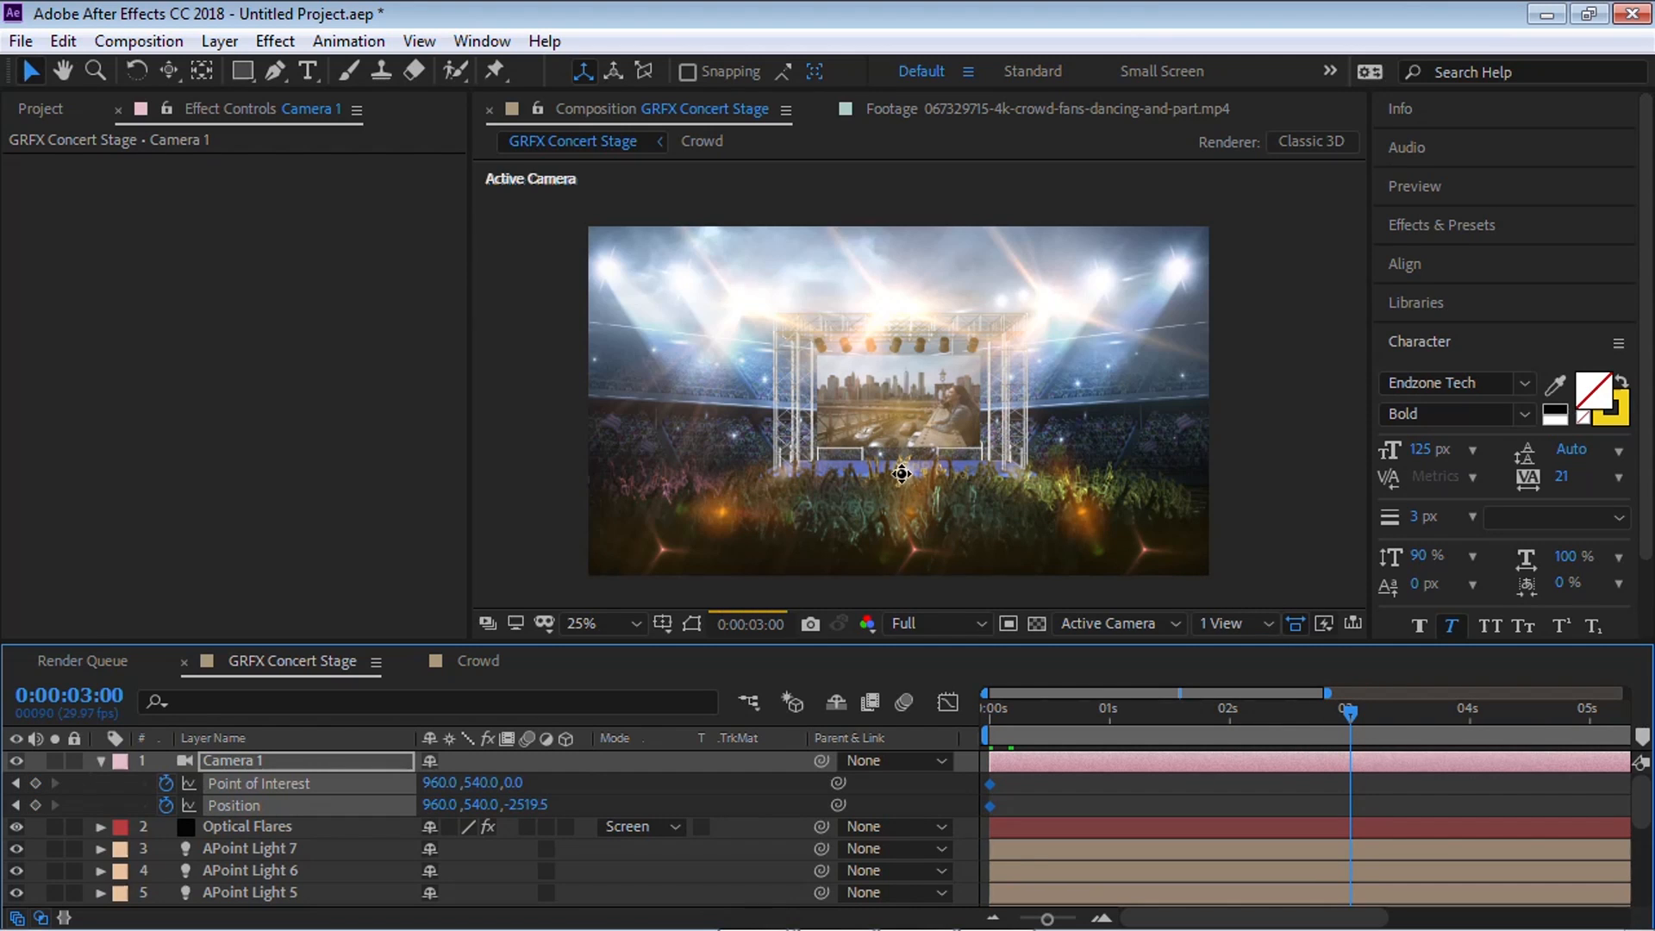
key("c")
left_click_drag(936, 475, 1029, 503)
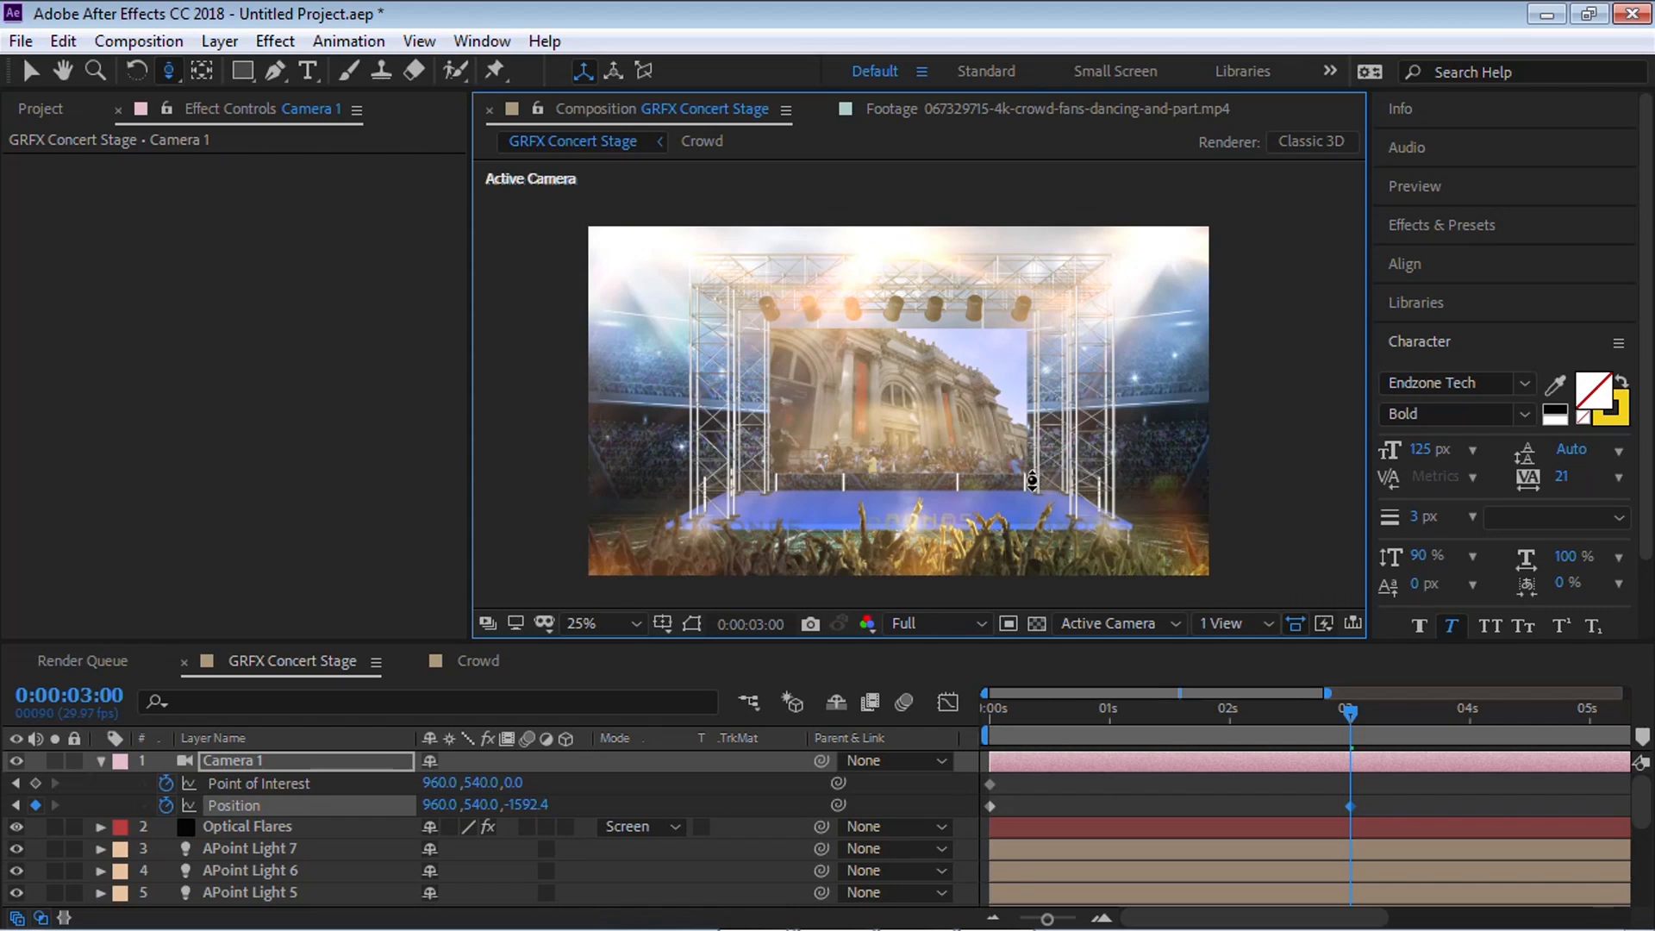
left_click(35, 783)
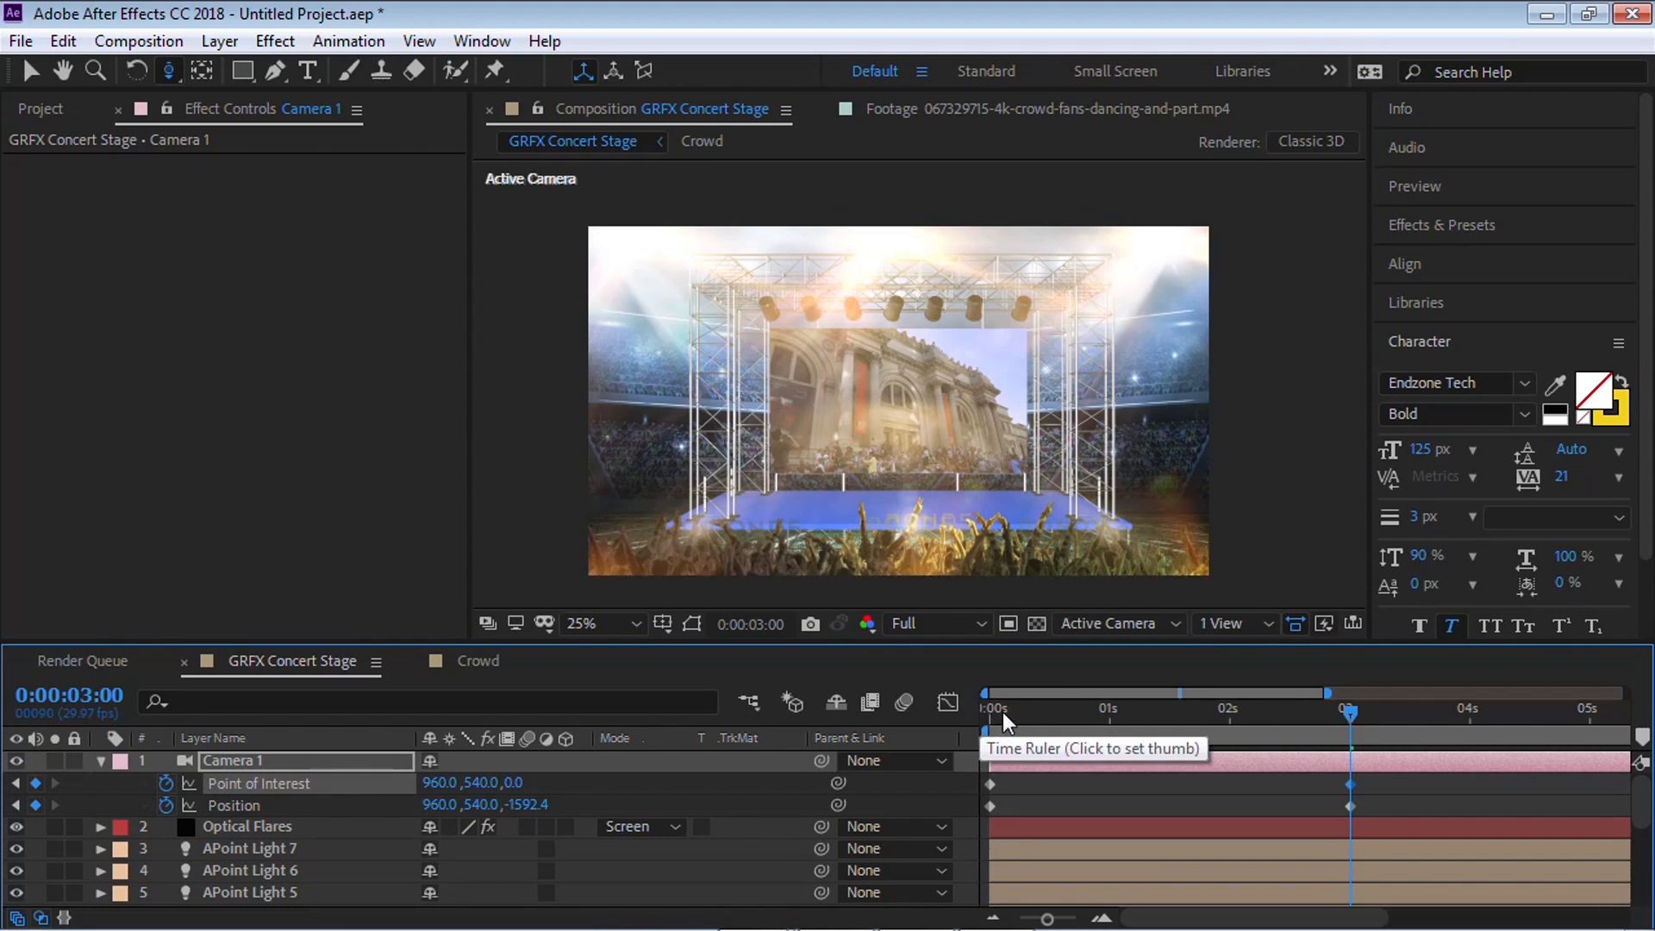
left_click(993, 711)
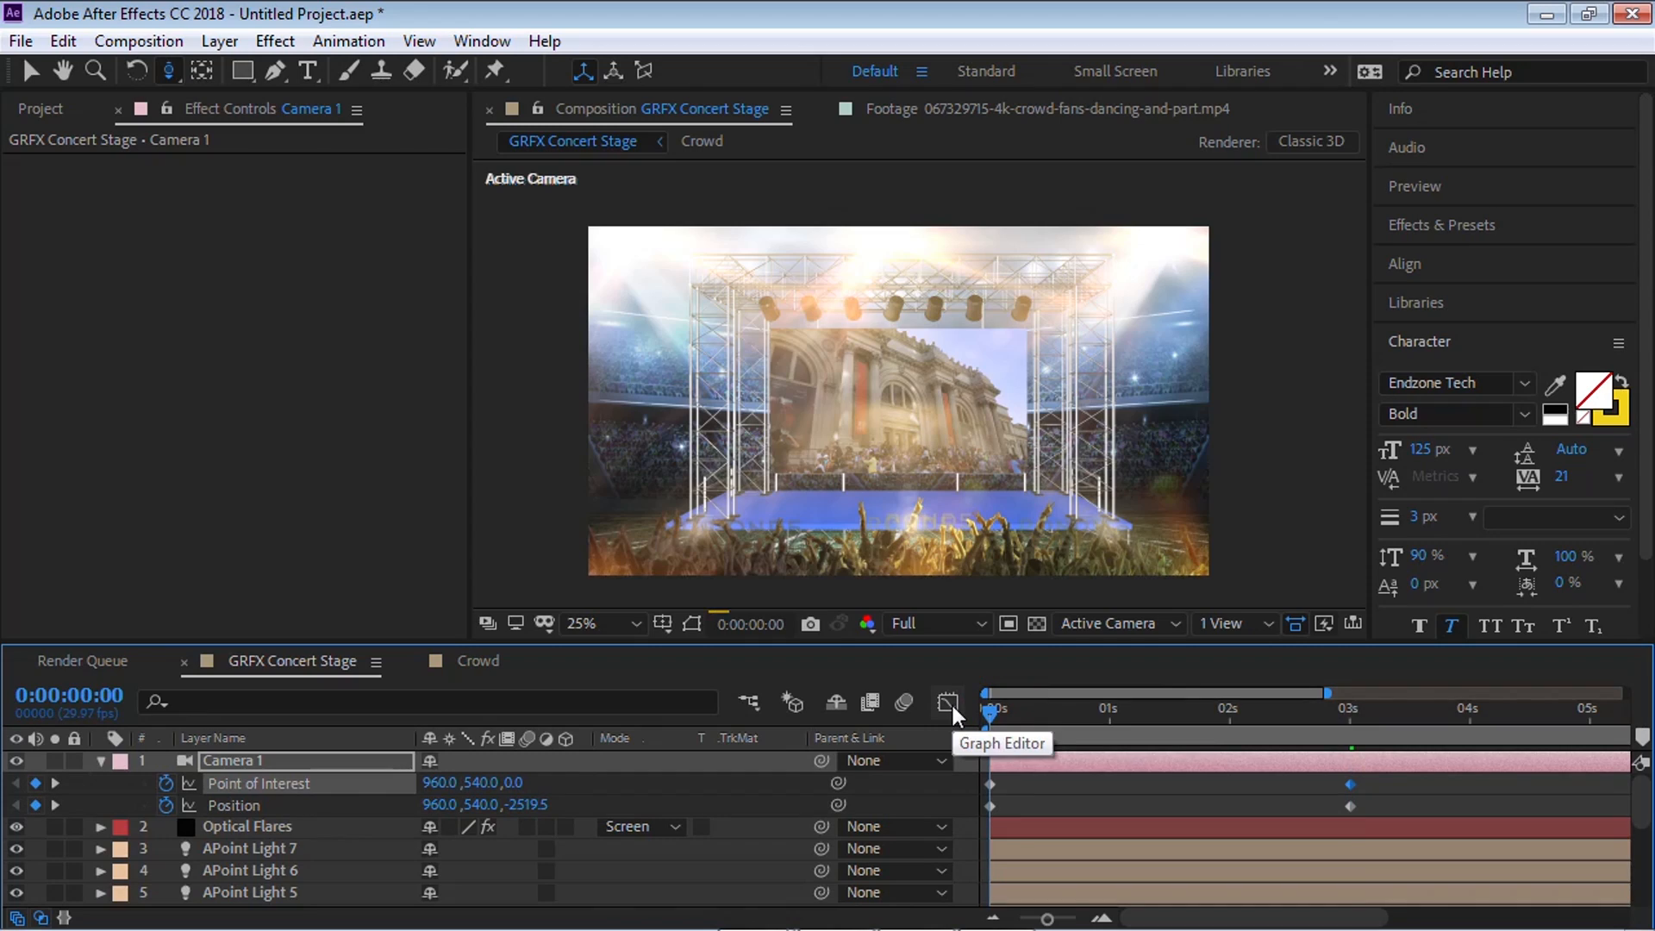